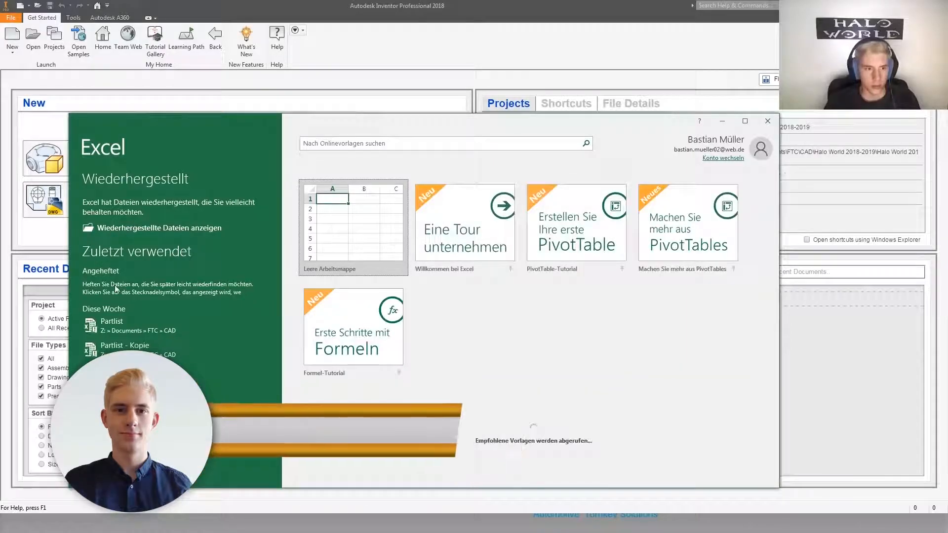
- Open the recent Partlist workbook and set the new part's group to Framing in the ID-Generator
{"action": "left_click", "coordinate": [118, 326]}
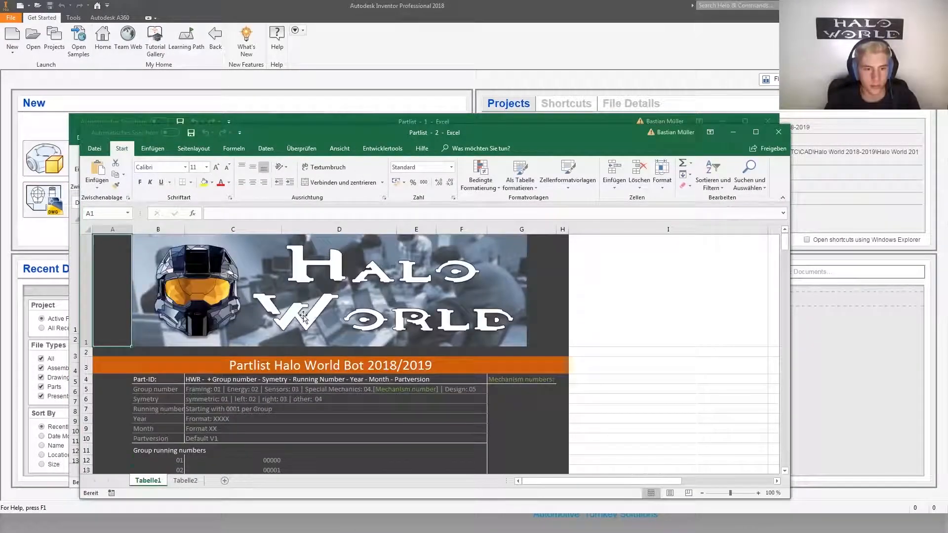
{"action": "left_click", "coordinate": [311, 122]}
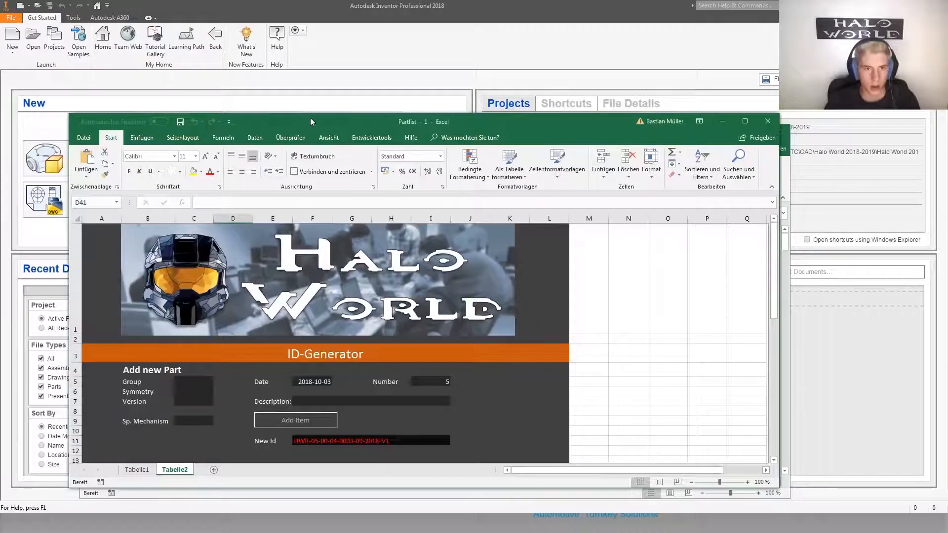
{"action": "left_click", "coordinate": [200, 381]}
{"action": "left_click", "coordinate": [218, 381]}
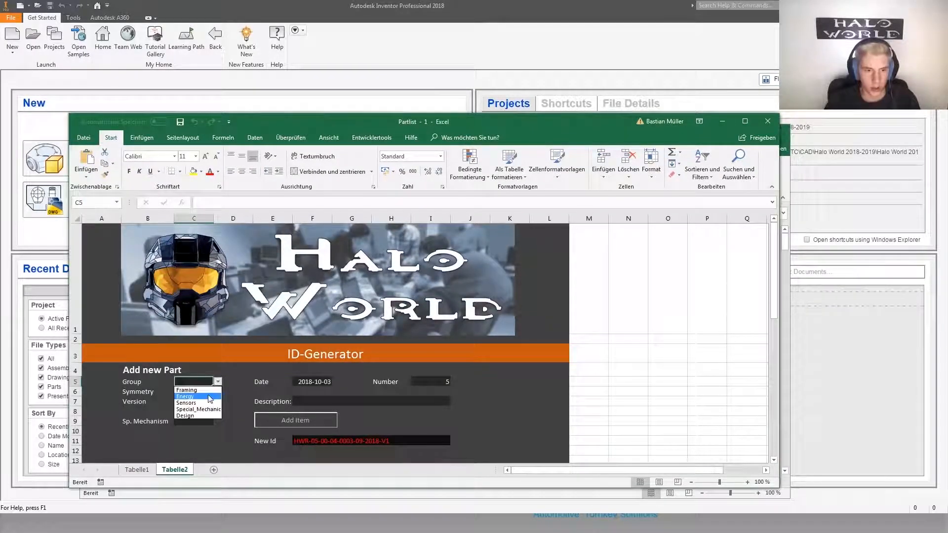
{"action": "left_click", "coordinate": [188, 390]}
- Set the new part's symmetry to left and its version to V1
{"action": "left_click", "coordinate": [203, 392]}
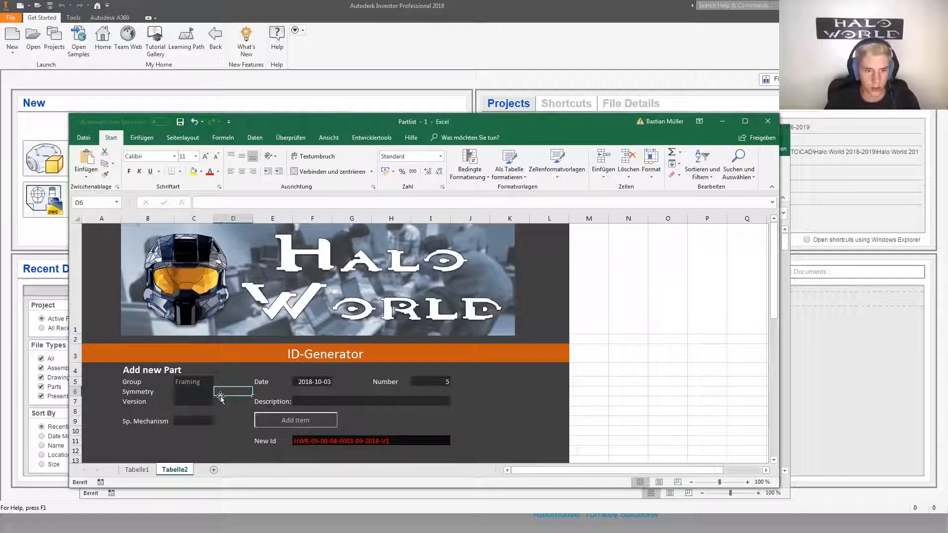
{"action": "left_click", "coordinate": [218, 392]}
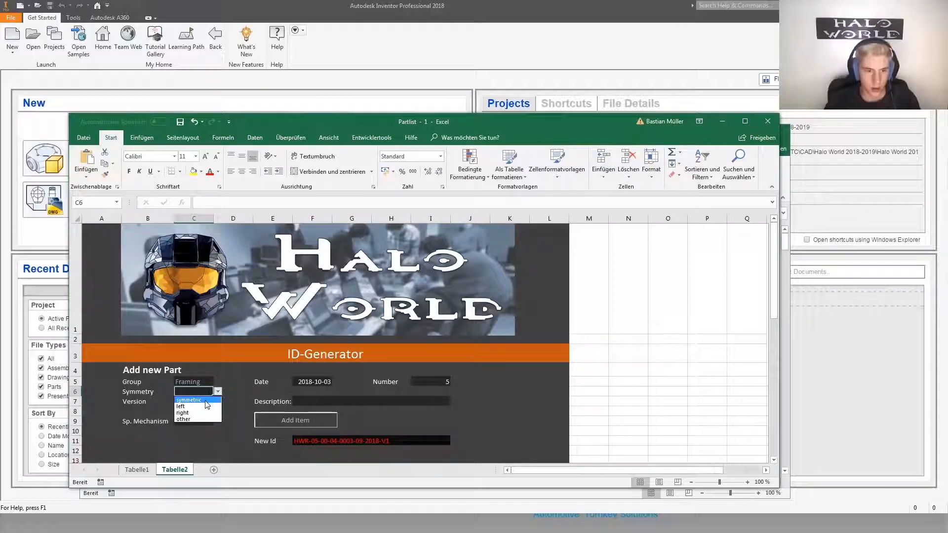
{"action": "left_click", "coordinate": [181, 406]}
{"action": "left_click", "coordinate": [204, 401]}
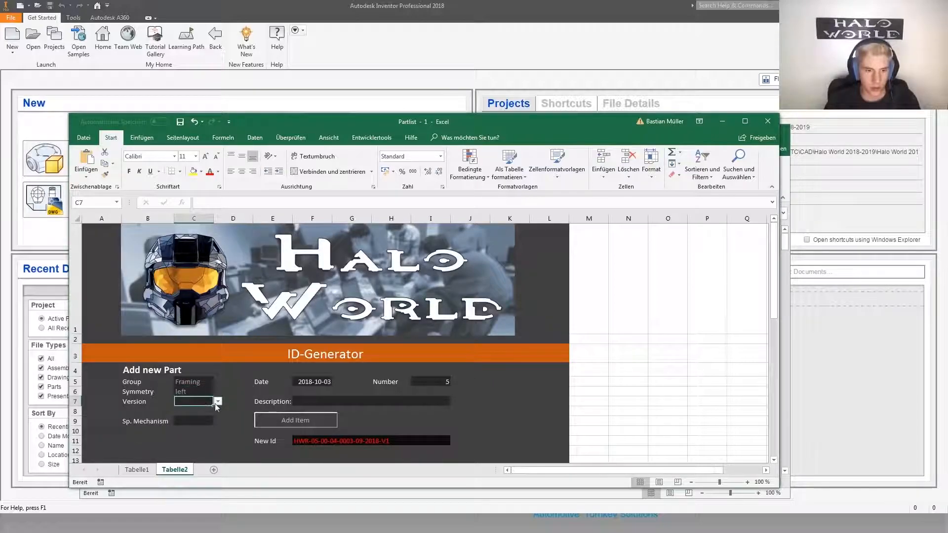
{"action": "left_click", "coordinate": [218, 401]}
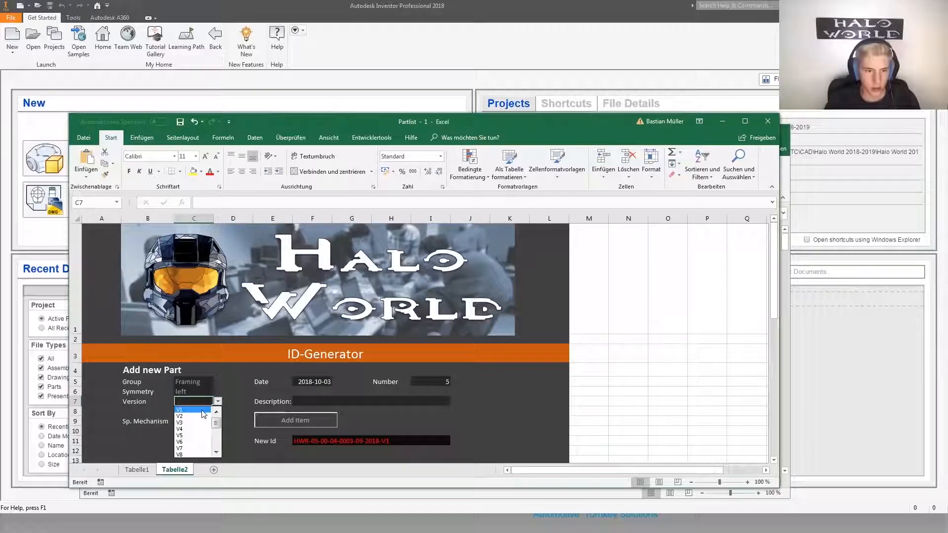
{"action": "left_click", "coordinate": [200, 408]}
- Enter "Divesystem left bogie" as the new part's description and add the item to generate its ID
{"action": "left_click", "coordinate": [351, 402]}
{"action": "double_click", "coordinate": [351, 403]}
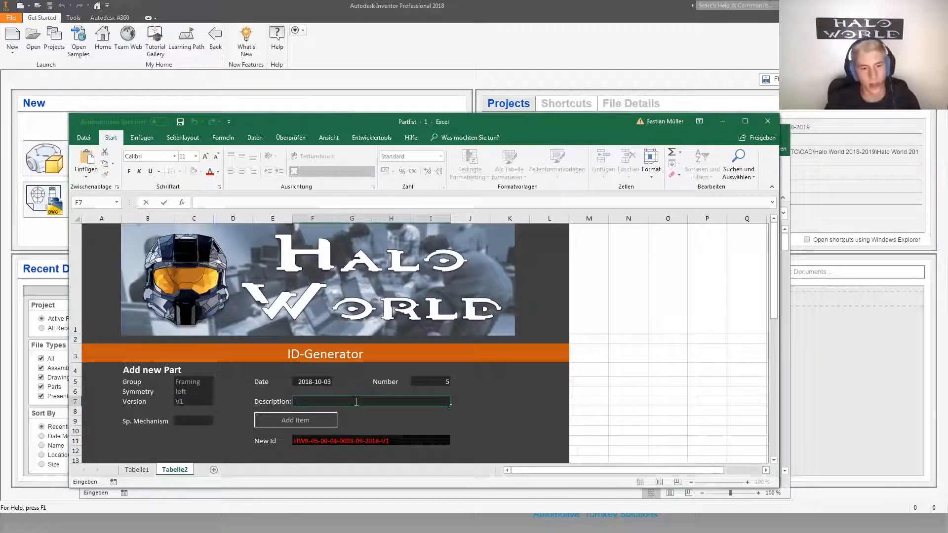
{"action": "type", "text": "Drivetrain left angle"}
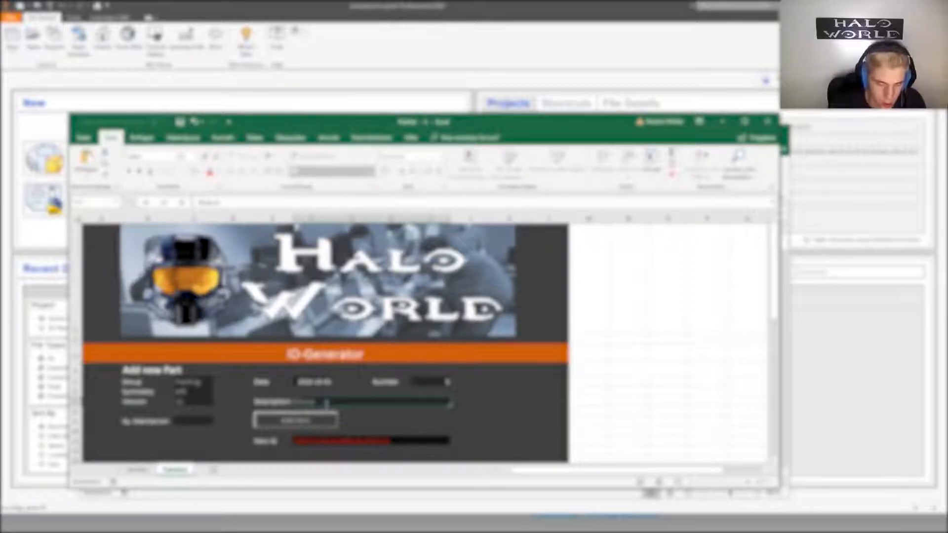
{"action": "left_click", "coordinate": [295, 420]}
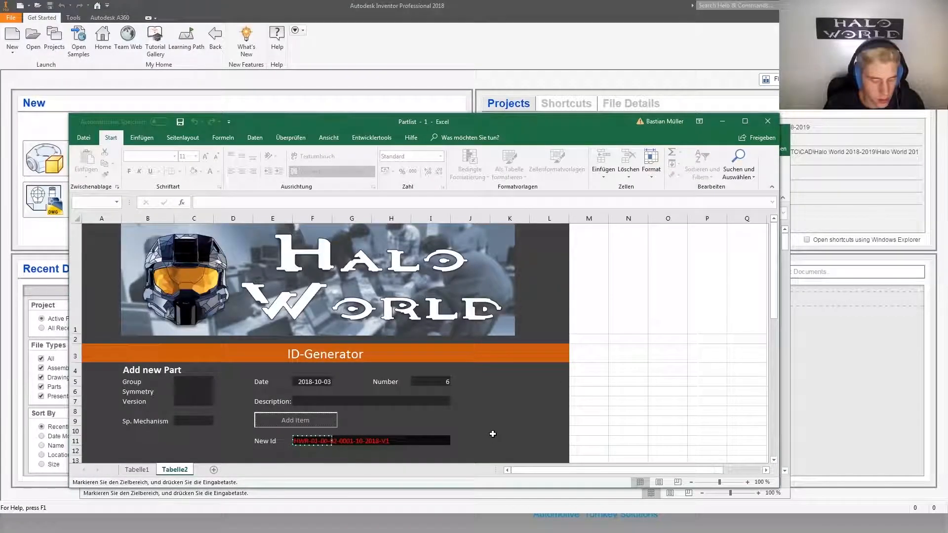
{"action": "left_click", "coordinate": [422, 48]}
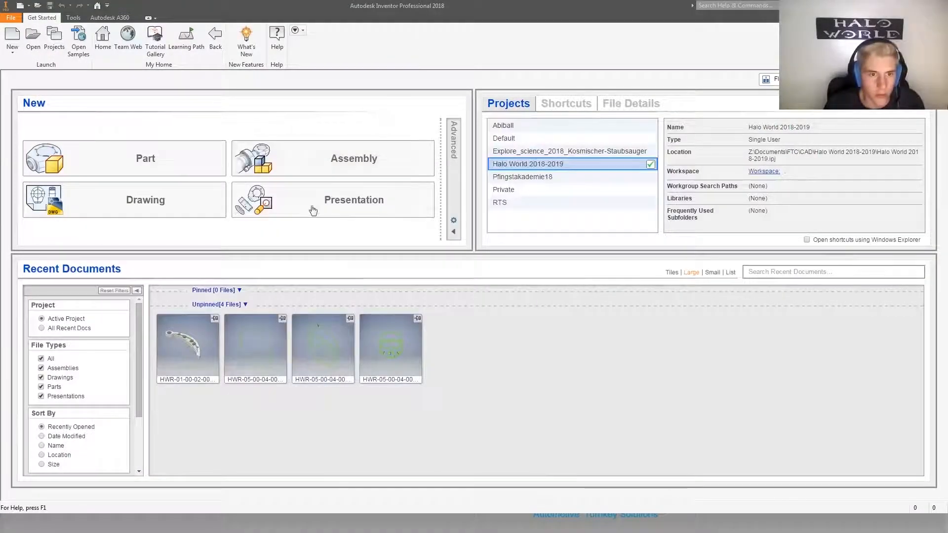
{"action": "left_click", "coordinate": [100, 167]}
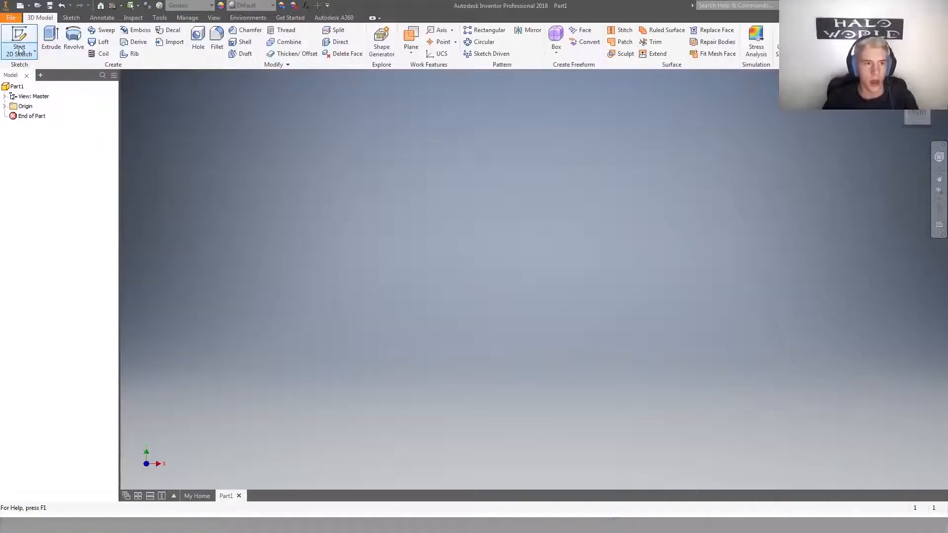
{"action": "left_click", "coordinate": [12, 18]}
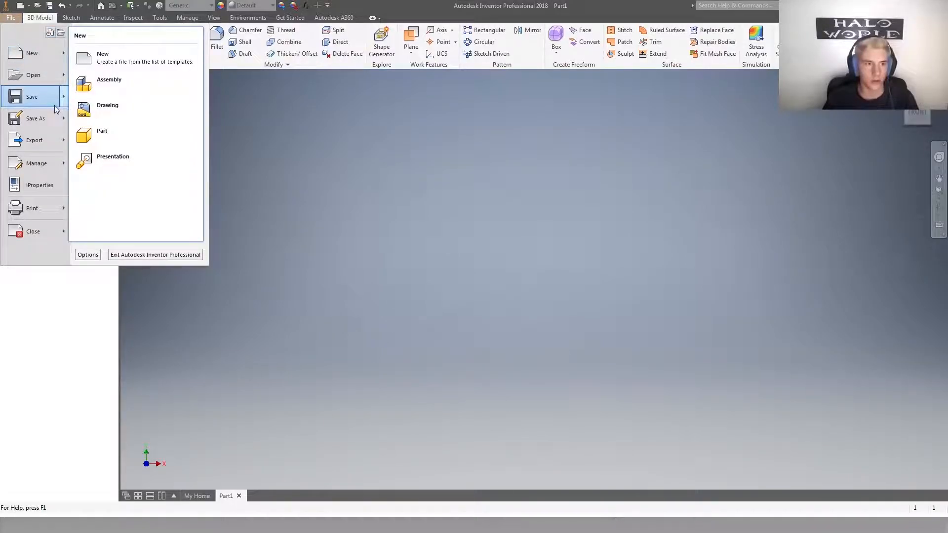
{"action": "left_click", "coordinate": [28, 96]}
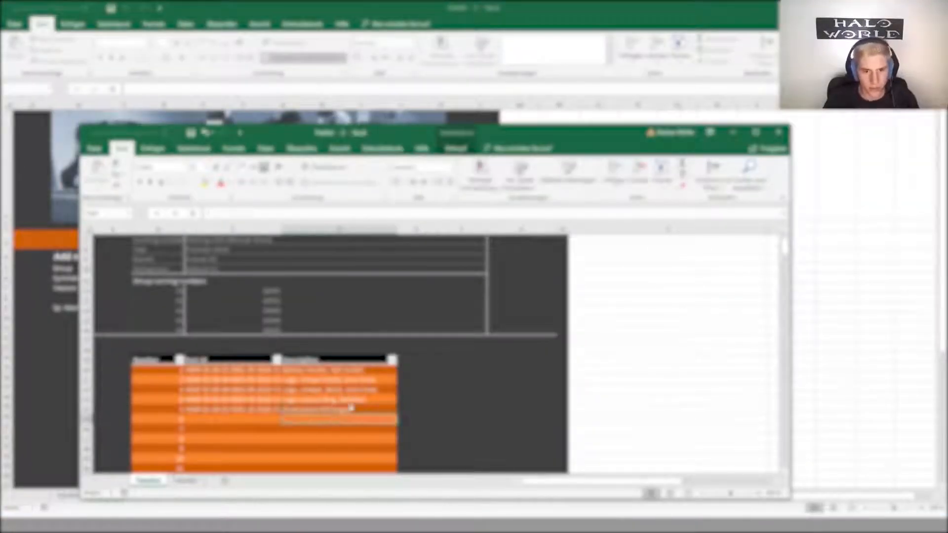
{"action": "left_click", "coordinate": [350, 408]}
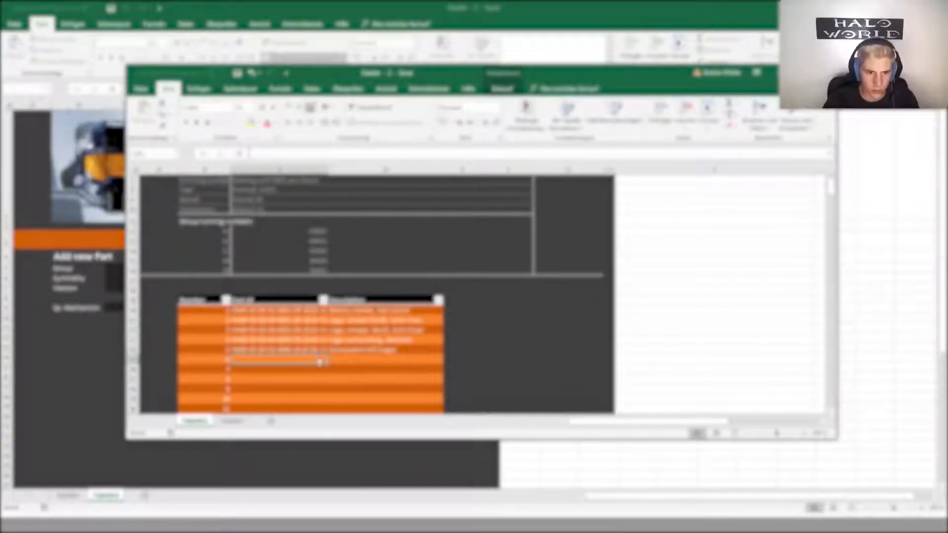
{"action": "double_click", "coordinate": [320, 362]}
{"action": "key", "text": "ctrl+v"}
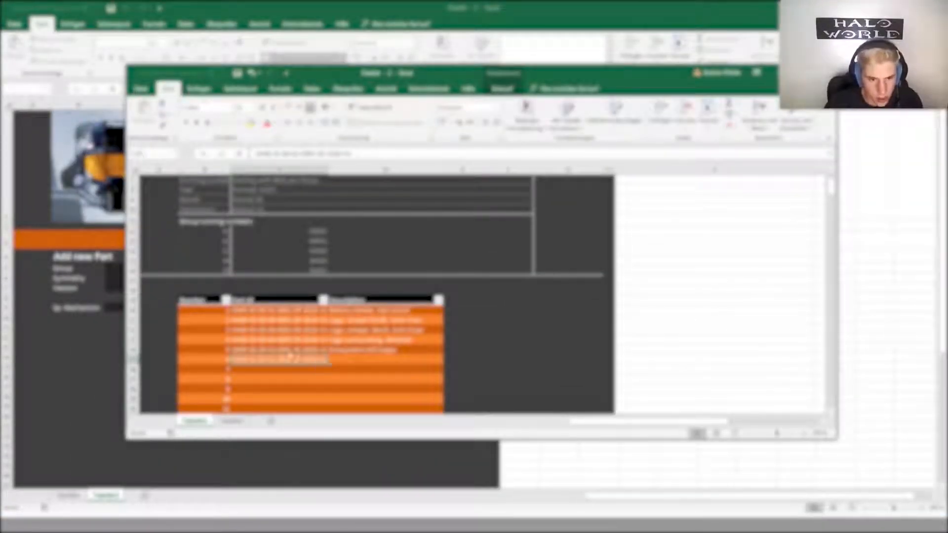
{"action": "left_click", "coordinate": [367, 359]}
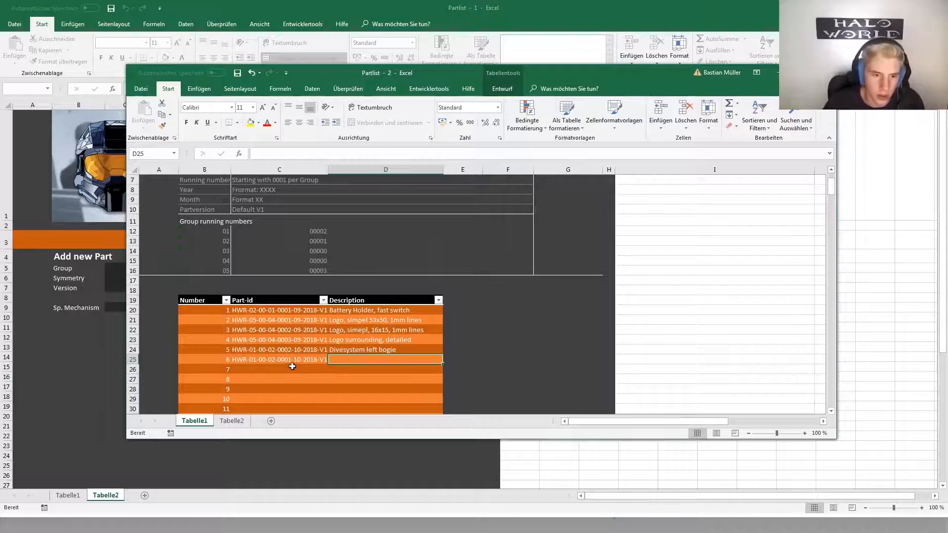
{"action": "double_click", "coordinate": [356, 359]}
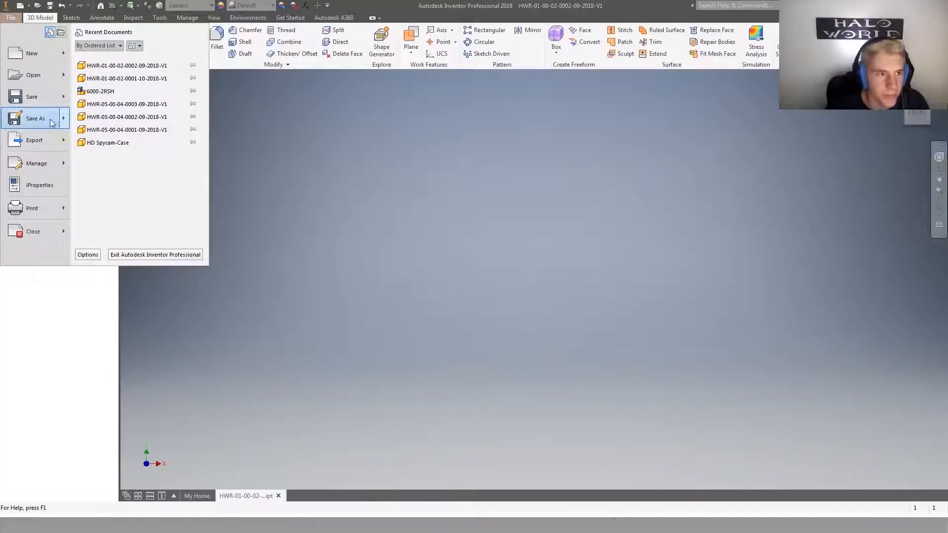
{"action": "key", "text": "Escape"}
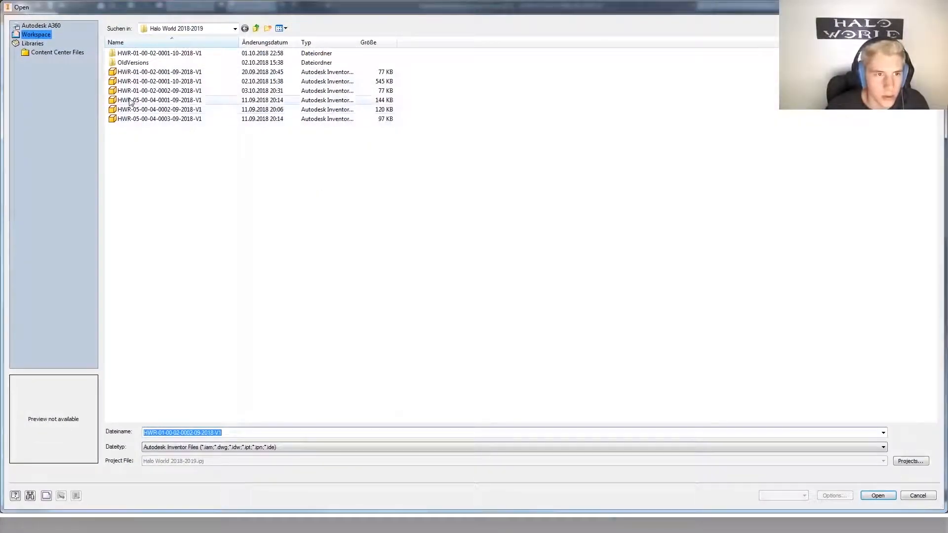
{"action": "double_click", "coordinate": [222, 73]}
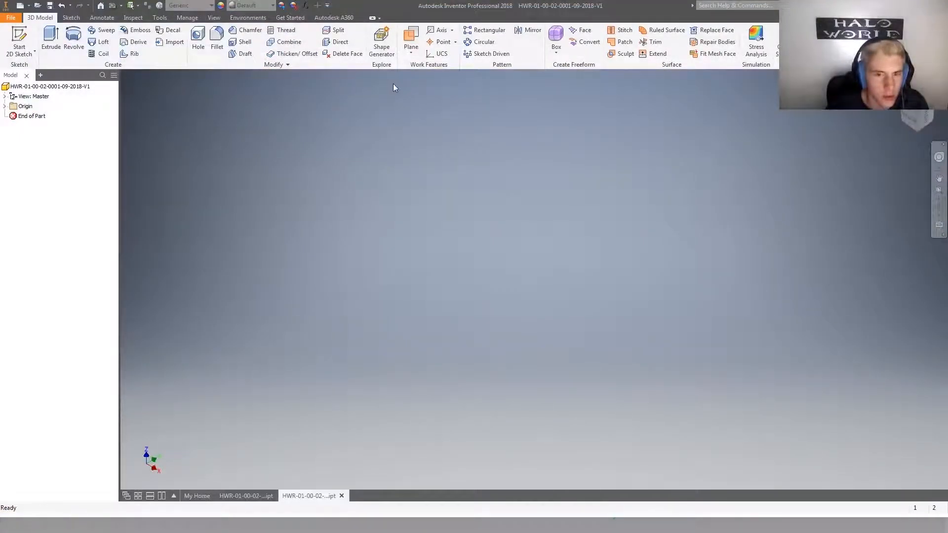
{"action": "left_click", "coordinate": [342, 496]}
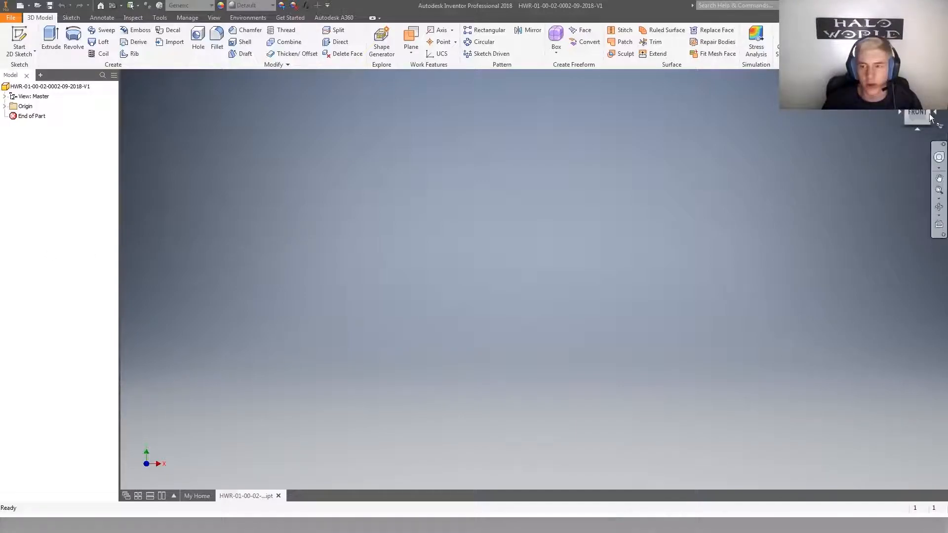
- Start a 2D sketch on the front (XY) origin plane
{"action": "left_click", "coordinate": [18, 34]}
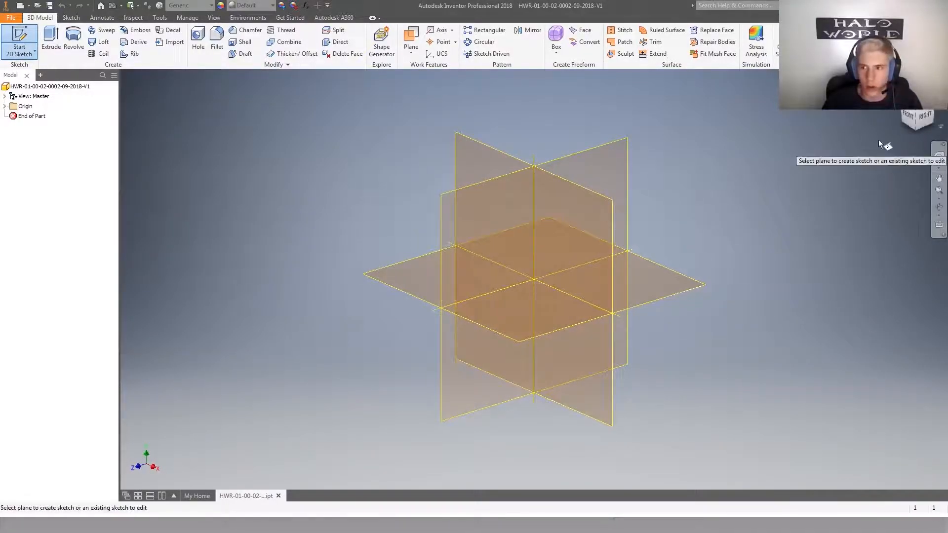
{"action": "left_click", "coordinate": [900, 120]}
{"action": "left_click", "coordinate": [577, 242]}
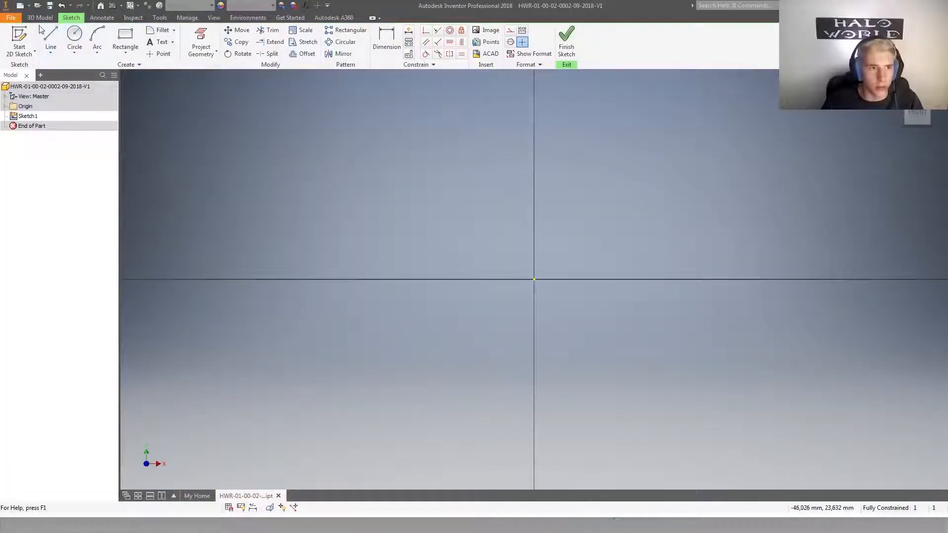
- Try an equation curve with -10 as its lower limit and undo it
{"action": "left_click", "coordinate": [50, 51]}
{"action": "left_click", "coordinate": [79, 129]}
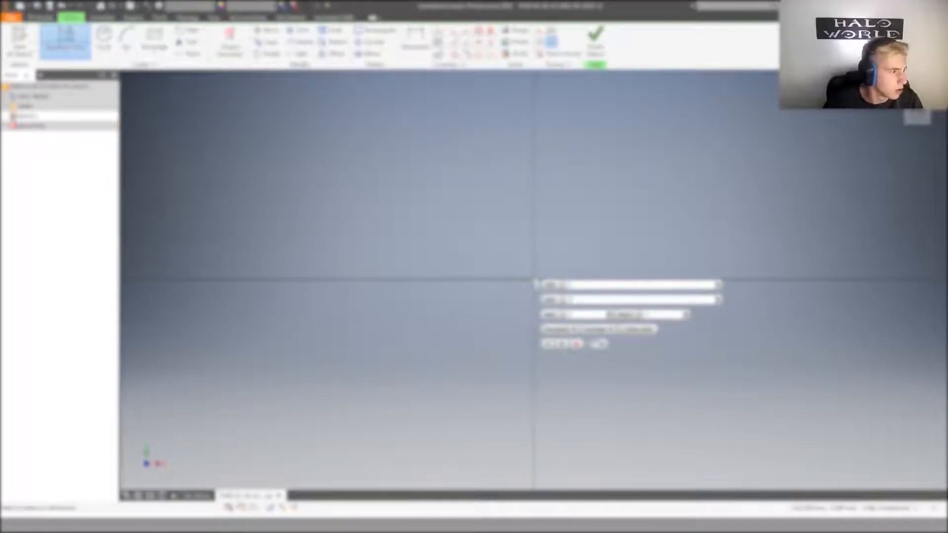
{"action": "type", "text": "*x"}
{"action": "key", "text": "Tab"}
{"action": "type", "text": "-10"}
{"action": "key", "text": "Tab"}
{"action": "left_click", "coordinate": [548, 344]}
{"action": "key", "text": "ctrl+z"}
- Create an arched equation curve from x = -17.5 to the origin
{"action": "left_click", "coordinate": [65, 39]}
{"action": "type", "text": "t"}
{"action": "key", "text": "Tab"}
{"action": "key", "text": "ctrl+v"}
{"action": "key", "text": "Tab"}
{"action": "type", "text": "-10.5"}
{"action": "key", "text": "BackSpace"}
{"action": "key", "text": "BackSpace"}
{"action": "key", "text": "BackSpace"}
{"action": "key", "text": "BackSpace"}
{"action": "key", "text": "BackSpace"}
{"action": "type", "text": "-17.5"}
{"action": "key", "text": "Return"}
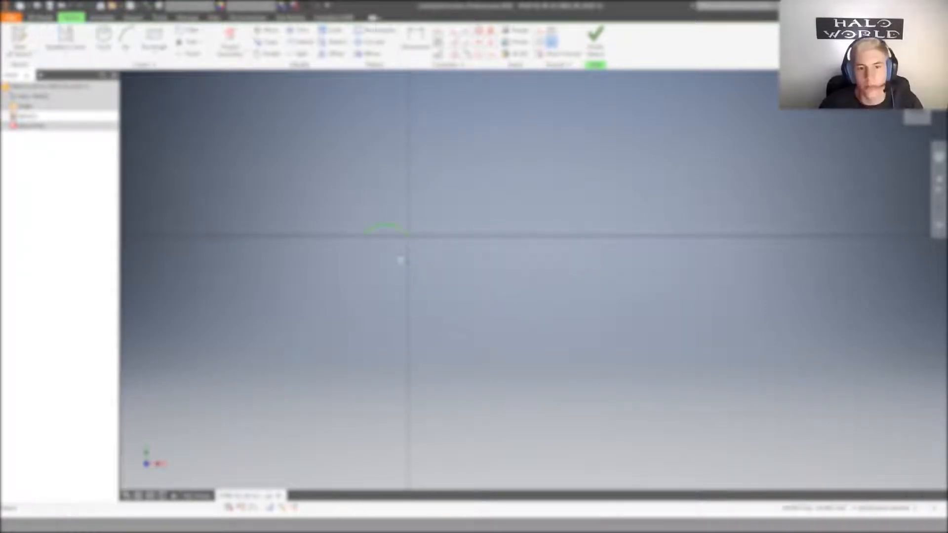
- Offset the equation curve to create parallel curves on both its outer and inner side
{"action": "scroll", "coordinate": [357, 209], "scroll_direction": "down", "scroll_amount": 5}
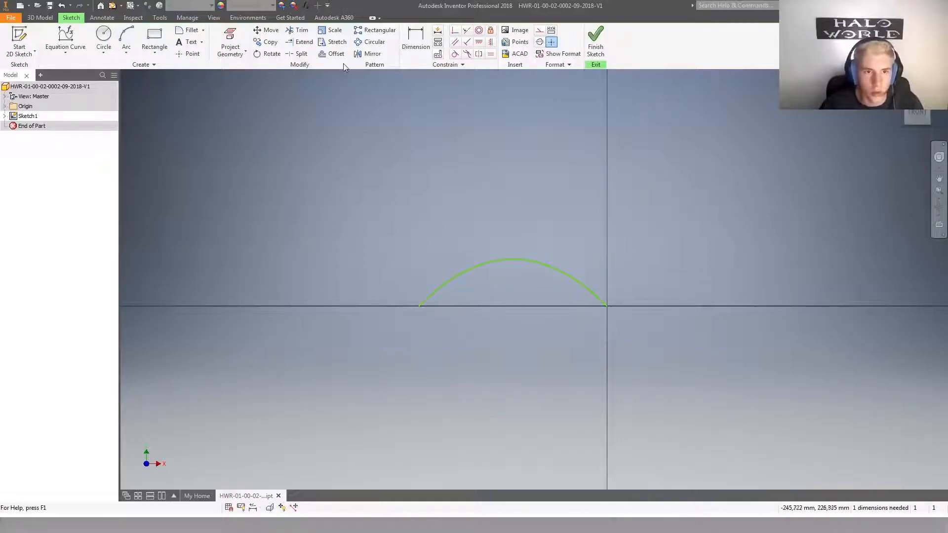
{"action": "left_click", "coordinate": [331, 54]}
{"action": "left_click", "coordinate": [549, 263]}
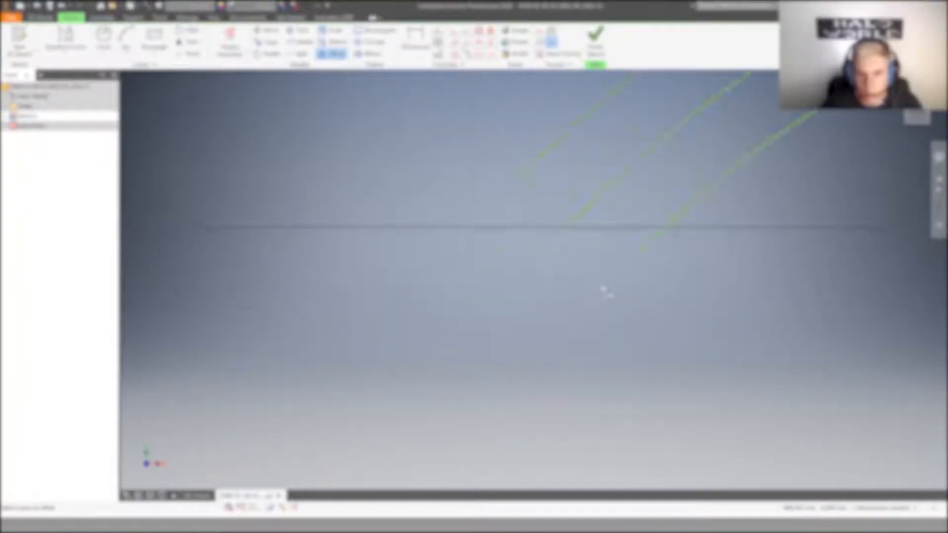
- Draw a horizontal line from the origin along the x-axis, crossing the right end of the inner offset curve
{"action": "key", "text": "l"}
{"action": "left_click", "coordinate": [836, 338]}
{"action": "left_click", "coordinate": [765, 339]}
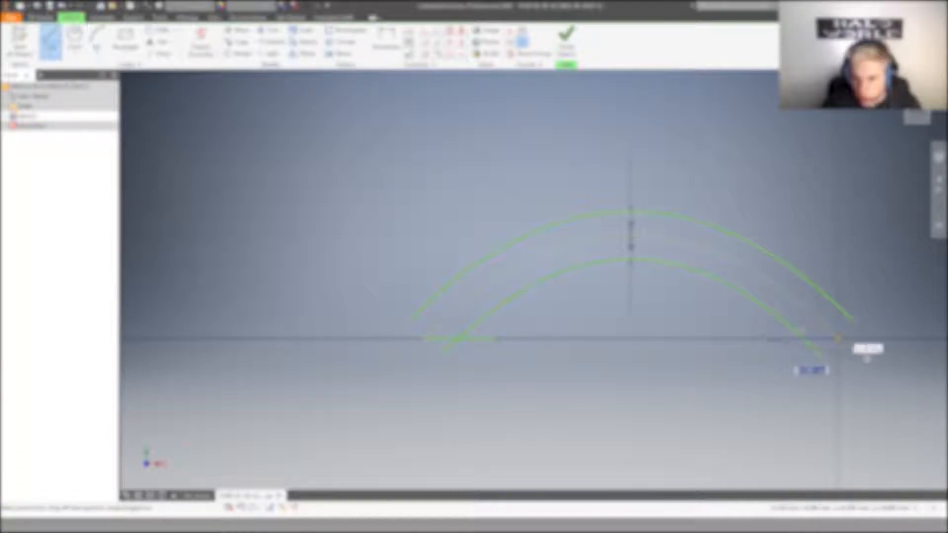
{"action": "key", "text": "Escape"}
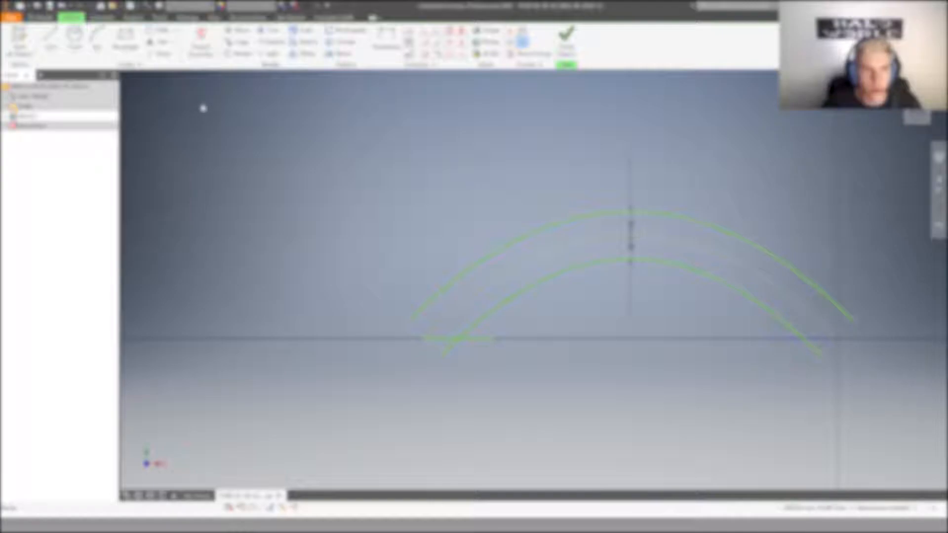
- Connect both ends of the outer offset curve to the x-axis with short lines
{"action": "scroll", "coordinate": [841, 363], "scroll_direction": "down", "scroll_amount": 5}
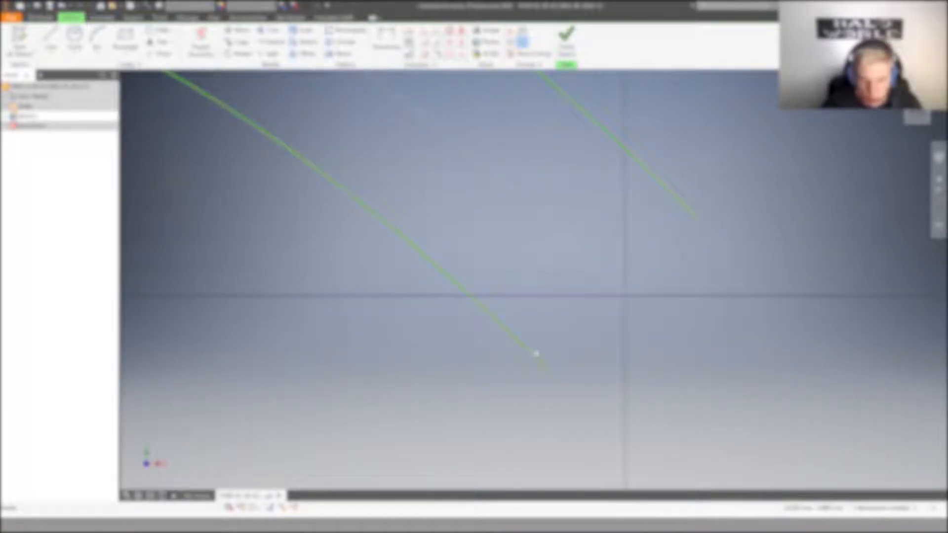
{"action": "key", "text": "l"}
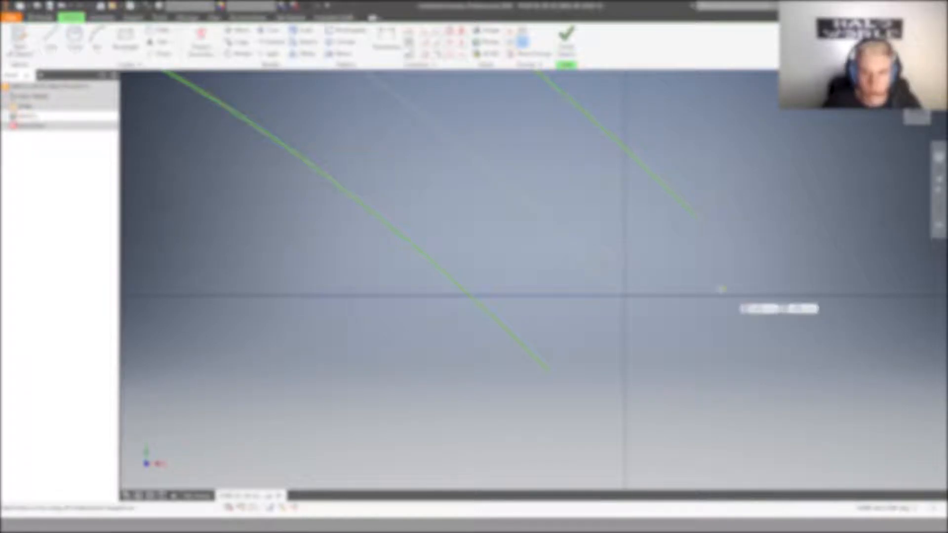
{"action": "left_click", "coordinate": [625, 294]}
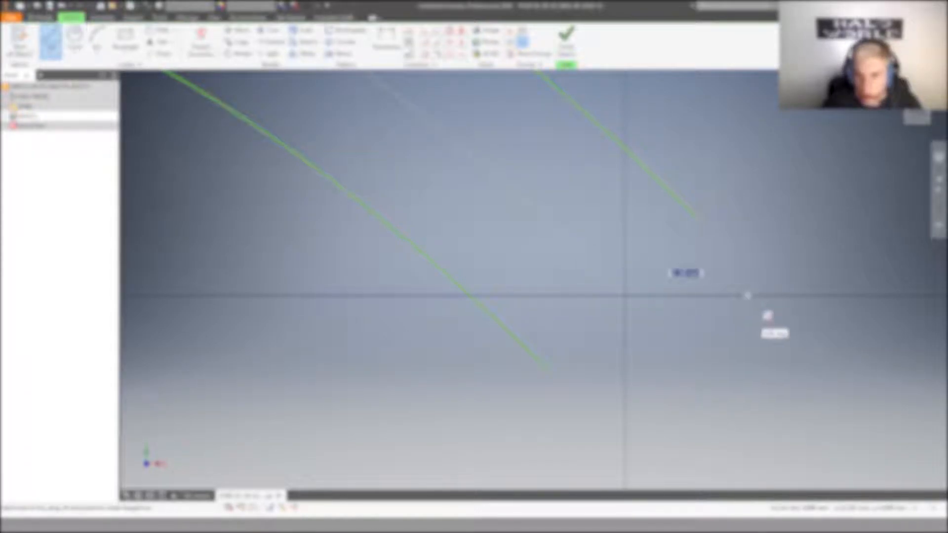
{"action": "key", "text": "Escape"}
{"action": "key", "text": "l"}
{"action": "key", "text": "a"}
{"action": "left_click", "coordinate": [541, 278]}
{"action": "left_click", "coordinate": [491, 278]}
{"action": "left_click", "coordinate": [586, 255]}
{"action": "left_click", "coordinate": [637, 255]}
{"action": "left_click", "coordinate": [621, 216]}
{"action": "key", "text": "Escape"}
- Trim the inner offset curve's ends below the x-axis and the horizontal line's overhang past the inner curve
{"action": "scroll", "coordinate": [383, 268], "scroll_direction": "down", "scroll_amount": 8}
{"action": "middle_click_drag", "start_coordinate": [286, 265], "coordinate": [500, 287]}
{"action": "scroll", "coordinate": [553, 307], "scroll_direction": "up", "scroll_amount": 4}
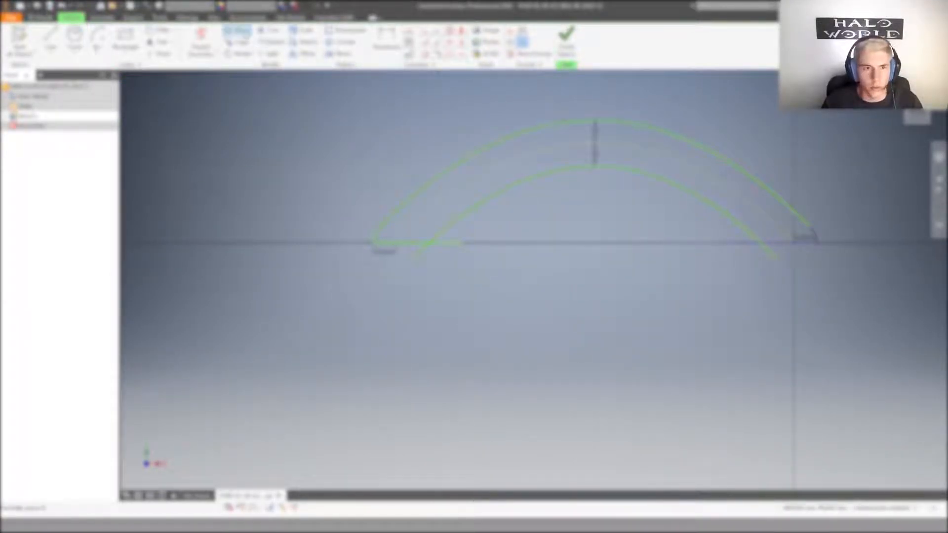
{"action": "left_click", "coordinate": [268, 31]}
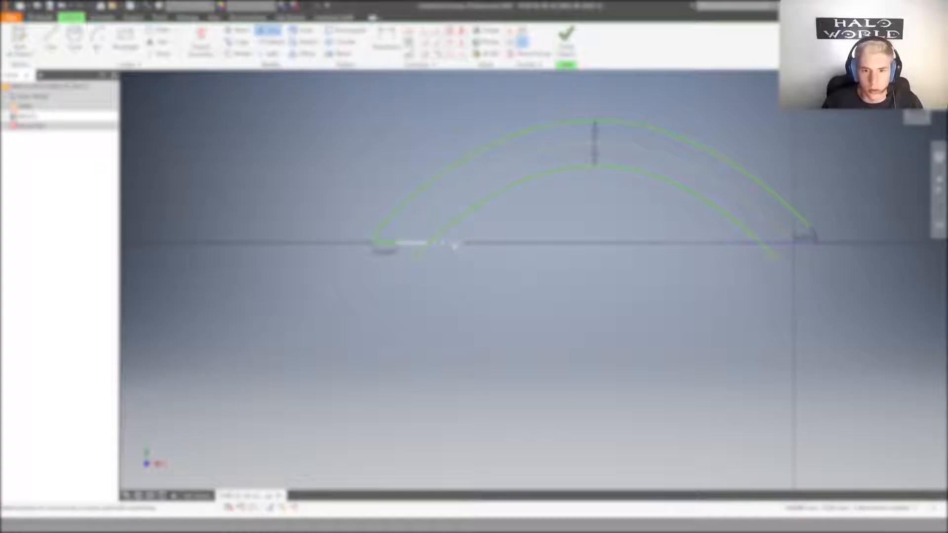
{"action": "left_click", "coordinate": [418, 259]}
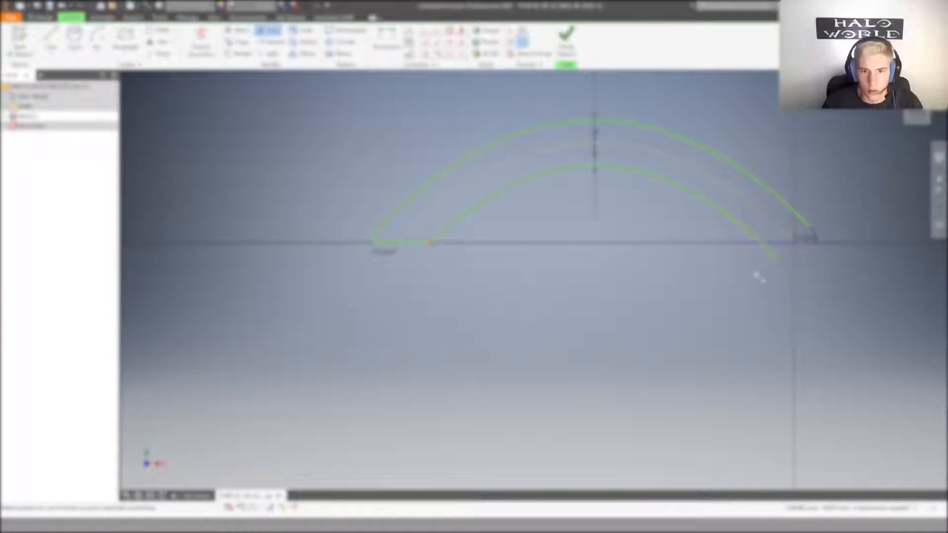
{"action": "left_click", "coordinate": [773, 257]}
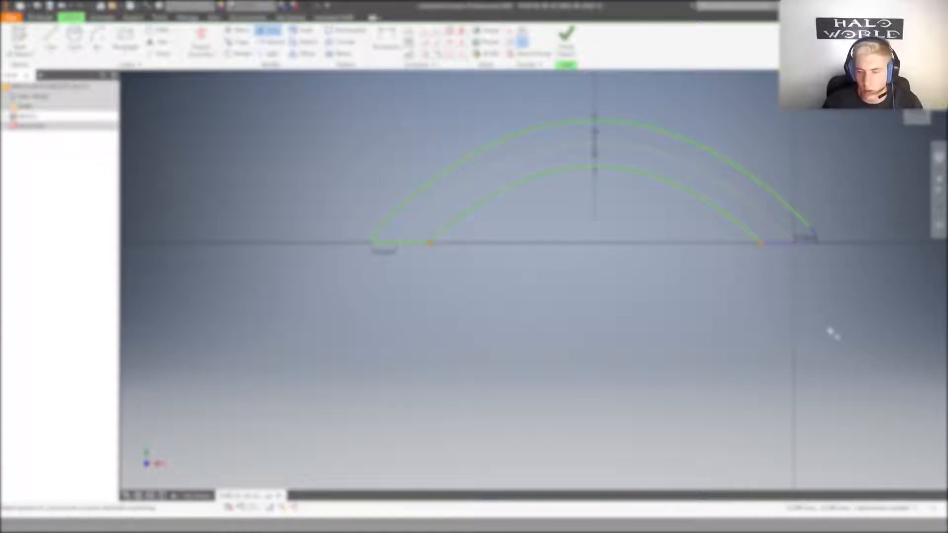
{"action": "key", "text": "Escape"}
{"action": "middle_click_drag", "start_coordinate": [648, 264], "coordinate": [483, 327]}
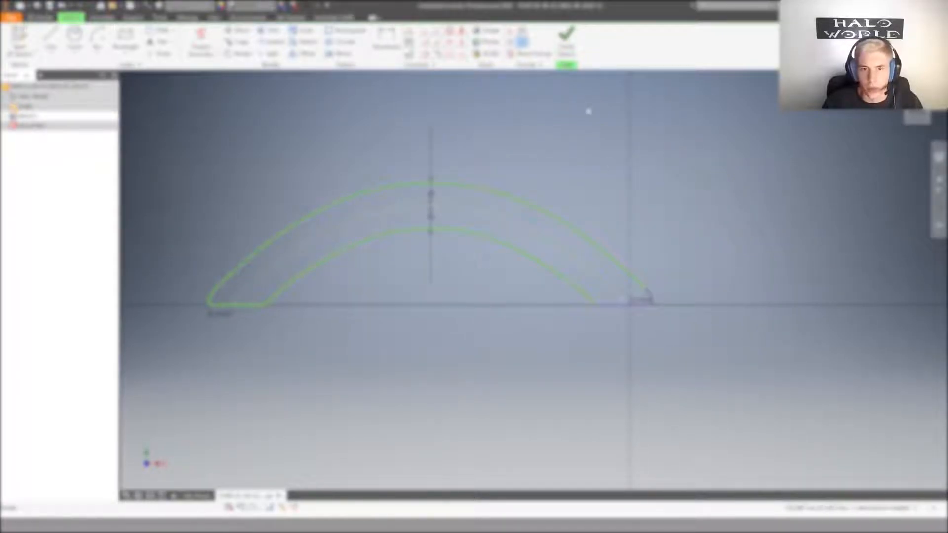
- Finish the arch sketch and hide its dimensions
{"action": "left_click", "coordinate": [565, 44]}
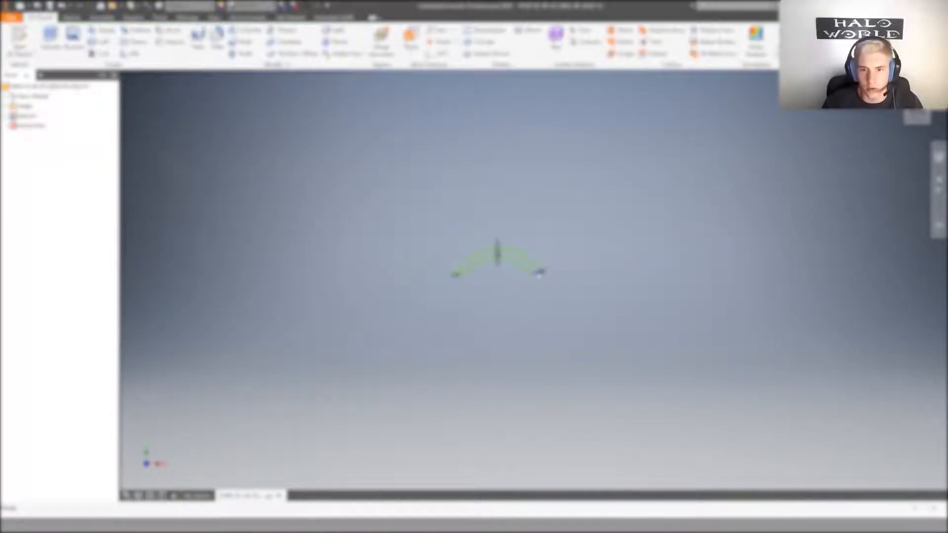
{"action": "right_click", "coordinate": [27, 116]}
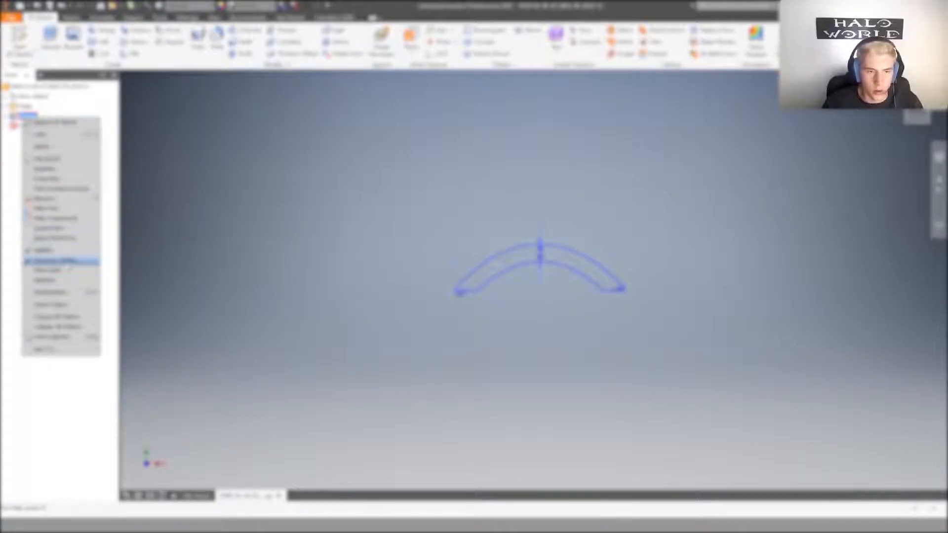
{"action": "left_click", "coordinate": [69, 260]}
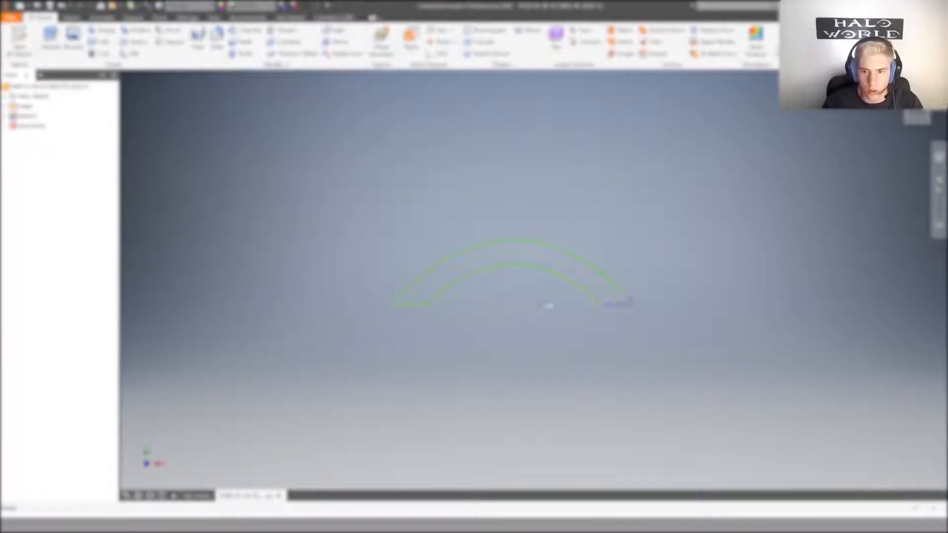
- Extrude the closed arch profile into a solid
{"action": "scroll", "coordinate": [513, 358], "scroll_direction": "up", "scroll_amount": 1}
{"action": "mouse_move", "coordinate": [505, 313]}
{"action": "middle_mouse_down"}
{"action": "mouse_move", "coordinate": [513, 357]}
{"action": "mouse_move", "coordinate": [517, 330]}
{"action": "mouse_move", "coordinate": [540, 339]}
{"action": "middle_mouse_up"}
{"action": "scroll", "coordinate": [514, 358], "scroll_direction": "down", "scroll_amount": 3}
{"action": "left_click", "coordinate": [920, 116]}
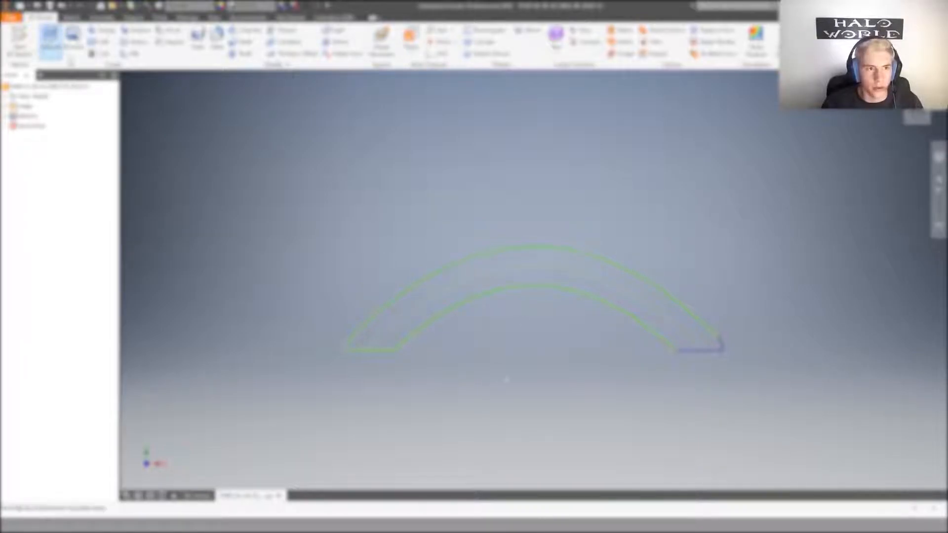
{"action": "left_click", "coordinate": [50, 38]}
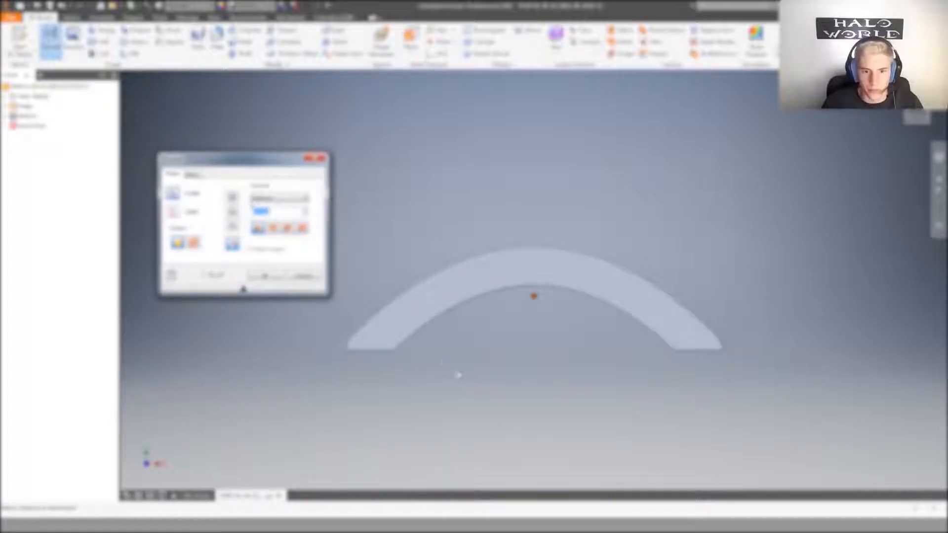
{"action": "middle_click_drag", "start_coordinate": [614, 339], "coordinate": [546, 311], "text": "shift"}
- Open the second part file listed in the project folder
{"action": "left_click", "coordinate": [11, 17]}
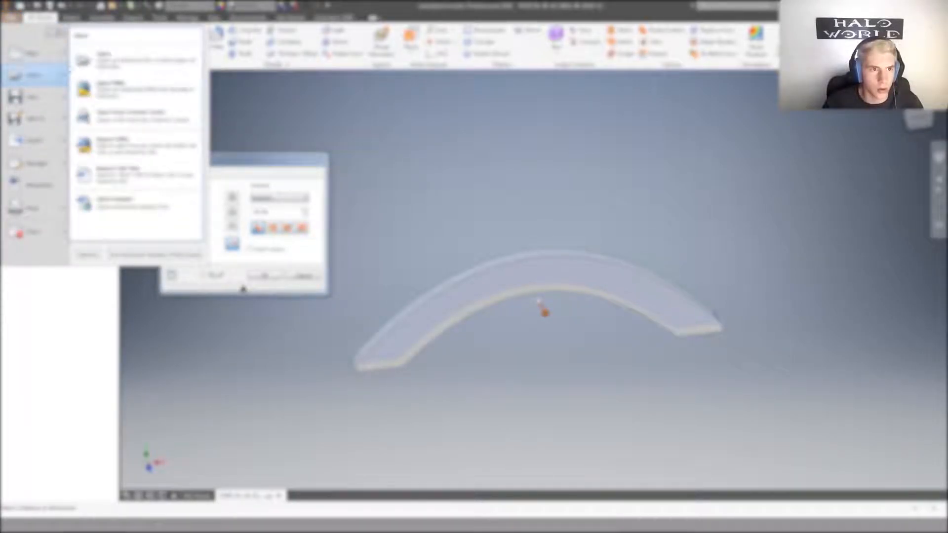
{"action": "left_click", "coordinate": [42, 76]}
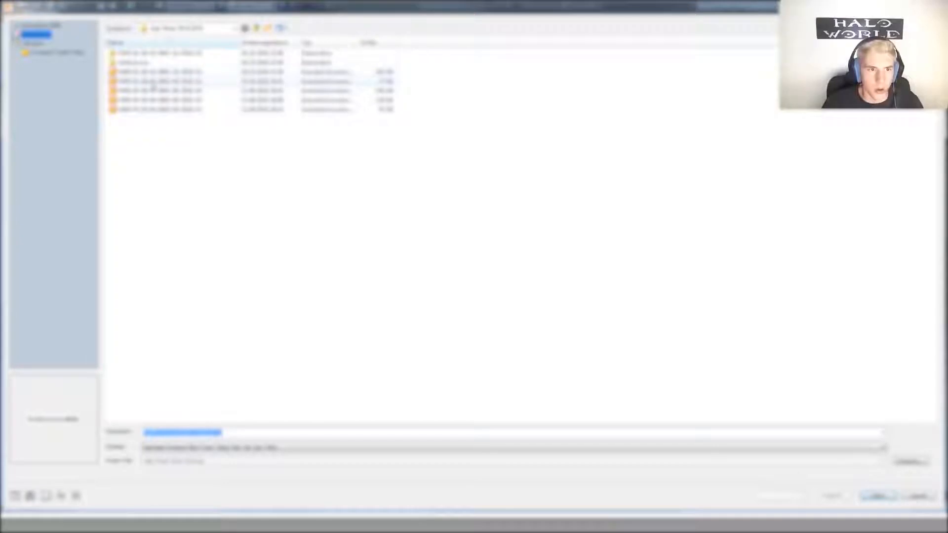
{"action": "left_click", "coordinate": [217, 82]}
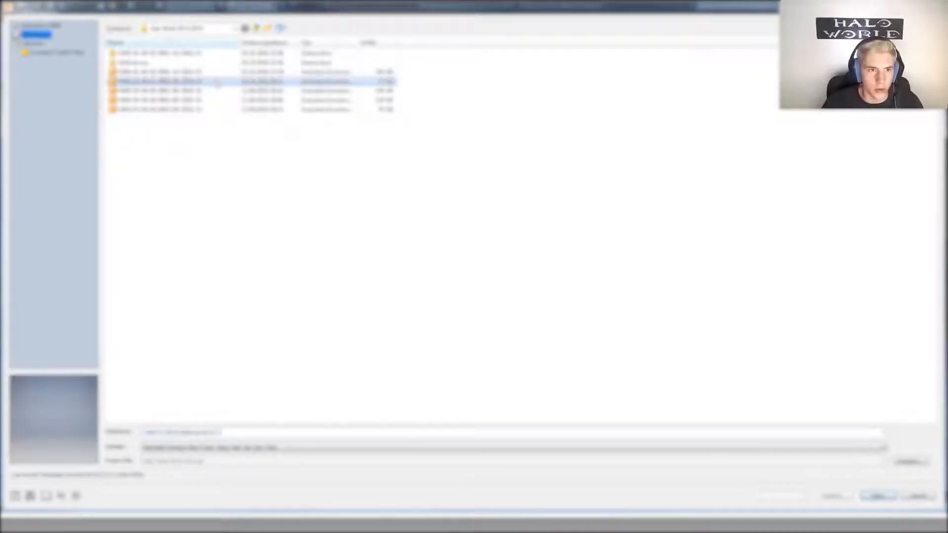
{"action": "right_click", "coordinate": [216, 81]}
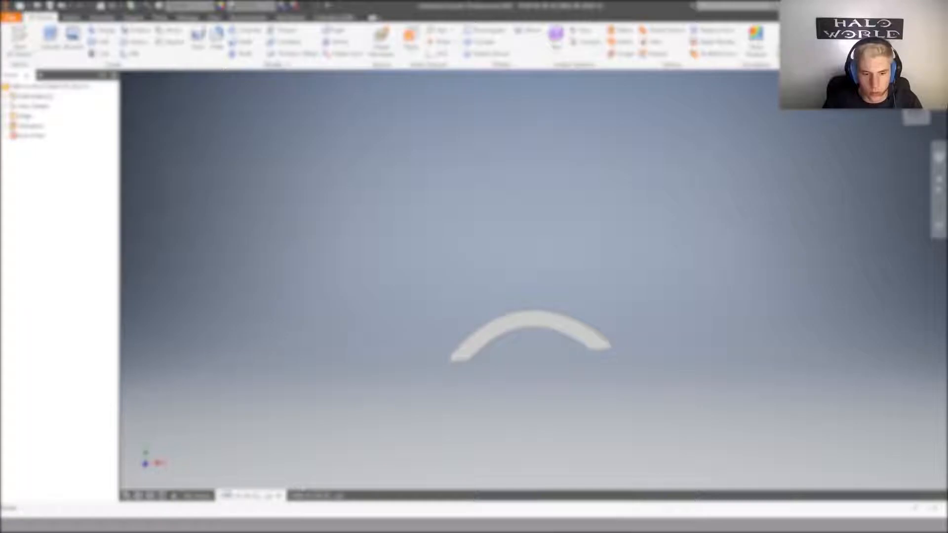
- Save the extruded arch part and bring up the start page with the recent documents
{"action": "left_click", "coordinate": [207, 497]}
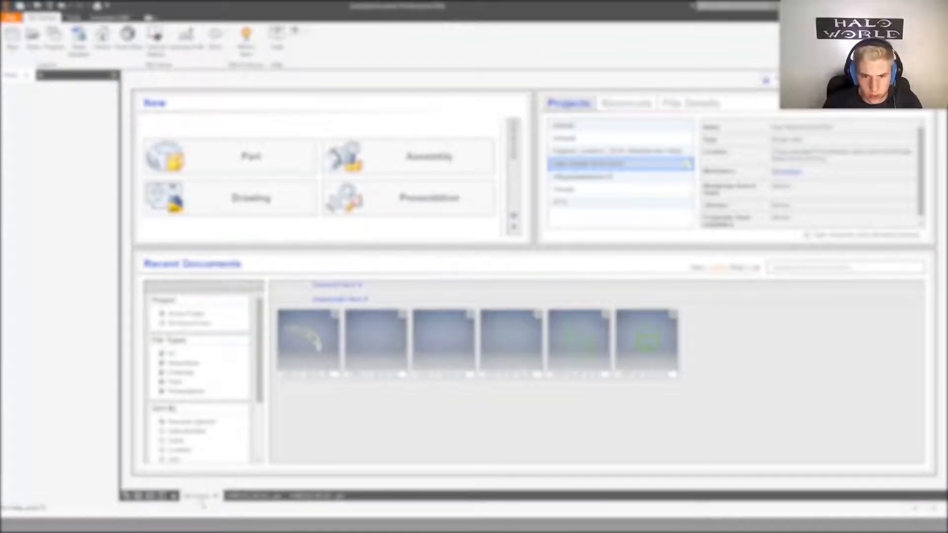
{"action": "left_click", "coordinate": [250, 495]}
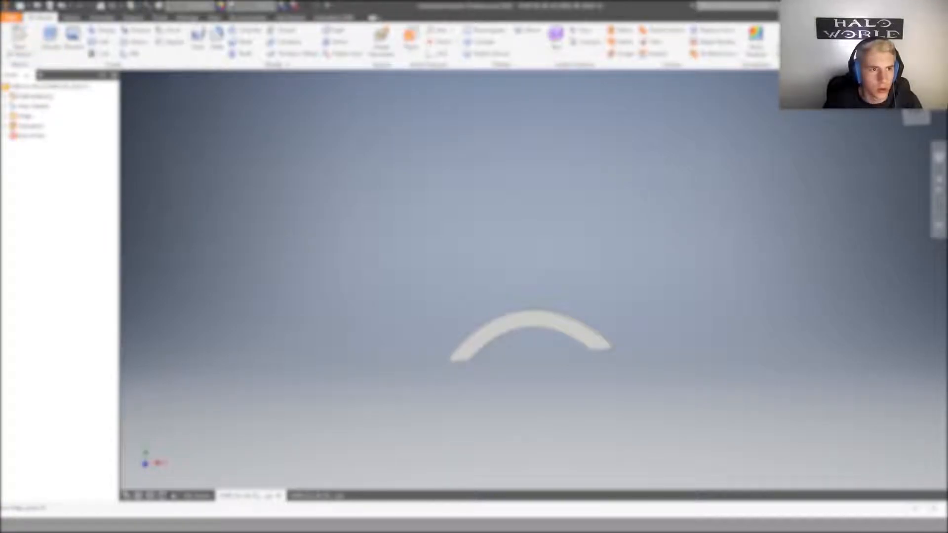
{"action": "left_click", "coordinate": [14, 18]}
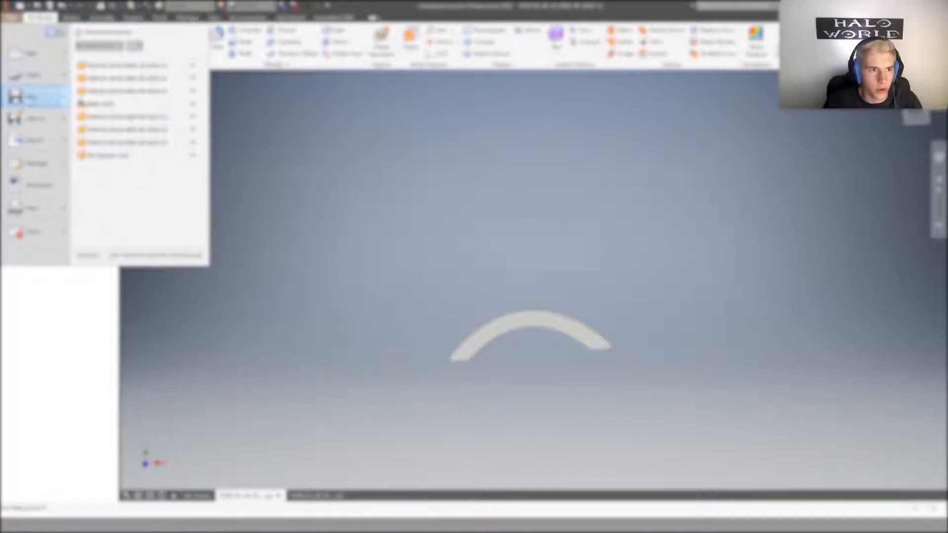
{"action": "left_click", "coordinate": [29, 97]}
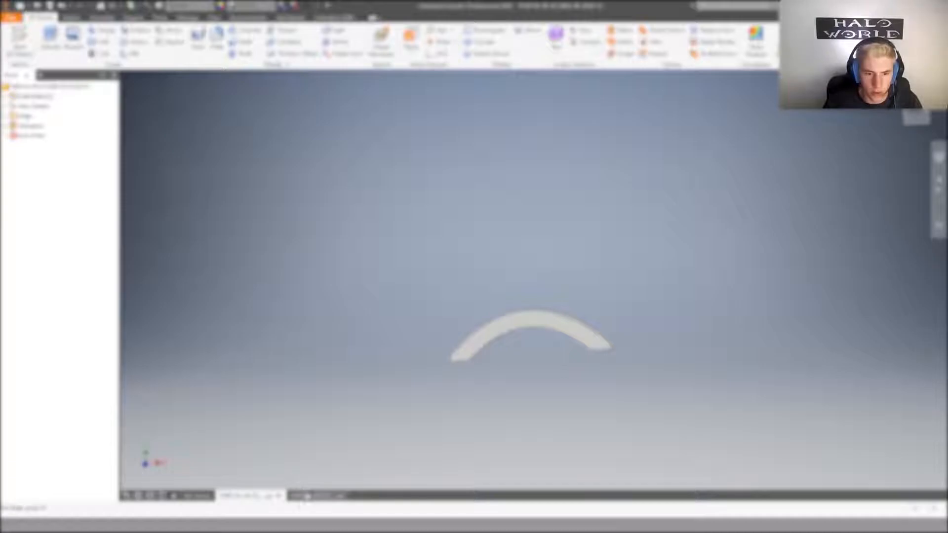
{"action": "left_click", "coordinate": [196, 495]}
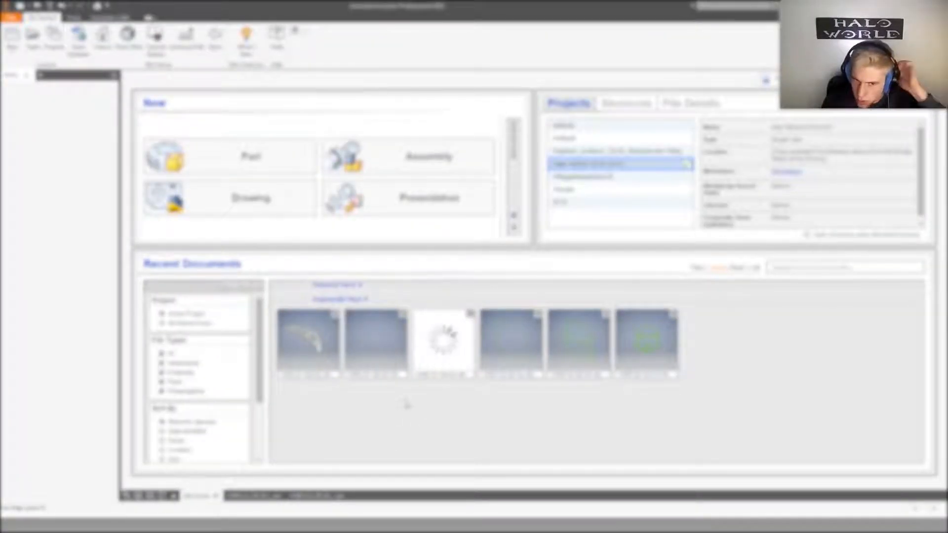
{"action": "mouse_move", "coordinate": [452, 379]}
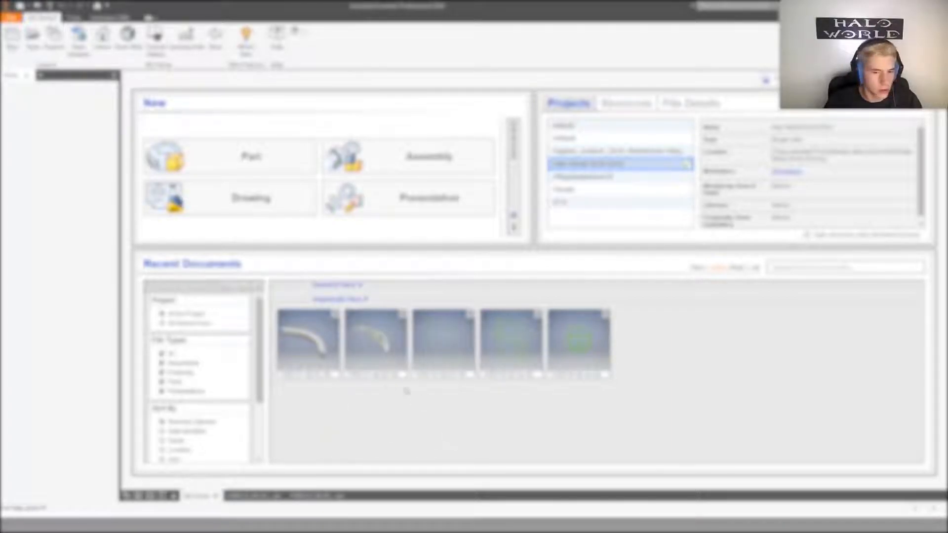
- Return to the extruded arch part and examine its ends and curved faces from several angles
{"action": "left_click", "coordinate": [300, 495]}
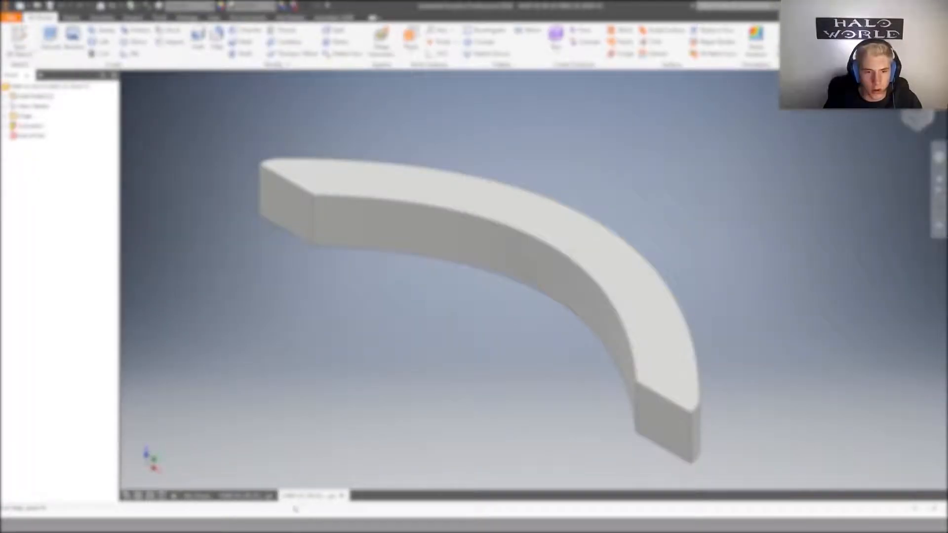
{"action": "scroll", "coordinate": [315, 351], "scroll_direction": "down", "scroll_amount": 1}
{"action": "middle_click_drag", "start_coordinate": [314, 351], "coordinate": [332, 421], "text": "shift"}
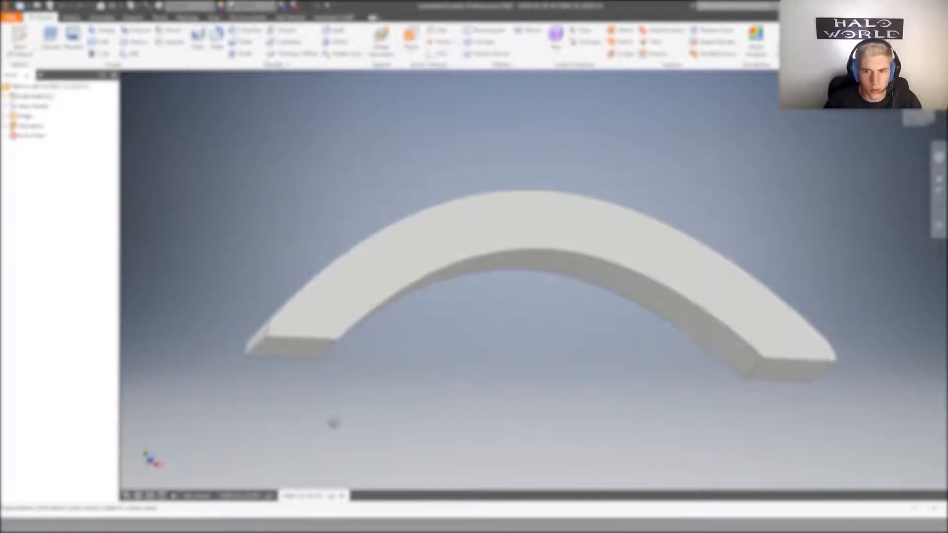
{"action": "scroll", "coordinate": [371, 365], "scroll_direction": "up", "scroll_amount": 4}
{"action": "middle_click_drag", "start_coordinate": [375, 364], "coordinate": [442, 384], "text": "shift"}
{"action": "scroll", "coordinate": [366, 373], "scroll_direction": "down", "scroll_amount": 5}
{"action": "scroll", "coordinate": [545, 292], "scroll_direction": "up", "scroll_amount": 3}
{"action": "middle_click_drag", "start_coordinate": [545, 293], "coordinate": [641, 279], "text": "shift"}
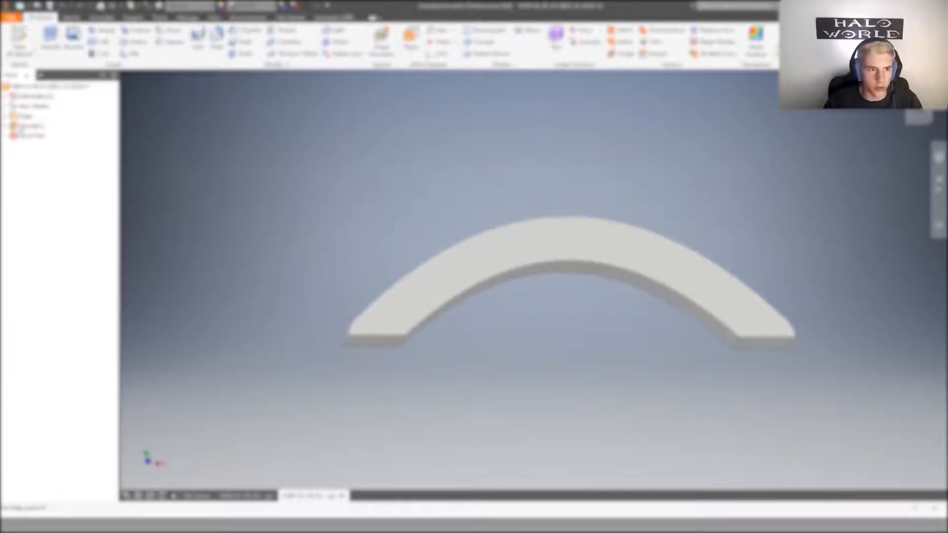
- Open the sketch beneath the arch extrusion for editing
{"action": "left_click", "coordinate": [6, 126]}
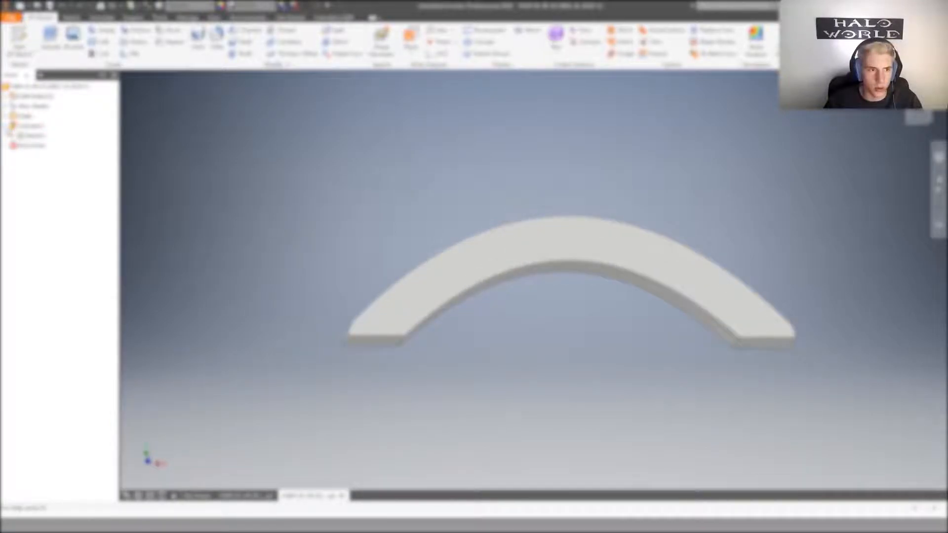
{"action": "double_click", "coordinate": [31, 137]}
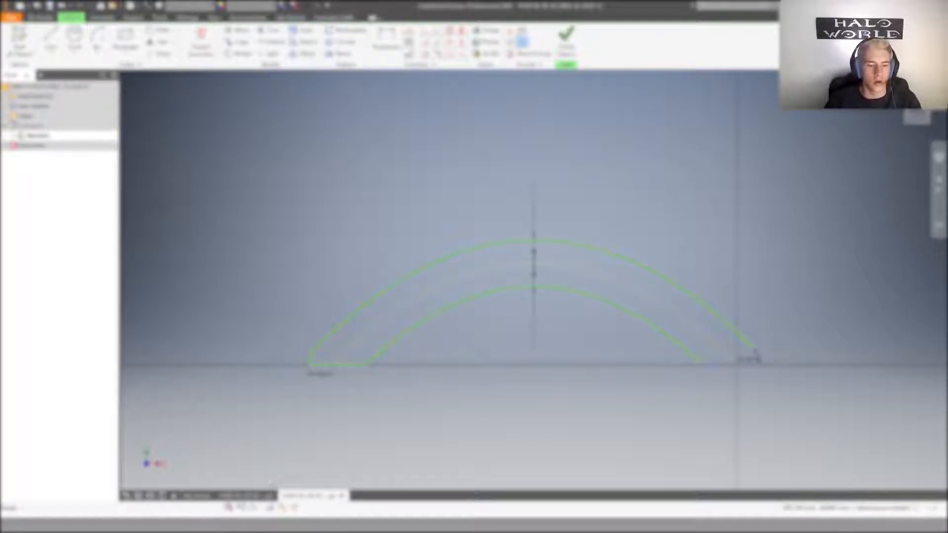
- Examine the ring end and the holes of the finished arched part in the other open document
{"action": "left_click", "coordinate": [248, 496]}
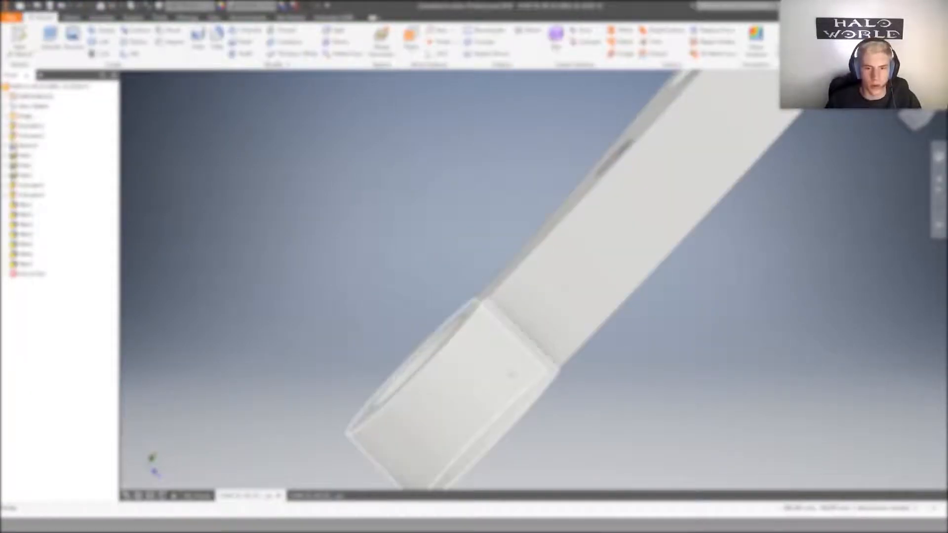
{"action": "middle_click_drag", "start_coordinate": [568, 385], "coordinate": [471, 291], "text": "shift"}
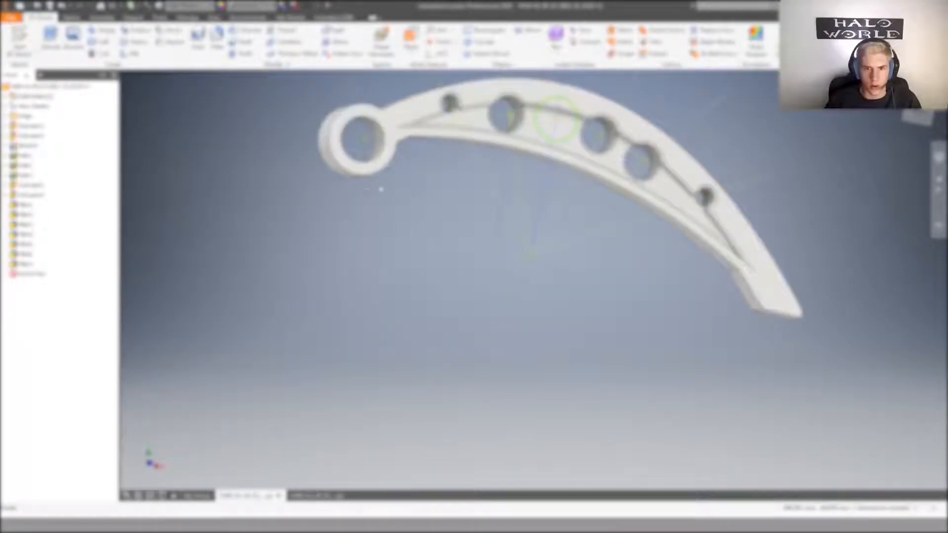
{"action": "scroll", "coordinate": [332, 152], "scroll_direction": "up", "scroll_amount": 5}
{"action": "mouse_move", "coordinate": [435, 305]}
{"action": "middle_mouse_down", "text": "shift"}
{"action": "mouse_move", "coordinate": [459, 290]}
{"action": "mouse_move", "coordinate": [450, 299]}
{"action": "middle_mouse_up", "text": "shift"}
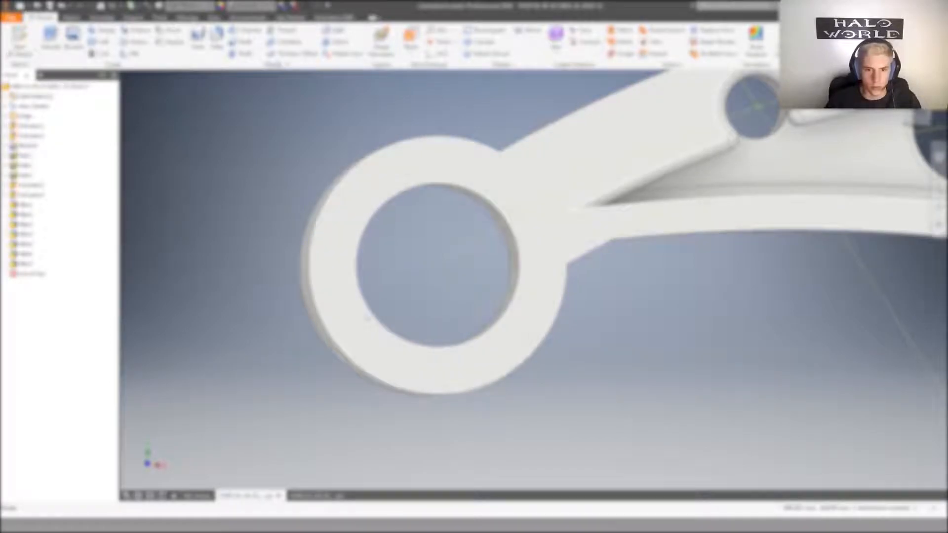
{"action": "key", "text": "f"}
- Dimension the horizontal distance between the two outer ends of the arch in the sketch
{"action": "left_click", "coordinate": [464, 388]}
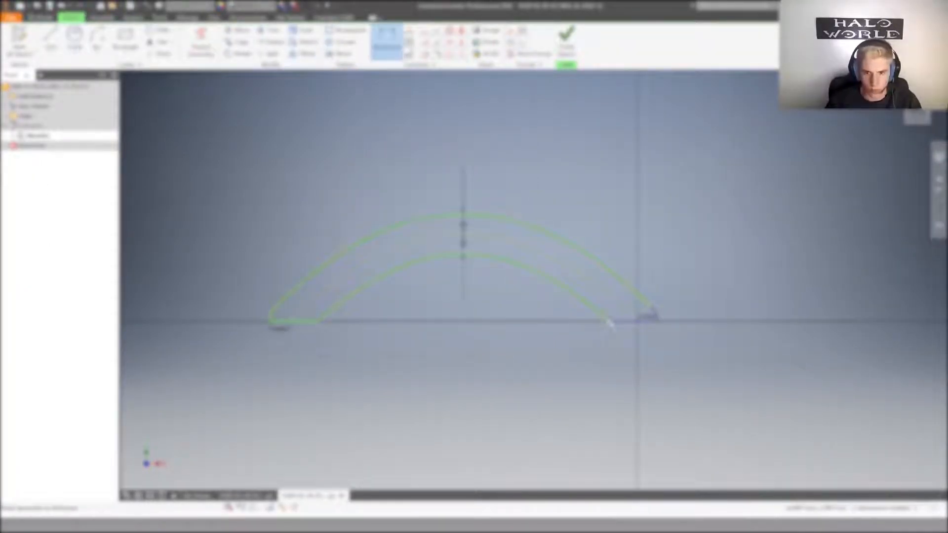
{"action": "left_click", "coordinate": [269, 321]}
{"action": "left_click", "coordinate": [658, 321]}
{"action": "left_click", "coordinate": [474, 342]}
{"action": "key", "text": "Return"}
- Place a sketch point midway between the two offset curves at the arch's crown and start a circle centred on it
{"action": "left_click", "coordinate": [159, 54]}
{"action": "scroll", "coordinate": [465, 236], "scroll_direction": "up", "scroll_amount": 5}
{"action": "left_click", "coordinate": [467, 230]}
{"action": "scroll", "coordinate": [300, 161], "scroll_direction": "down", "scroll_amount": 3}
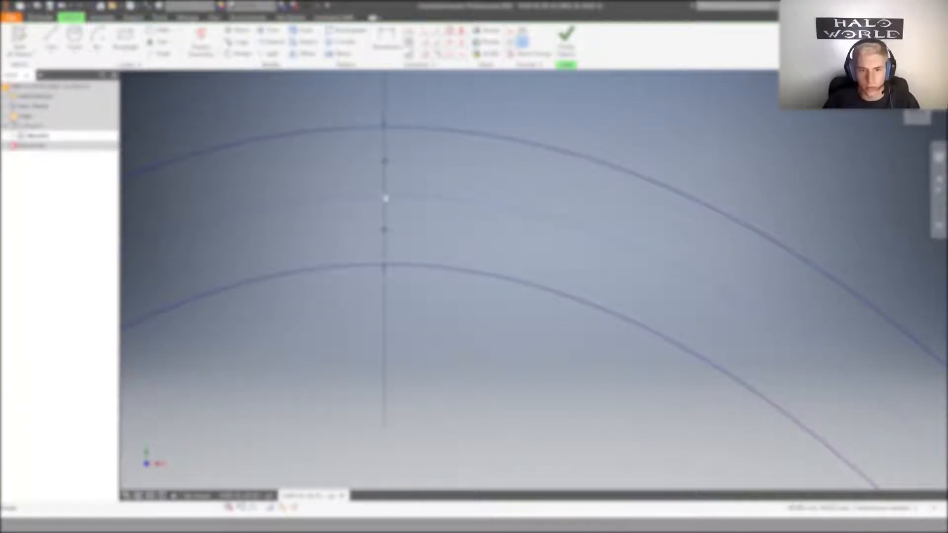
{"action": "left_click", "coordinate": [75, 40]}
{"action": "left_click", "coordinate": [384, 196]}
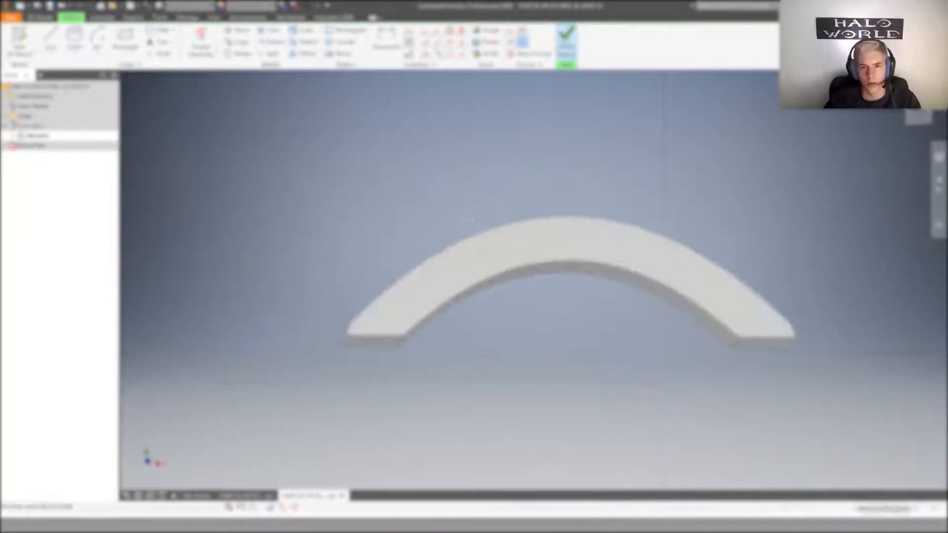
- Open another document alongside the arch part
{"action": "left_click", "coordinate": [11, 17]}
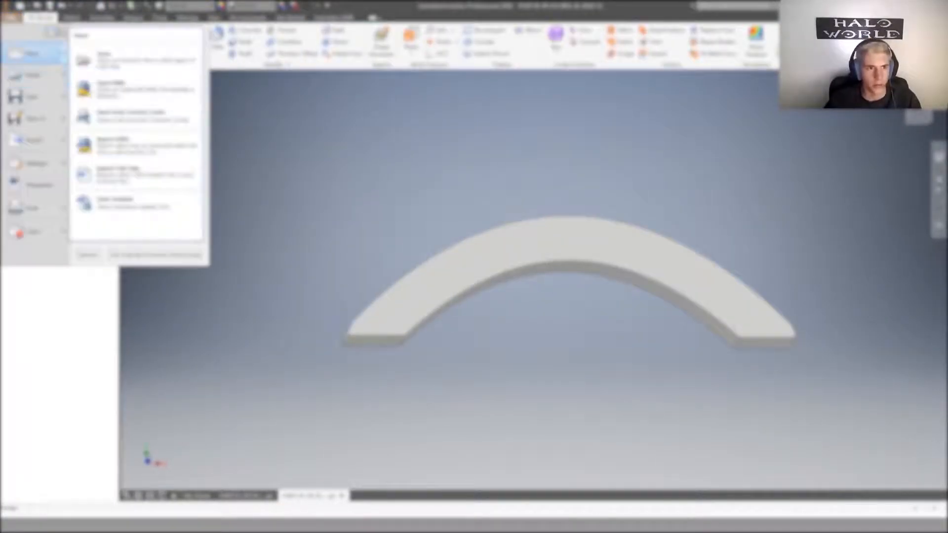
{"action": "left_click", "coordinate": [30, 188]}
{"action": "left_click", "coordinate": [469, 286]}
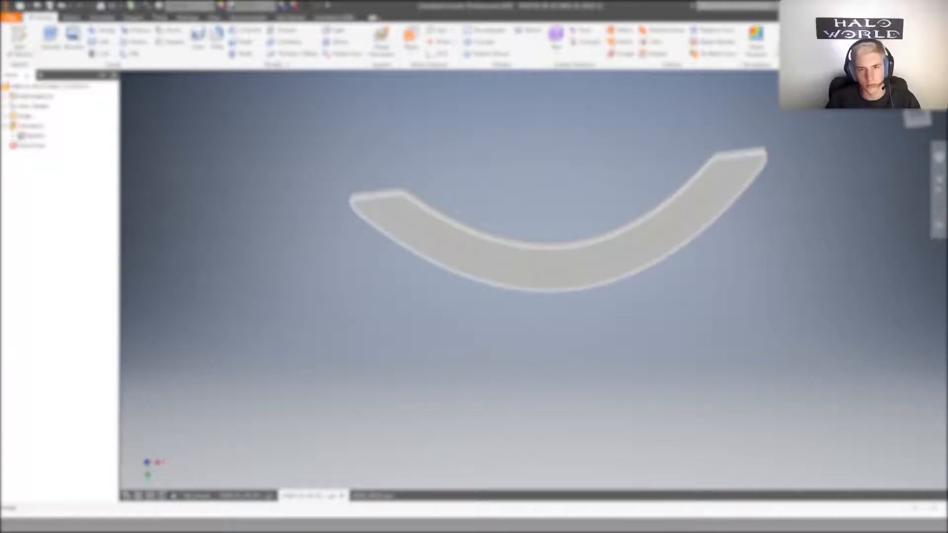
{"action": "scroll", "coordinate": [635, 326], "scroll_direction": "up", "scroll_amount": 5}
{"action": "middle_click_drag", "start_coordinate": [586, 290], "coordinate": [682, 345], "text": "shift"}
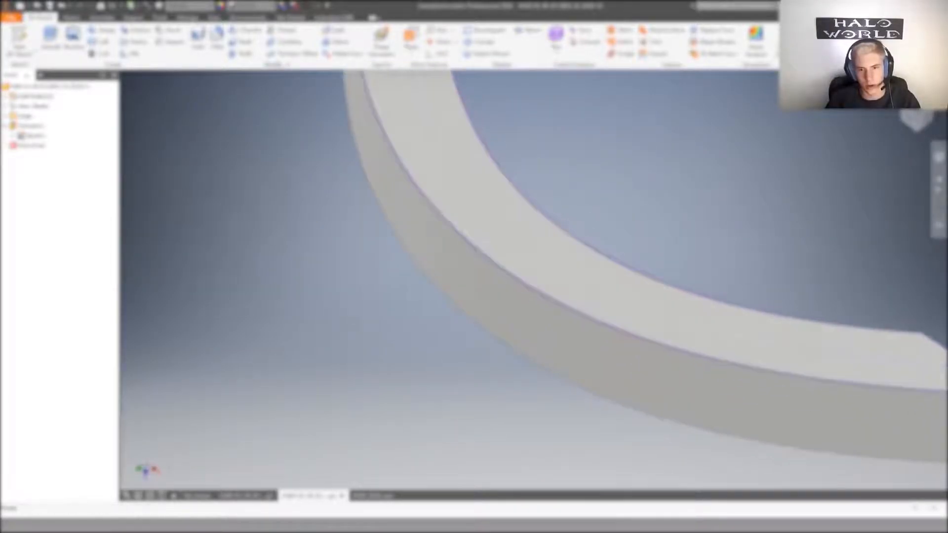
{"action": "middle_click_drag", "start_coordinate": [805, 241], "coordinate": [725, 432], "text": "shift"}
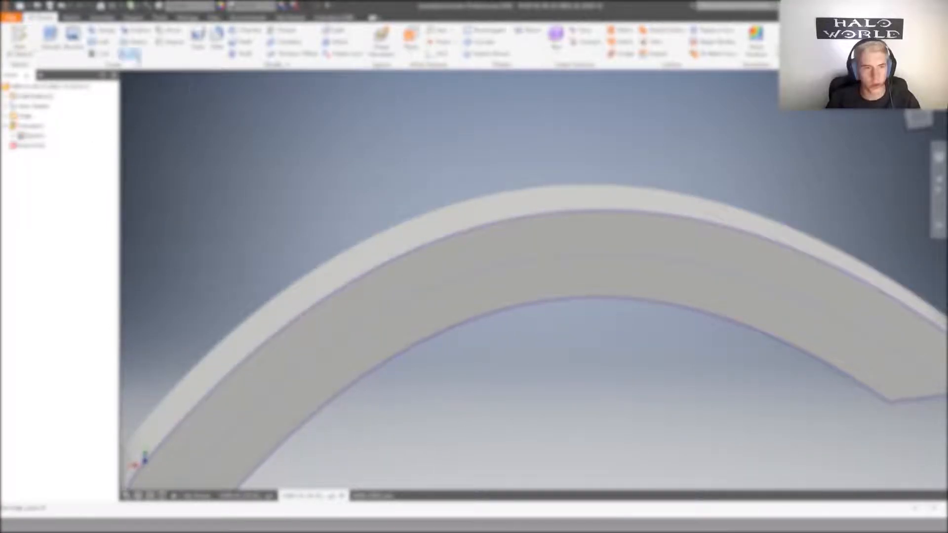
- Start a sketch on the arch's flat face and try to place a circle or point at the crown's middle
{"action": "left_click", "coordinate": [19, 40]}
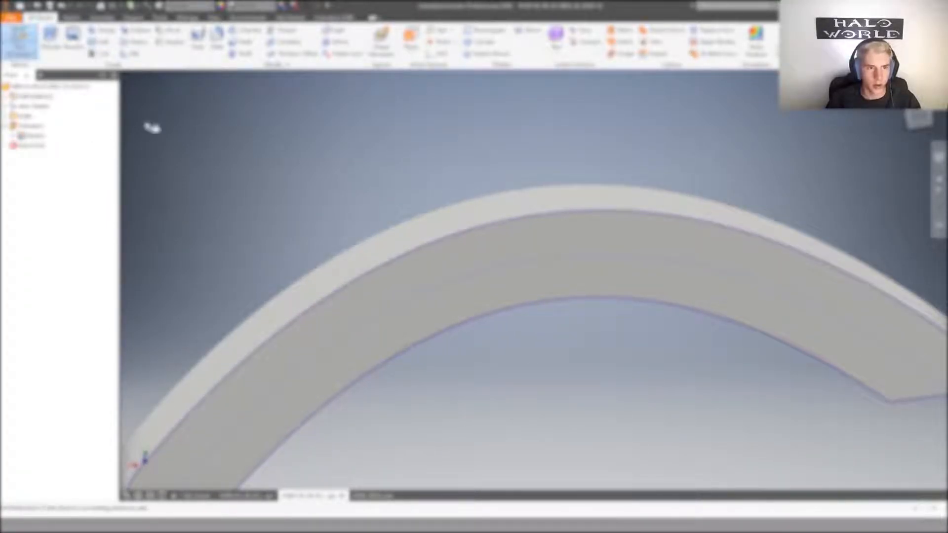
{"action": "left_click", "coordinate": [779, 384]}
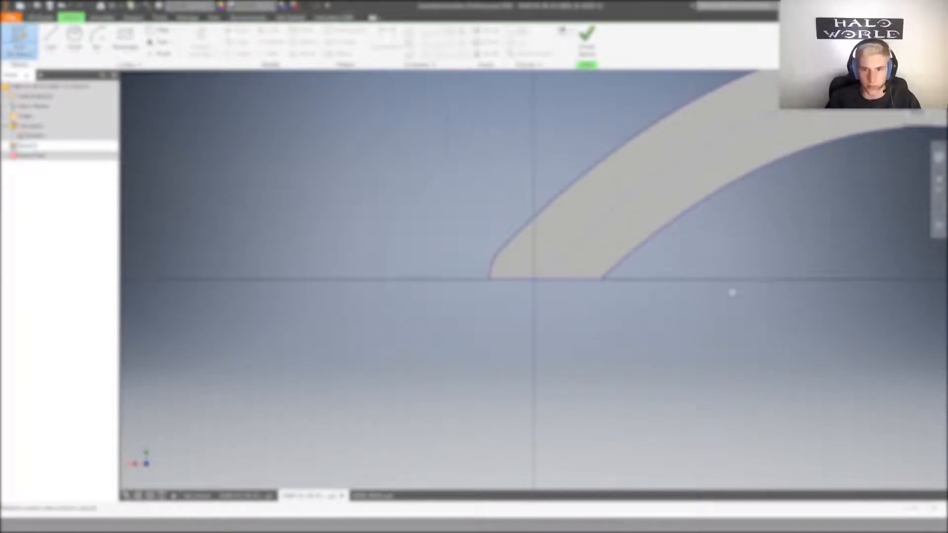
{"action": "left_click", "coordinate": [74, 40]}
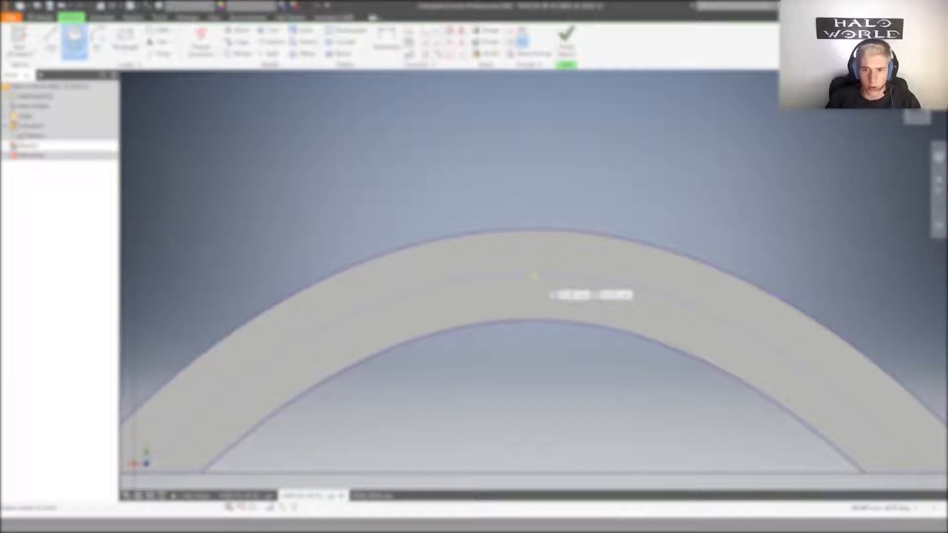
{"action": "scroll", "coordinate": [533, 276], "scroll_direction": "up", "scroll_amount": 4}
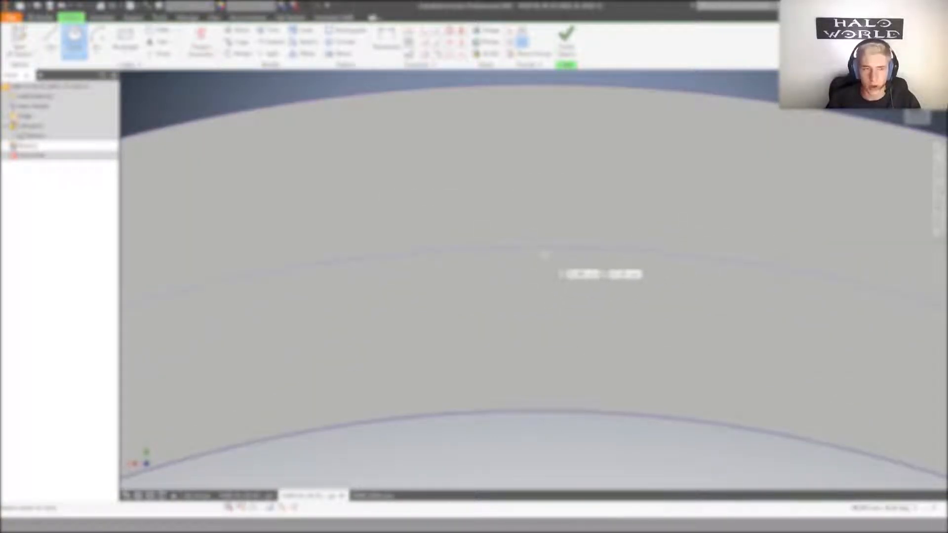
{"action": "key", "text": "Escape"}
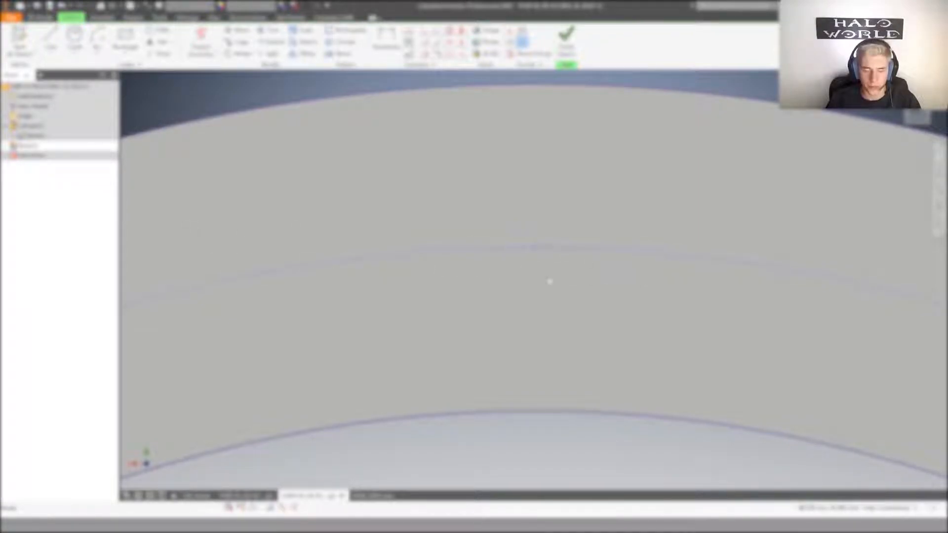
{"action": "key", "text": "c"}
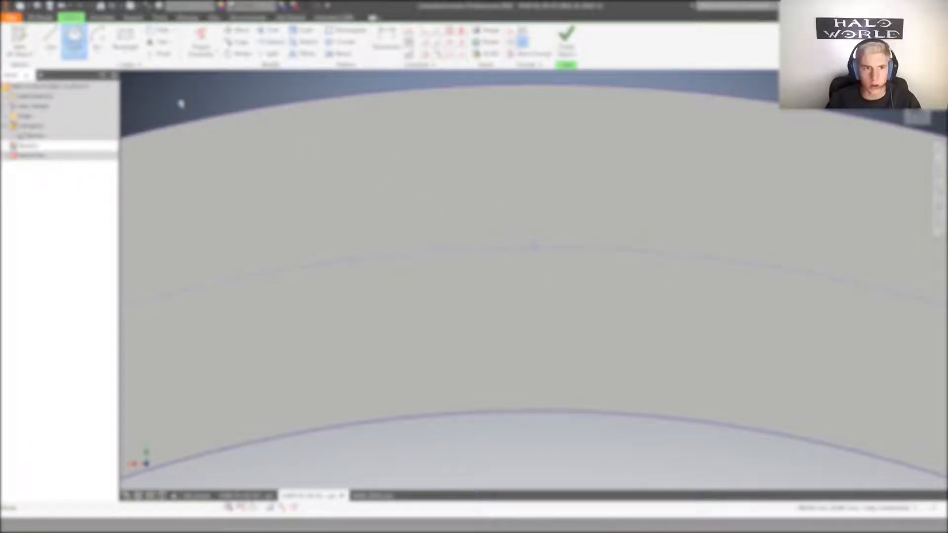
{"action": "key", "text": "Escape"}
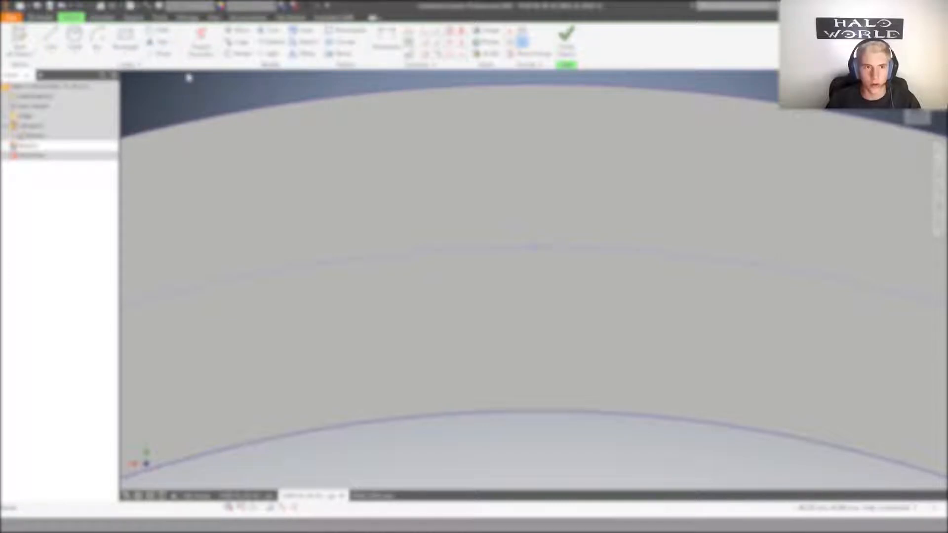
{"action": "left_click", "coordinate": [158, 52]}
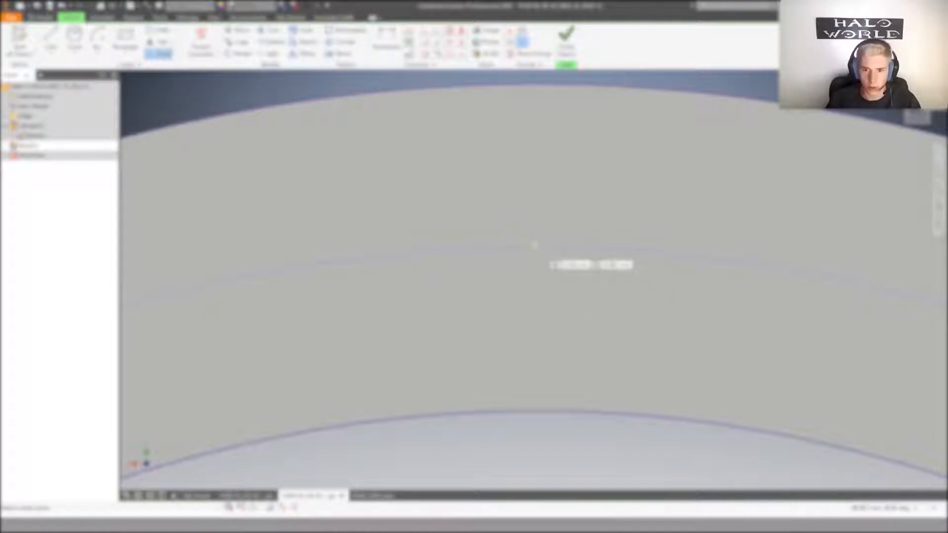
{"action": "key", "text": "Escape"}
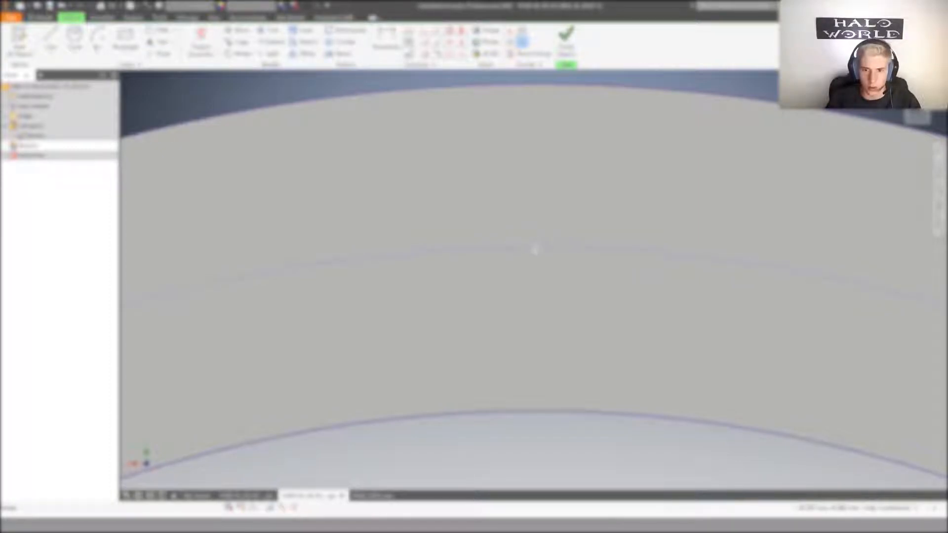
{"action": "right_click", "coordinate": [534, 249]}
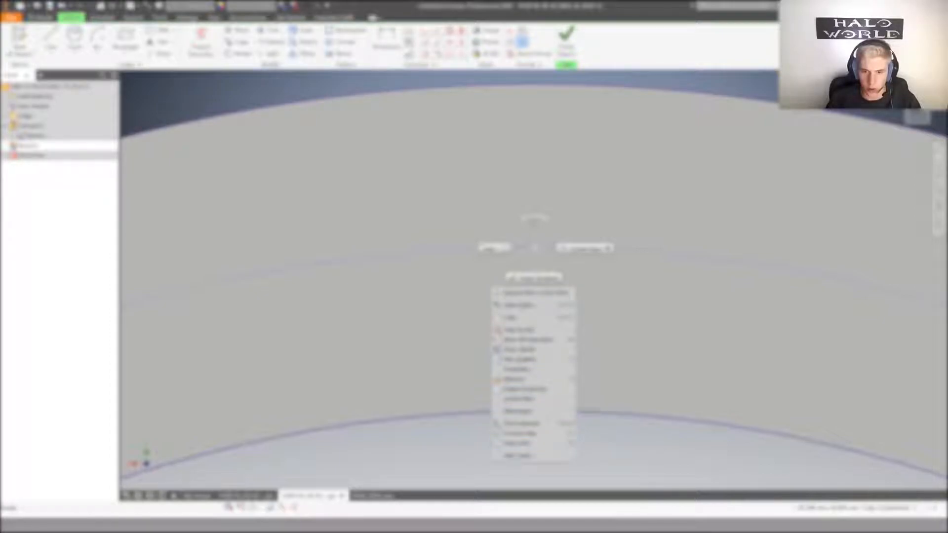
{"action": "left_click", "coordinate": [524, 351]}
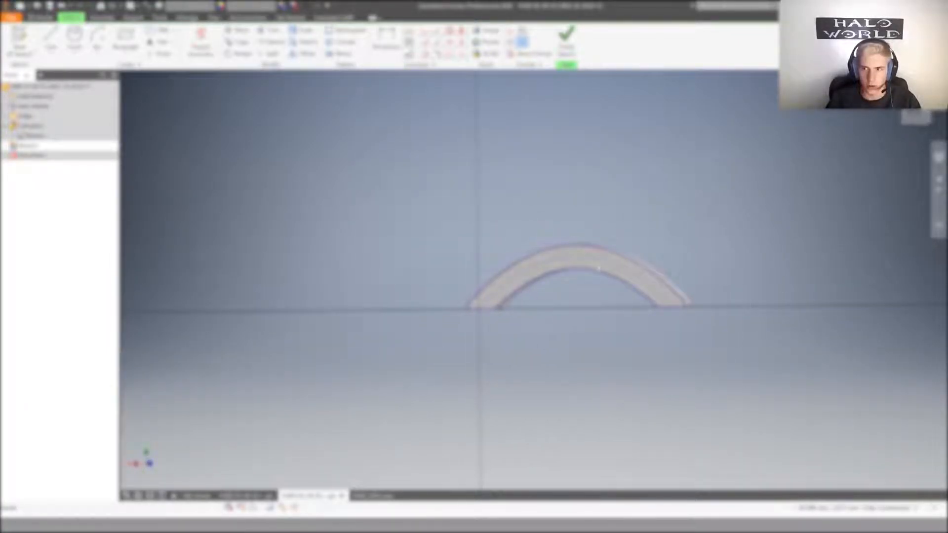
{"action": "scroll", "coordinate": [604, 280], "scroll_direction": "up", "scroll_amount": 5}
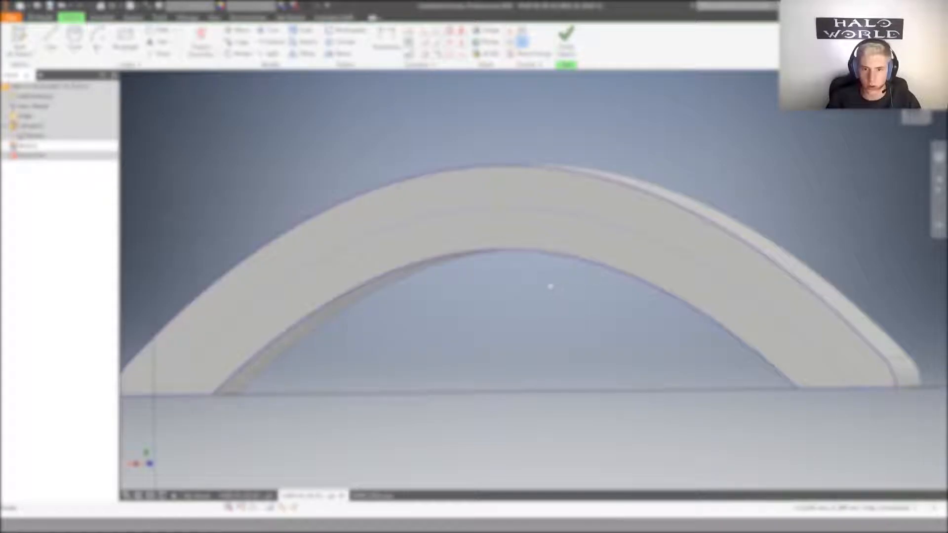
{"action": "left_click", "coordinate": [51, 51]}
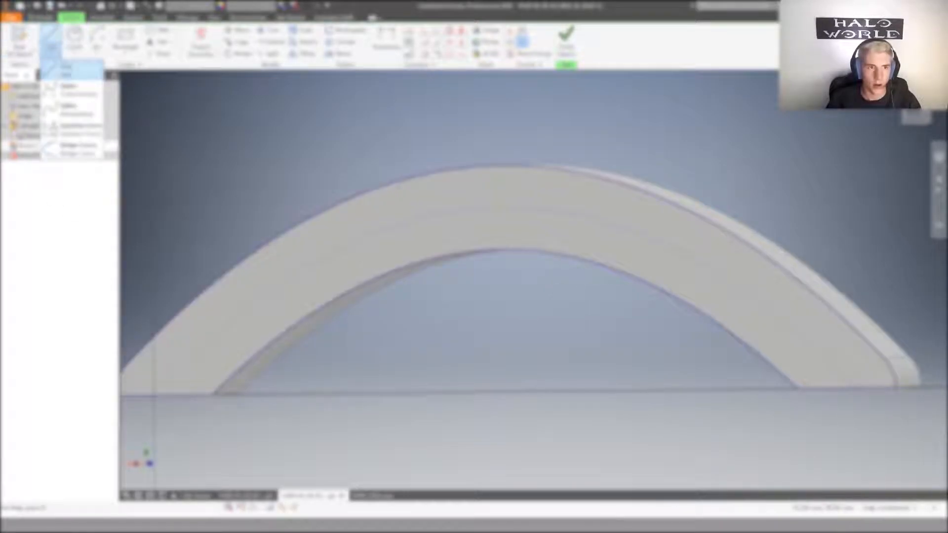
{"action": "left_click", "coordinate": [69, 109]}
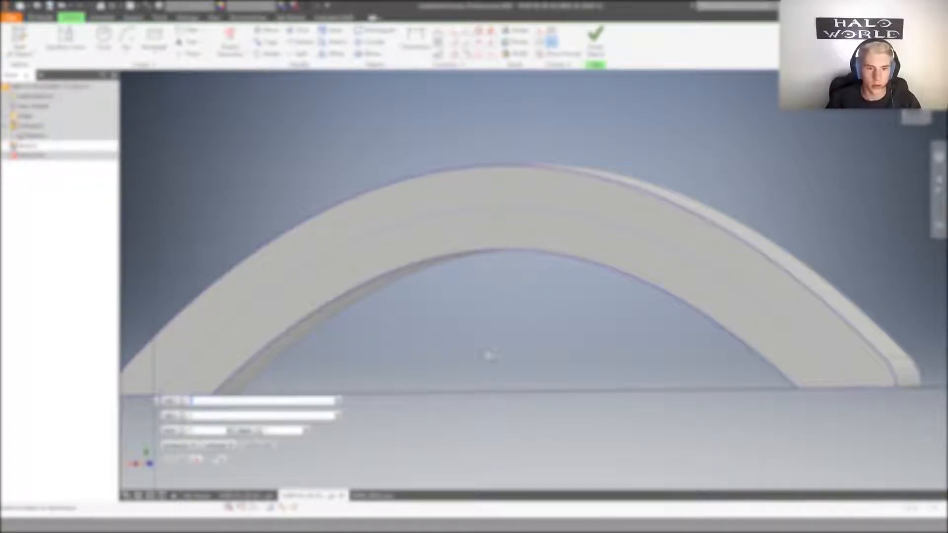
{"action": "key", "text": "Escape"}
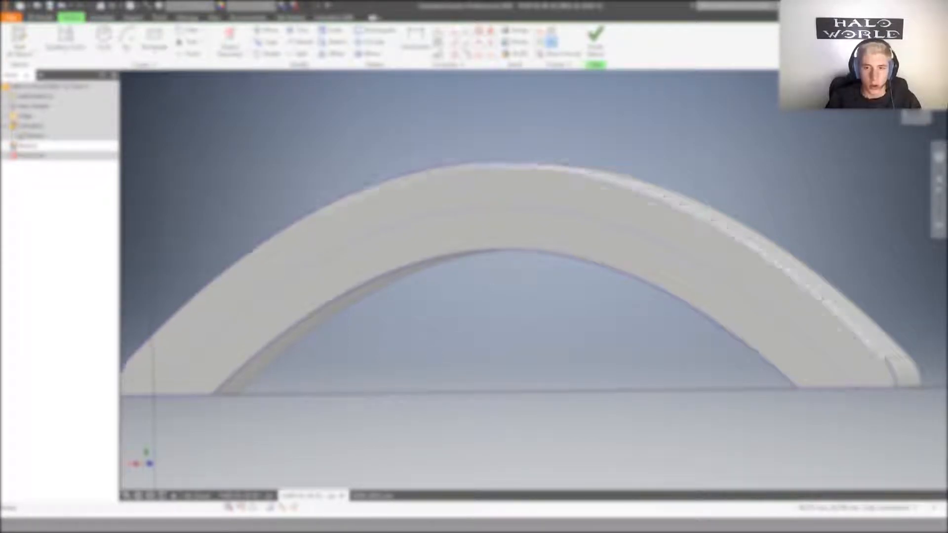
- Finish the trial sketch on the arch's flat face and delete it from the part
{"action": "middle_click_drag", "start_coordinate": [721, 193], "coordinate": [463, 225], "text": "shift"}
{"action": "middle_click_drag", "start_coordinate": [546, 204], "coordinate": [497, 236], "text": "shift"}
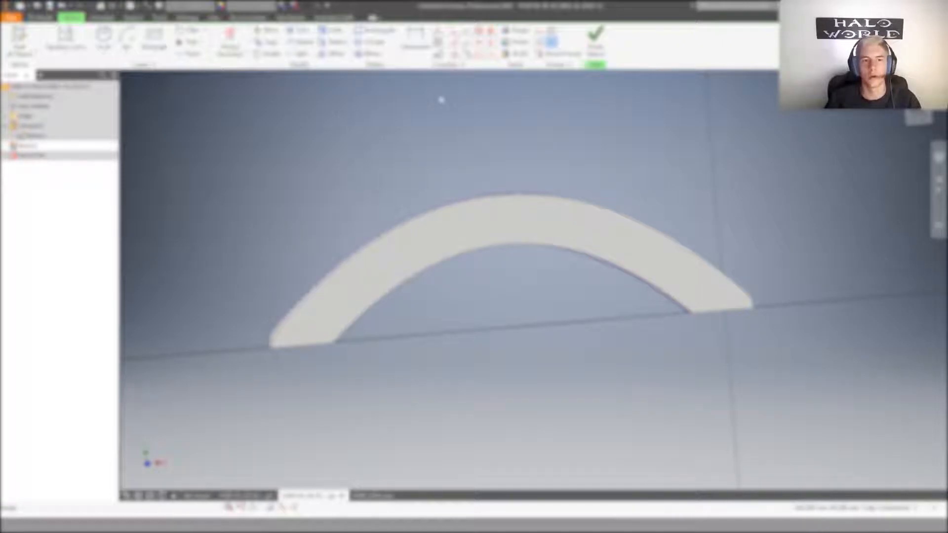
{"action": "middle_click_drag", "start_coordinate": [818, 255], "coordinate": [608, 215], "text": "shift"}
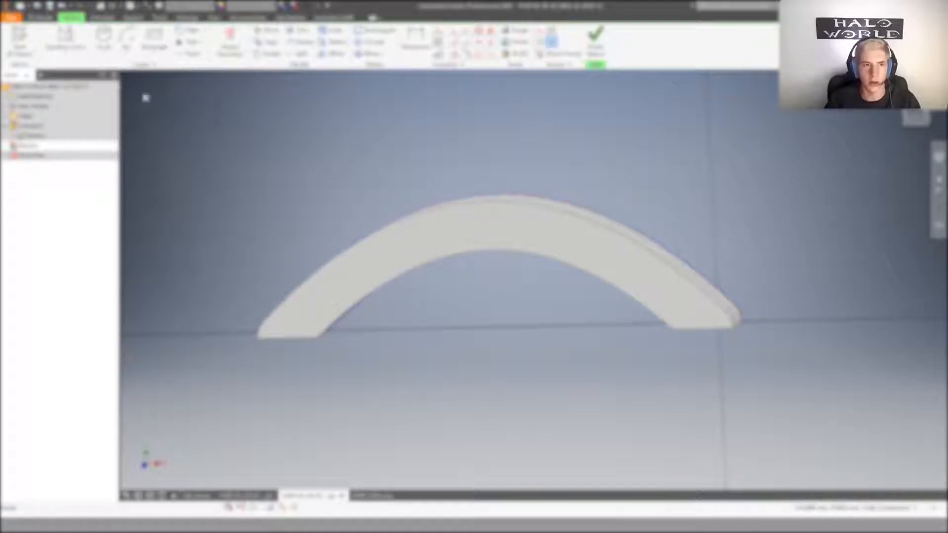
{"action": "left_click", "coordinate": [915, 116]}
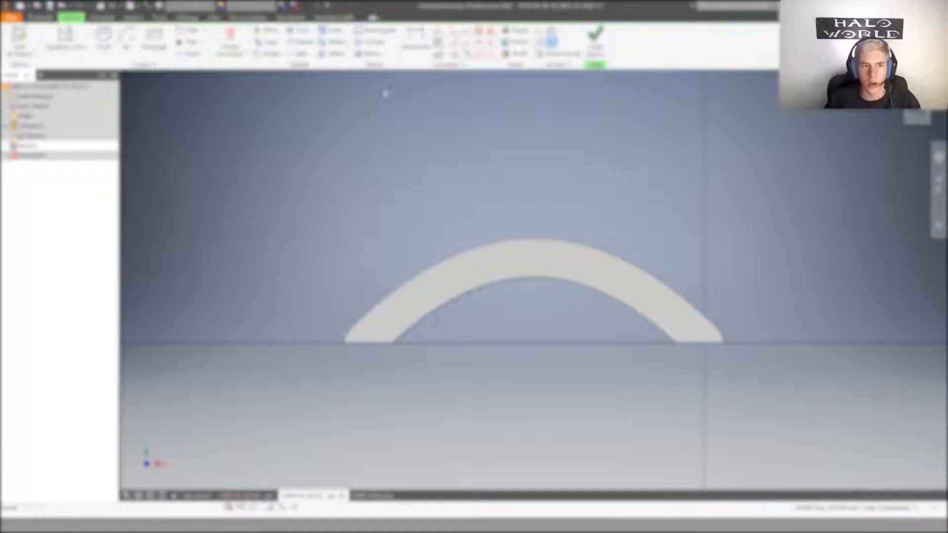
{"action": "left_click", "coordinate": [596, 44]}
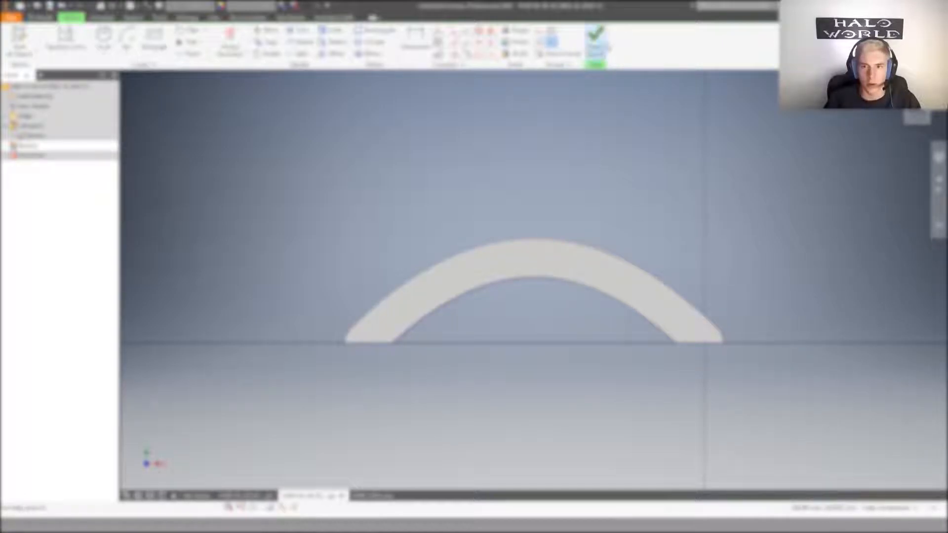
{"action": "left_click", "coordinate": [28, 146]}
{"action": "key", "text": "Delete"}
- Edit the arch's profile sketch and add a dimensioned circle at the crown, centred midway between the two curves
{"action": "middle_click_drag", "start_coordinate": [632, 217], "coordinate": [755, 209], "text": "shift"}
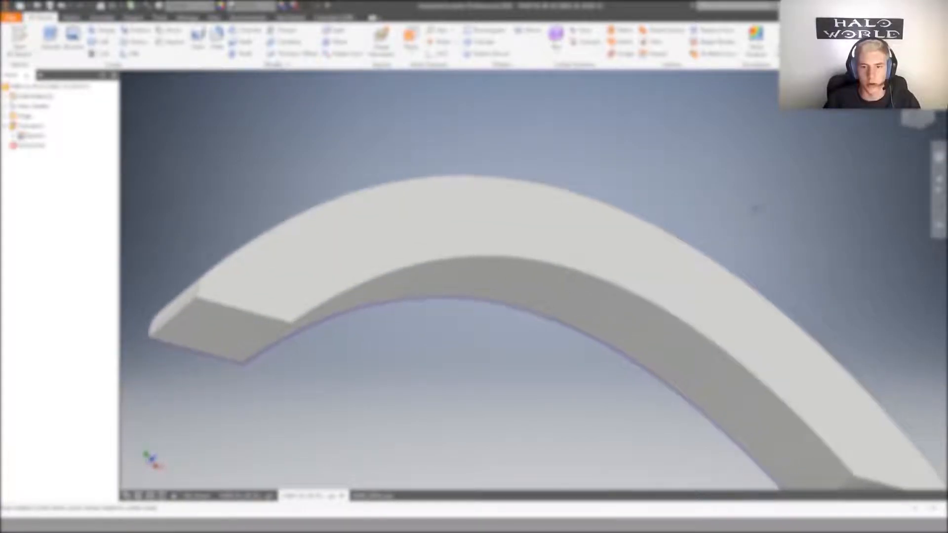
{"action": "middle_click_drag", "start_coordinate": [558, 395], "coordinate": [759, 324], "text": "shift"}
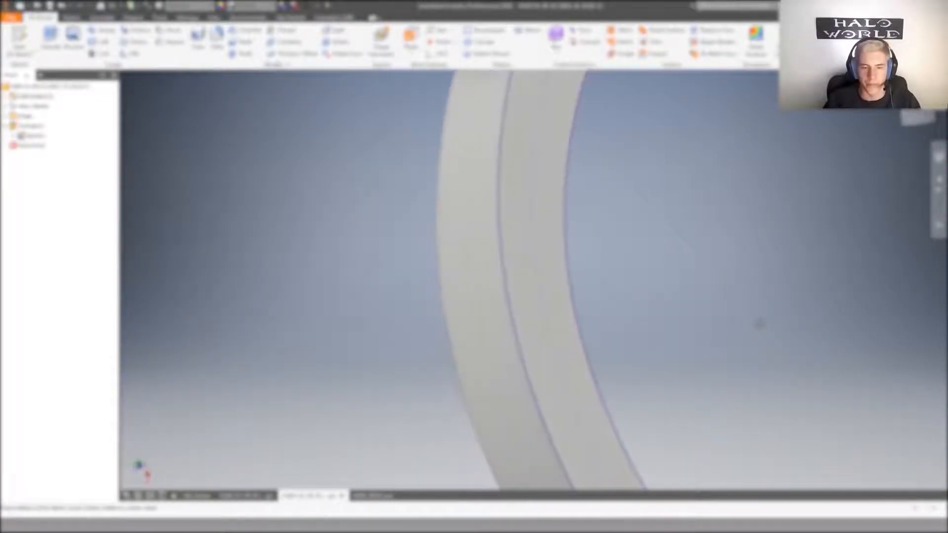
{"action": "double_click", "coordinate": [32, 135]}
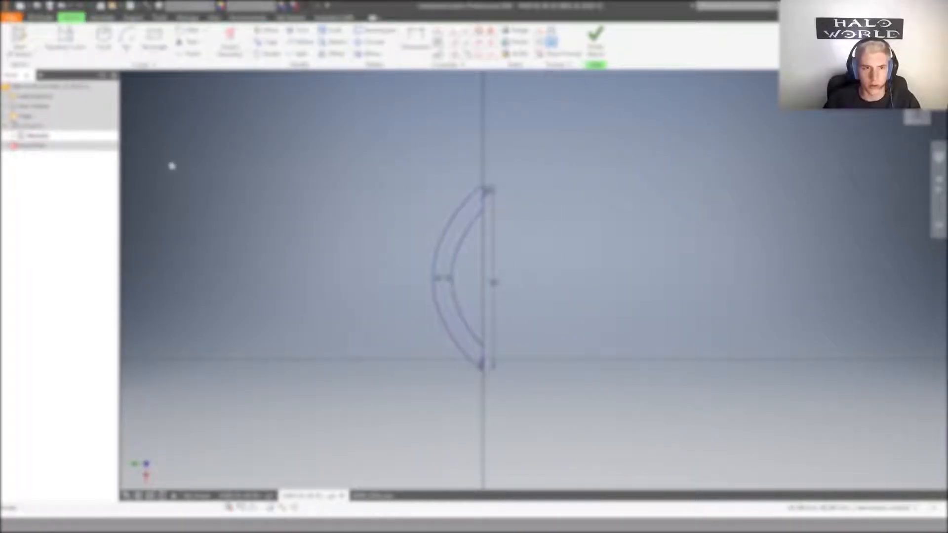
{"action": "left_click", "coordinate": [104, 39]}
{"action": "scroll", "coordinate": [458, 253], "scroll_direction": "up", "scroll_amount": 5}
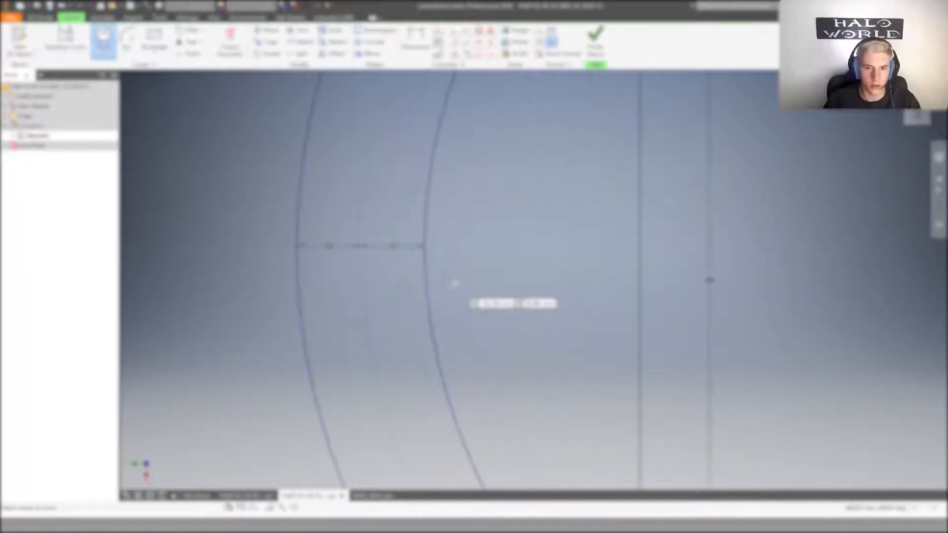
{"action": "left_click", "coordinate": [370, 245]}
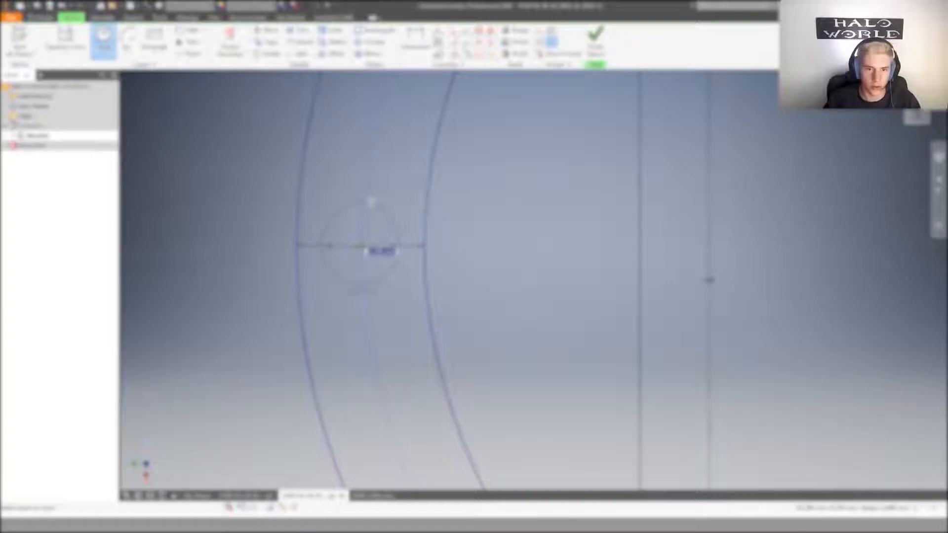
{"action": "type", "text": "1"}
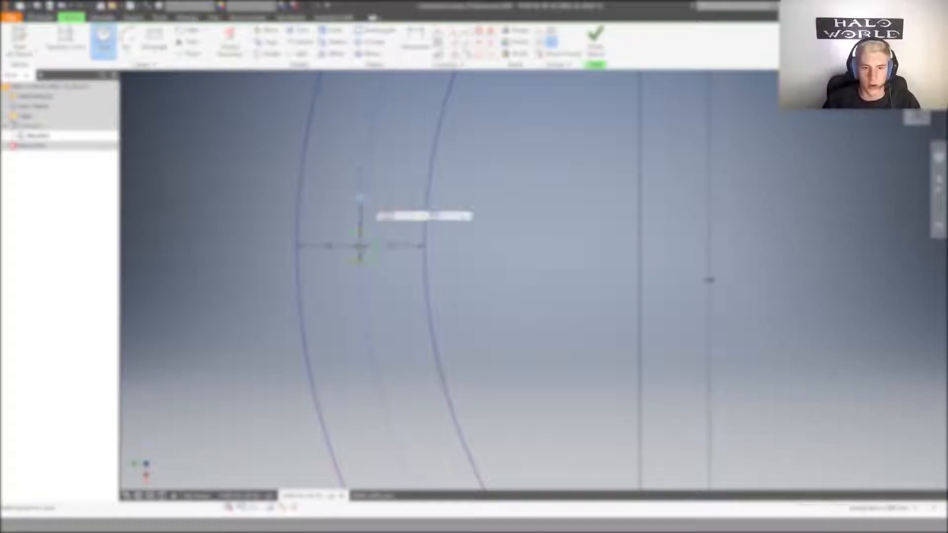
{"action": "key", "text": "Return"}
{"action": "key", "text": "Escape"}
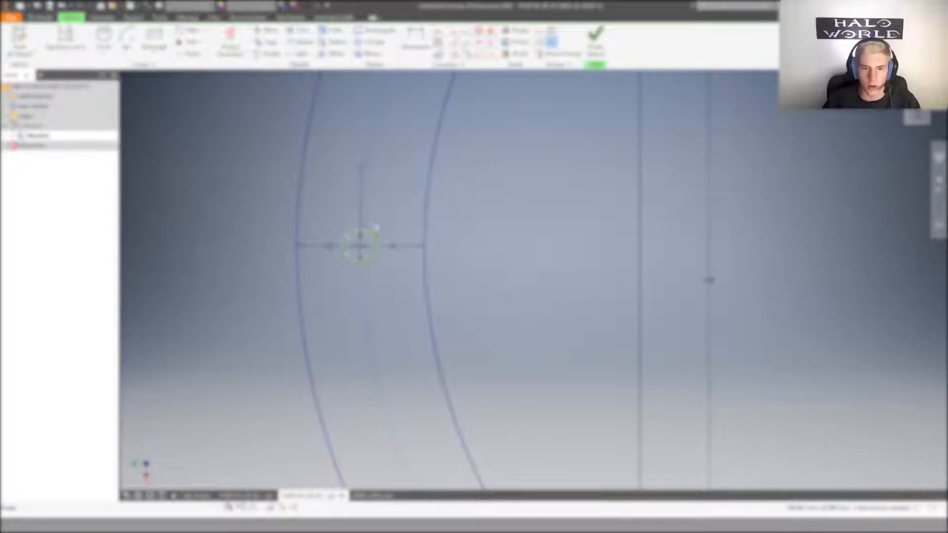
- Enlarge the crown circle through its diameter dimension and finish the profile sketch
{"action": "left_click", "coordinate": [361, 170]}
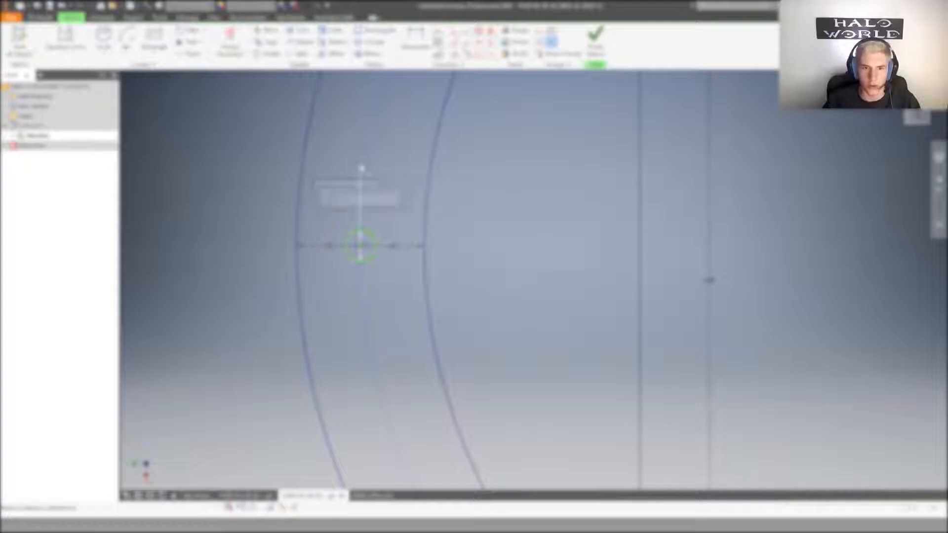
{"action": "left_click", "coordinate": [378, 182]}
{"action": "key", "text": "Return"}
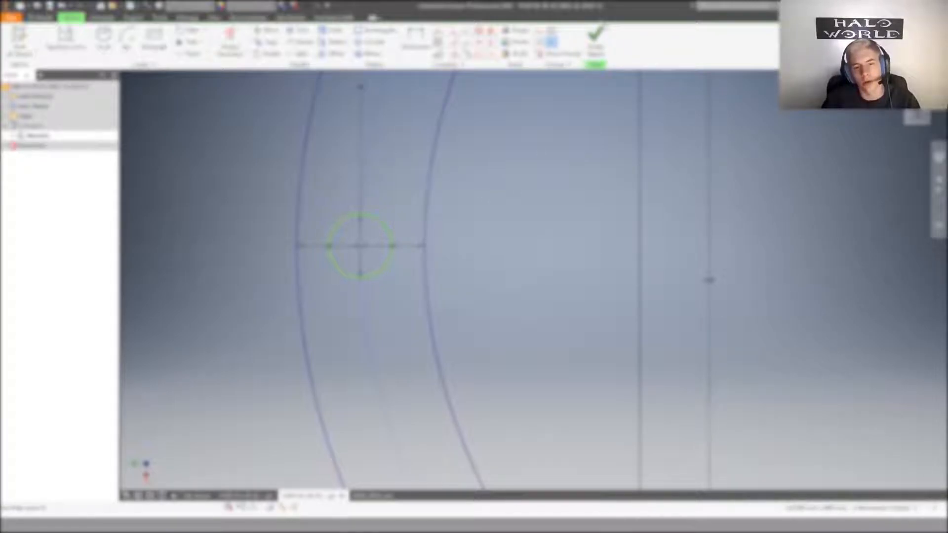
{"action": "left_click", "coordinate": [595, 39]}
- Try to extrude the crown circle as a separate feature on the arch
{"action": "middle_click_drag", "start_coordinate": [643, 344], "coordinate": [435, 359]}
{"action": "middle_click_drag", "start_coordinate": [542, 341], "coordinate": [461, 396]}
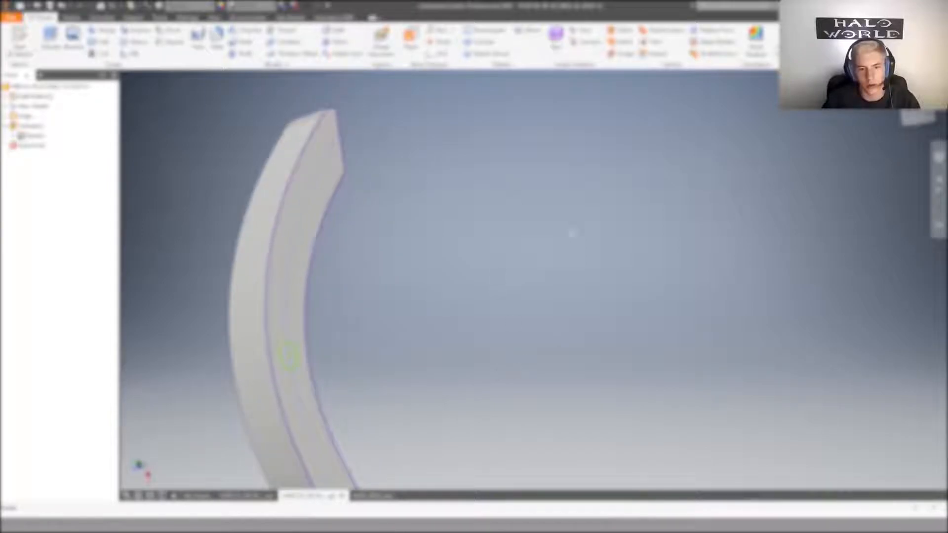
{"action": "middle_click_drag", "start_coordinate": [571, 233], "coordinate": [636, 212], "text": "shift"}
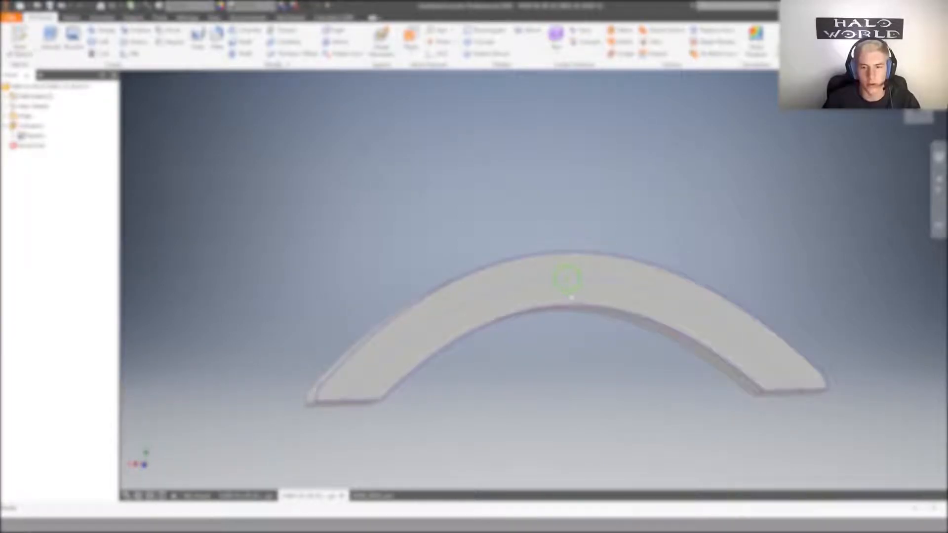
{"action": "middle_click_drag", "start_coordinate": [571, 297], "coordinate": [562, 309], "text": "shift"}
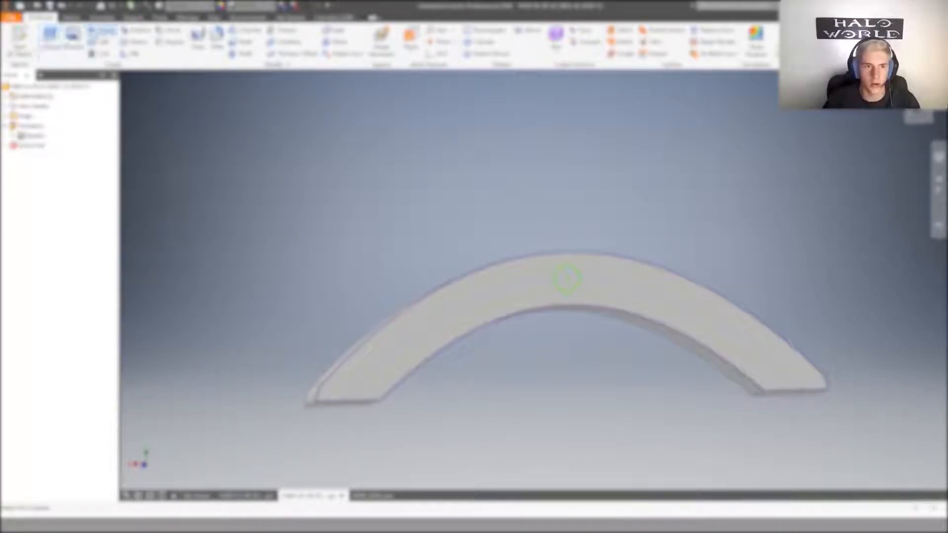
{"action": "left_click", "coordinate": [54, 44]}
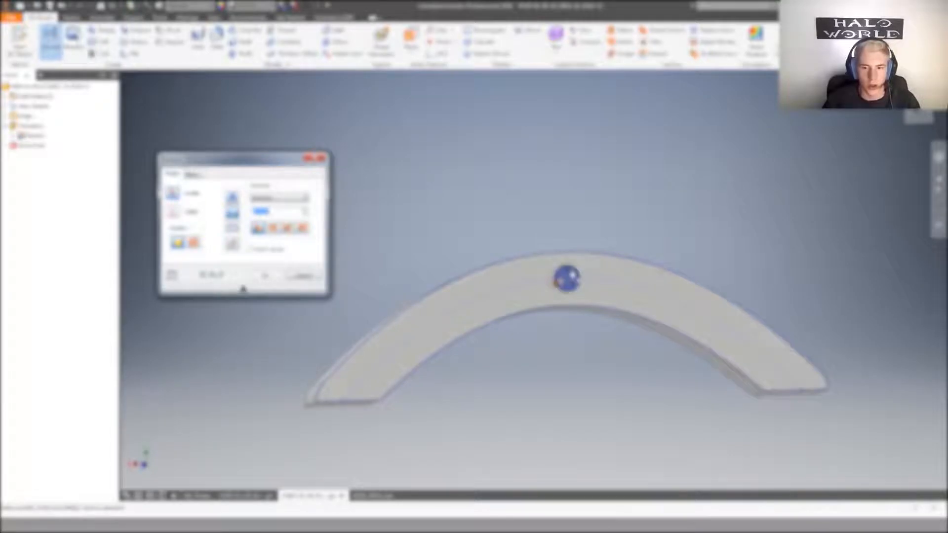
{"action": "middle_click_drag", "start_coordinate": [437, 276], "coordinate": [473, 275], "text": "shift"}
{"action": "left_click", "coordinate": [287, 243]}
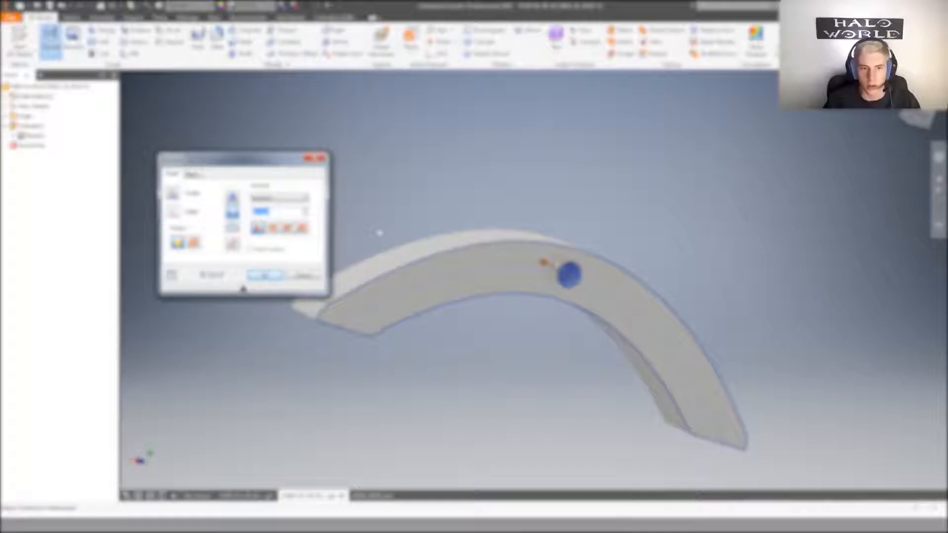
{"action": "left_click", "coordinate": [265, 275]}
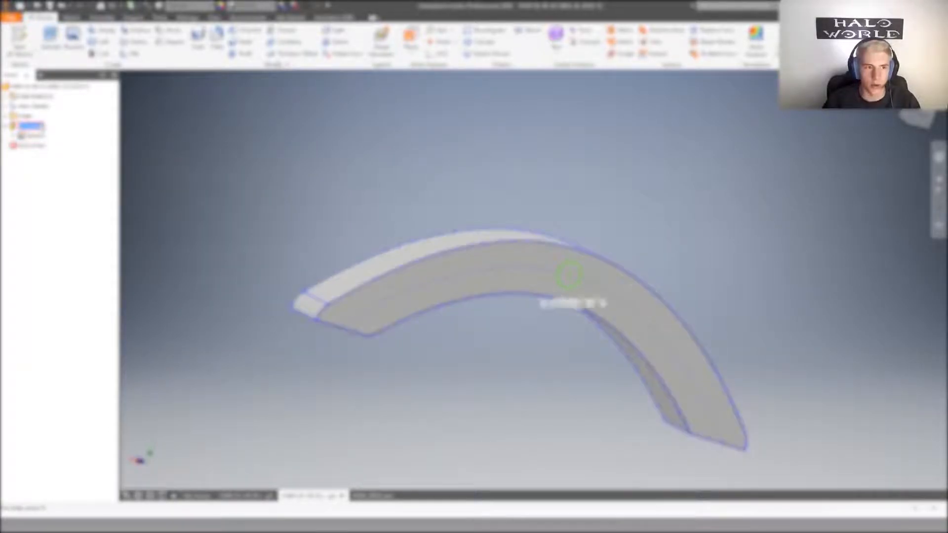
- Edit the arch's extrusion so it extends symmetrically about the sketch plane and reduce its thickness
{"action": "key", "text": "e"}
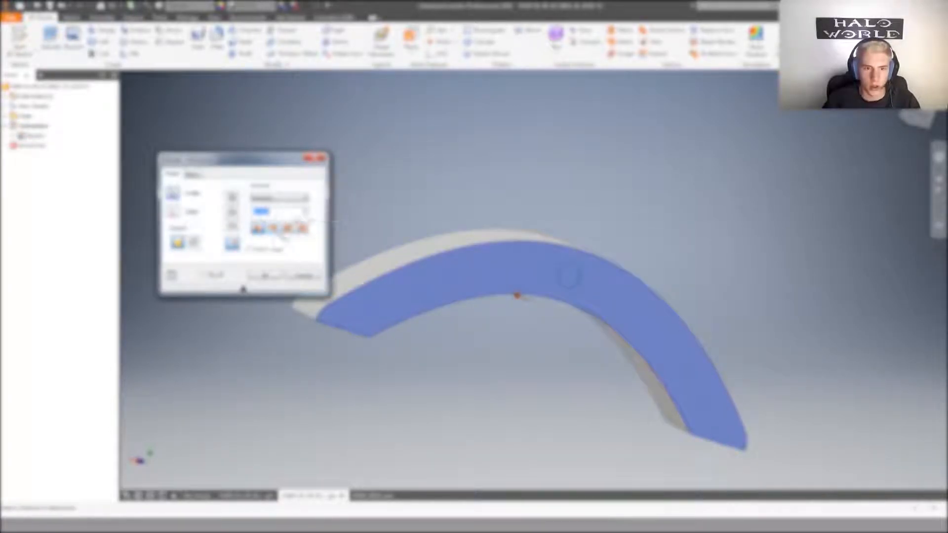
{"action": "left_click", "coordinate": [287, 228]}
{"action": "left_click_drag", "start_coordinate": [272, 214], "coordinate": [228, 217]}
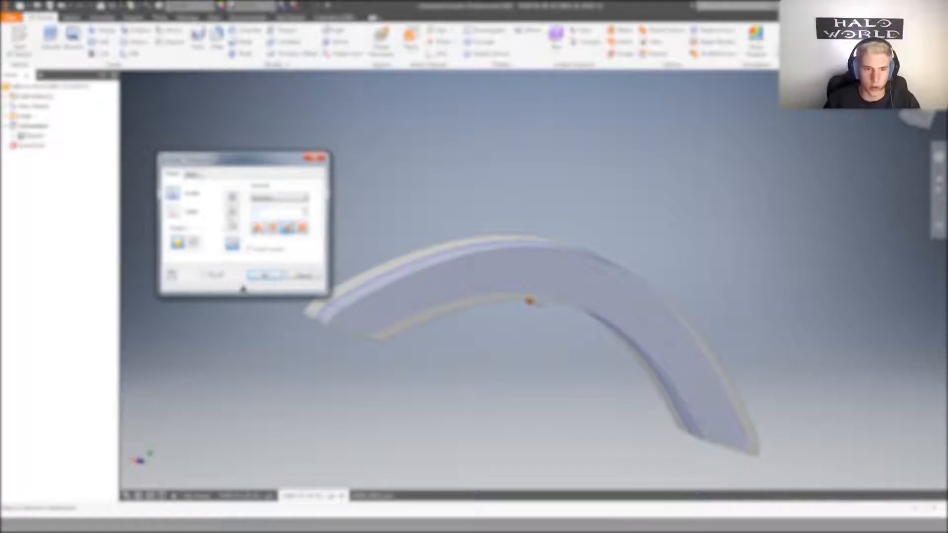
{"action": "key", "text": "BackSpace"}
{"action": "key", "text": "Return"}
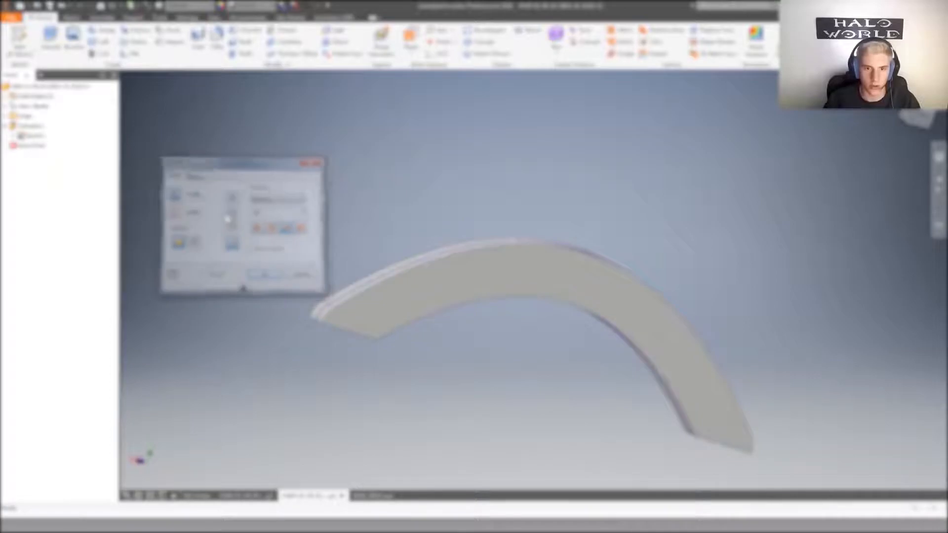
- Extrude the crown circle from the arch's profile sketch symmetrically, with enough distance for the pin to protrude well past both flat faces
{"action": "left_click", "coordinate": [14, 136]}
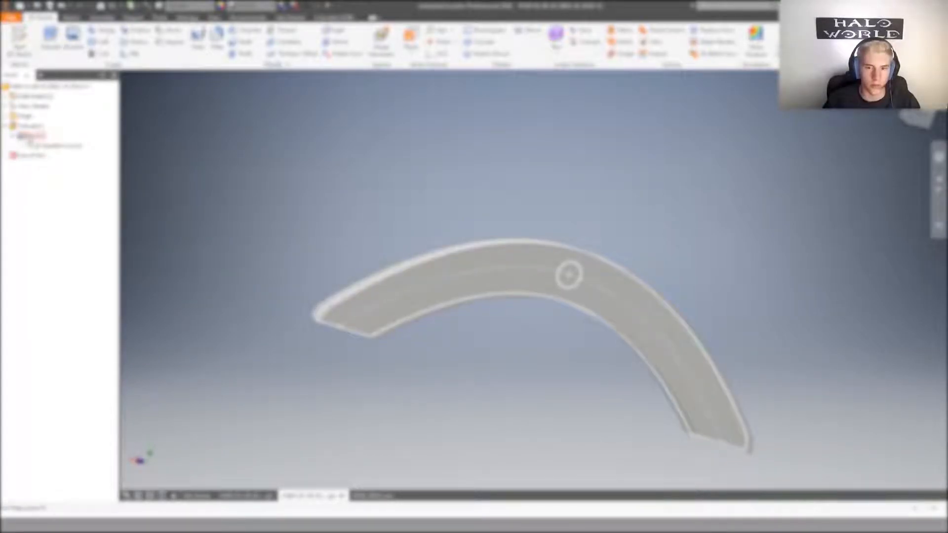
{"action": "left_click", "coordinate": [49, 37]}
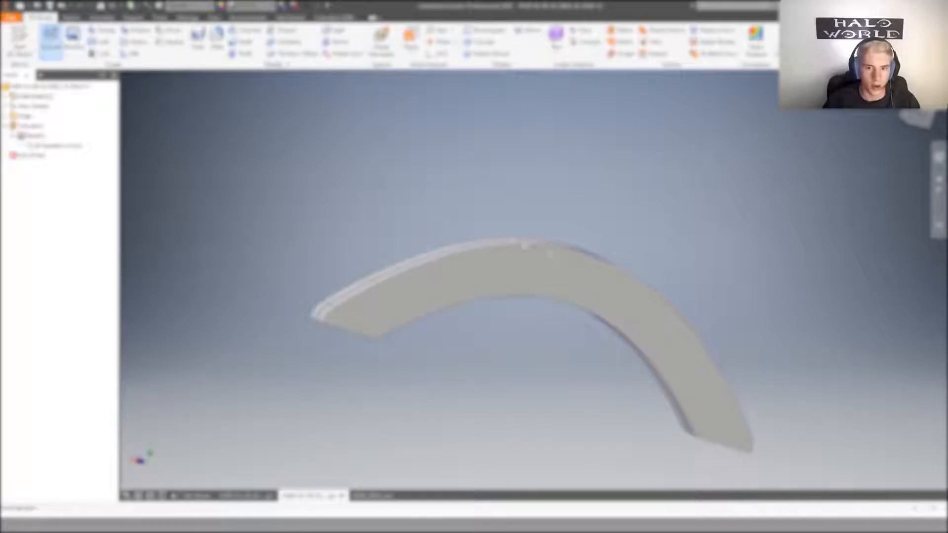
{"action": "key", "text": "e"}
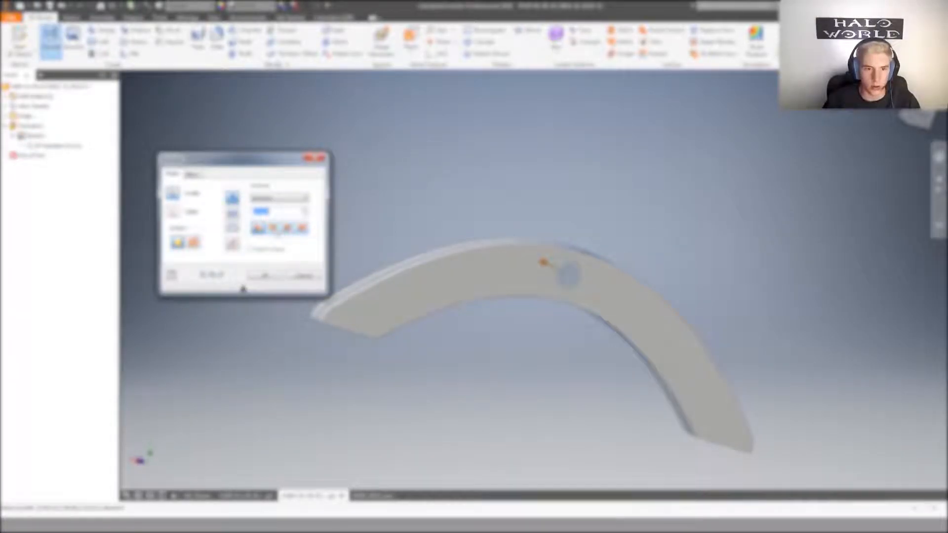
{"action": "left_click", "coordinate": [286, 230]}
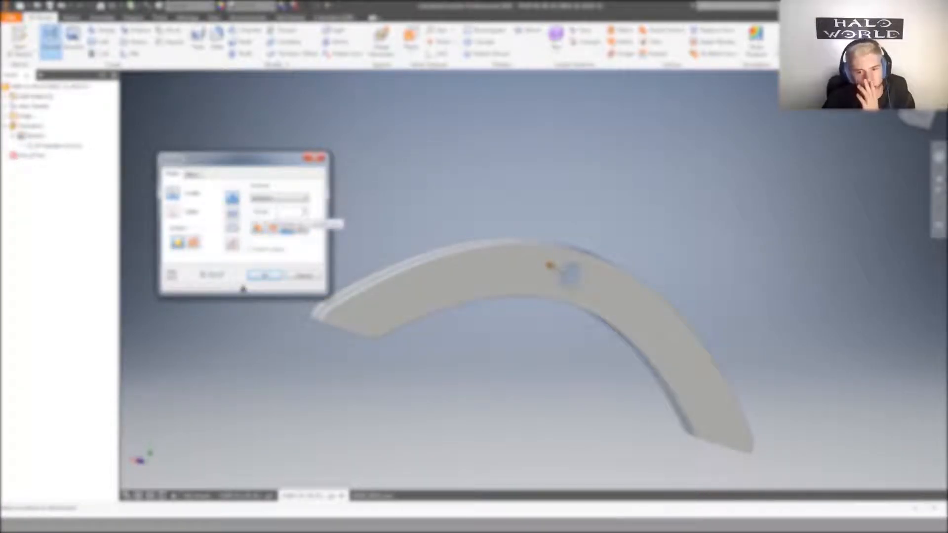
{"action": "left_click_drag", "start_coordinate": [278, 213], "coordinate": [244, 221]}
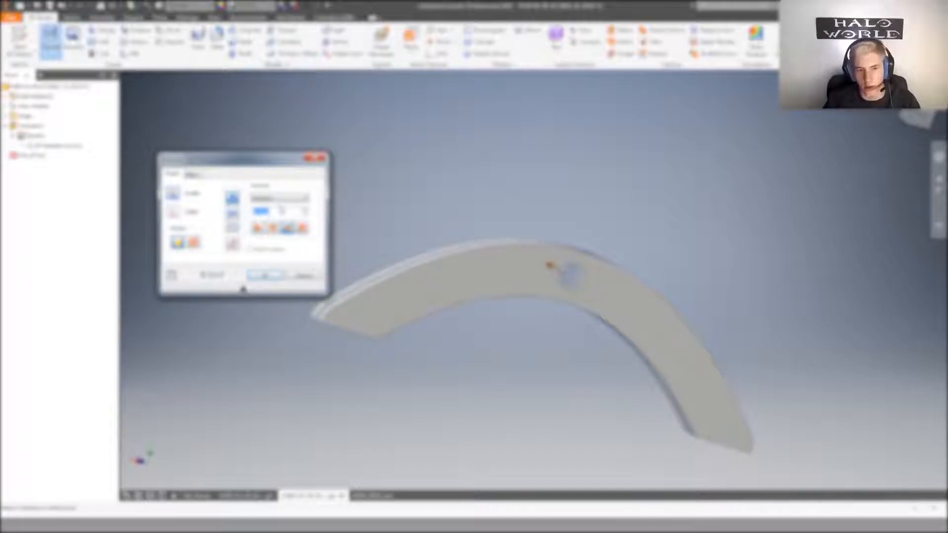
{"action": "type", "text": "20"}
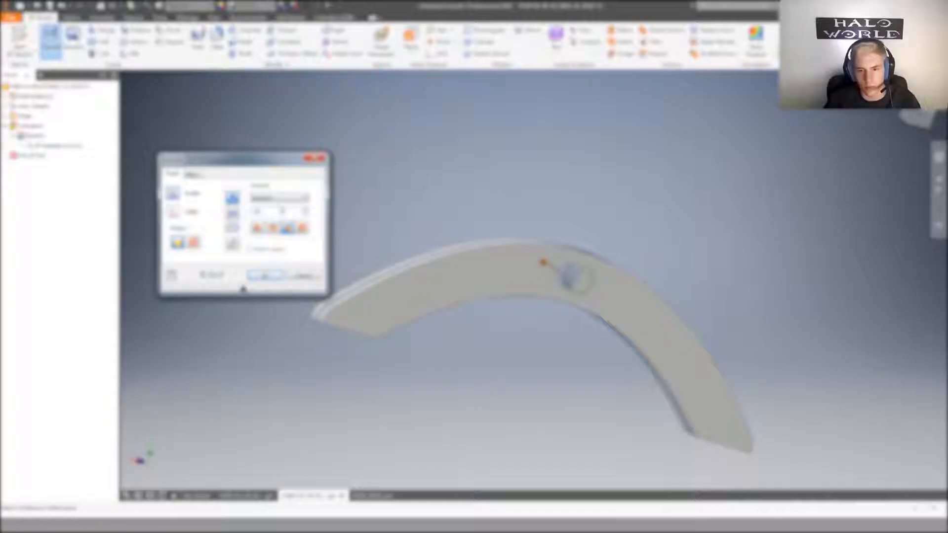
{"action": "middle_click_drag", "start_coordinate": [495, 181], "coordinate": [502, 225], "text": "shift"}
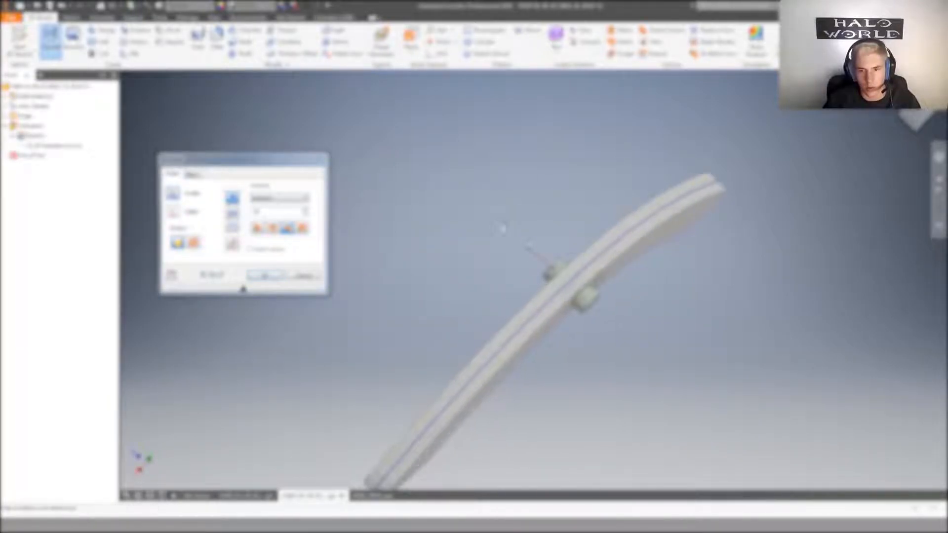
{"action": "scroll", "coordinate": [608, 312], "scroll_direction": "up", "scroll_amount": 2}
{"action": "scroll", "coordinate": [609, 328], "scroll_direction": "down", "scroll_amount": 6}
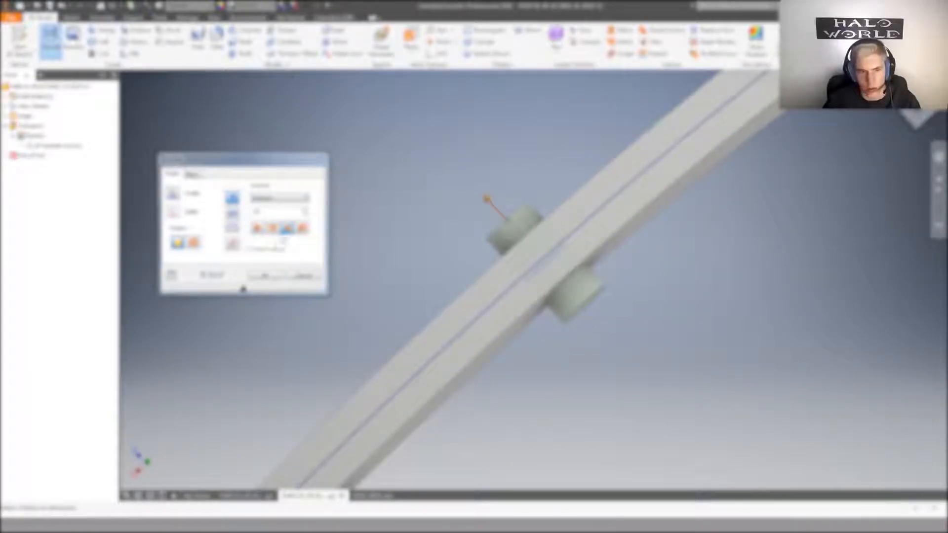
{"action": "left_click", "coordinate": [270, 213]}
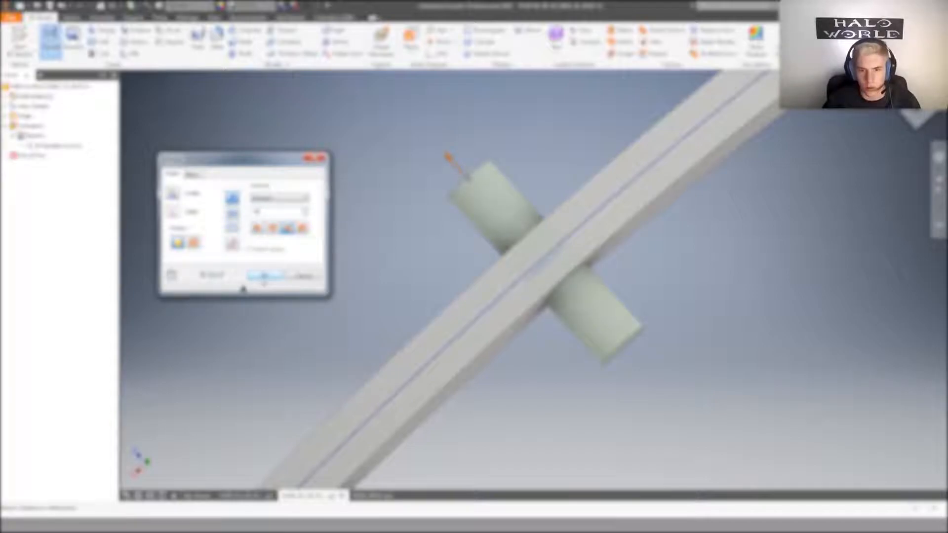
{"action": "key", "text": "Return"}
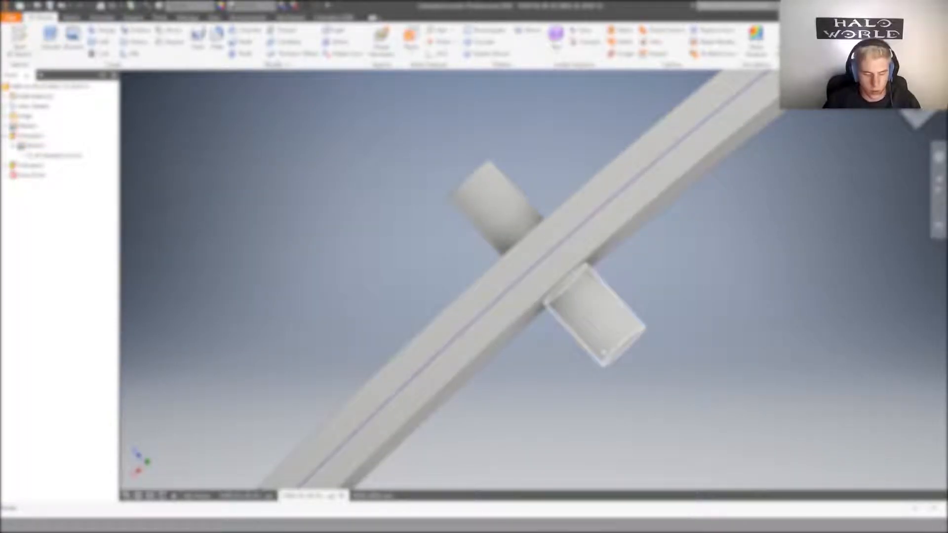
- Measure the distance from the pin's end face to the arch's flat face
{"action": "key", "text": "m"}
{"action": "left_click", "coordinate": [625, 344]}
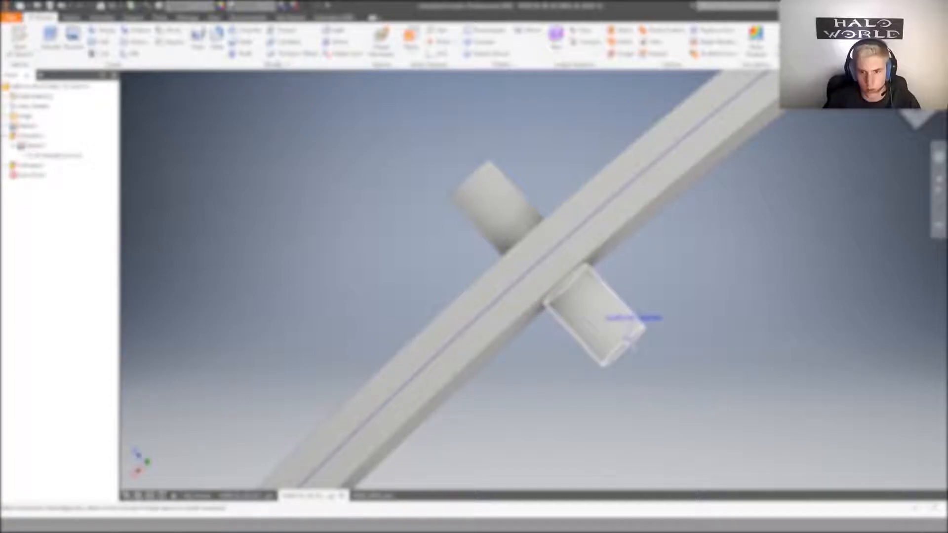
{"action": "middle_click_drag", "start_coordinate": [565, 269], "coordinate": [512, 281], "text": "shift"}
{"action": "left_click", "coordinate": [512, 282]}
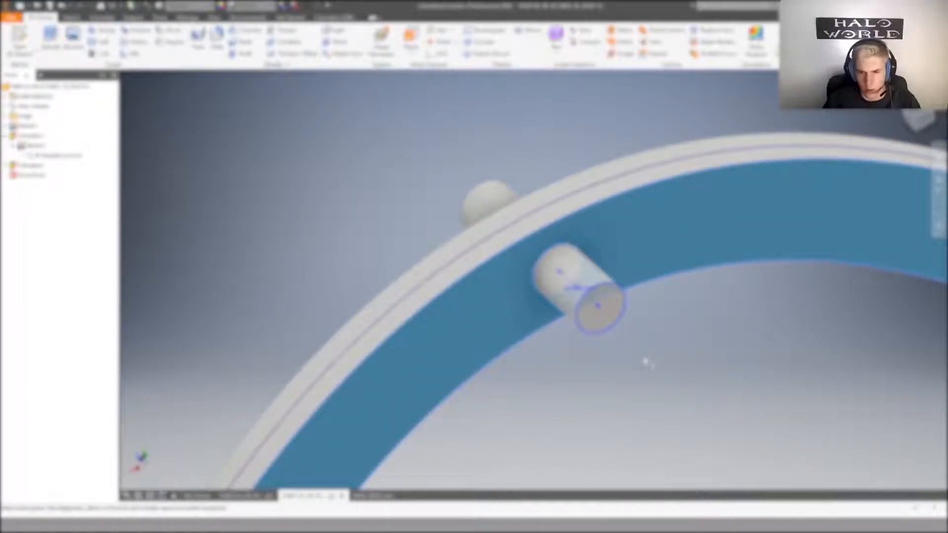
{"action": "key", "text": "Escape"}
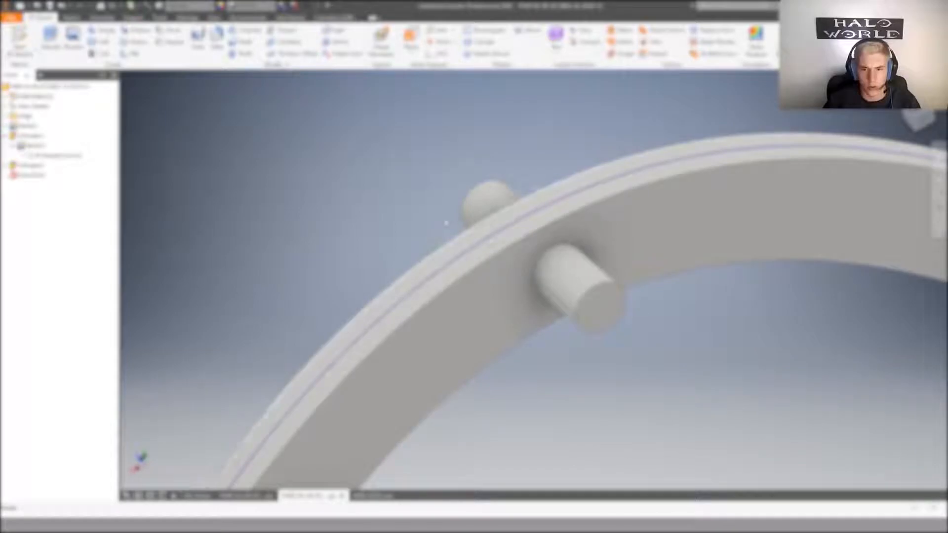
- Measure the arch's thickness between its two flat faces
{"action": "middle_click_drag", "start_coordinate": [446, 223], "coordinate": [525, 253], "text": "shift"}
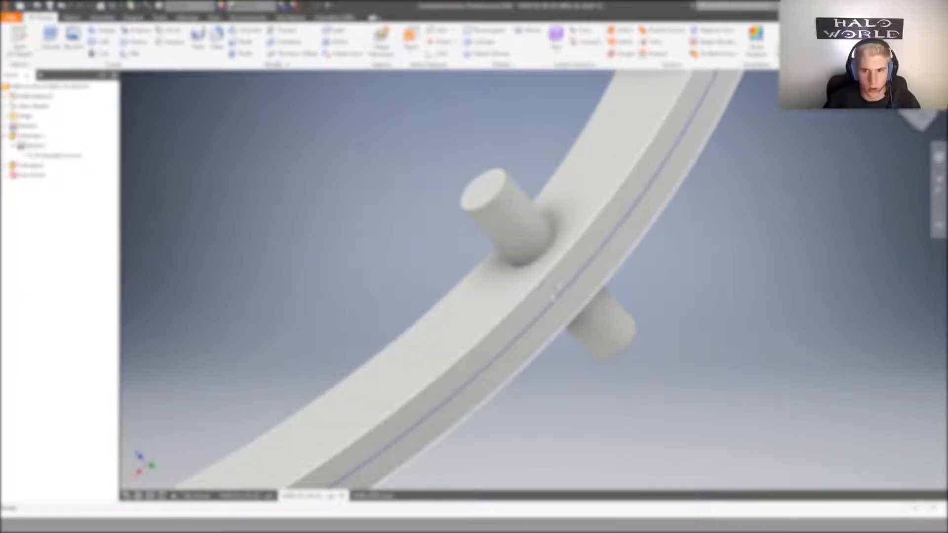
{"action": "key", "text": "e"}
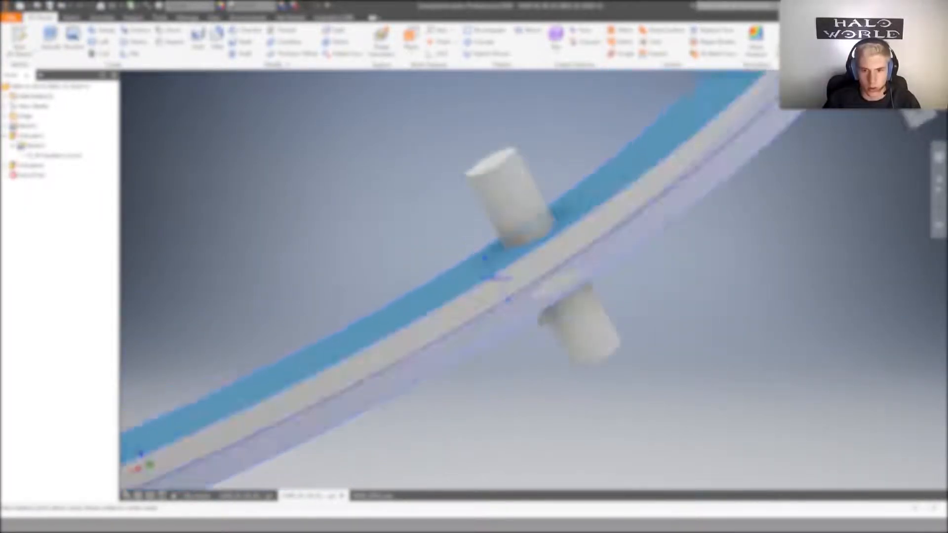
{"action": "middle_click_drag", "start_coordinate": [542, 318], "coordinate": [530, 279], "text": "shift"}
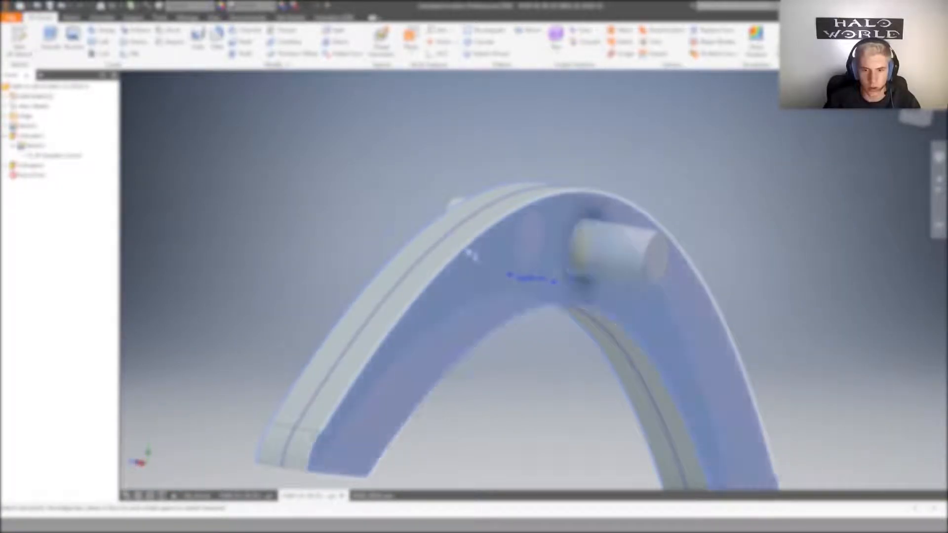
{"action": "middle_click_drag", "start_coordinate": [611, 271], "coordinate": [568, 316], "text": "shift"}
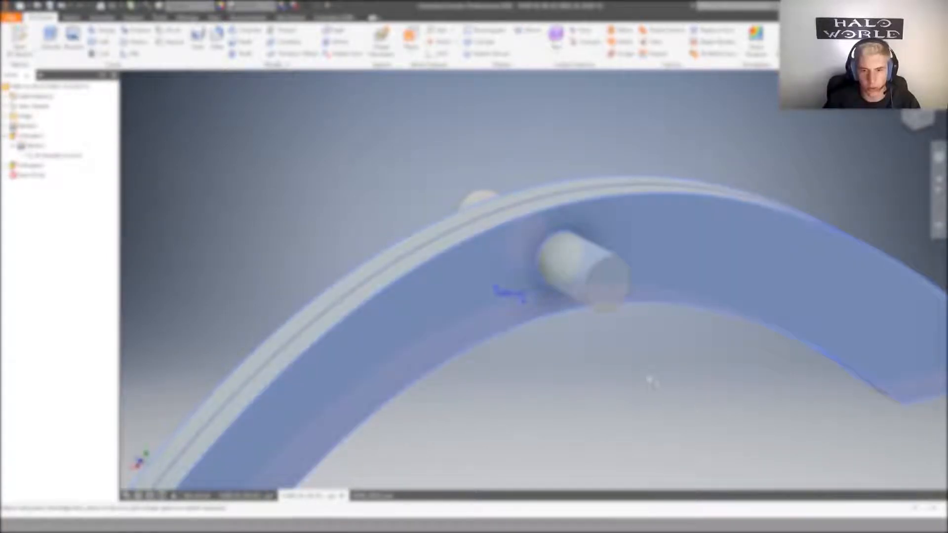
{"action": "left_click", "coordinate": [595, 354]}
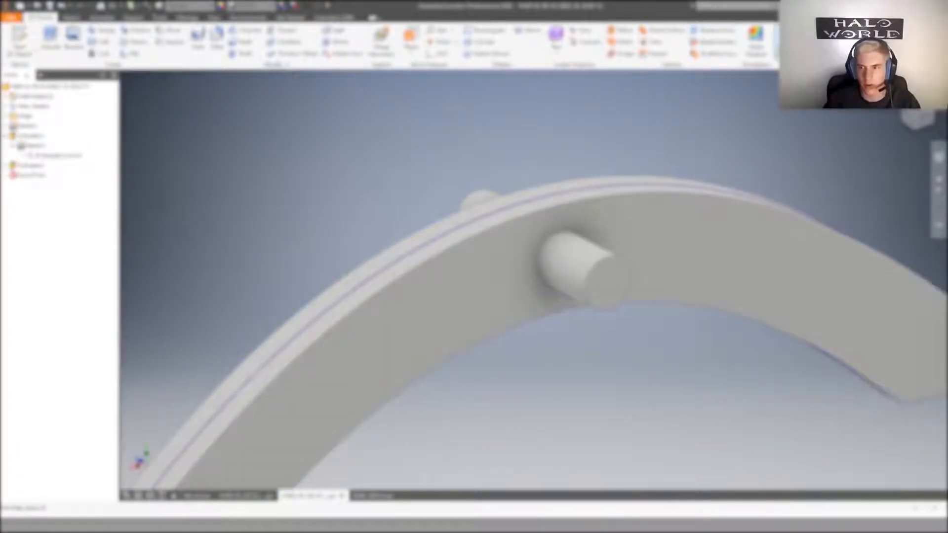
- Set the arch's symmetric extrusion distance to 10
{"action": "left_click", "coordinate": [49, 35]}
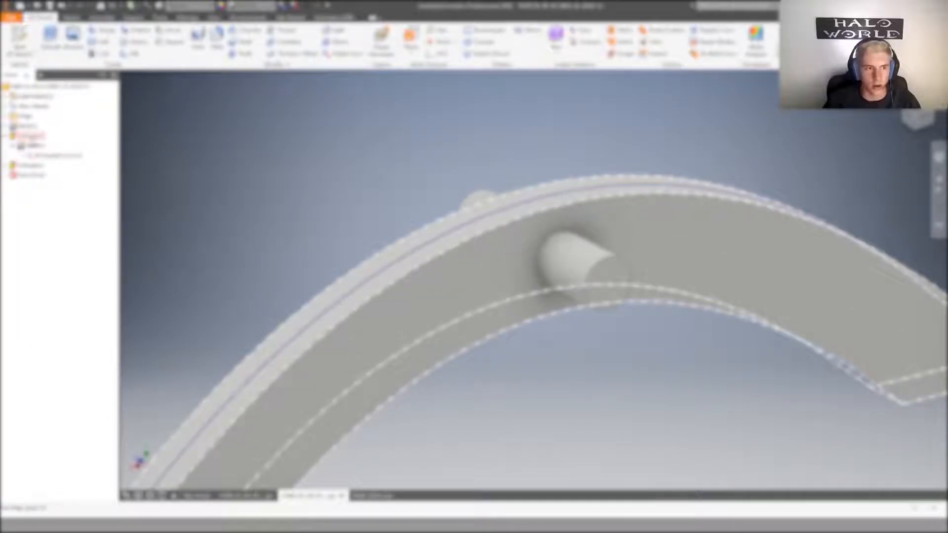
{"action": "double_click", "coordinate": [32, 138]}
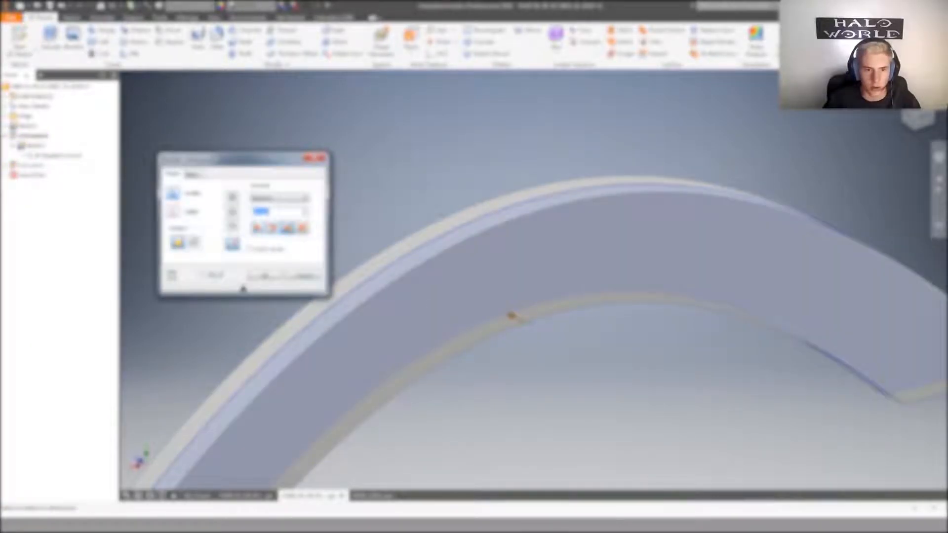
{"action": "type", "text": "10"}
{"action": "middle_click_drag", "start_coordinate": [514, 376], "coordinate": [601, 372], "text": "shift"}
{"action": "scroll", "coordinate": [419, 257], "scroll_direction": "down", "scroll_amount": 5}
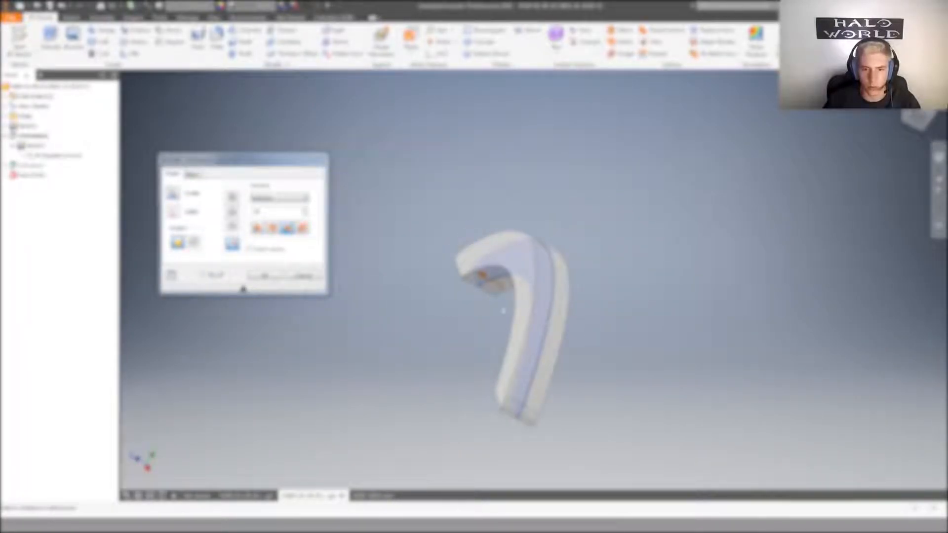
{"action": "middle_click_drag", "start_coordinate": [579, 331], "coordinate": [524, 324], "text": "shift"}
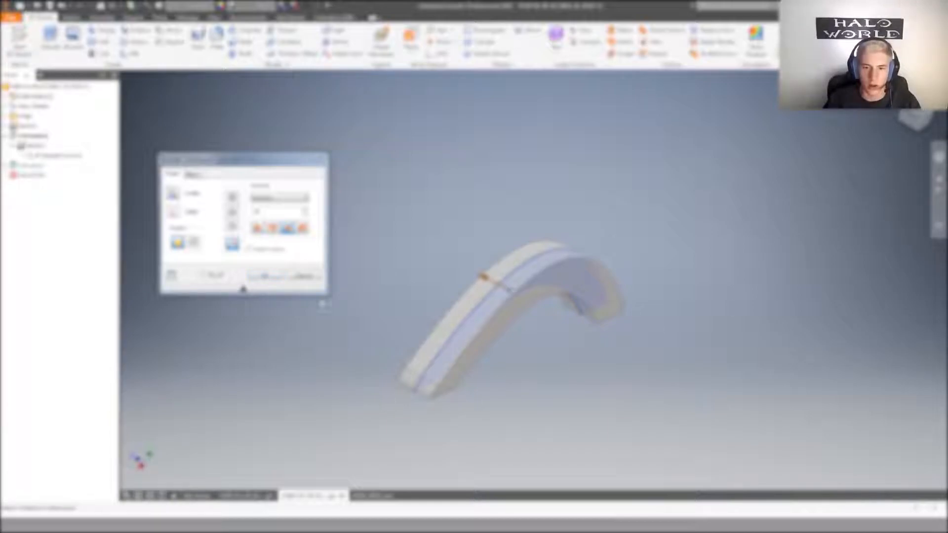
{"action": "left_click", "coordinate": [259, 278]}
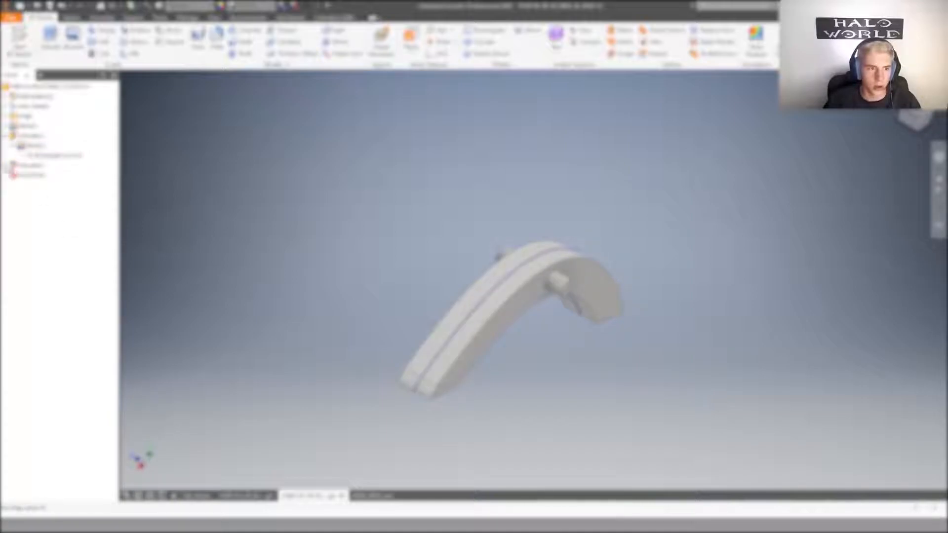
- Review the crown pin's extrusion settings
{"action": "left_click", "coordinate": [6, 166]}
{"action": "double_click", "coordinate": [33, 166]}
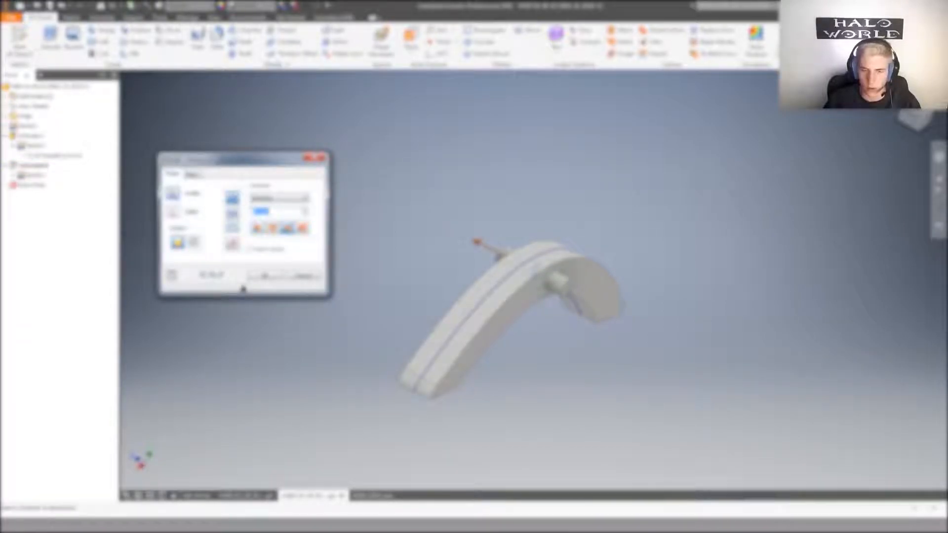
{"action": "key", "text": "Escape"}
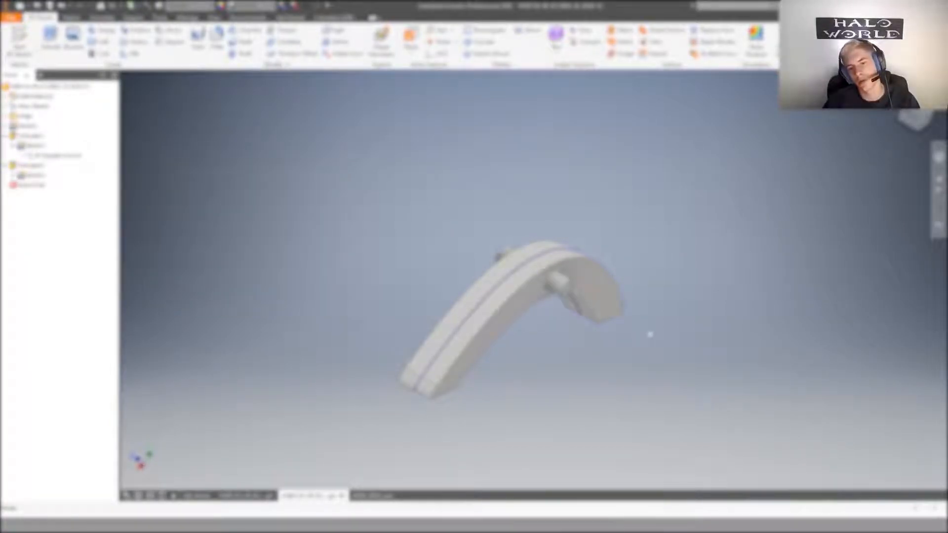
- Measure the pin's protruding cylinder against the adjacent edge of the thickened arch
{"action": "middle_click_drag", "start_coordinate": [561, 287], "coordinate": [558, 321], "text": "shift"}
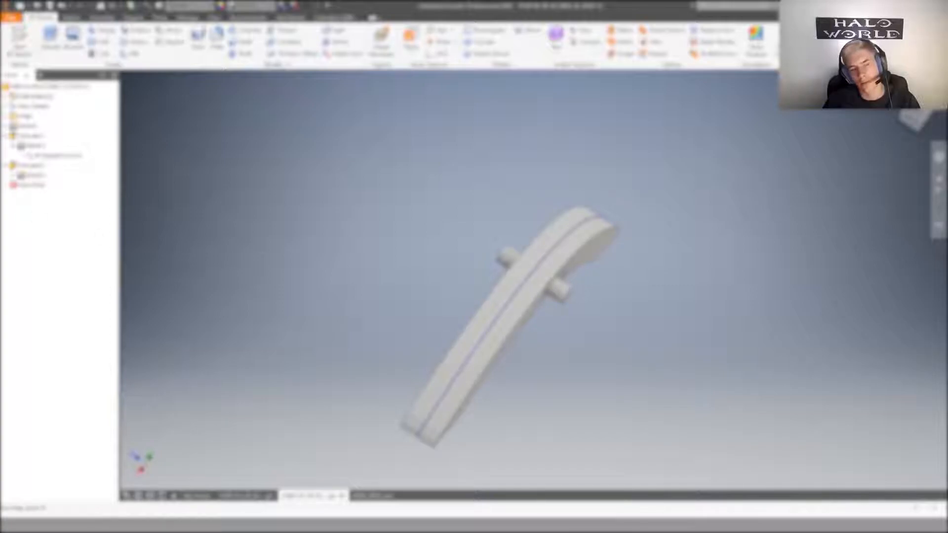
{"action": "scroll", "coordinate": [541, 290], "scroll_direction": "up", "scroll_amount": 5}
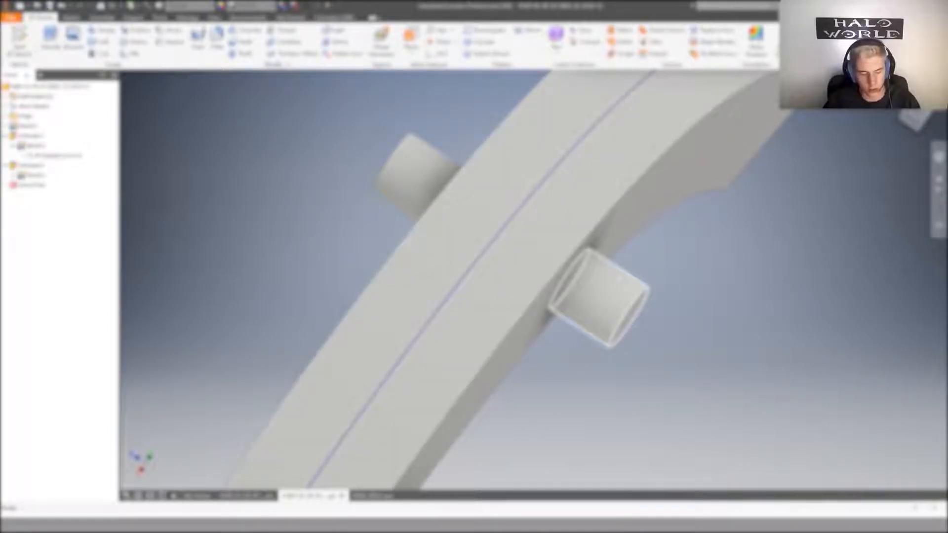
{"action": "key", "text": "m"}
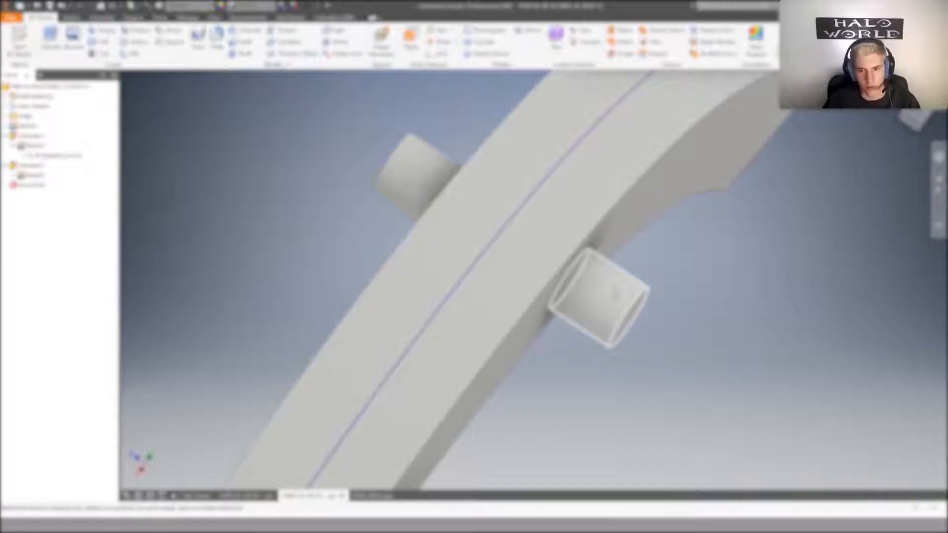
{"action": "left_click", "coordinate": [618, 297]}
{"action": "left_click", "coordinate": [548, 295]}
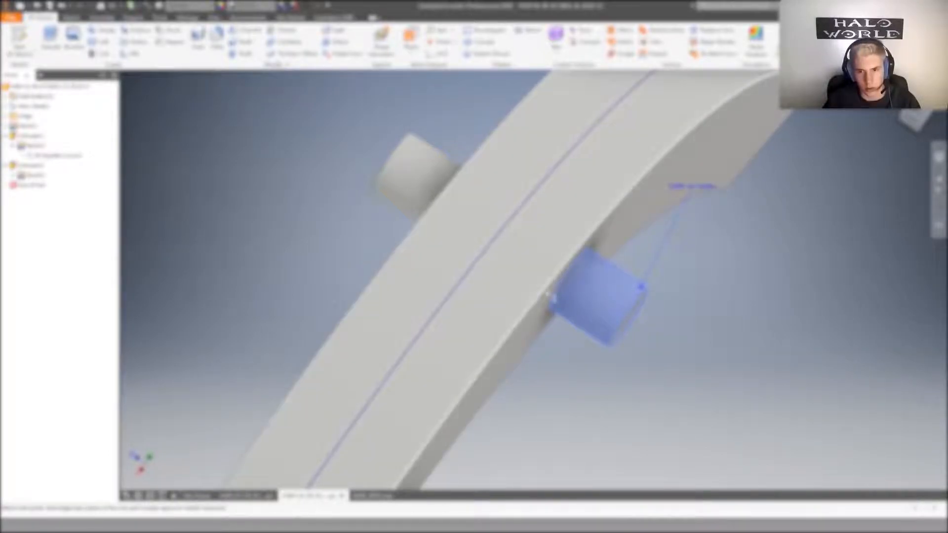
{"action": "key", "text": "Escape"}
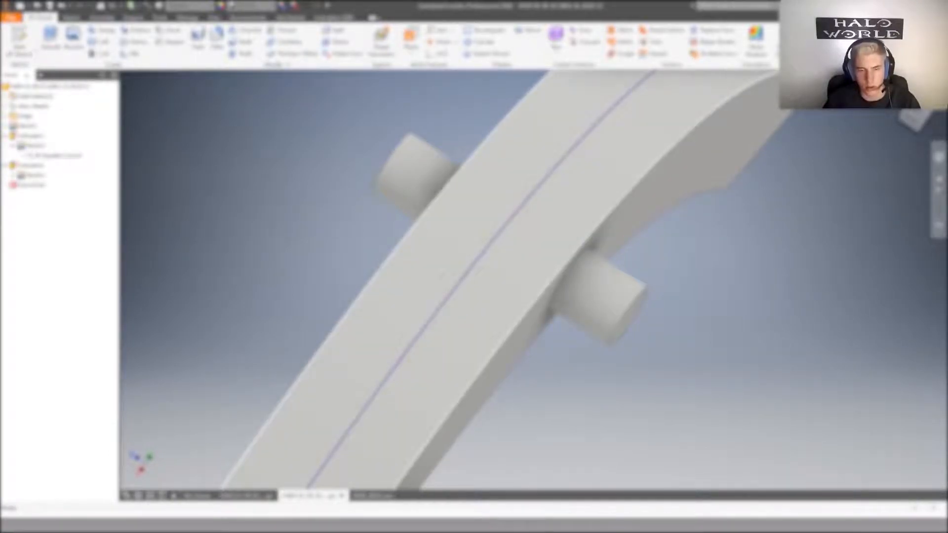
- Open the pin's underlying sketch to inspect the crown circle, and leave the sketch
{"action": "double_click", "coordinate": [36, 175]}
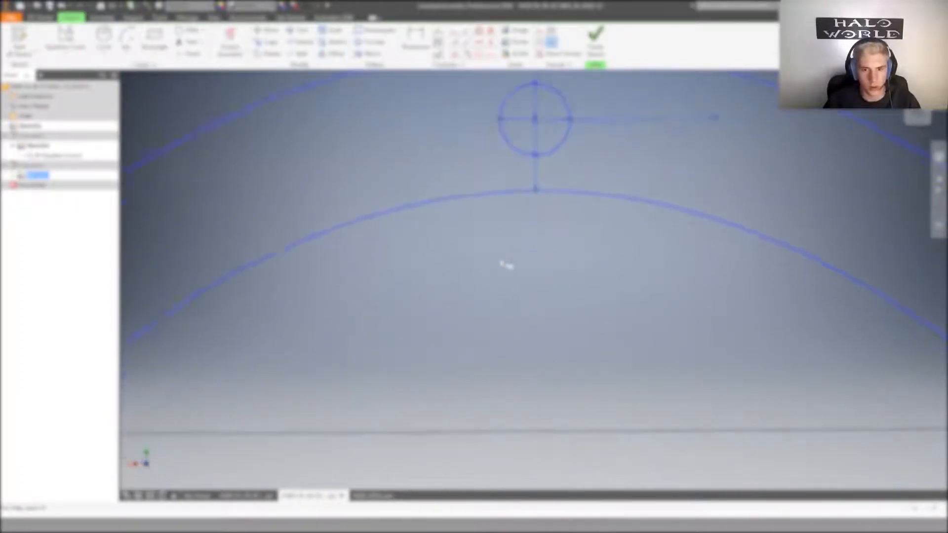
{"action": "left_click", "coordinate": [596, 42]}
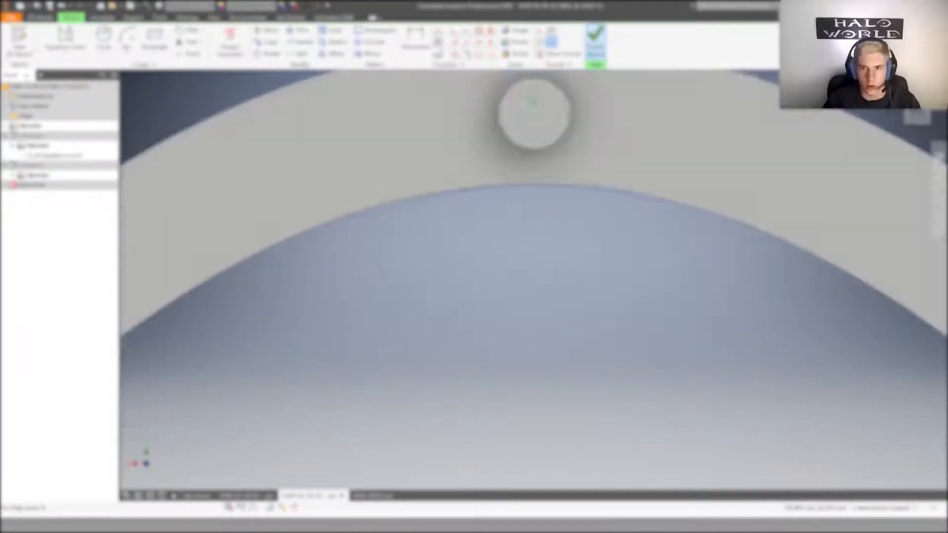
- Set the crown pin's symmetric extrusion distance to 15, after trying 20
{"action": "key", "text": "e"}
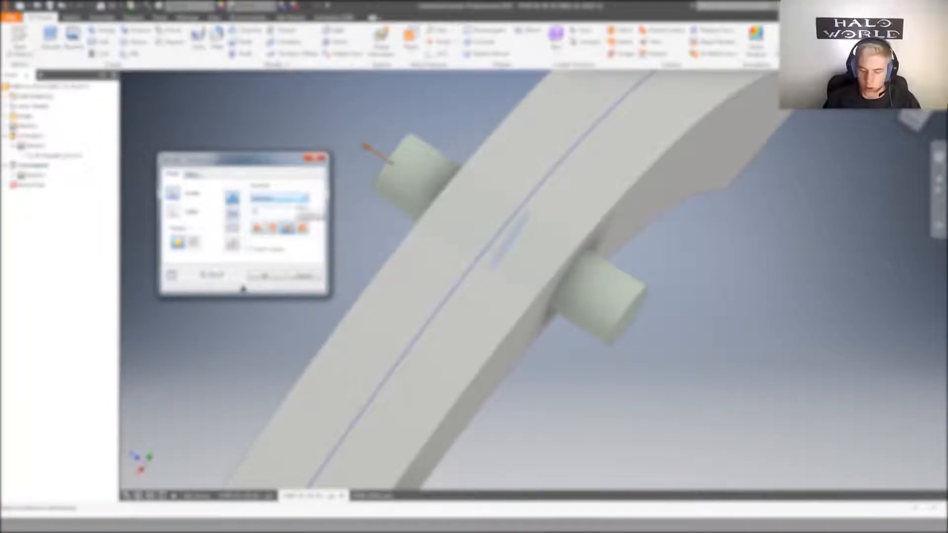
{"action": "type", "text": "20"}
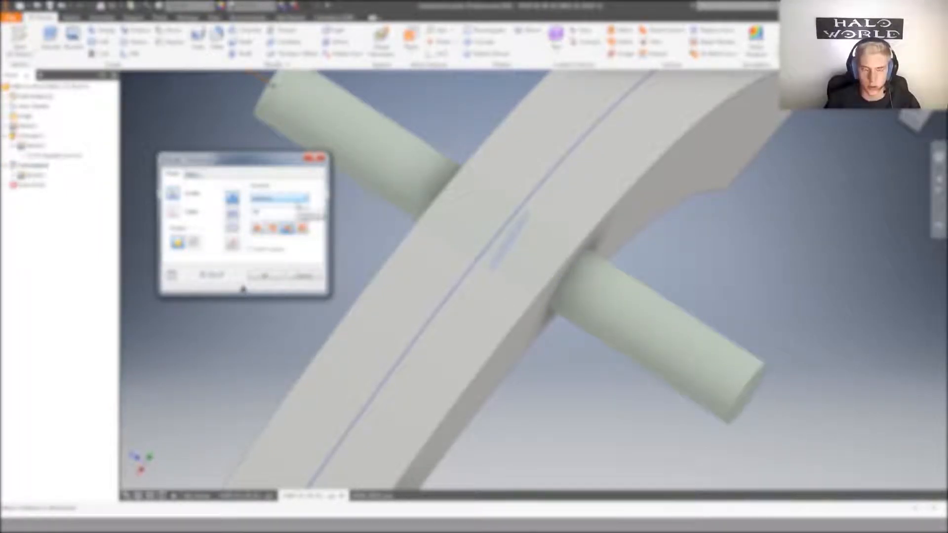
{"action": "type", "text": "15"}
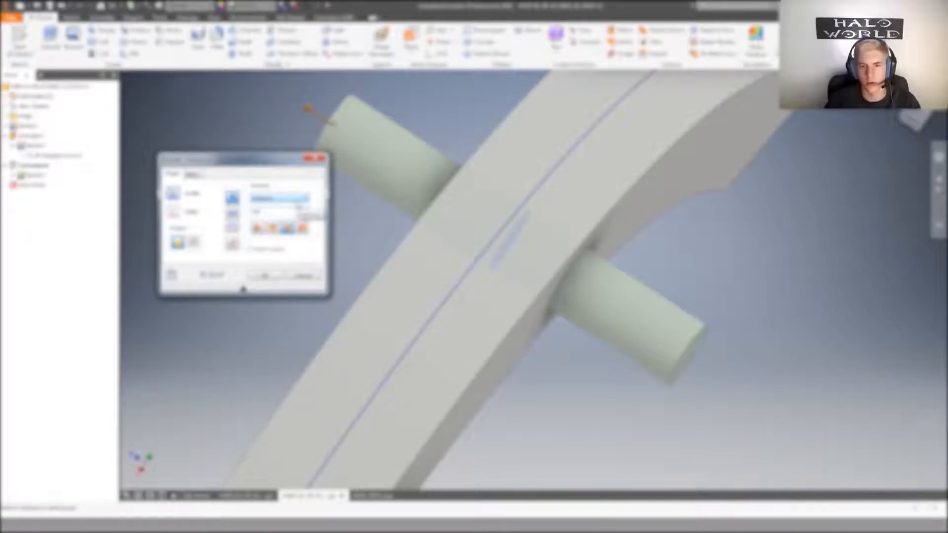
{"action": "key", "text": "Return"}
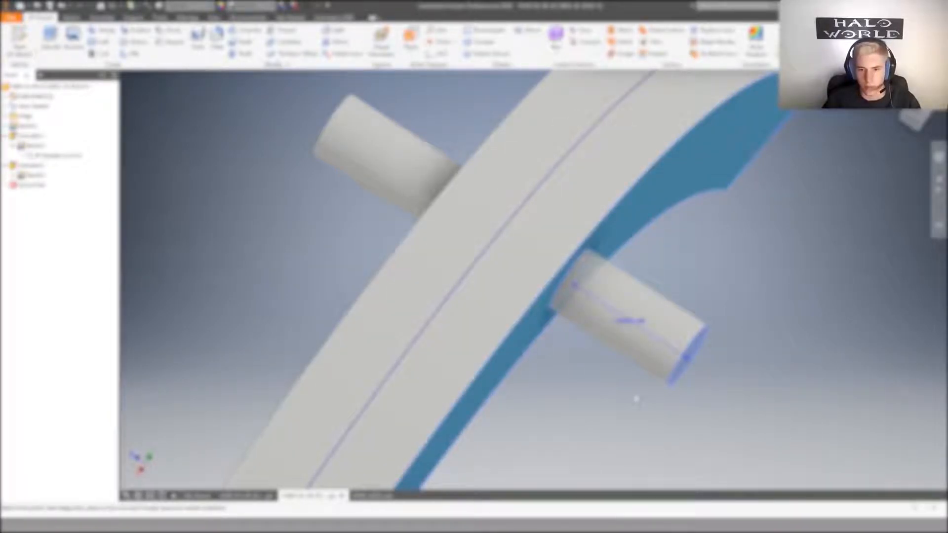
- Examine the arch and its protruding pin from several angles, including the underlying arch sketch
{"action": "scroll", "coordinate": [636, 399], "scroll_direction": "down", "scroll_amount": 10}
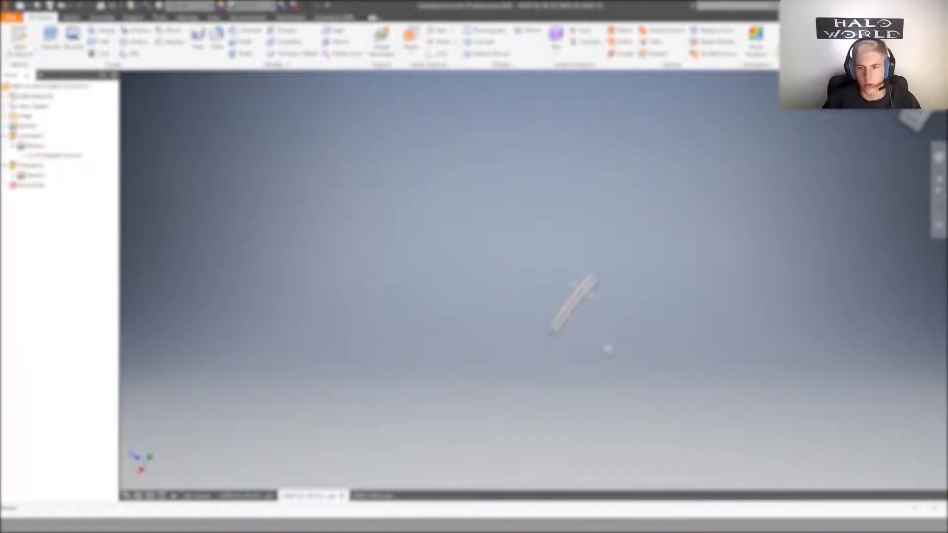
{"action": "middle_click_drag", "start_coordinate": [717, 330], "coordinate": [729, 240], "text": "shift"}
{"action": "scroll", "coordinate": [622, 264], "scroll_direction": "down", "scroll_amount": 3}
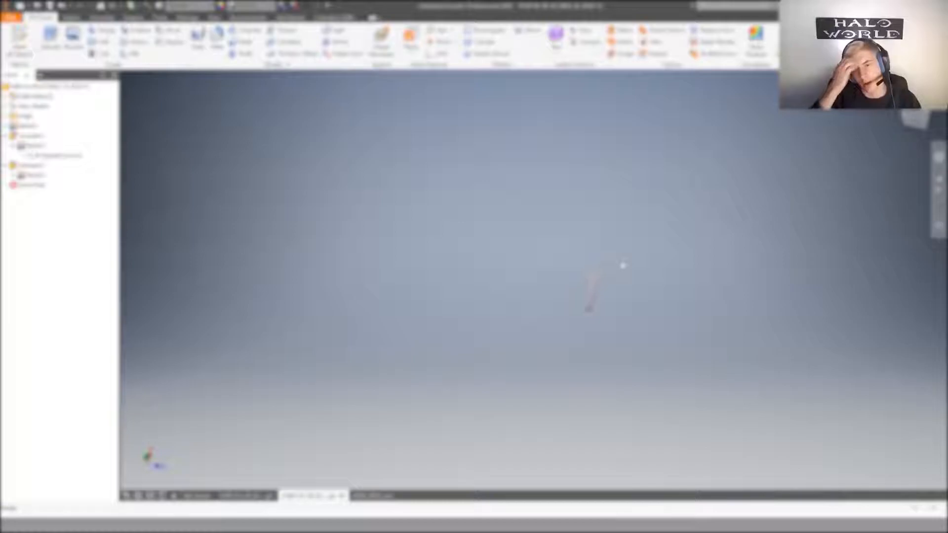
{"action": "middle_click_drag", "start_coordinate": [518, 275], "coordinate": [470, 278], "text": "shift"}
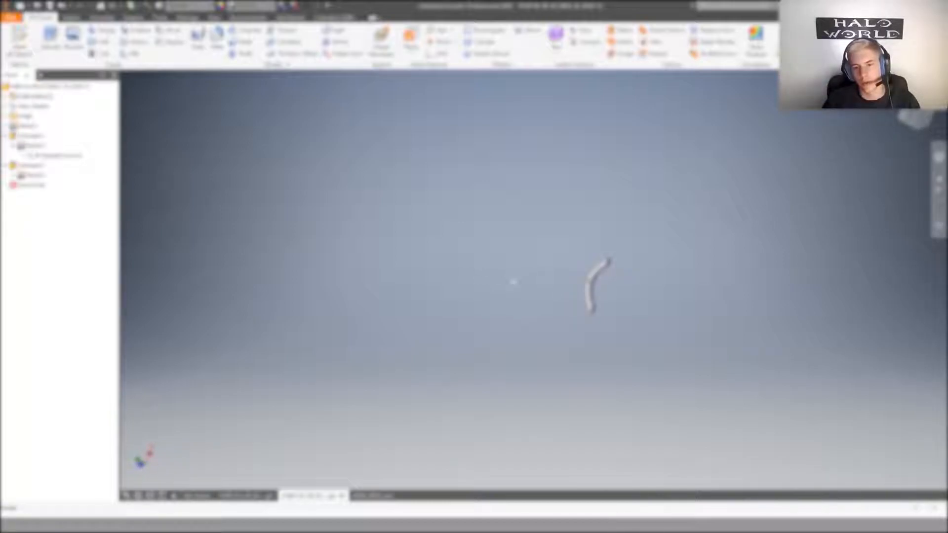
{"action": "mouse_move", "coordinate": [602, 277]}
{"action": "middle_mouse_down", "text": "shift"}
{"action": "mouse_move", "coordinate": [680, 314]}
{"action": "mouse_move", "coordinate": [562, 274]}
{"action": "mouse_move", "coordinate": [669, 317]}
{"action": "mouse_move", "coordinate": [685, 336]}
{"action": "mouse_move", "coordinate": [842, 354]}
{"action": "mouse_move", "coordinate": [781, 286]}
{"action": "mouse_move", "coordinate": [764, 309]}
{"action": "mouse_move", "coordinate": [686, 316]}
{"action": "mouse_move", "coordinate": [711, 291]}
{"action": "mouse_move", "coordinate": [660, 267]}
{"action": "mouse_move", "coordinate": [616, 291]}
{"action": "mouse_move", "coordinate": [620, 276]}
{"action": "middle_mouse_up", "text": "shift"}
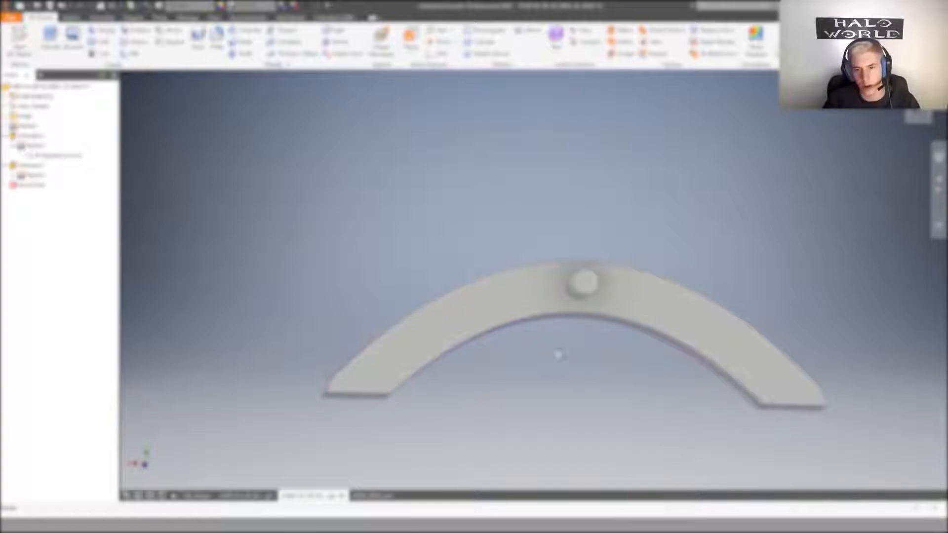
{"action": "middle_click_drag", "start_coordinate": [591, 366], "coordinate": [653, 318], "text": "shift"}
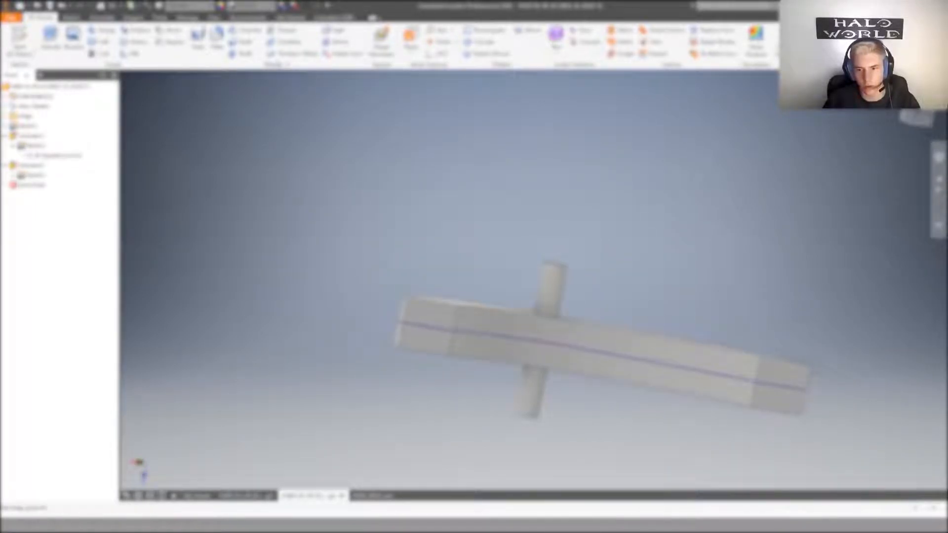
{"action": "left_click", "coordinate": [917, 104]}
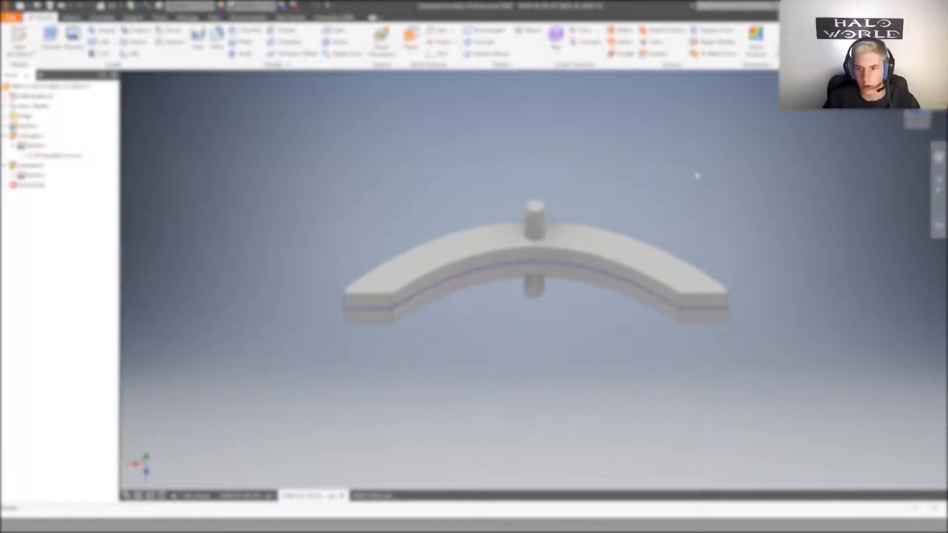
{"action": "middle_click_drag", "start_coordinate": [583, 310], "coordinate": [582, 269], "text": "shift"}
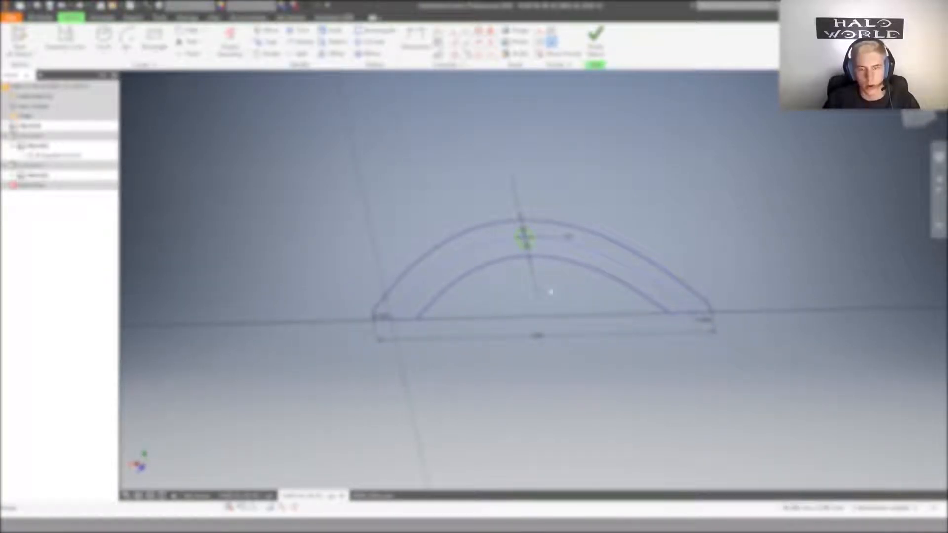
{"action": "key", "text": "s"}
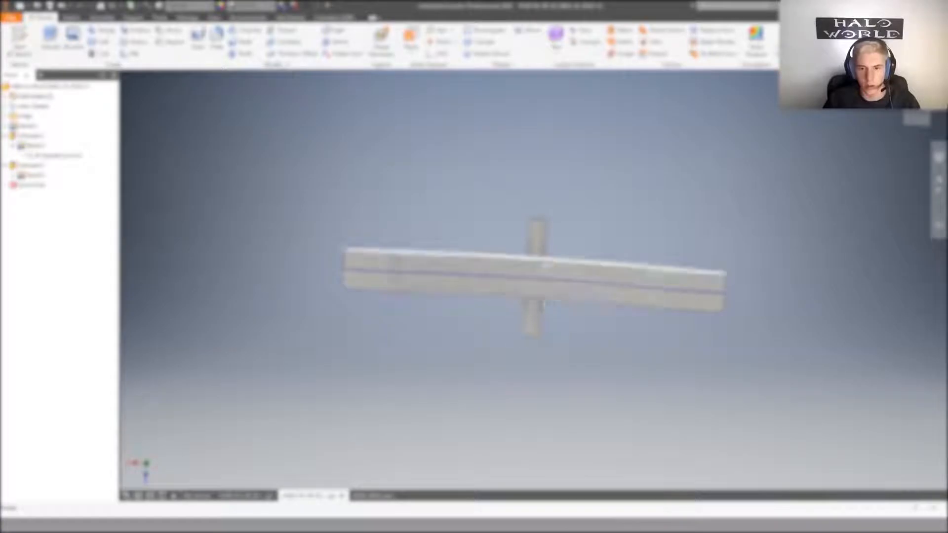
- Change the crown pin's extrusion from a join to a cut so it makes a hole through the arch
{"action": "middle_click_drag", "start_coordinate": [655, 182], "coordinate": [614, 277], "text": "shift"}
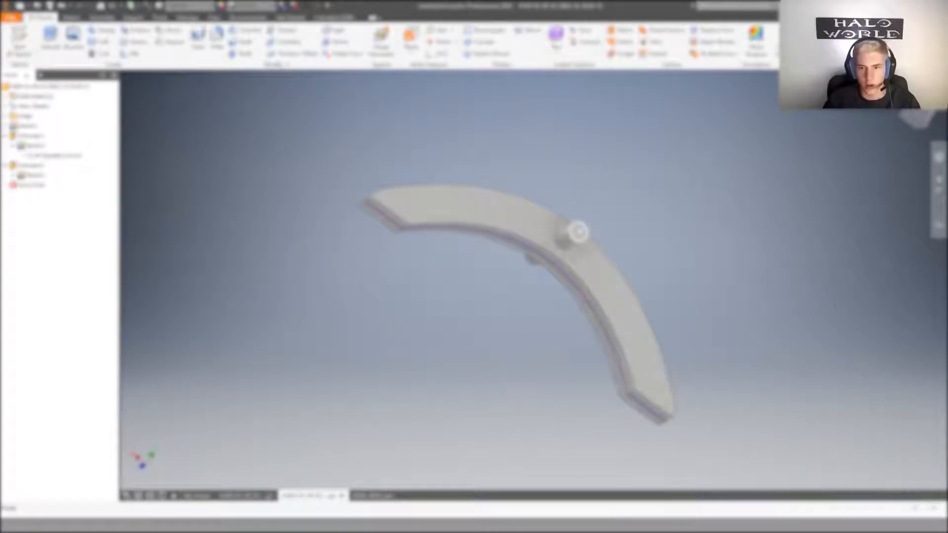
{"action": "scroll", "coordinate": [652, 242], "scroll_direction": "down", "scroll_amount": 3}
{"action": "scroll", "coordinate": [617, 232], "scroll_direction": "up", "scroll_amount": 6}
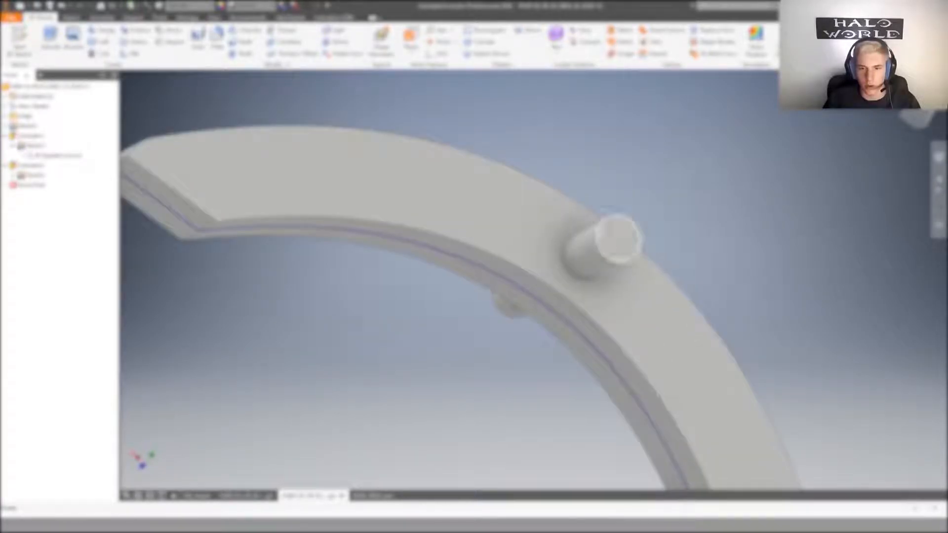
{"action": "double_click", "coordinate": [37, 167]}
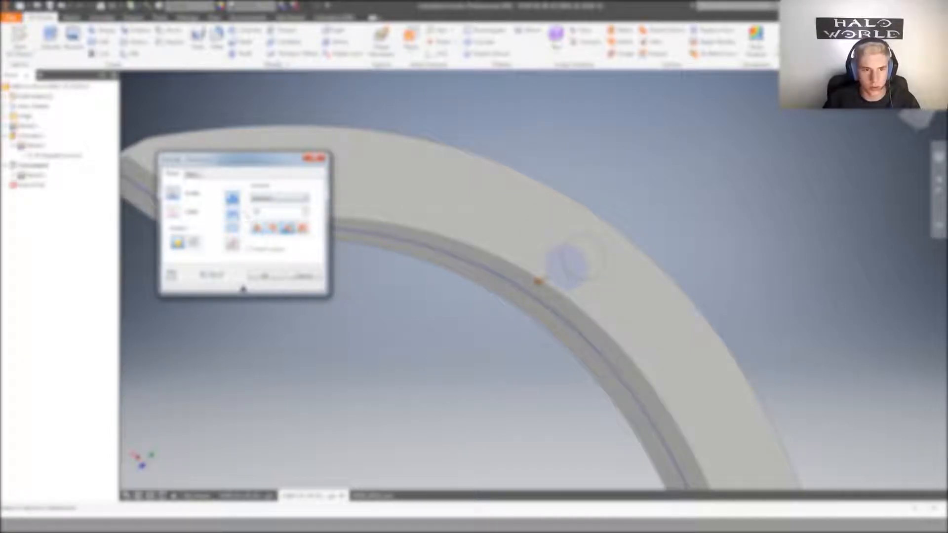
{"action": "left_click", "coordinate": [232, 214]}
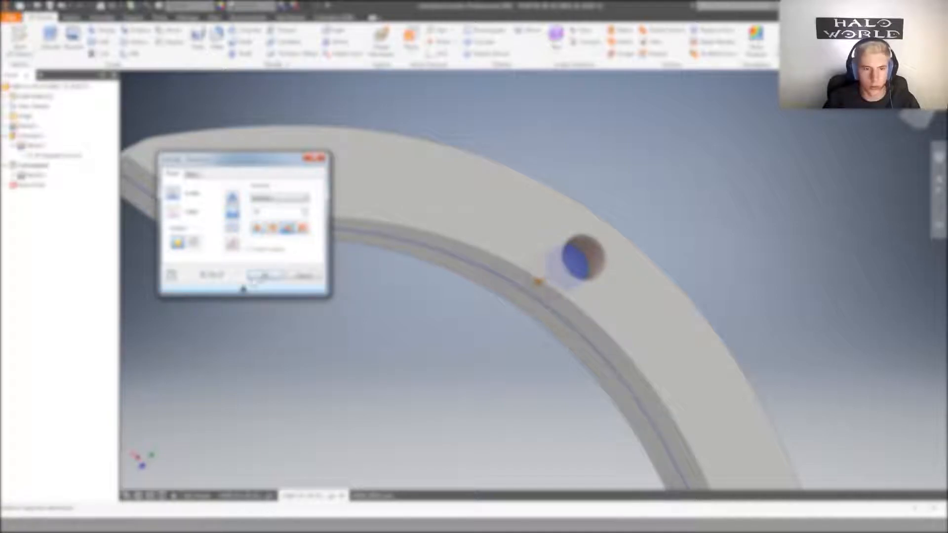
{"action": "left_click", "coordinate": [265, 275]}
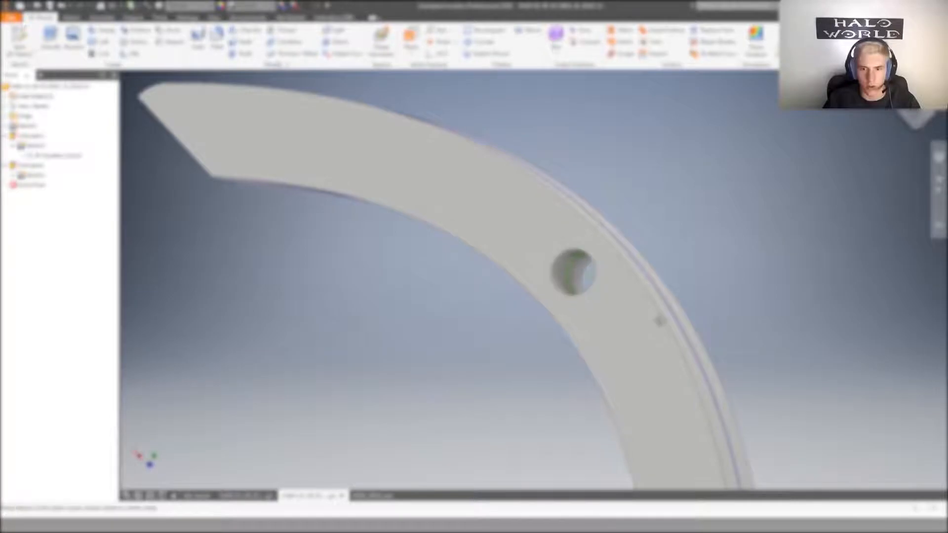
- Inspect the round hole at the arch's crown from the front, the rear and oblique angles
{"action": "middle_click_drag", "start_coordinate": [658, 320], "coordinate": [678, 321], "text": "shift"}
{"action": "middle_click_drag", "start_coordinate": [583, 279], "coordinate": [595, 284], "text": "shift"}
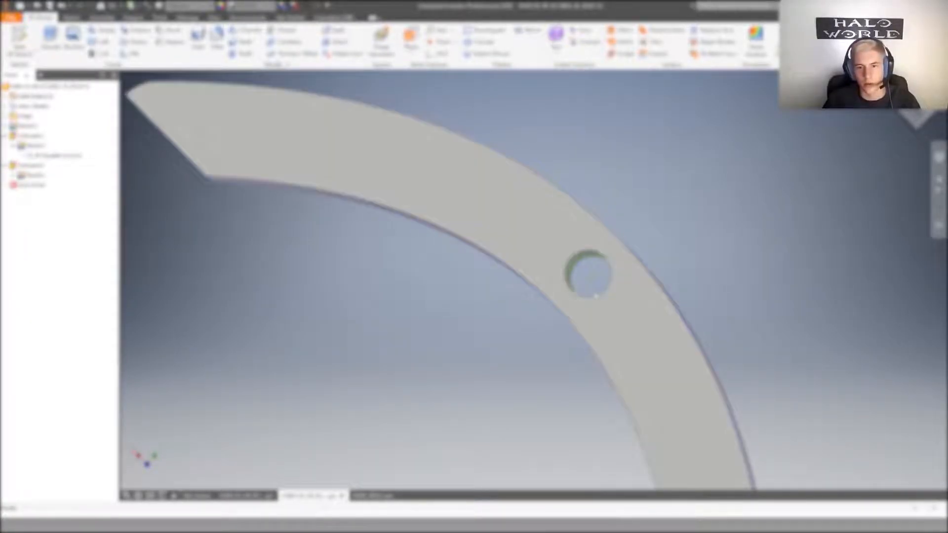
{"action": "middle_click_drag", "start_coordinate": [592, 281], "coordinate": [527, 356], "text": "shift"}
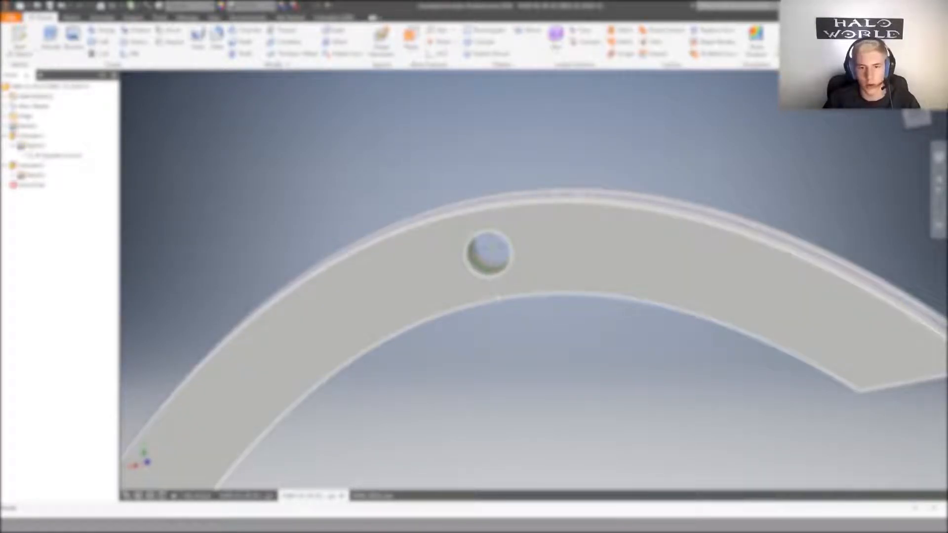
{"action": "middle_click_drag", "start_coordinate": [498, 297], "coordinate": [496, 303], "text": "shift"}
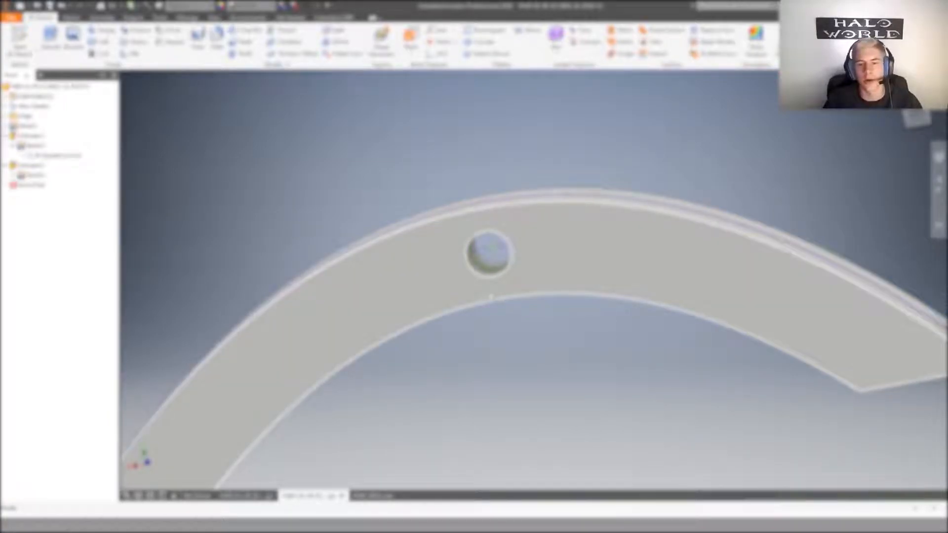
{"action": "mouse_move", "coordinate": [465, 250]}
{"action": "middle_mouse_down", "text": "shift"}
{"action": "mouse_move", "coordinate": [514, 242]}
{"action": "mouse_move", "coordinate": [453, 239]}
{"action": "middle_mouse_up", "text": "shift"}
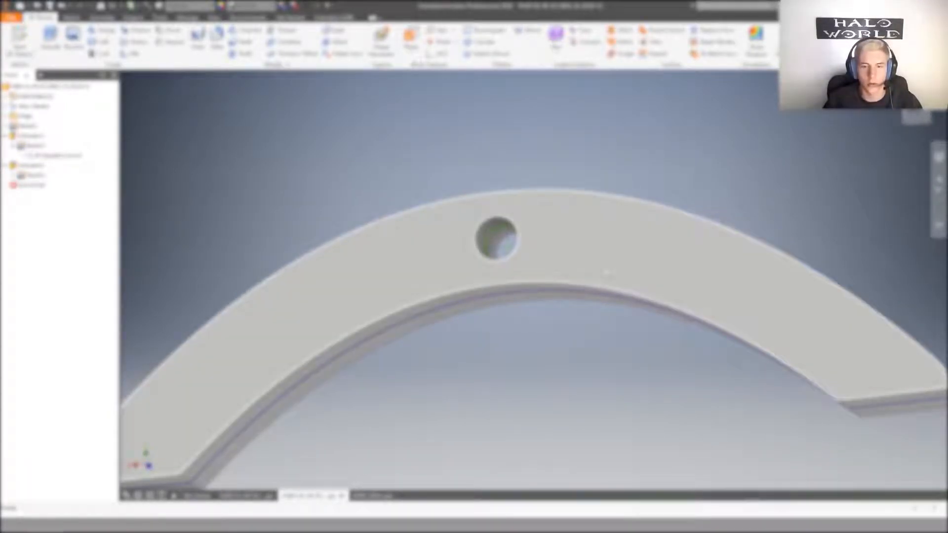
{"action": "middle_click_drag", "start_coordinate": [464, 284], "coordinate": [485, 291], "text": "shift"}
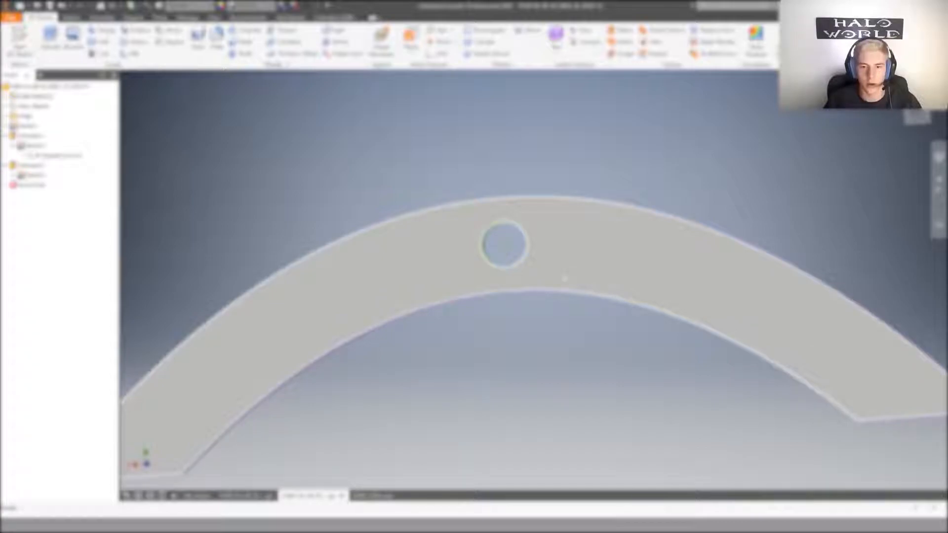
{"action": "middle_click_drag", "start_coordinate": [489, 276], "coordinate": [606, 247], "text": "shift"}
{"action": "middle_click_drag", "start_coordinate": [444, 312], "coordinate": [511, 277], "text": "shift"}
{"action": "middle_click_drag", "start_coordinate": [680, 302], "coordinate": [529, 322], "text": "shift"}
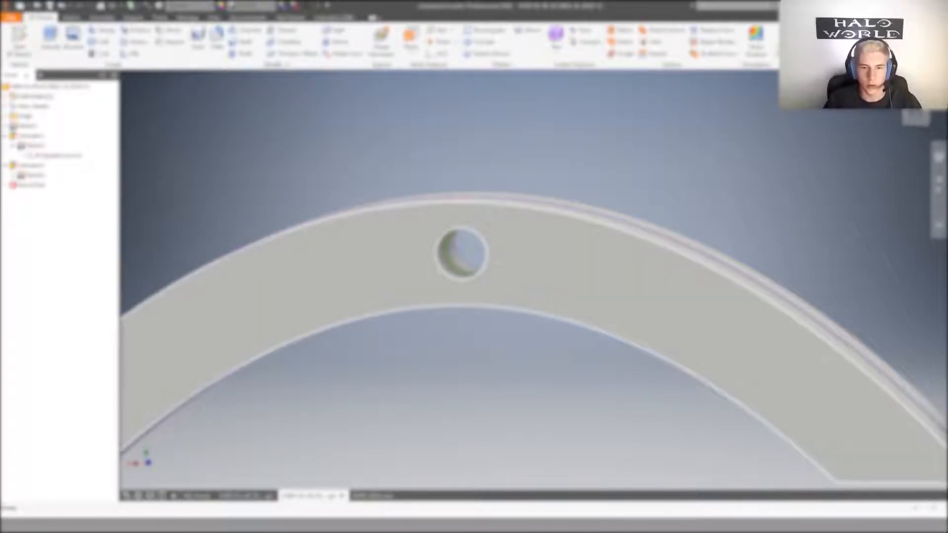
{"action": "scroll", "coordinate": [500, 393], "scroll_direction": "down", "scroll_amount": 5}
{"action": "middle_click_drag", "start_coordinate": [500, 397], "coordinate": [570, 364], "text": "shift"}
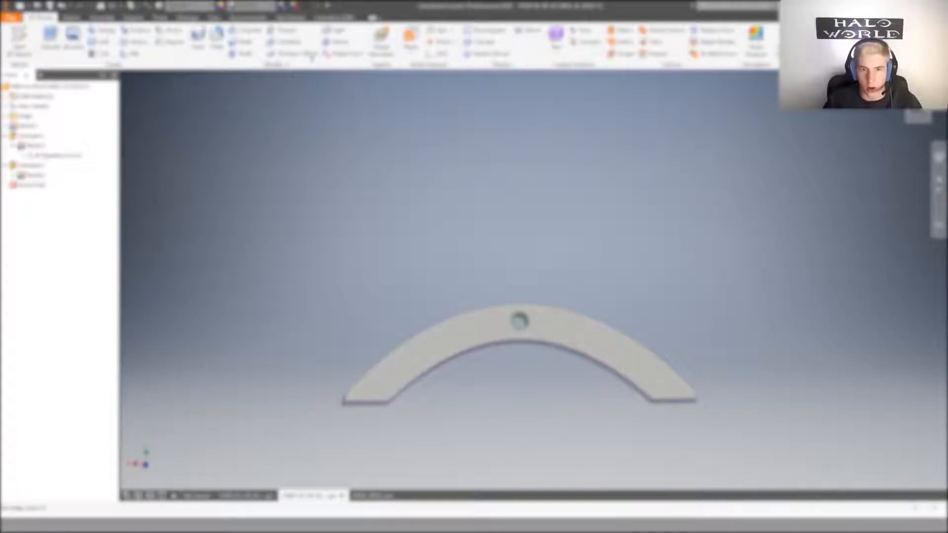
{"action": "middle_click_drag", "start_coordinate": [543, 316], "coordinate": [509, 370], "text": "shift"}
{"action": "scroll", "coordinate": [548, 346], "scroll_direction": "down", "scroll_amount": 5}
{"action": "scroll", "coordinate": [550, 331], "scroll_direction": "up", "scroll_amount": 5}
{"action": "scroll", "coordinate": [529, 355], "scroll_direction": "down", "scroll_amount": 3}
{"action": "scroll", "coordinate": [530, 356], "scroll_direction": "up", "scroll_amount": 4}
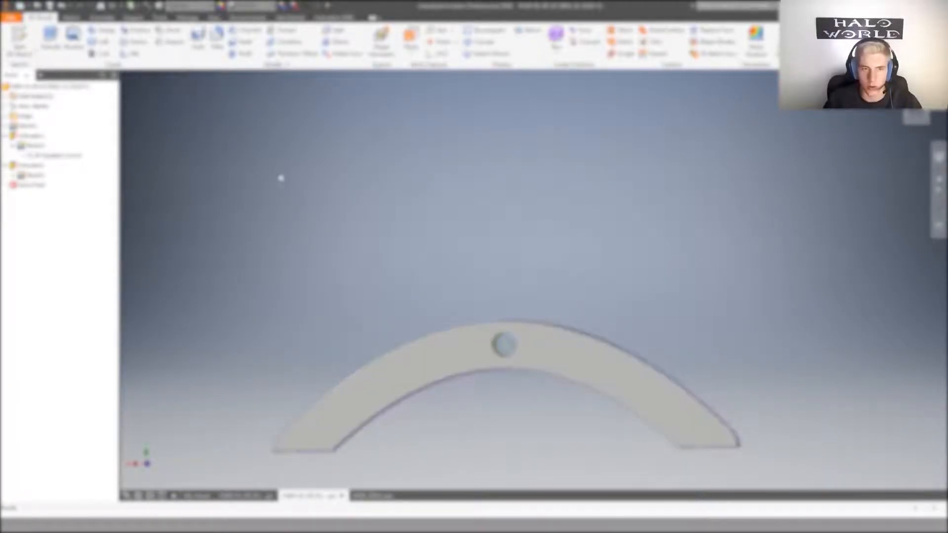
{"action": "left_click", "coordinate": [199, 44]}
{"action": "key", "text": "Escape"}
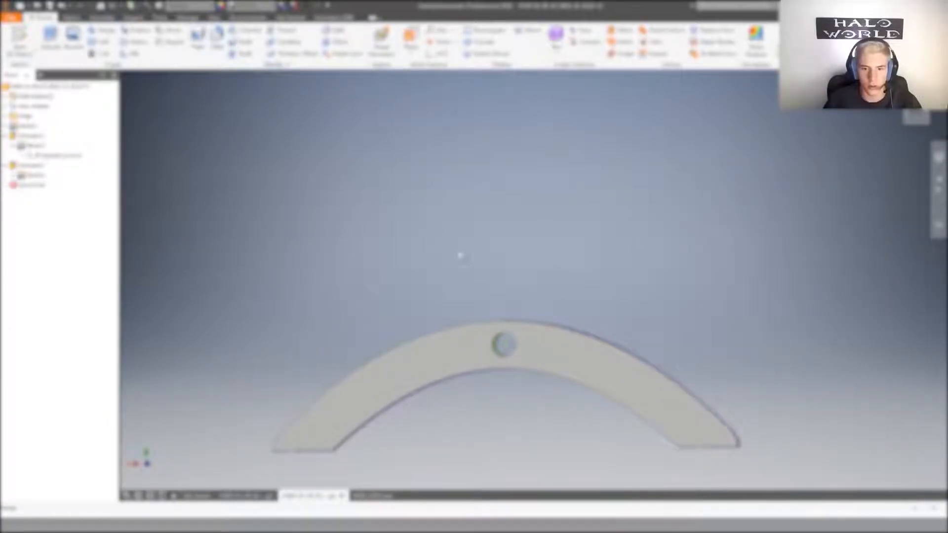
{"action": "left_click", "coordinate": [386, 390]}
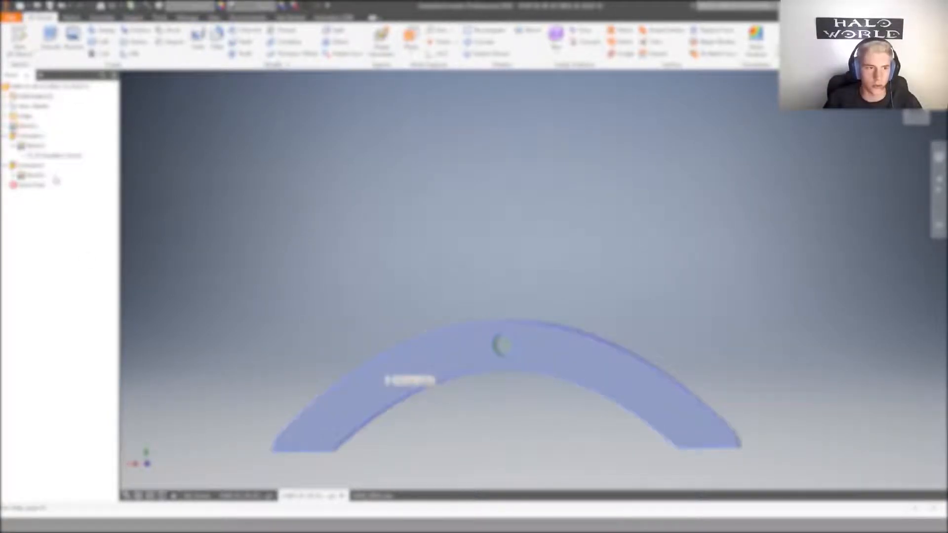
{"action": "left_click", "coordinate": [19, 39]}
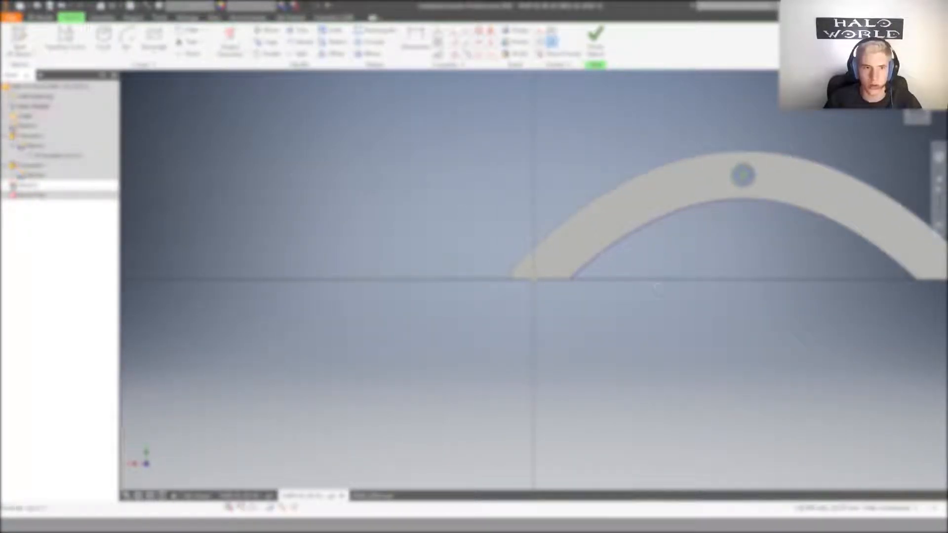
{"action": "left_click", "coordinate": [604, 38]}
{"action": "left_click", "coordinate": [28, 186]}
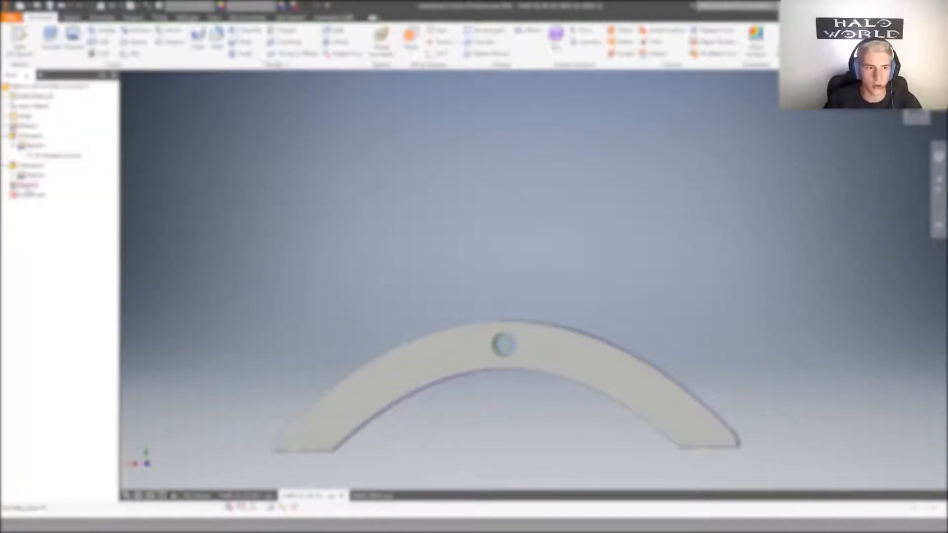
- Start a new sketch on the arch's opposite flat face, the one facing the viewer once the part is turned around
{"action": "middle_click_drag", "start_coordinate": [292, 277], "coordinate": [599, 393], "text": "shift"}
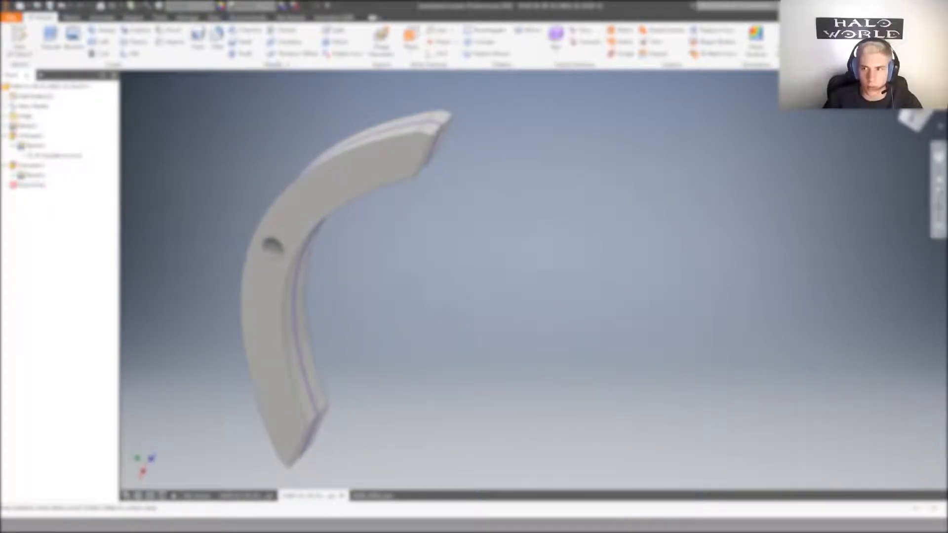
{"action": "left_click", "coordinate": [915, 118]}
{"action": "left_click", "coordinate": [917, 99]}
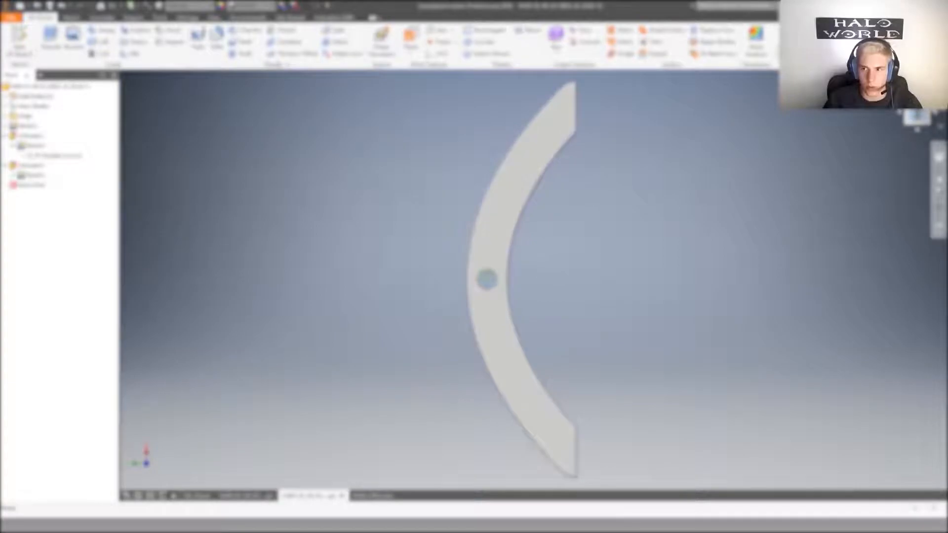
{"action": "left_click", "coordinate": [934, 94]}
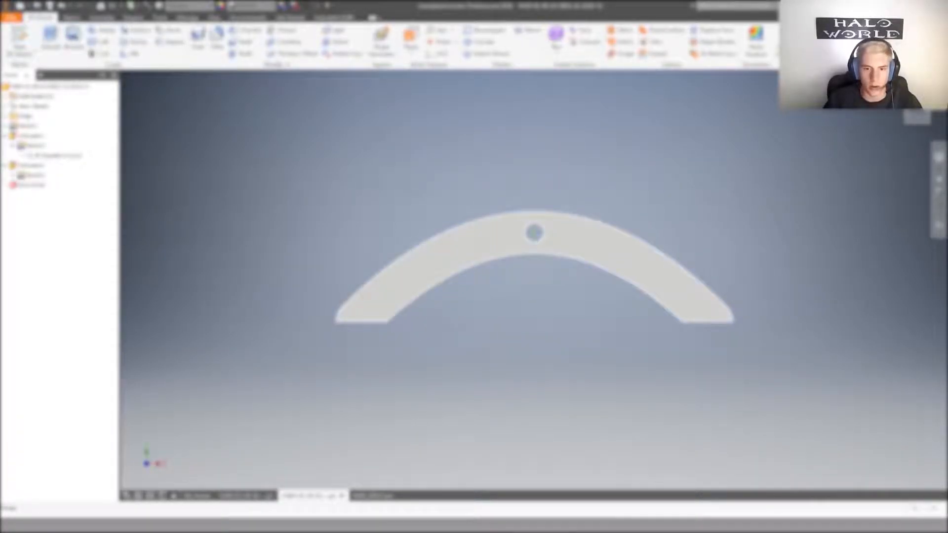
{"action": "left_click", "coordinate": [19, 44]}
{"action": "left_click", "coordinate": [479, 256]}
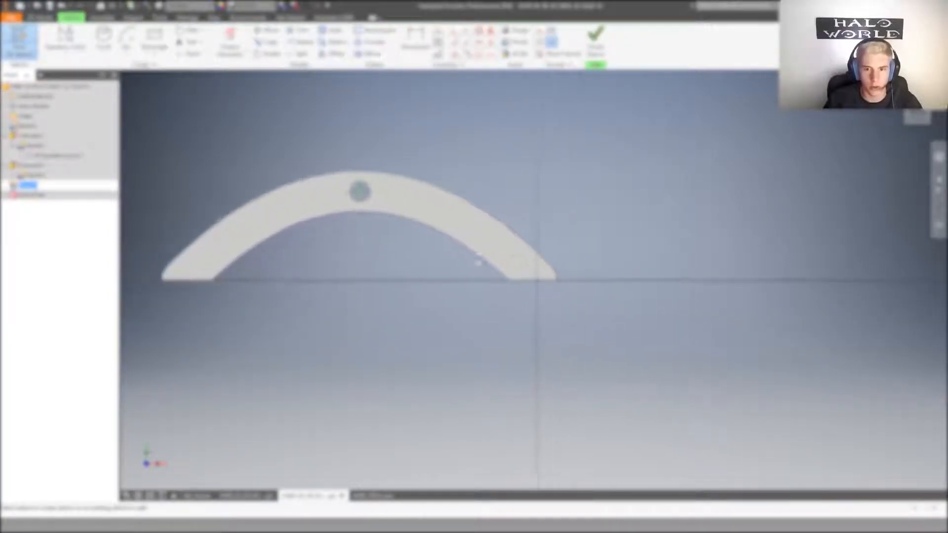
{"action": "mouse_move", "coordinate": [386, 261]}
{"action": "middle_mouse_down"}
{"action": "mouse_move", "coordinate": [491, 296]}
{"action": "mouse_move", "coordinate": [529, 345]}
{"action": "middle_mouse_up"}
{"action": "scroll", "coordinate": [390, 228], "scroll_direction": "down", "scroll_amount": 3}
{"action": "scroll", "coordinate": [391, 233], "scroll_direction": "up", "scroll_amount": 3}
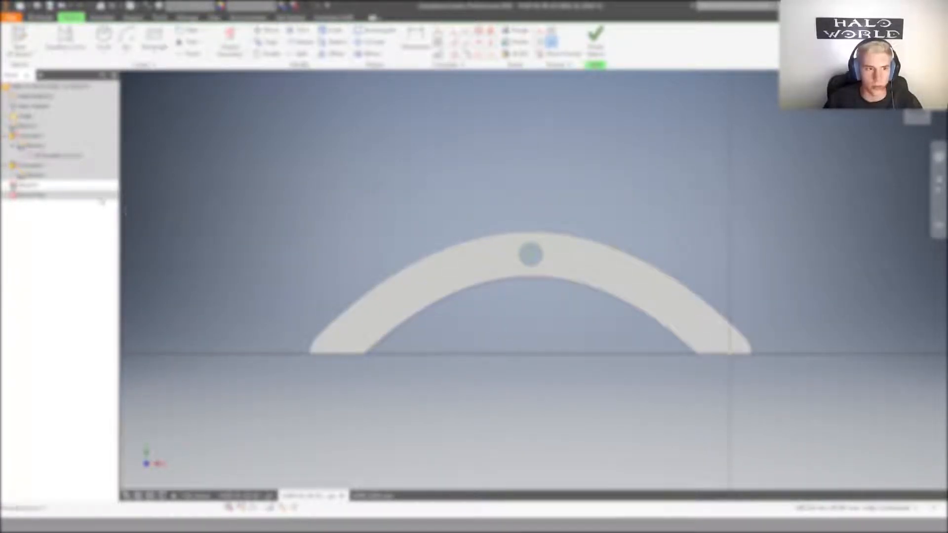
{"action": "scroll", "coordinate": [498, 281], "scroll_direction": "down", "scroll_amount": 3}
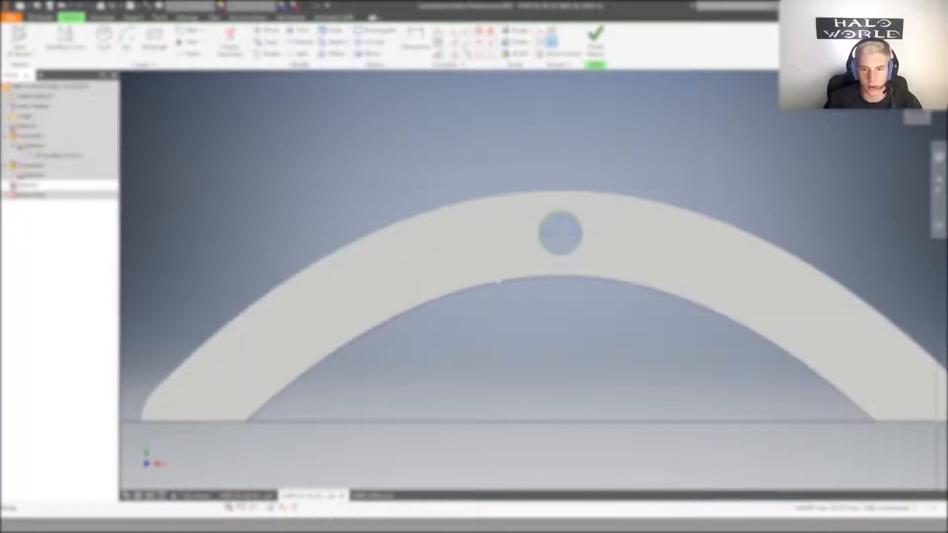
- Sketch an explicit equation curve along the arch's centreline, reusing the earlier curve's equation and entering its start and end limits
{"action": "scroll", "coordinate": [541, 306], "scroll_direction": "up", "scroll_amount": 3}
{"action": "middle_click_drag", "start_coordinate": [540, 305], "coordinate": [577, 333]}
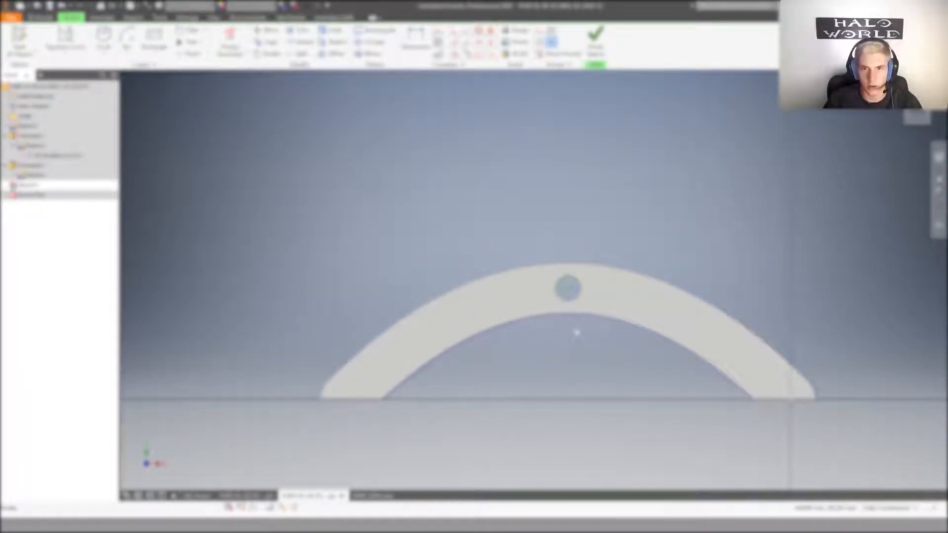
{"action": "left_click", "coordinate": [66, 39]}
{"action": "key", "text": "Tab"}
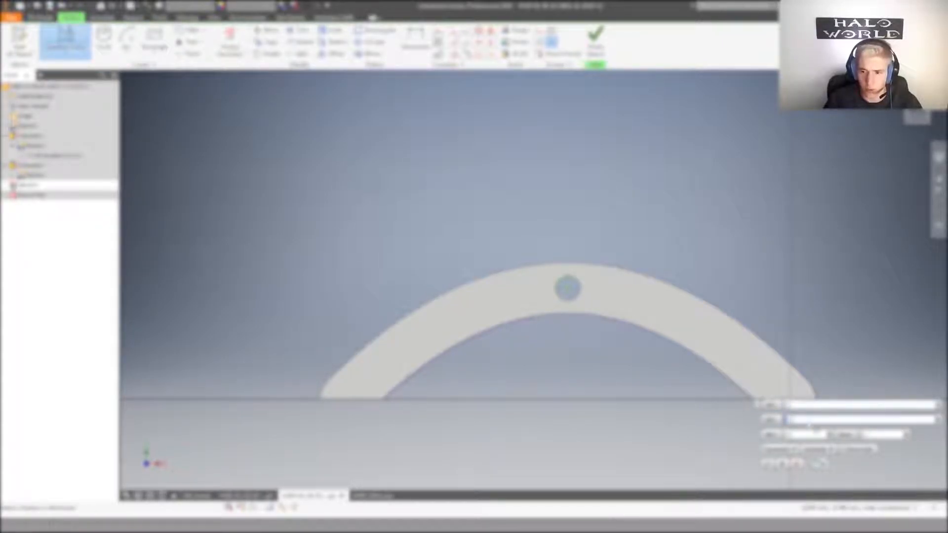
{"action": "left_click", "coordinate": [939, 420]}
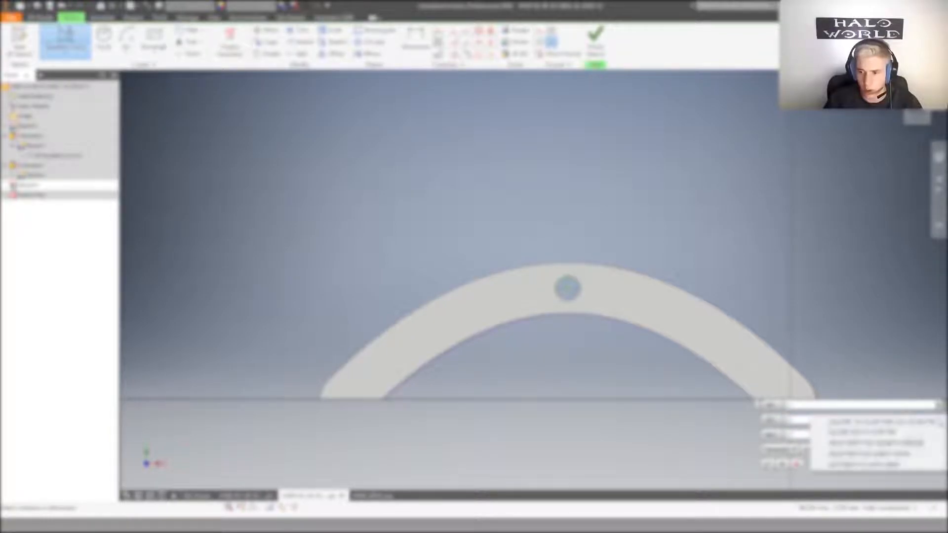
{"action": "left_click", "coordinate": [899, 422]}
{"action": "left_click_drag", "start_coordinate": [899, 420], "coordinate": [784, 435]}
{"action": "left_click", "coordinate": [809, 435]}
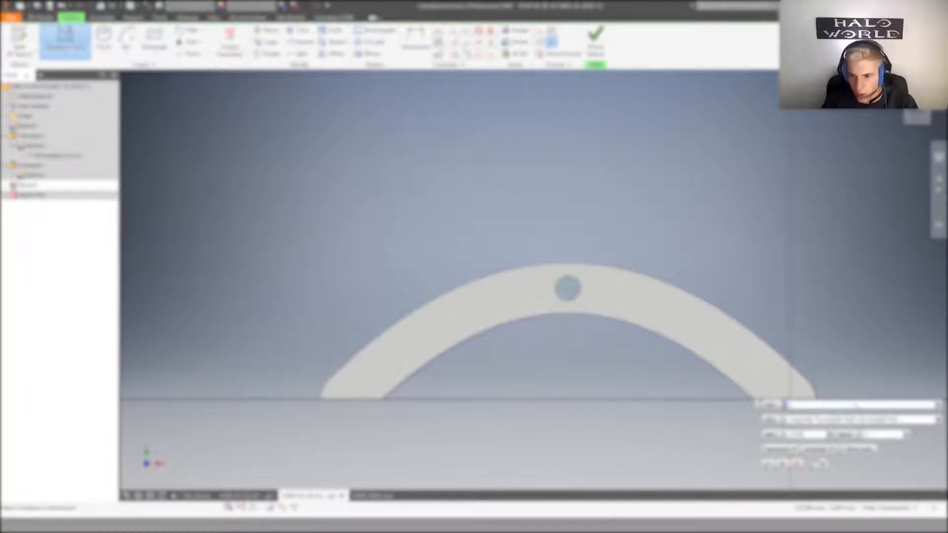
{"action": "type", "text": "mm"}
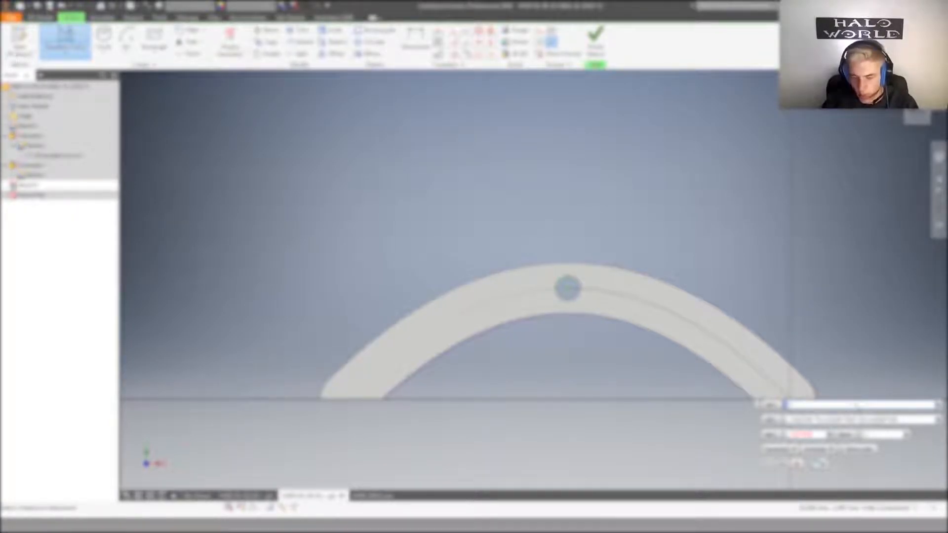
{"action": "type", "text": "l"}
{"action": "left_click", "coordinate": [880, 435]}
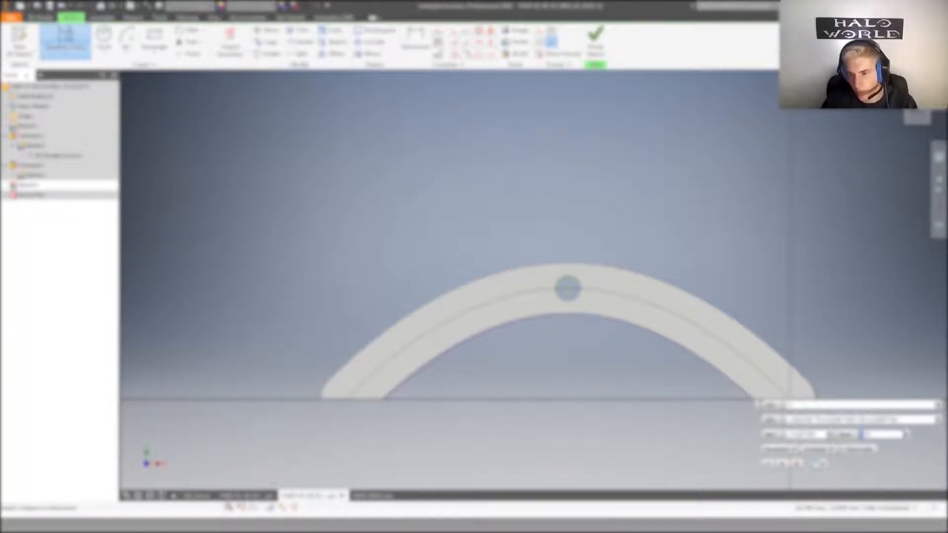
{"action": "key", "text": "Return"}
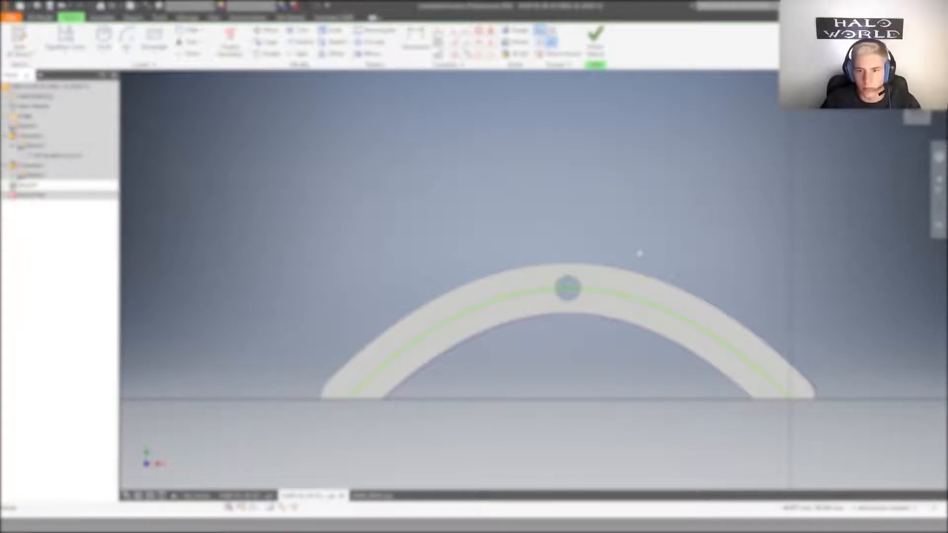
- Convert the arch's centreline curve to construction geometry and check the arch and its crown hole from oblique angles
{"action": "left_click", "coordinate": [547, 38]}
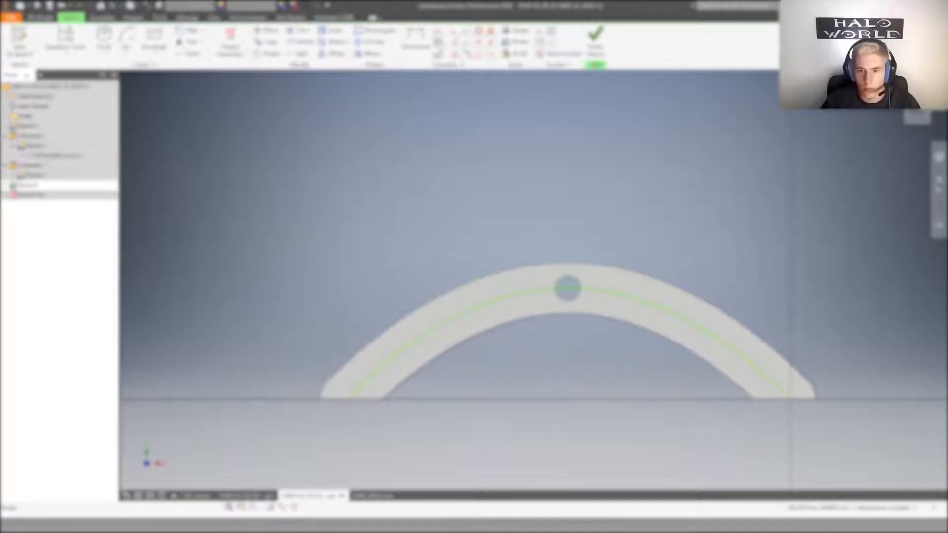
{"action": "left_click", "coordinate": [542, 33]}
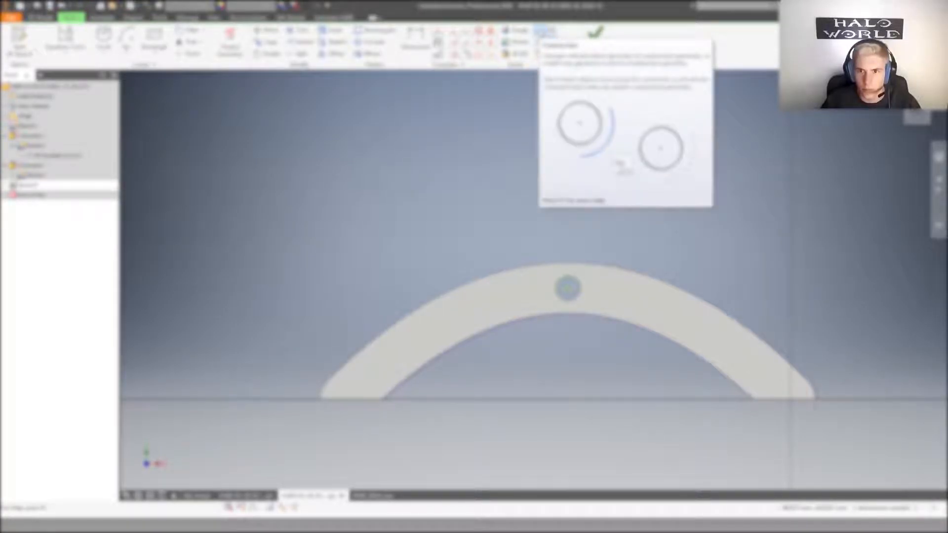
{"action": "middle_click_drag", "start_coordinate": [482, 364], "coordinate": [449, 360], "text": "shift"}
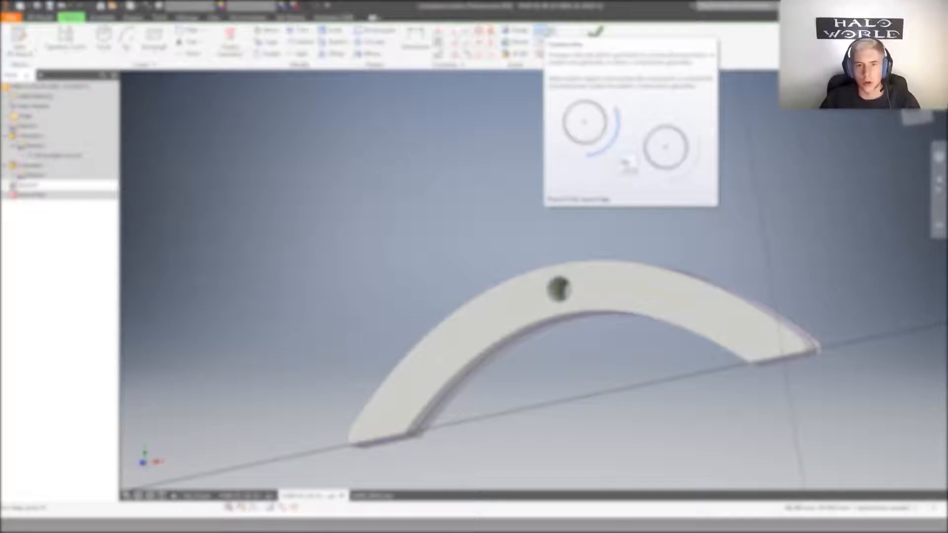
{"action": "middle_click_drag", "start_coordinate": [568, 369], "coordinate": [625, 368], "text": "shift"}
{"action": "middle_click_drag", "start_coordinate": [682, 294], "coordinate": [629, 342]}
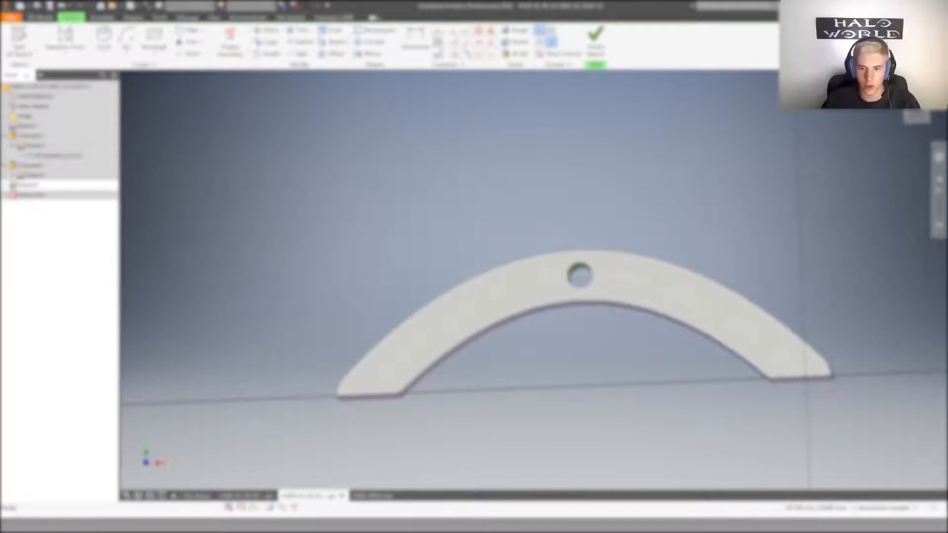
{"action": "middle_click_drag", "start_coordinate": [601, 276], "coordinate": [595, 290], "text": "shift"}
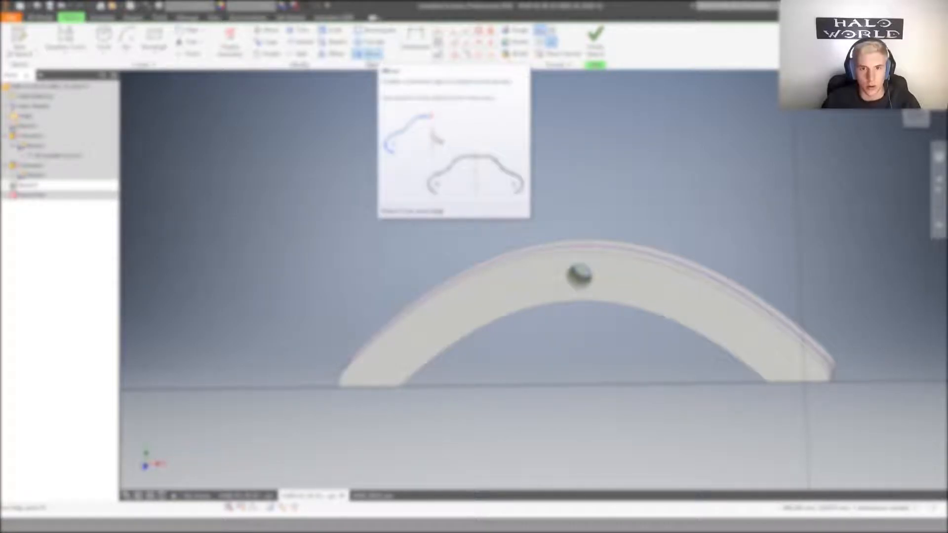
- Place a sketch point on the horizontal axis beneath the crown hole and dimension its horizontal distance from the vertical axis at the arch's foot
{"action": "left_click", "coordinate": [189, 54]}
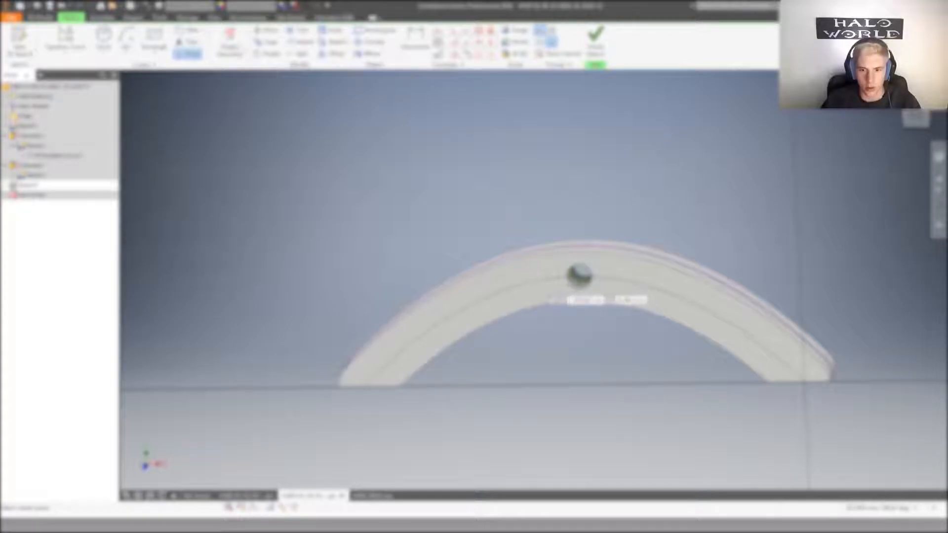
{"action": "key", "text": "Escape"}
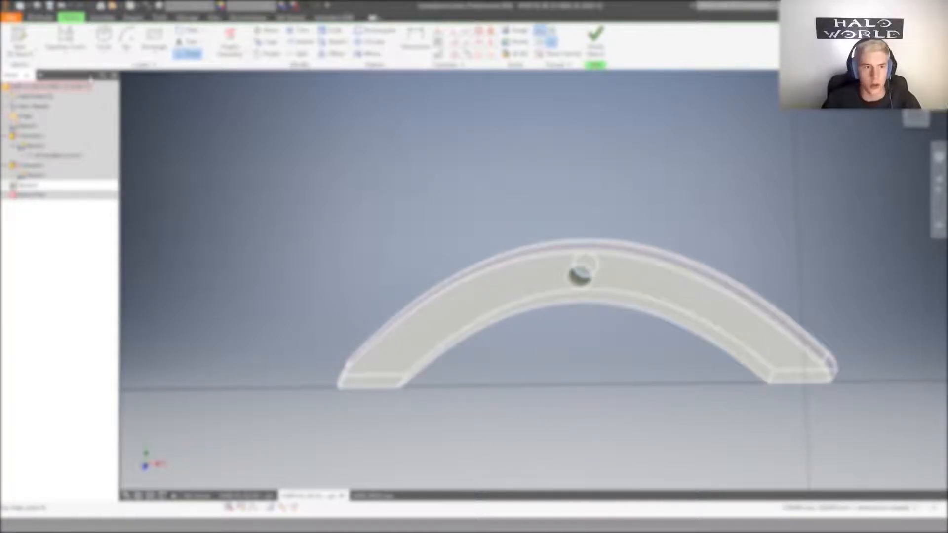
{"action": "left_click", "coordinate": [68, 53]}
{"action": "left_click", "coordinate": [73, 70]}
{"action": "mouse_move", "coordinate": [608, 376]}
{"action": "middle_mouse_down", "text": "shift"}
{"action": "mouse_move", "coordinate": [610, 343]}
{"action": "mouse_move", "coordinate": [601, 371]}
{"action": "middle_mouse_up", "text": "shift"}
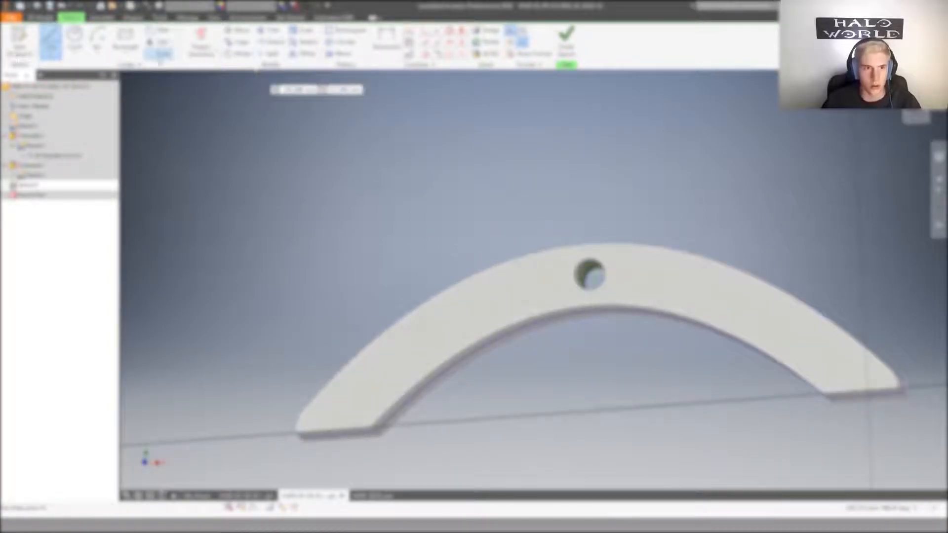
{"action": "left_click", "coordinate": [159, 54]}
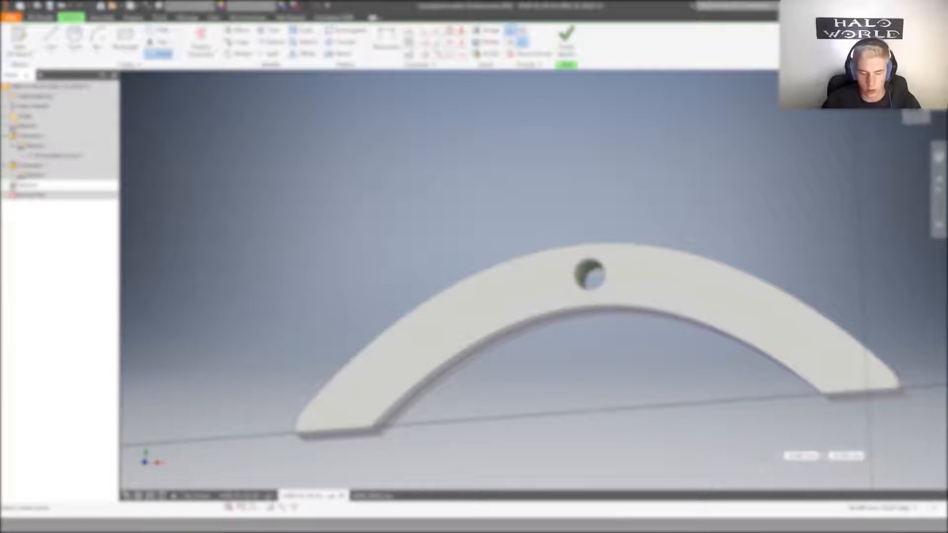
{"action": "key", "text": "d"}
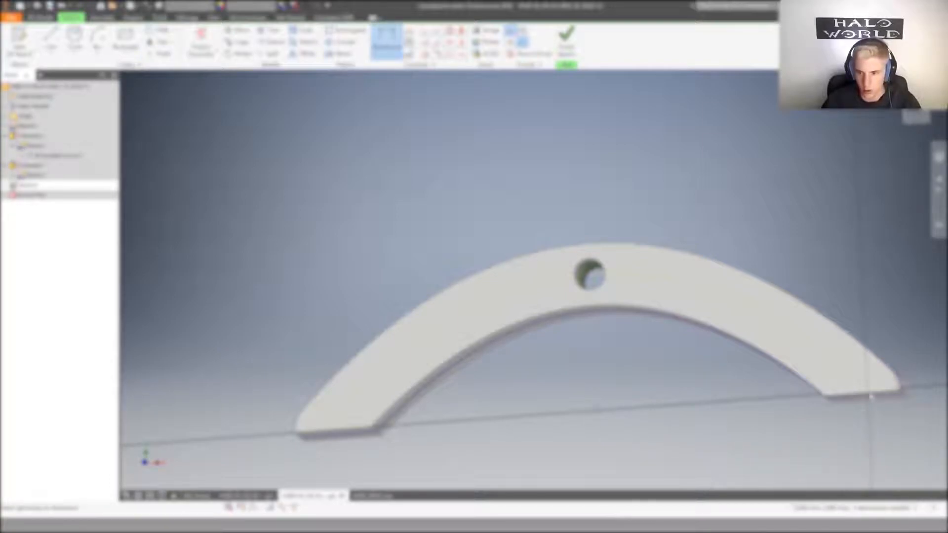
{"action": "left_click", "coordinate": [748, 443]}
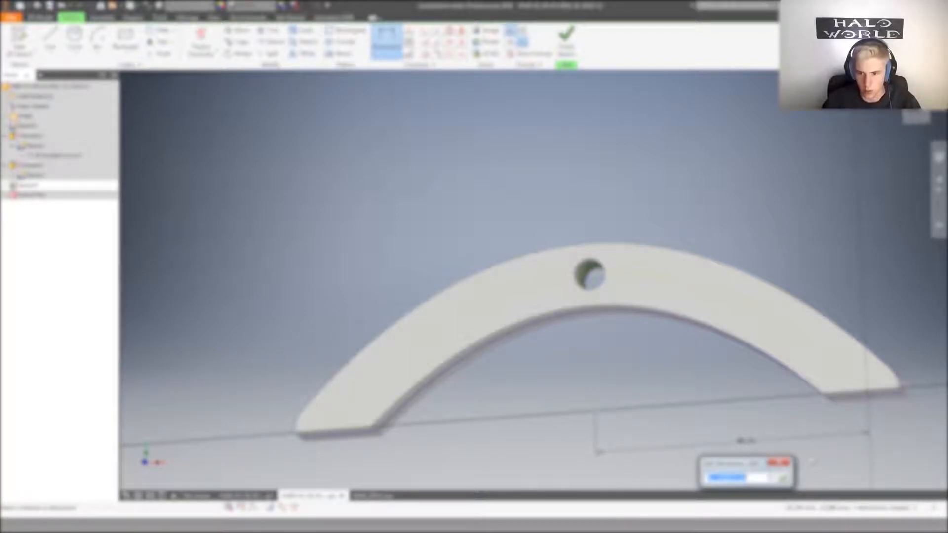
{"action": "type", "text": "0"}
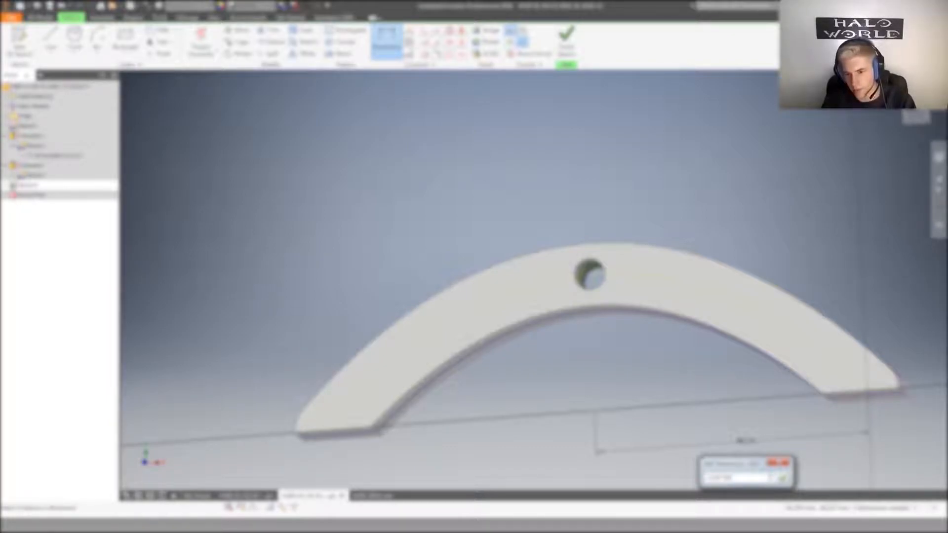
{"action": "key", "text": "Return"}
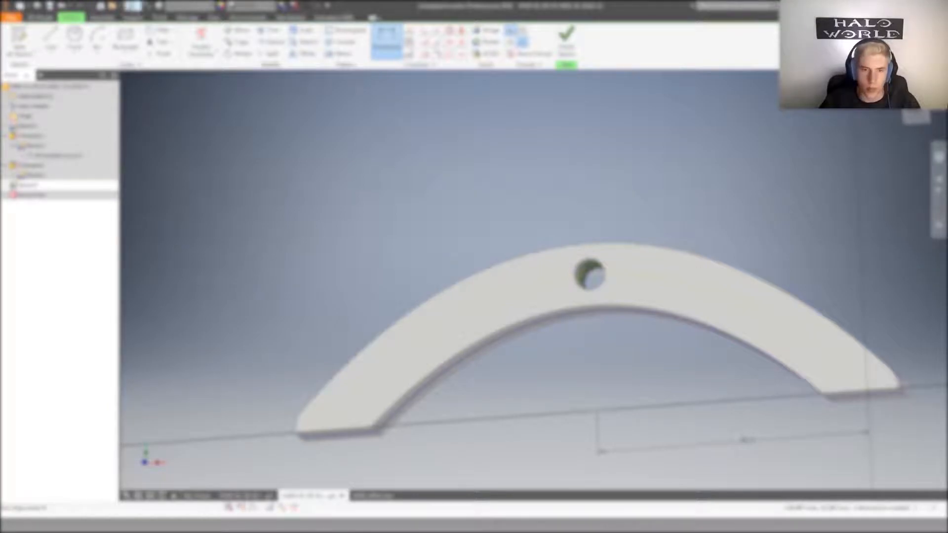
- Draw three construction lines fanning out from the base point across the arch's left half at different angles
{"action": "left_click", "coordinate": [50, 37]}
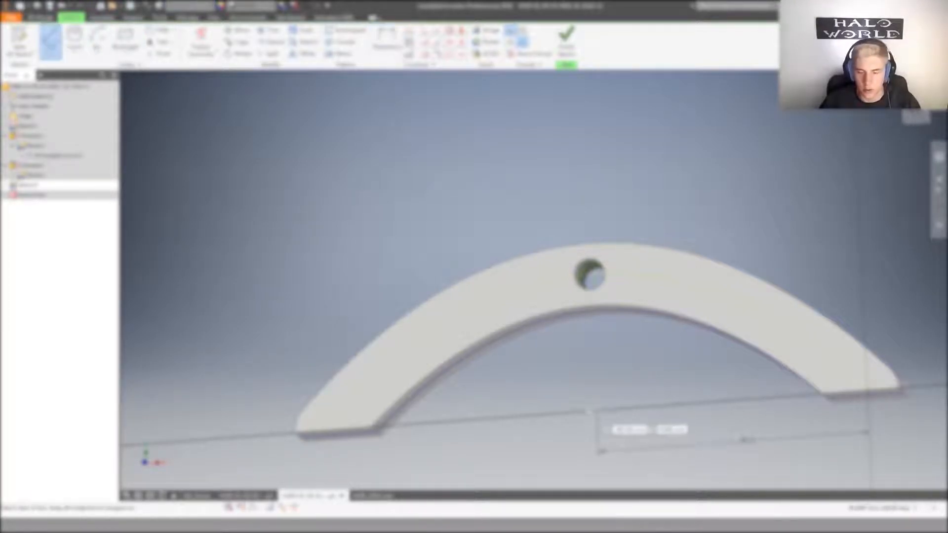
{"action": "middle_click_drag", "start_coordinate": [592, 408], "coordinate": [603, 415], "text": "shift"}
{"action": "left_click", "coordinate": [598, 411]}
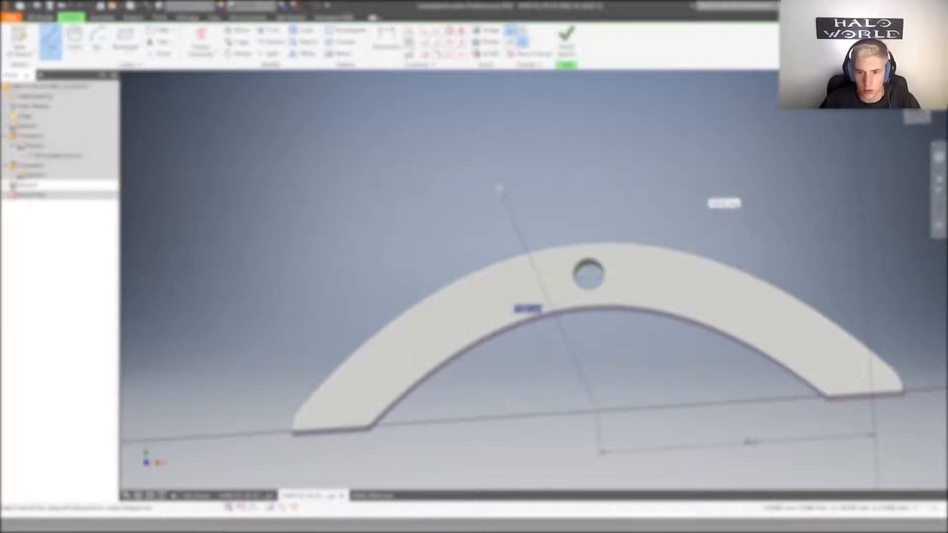
{"action": "key", "text": "Escape"}
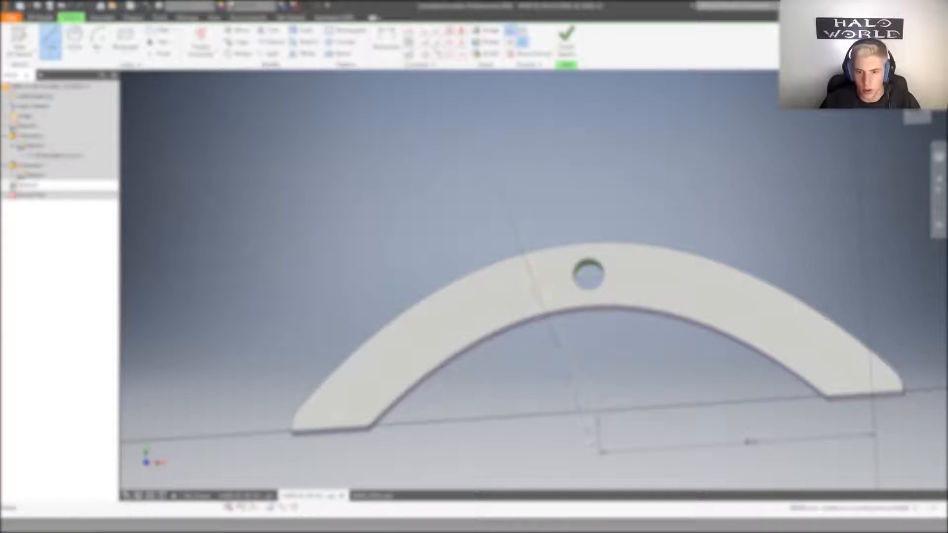
{"action": "key", "text": "l"}
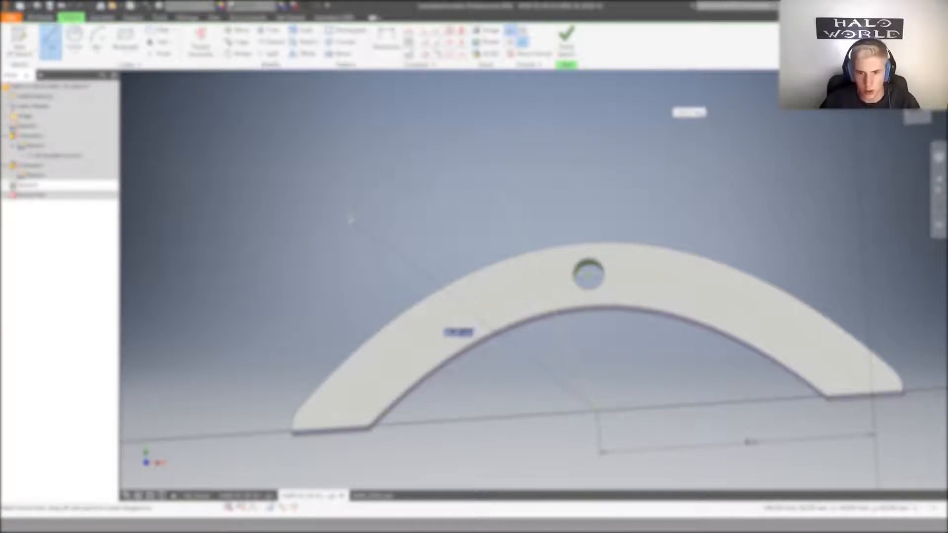
{"action": "left_click", "coordinate": [311, 192]}
{"action": "key", "text": "Escape"}
{"action": "key", "text": "l"}
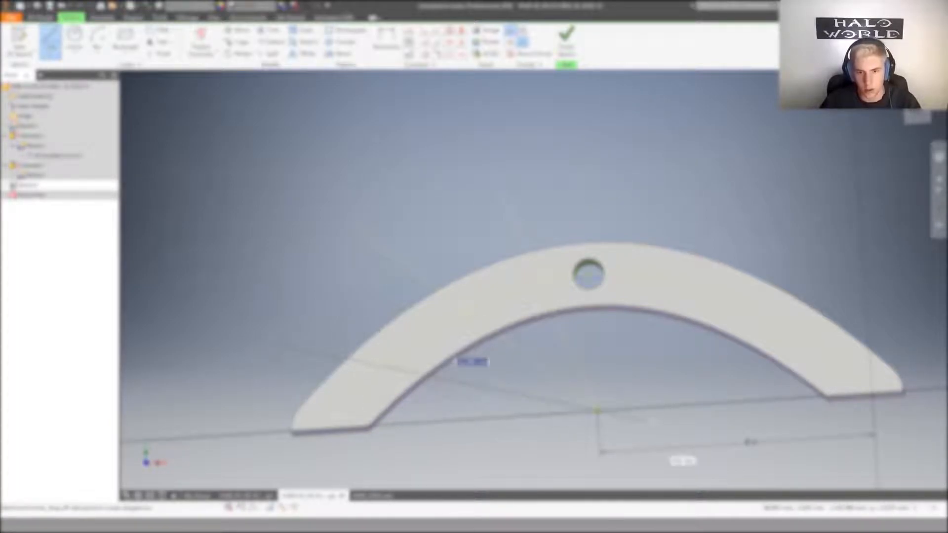
{"action": "key", "text": "Escape"}
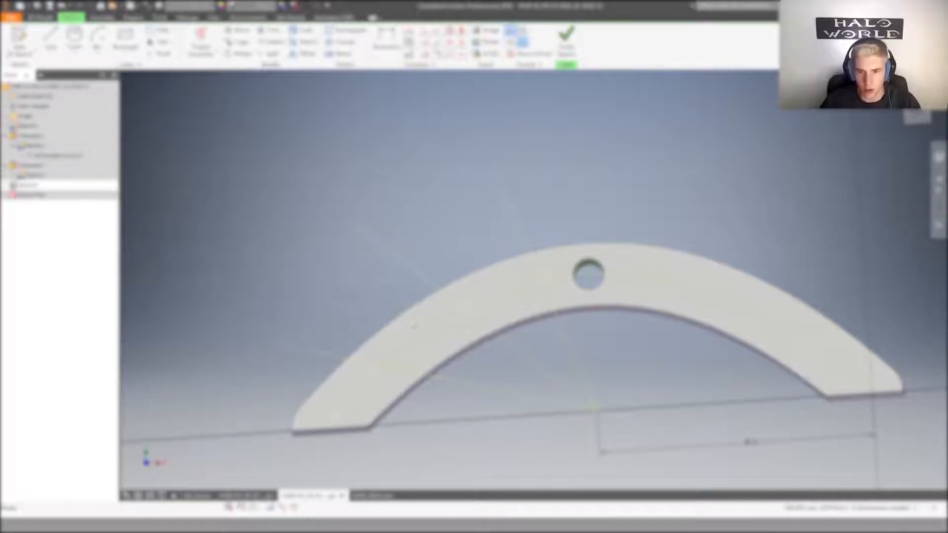
{"action": "key", "text": "d"}
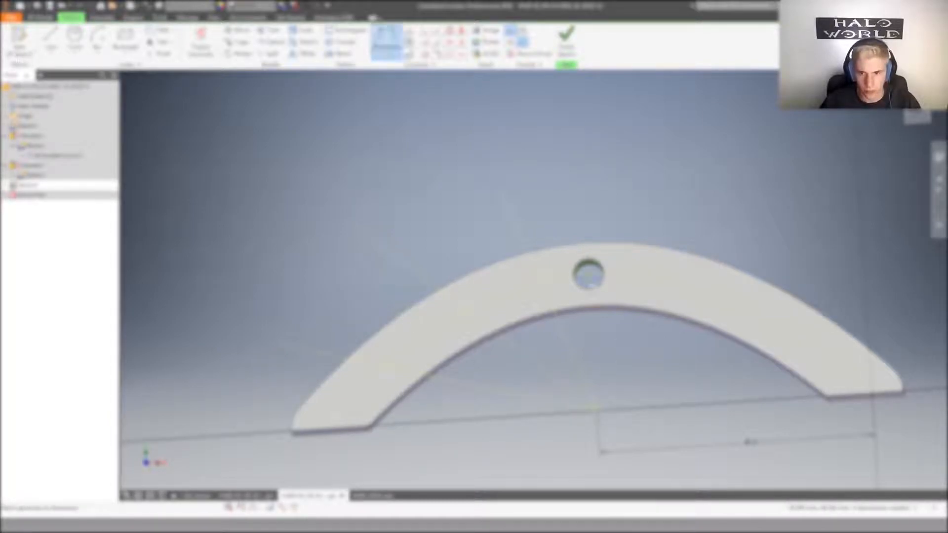
{"action": "key", "text": "Escape"}
- Try to draw a construction line from the base point up past the crown hole
{"action": "key", "text": "l"}
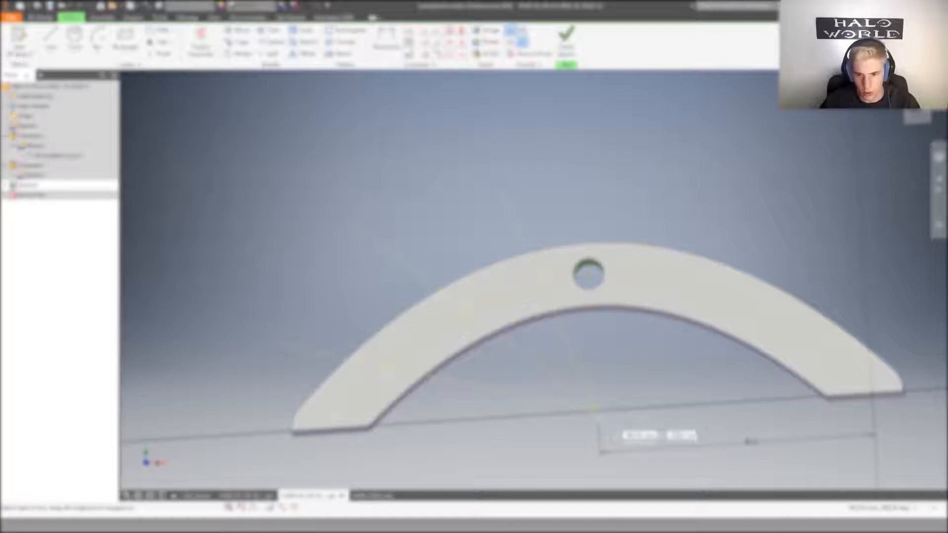
{"action": "left_click", "coordinate": [597, 409]}
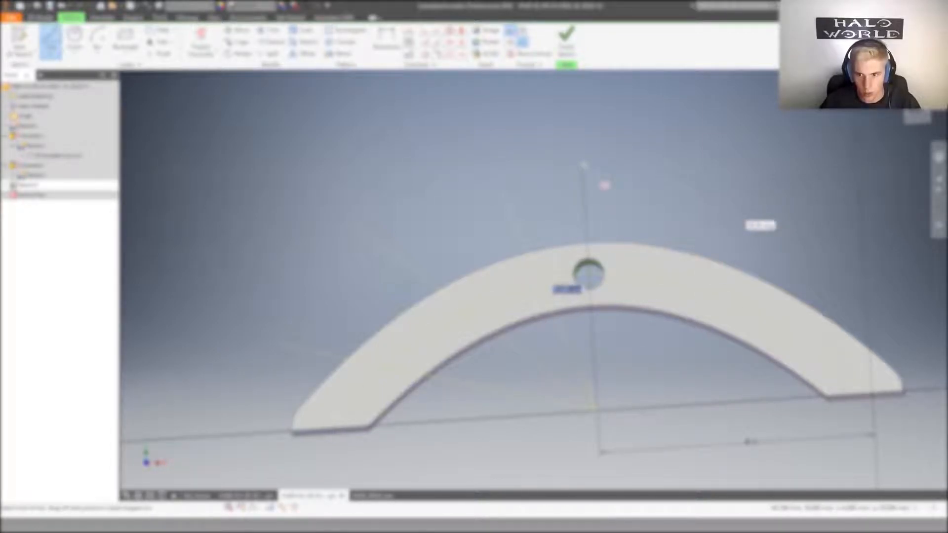
{"action": "key", "text": "Tab"}
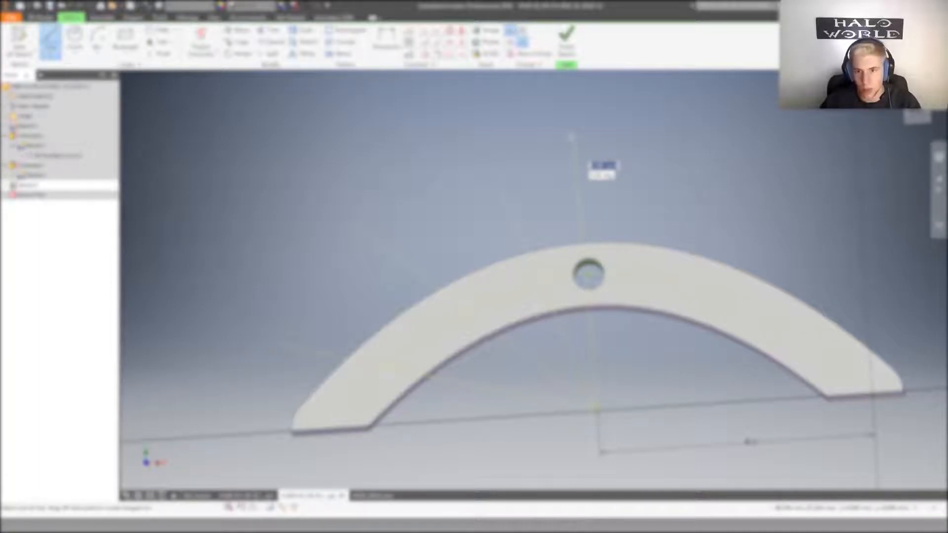
{"action": "key", "text": "Tab"}
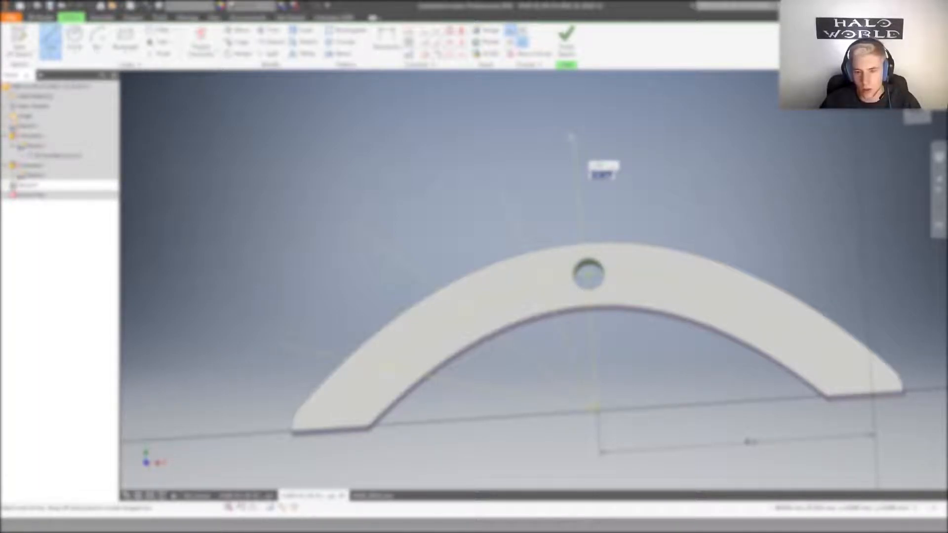
{"action": "left_click", "coordinate": [572, 137]}
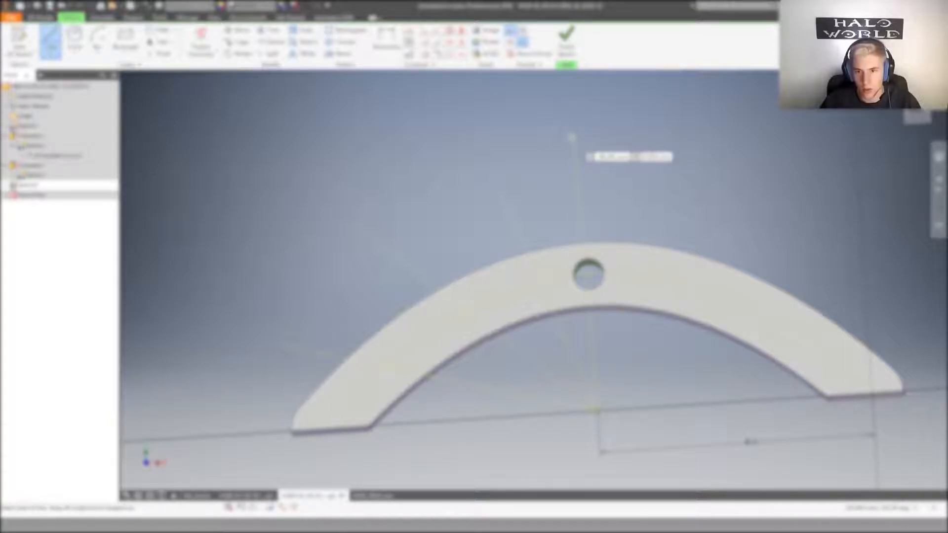
{"action": "key", "text": "Escape"}
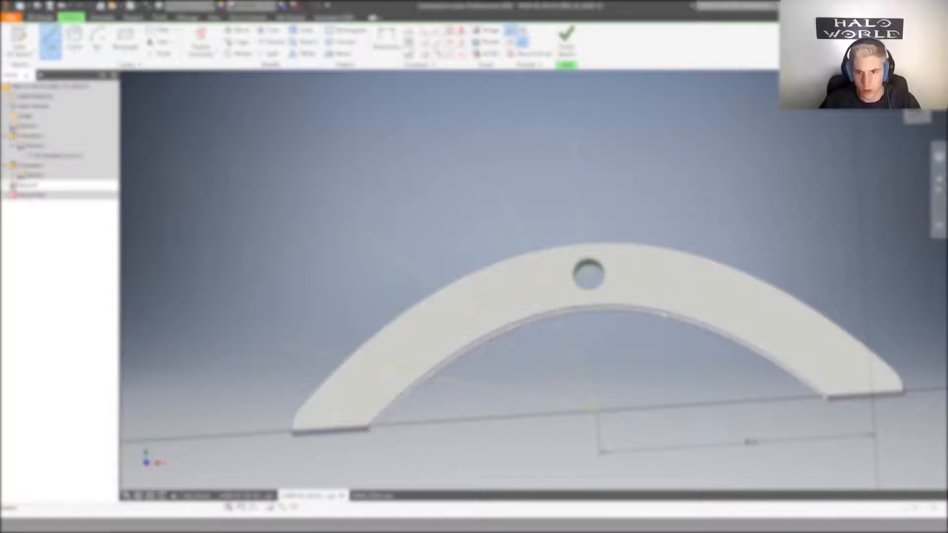
{"action": "key", "text": "Escape"}
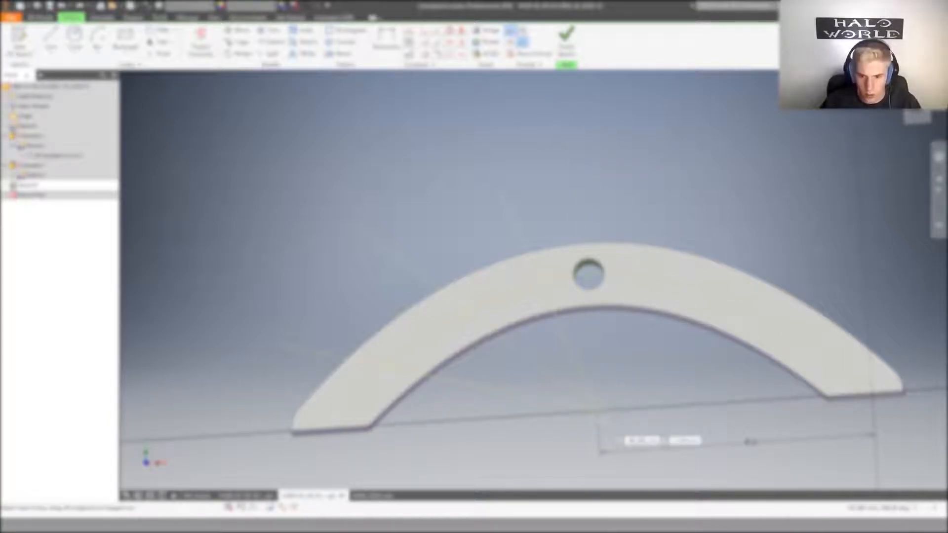
- Draw a line of length 80 from the base point up past the crown hole, and delete its length dimension
{"action": "key", "text": "l"}
{"action": "left_click", "coordinate": [600, 451]}
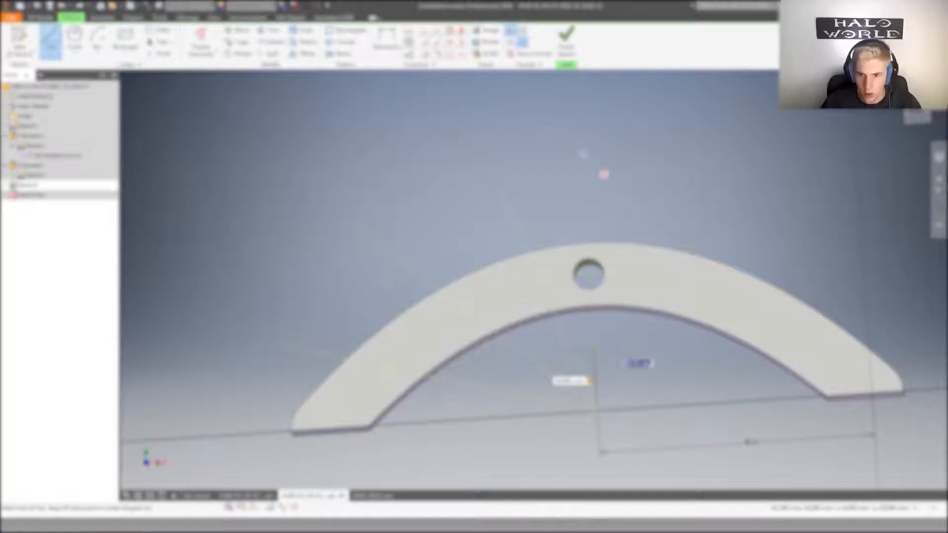
{"action": "key", "text": "Tab"}
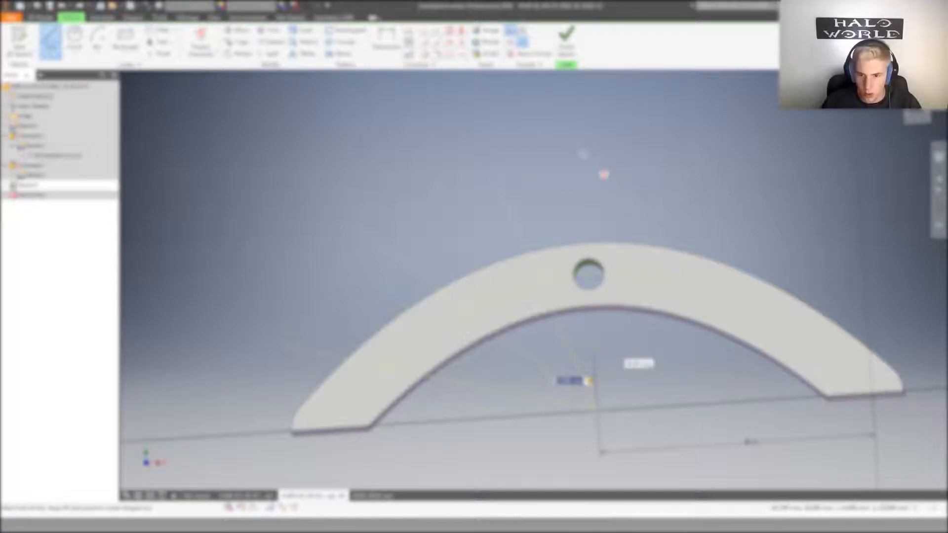
{"action": "type", "text": "80"}
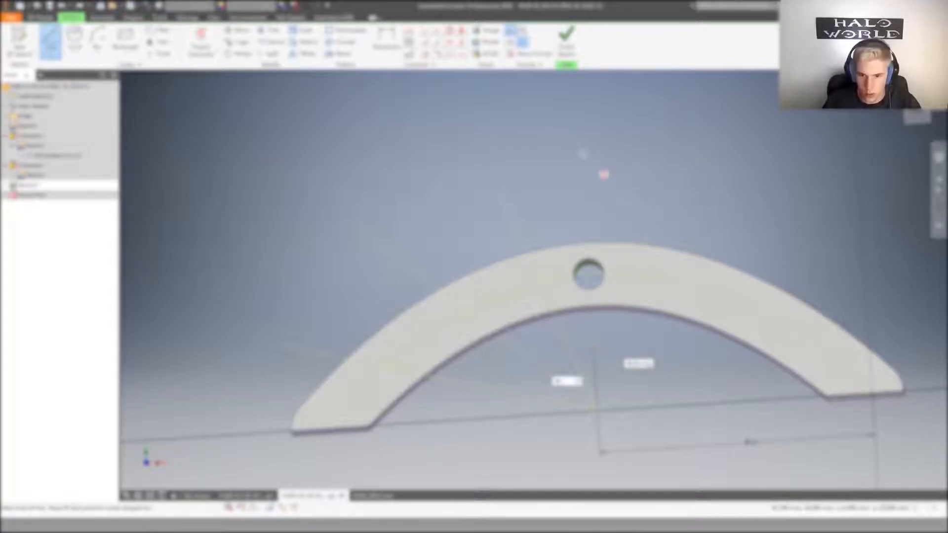
{"action": "key", "text": "Tab"}
{"action": "left_click", "coordinate": [583, 154]}
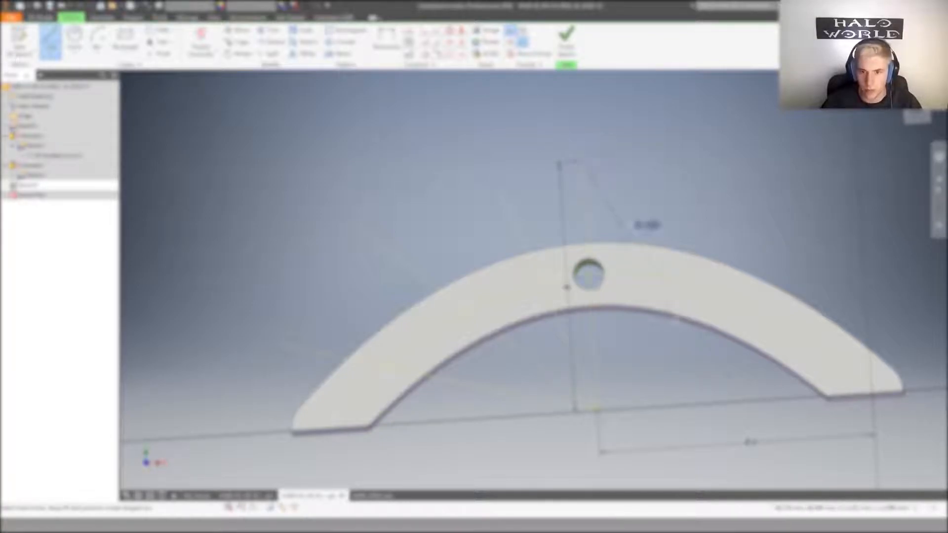
{"action": "key", "text": "Escape"}
{"action": "left_click", "coordinate": [568, 287]}
{"action": "key", "text": "Delete"}
- Dimension the angles between neighbouring fan lines from the crown line down the arch's left half, setting the third angle to 15 degrees
{"action": "middle_click_drag", "start_coordinate": [523, 347], "coordinate": [519, 327], "text": "shift"}
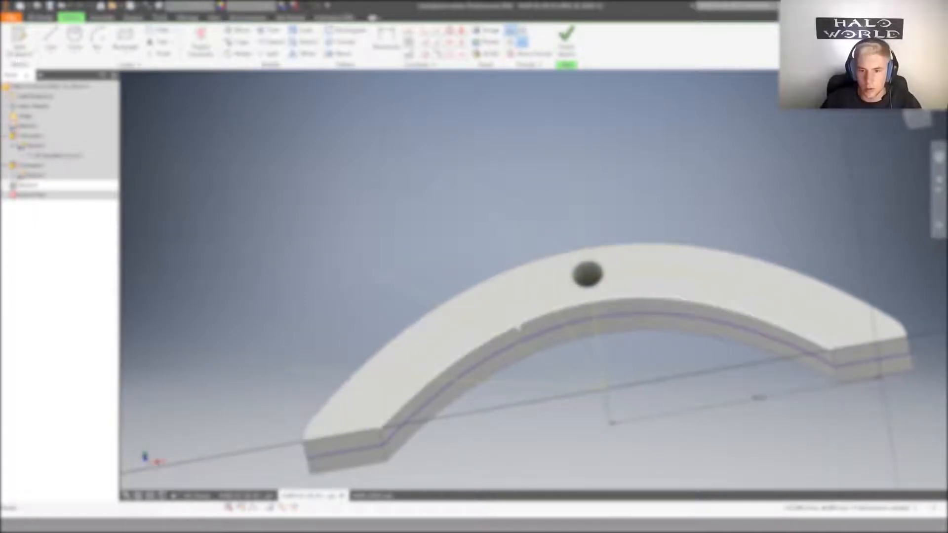
{"action": "key", "text": "d"}
{"action": "left_click", "coordinate": [581, 225]}
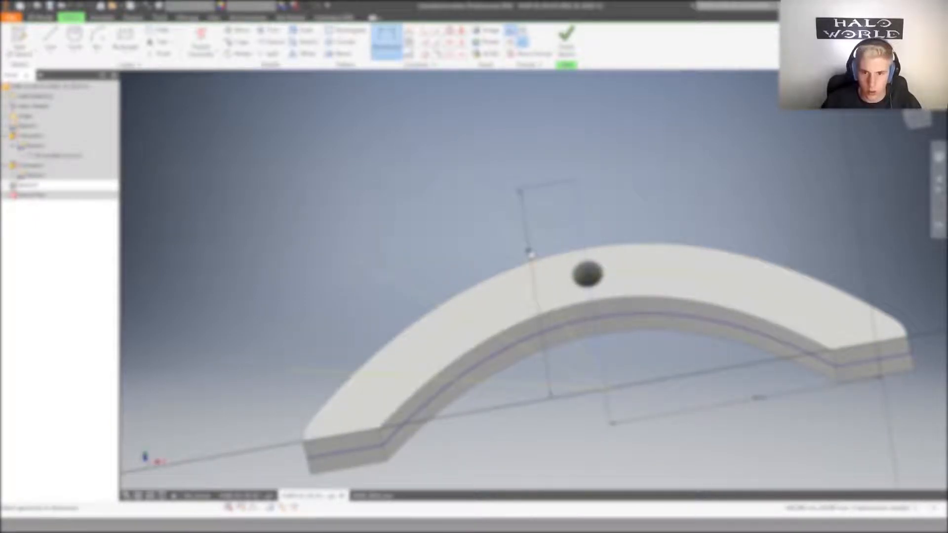
{"action": "left_click", "coordinate": [533, 212]}
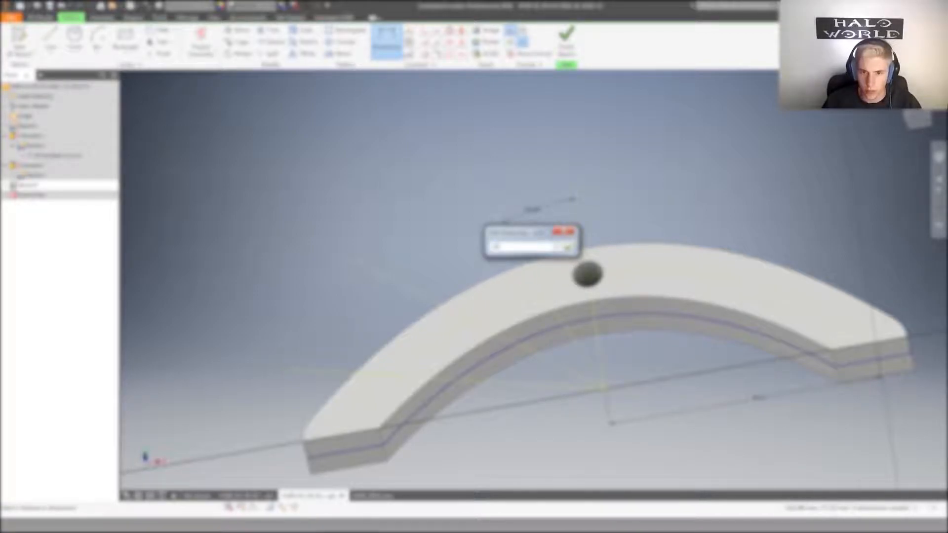
{"action": "key", "text": "Return"}
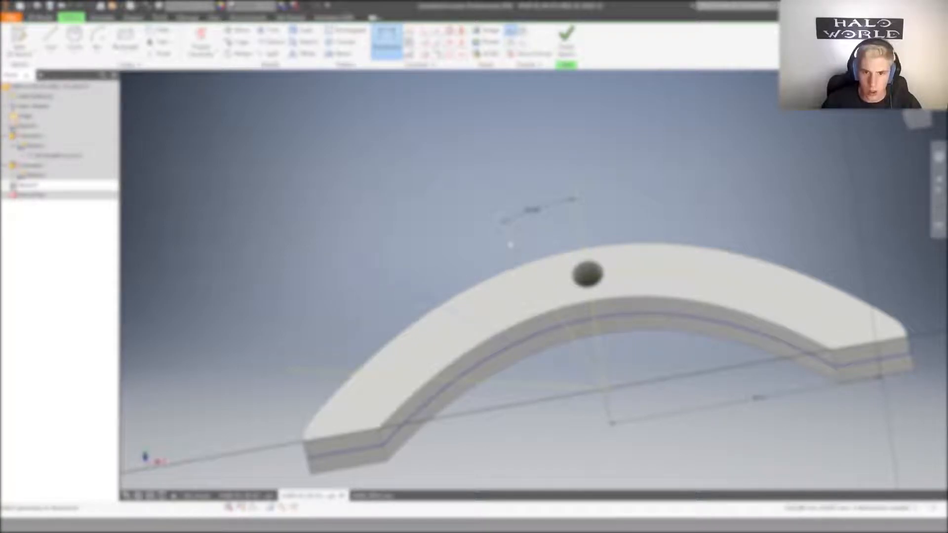
{"action": "left_click", "coordinate": [462, 251]}
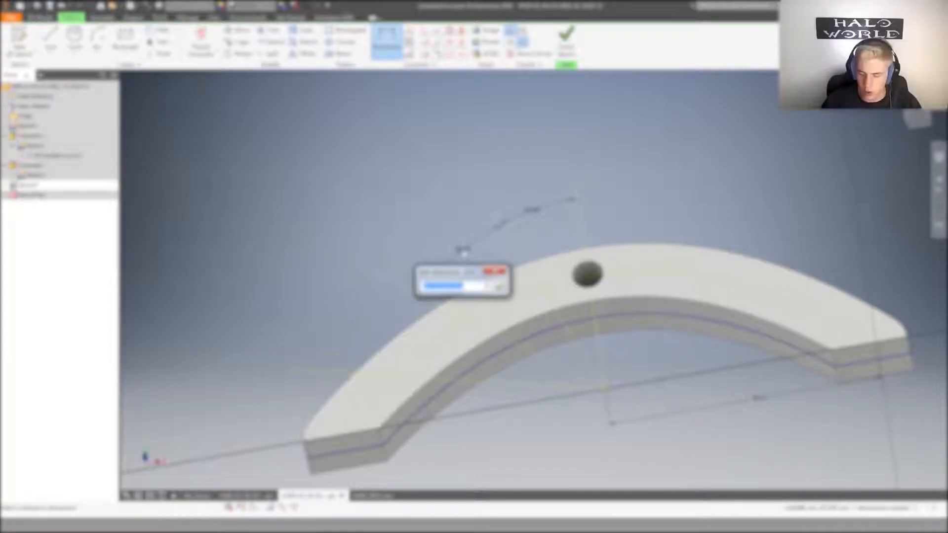
{"action": "key", "text": "Return"}
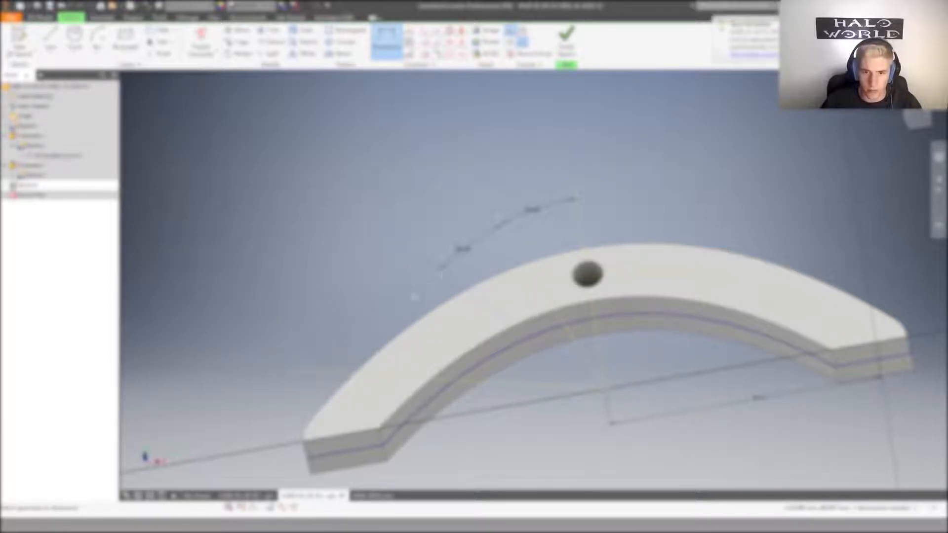
{"action": "left_click", "coordinate": [327, 375]}
{"action": "left_click", "coordinate": [358, 312]}
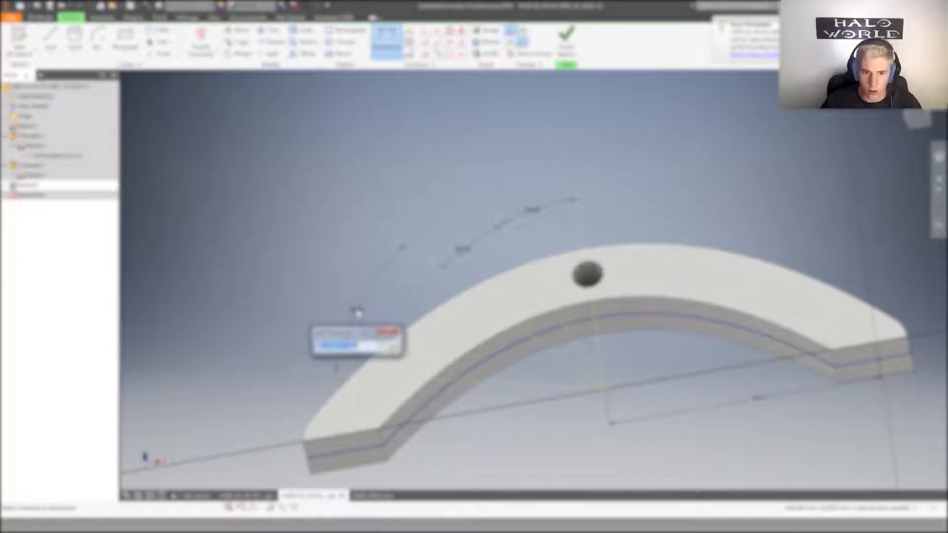
{"action": "type", "text": "15"}
- Draw a fourth fan line from the base point towards the arch's left foot and dimension its angle to the neighbouring line
{"action": "middle_click_drag", "start_coordinate": [417, 273], "coordinate": [409, 314], "text": "shift"}
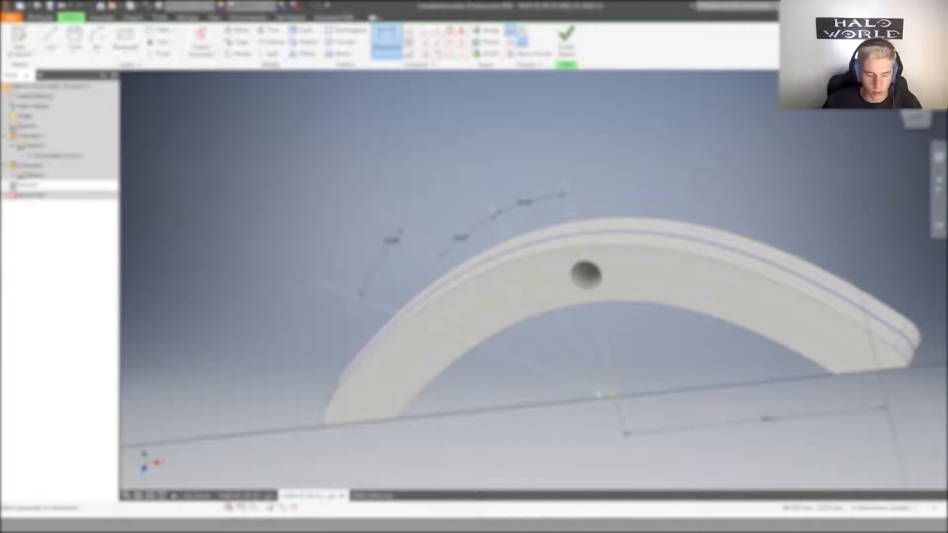
{"action": "key", "text": "l"}
{"action": "left_click", "coordinate": [612, 393]}
{"action": "key", "text": "Escape"}
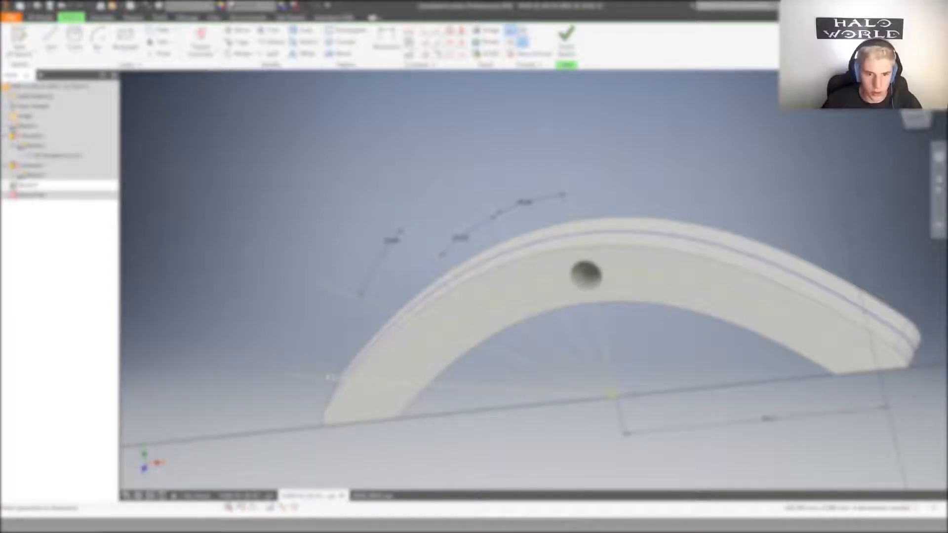
{"action": "key", "text": "d"}
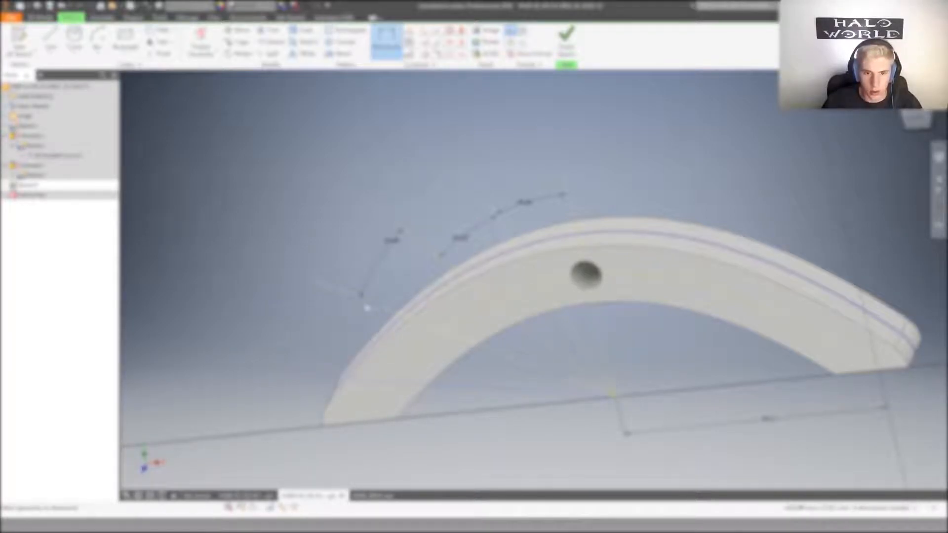
{"action": "left_click", "coordinate": [323, 328]}
{"action": "key", "text": "Return"}
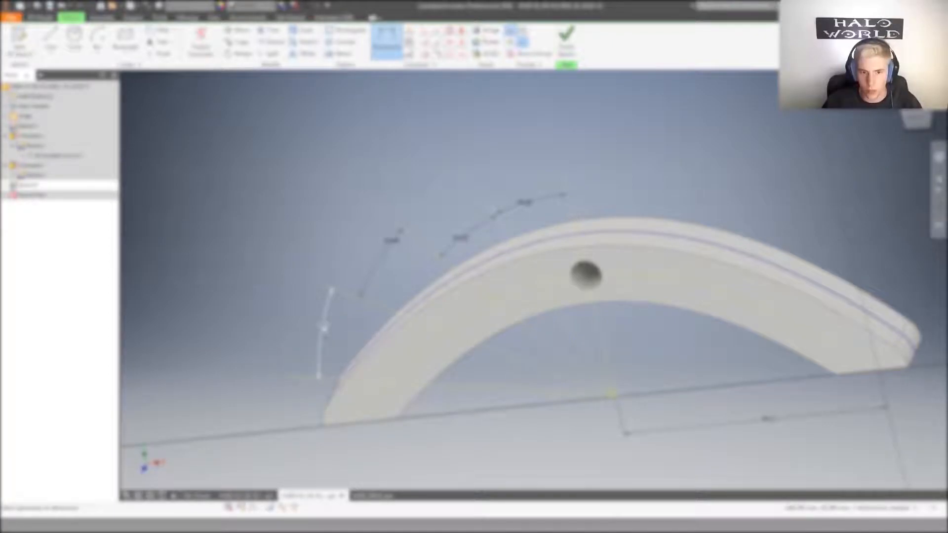
{"action": "key", "text": "Escape"}
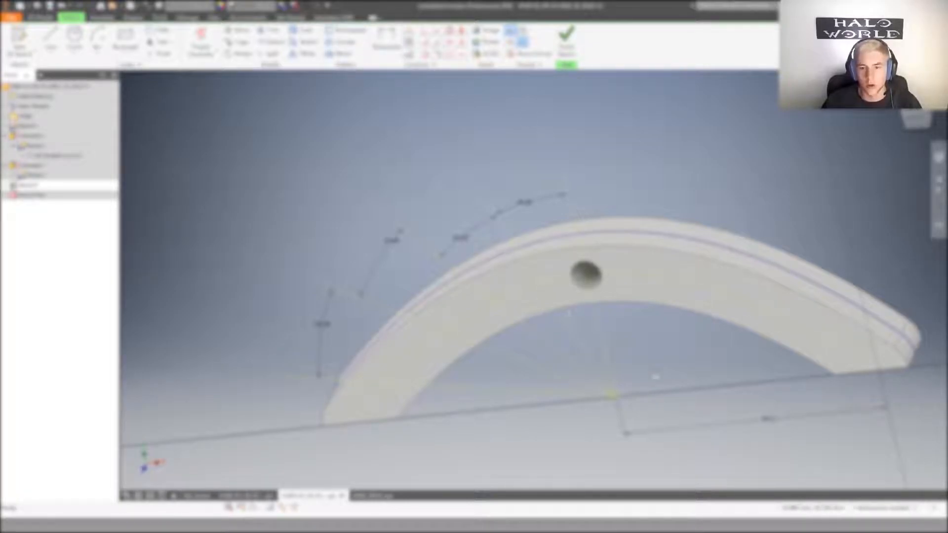
{"action": "mouse_move", "coordinate": [621, 371]}
{"action": "middle_mouse_down", "text": "shift"}
{"action": "mouse_move", "coordinate": [657, 355]}
{"action": "mouse_move", "coordinate": [601, 293]}
{"action": "middle_mouse_up", "text": "shift"}
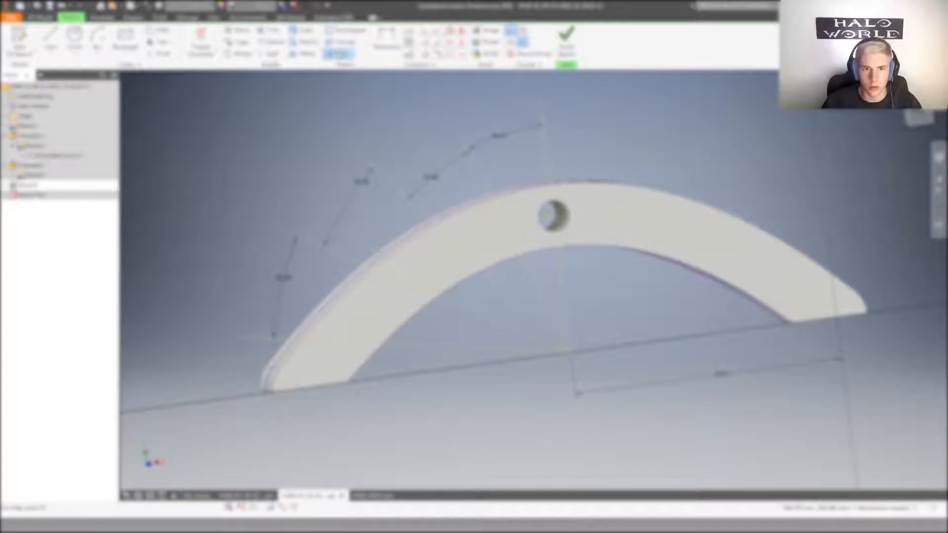
{"action": "left_click", "coordinate": [340, 55]}
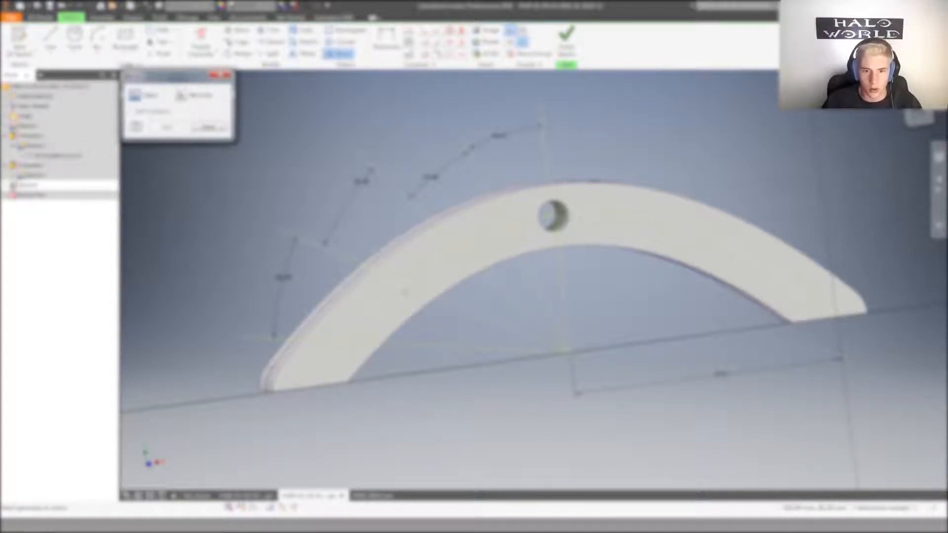
{"action": "key", "text": "Escape"}
- Place four sketch points where the fan lines cross the centreline on the arch's left half
{"action": "left_click", "coordinate": [158, 53]}
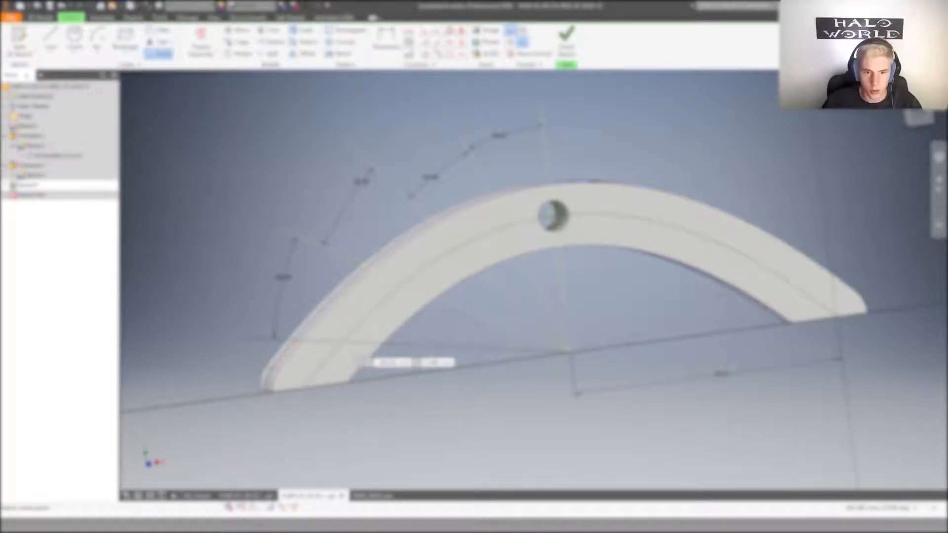
{"action": "scroll", "coordinate": [369, 363], "scroll_direction": "up", "scroll_amount": 5}
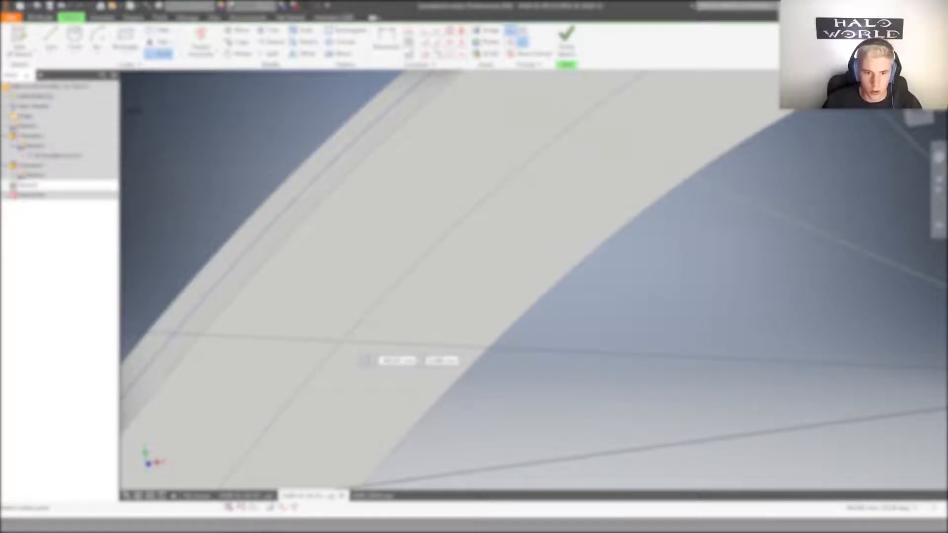
{"action": "left_click", "coordinate": [342, 341]}
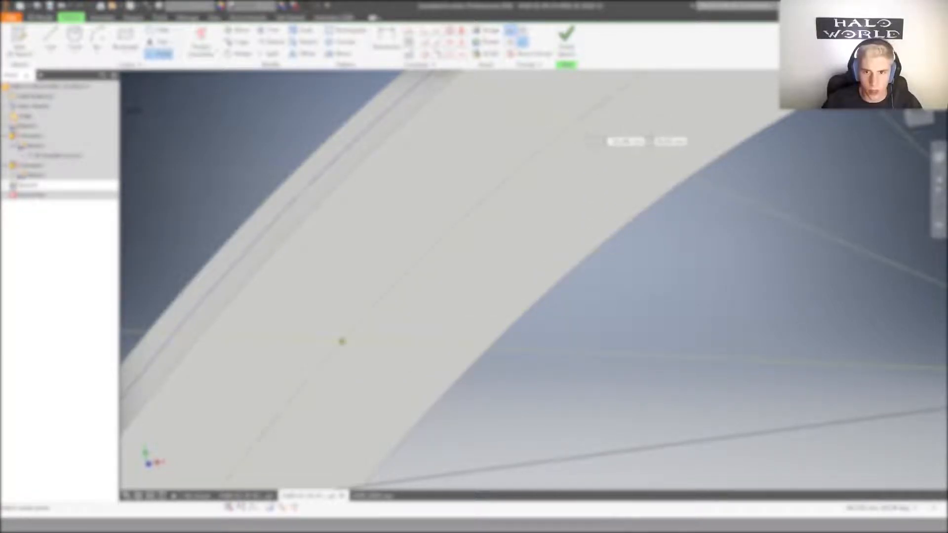
{"action": "left_click", "coordinate": [571, 127]}
{"action": "mouse_move", "coordinate": [755, 127]}
{"action": "middle_mouse_down"}
{"action": "mouse_move", "coordinate": [474, 304]}
{"action": "mouse_move", "coordinate": [449, 339]}
{"action": "middle_mouse_up"}
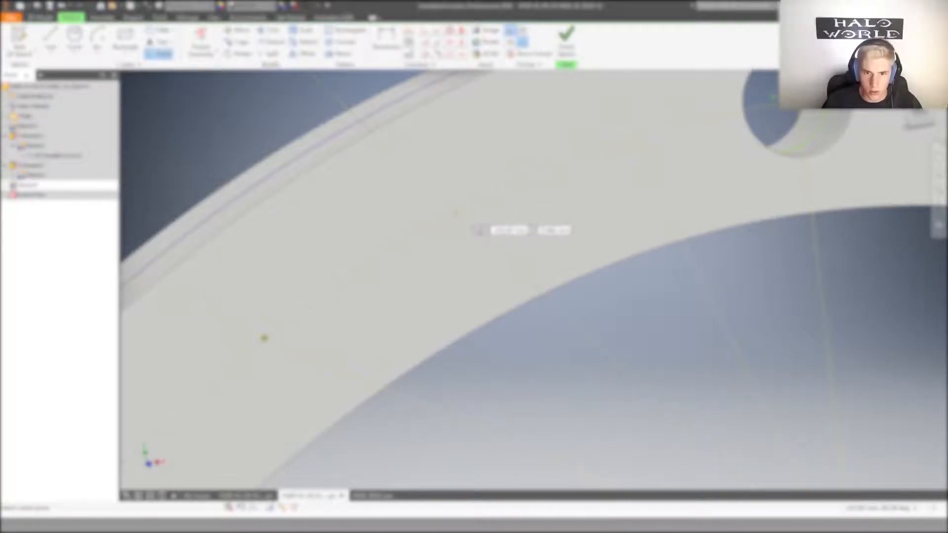
{"action": "left_click", "coordinate": [457, 212]}
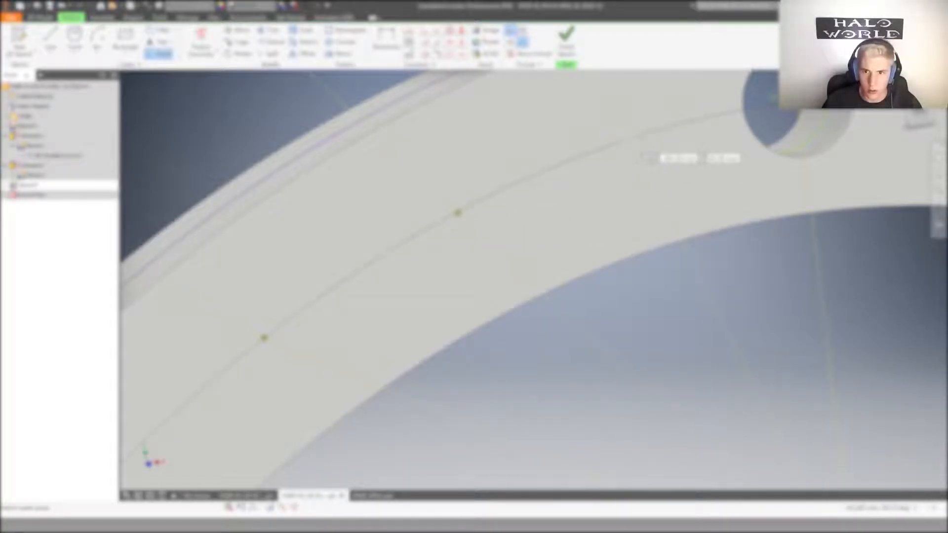
{"action": "left_click", "coordinate": [630, 138]}
{"action": "key", "text": "Escape"}
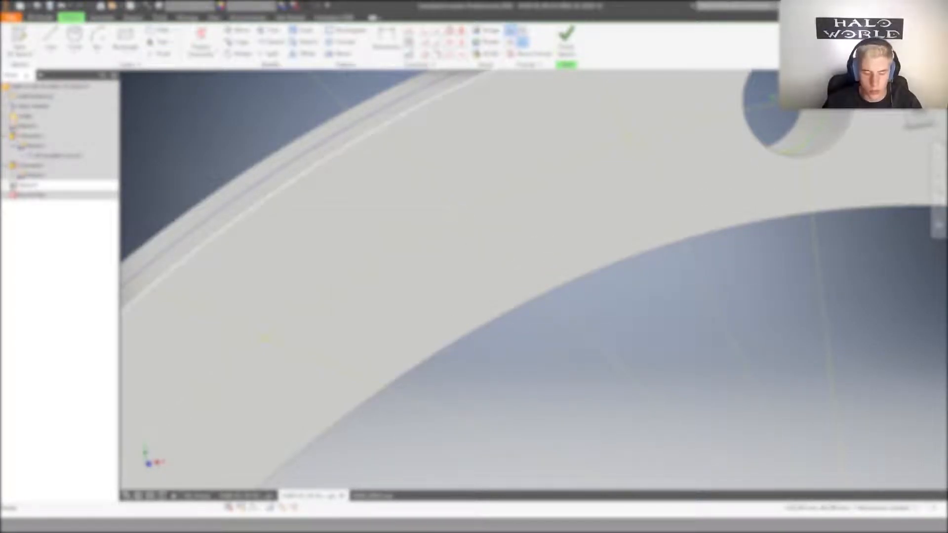
- Place the sketch point again where the centreline crosses the second fan line from the crown
{"action": "left_click", "coordinate": [158, 52]}
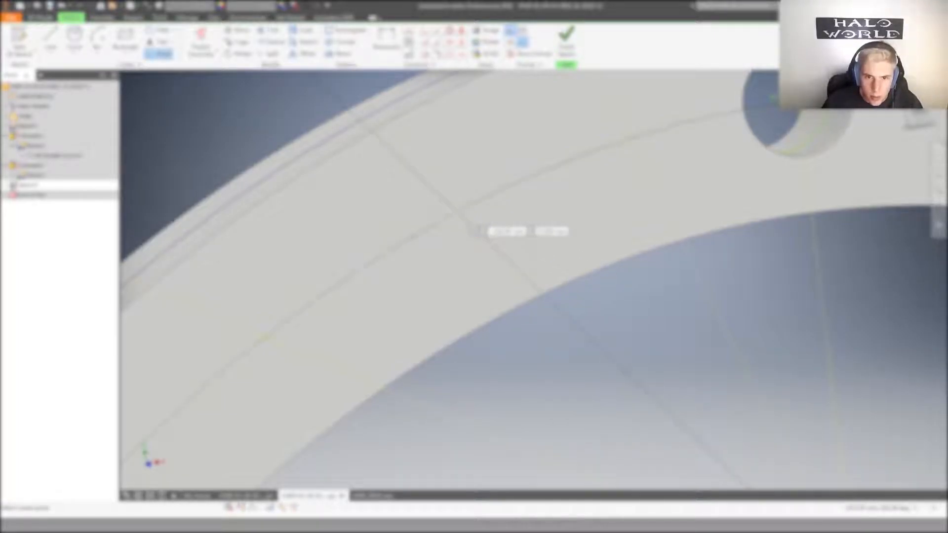
{"action": "left_click", "coordinate": [457, 212]}
{"action": "key", "text": "Escape"}
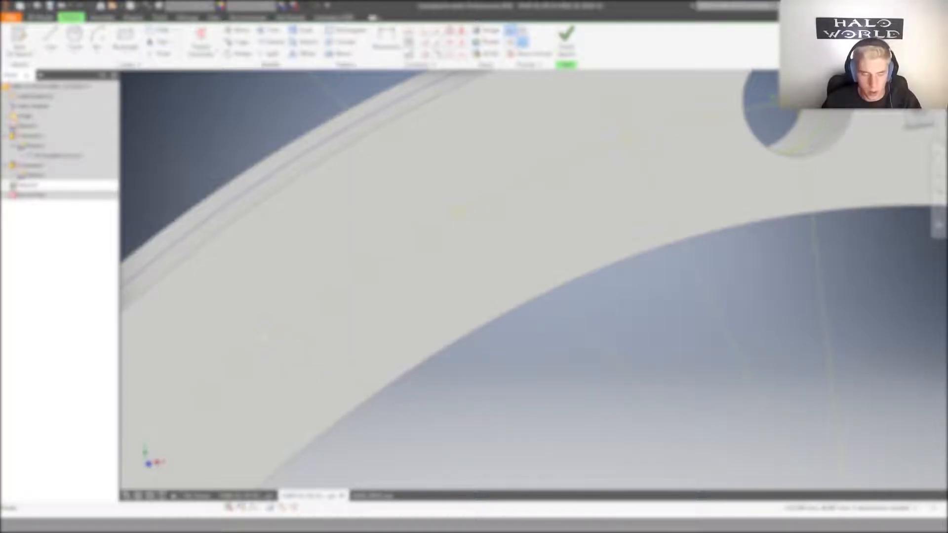
- Delete the sketch point on the third fan line from the crown and place a new one at its centreline crossing
{"action": "left_click", "coordinate": [263, 336]}
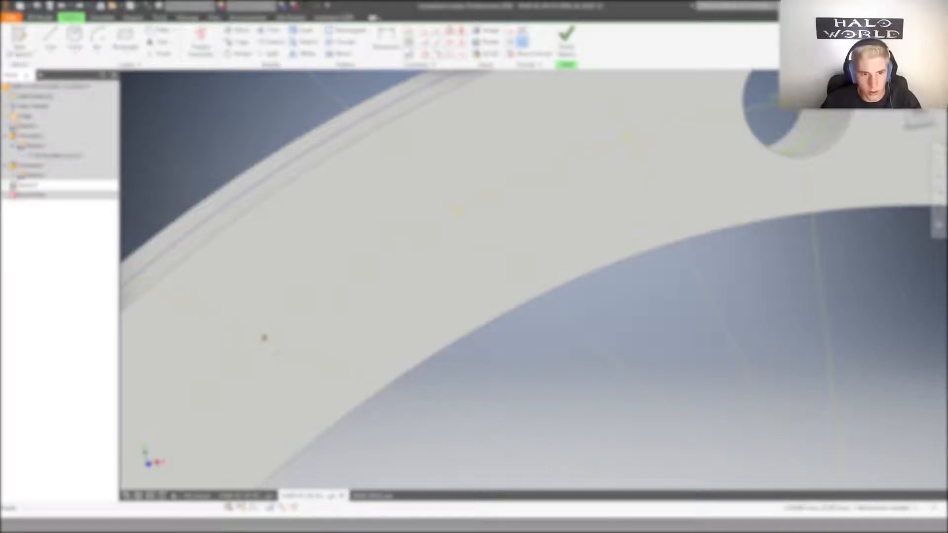
{"action": "key", "text": "Escape"}
{"action": "left_click", "coordinate": [264, 337]}
{"action": "key", "text": "Delete"}
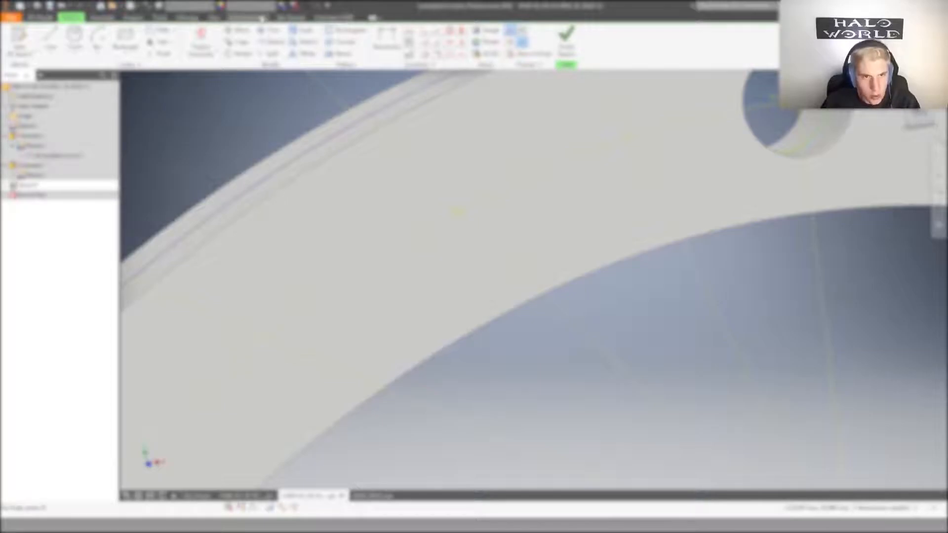
{"action": "left_click", "coordinate": [159, 53]}
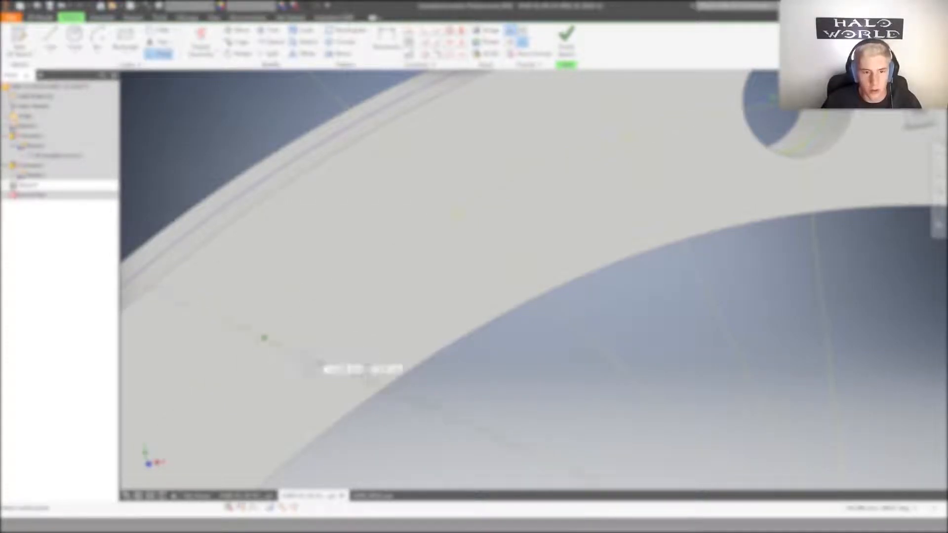
- Replace the sketch point where the centreline crosses the lowest fan line near the arch's left foot
{"action": "scroll", "coordinate": [312, 411], "scroll_direction": "up", "scroll_amount": 3}
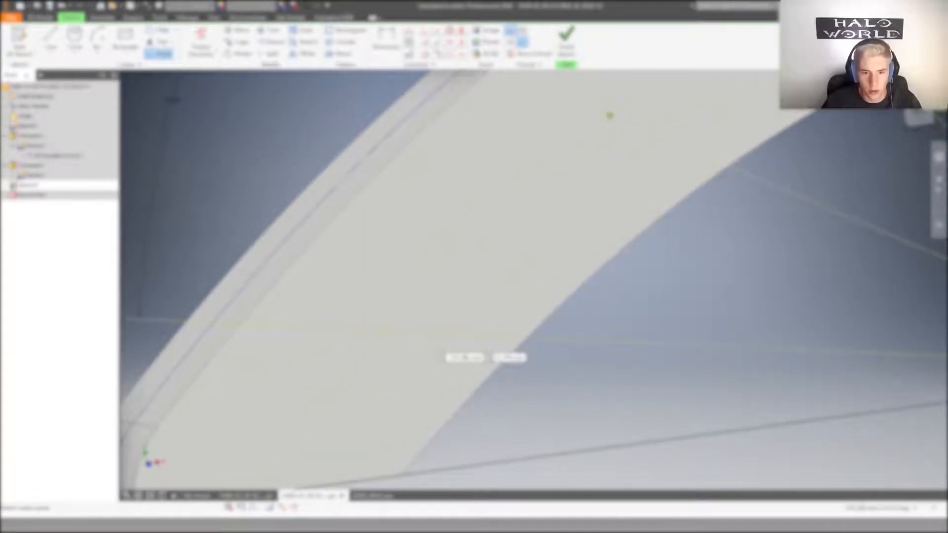
{"action": "left_click", "coordinate": [385, 329]}
{"action": "key", "text": "Escape"}
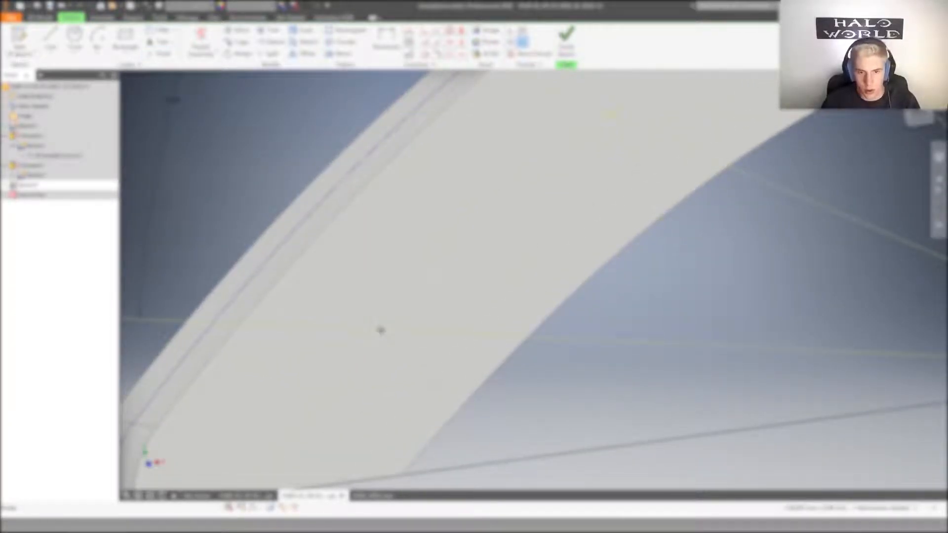
{"action": "left_click", "coordinate": [158, 53]}
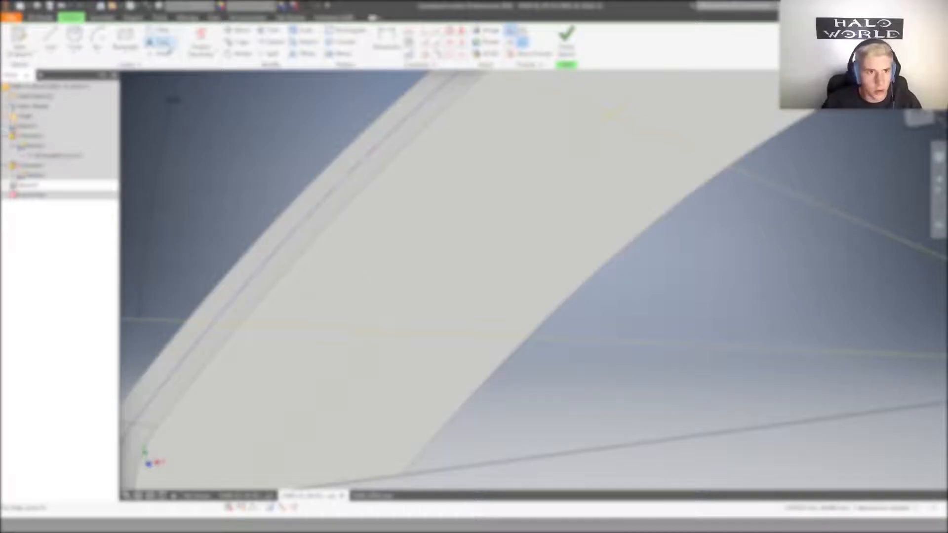
{"action": "left_click", "coordinate": [380, 330]}
{"action": "key", "text": "Escape"}
- Mirror the four sketch points about the arch's vertical centre line and finish the sketch
{"action": "scroll", "coordinate": [594, 333], "scroll_direction": "down", "scroll_amount": 4}
{"action": "mouse_move", "coordinate": [622, 320]}
{"action": "middle_mouse_down", "text": "shift"}
{"action": "mouse_move", "coordinate": [582, 321]}
{"action": "mouse_move", "coordinate": [616, 329]}
{"action": "middle_mouse_up", "text": "shift"}
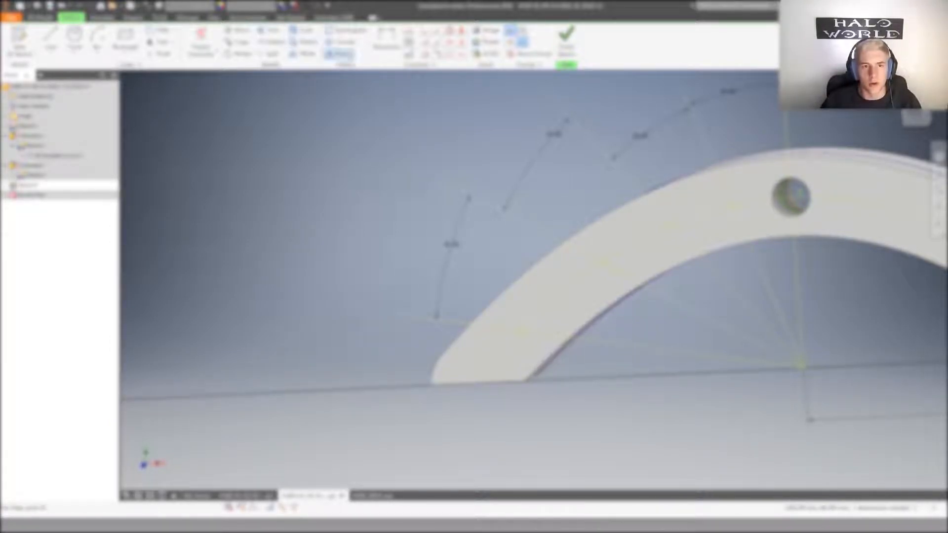
{"action": "left_click", "coordinate": [340, 53]}
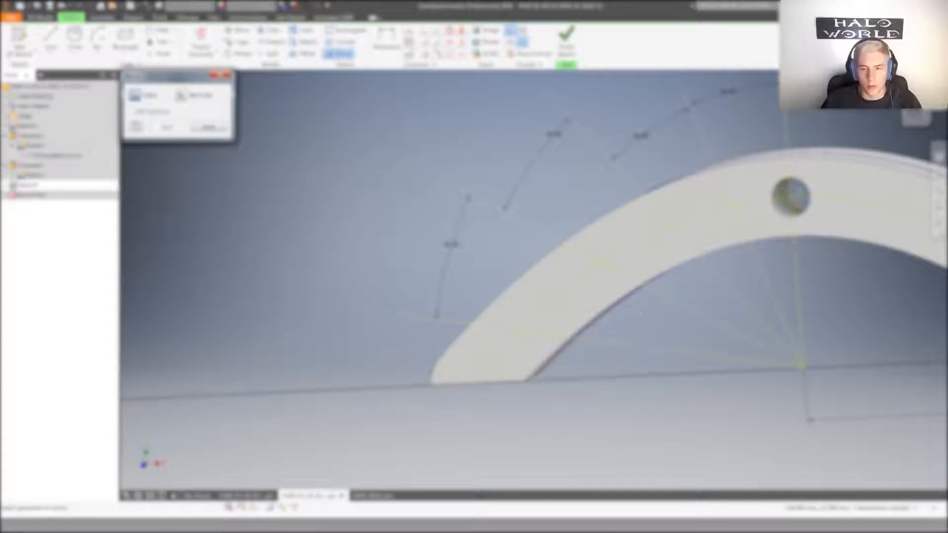
{"action": "left_click", "coordinate": [520, 329]}
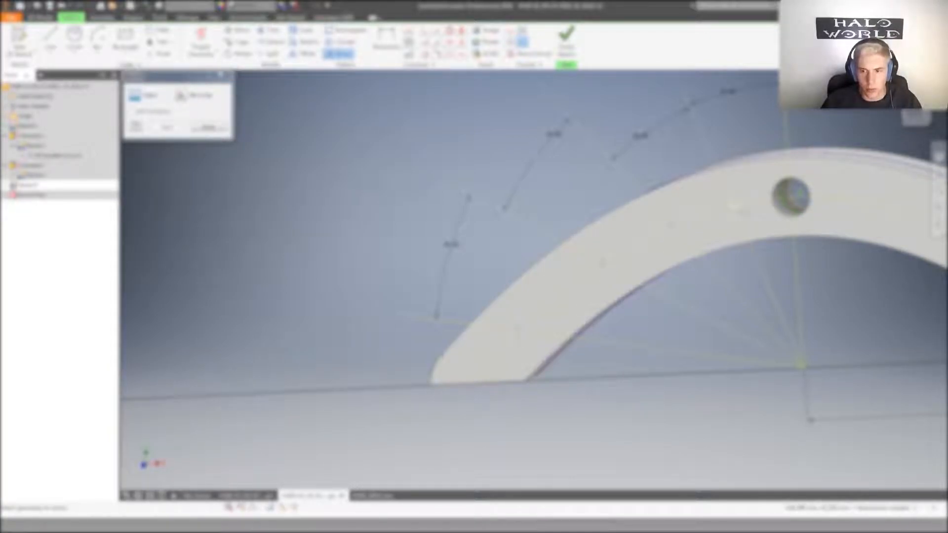
{"action": "middle_click_drag", "start_coordinate": [798, 299], "coordinate": [596, 323]}
{"action": "left_click", "coordinate": [187, 102]}
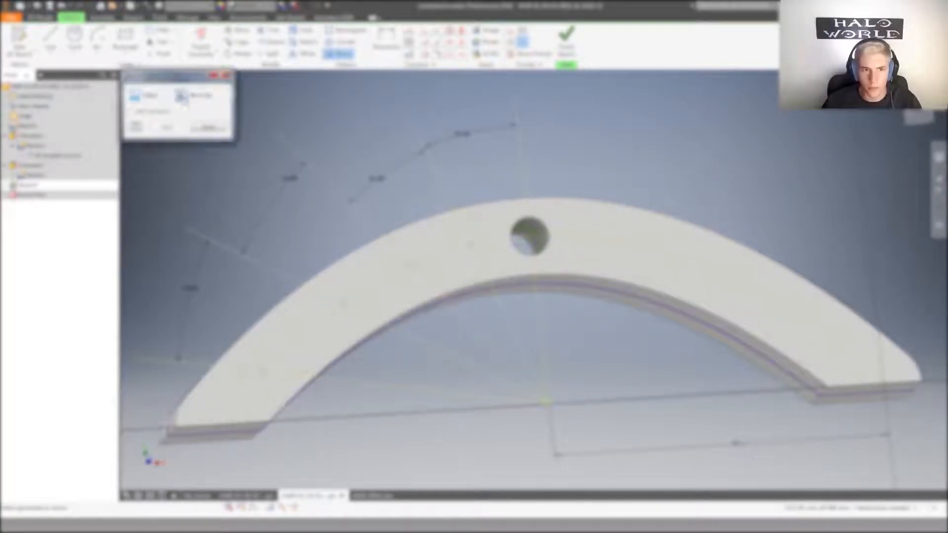
{"action": "left_click", "coordinate": [543, 324]}
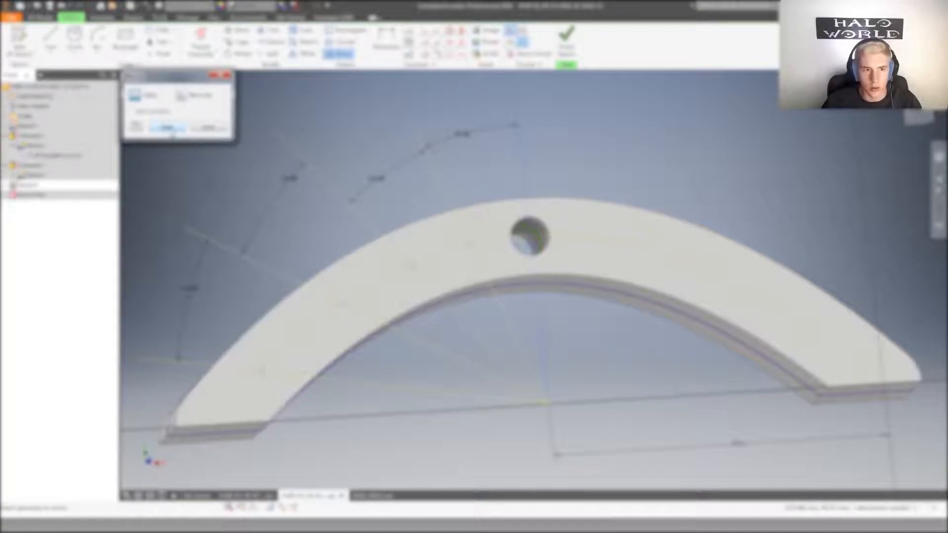
{"action": "left_click", "coordinate": [170, 130]}
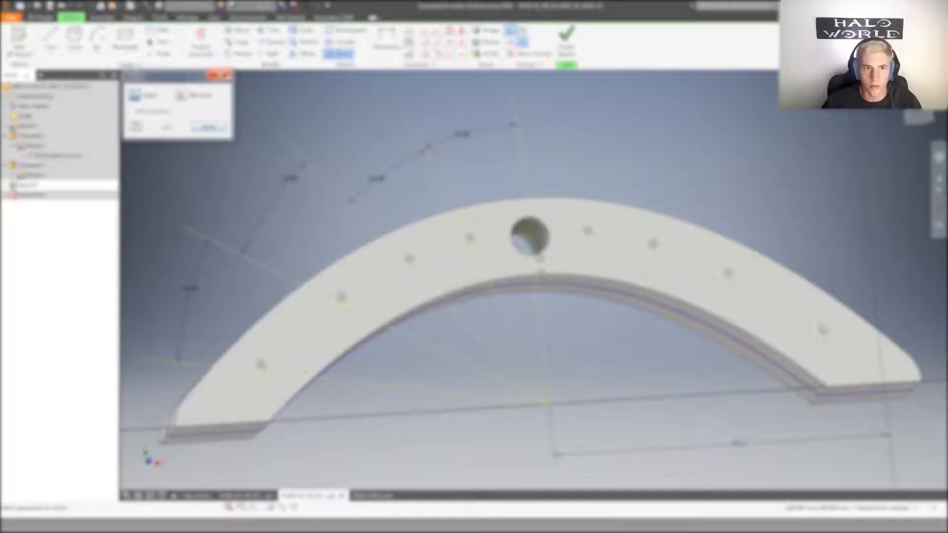
{"action": "left_click", "coordinate": [207, 129]}
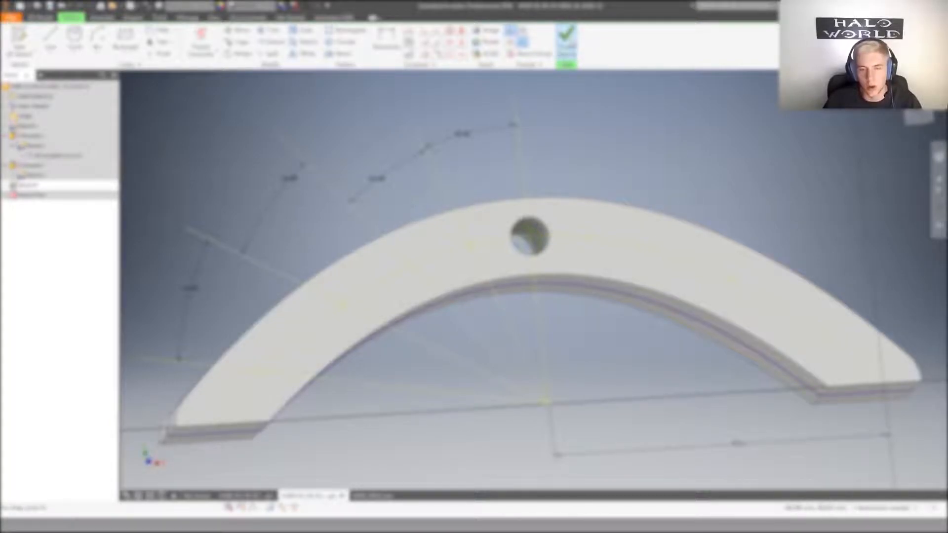
{"action": "left_click", "coordinate": [566, 45]}
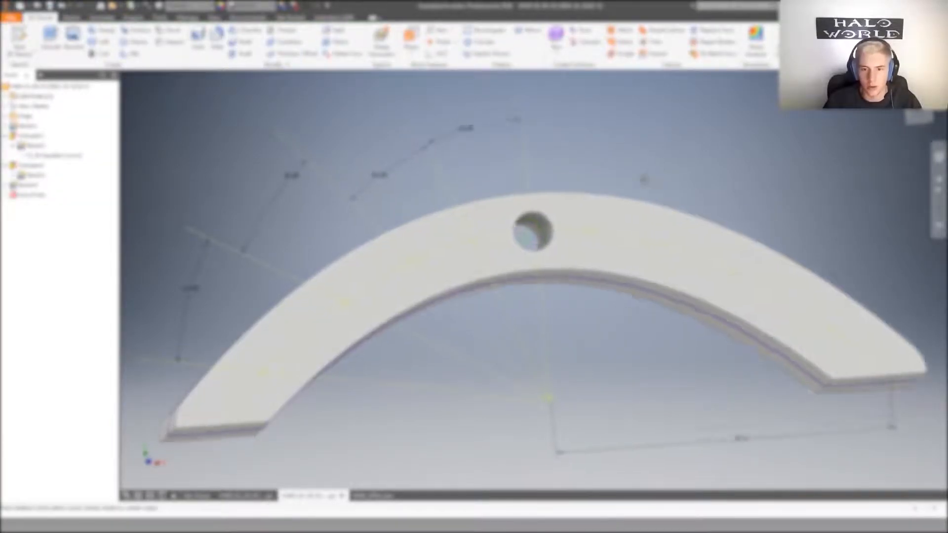
{"action": "middle_click_drag", "start_coordinate": [490, 332], "coordinate": [557, 302], "text": "shift"}
{"action": "middle_click_drag", "start_coordinate": [669, 242], "coordinate": [385, 157]}
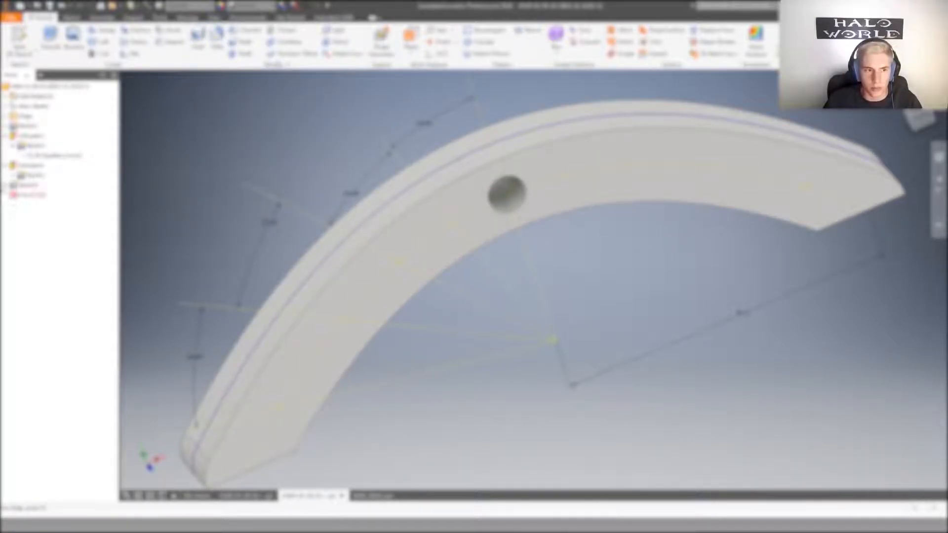
{"action": "left_click", "coordinate": [5, 185]}
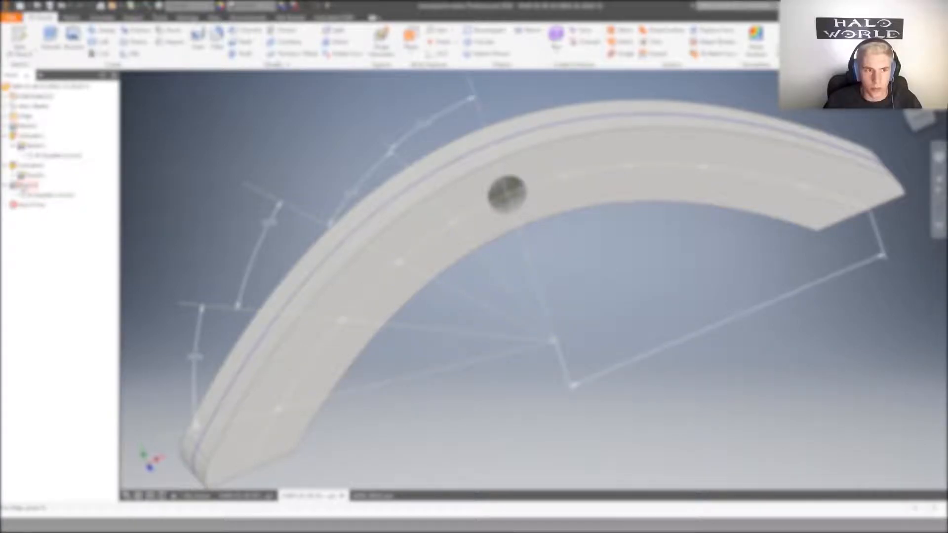
{"action": "double_click", "coordinate": [28, 185]}
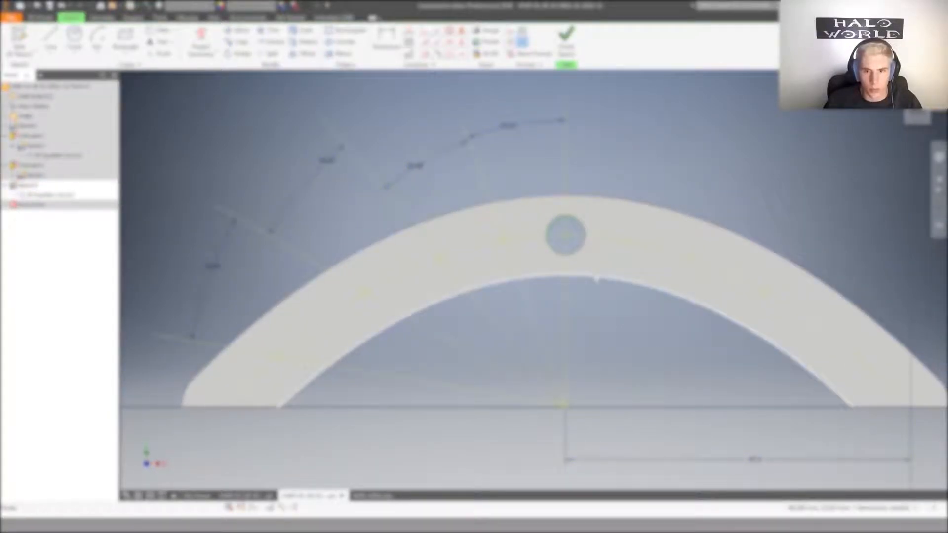
{"action": "key", "text": "e"}
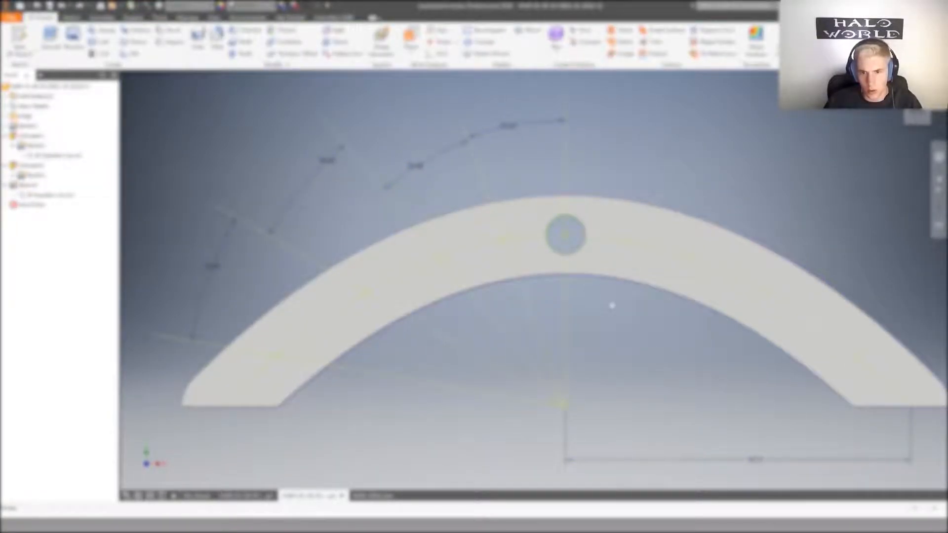
{"action": "key", "text": "ctrl+z"}
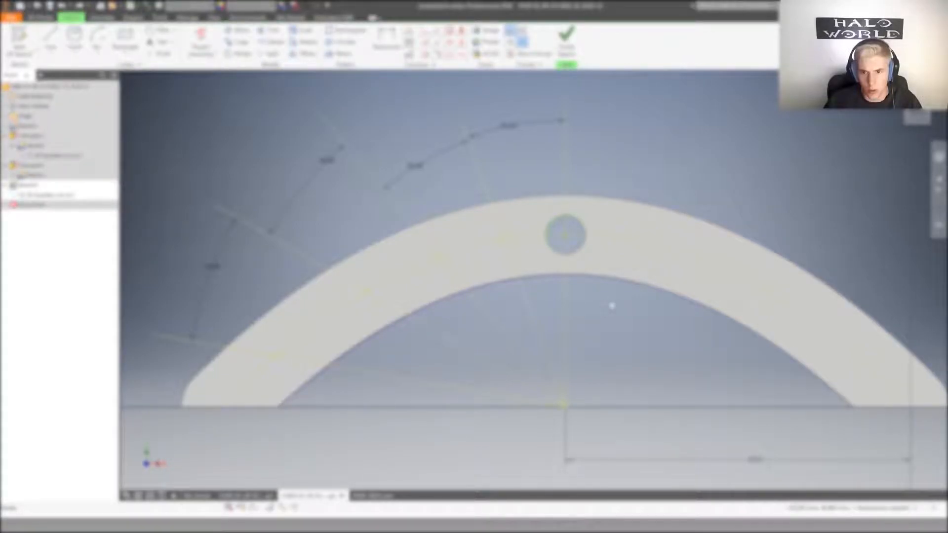
{"action": "left_click", "coordinate": [566, 41]}
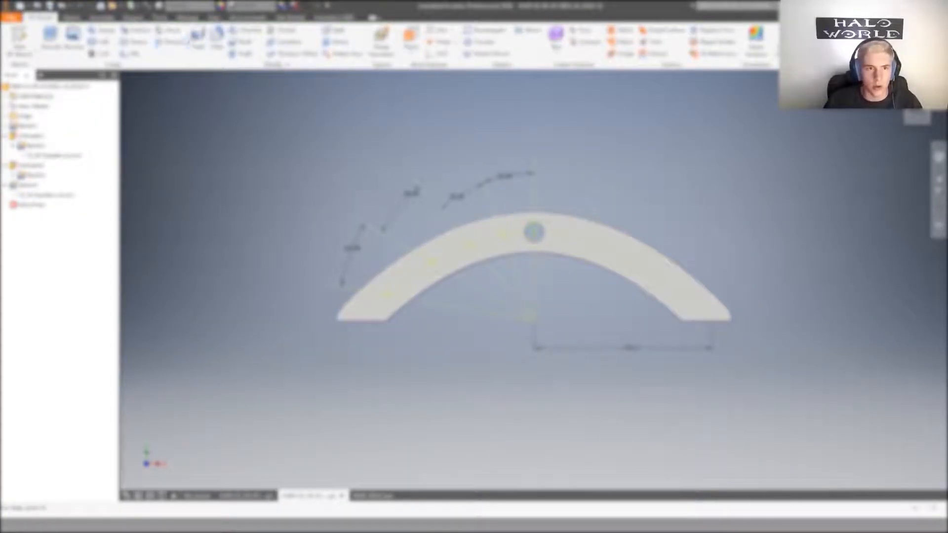
- Create through-all holes with diameter 5 at the four sketch points on the arch's left half
{"action": "left_click", "coordinate": [198, 42]}
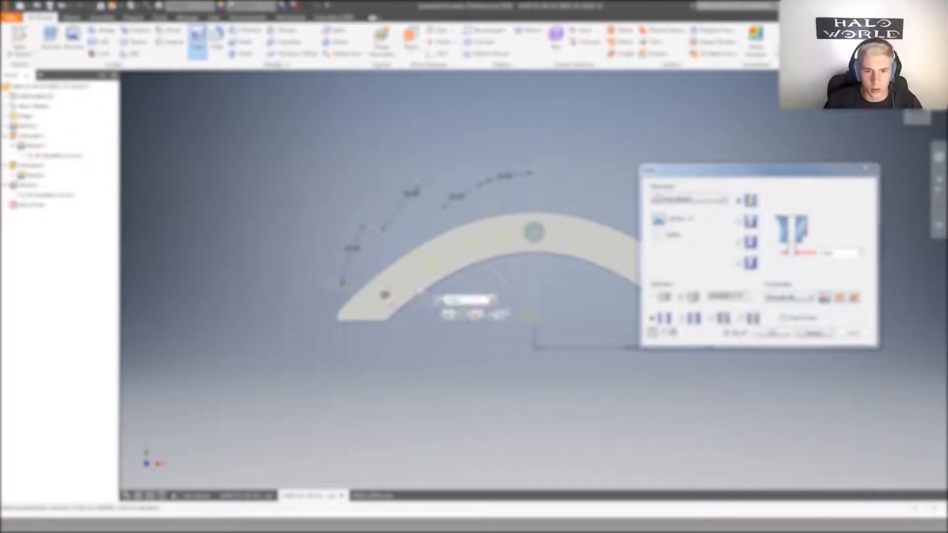
{"action": "left_click", "coordinate": [432, 262]}
{"action": "left_click", "coordinate": [470, 244]}
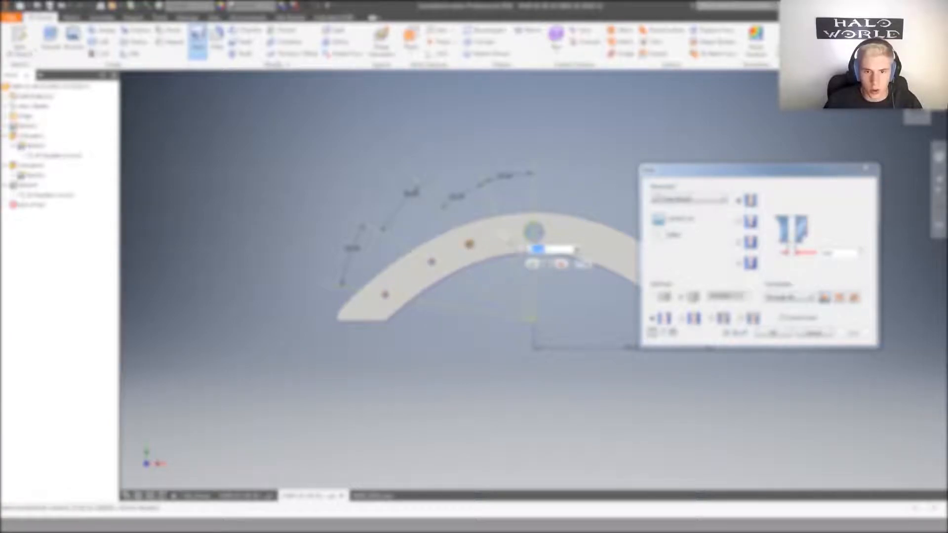
{"action": "left_click", "coordinate": [503, 235]}
{"action": "left_click_drag", "start_coordinate": [839, 256], "coordinate": [804, 256]}
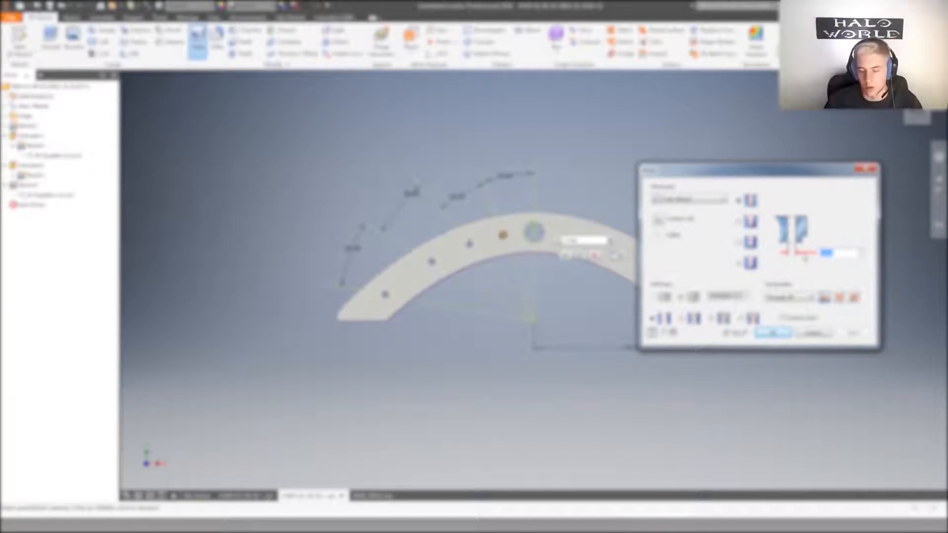
{"action": "type", "text": "5"}
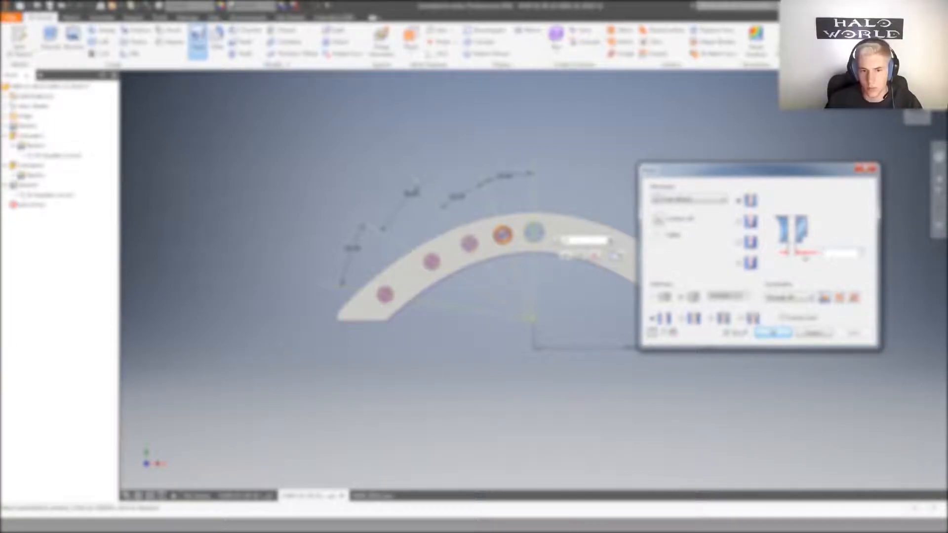
{"action": "key", "text": "Return"}
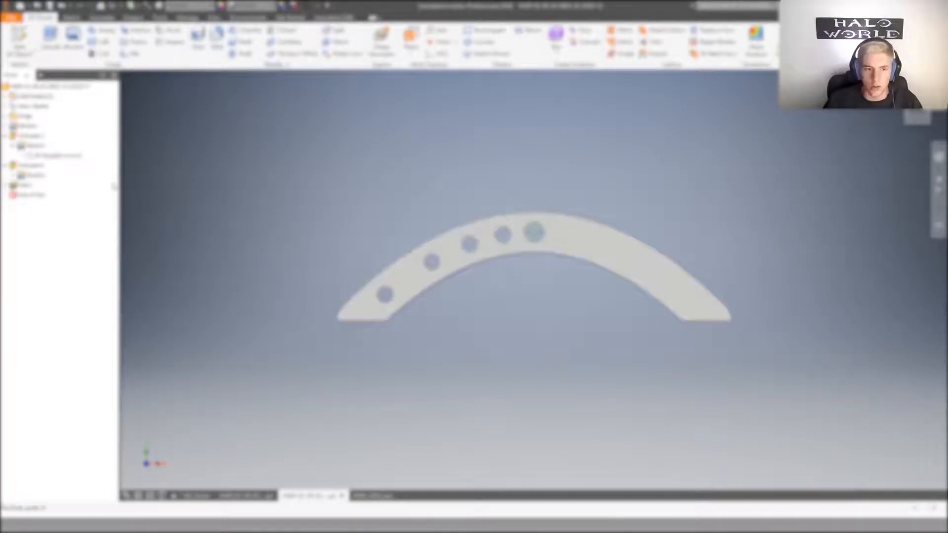
- Reopen the hole sketch and set the lowest angle between fan lines, near the left foot, to 15 degrees
{"action": "double_click", "coordinate": [35, 176]}
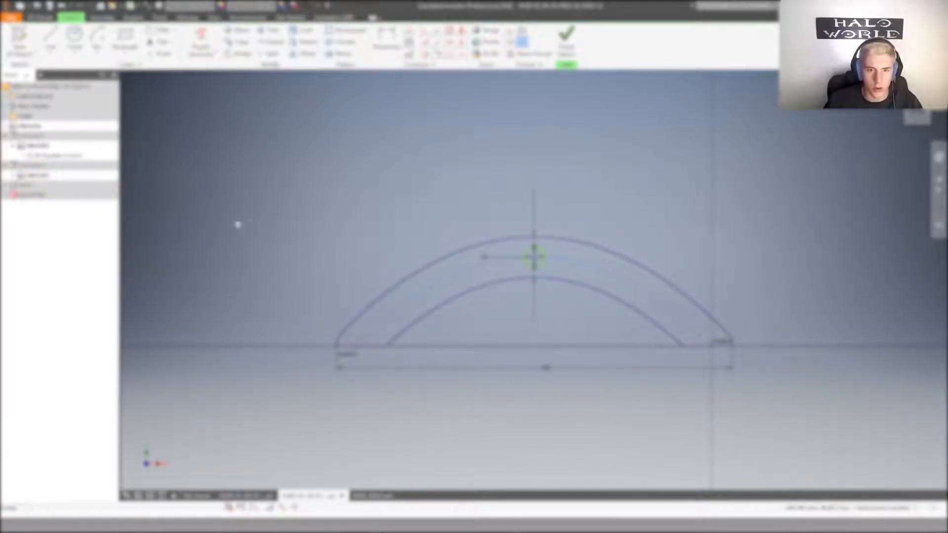
{"action": "left_click", "coordinate": [567, 42]}
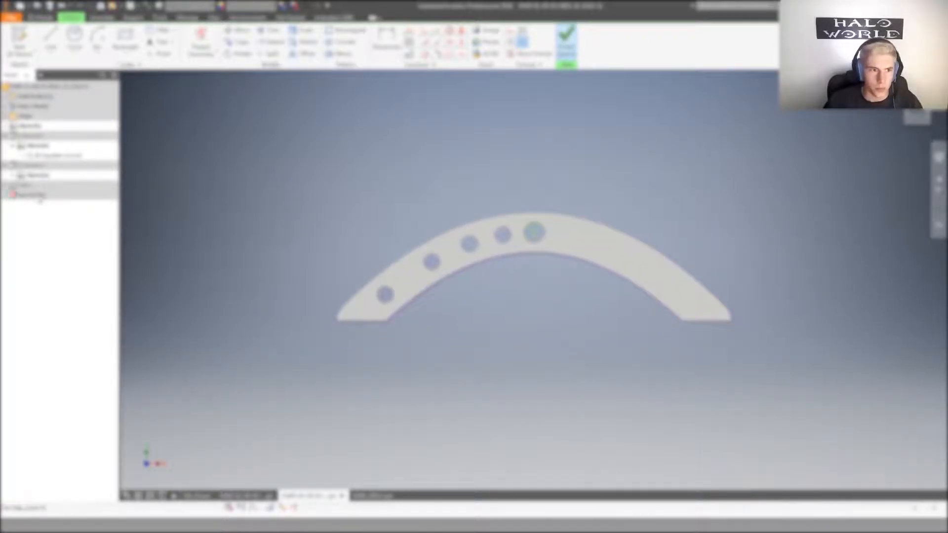
{"action": "left_click", "coordinate": [6, 186]}
{"action": "double_click", "coordinate": [34, 196]}
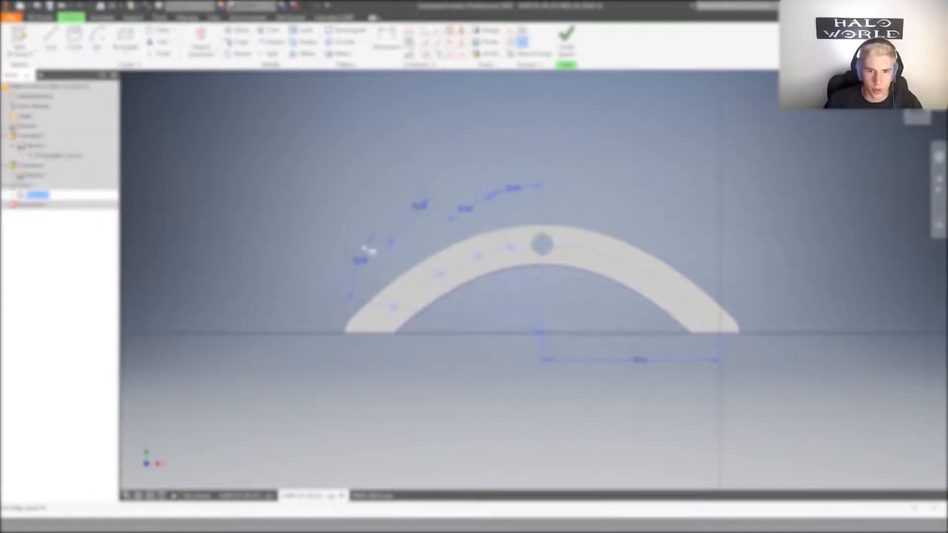
{"action": "double_click", "coordinate": [377, 275]}
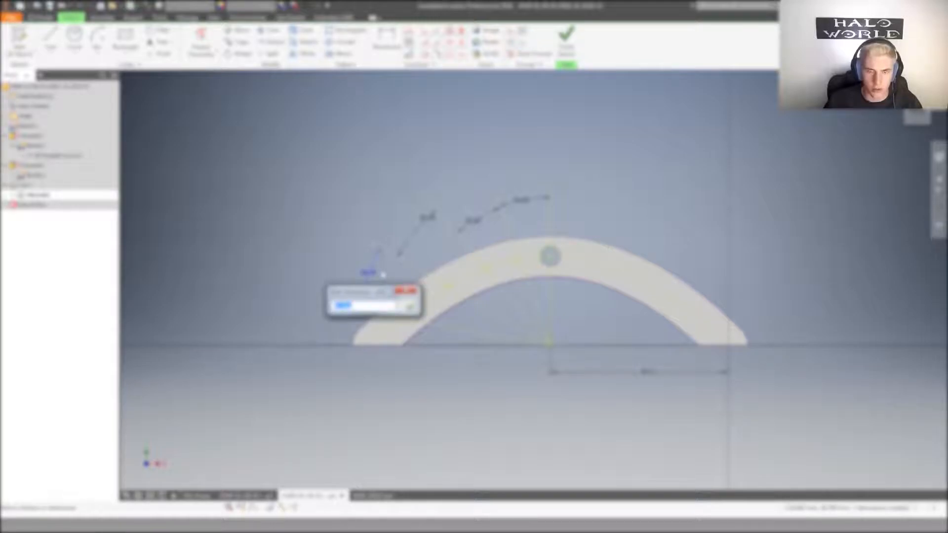
{"action": "type", "text": "15"}
{"action": "key", "text": "Return"}
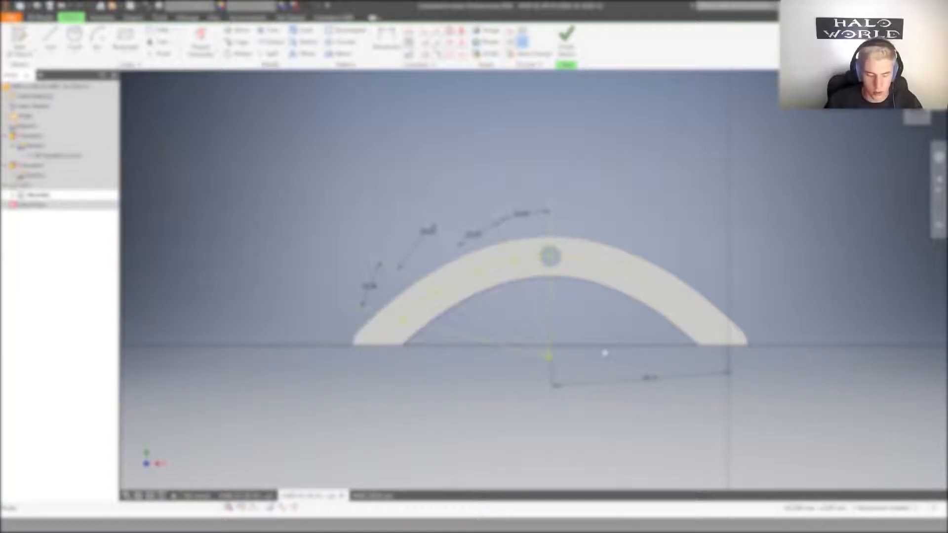
- Undo the angle change and try to dimension the fan lines' common point from the arch's right foot
{"action": "key", "text": "ctrl+z"}
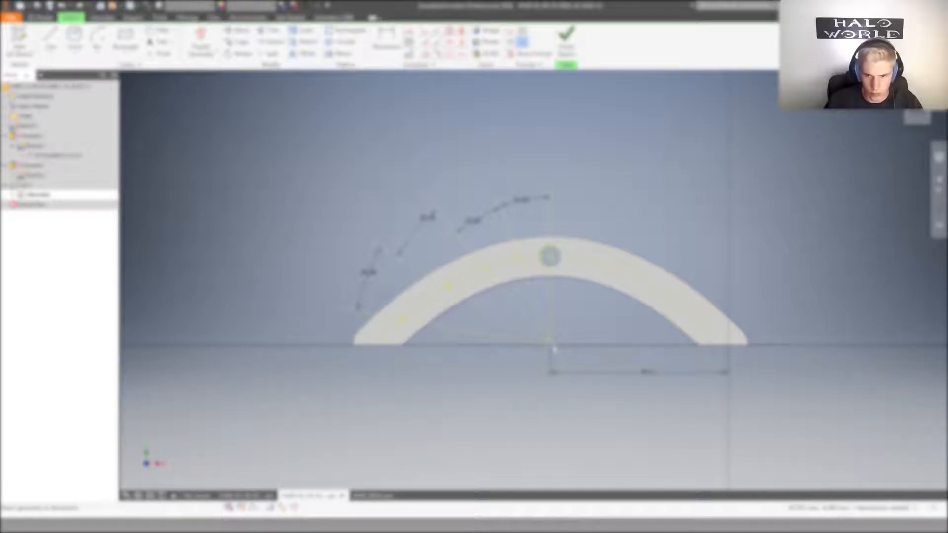
{"action": "key", "text": "d"}
{"action": "left_click", "coordinate": [731, 348]}
{"action": "key", "text": "Escape"}
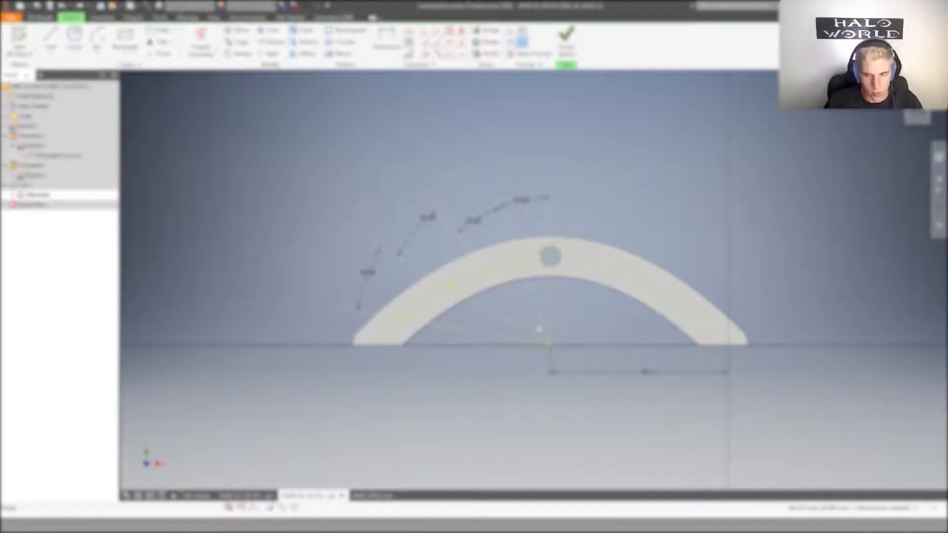
{"action": "left_click_drag", "start_coordinate": [539, 329], "coordinate": [553, 335]}
{"action": "key", "text": "d"}
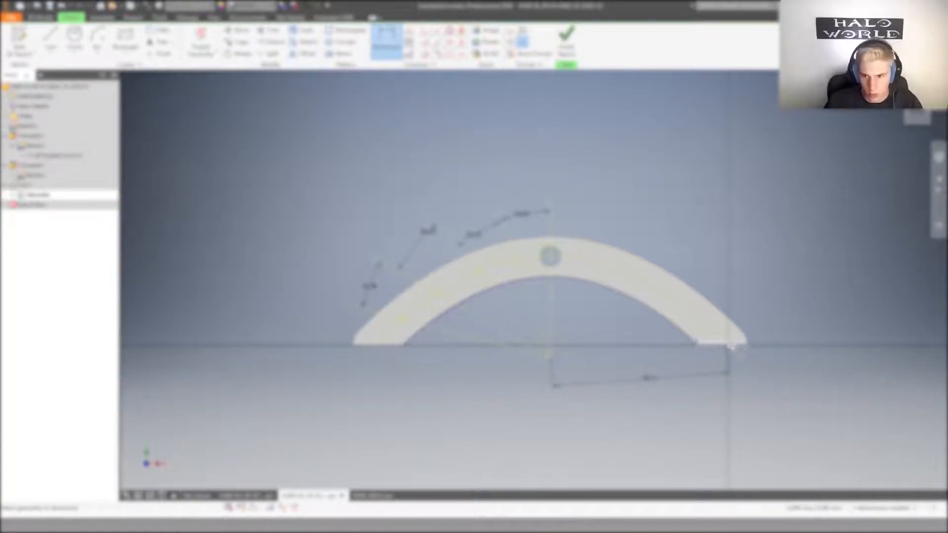
{"action": "key", "text": "ctrl+z"}
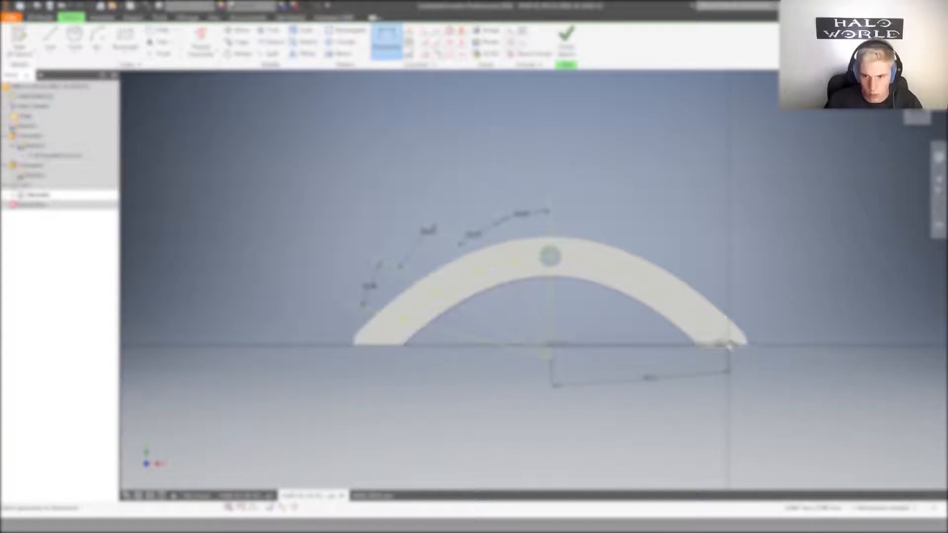
{"action": "left_click", "coordinate": [729, 348]}
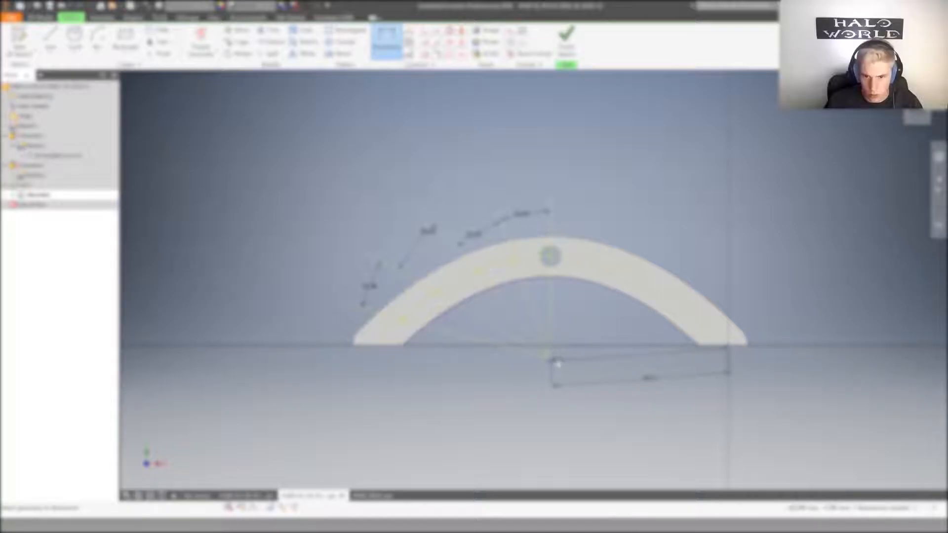
{"action": "left_click", "coordinate": [553, 360]}
{"action": "key", "text": "Escape"}
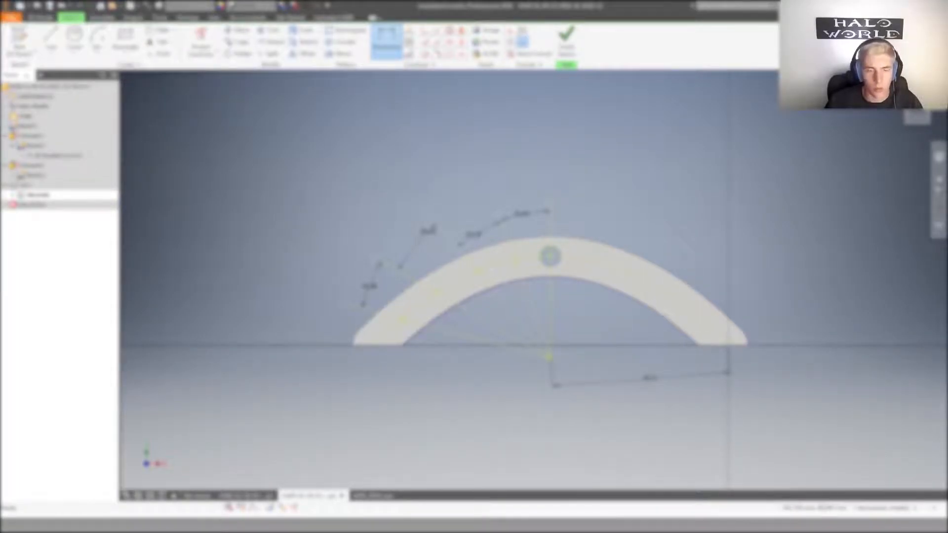
{"action": "key", "text": "Escape"}
- Dimension the fan lines' common point against the base edge of the arch's right foot
{"action": "scroll", "coordinate": [623, 344], "scroll_direction": "up", "scroll_amount": 5}
{"action": "scroll", "coordinate": [627, 343], "scroll_direction": "down", "scroll_amount": 5}
{"action": "middle_click_drag", "start_coordinate": [625, 345], "coordinate": [560, 324]}
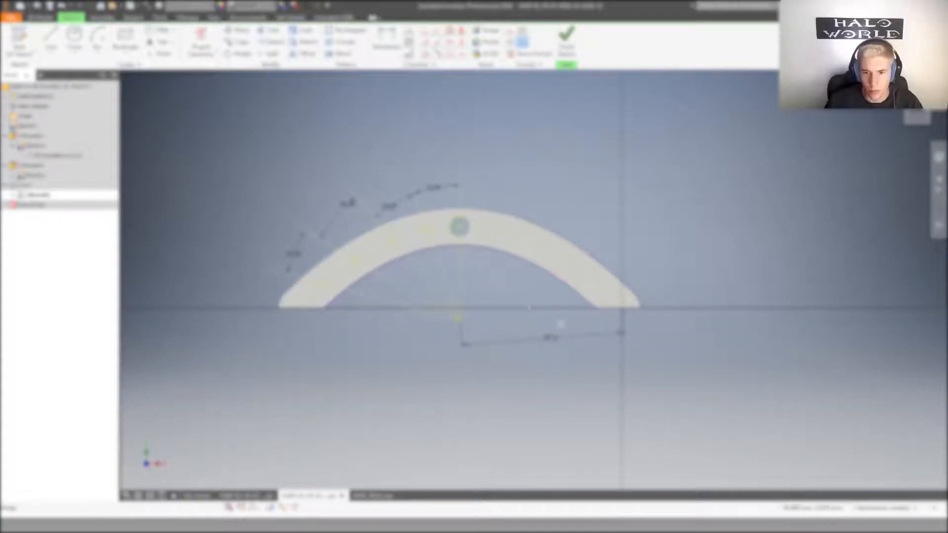
{"action": "key", "text": "d"}
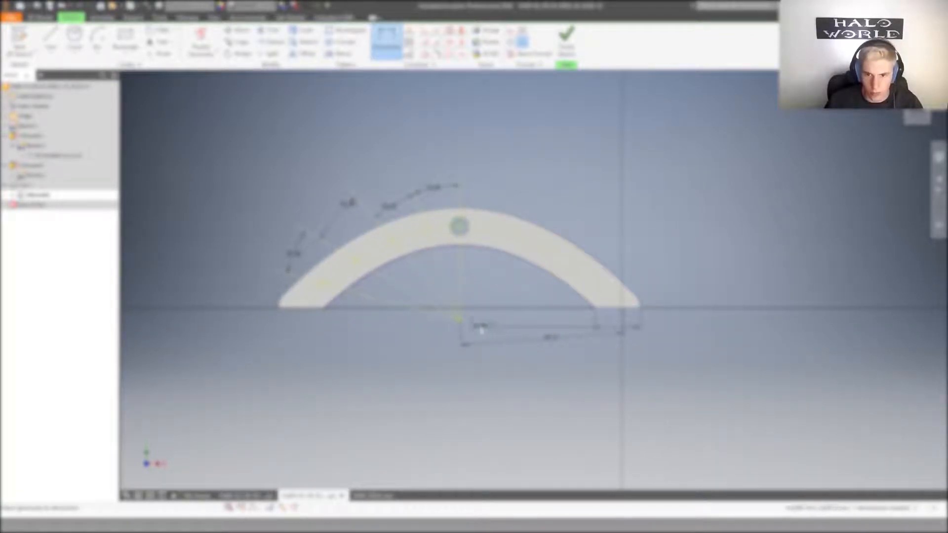
{"action": "left_click", "coordinate": [540, 321]}
{"action": "key", "text": "Return"}
{"action": "key", "text": "Escape"}
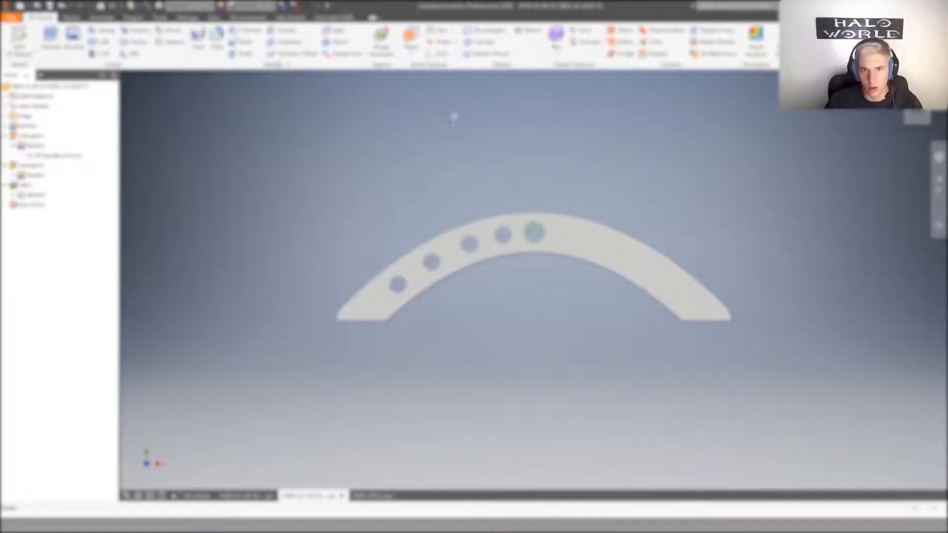
- Reopen the hole sketch and set the angle between the vertical centre line and the first fan line to 25 degrees
{"action": "double_click", "coordinate": [36, 196]}
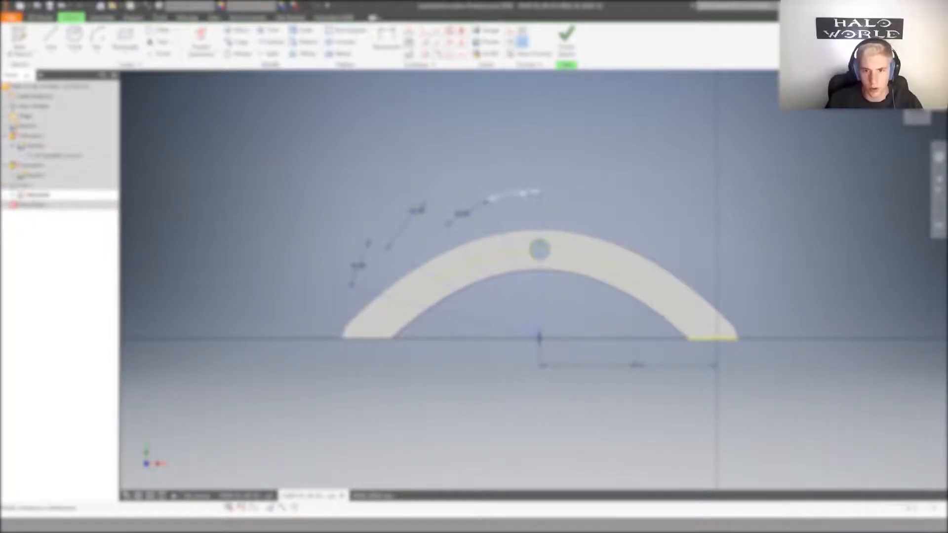
{"action": "double_click", "coordinate": [525, 196]}
{"action": "type", "text": "25"}
{"action": "key", "text": "Return"}
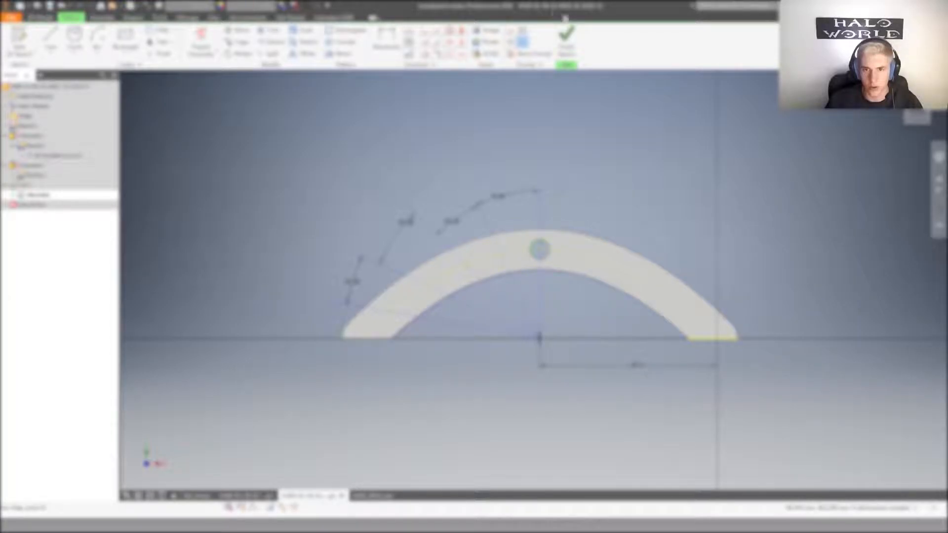
- Finish the hole sketch, make it visible and turn off the display of its dimensions
{"action": "left_click", "coordinate": [567, 39]}
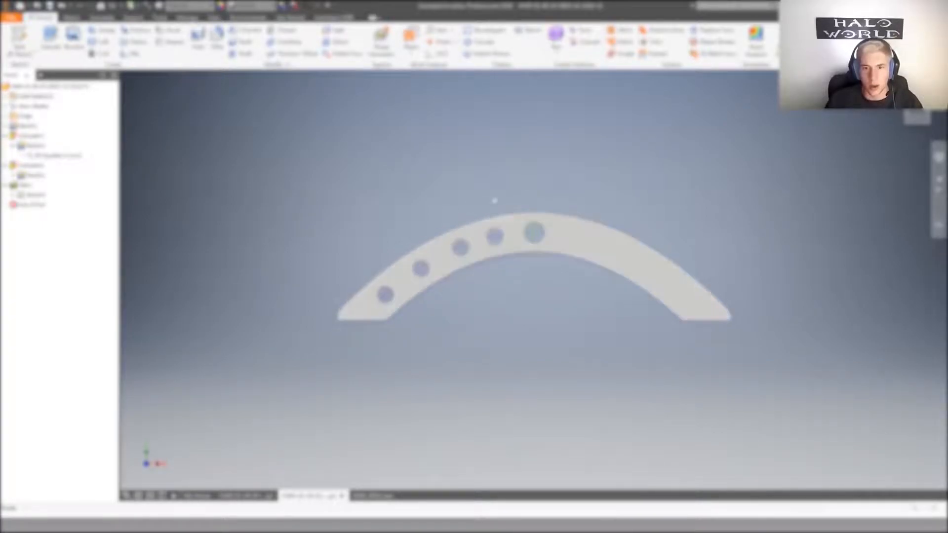
{"action": "right_click", "coordinate": [30, 195]}
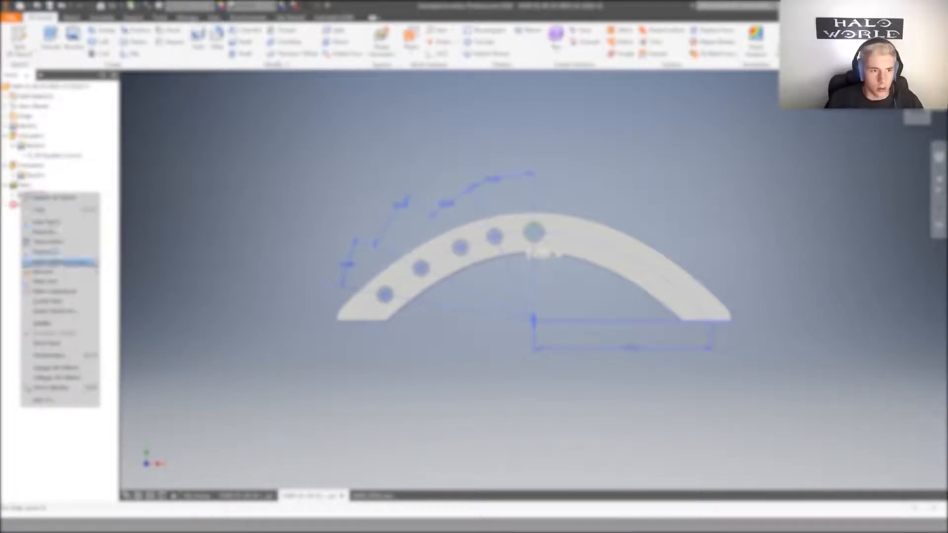
{"action": "left_click", "coordinate": [45, 324]}
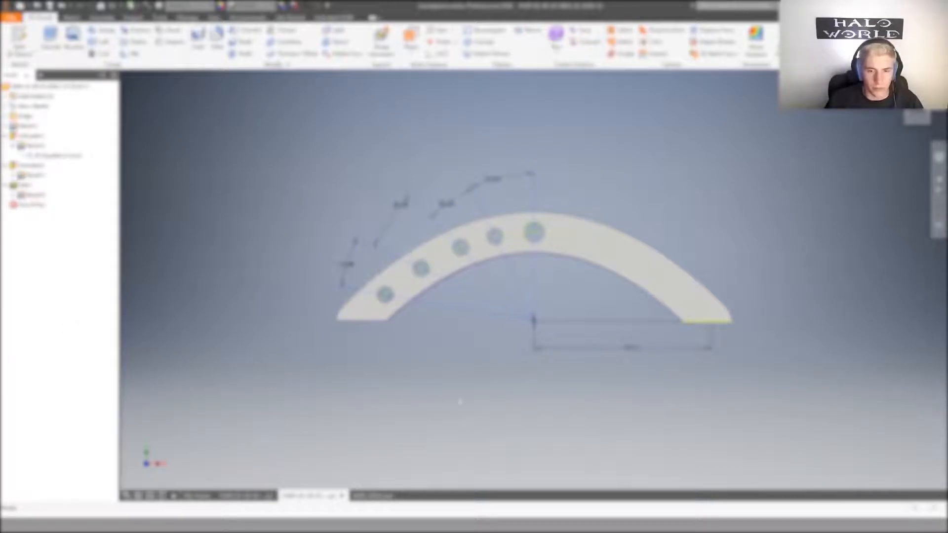
{"action": "right_click", "coordinate": [31, 196]}
{"action": "left_click", "coordinate": [74, 337]}
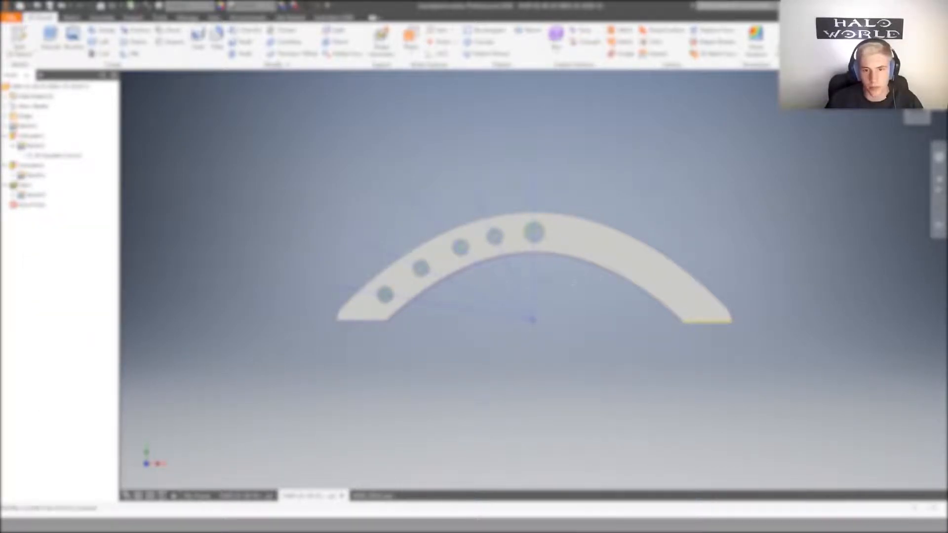
- Try to mirror the hole feature using the sketch's vertical centre line as the mirror plane
{"action": "middle_click_drag", "start_coordinate": [586, 274], "coordinate": [501, 280]}
{"action": "scroll", "coordinate": [402, 278], "scroll_direction": "up", "scroll_amount": 5}
{"action": "scroll", "coordinate": [403, 278], "scroll_direction": "down", "scroll_amount": 6}
{"action": "middle_click_drag", "start_coordinate": [405, 280], "coordinate": [486, 303]}
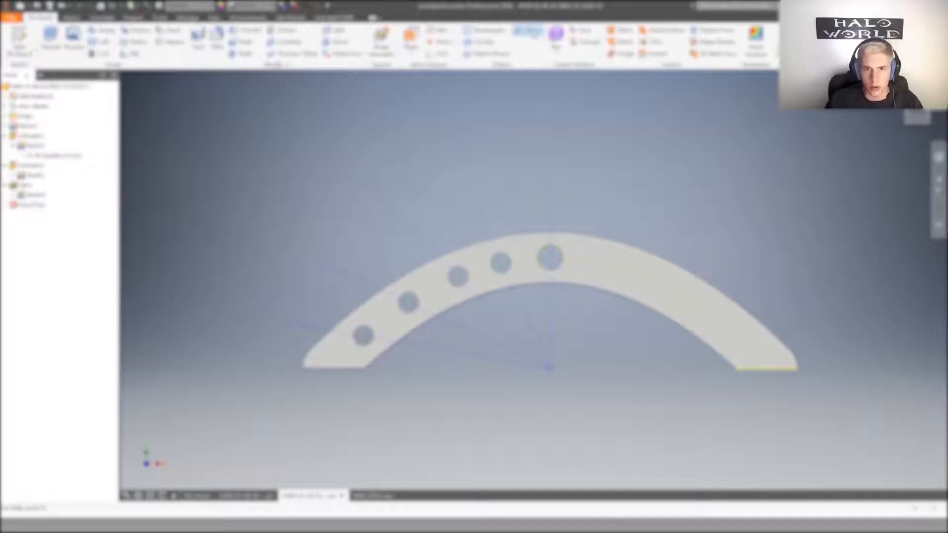
{"action": "left_click", "coordinate": [536, 34]}
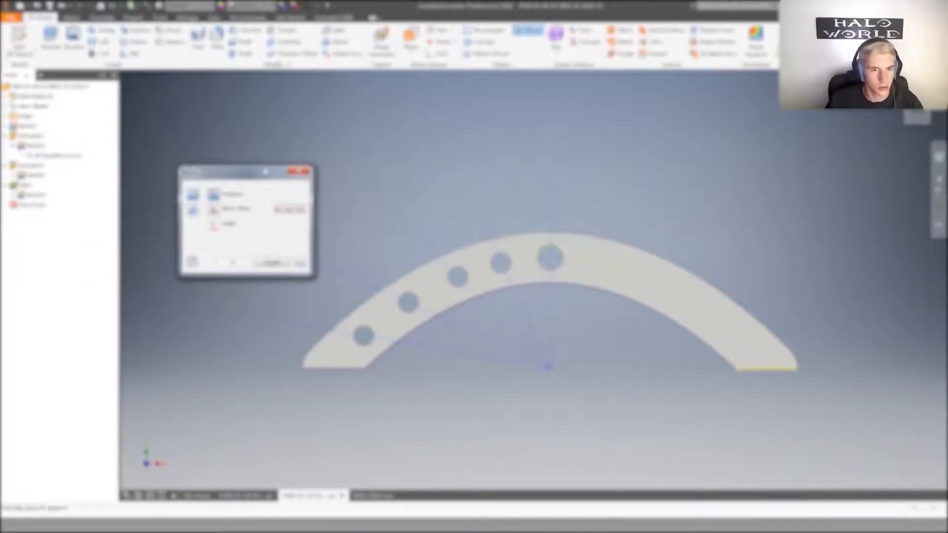
{"action": "left_click", "coordinate": [25, 186]}
{"action": "left_click", "coordinate": [213, 211]}
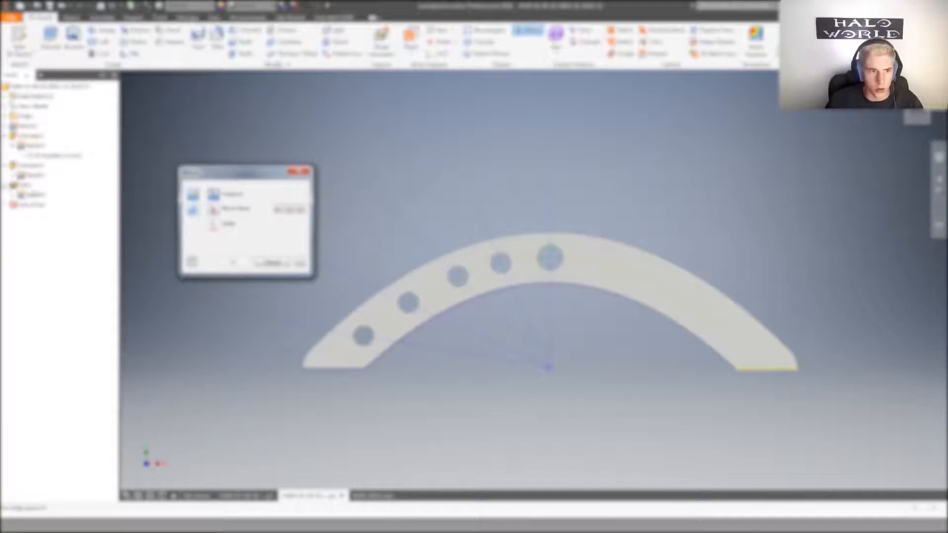
{"action": "left_click", "coordinate": [25, 185]}
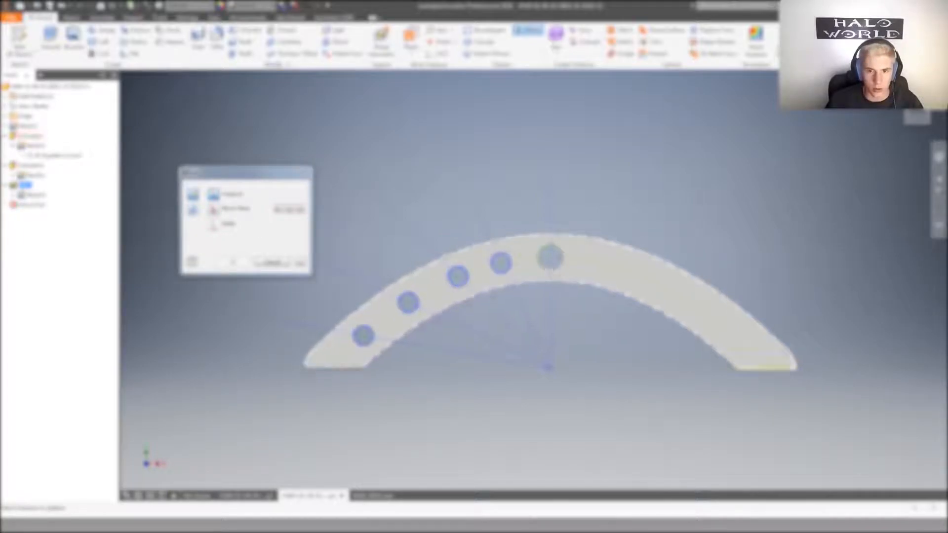
{"action": "left_click", "coordinate": [214, 210]}
{"action": "left_click", "coordinate": [552, 306]}
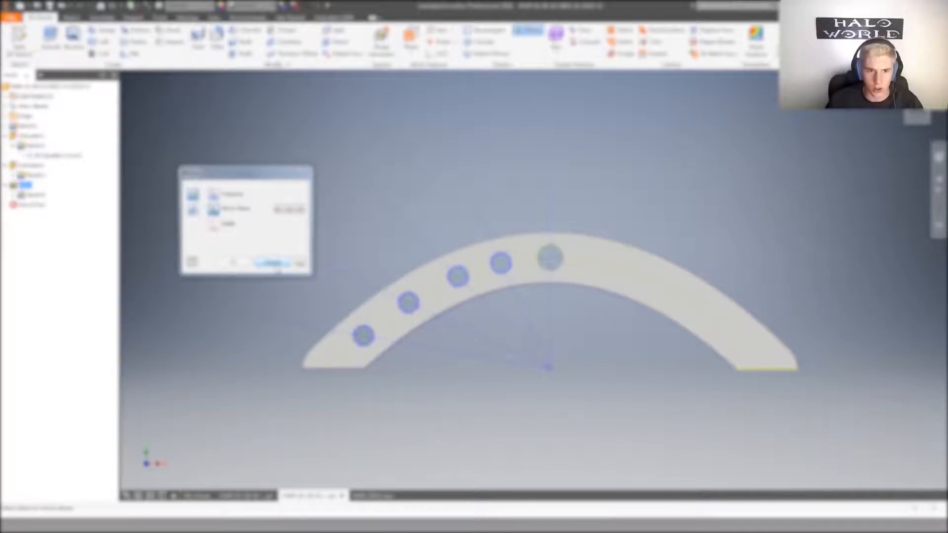
{"action": "left_click", "coordinate": [273, 263]}
{"action": "middle_click_drag", "start_coordinate": [685, 360], "coordinate": [625, 359], "text": "shift"}
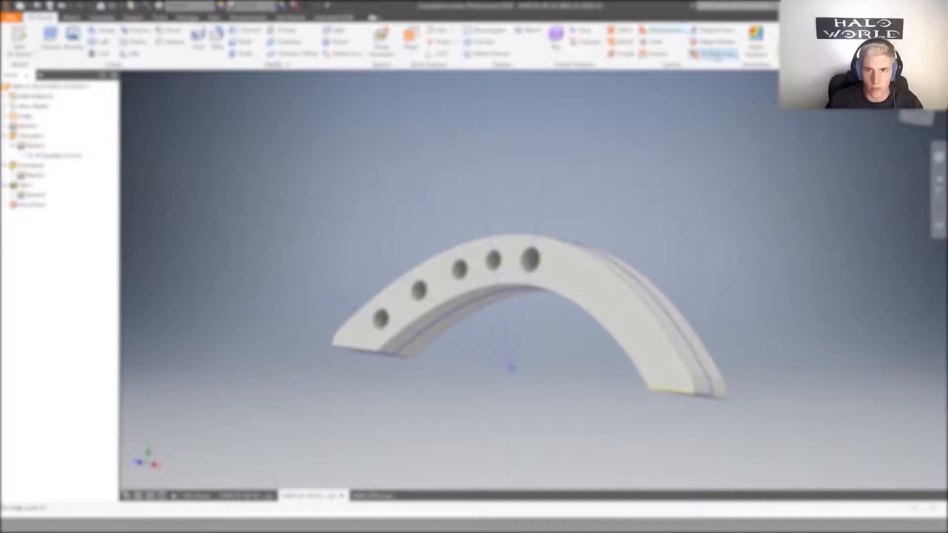
{"action": "left_click", "coordinate": [410, 39]}
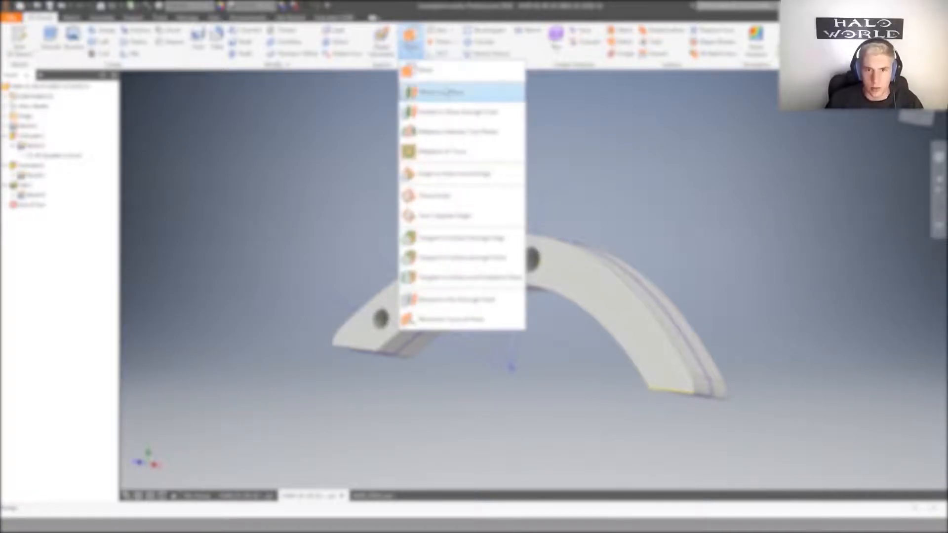
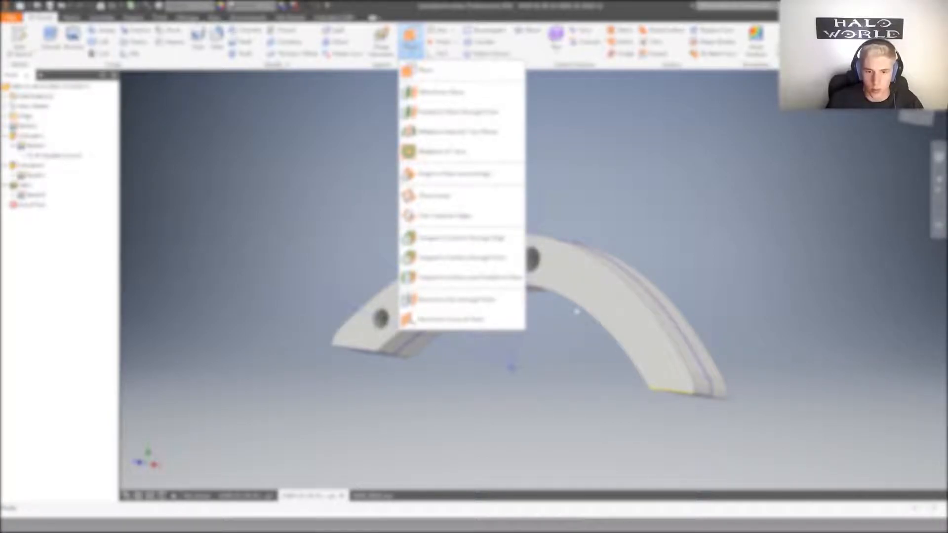
{"action": "left_click", "coordinate": [577, 312]}
{"action": "middle_click_drag", "start_coordinate": [565, 333], "coordinate": [568, 360], "text": "shift"}
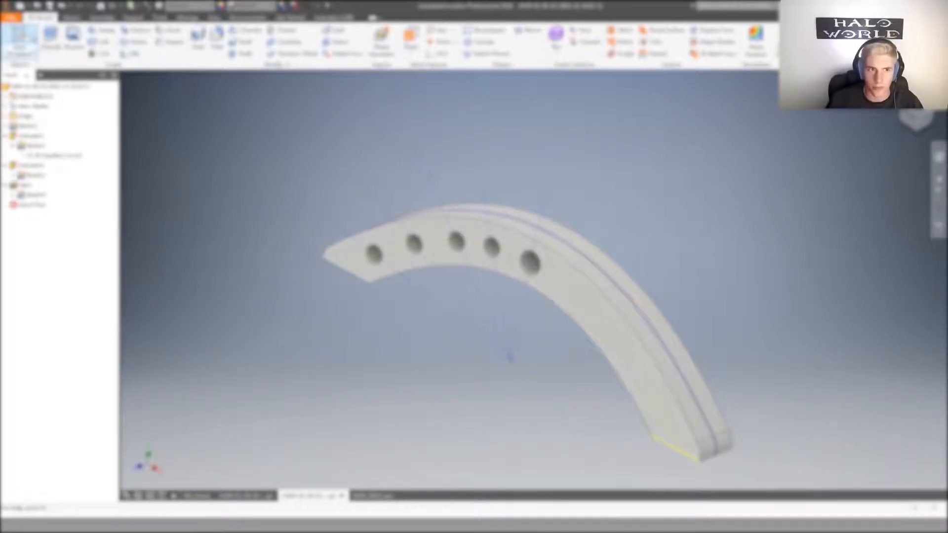
- Start a 3D sketch and try to draw a line upward from the fan lines' common point
{"action": "left_click", "coordinate": [20, 55]}
{"action": "left_click", "coordinate": [36, 90]}
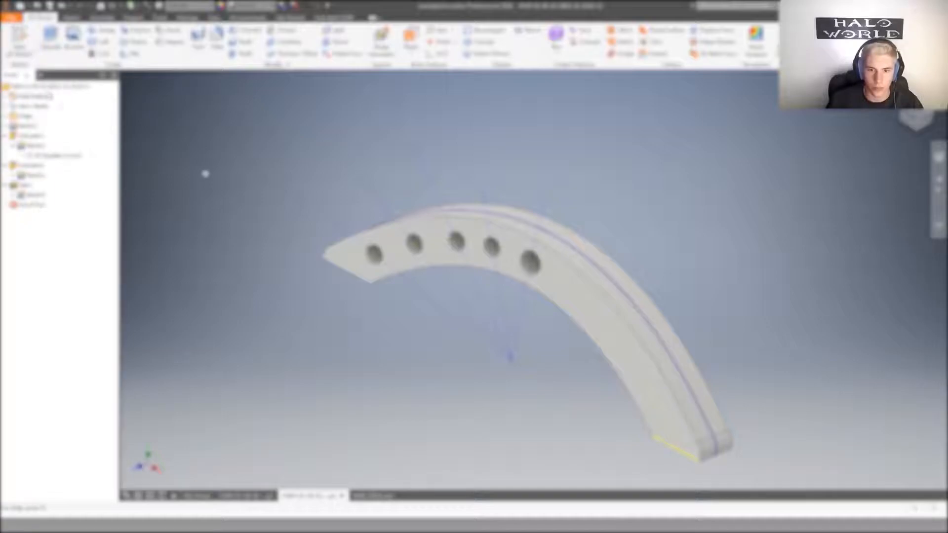
{"action": "mouse_move", "coordinate": [561, 349]}
{"action": "middle_mouse_down", "text": "shift"}
{"action": "mouse_move", "coordinate": [540, 347]}
{"action": "mouse_move", "coordinate": [530, 328]}
{"action": "middle_mouse_up", "text": "shift"}
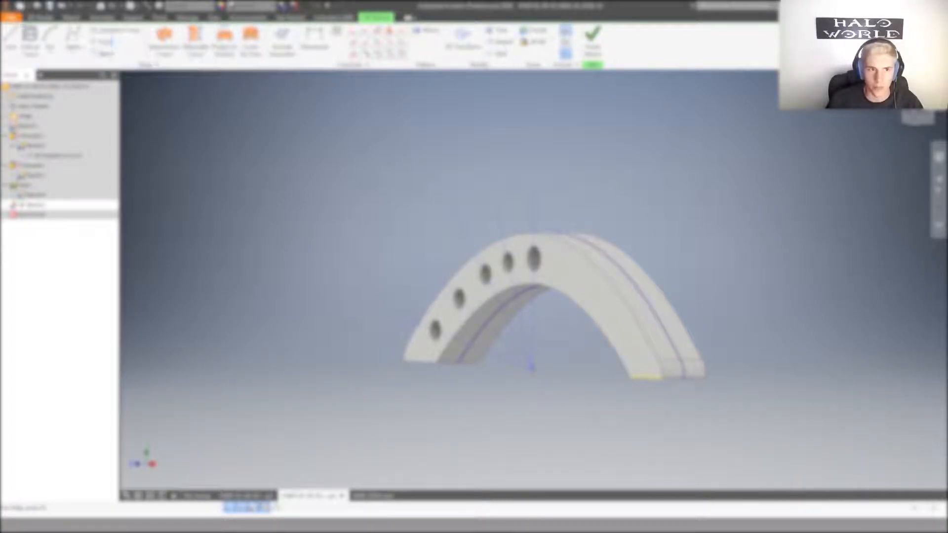
{"action": "left_click", "coordinate": [10, 37]}
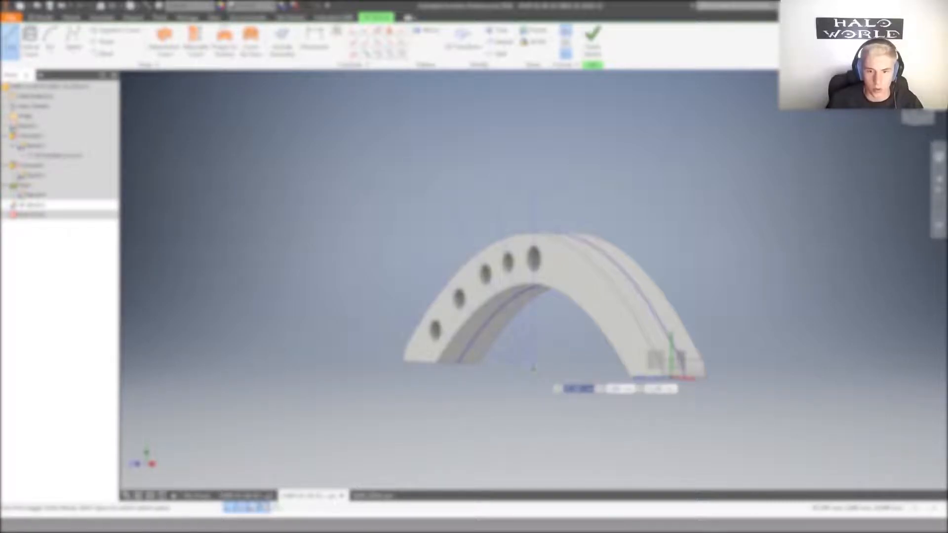
{"action": "middle_click_drag", "start_coordinate": [544, 370], "coordinate": [520, 382], "text": "shift"}
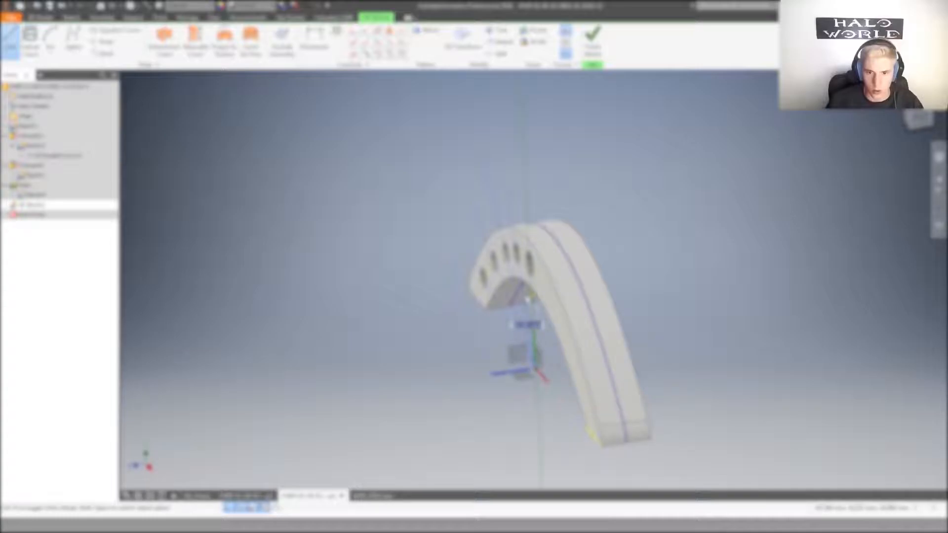
{"action": "left_click", "coordinate": [529, 298]}
{"action": "key", "text": "Escape"}
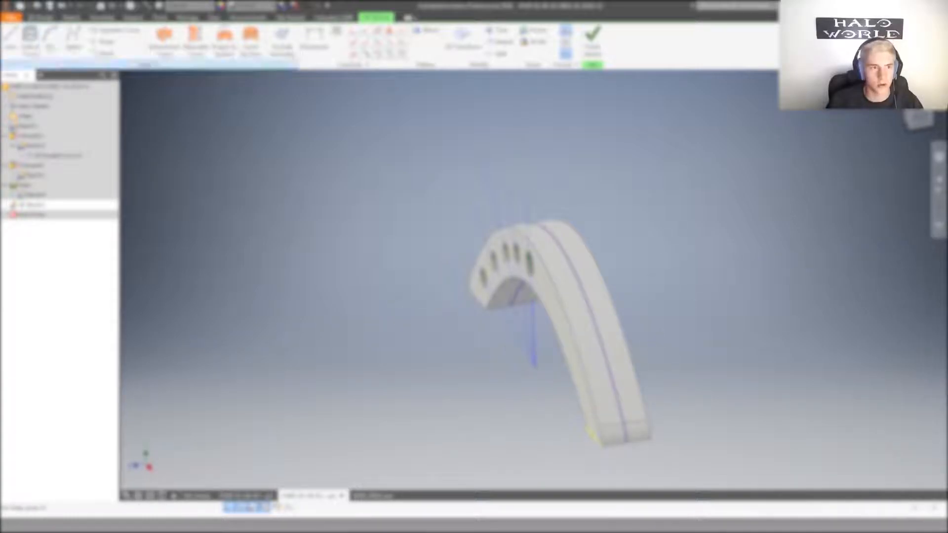
{"action": "left_click", "coordinate": [592, 37]}
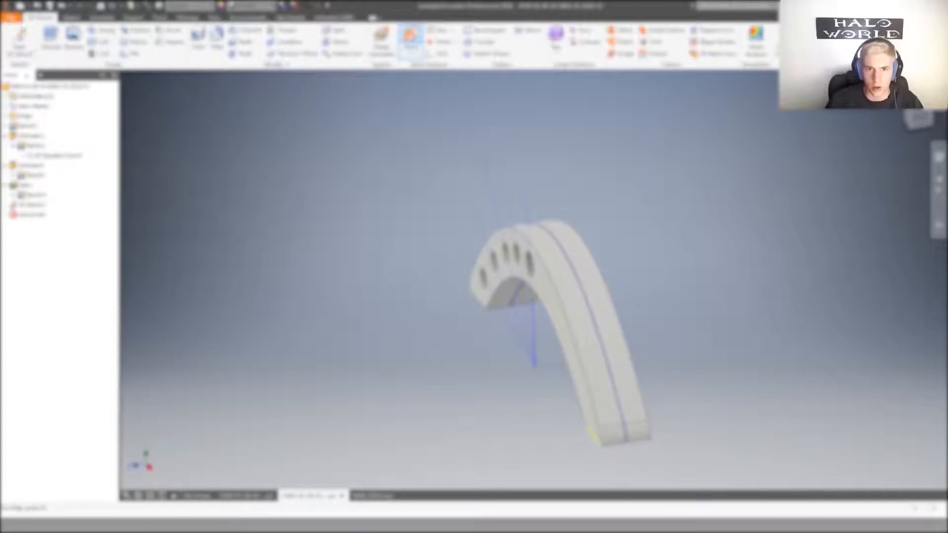
- Create a work plane through the hole sketch's vertical centre line, crossing the middle of the arch
{"action": "left_click", "coordinate": [410, 37]}
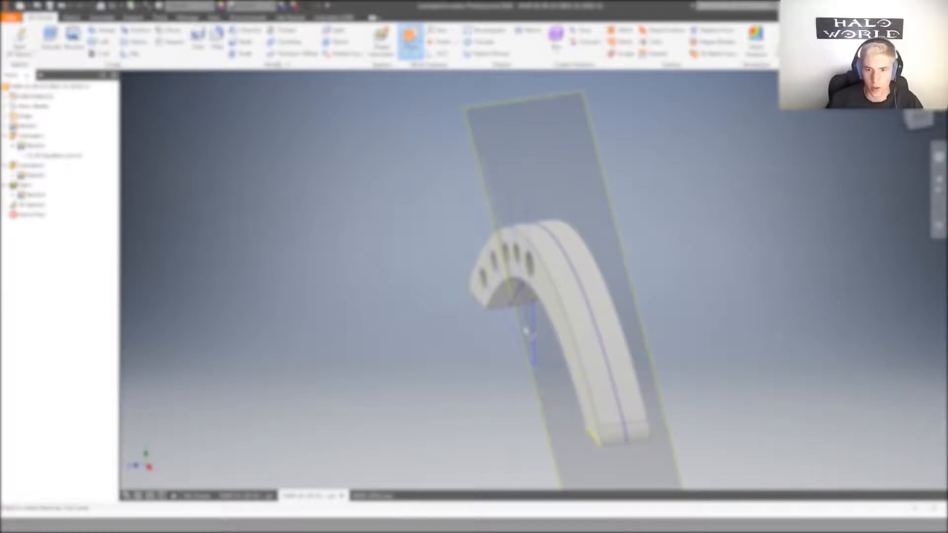
{"action": "left_click", "coordinate": [539, 327]}
{"action": "left_click", "coordinate": [539, 329]}
{"action": "middle_click_drag", "start_coordinate": [354, 347], "coordinate": [556, 362], "text": "shift"}
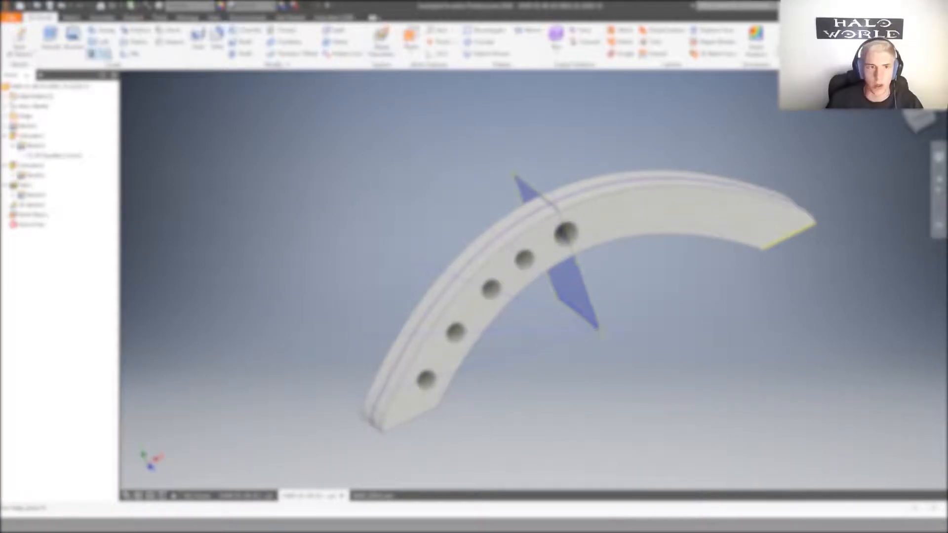
- Mirror the hole feature about the new work plane onto the other half of the arch
{"action": "left_click", "coordinate": [538, 34]}
{"action": "left_click", "coordinate": [24, 185]}
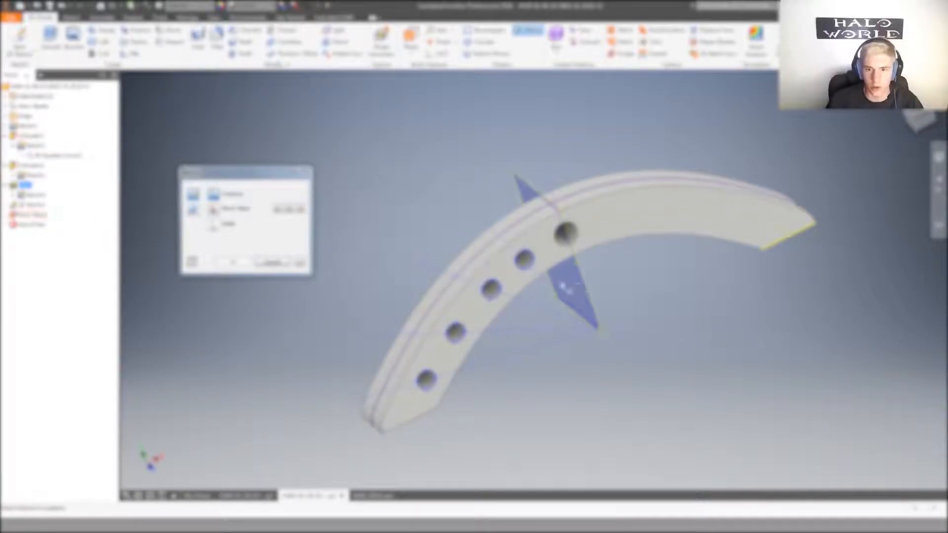
{"action": "left_click", "coordinate": [217, 211]}
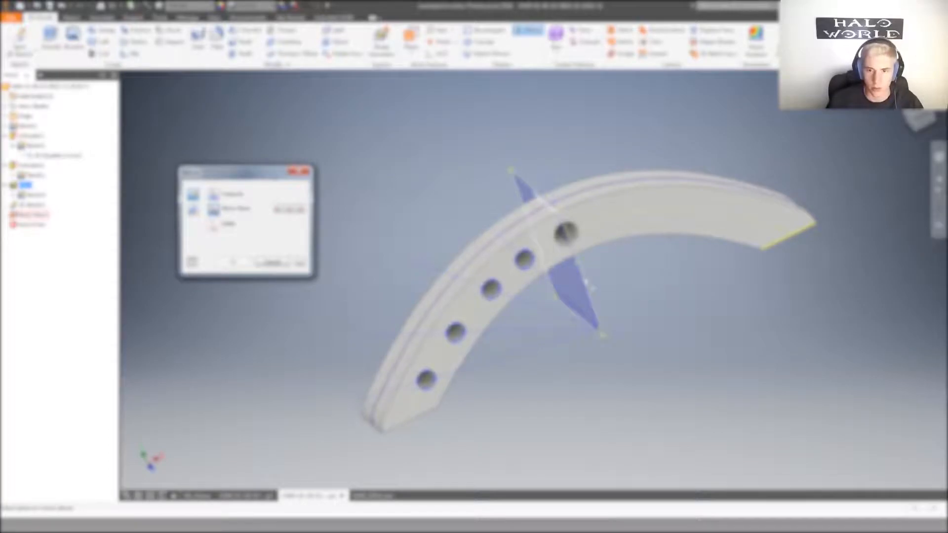
{"action": "left_click", "coordinate": [584, 281]}
{"action": "middle_click_drag", "start_coordinate": [785, 320], "coordinate": [751, 334], "text": "shift"}
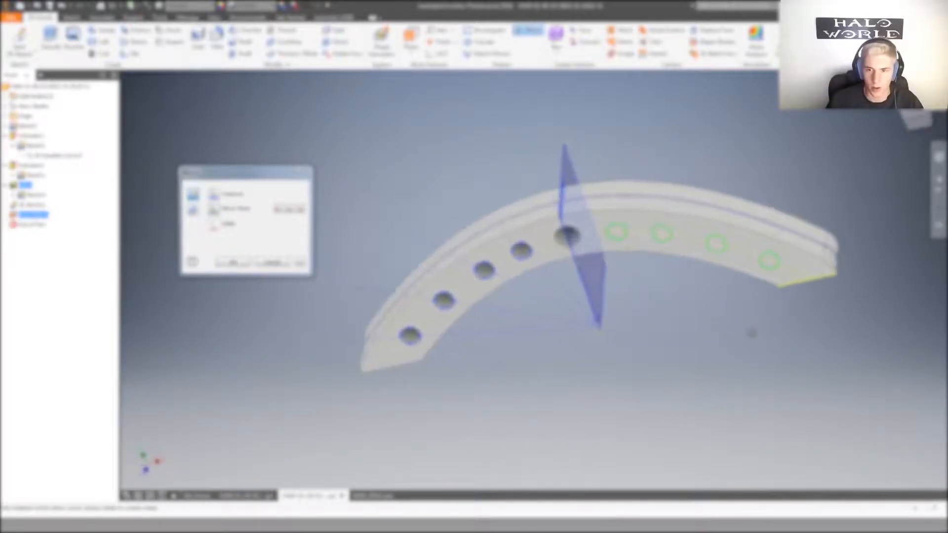
{"action": "left_click", "coordinate": [244, 263]}
{"action": "middle_click_drag", "start_coordinate": [682, 398], "coordinate": [719, 387], "text": "shift"}
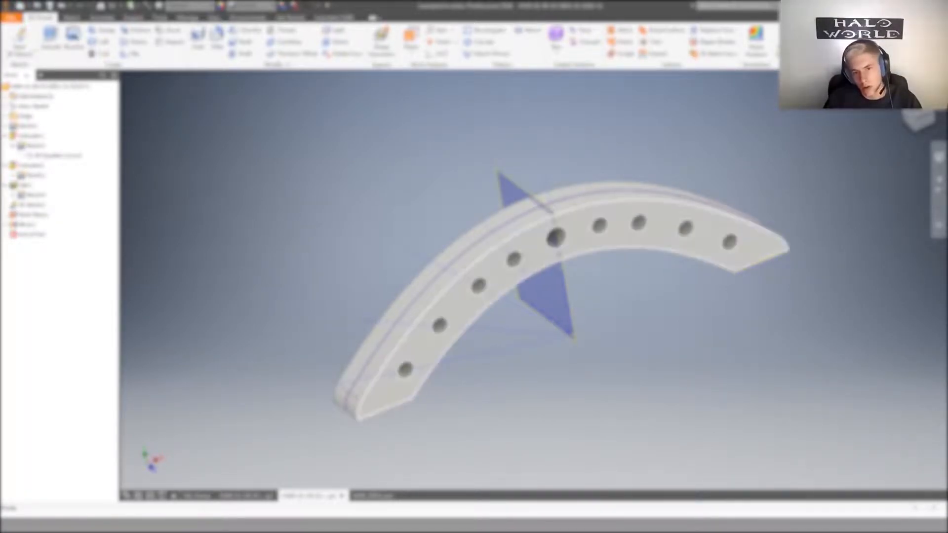
{"action": "left_click", "coordinate": [548, 268]}
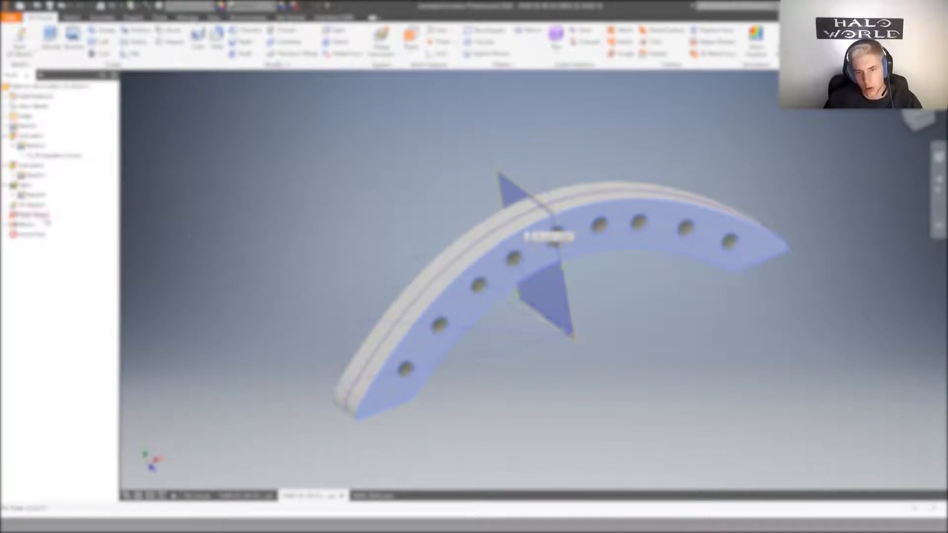
{"action": "left_click", "coordinate": [21, 39]}
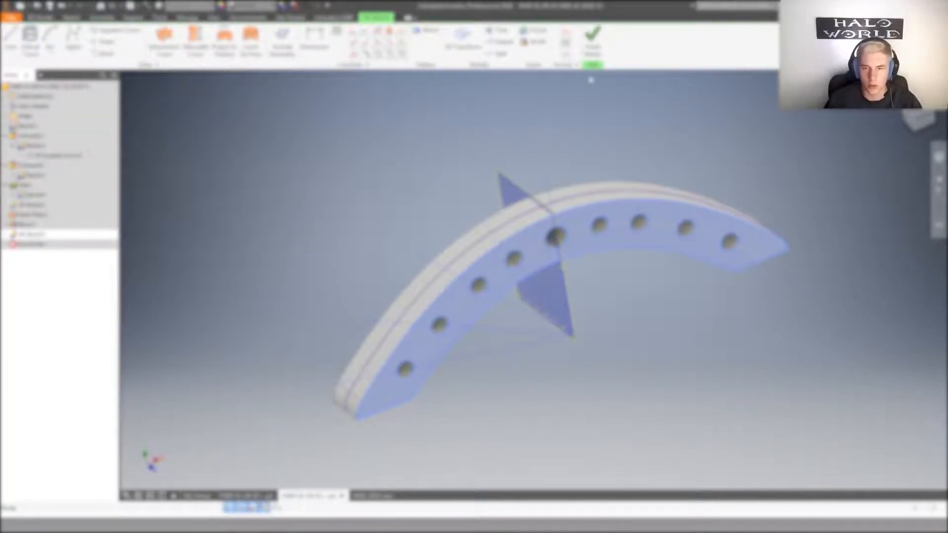
{"action": "middle_click_drag", "start_coordinate": [615, 274], "coordinate": [573, 261], "text": "shift"}
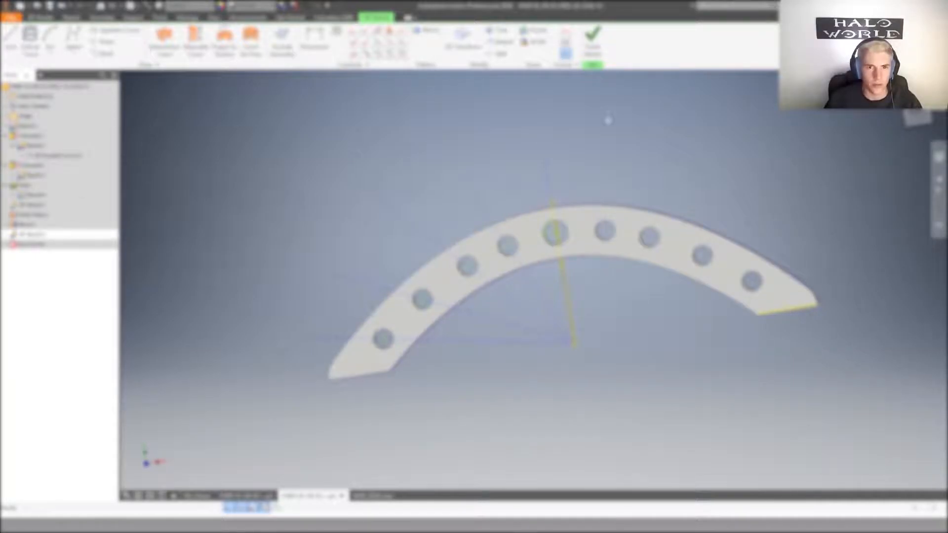
{"action": "left_click", "coordinate": [592, 37]}
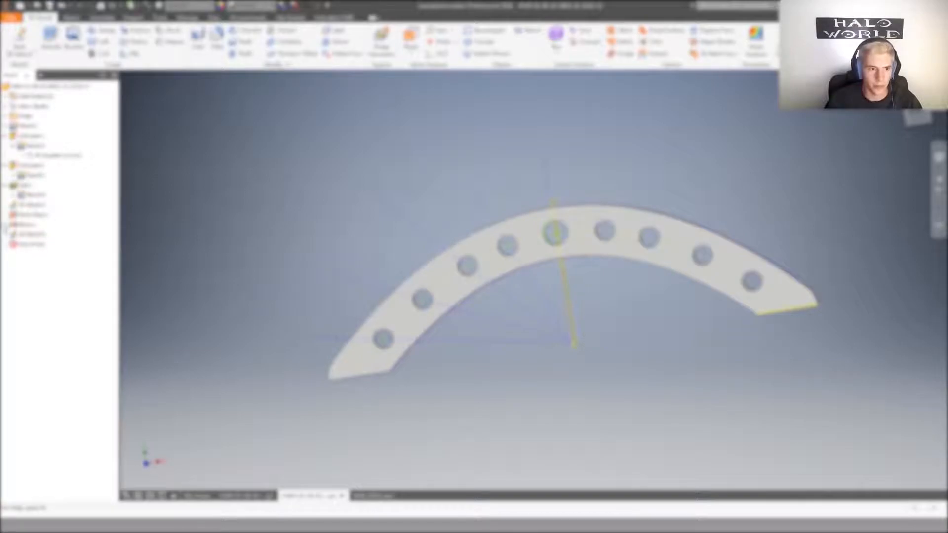
{"action": "left_click", "coordinate": [6, 225]}
{"action": "left_click", "coordinate": [6, 225]}
{"action": "key", "text": "Delete"}
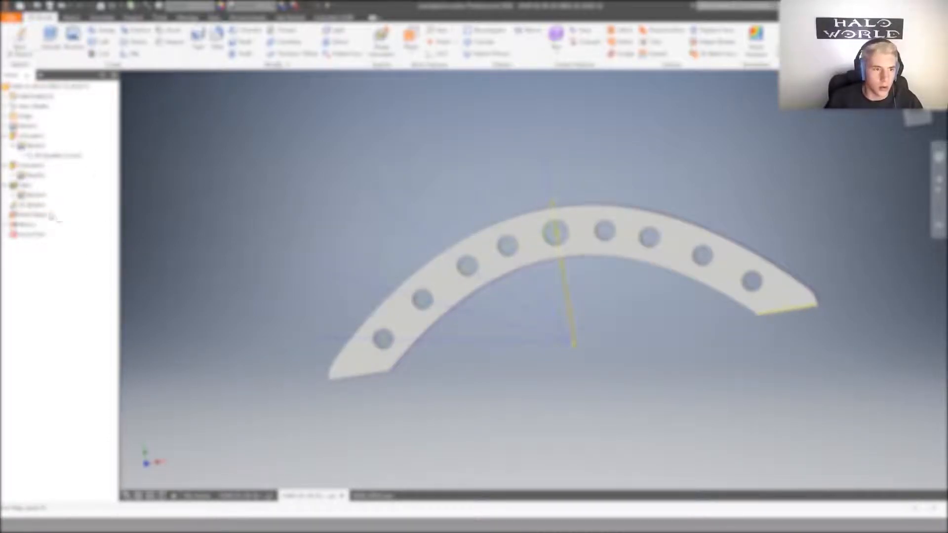
- Copy all geometry and dimensions of the arch profile sketch into a new 2D sketch on the arch's front face
{"action": "left_click", "coordinate": [20, 55]}
{"action": "left_click", "coordinate": [30, 73]}
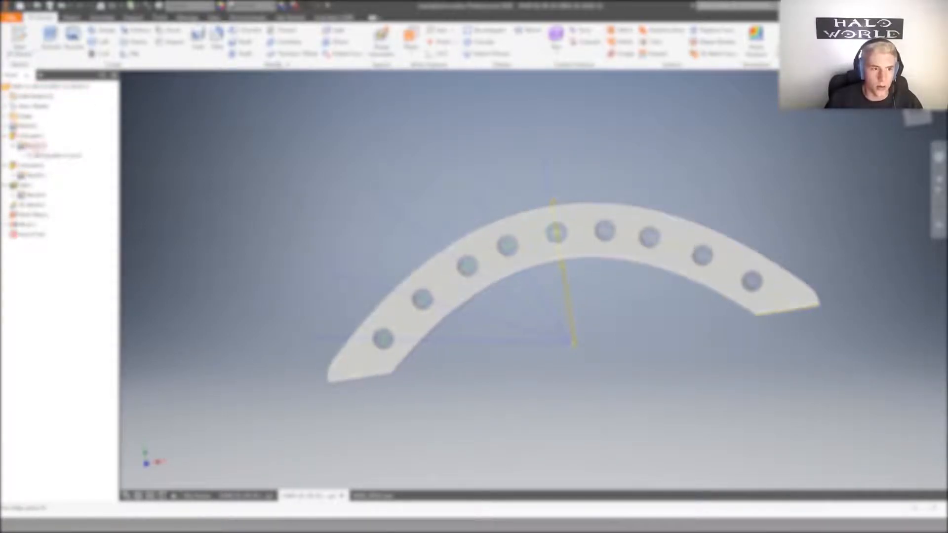
{"action": "double_click", "coordinate": [36, 145]}
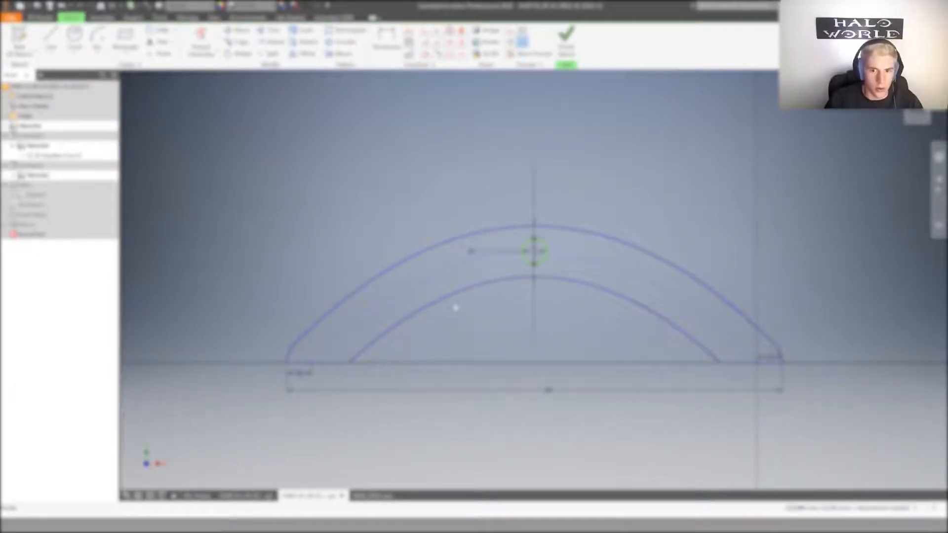
{"action": "mouse_move", "coordinate": [223, 143]}
{"action": "left_mouse_down"}
{"action": "mouse_move", "coordinate": [252, 201]}
{"action": "mouse_move", "coordinate": [855, 449]}
{"action": "left_mouse_up"}
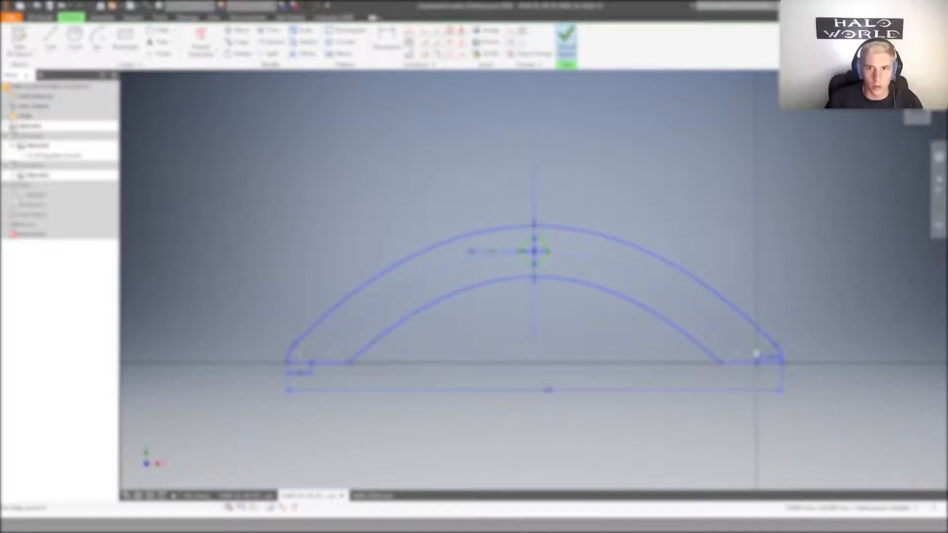
{"action": "left_click", "coordinate": [567, 39]}
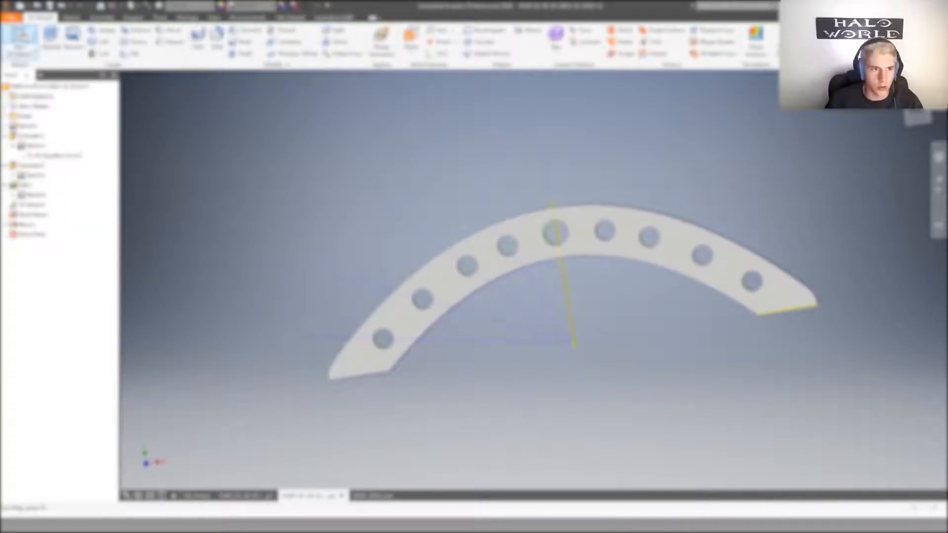
{"action": "left_click", "coordinate": [18, 42]}
{"action": "left_click", "coordinate": [491, 266]}
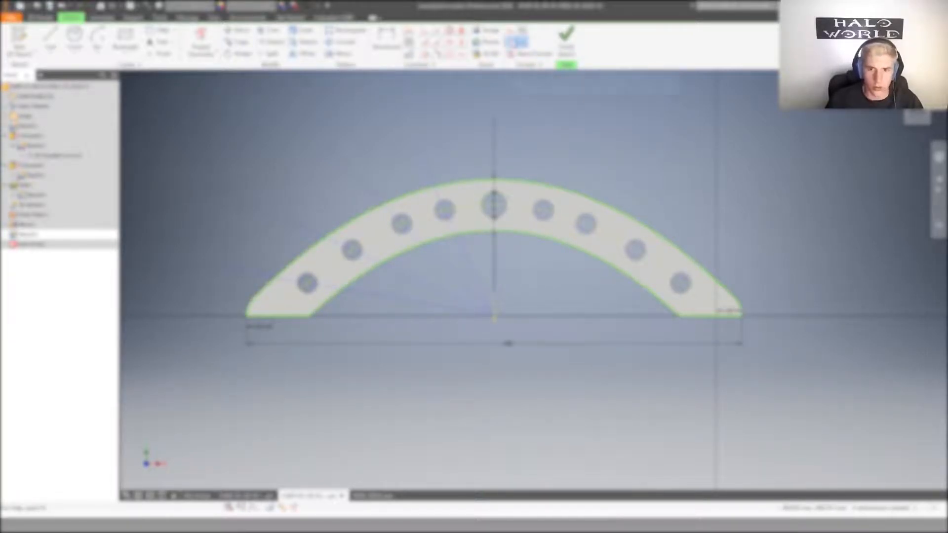
{"action": "left_click_drag", "start_coordinate": [202, 137], "coordinate": [825, 400]}
{"action": "left_click", "coordinate": [512, 33]}
{"action": "left_click", "coordinate": [580, 154]}
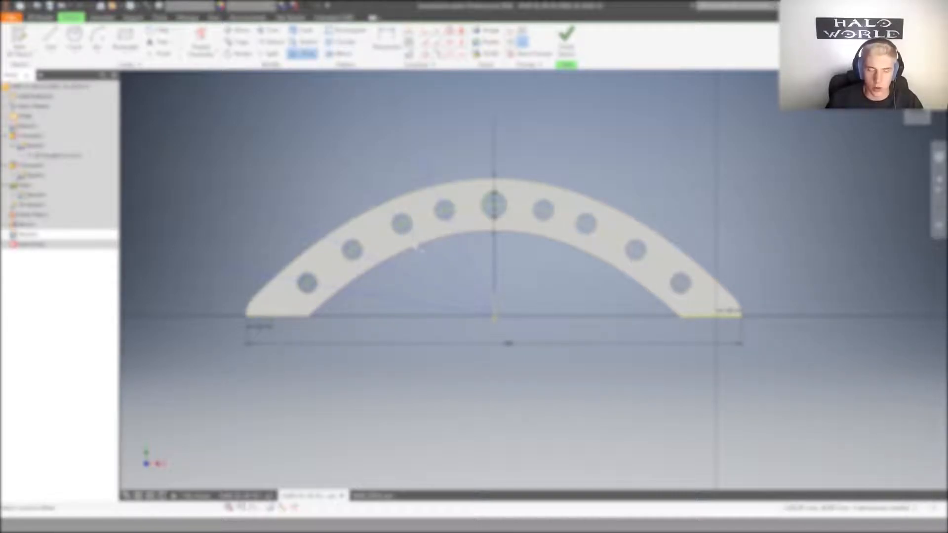
{"action": "left_click", "coordinate": [303, 52]}
{"action": "left_click", "coordinate": [374, 209]}
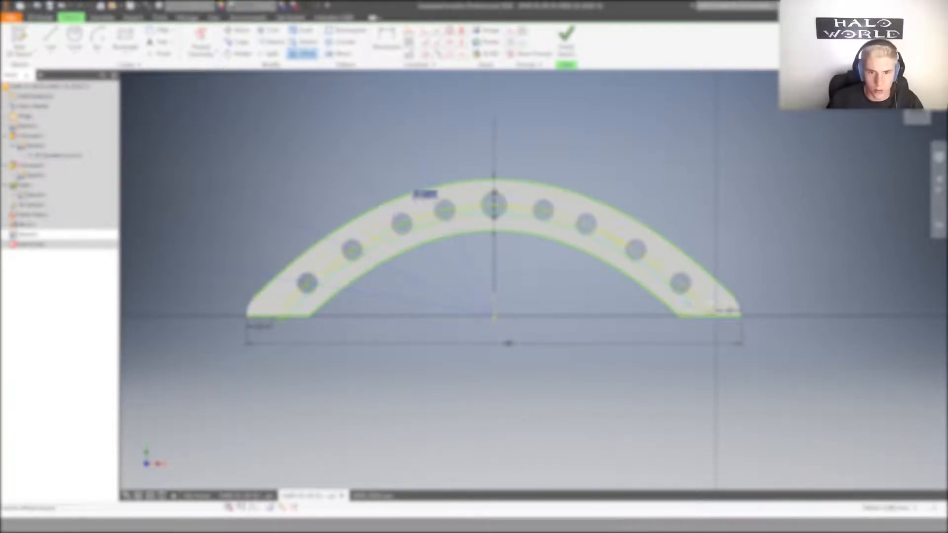
{"action": "scroll", "coordinate": [540, 280], "scroll_direction": "down", "scroll_amount": 6}
{"action": "scroll", "coordinate": [541, 280], "scroll_direction": "up", "scroll_amount": 6}
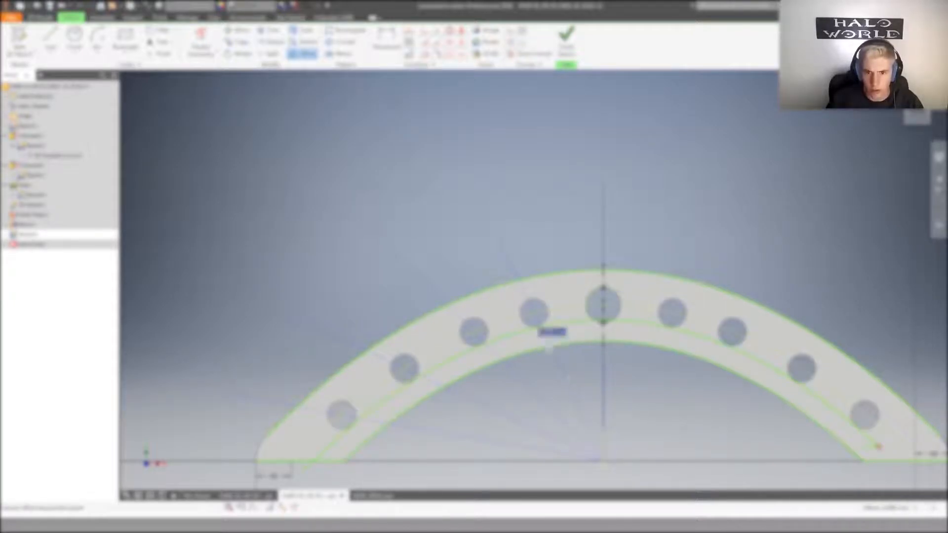
{"action": "key", "text": "Escape"}
- Delete the copied arch outline and its dimensions from the new sketch on the front face
{"action": "left_click", "coordinate": [494, 287]}
{"action": "key", "text": "Delete"}
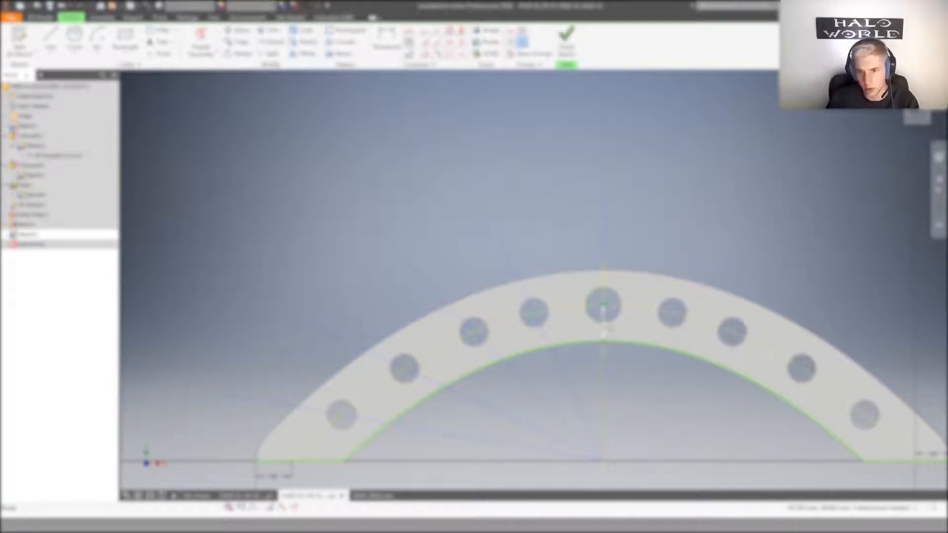
{"action": "scroll", "coordinate": [619, 402], "scroll_direction": "down", "scroll_amount": 5}
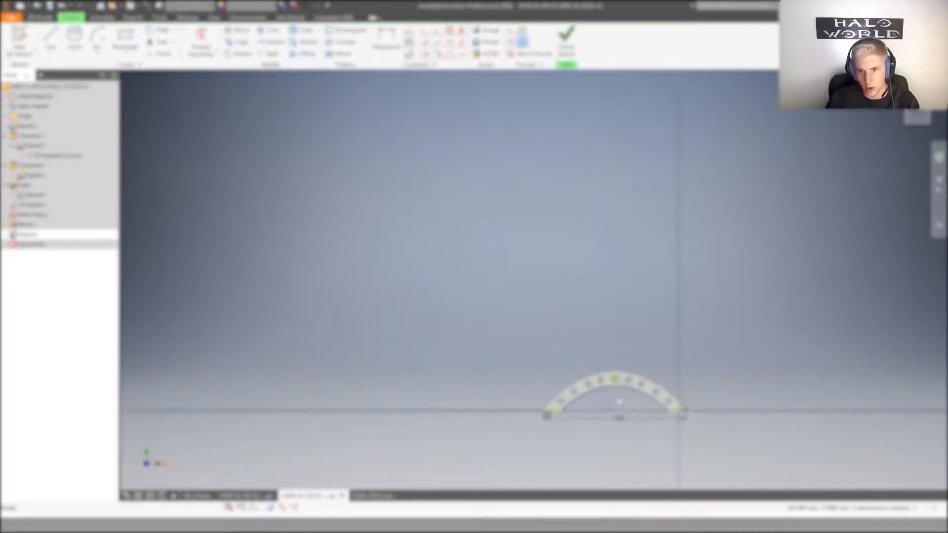
{"action": "scroll", "coordinate": [620, 401], "scroll_direction": "up", "scroll_amount": 3}
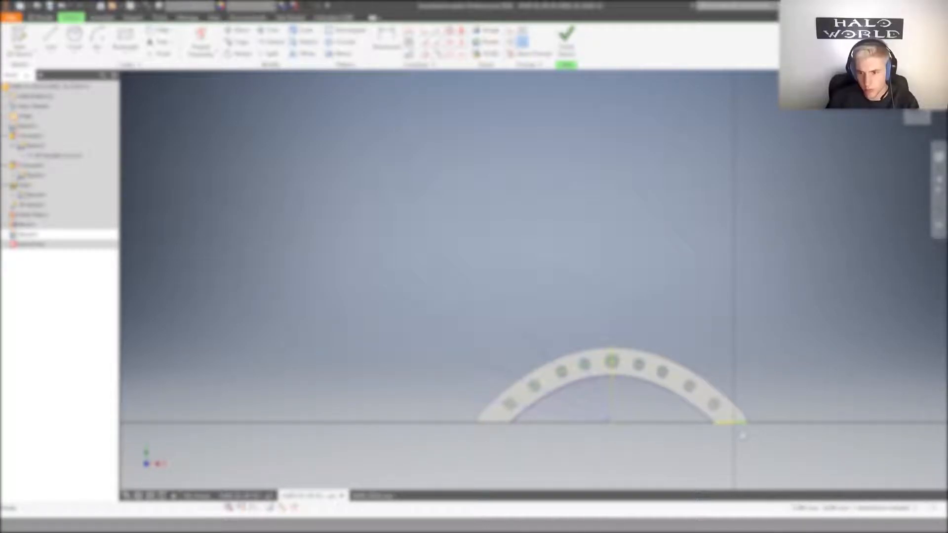
{"action": "scroll", "coordinate": [657, 402], "scroll_direction": "down", "scroll_amount": 2}
{"action": "scroll", "coordinate": [656, 398], "scroll_direction": "up", "scroll_amount": 8}
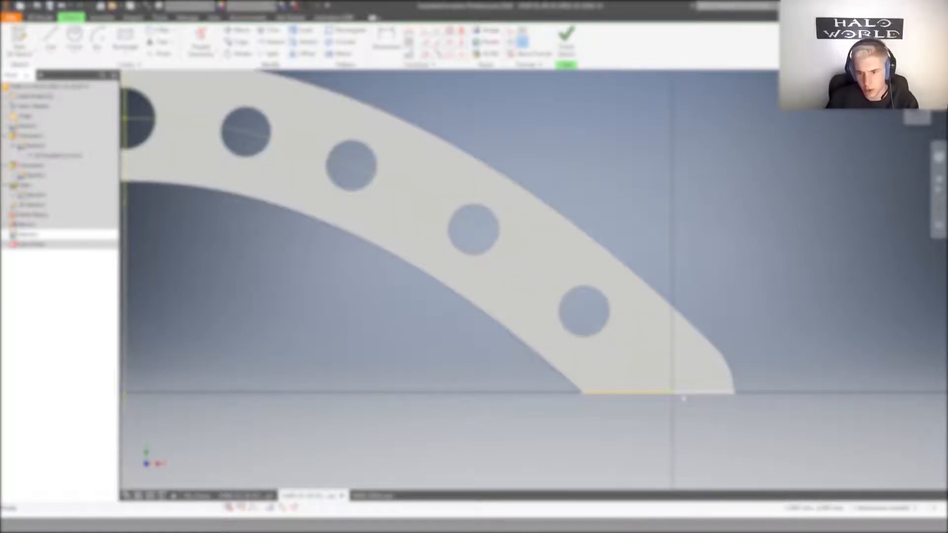
{"action": "scroll", "coordinate": [482, 347], "scroll_direction": "down", "scroll_amount": 6}
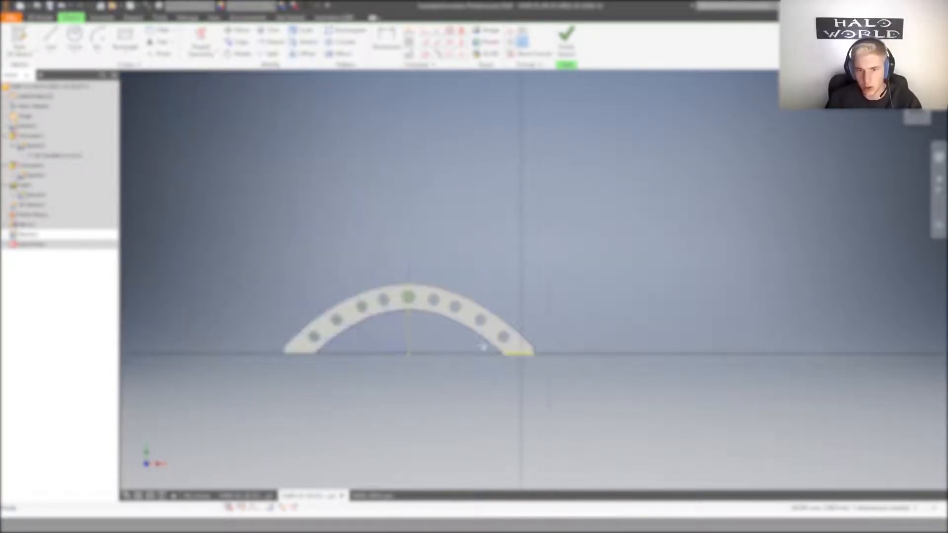
{"action": "scroll", "coordinate": [451, 318], "scroll_direction": "up", "scroll_amount": 6}
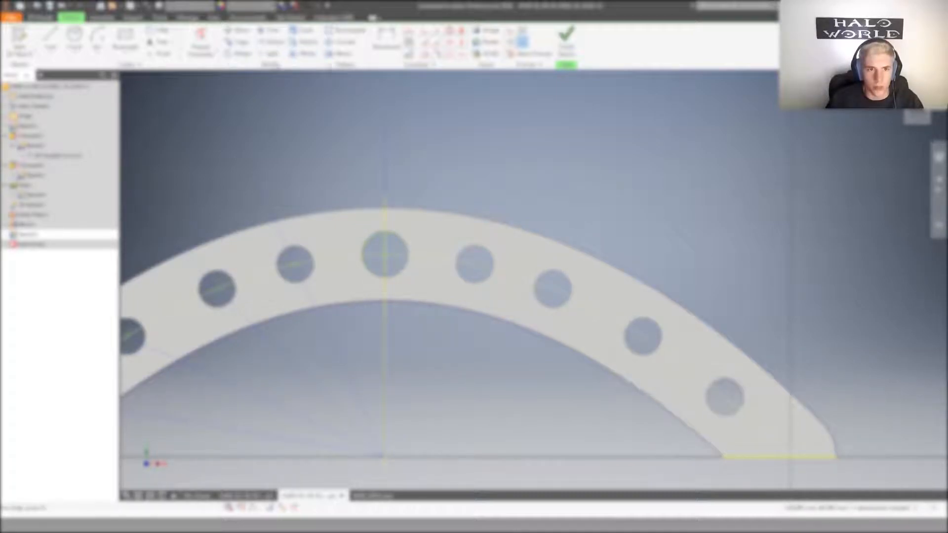
- Offset the arch's centre curve to both sides, through the upper and lower edges of the middle hole
{"action": "left_click", "coordinate": [297, 264]}
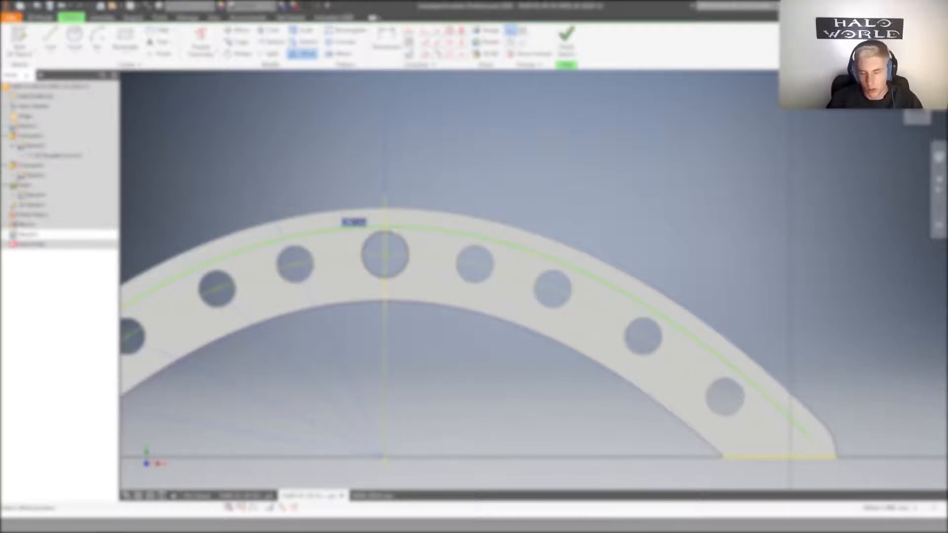
{"action": "left_click", "coordinate": [386, 231]}
{"action": "left_click", "coordinate": [386, 231]}
{"action": "left_click", "coordinate": [385, 278]}
{"action": "scroll", "coordinate": [546, 364], "scroll_direction": "down", "scroll_amount": 5}
{"action": "scroll", "coordinate": [361, 399], "scroll_direction": "up", "scroll_amount": 7}
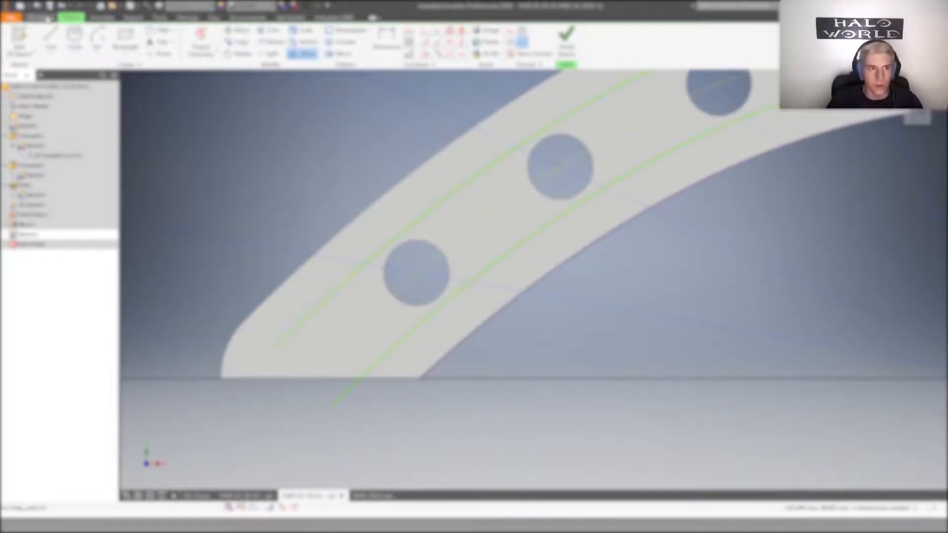
- Draw a line across the arch's left leg with length 50 at an angle of 135 degrees
{"action": "left_click", "coordinate": [50, 42]}
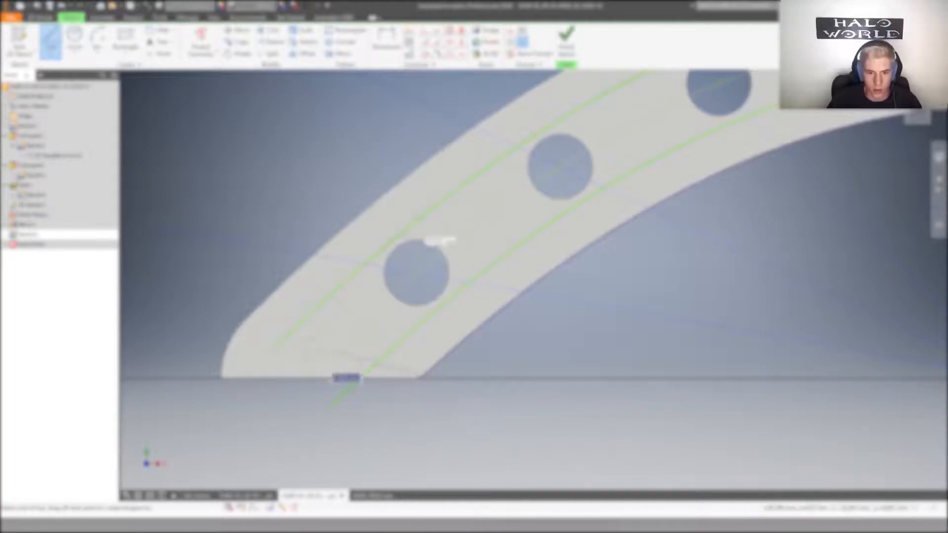
{"action": "type", "text": "50"}
{"action": "key", "text": "Tab"}
{"action": "type", "text": "135"}
{"action": "key", "text": "Return"}
{"action": "key", "text": "Escape"}
- Trim the left ends of both offset curves back to the angled line and remove the leftover line piece
{"action": "key", "text": "x"}
{"action": "left_click", "coordinate": [307, 316]}
{"action": "left_click", "coordinate": [350, 389]}
{"action": "left_click", "coordinate": [407, 366]}
{"action": "key", "text": "Escape"}
{"action": "key", "text": "x"}
{"action": "key", "text": "Escape"}
{"action": "key", "text": "ctrl+z"}
{"action": "key", "text": "ctrl+z"}
{"action": "key", "text": "ctrl+z"}
{"action": "key", "text": "x"}
{"action": "key", "text": "Escape"}
{"action": "left_click", "coordinate": [363, 321]}
{"action": "key", "text": "Delete"}
{"action": "key", "text": "d"}
{"action": "key", "text": "x"}
- Close the left ends of the two offset curves with an arc
{"action": "left_click", "coordinate": [97, 50]}
{"action": "left_click", "coordinate": [115, 73]}
{"action": "left_click", "coordinate": [333, 292]}
{"action": "left_click", "coordinate": [391, 349]}
{"action": "key", "text": "Escape"}
- Draw an angled line across the arch's right leg, from its inner bottom corner to the outer edge
{"action": "scroll", "coordinate": [271, 226], "scroll_direction": "down", "scroll_amount": 5}
{"action": "scroll", "coordinate": [677, 217], "scroll_direction": "up", "scroll_amount": 4}
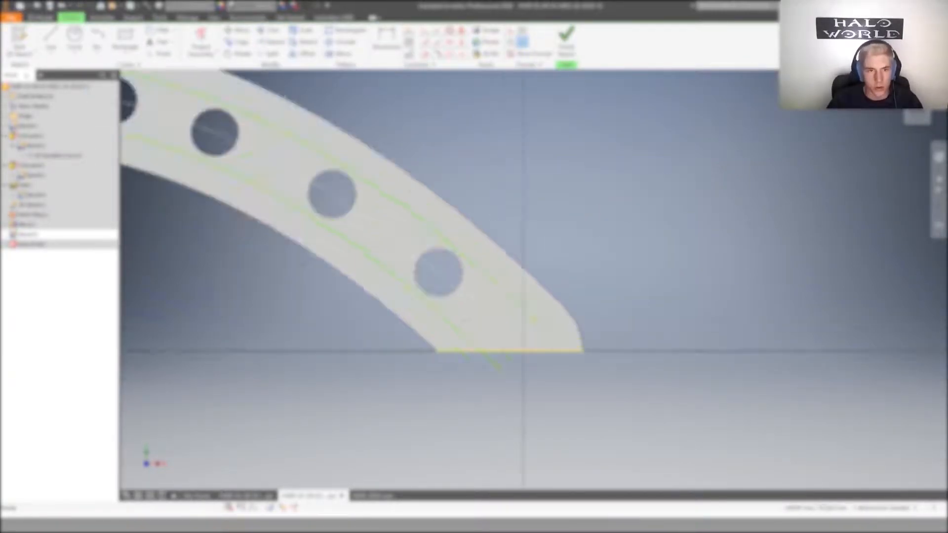
{"action": "scroll", "coordinate": [641, 217], "scroll_direction": "down", "scroll_amount": 4}
{"action": "scroll", "coordinate": [395, 155], "scroll_direction": "up", "scroll_amount": 5}
{"action": "scroll", "coordinate": [489, 170], "scroll_direction": "down", "scroll_amount": 5}
{"action": "scroll", "coordinate": [462, 198], "scroll_direction": "up", "scroll_amount": 4}
{"action": "scroll", "coordinate": [468, 301], "scroll_direction": "down", "scroll_amount": 4}
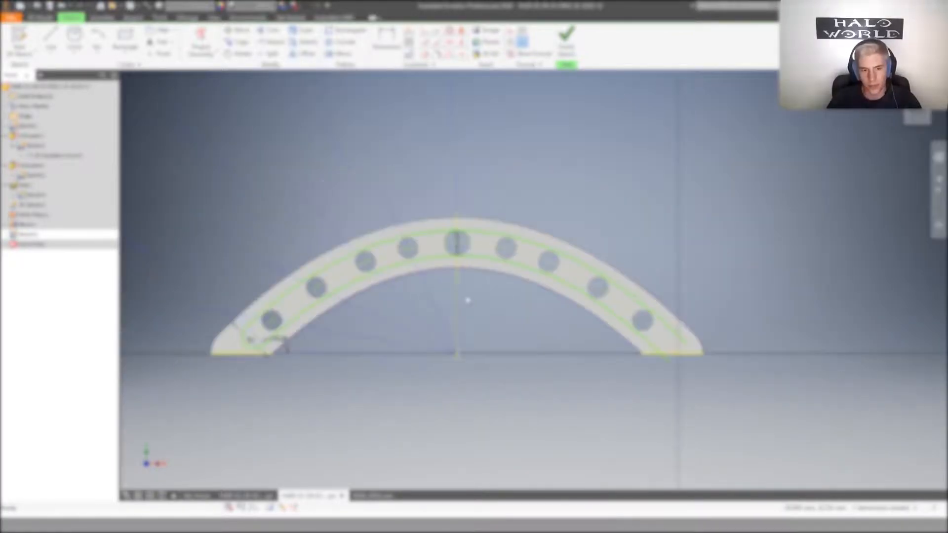
{"action": "key", "text": "l"}
{"action": "scroll", "coordinate": [659, 354], "scroll_direction": "up", "scroll_amount": 5}
{"action": "left_click", "coordinate": [605, 355]}
{"action": "left_click", "coordinate": [706, 222]}
- Trim the right ends of both offset curves back to the angled line on the right leg
{"action": "key", "text": "x"}
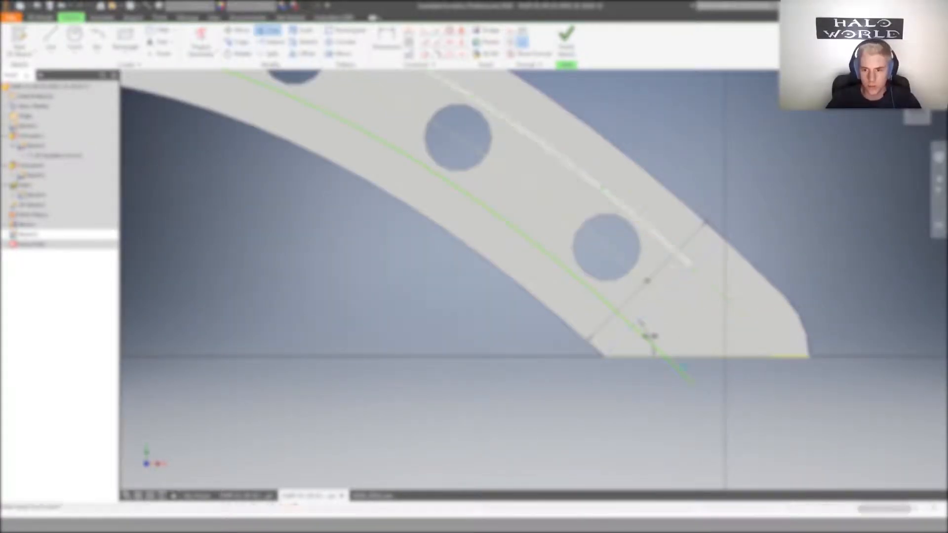
{"action": "left_click", "coordinate": [686, 380]}
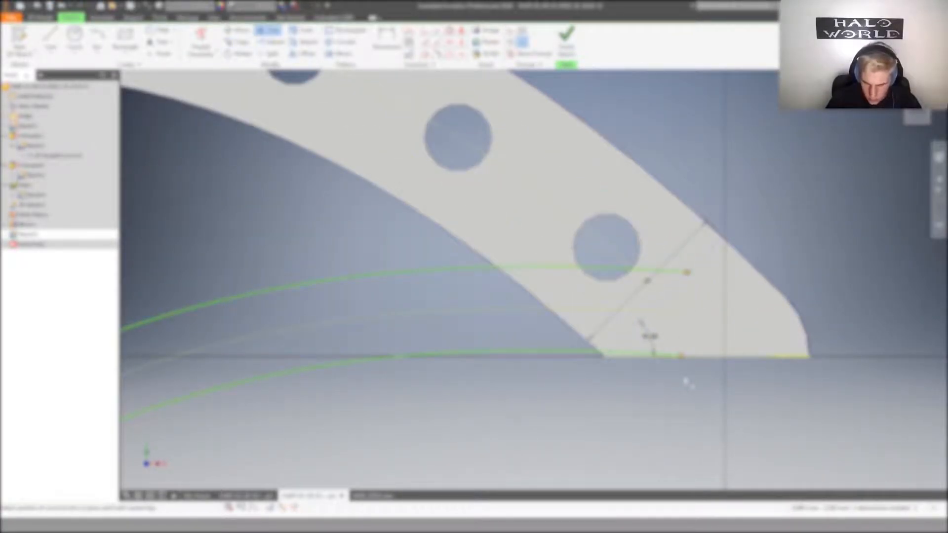
{"action": "key", "text": "ctrl+z"}
{"action": "key", "text": "x"}
{"action": "left_click", "coordinate": [687, 381]}
{"action": "left_click", "coordinate": [711, 284]}
{"action": "key", "text": "a"}
{"action": "left_click", "coordinate": [693, 266]}
{"action": "key", "text": "d"}
{"action": "key", "text": "Escape"}
{"action": "scroll", "coordinate": [645, 343], "scroll_direction": "up", "scroll_amount": 5}
{"action": "key", "text": "d"}
{"action": "left_click", "coordinate": [569, 247]}
{"action": "scroll", "coordinate": [603, 213], "scroll_direction": "down", "scroll_amount": 5}
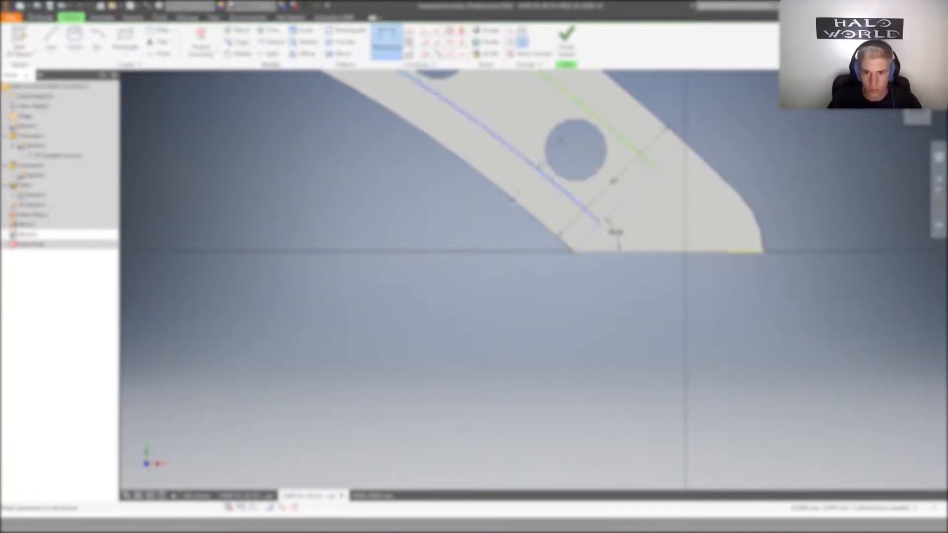
{"action": "scroll", "coordinate": [833, 276], "scroll_direction": "down", "scroll_amount": 5}
{"action": "scroll", "coordinate": [832, 242], "scroll_direction": "up", "scroll_amount": 5}
- Fix the offset curve in place and close the right ends of the two offset curves with an arc
{"action": "left_click", "coordinate": [450, 30]}
{"action": "left_click", "coordinate": [217, 91]}
{"action": "scroll", "coordinate": [502, 269], "scroll_direction": "down", "scroll_amount": 5}
{"action": "scroll", "coordinate": [247, 256], "scroll_direction": "up", "scroll_amount": 5}
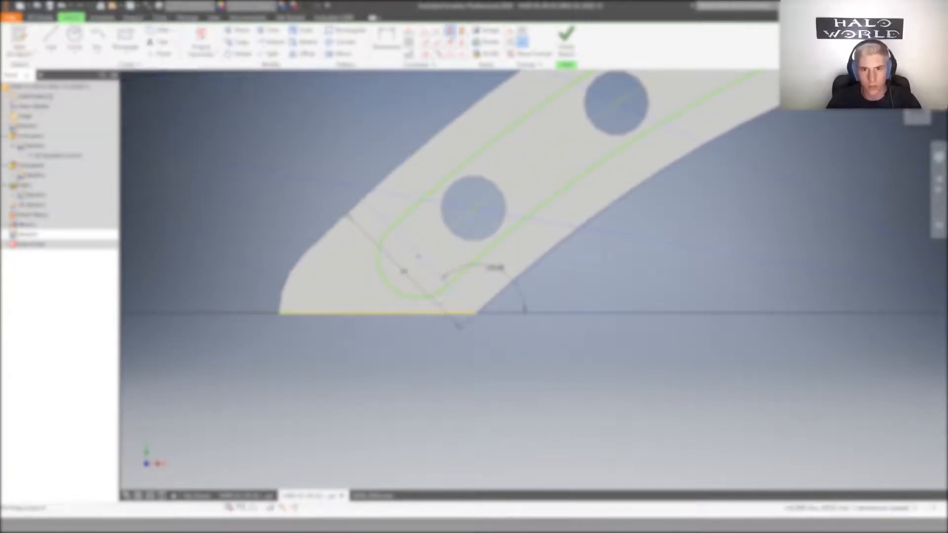
{"action": "scroll", "coordinate": [346, 272], "scroll_direction": "down", "scroll_amount": 5}
{"action": "scroll", "coordinate": [619, 267], "scroll_direction": "up", "scroll_amount": 5}
{"action": "key", "text": "a"}
{"action": "left_click", "coordinate": [676, 246]}
{"action": "left_click", "coordinate": [624, 306]}
- Inspect the closed slot outline around the middle holes and at both legs of the arch
{"action": "scroll", "coordinate": [590, 313], "scroll_direction": "down", "scroll_amount": 5}
{"action": "scroll", "coordinate": [579, 313], "scroll_direction": "up", "scroll_amount": 2}
{"action": "middle_click_drag", "start_coordinate": [381, 257], "coordinate": [528, 269]}
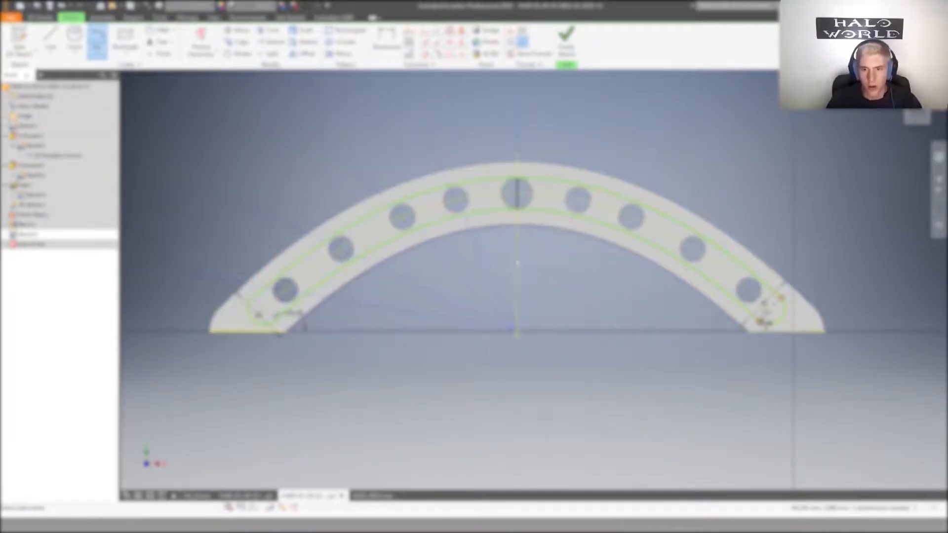
{"action": "scroll", "coordinate": [562, 231], "scroll_direction": "up", "scroll_amount": 4}
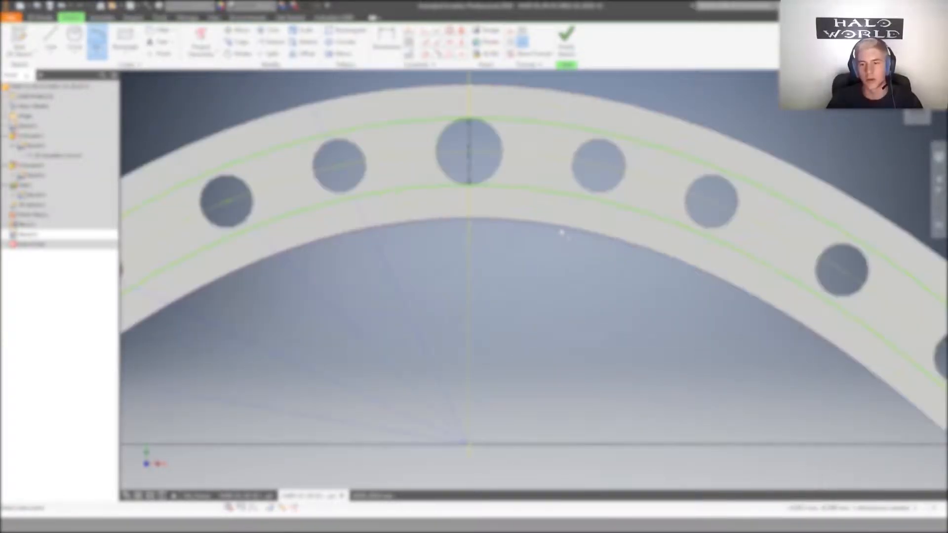
{"action": "middle_click_drag", "start_coordinate": [379, 182], "coordinate": [495, 261]}
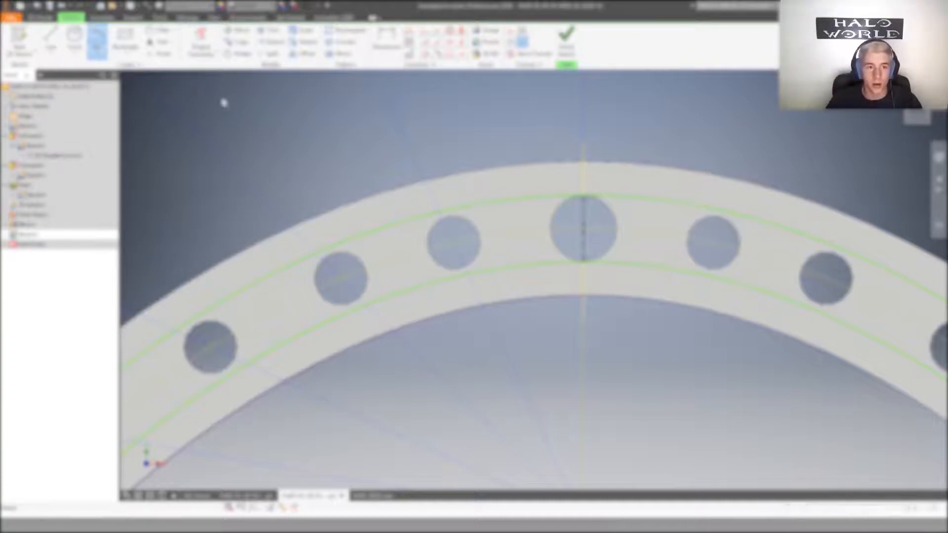
{"action": "scroll", "coordinate": [728, 245], "scroll_direction": "down", "scroll_amount": 8}
{"action": "scroll", "coordinate": [837, 303], "scroll_direction": "up", "scroll_amount": 8}
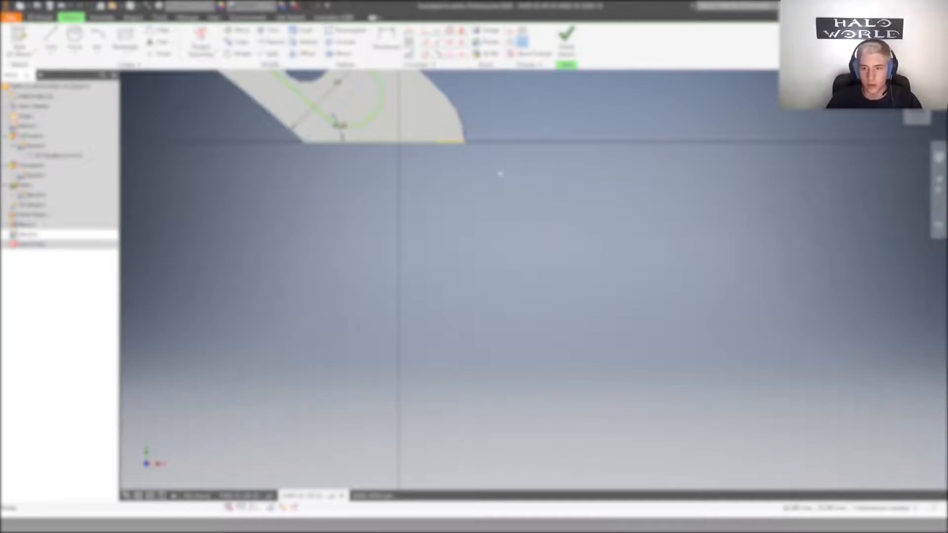
{"action": "middle_click_drag", "start_coordinate": [502, 173], "coordinate": [729, 330]}
{"action": "mouse_move", "coordinate": [210, 102]}
{"action": "middle_mouse_down"}
{"action": "mouse_move", "coordinate": [236, 124]}
{"action": "mouse_move", "coordinate": [596, 256]}
{"action": "middle_mouse_up"}
{"action": "scroll", "coordinate": [452, 286], "scroll_direction": "down", "scroll_amount": 5}
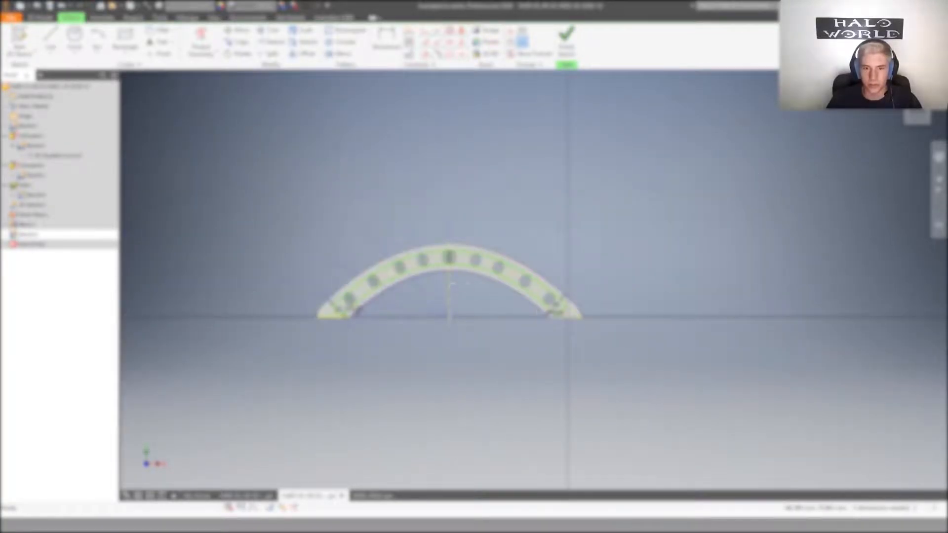
{"action": "middle_click_drag", "start_coordinate": [424, 122], "coordinate": [530, 199]}
{"action": "scroll", "coordinate": [559, 368], "scroll_direction": "up", "scroll_amount": 7}
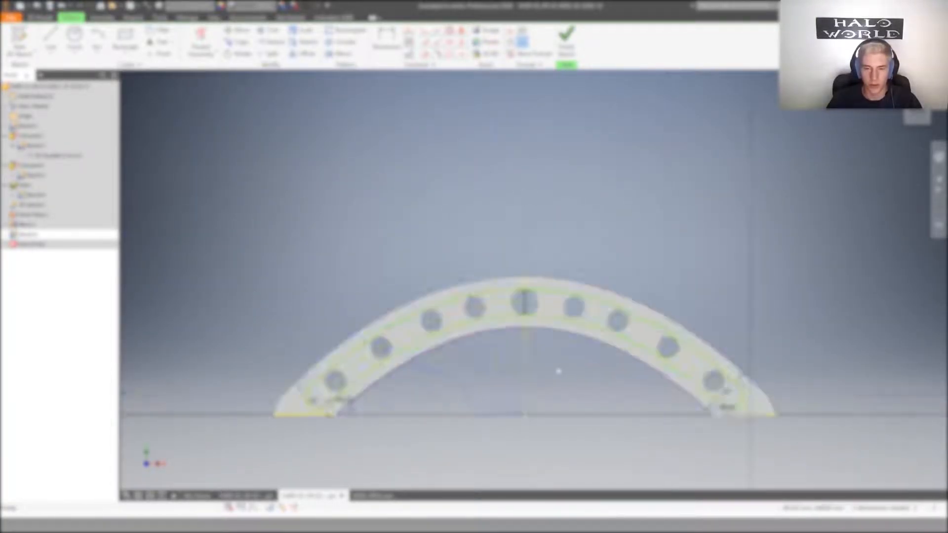
{"action": "middle_click_drag", "start_coordinate": [523, 324], "coordinate": [613, 351]}
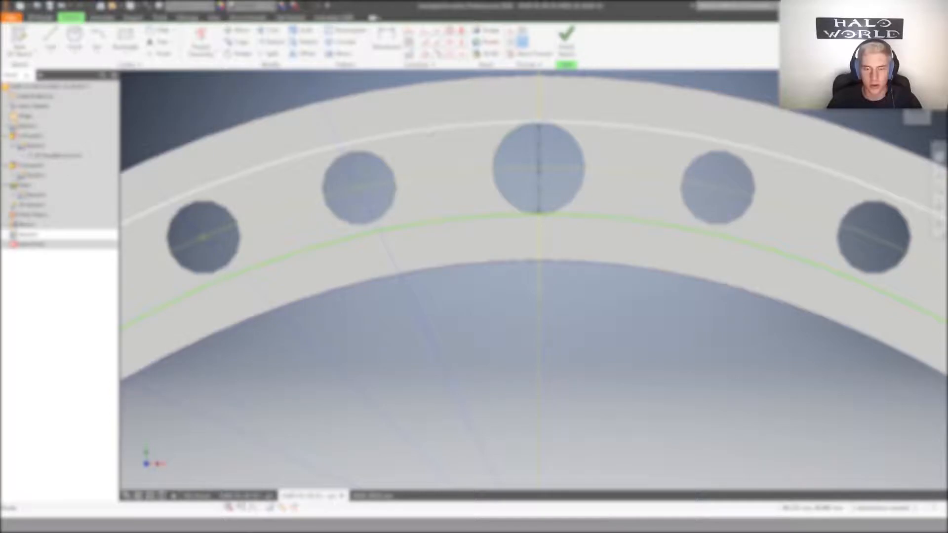
{"action": "left_click", "coordinate": [432, 132]}
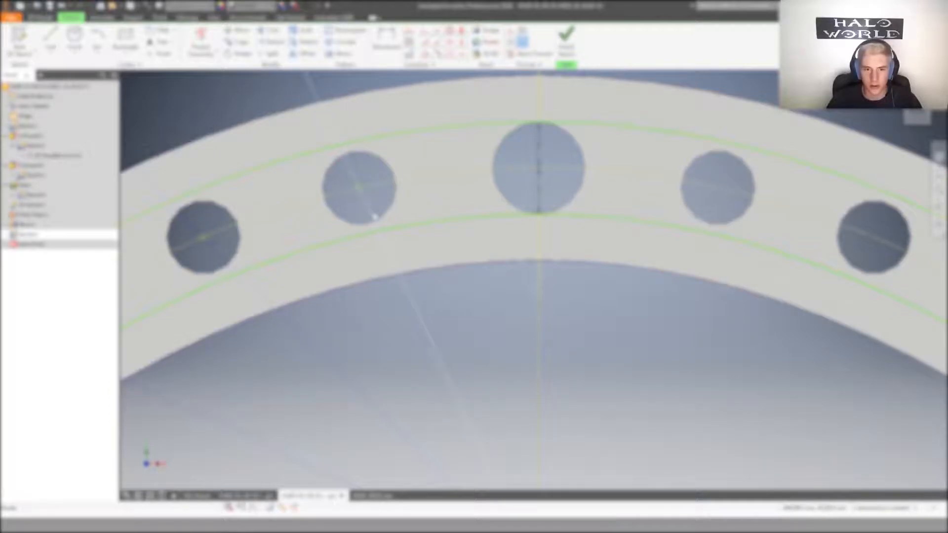
{"action": "left_click", "coordinate": [50, 38]}
{"action": "left_click", "coordinate": [396, 136]}
{"action": "left_click", "coordinate": [418, 222]}
{"action": "left_click", "coordinate": [386, 40]}
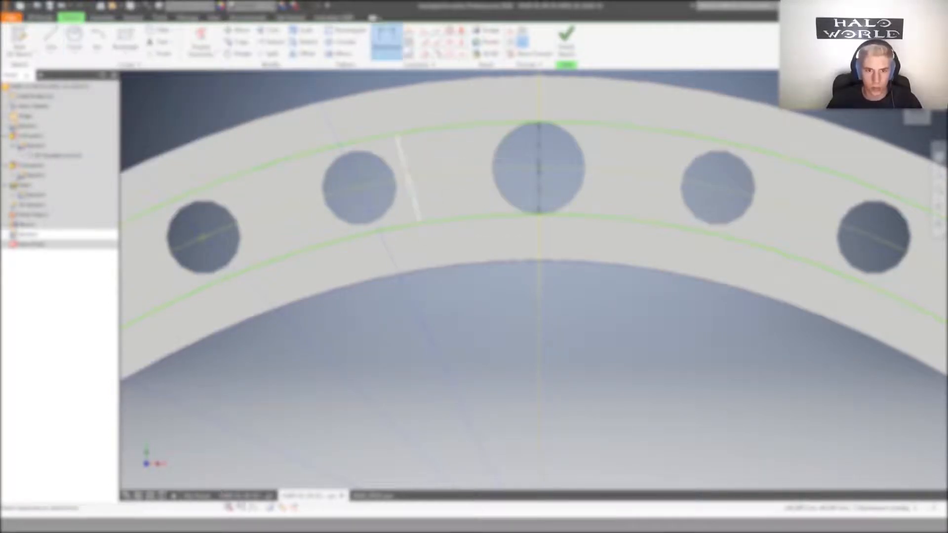
{"action": "scroll", "coordinate": [415, 162], "scroll_direction": "down", "scroll_amount": 6}
{"action": "scroll", "coordinate": [418, 166], "scroll_direction": "up", "scroll_amount": 4}
{"action": "key", "text": "Escape"}
{"action": "key", "text": "ctrl+z"}
- Sketch a dimensioned circle larger than and concentric with the hole just left of the middle hole
{"action": "left_click", "coordinate": [75, 40]}
{"action": "scroll", "coordinate": [356, 162], "scroll_direction": "up", "scroll_amount": 7}
{"action": "left_click", "coordinate": [428, 179]}
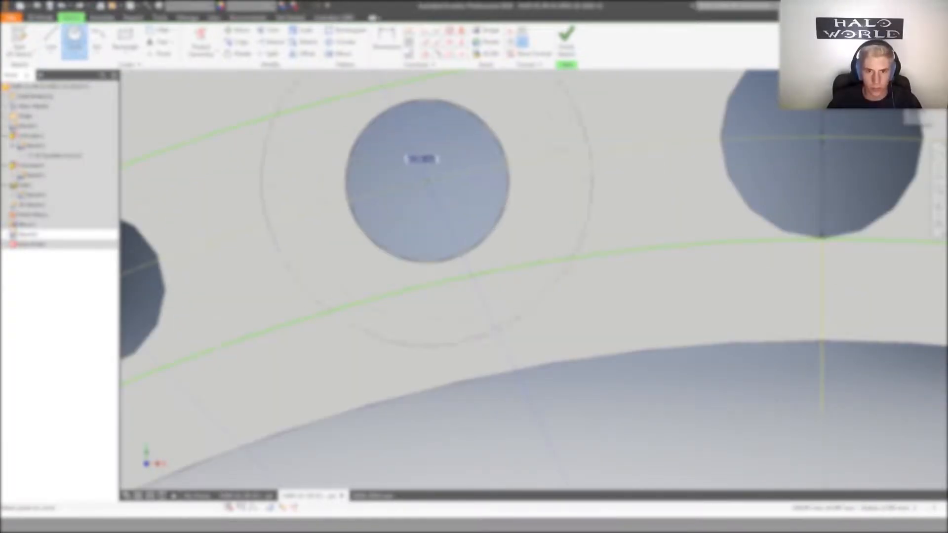
{"action": "scroll", "coordinate": [560, 154], "scroll_direction": "down", "scroll_amount": 3}
{"action": "type", "text": "5"}
{"action": "key", "text": "Return"}
{"action": "key", "text": "Escape"}
{"action": "scroll", "coordinate": [488, 308], "scroll_direction": "down", "scroll_amount": 3}
- Place points where the left circle crosses the upper and lower offset curves on the side facing the middle hole
{"action": "left_click", "coordinate": [98, 40]}
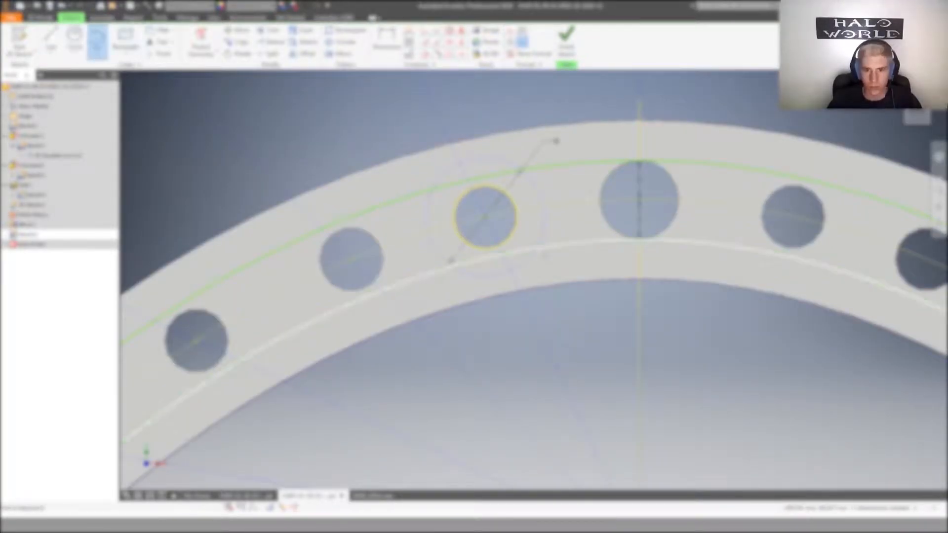
{"action": "left_click", "coordinate": [161, 53]}
{"action": "scroll", "coordinate": [562, 195], "scroll_direction": "up", "scroll_amount": 5}
{"action": "left_click", "coordinate": [505, 305]}
{"action": "left_click", "coordinate": [97, 40]}
{"action": "left_click", "coordinate": [50, 39]}
{"action": "left_click", "coordinate": [475, 141]}
{"action": "left_click", "coordinate": [505, 305]}
{"action": "key", "text": "ctrl+z"}
{"action": "left_click", "coordinate": [97, 40]}
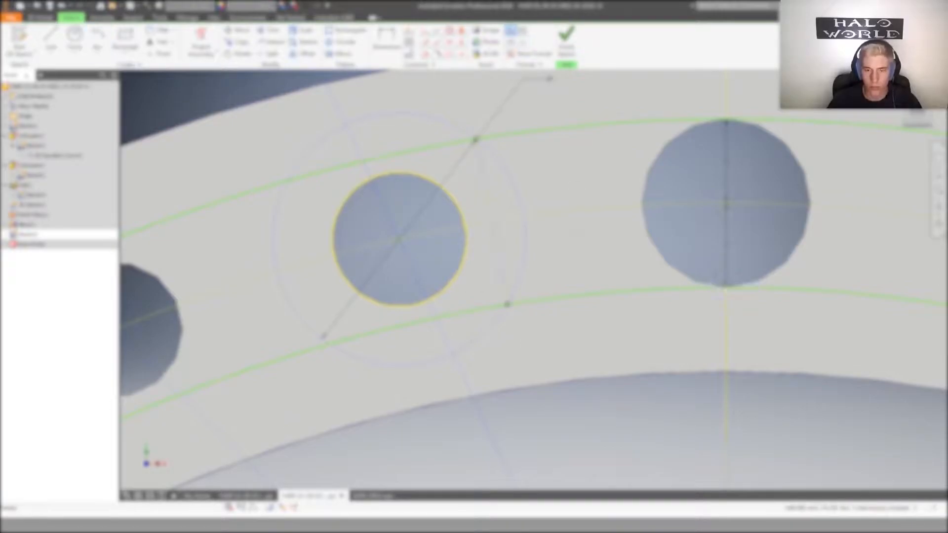
- Sketch a matching concentric circle around the hole just right of the middle hole
{"action": "scroll", "coordinate": [554, 208], "scroll_direction": "up", "scroll_amount": 4}
{"action": "left_click", "coordinate": [74, 39]}
{"action": "left_click", "coordinate": [554, 207]}
{"action": "scroll", "coordinate": [449, 156], "scroll_direction": "down", "scroll_amount": 5}
{"action": "left_click", "coordinate": [198, 175]}
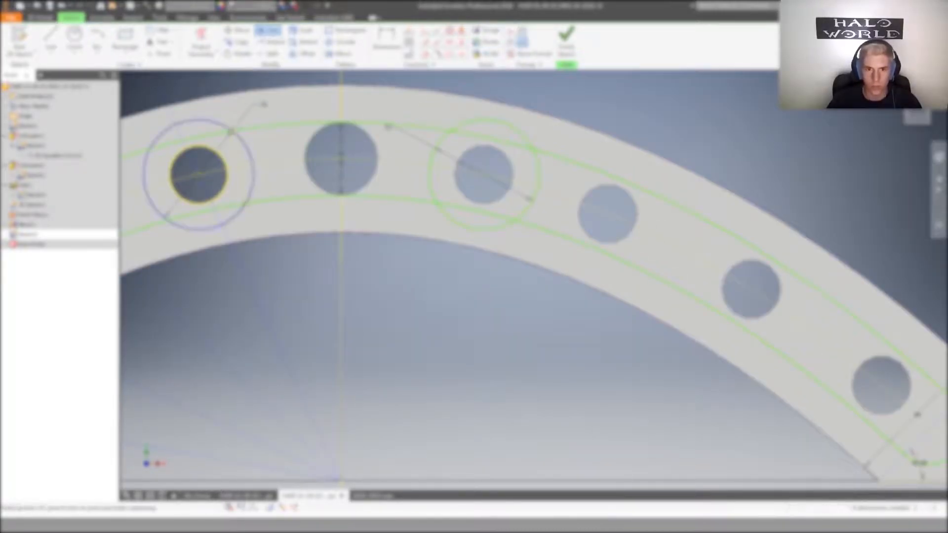
- Place points where the right circle crosses the upper and lower offset curves on the side facing the middle hole
{"action": "scroll", "coordinate": [457, 143], "scroll_direction": "up", "scroll_amount": 3}
{"action": "left_click", "coordinate": [160, 54]}
{"action": "left_click", "coordinate": [445, 123]}
{"action": "left_click", "coordinate": [418, 260]}
- Try a line between the right circle's two crossing points with a point at its midpoint
{"action": "middle_click_drag", "start_coordinate": [541, 188], "coordinate": [810, 220]}
{"action": "left_click", "coordinate": [51, 40]}
{"action": "middle_click_drag", "start_coordinate": [821, 153], "coordinate": [442, 141]}
{"action": "left_click", "coordinate": [430, 121]}
{"action": "left_click", "coordinate": [403, 274]}
{"action": "left_click", "coordinate": [160, 53]}
{"action": "left_click", "coordinate": [418, 197]}
{"action": "scroll", "coordinate": [433, 215], "scroll_direction": "down", "scroll_amount": 1}
{"action": "middle_click_drag", "start_coordinate": [433, 214], "coordinate": [580, 245]}
{"action": "left_click", "coordinate": [269, 30]}
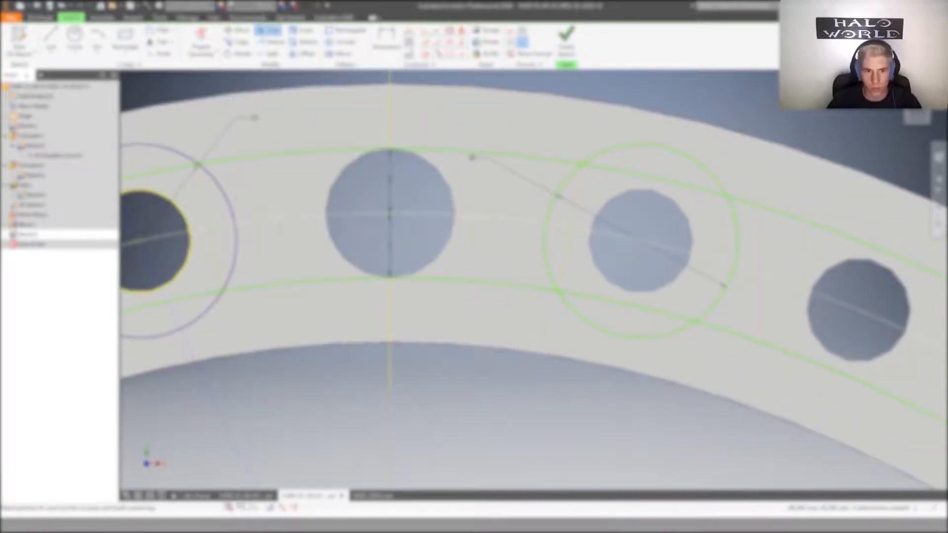
- Draw three-point arcs between the crossing points of each circle to close both slot sections beside the middle hole
{"action": "left_click", "coordinate": [97, 39]}
{"action": "left_click", "coordinate": [198, 164]}
{"action": "left_click", "coordinate": [222, 292]}
{"action": "left_click", "coordinate": [275, 225]}
{"action": "left_click", "coordinate": [583, 163]}
{"action": "left_click", "coordinate": [559, 292]}
{"action": "left_click", "coordinate": [507, 226]}
{"action": "left_click", "coordinate": [738, 237]}
{"action": "left_click", "coordinate": [237, 232]}
- Finish the sketch and try to extrude the left slot section with the direction flipped
{"action": "left_click", "coordinate": [566, 42]}
{"action": "left_click", "coordinate": [50, 40]}
{"action": "left_click", "coordinate": [296, 302]}
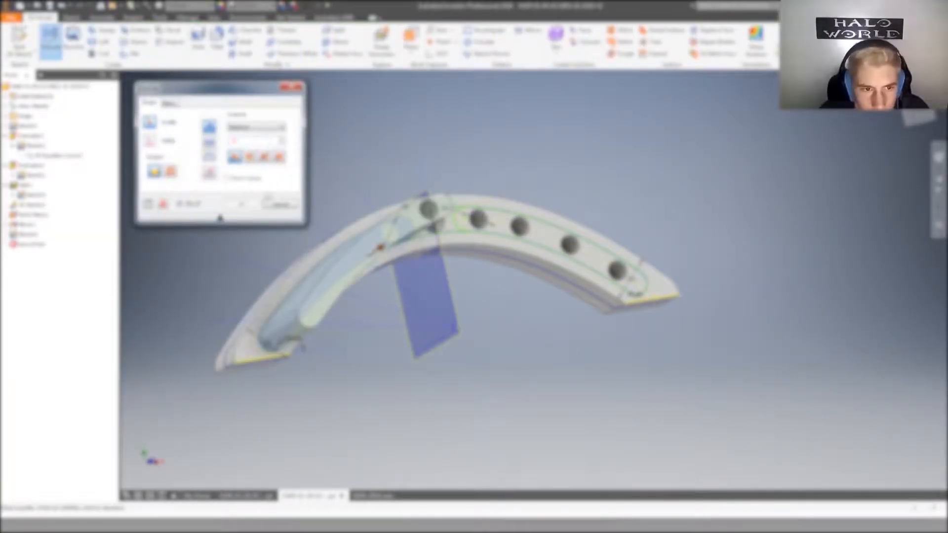
{"action": "left_click", "coordinate": [250, 157]}
{"action": "left_click", "coordinate": [242, 205]}
{"action": "mouse_move", "coordinate": [647, 328]}
{"action": "middle_mouse_down", "text": "shift"}
{"action": "mouse_move", "coordinate": [610, 336]}
{"action": "mouse_move", "coordinate": [587, 363]}
{"action": "middle_mouse_up", "text": "shift"}
{"action": "key", "text": "ctrl+z"}
{"action": "left_click", "coordinate": [50, 41]}
{"action": "scroll", "coordinate": [381, 211], "scroll_direction": "up", "scroll_amount": 3}
{"action": "left_click", "coordinate": [381, 212]}
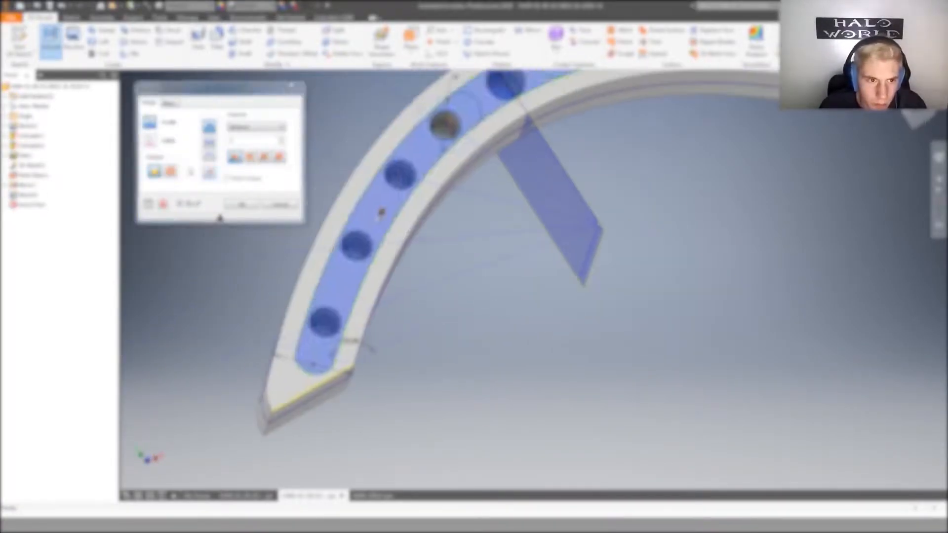
{"action": "middle_click_drag", "start_coordinate": [503, 323], "coordinate": [380, 445]}
{"action": "left_click", "coordinate": [50, 40]}
{"action": "key", "text": "Escape"}
- Cut the left slot section into the face of the arch as a recessed pocket around its four holes
{"action": "scroll", "coordinate": [380, 238], "scroll_direction": "down", "scroll_amount": 3}
{"action": "double_click", "coordinate": [27, 195]}
{"action": "left_click", "coordinate": [567, 39]}
{"action": "right_click", "coordinate": [22, 195]}
{"action": "left_click", "coordinate": [49, 330]}
{"action": "left_click", "coordinate": [50, 40]}
{"action": "left_click", "coordinate": [316, 288]}
{"action": "left_click", "coordinate": [249, 157]}
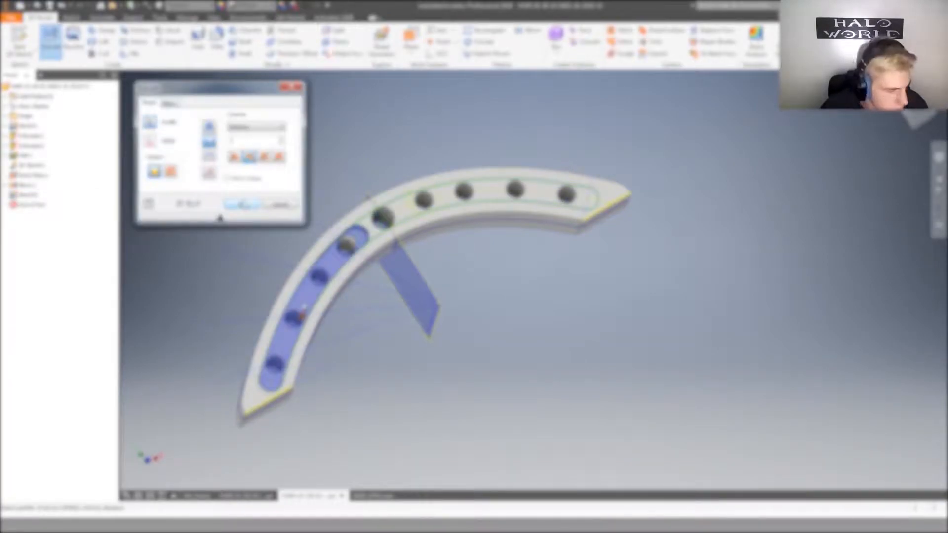
{"action": "left_click", "coordinate": [242, 205]}
- Mirror the left slot cut across the arch's middle work plane
{"action": "middle_click_drag", "start_coordinate": [395, 307], "coordinate": [476, 295], "text": "shift"}
{"action": "left_click", "coordinate": [529, 31]}
{"action": "left_click", "coordinate": [356, 205]}
{"action": "left_click", "coordinate": [214, 210]}
{"action": "left_click", "coordinate": [418, 288]}
{"action": "left_click", "coordinate": [233, 264]}
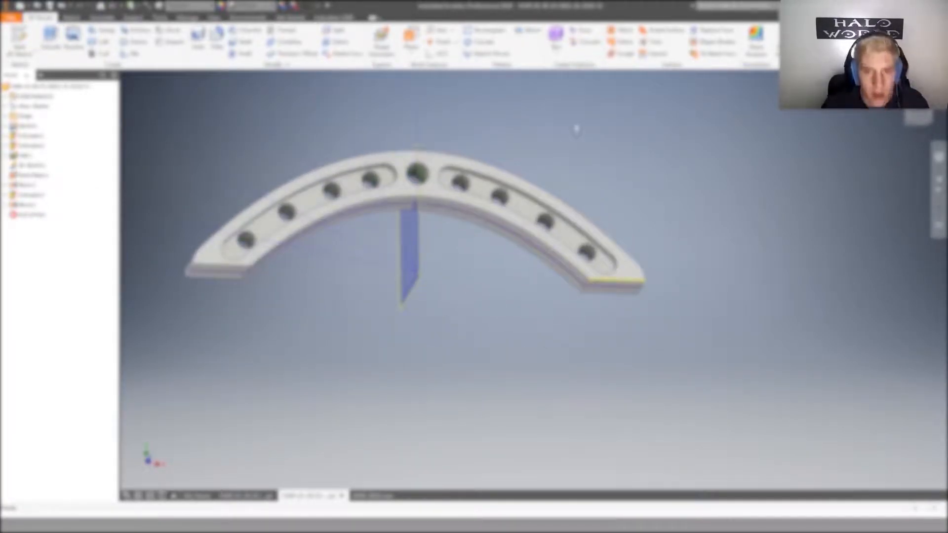
- Examine both slot pockets, the holes and the end faces of the arch from several angles
{"action": "middle_click_drag", "start_coordinate": [550, 154], "coordinate": [497, 380], "text": "shift"}
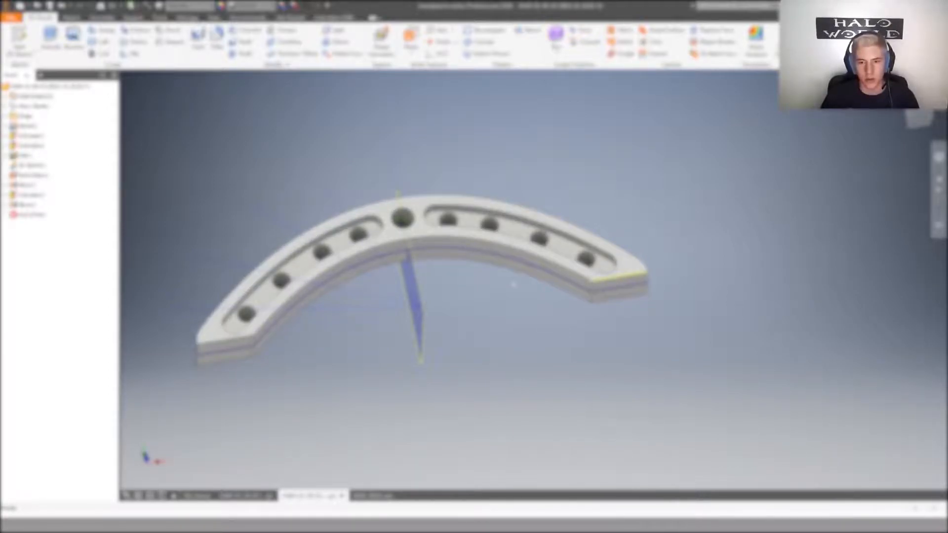
{"action": "middle_click_drag", "start_coordinate": [479, 317], "coordinate": [504, 321], "text": "shift"}
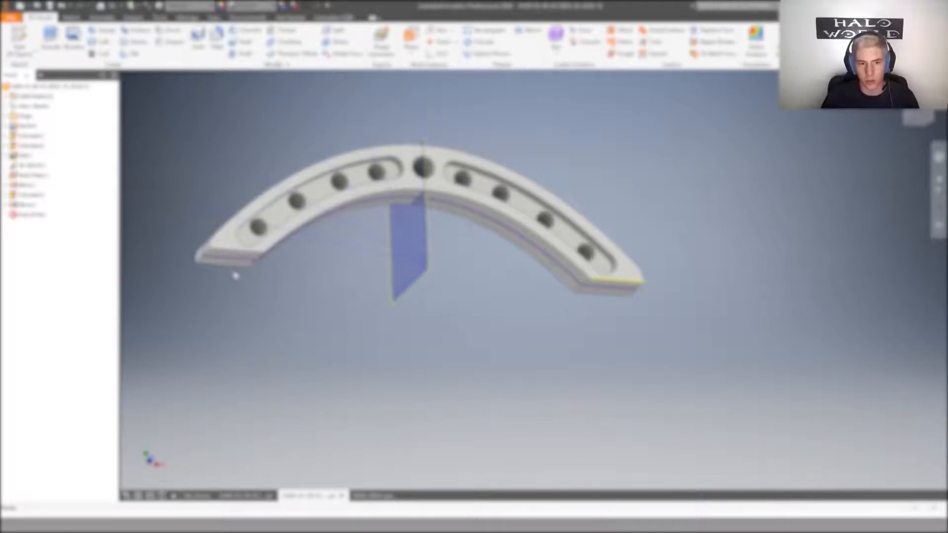
{"action": "middle_click_drag", "start_coordinate": [471, 324], "coordinate": [454, 344], "text": "shift"}
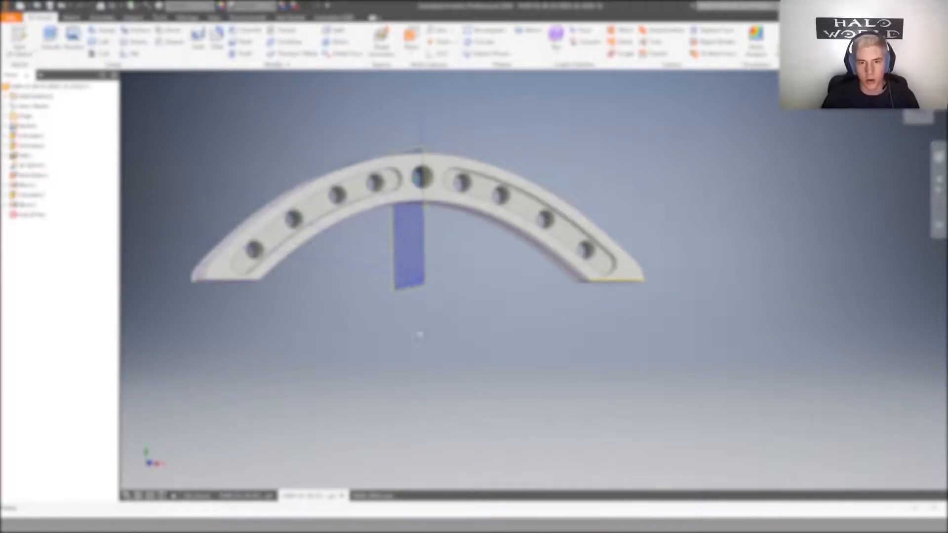
{"action": "middle_click_drag", "start_coordinate": [243, 286], "coordinate": [429, 326], "text": "shift"}
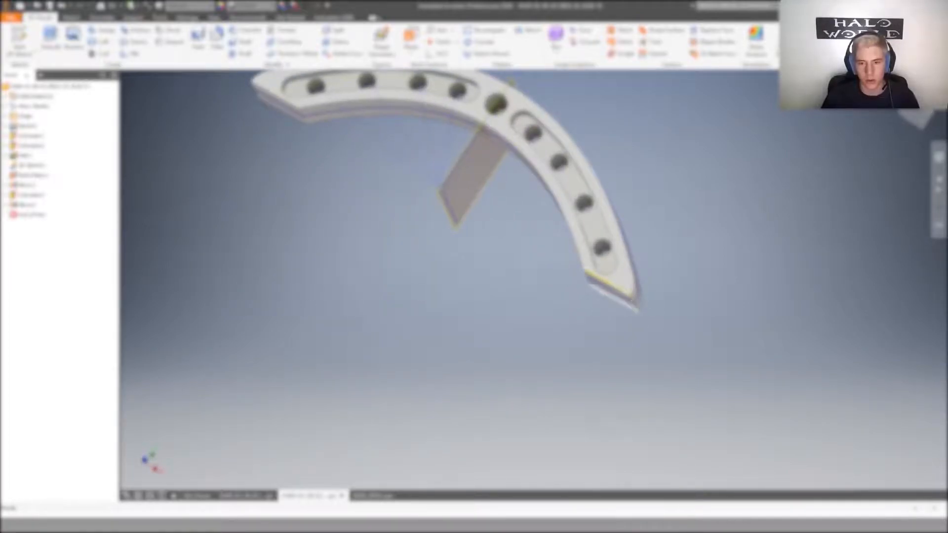
{"action": "middle_click_drag", "start_coordinate": [279, 200], "coordinate": [344, 236], "text": "shift"}
{"action": "middle_click_drag", "start_coordinate": [478, 327], "coordinate": [472, 251], "text": "shift"}
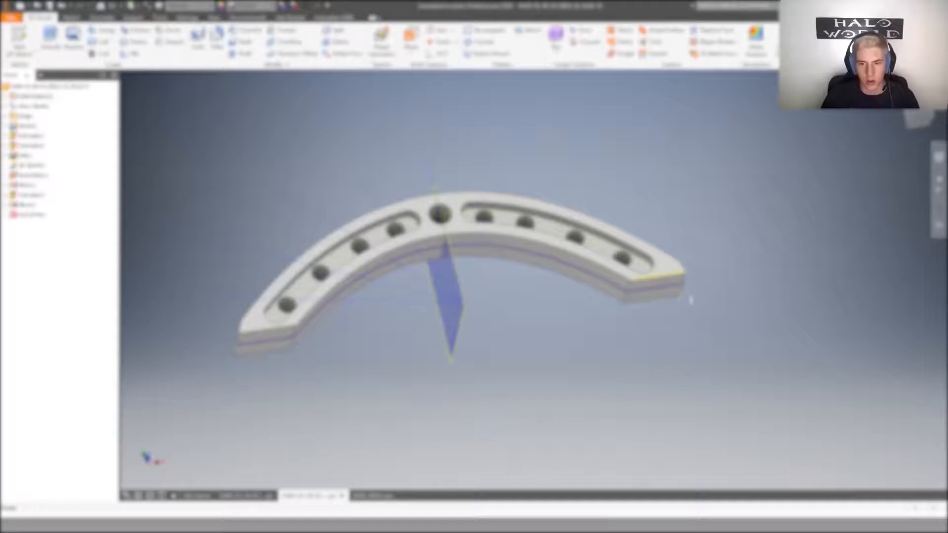
{"action": "middle_click_drag", "start_coordinate": [501, 190], "coordinate": [501, 245], "text": "shift"}
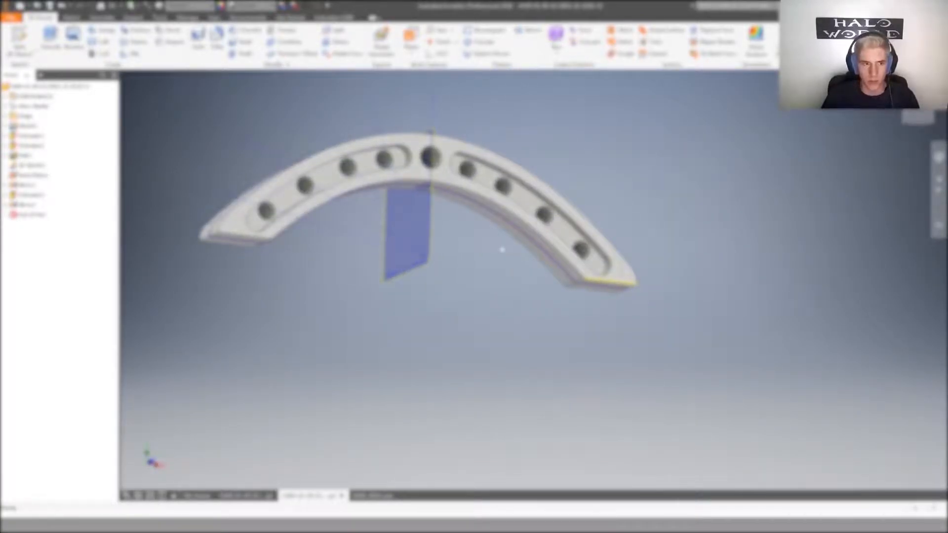
- Draw a vertical line through the middle circle in the base sketch, from the upper arc to the lower arc
{"action": "double_click", "coordinate": [29, 126]}
{"action": "scroll", "coordinate": [528, 267], "scroll_direction": "up", "scroll_amount": 5}
{"action": "left_click", "coordinate": [50, 39]}
{"action": "left_click", "coordinate": [520, 97]}
{"action": "left_click", "coordinate": [521, 287]}
{"action": "key", "text": "Escape"}
- Trim away the right half of the middle circle and finish the base sketch
{"action": "scroll", "coordinate": [521, 141], "scroll_direction": "up", "scroll_amount": 3}
{"action": "left_click", "coordinate": [160, 54]}
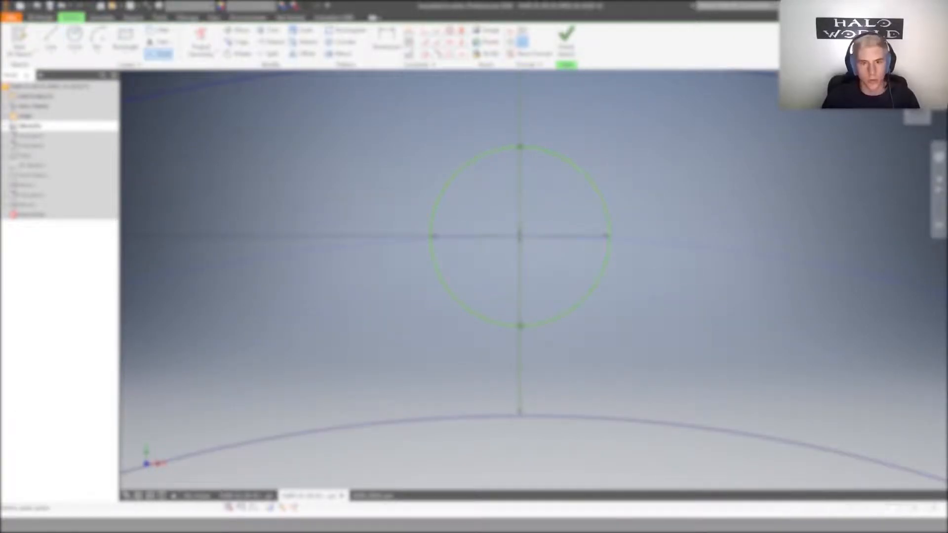
{"action": "left_click", "coordinate": [270, 31]}
{"action": "left_click", "coordinate": [606, 218]}
{"action": "key", "text": "Escape"}
{"action": "left_click", "coordinate": [566, 39]}
- Mirror the two base extrusions across the middle plane and fillet the edge loop of the left slot pocket
{"action": "middle_click_drag", "start_coordinate": [303, 139], "coordinate": [247, 145], "text": "shift"}
{"action": "left_click", "coordinate": [529, 30]}
{"action": "left_click", "coordinate": [32, 135]}
{"action": "left_click", "coordinate": [31, 145]}
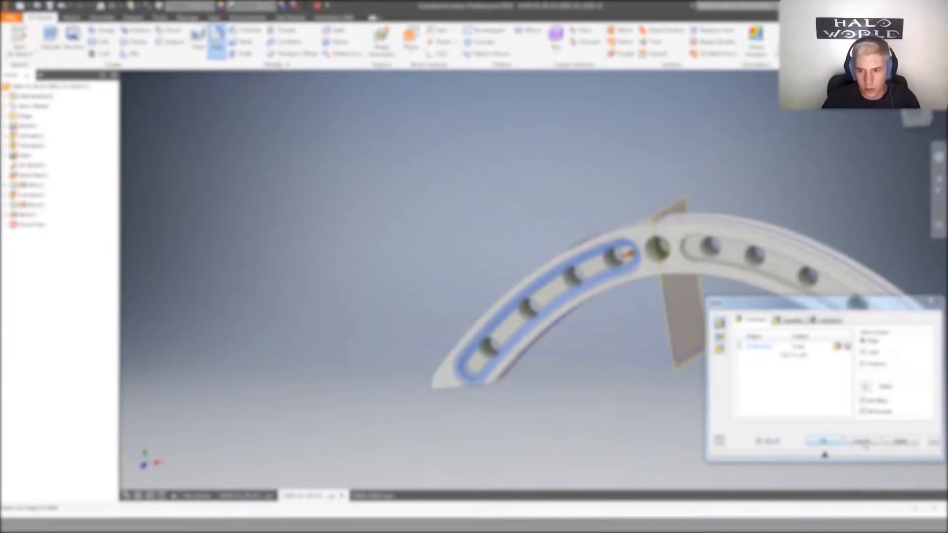
{"action": "left_click", "coordinate": [823, 441]}
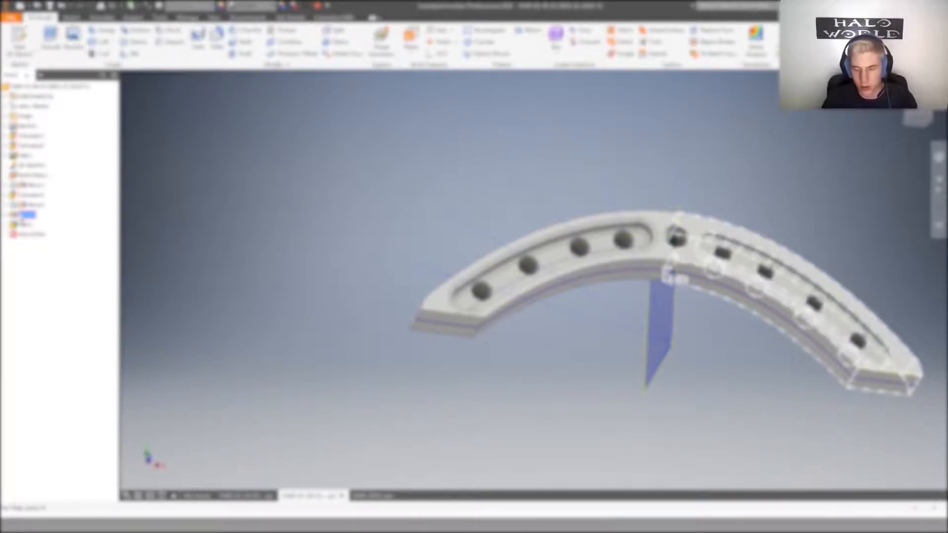
- Delete the mirror features that form the right half of the arch, leaving only the left half
{"action": "key", "text": "Delete"}
{"action": "left_click", "coordinate": [21, 206]}
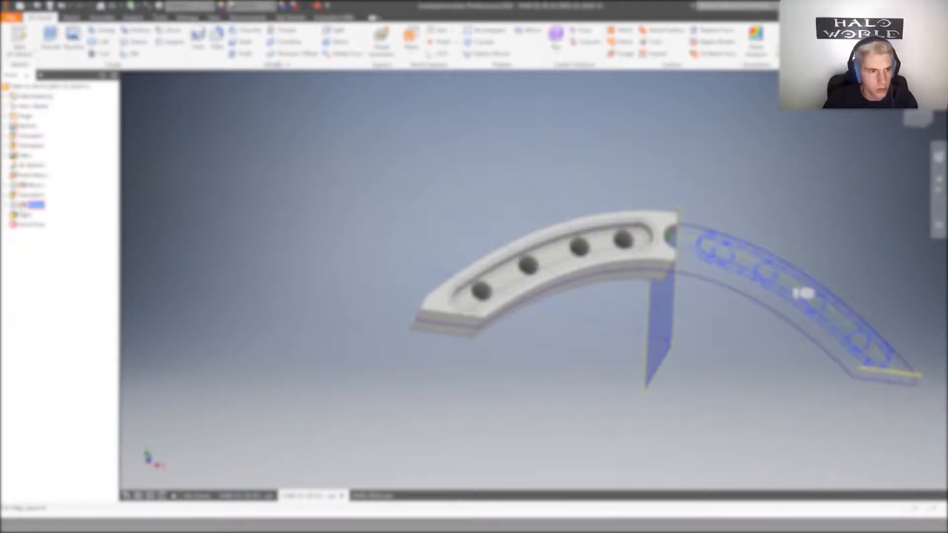
{"action": "key", "text": "Delete"}
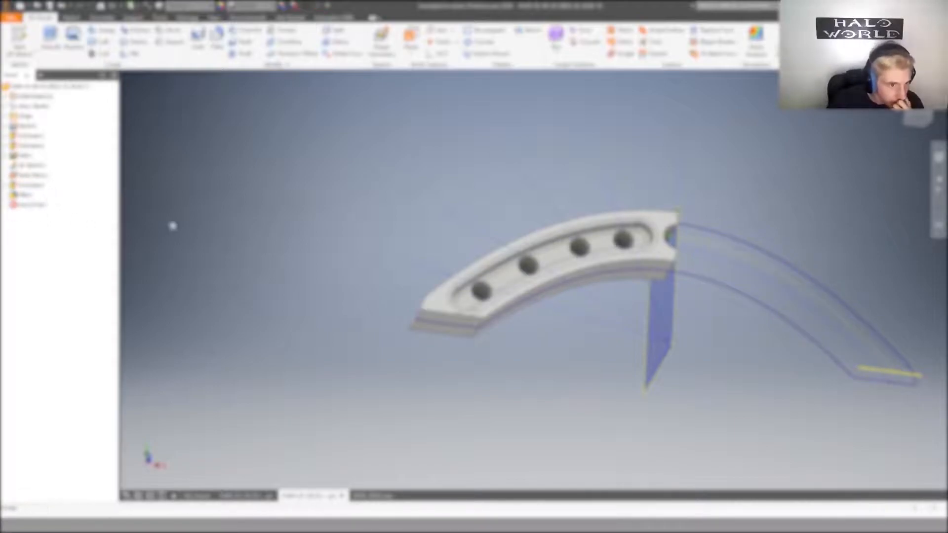
{"action": "middle_click_drag", "start_coordinate": [593, 335], "coordinate": [468, 271], "text": "shift"}
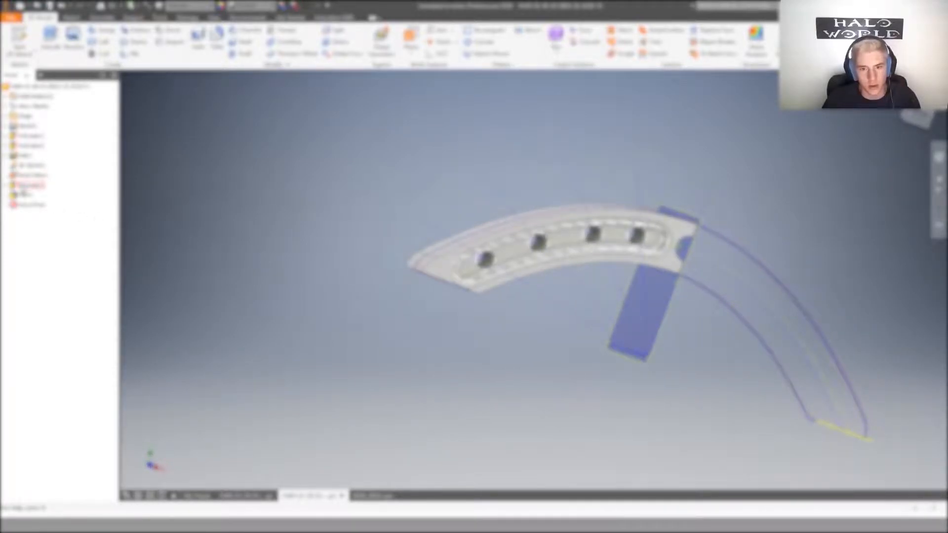
{"action": "middle_click_drag", "start_coordinate": [394, 315], "coordinate": [416, 338], "text": "shift"}
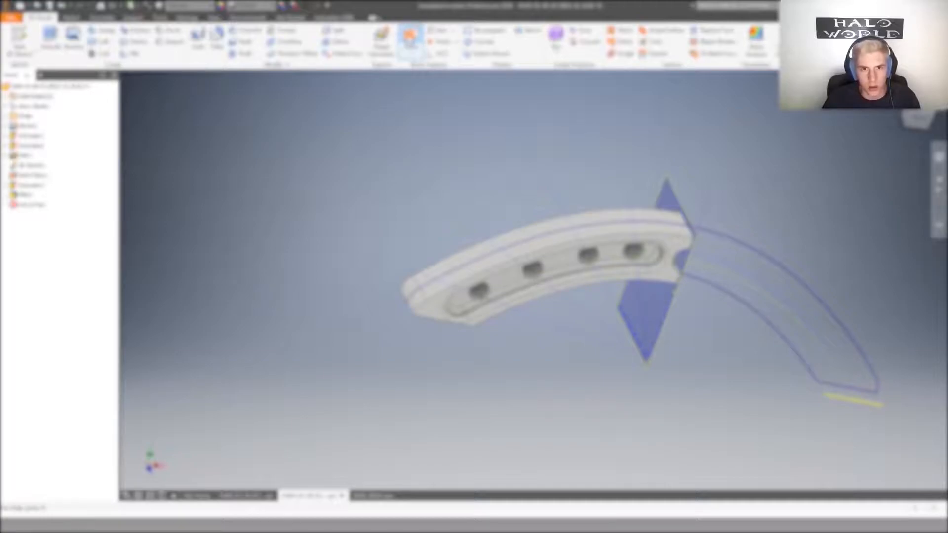
{"action": "left_click", "coordinate": [410, 39]}
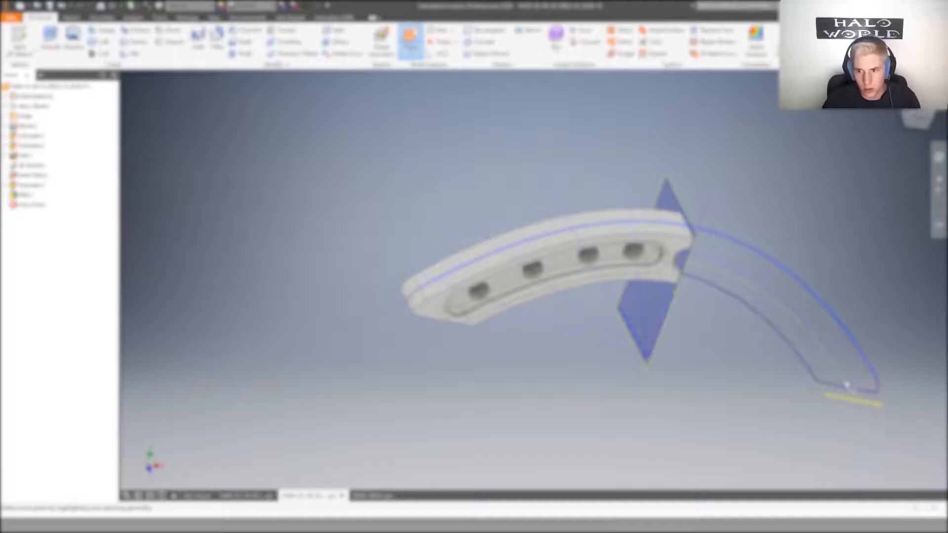
{"action": "key", "text": "Escape"}
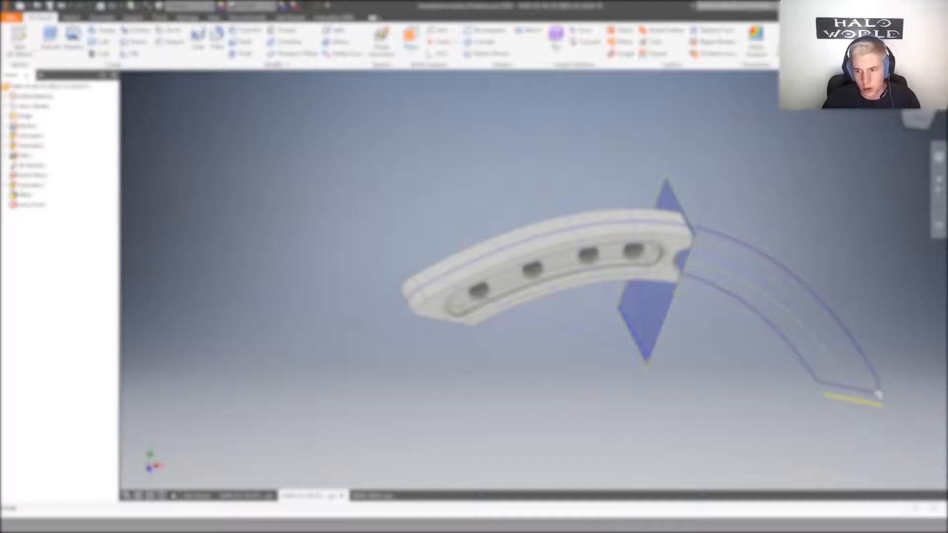
{"action": "middle_click_drag", "start_coordinate": [742, 339], "coordinate": [703, 292], "text": "shift"}
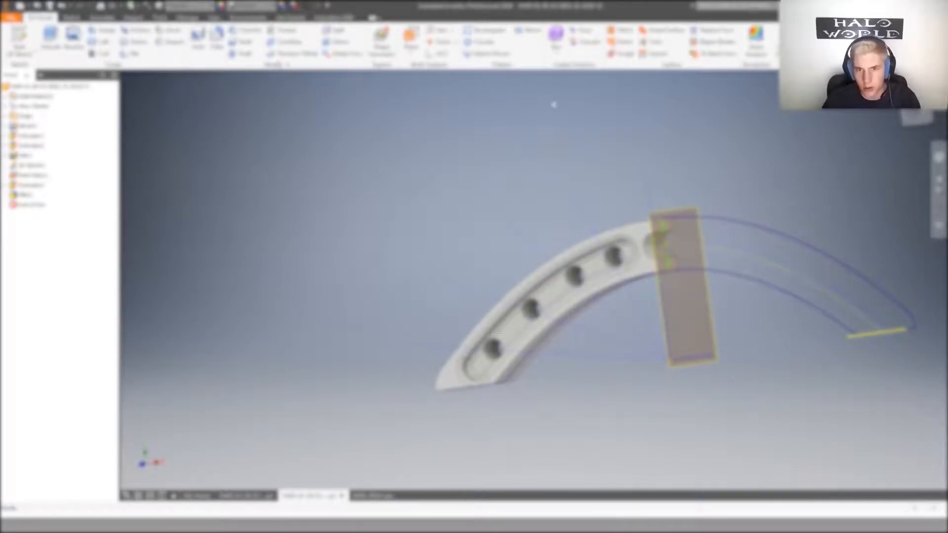
{"action": "left_click", "coordinate": [409, 38]}
{"action": "left_click", "coordinate": [410, 49]}
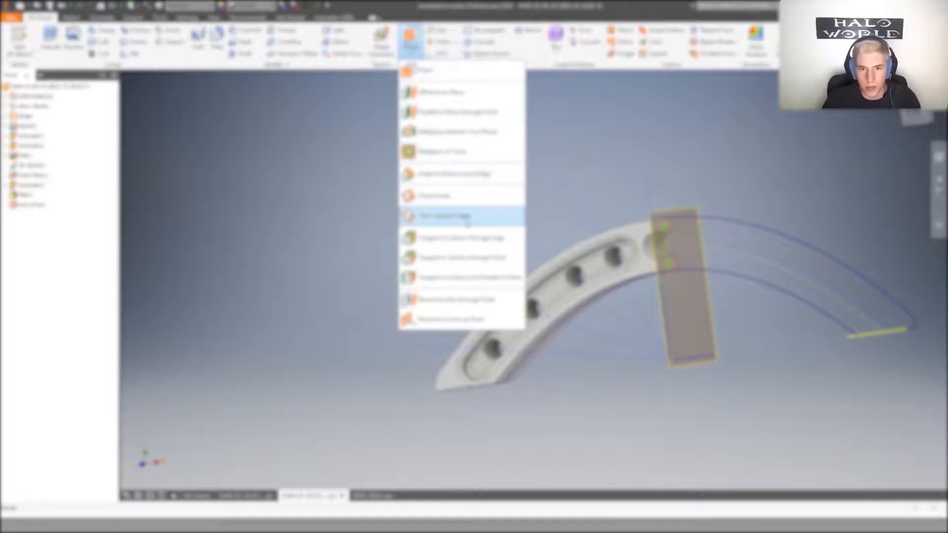
{"action": "left_click", "coordinate": [466, 218]}
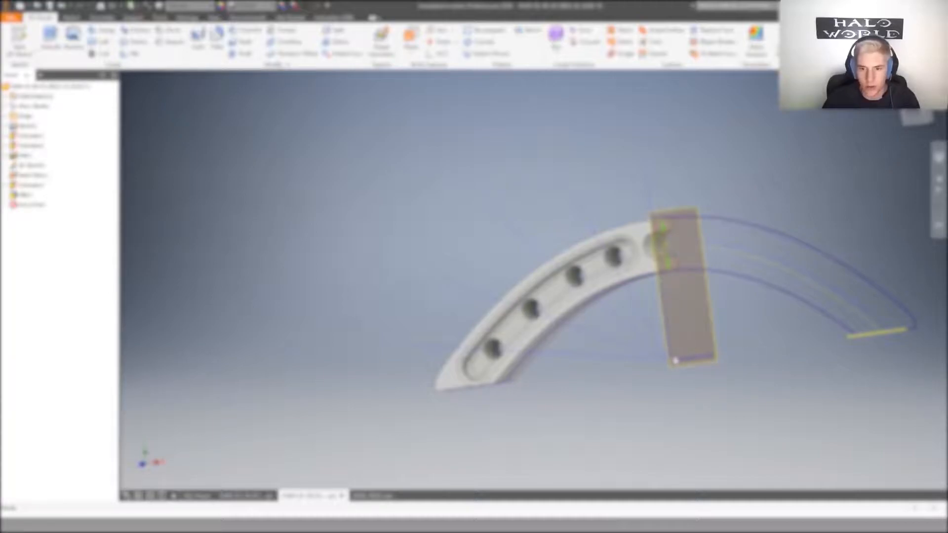
{"action": "middle_click_drag", "start_coordinate": [562, 290], "coordinate": [598, 307], "text": "shift"}
{"action": "middle_click_drag", "start_coordinate": [750, 344], "coordinate": [592, 315]}
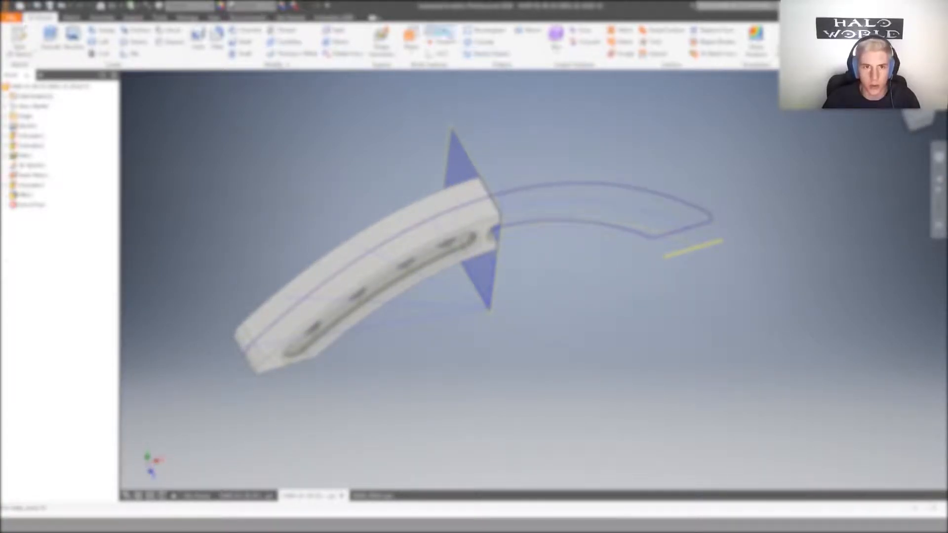
- Create a work plane offset from the slotted face into the thickness of the half arch
{"action": "left_click", "coordinate": [410, 40]}
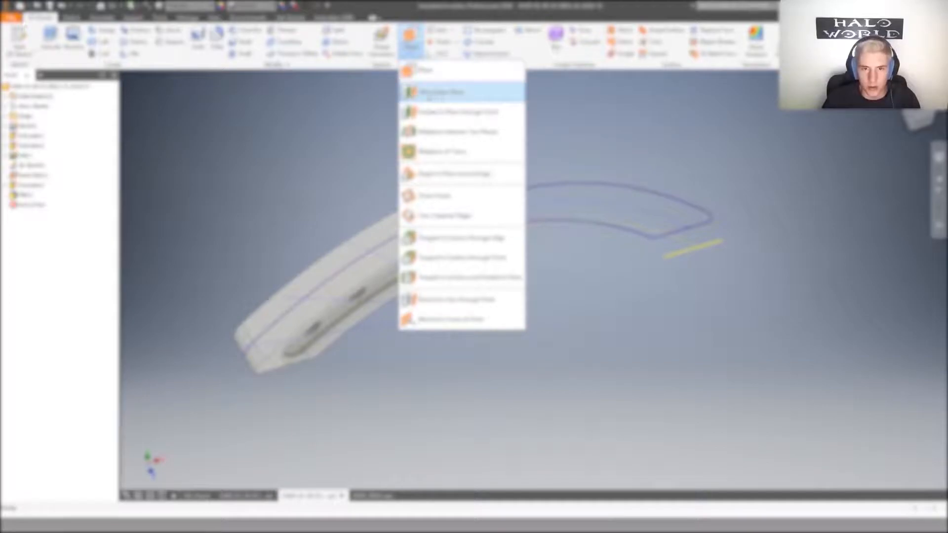
{"action": "left_click", "coordinate": [440, 92]}
{"action": "left_click", "coordinate": [482, 233]}
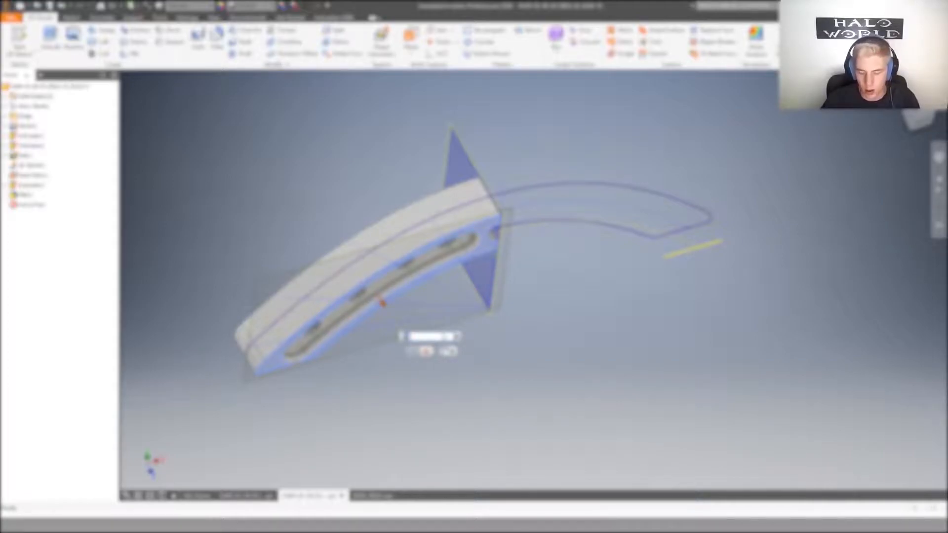
{"action": "left_click", "coordinate": [363, 268]}
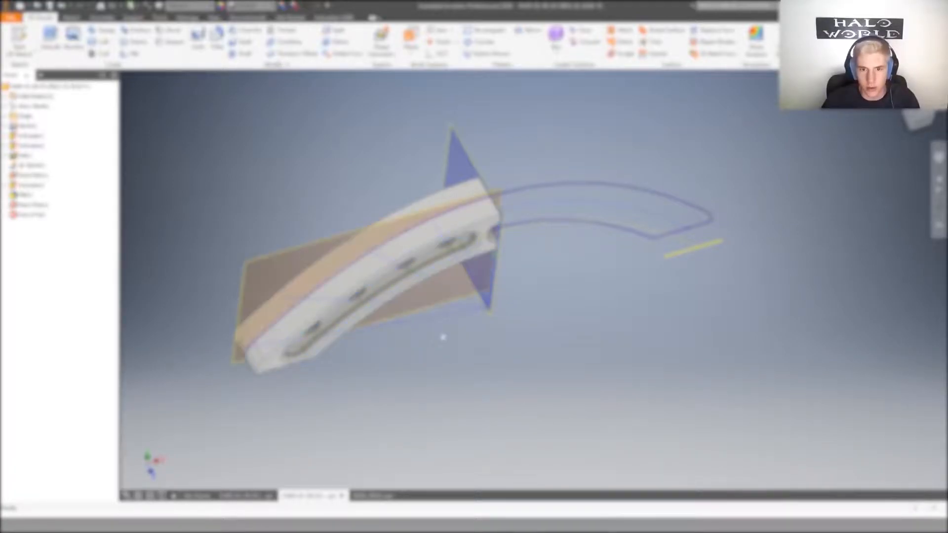
- Examine the offset work plane and both faces of the half arch from several angles
{"action": "mouse_move", "coordinate": [459, 348]}
{"action": "middle_mouse_down", "text": "shift"}
{"action": "mouse_move", "coordinate": [613, 394]}
{"action": "mouse_move", "coordinate": [726, 395]}
{"action": "mouse_move", "coordinate": [694, 392]}
{"action": "mouse_move", "coordinate": [588, 239]}
{"action": "mouse_move", "coordinate": [550, 349]}
{"action": "mouse_move", "coordinate": [523, 378]}
{"action": "mouse_move", "coordinate": [635, 370]}
{"action": "middle_mouse_up", "text": "shift"}
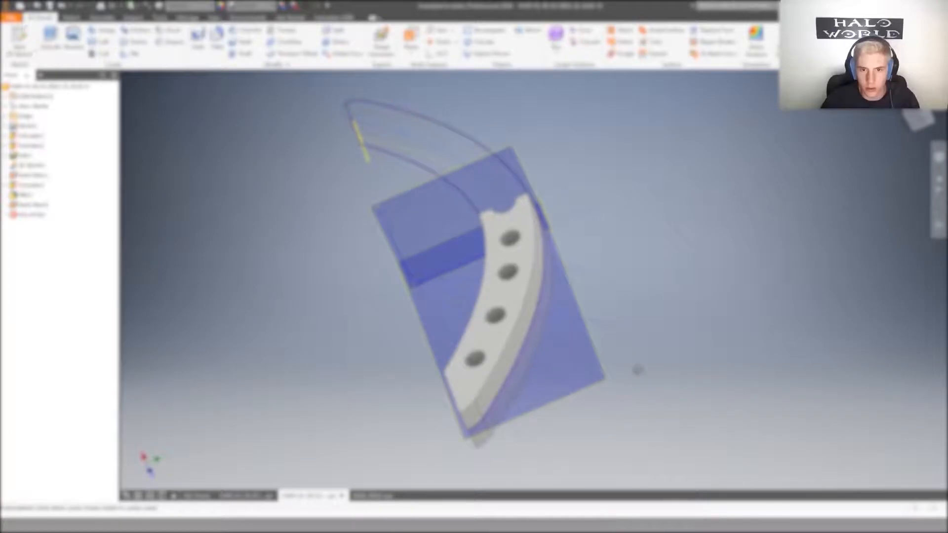
{"action": "middle_click_drag", "start_coordinate": [588, 326], "coordinate": [639, 328], "text": "shift"}
{"action": "scroll", "coordinate": [733, 303], "scroll_direction": "up", "scroll_amount": 3}
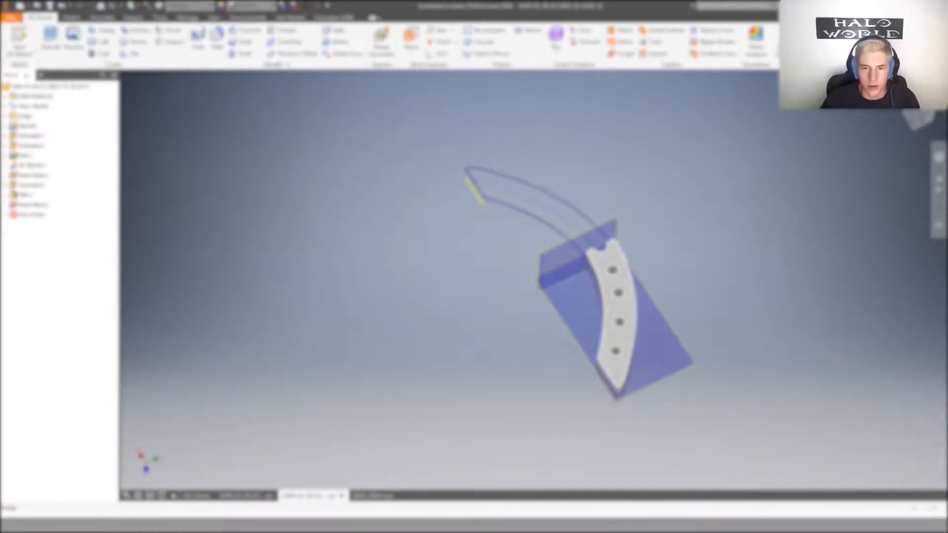
{"action": "scroll", "coordinate": [624, 284], "scroll_direction": "down", "scroll_amount": 4}
{"action": "mouse_move", "coordinate": [738, 420]}
{"action": "middle_mouse_down"}
{"action": "mouse_move", "coordinate": [761, 441]}
{"action": "mouse_move", "coordinate": [596, 332]}
{"action": "mouse_move", "coordinate": [508, 331]}
{"action": "mouse_move", "coordinate": [510, 315]}
{"action": "middle_mouse_up"}
{"action": "middle_click_drag", "start_coordinate": [188, 221], "coordinate": [194, 334], "text": "shift"}
{"action": "middle_click_drag", "start_coordinate": [488, 310], "coordinate": [542, 289], "text": "shift"}
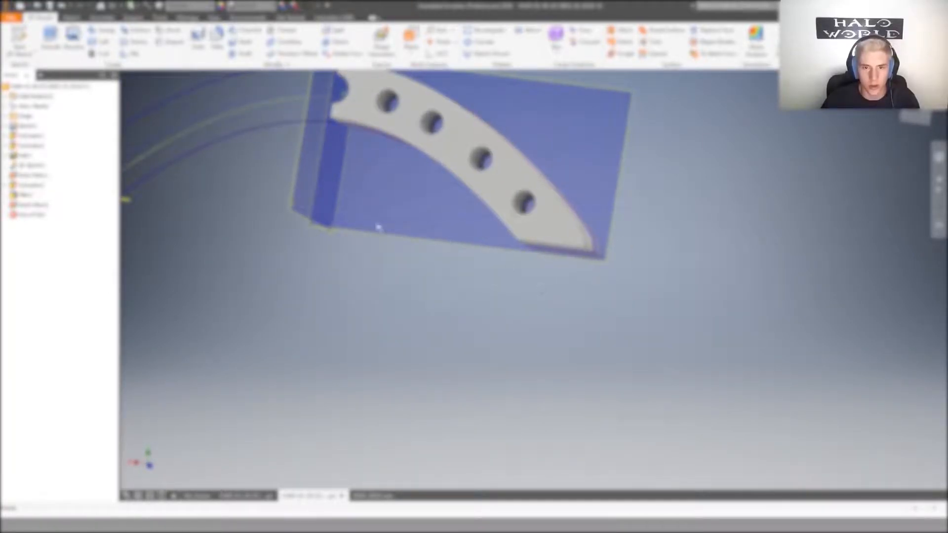
{"action": "middle_click_drag", "start_coordinate": [395, 225], "coordinate": [410, 336]}
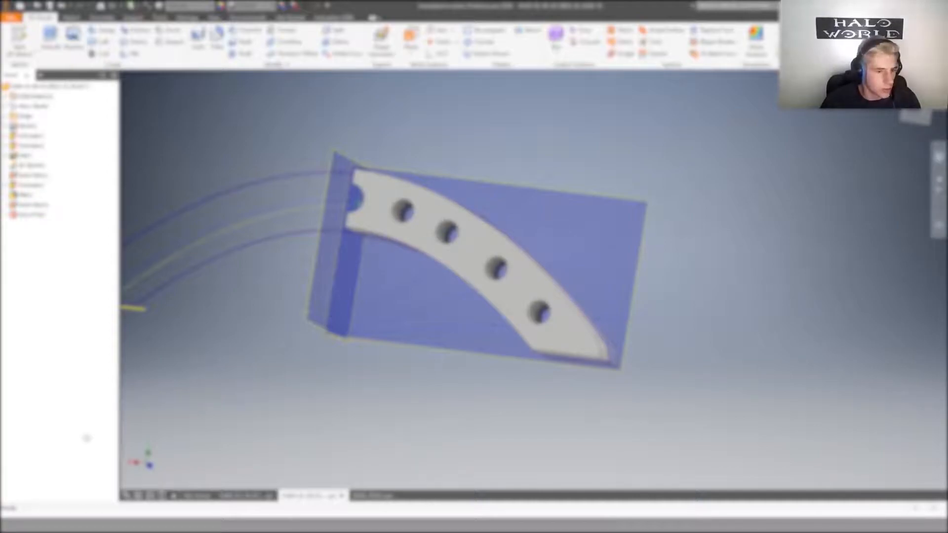
{"action": "middle_click_drag", "start_coordinate": [500, 377], "coordinate": [711, 327], "text": "shift"}
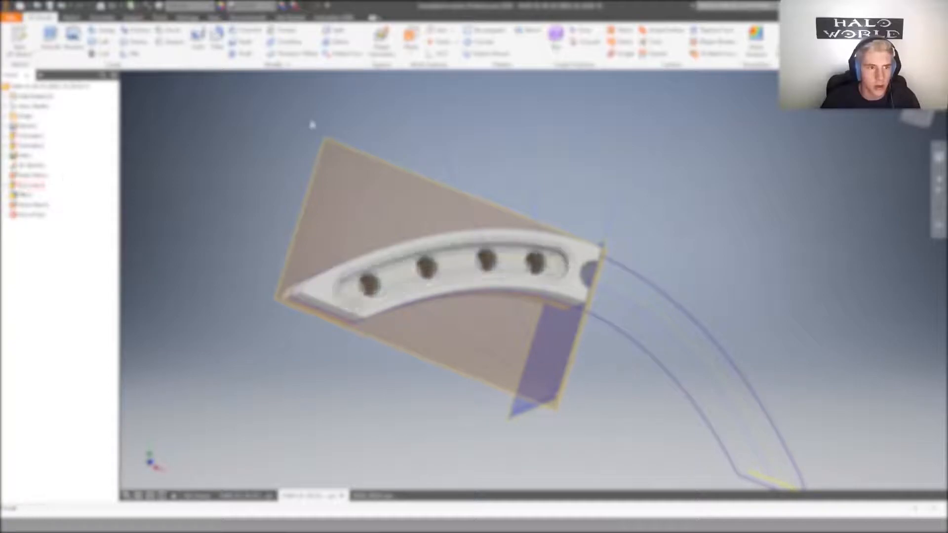
{"action": "left_click", "coordinate": [518, 35]}
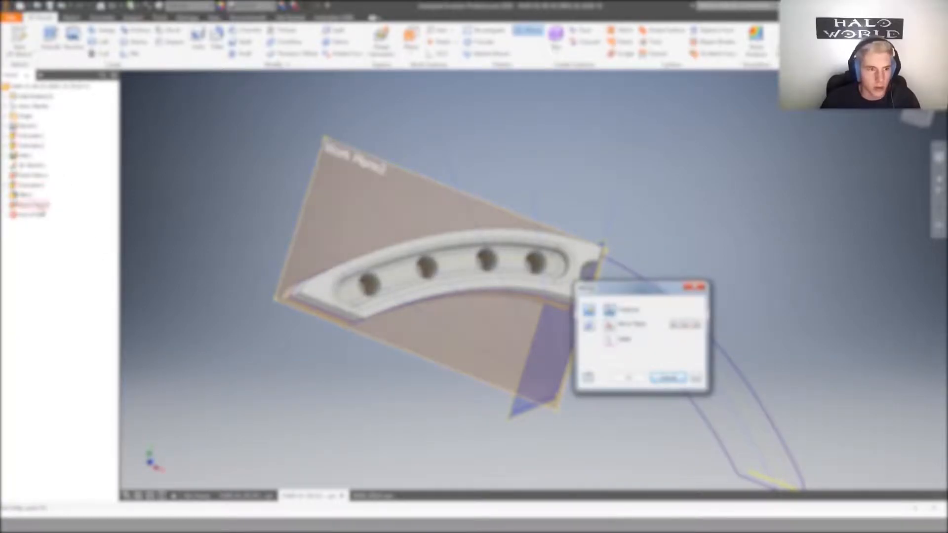
{"action": "left_click", "coordinate": [499, 274]}
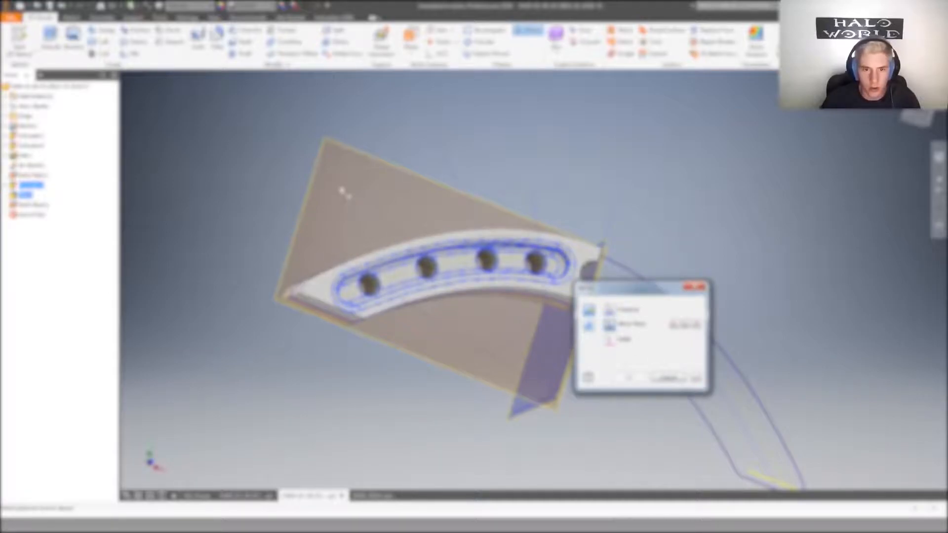
{"action": "left_click", "coordinate": [342, 151]}
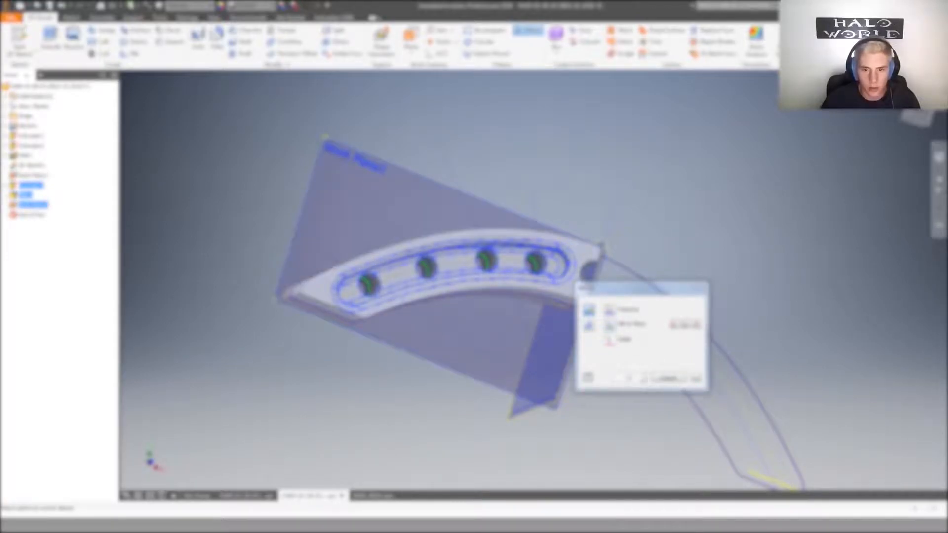
{"action": "middle_click_drag", "start_coordinate": [340, 289], "coordinate": [513, 349], "text": "shift"}
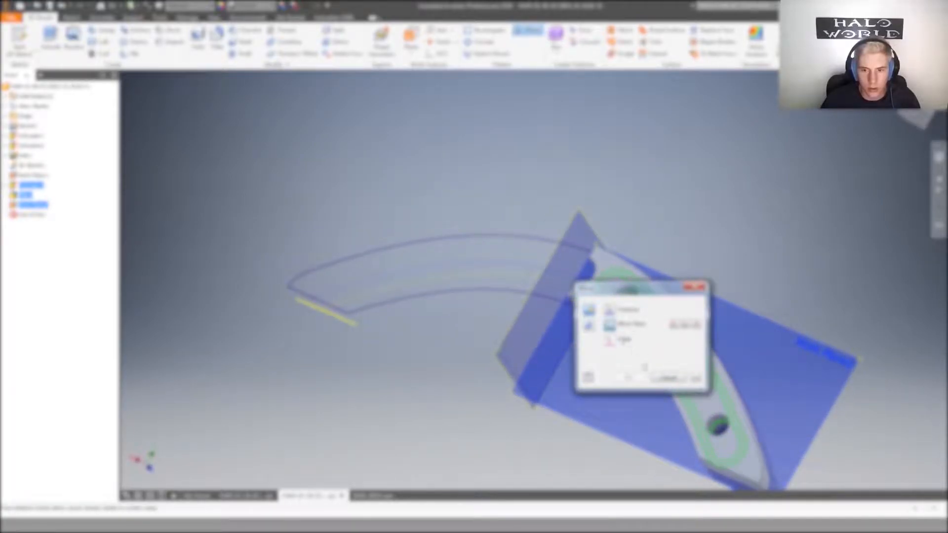
{"action": "left_click", "coordinate": [667, 378]}
- Mirror the slot pocket extrusion across the large work plane running lengthwise through the curved body
{"action": "middle_click_drag", "start_coordinate": [804, 356], "coordinate": [661, 298], "text": "shift"}
{"action": "middle_click_drag", "start_coordinate": [647, 231], "coordinate": [707, 230]}
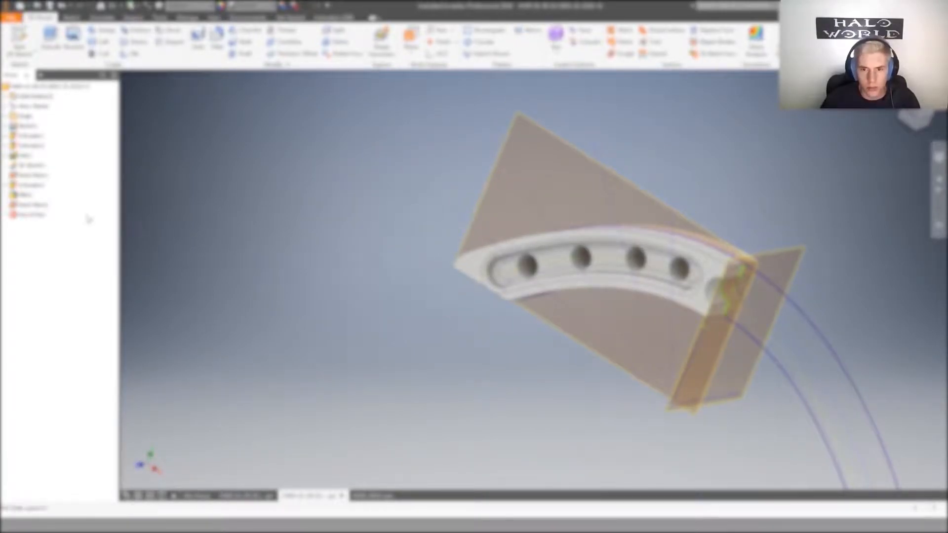
{"action": "left_click", "coordinate": [32, 185]}
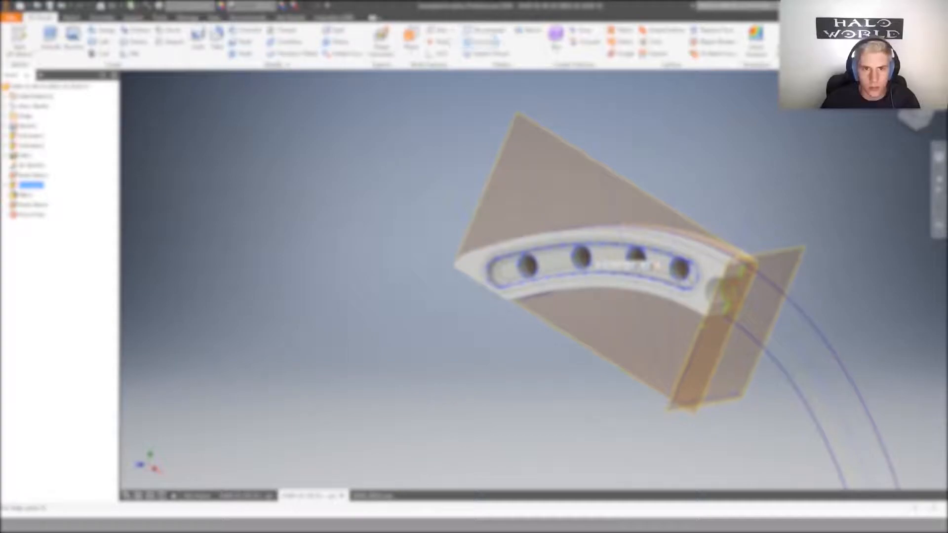
{"action": "left_click", "coordinate": [528, 30]}
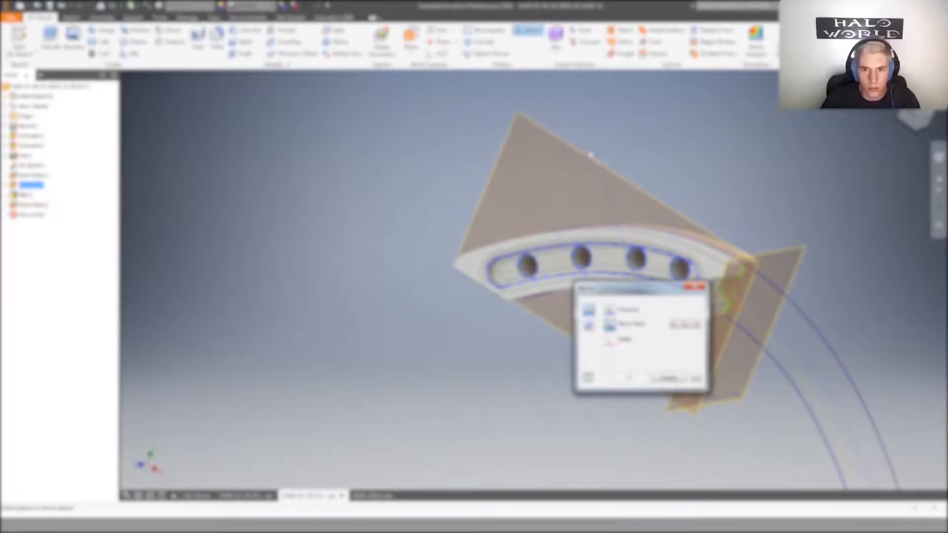
{"action": "left_click", "coordinate": [588, 159]}
{"action": "middle_click_drag", "start_coordinate": [764, 199], "coordinate": [608, 216], "text": "shift"}
{"action": "left_click", "coordinate": [635, 378]}
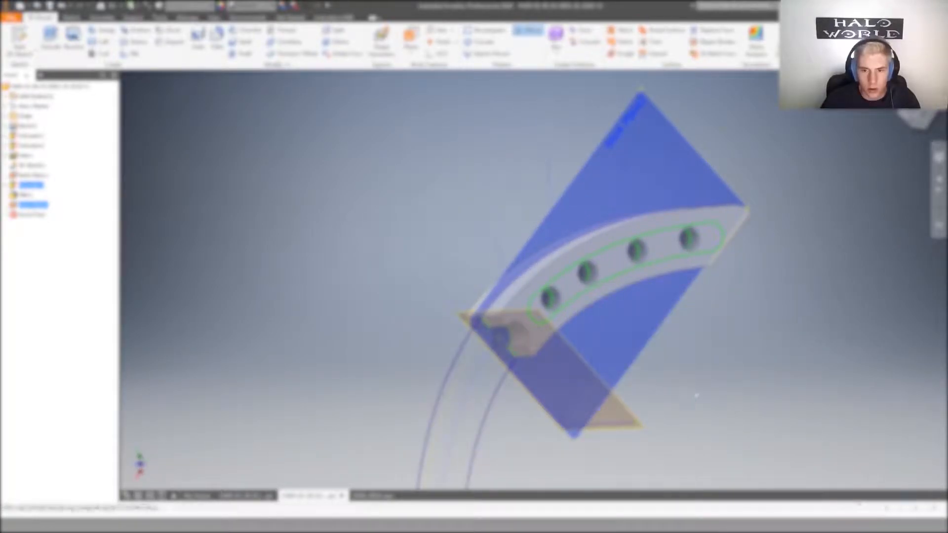
- Mirror the pocket's fillet across the same lengthwise work plane
{"action": "middle_click_drag", "start_coordinate": [401, 323], "coordinate": [535, 336], "text": "shift"}
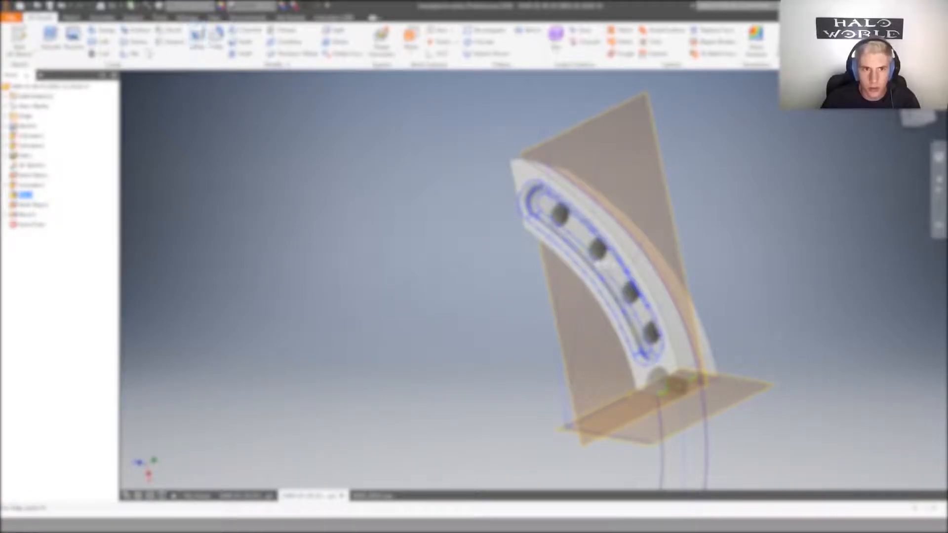
{"action": "left_click", "coordinate": [527, 31]}
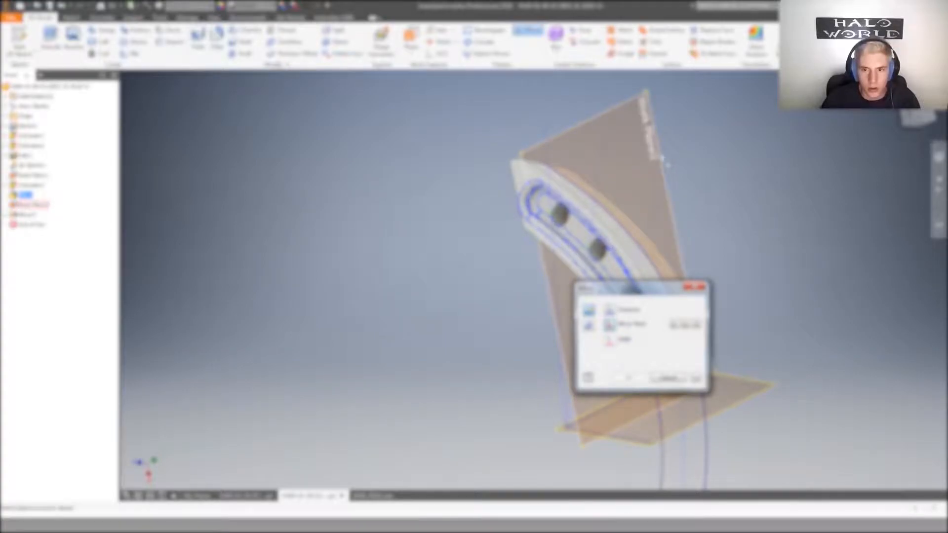
{"action": "left_click", "coordinate": [660, 162]}
{"action": "left_click", "coordinate": [629, 378]}
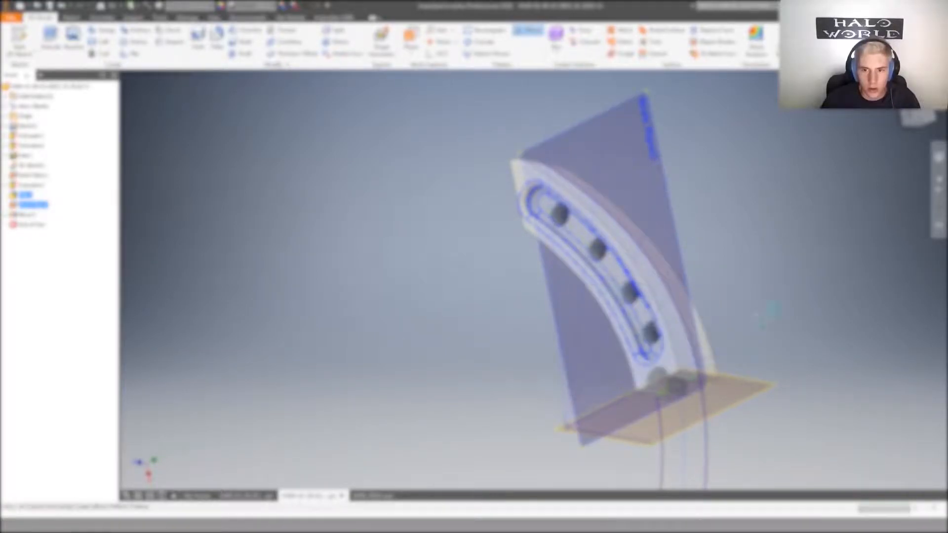
- Examine the pockets on both faces of the curved body and measure the pocket floor edge between two holes
{"action": "middle_click_drag", "start_coordinate": [764, 323], "coordinate": [300, 349], "text": "shift"}
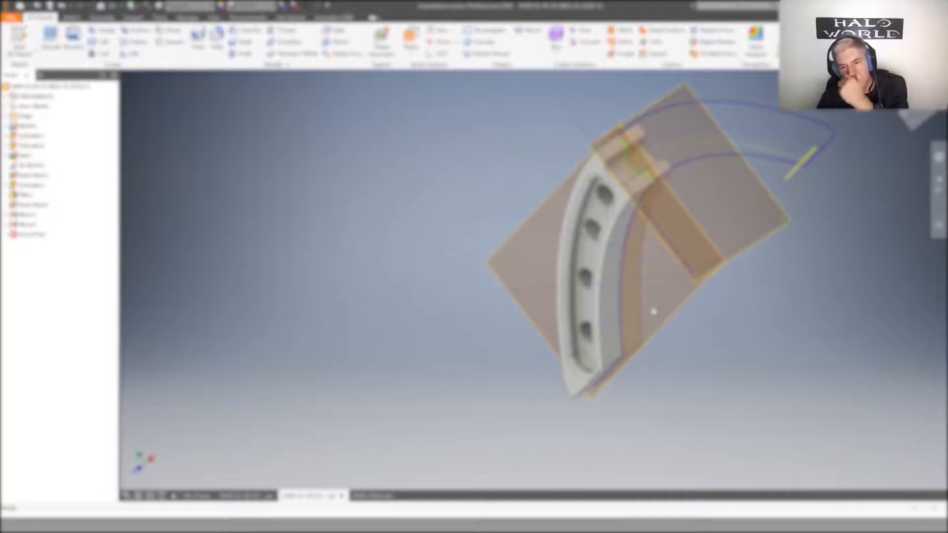
{"action": "middle_click_drag", "start_coordinate": [482, 326], "coordinate": [646, 290], "text": "shift"}
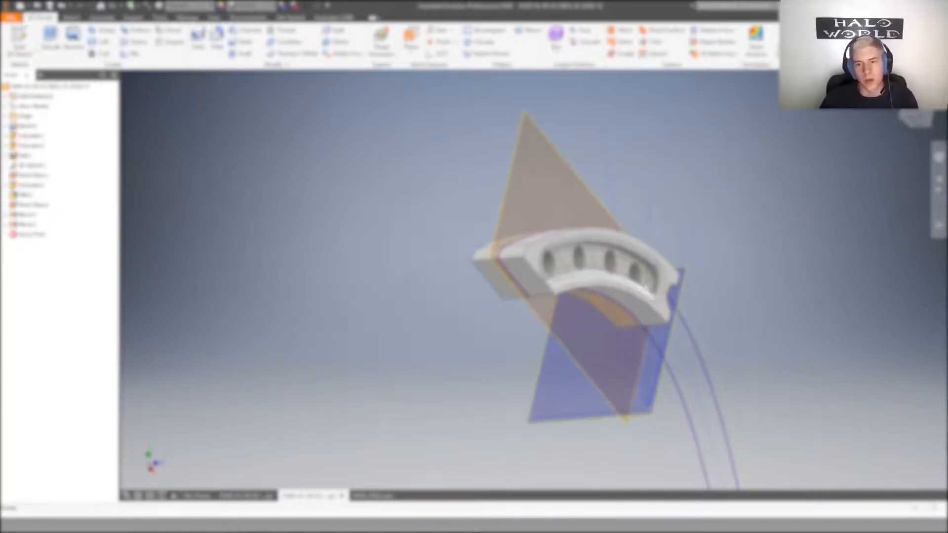
{"action": "middle_click_drag", "start_coordinate": [532, 270], "coordinate": [488, 284], "text": "shift"}
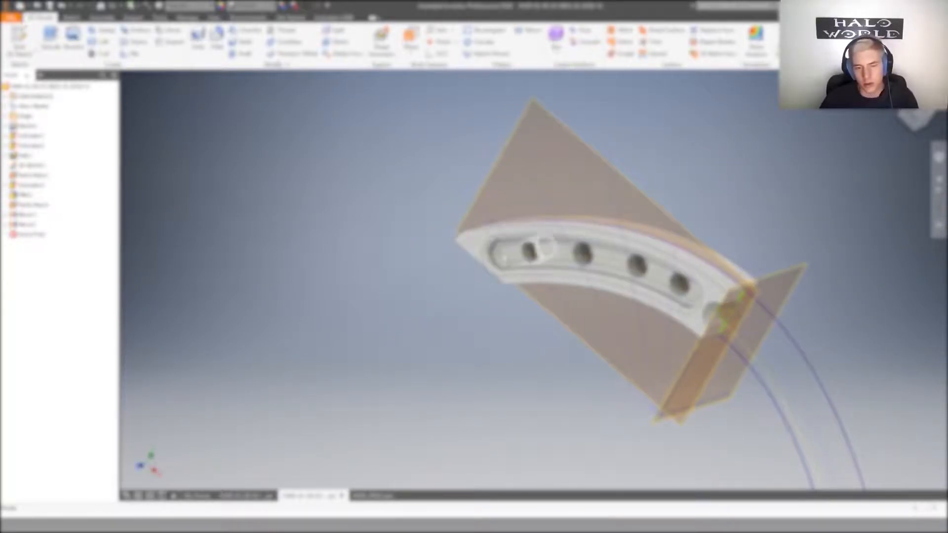
{"action": "mouse_move", "coordinate": [642, 296]}
{"action": "middle_mouse_down", "text": "shift"}
{"action": "mouse_move", "coordinate": [509, 308]}
{"action": "mouse_move", "coordinate": [503, 272]}
{"action": "mouse_move", "coordinate": [466, 259]}
{"action": "mouse_move", "coordinate": [450, 271]}
{"action": "mouse_move", "coordinate": [538, 292]}
{"action": "mouse_move", "coordinate": [647, 296]}
{"action": "mouse_move", "coordinate": [691, 262]}
{"action": "middle_mouse_up", "text": "shift"}
{"action": "mouse_move", "coordinate": [595, 302]}
{"action": "middle_mouse_down", "text": "shift"}
{"action": "mouse_move", "coordinate": [585, 310]}
{"action": "mouse_move", "coordinate": [636, 271]}
{"action": "mouse_move", "coordinate": [731, 286]}
{"action": "mouse_move", "coordinate": [741, 256]}
{"action": "middle_mouse_up", "text": "shift"}
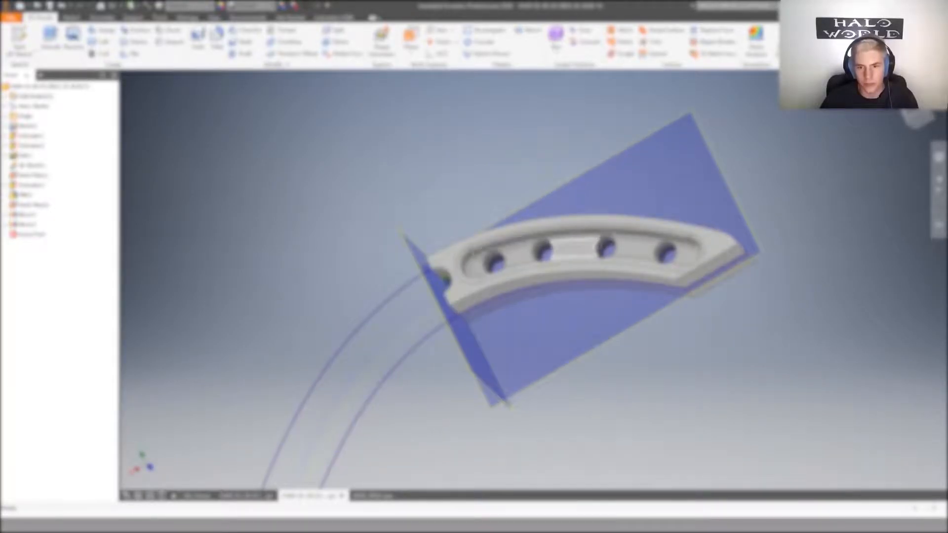
{"action": "scroll", "coordinate": [610, 250], "scroll_direction": "down", "scroll_amount": 1}
{"action": "scroll", "coordinate": [563, 253], "scroll_direction": "up", "scroll_amount": 5}
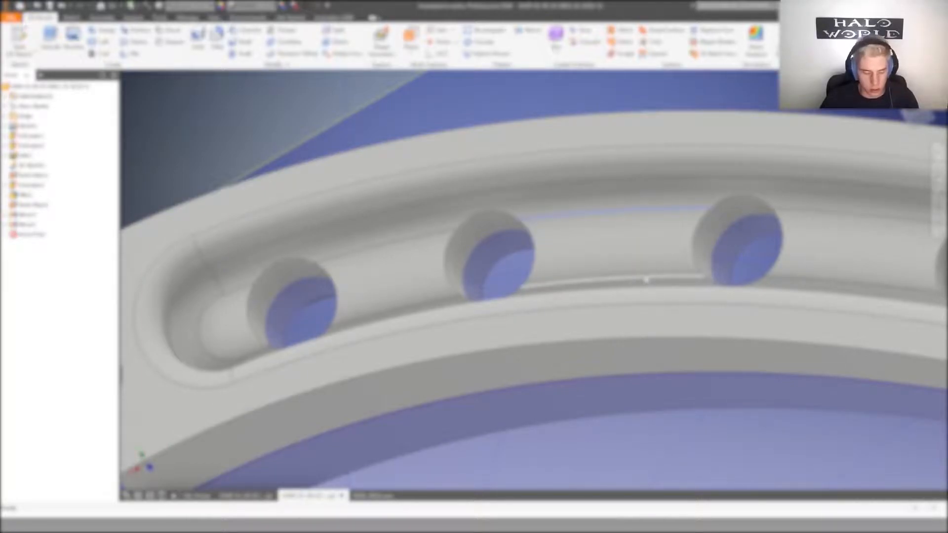
{"action": "key", "text": "m"}
{"action": "left_click", "coordinate": [644, 280]}
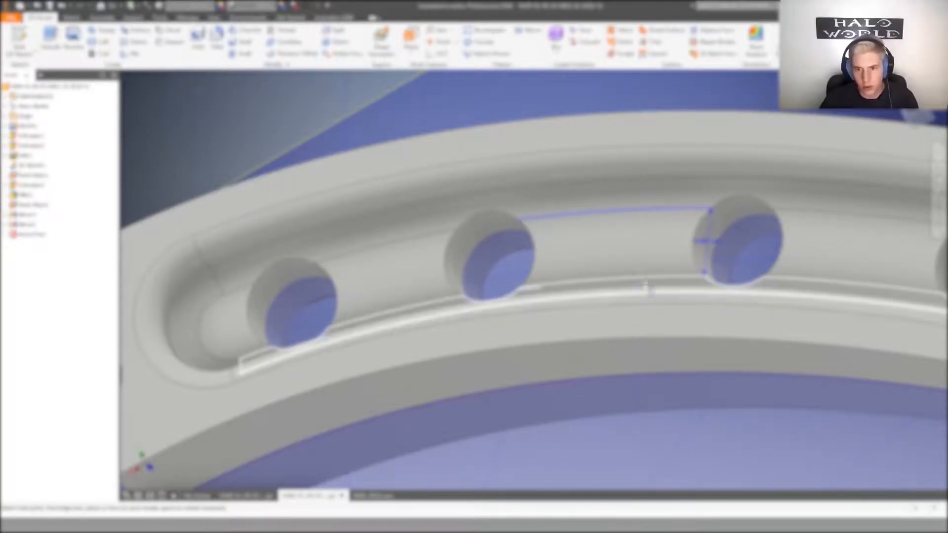
{"action": "key", "text": "Escape"}
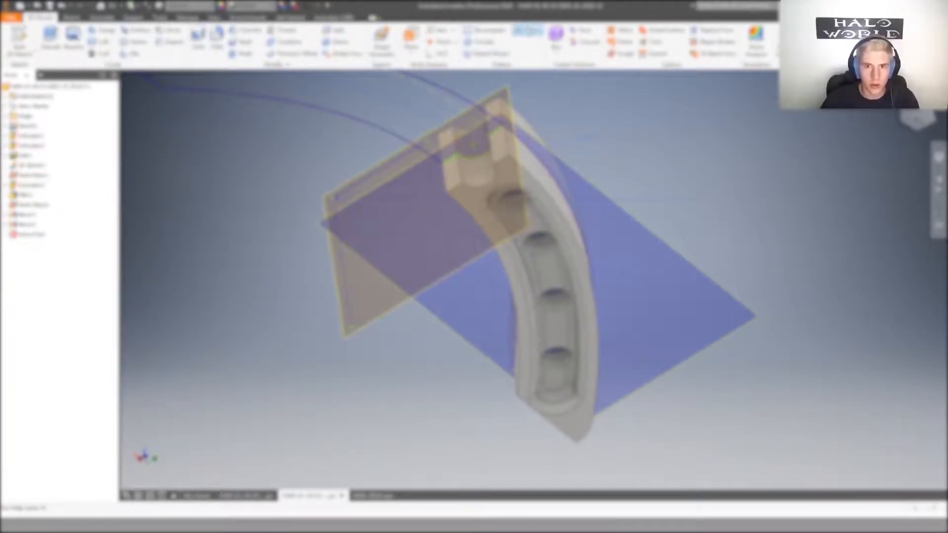
- Mirror the entire solid across the work plane at its half-hole end to complete the arch
{"action": "left_click", "coordinate": [529, 30]}
{"action": "left_click", "coordinate": [590, 327]}
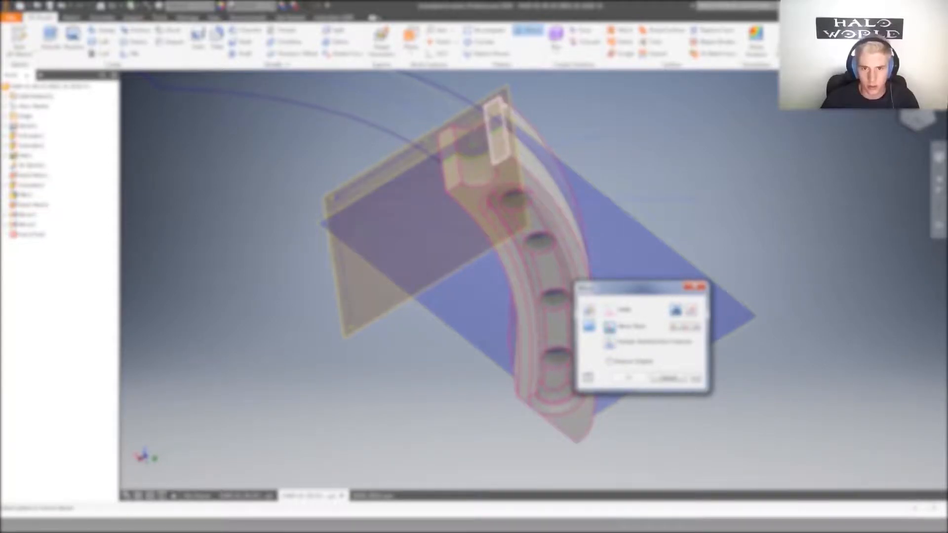
{"action": "left_click", "coordinate": [512, 107]}
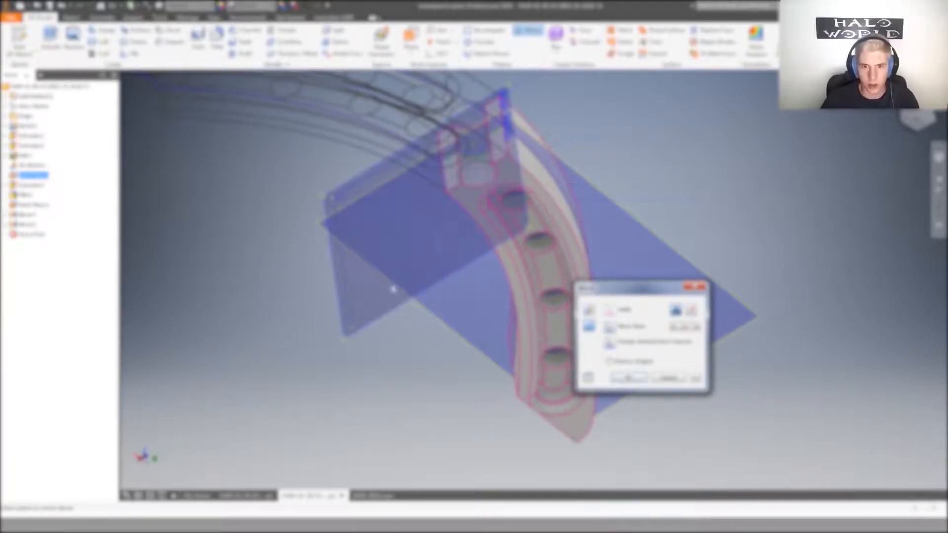
{"action": "scroll", "coordinate": [317, 306], "scroll_direction": "down", "scroll_amount": 3}
{"action": "left_click", "coordinate": [629, 378]}
- Examine the completed arch from both faces and from its ends
{"action": "middle_click_drag", "start_coordinate": [633, 387], "coordinate": [296, 322], "text": "shift"}
{"action": "middle_click_drag", "start_coordinate": [290, 396], "coordinate": [728, 369]}
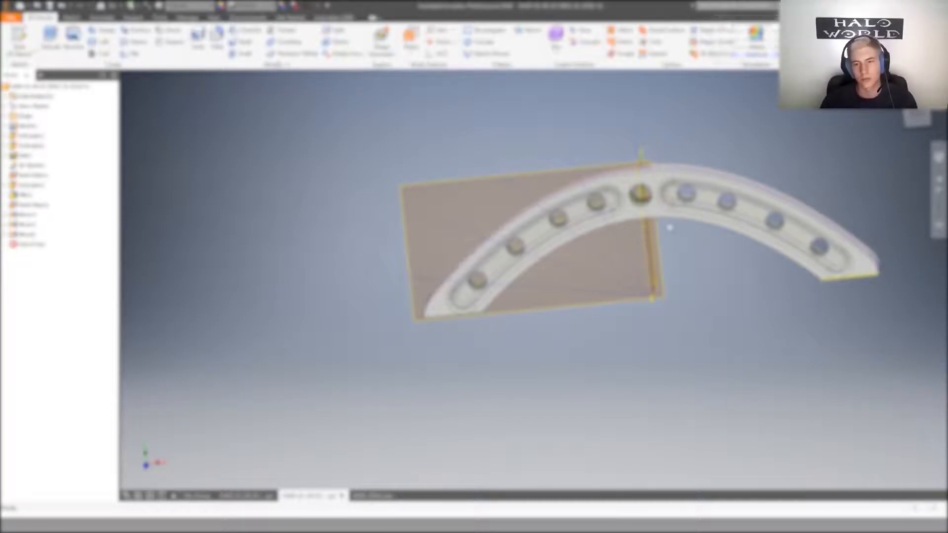
{"action": "middle_click_drag", "start_coordinate": [709, 269], "coordinate": [646, 307], "text": "shift"}
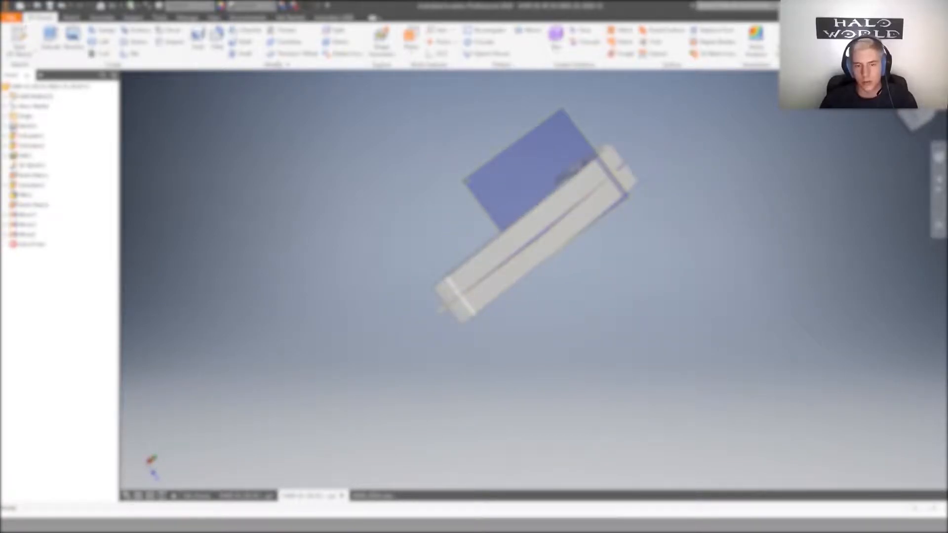
{"action": "middle_click_drag", "start_coordinate": [648, 285], "coordinate": [671, 276], "text": "shift"}
{"action": "middle_click_drag", "start_coordinate": [584, 258], "coordinate": [760, 220], "text": "shift"}
{"action": "middle_click_drag", "start_coordinate": [608, 184], "coordinate": [456, 210], "text": "shift"}
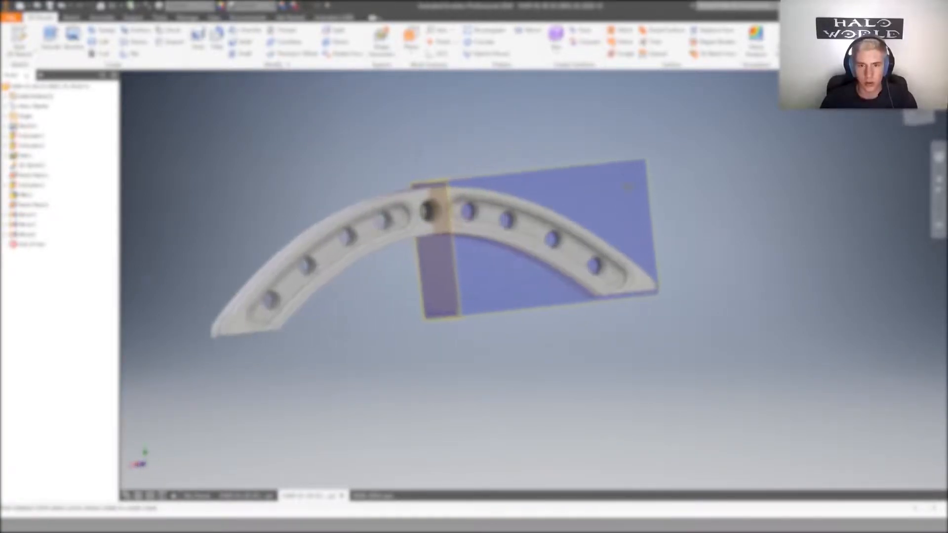
{"action": "middle_click_drag", "start_coordinate": [696, 206], "coordinate": [676, 225], "text": "shift"}
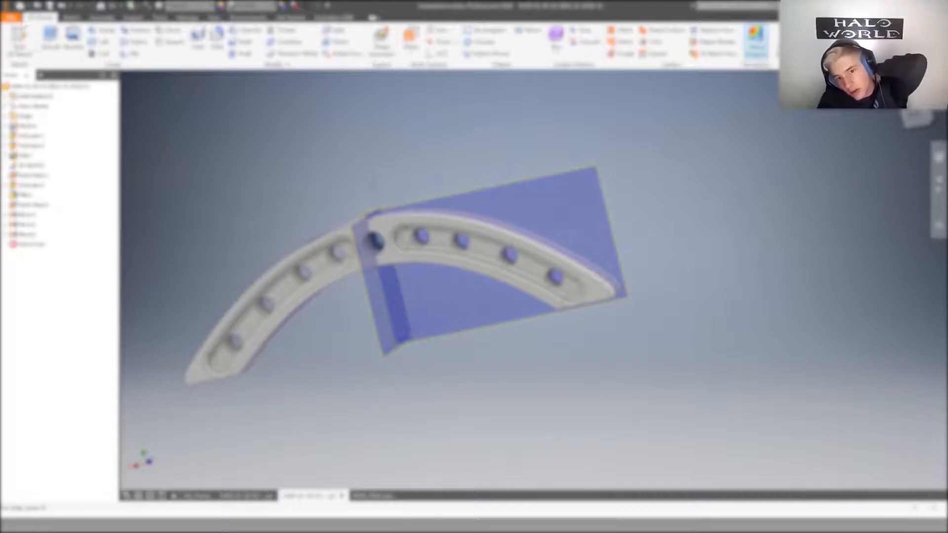
- Enter the stress analysis environment and assign the ABS Plastic material to the arch
{"action": "left_click", "coordinate": [755, 38]}
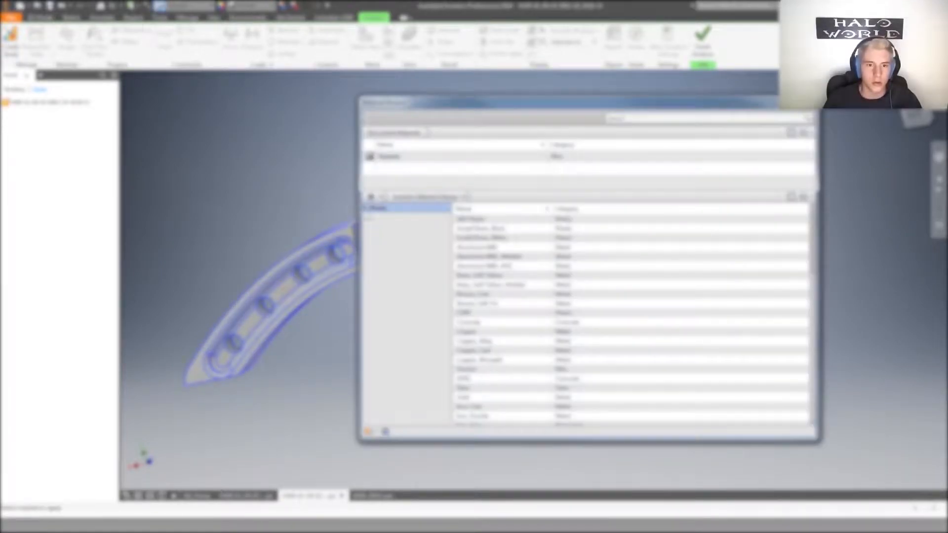
{"action": "left_click", "coordinate": [517, 222]}
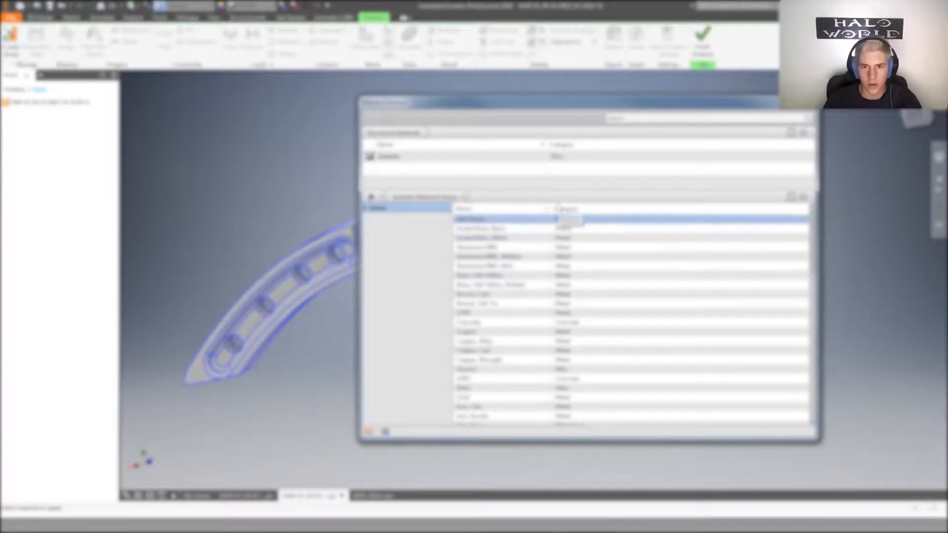
{"action": "left_click", "coordinate": [800, 220]}
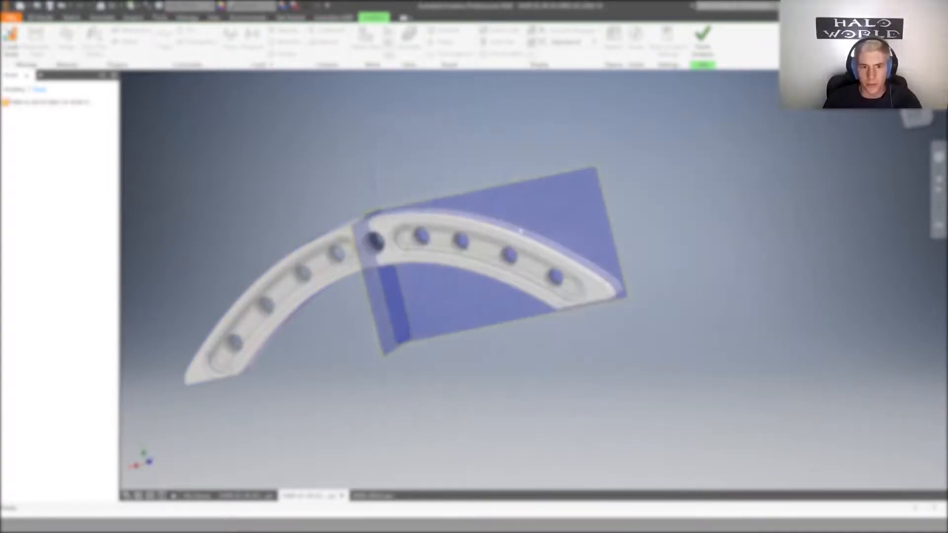
- Create a new stress analysis study with the default settings
{"action": "left_click", "coordinate": [11, 40]}
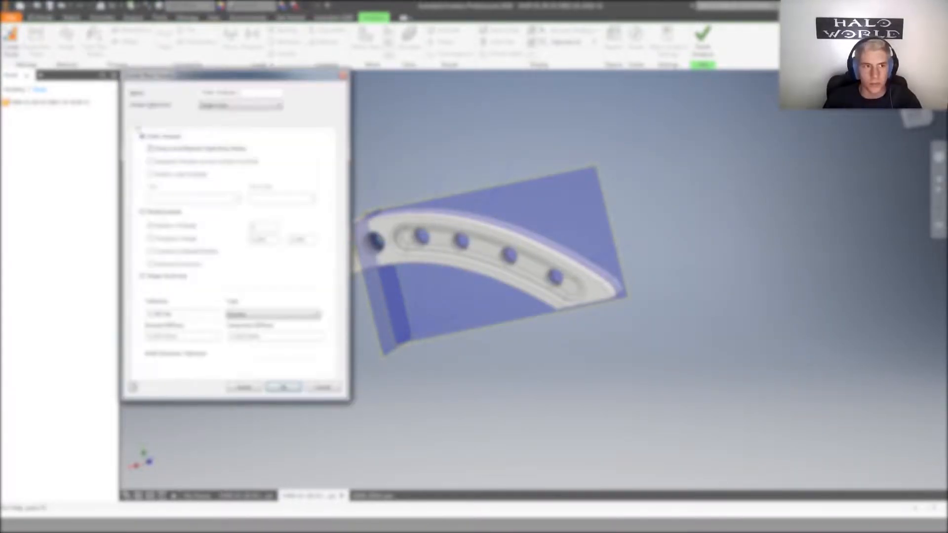
{"action": "left_click", "coordinate": [283, 387]}
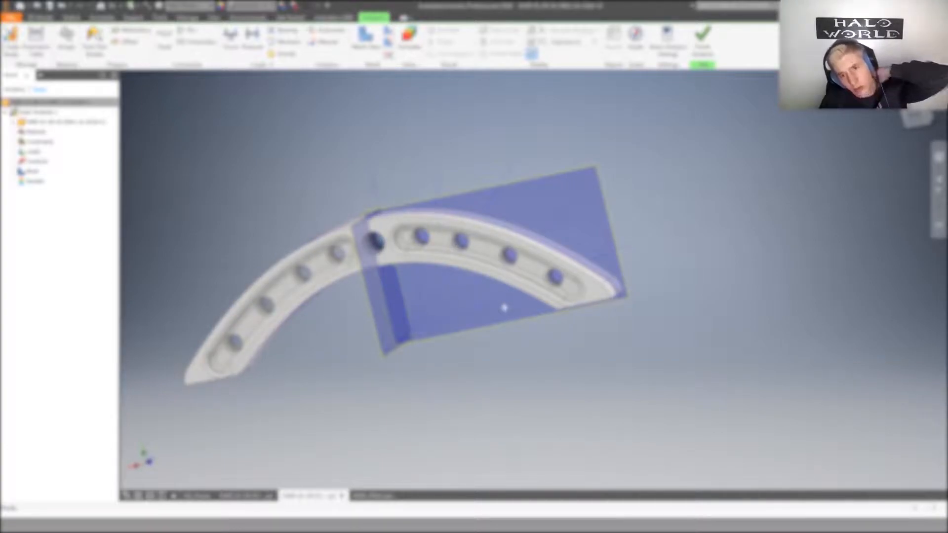
- Examine the arch's end faces, underside and front to plan where supports and loads apply
{"action": "middle_click_drag", "start_coordinate": [222, 371], "coordinate": [405, 345], "text": "shift"}
{"action": "middle_click_drag", "start_coordinate": [739, 193], "coordinate": [802, 333], "text": "shift"}
{"action": "scroll", "coordinate": [802, 333], "scroll_direction": "down", "scroll_amount": 3}
{"action": "middle_click_drag", "start_coordinate": [632, 387], "coordinate": [609, 307], "text": "shift"}
{"action": "middle_click_drag", "start_coordinate": [711, 341], "coordinate": [558, 349]}
{"action": "middle_click_drag", "start_coordinate": [664, 367], "coordinate": [629, 364], "text": "shift"}
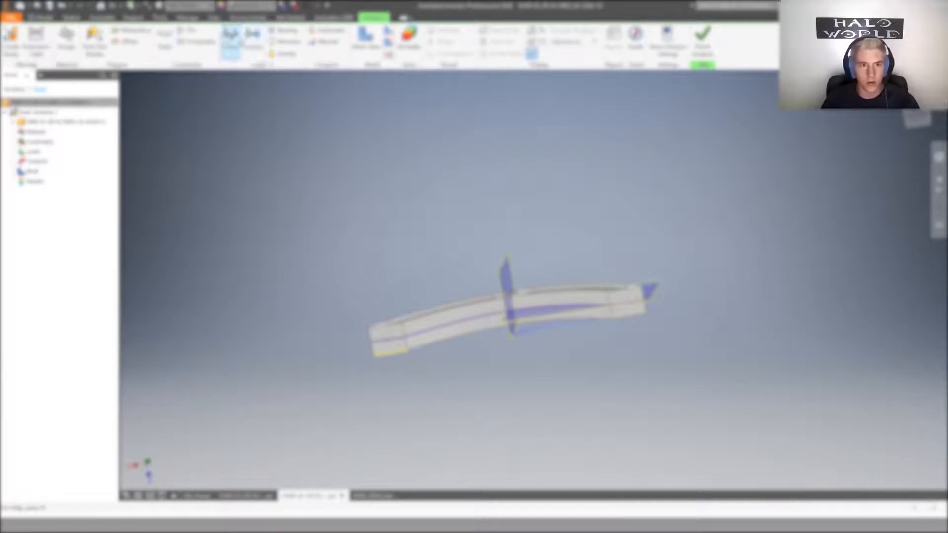
{"action": "middle_click_drag", "start_coordinate": [476, 214], "coordinate": [480, 253], "text": "shift"}
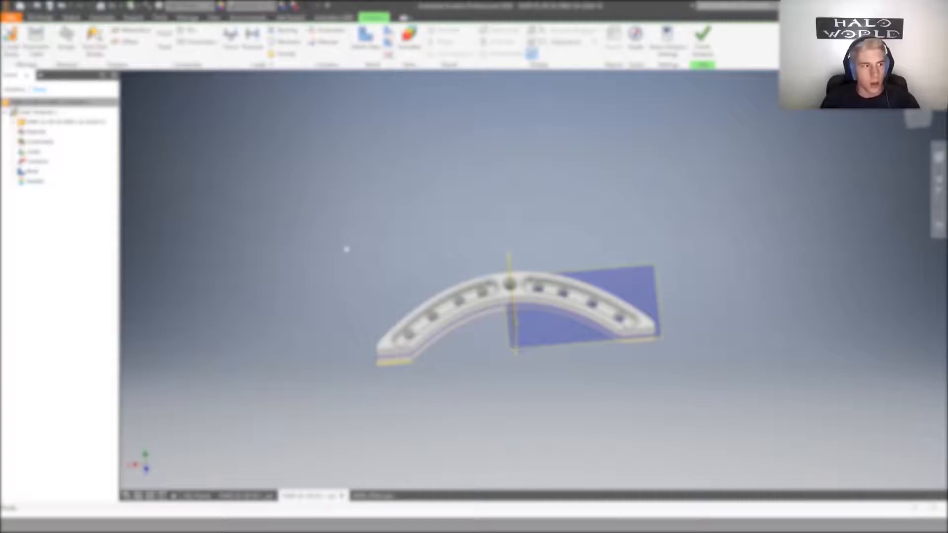
{"action": "middle_click_drag", "start_coordinate": [502, 324], "coordinate": [478, 348], "text": "shift"}
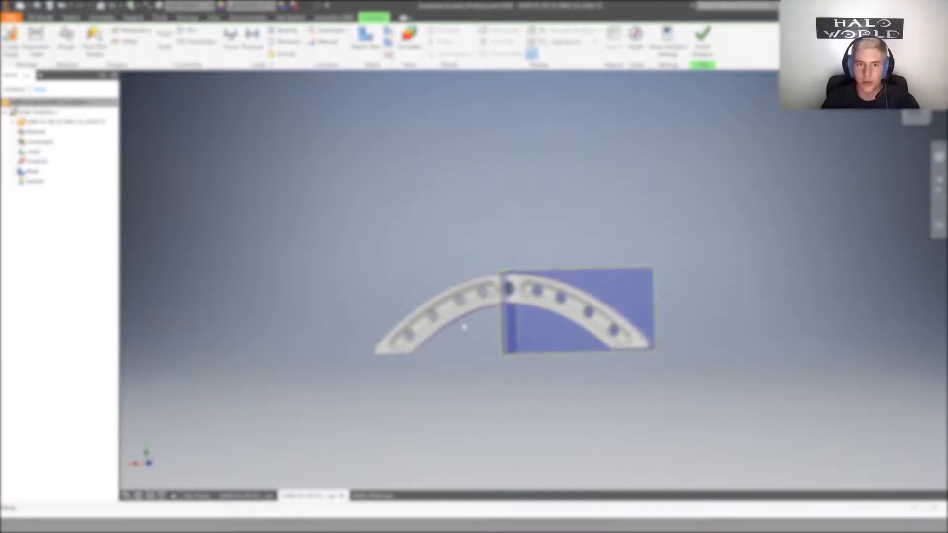
{"action": "middle_click_drag", "start_coordinate": [380, 383], "coordinate": [419, 355], "text": "shift"}
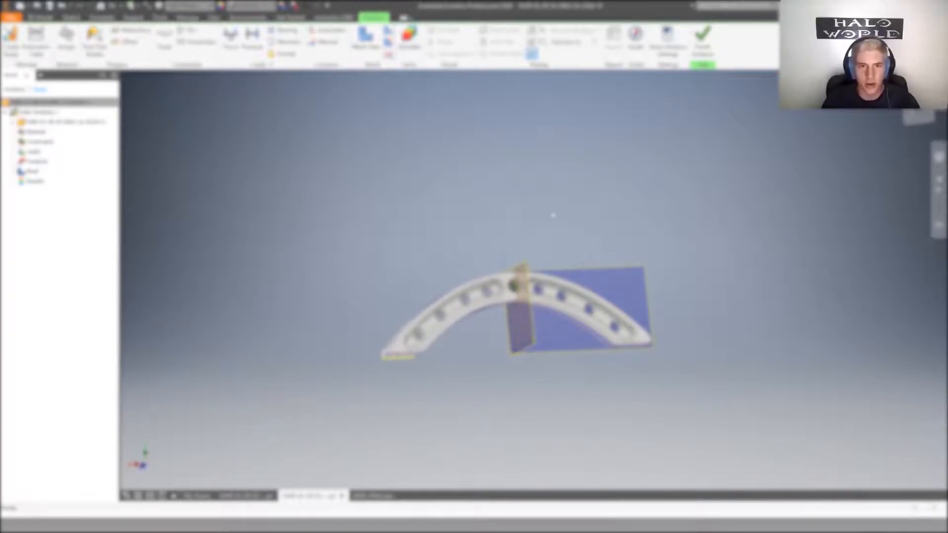
- Open the simulation run dialog for the arch study to check its messages, and close it without running
{"action": "scroll", "coordinate": [516, 284], "scroll_direction": "down", "scroll_amount": 2}
{"action": "scroll", "coordinate": [518, 279], "scroll_direction": "up", "scroll_amount": 5}
{"action": "middle_click_drag", "start_coordinate": [519, 280], "coordinate": [534, 218]}
{"action": "left_click", "coordinate": [408, 36]}
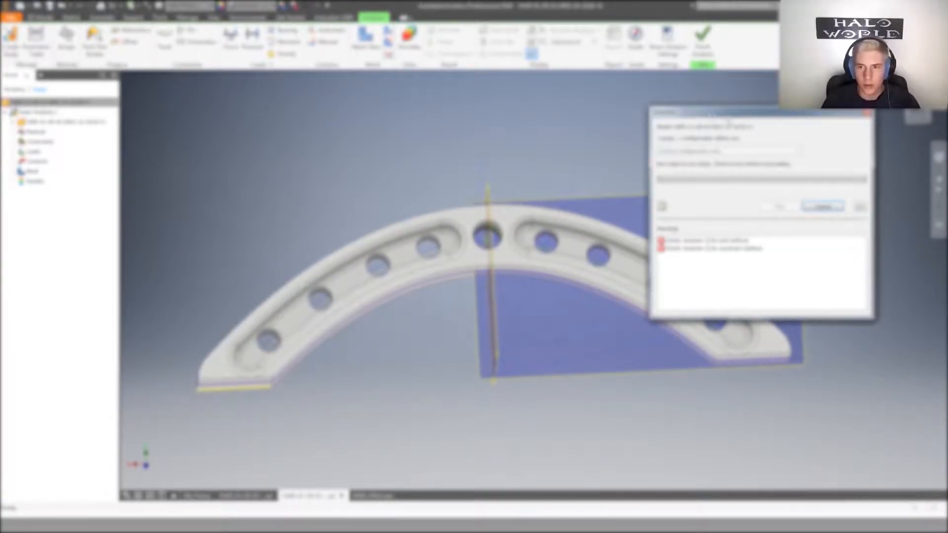
{"action": "left_click", "coordinate": [824, 206]}
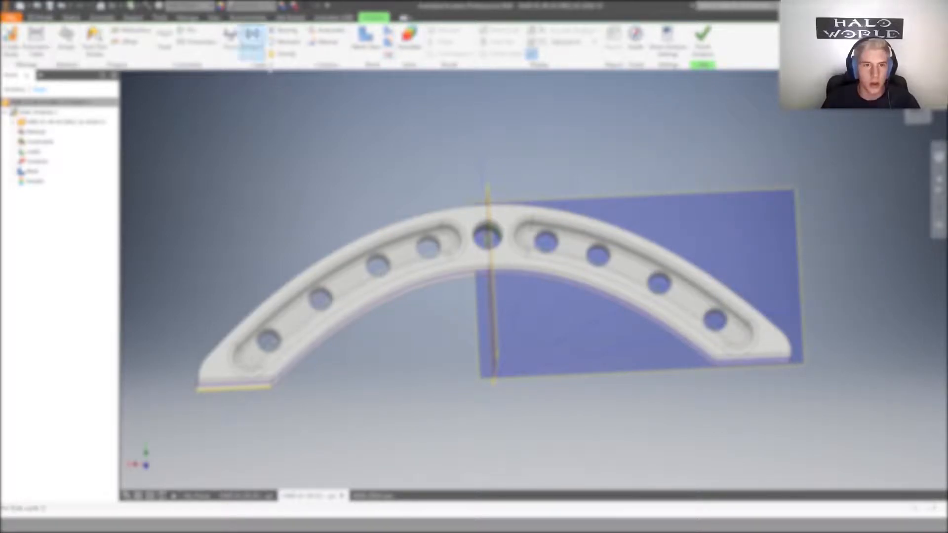
- Apply a force load to the first flat end face on the underside of the arch
{"action": "left_click", "coordinate": [252, 36]}
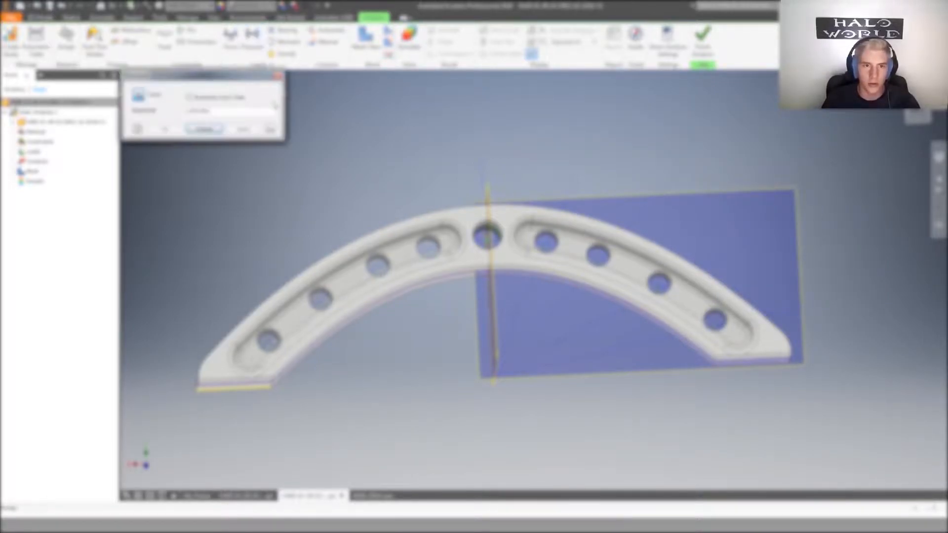
{"action": "left_click", "coordinate": [277, 76]}
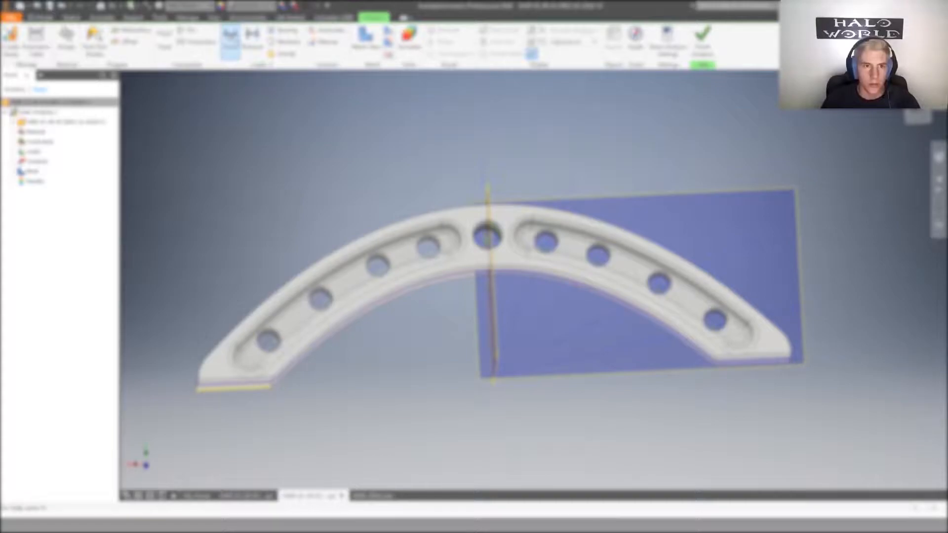
{"action": "left_click", "coordinate": [230, 37]}
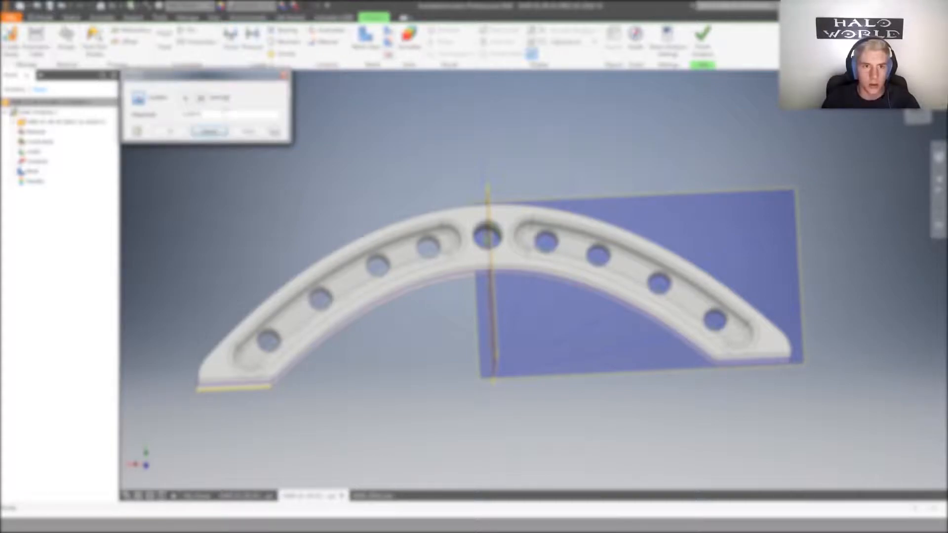
{"action": "middle_click_drag", "start_coordinate": [481, 430], "coordinate": [349, 262]}
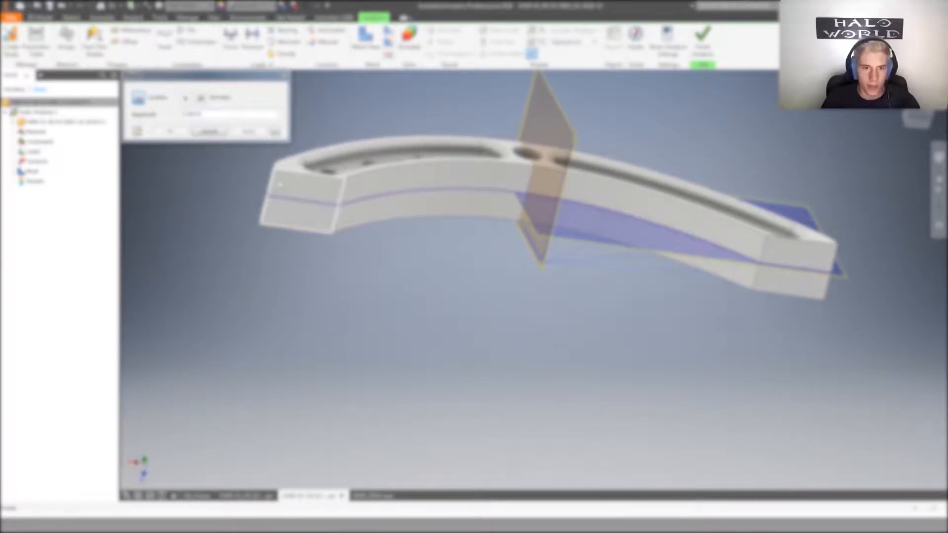
{"action": "left_click", "coordinate": [305, 207]}
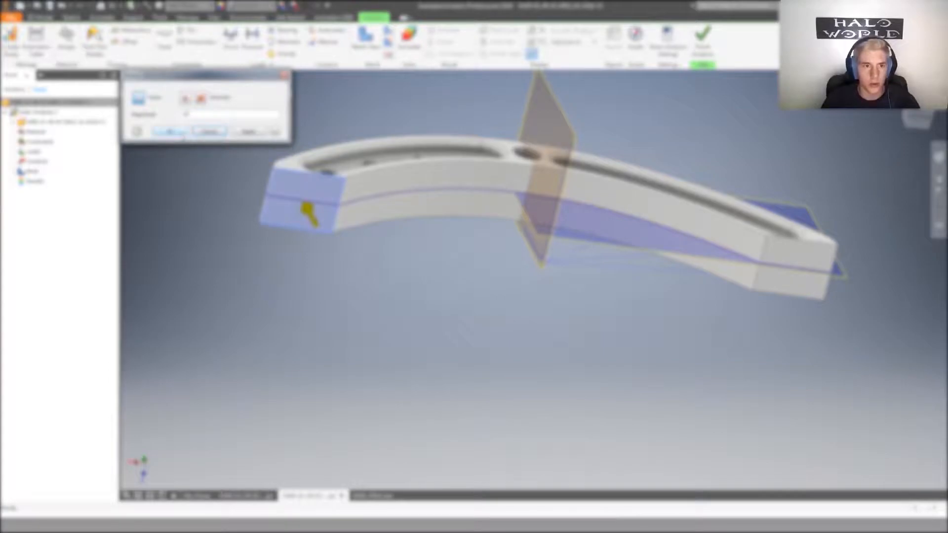
{"action": "left_click", "coordinate": [172, 134]}
- Apply a second force load to the flat face at the opposite end of the arch
{"action": "middle_click_drag", "start_coordinate": [743, 271], "coordinate": [567, 257]}
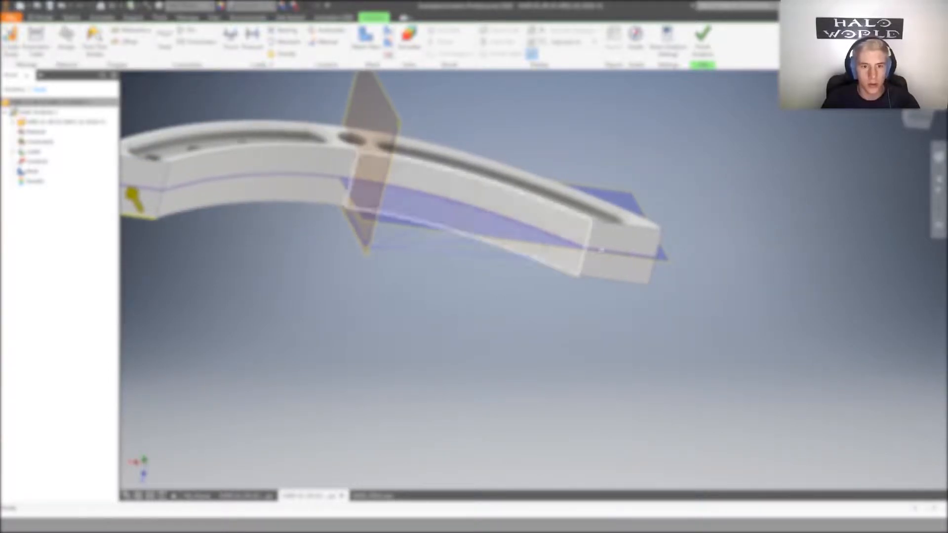
{"action": "left_click", "coordinate": [628, 247]}
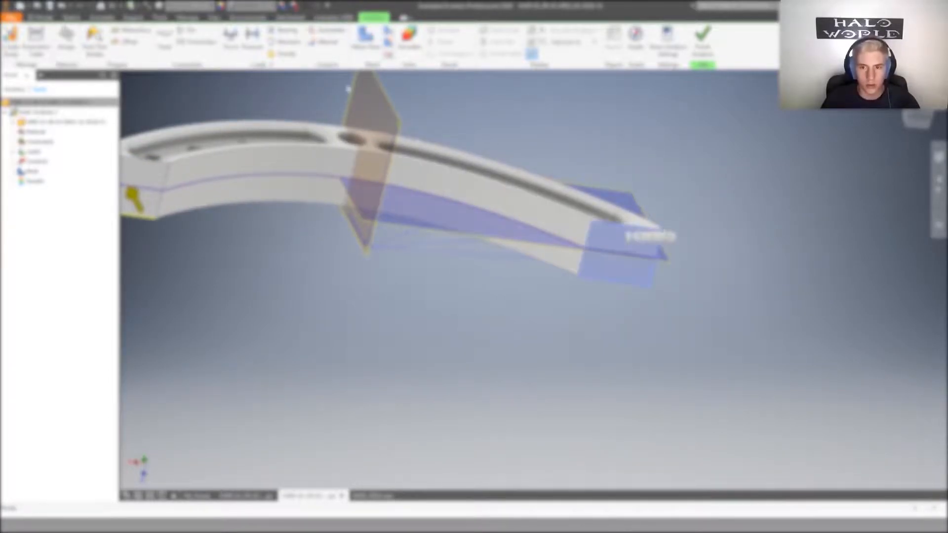
{"action": "left_click", "coordinate": [230, 38]}
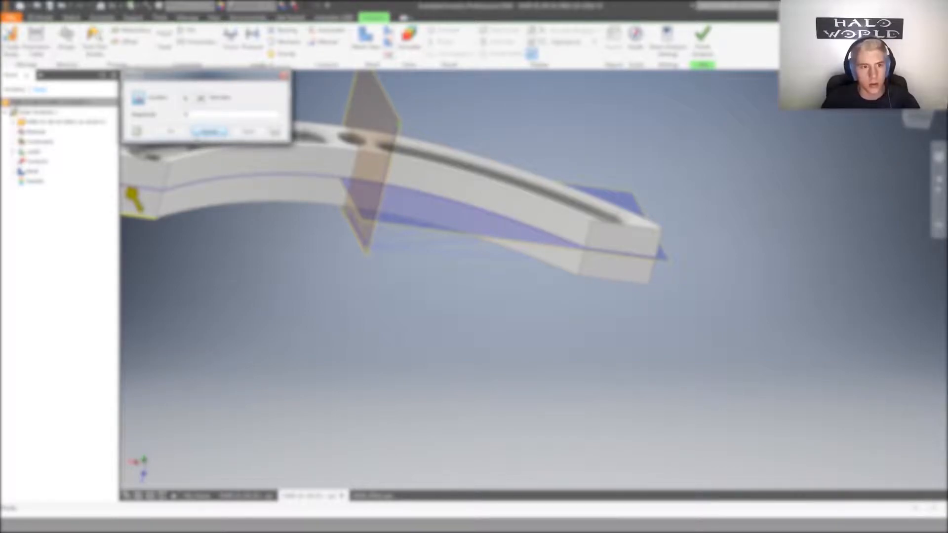
{"action": "left_click", "coordinate": [621, 254]}
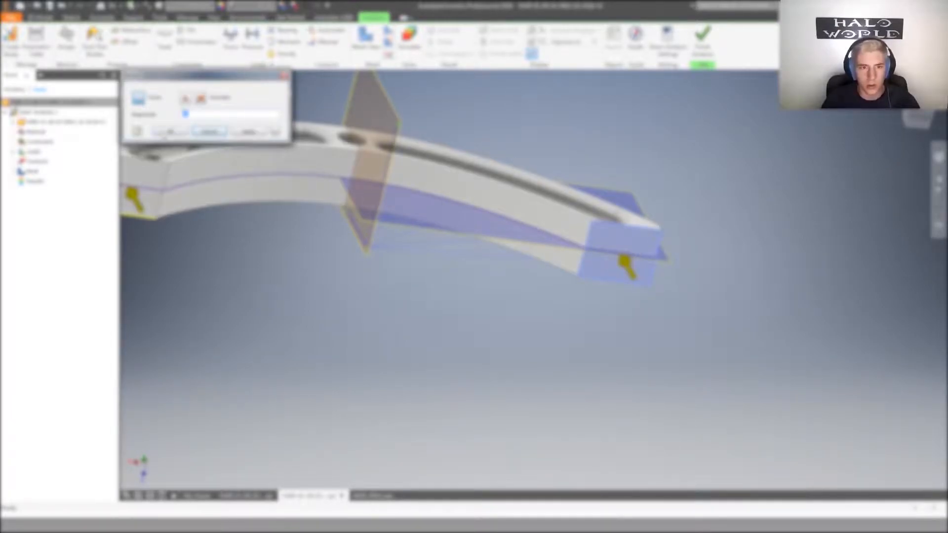
{"action": "left_click", "coordinate": [171, 132]}
- Add a fixed constraint to the inner face of the centre hole at the arch's crown
{"action": "middle_click_drag", "start_coordinate": [383, 143], "coordinate": [385, 242], "text": "shift"}
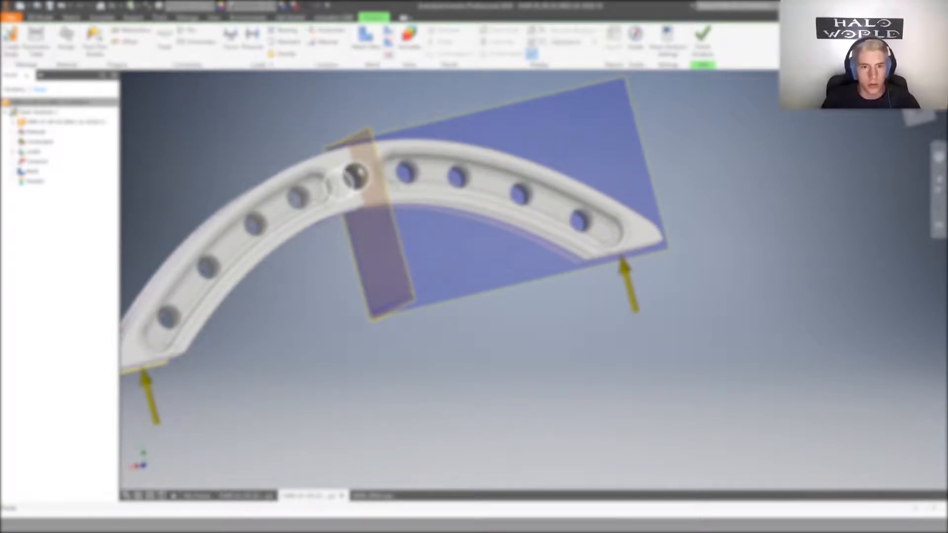
{"action": "left_click", "coordinate": [165, 40]}
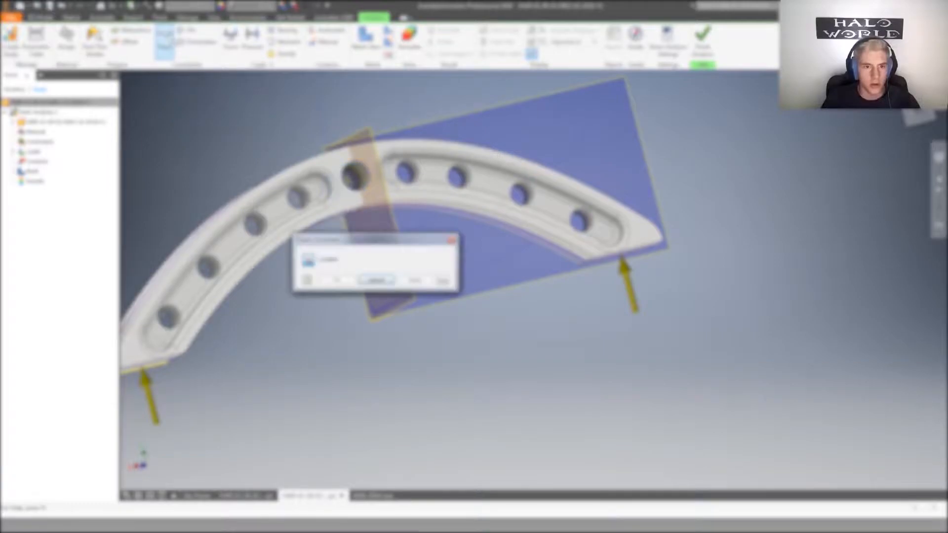
{"action": "left_click", "coordinate": [350, 179]}
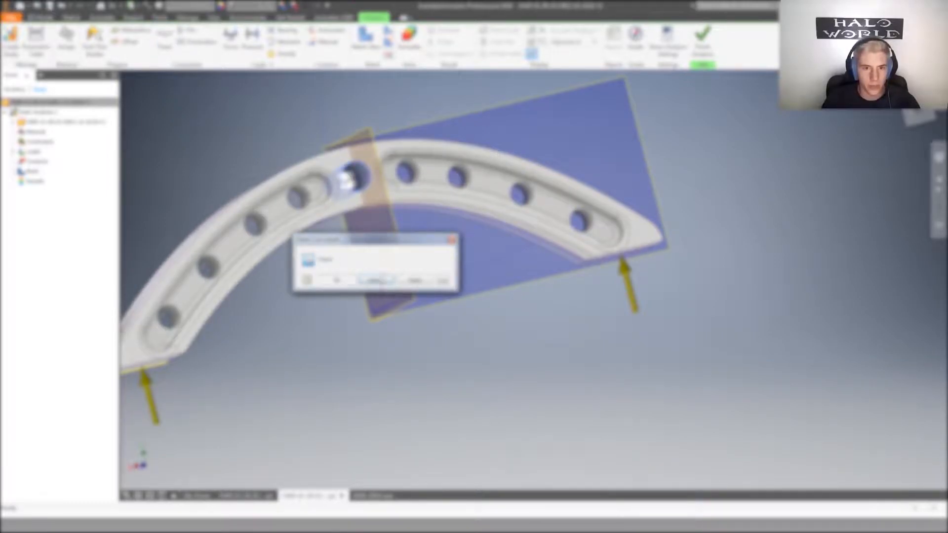
{"action": "left_click", "coordinate": [344, 281]}
- Run the stress simulation of the arch, moving the progress dialog clear of the model
{"action": "middle_click_drag", "start_coordinate": [530, 342], "coordinate": [613, 343], "text": "shift"}
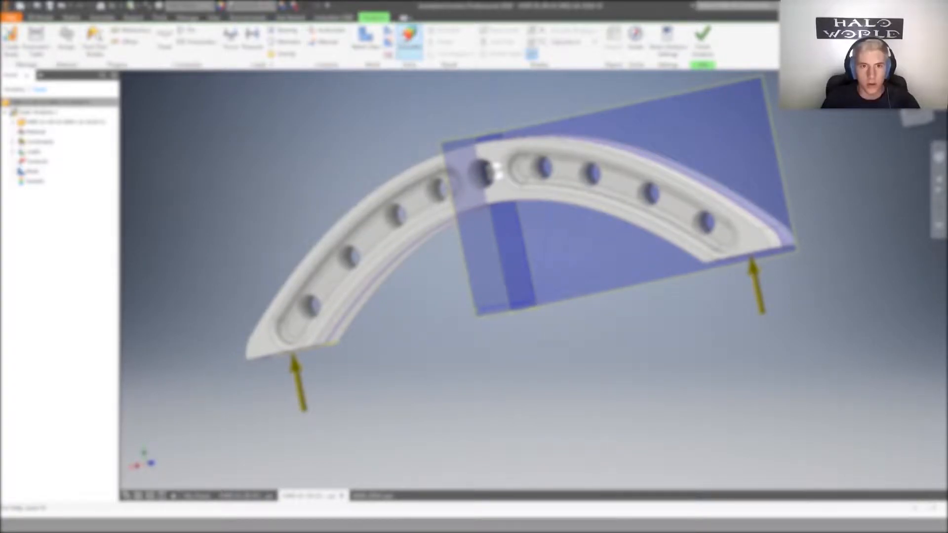
{"action": "left_click", "coordinate": [408, 38]}
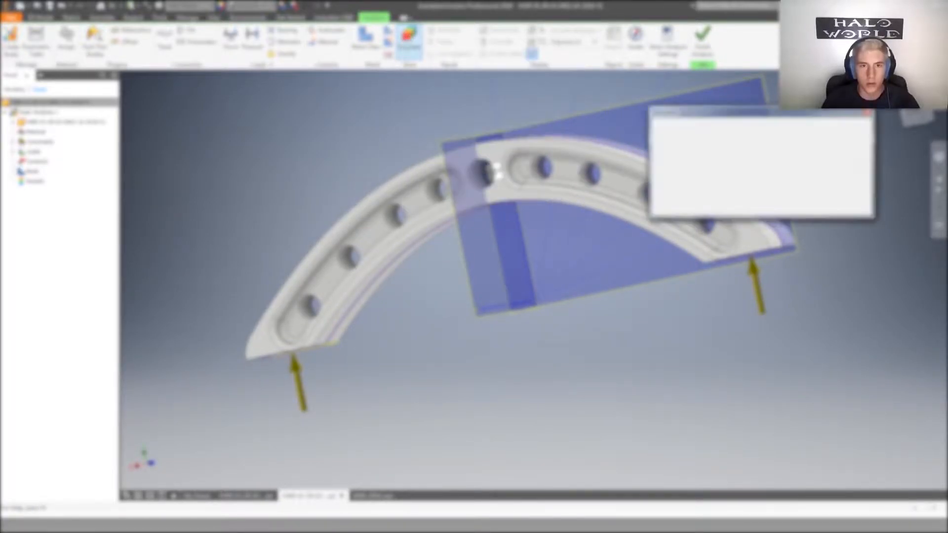
{"action": "left_click", "coordinate": [780, 206]}
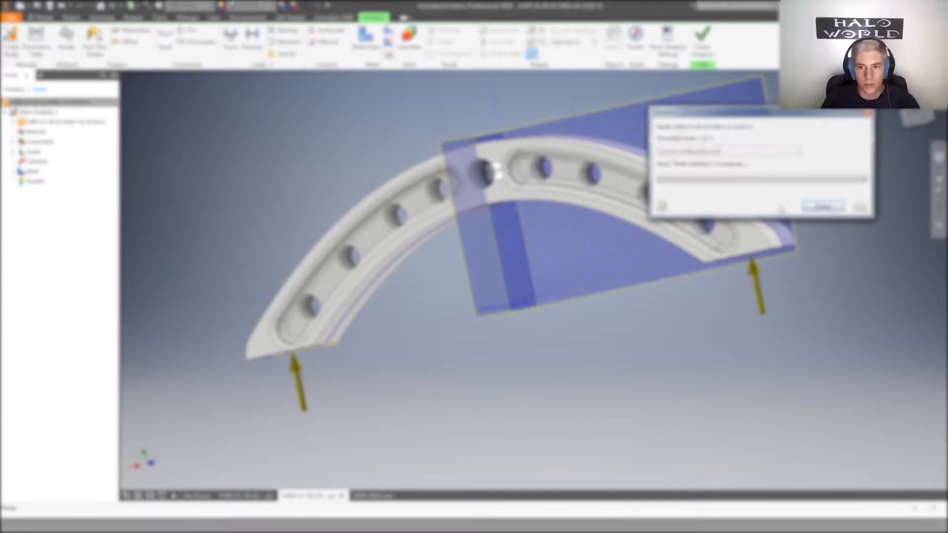
{"action": "left_click_drag", "start_coordinate": [706, 113], "coordinate": [710, 338]}
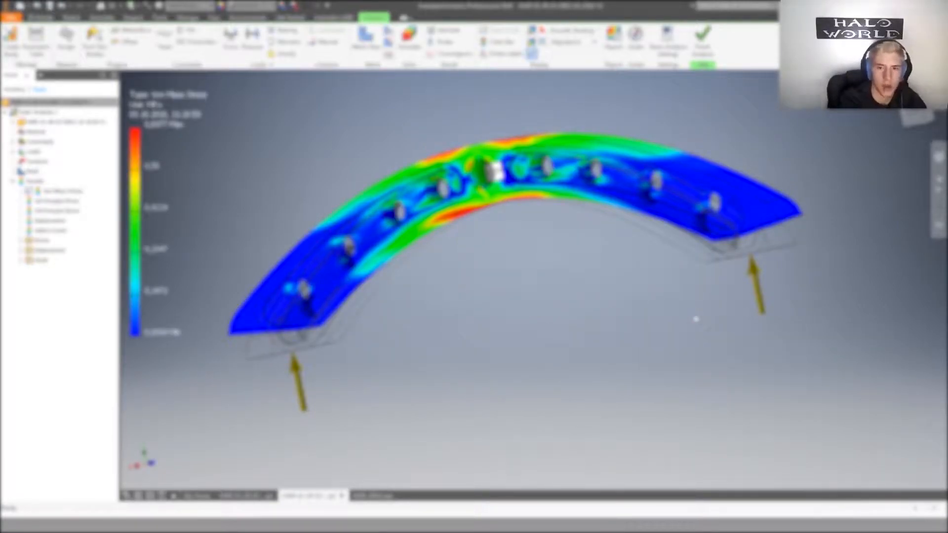
- Examine the Von Mises stress distribution and deformation across the front of the arch and around its centre hole
{"action": "middle_click_drag", "start_coordinate": [584, 272], "coordinate": [623, 265]}
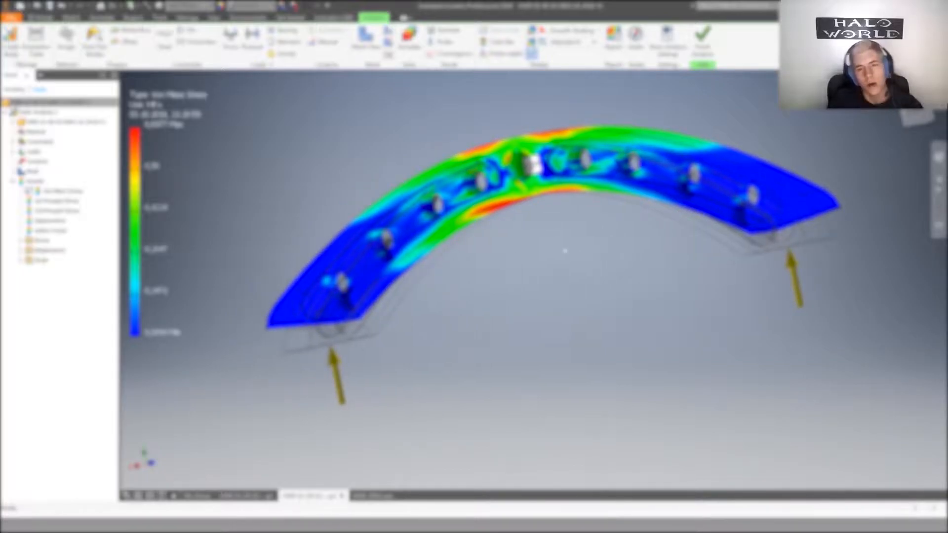
{"action": "middle_click_drag", "start_coordinate": [533, 233], "coordinate": [580, 217], "text": "shift"}
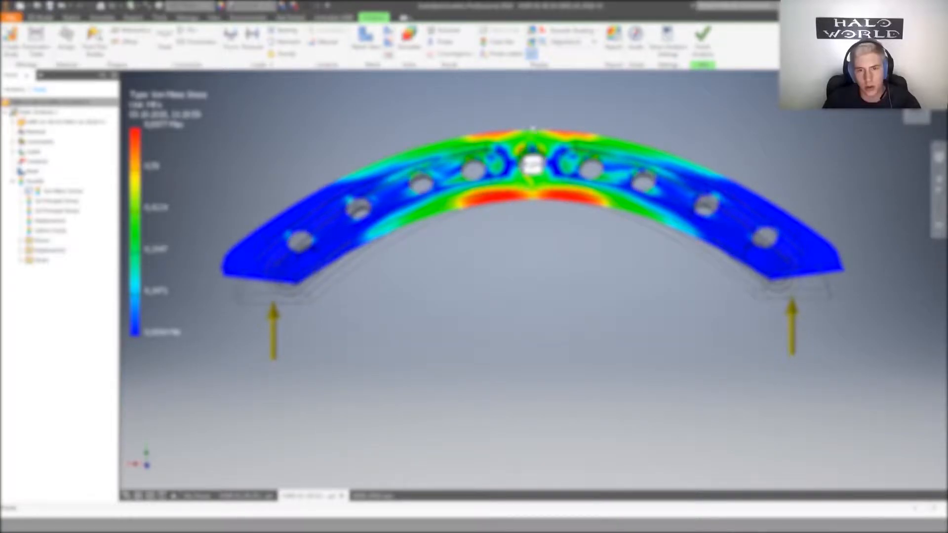
{"action": "scroll", "coordinate": [543, 187], "scroll_direction": "down", "scroll_amount": 3}
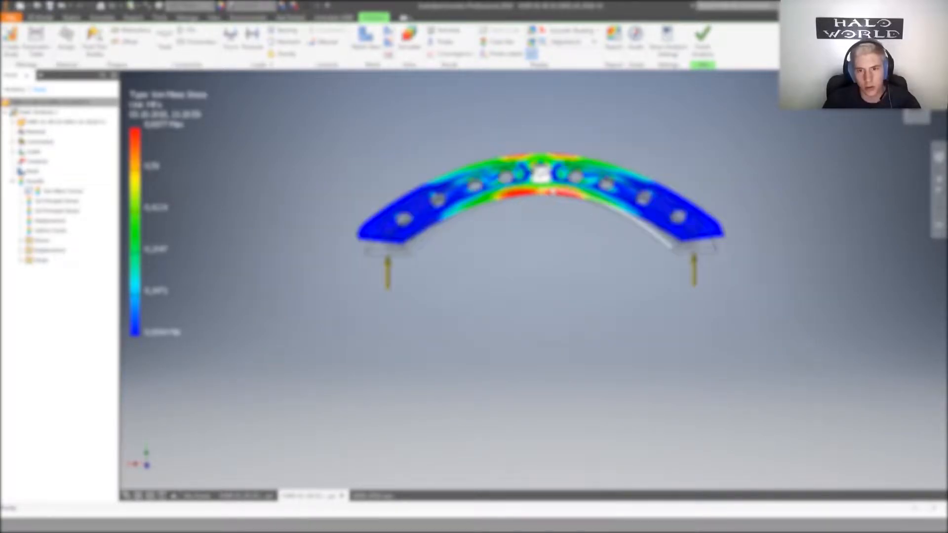
{"action": "scroll", "coordinate": [550, 191], "scroll_direction": "up", "scroll_amount": 3}
{"action": "middle_click_drag", "start_coordinate": [544, 232], "coordinate": [544, 289]}
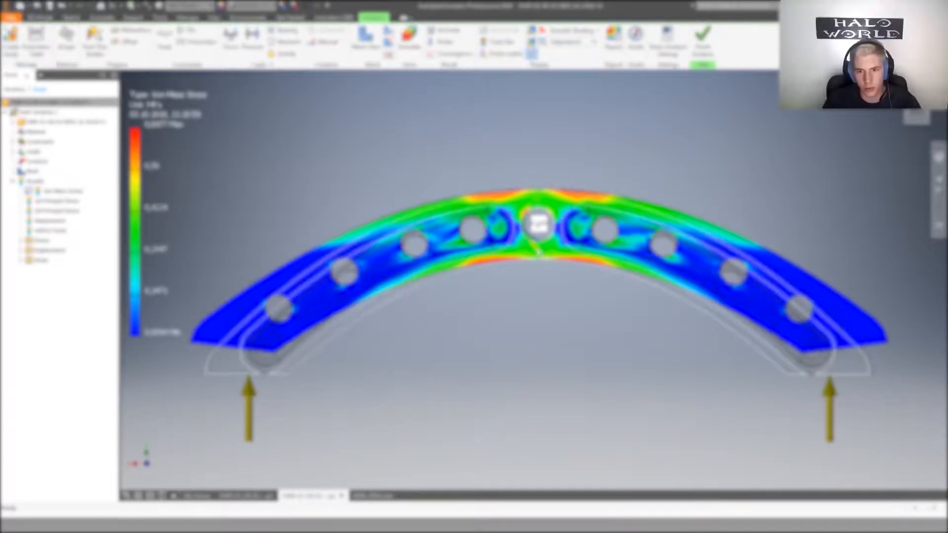
{"action": "scroll", "coordinate": [560, 303], "scroll_direction": "up", "scroll_amount": 3}
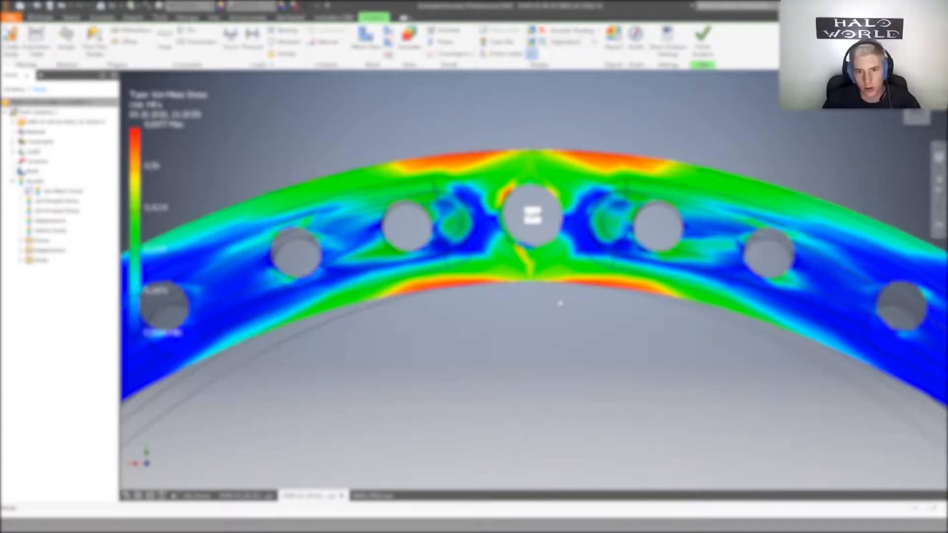
{"action": "middle_click_drag", "start_coordinate": [547, 373], "coordinate": [562, 325]}
{"action": "scroll", "coordinate": [561, 326], "scroll_direction": "down", "scroll_amount": 5}
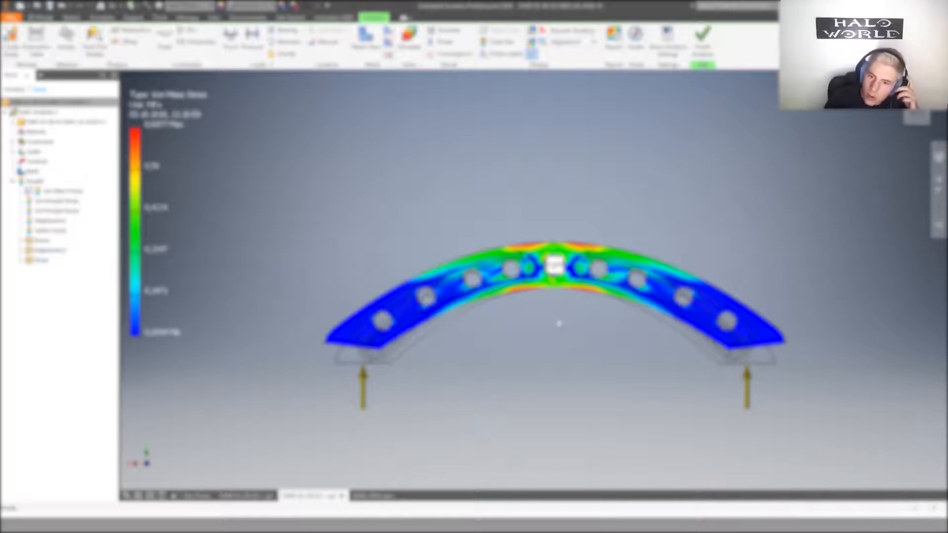
{"action": "scroll", "coordinate": [555, 264], "scroll_direction": "down", "scroll_amount": 5}
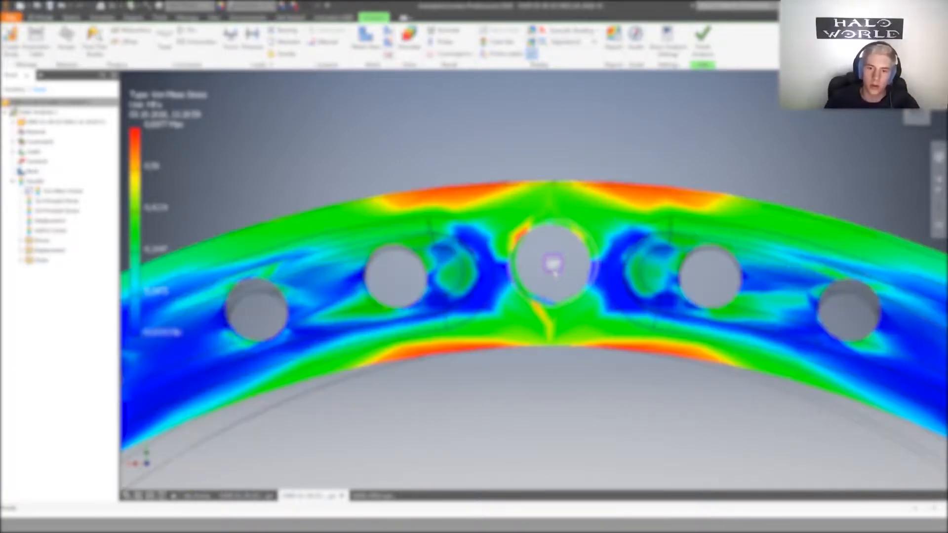
- Inspect the stress on the arch's outer surface, underside and both ends from several angles
{"action": "middle_click_drag", "start_coordinate": [555, 265], "coordinate": [599, 340], "text": "shift"}
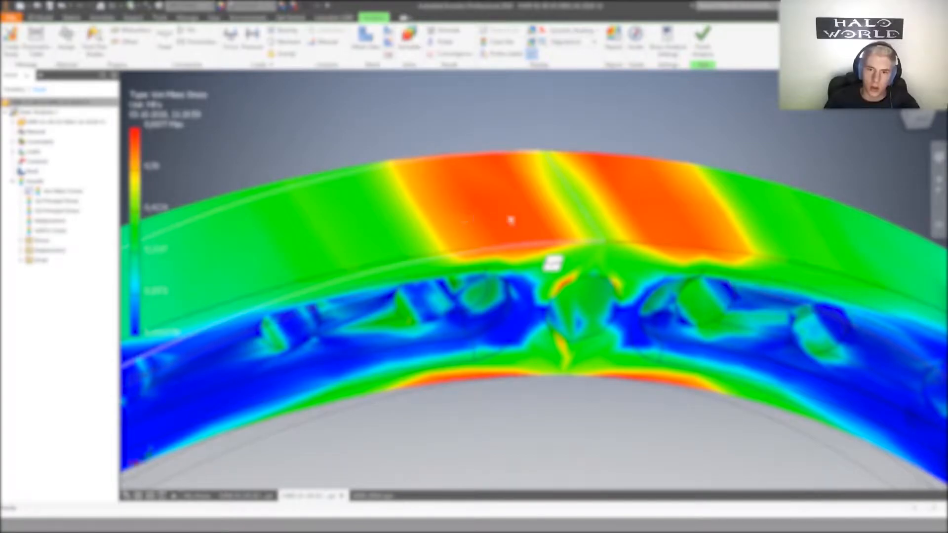
{"action": "middle_click_drag", "start_coordinate": [566, 437], "coordinate": [552, 360], "text": "shift"}
{"action": "scroll", "coordinate": [551, 360], "scroll_direction": "up", "scroll_amount": 5}
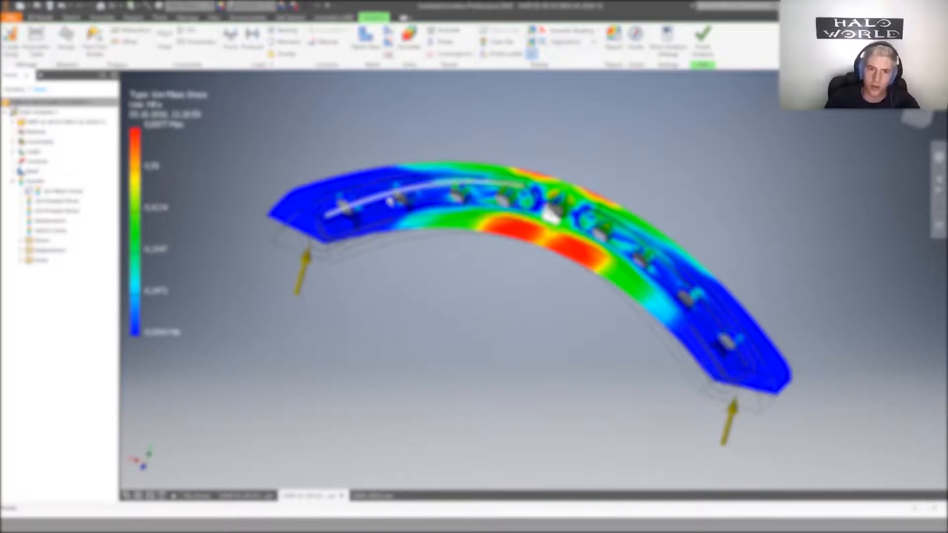
{"action": "middle_click_drag", "start_coordinate": [551, 212], "coordinate": [553, 209], "text": "shift"}
{"action": "middle_click_drag", "start_coordinate": [414, 227], "coordinate": [417, 203], "text": "shift"}
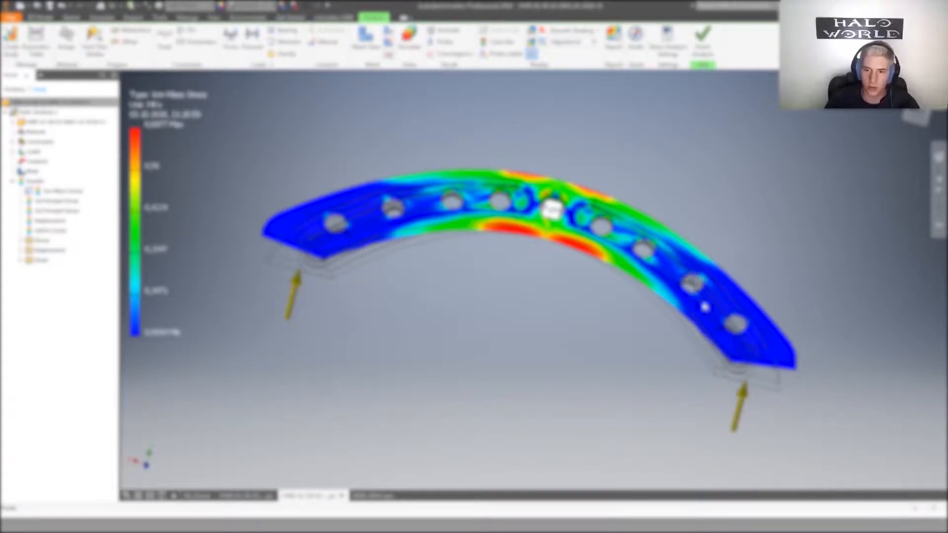
{"action": "middle_click_drag", "start_coordinate": [452, 275], "coordinate": [430, 269], "text": "shift"}
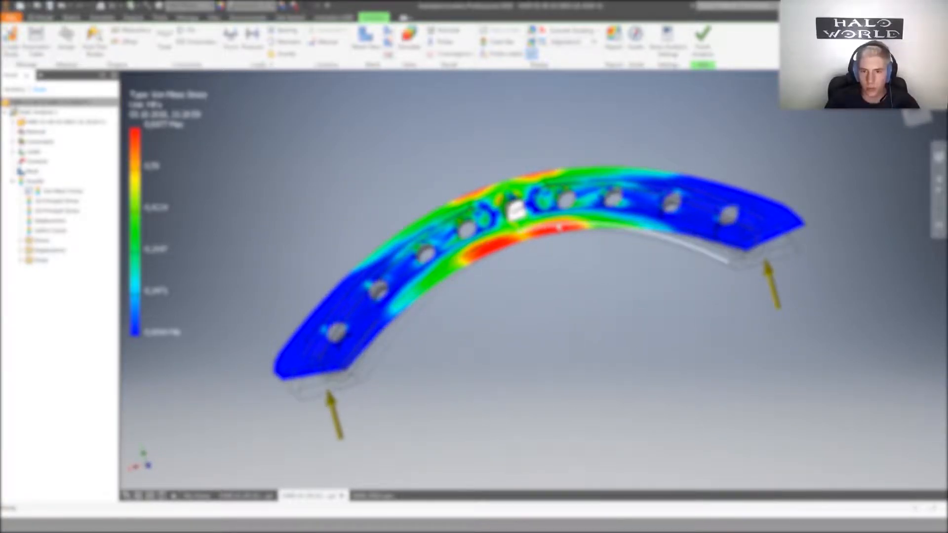
{"action": "middle_click_drag", "start_coordinate": [558, 227], "coordinate": [537, 207], "text": "shift"}
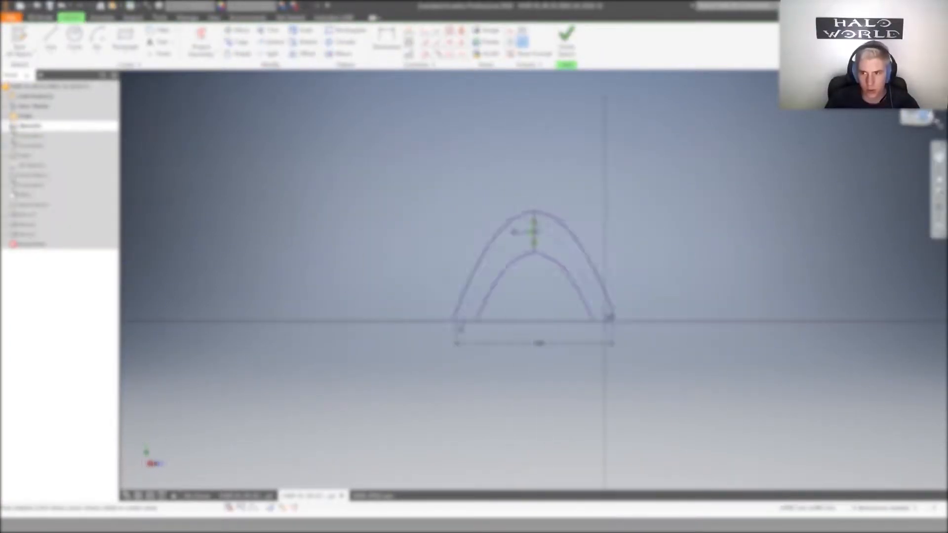
{"action": "key", "text": "Escape"}
{"action": "left_click", "coordinate": [50, 37]}
{"action": "left_click", "coordinate": [233, 338]}
{"action": "left_click", "coordinate": [591, 354]}
{"action": "left_click", "coordinate": [574, 271]}
{"action": "key", "text": "Escape"}
{"action": "key", "text": "ctrl+z"}
{"action": "key", "text": "ctrl+z"}
- Draw a circle concentric with the centre hole in the arch sketch and set its diameter to 70 mm
{"action": "left_click", "coordinate": [74, 37]}
{"action": "left_click", "coordinate": [574, 198]}
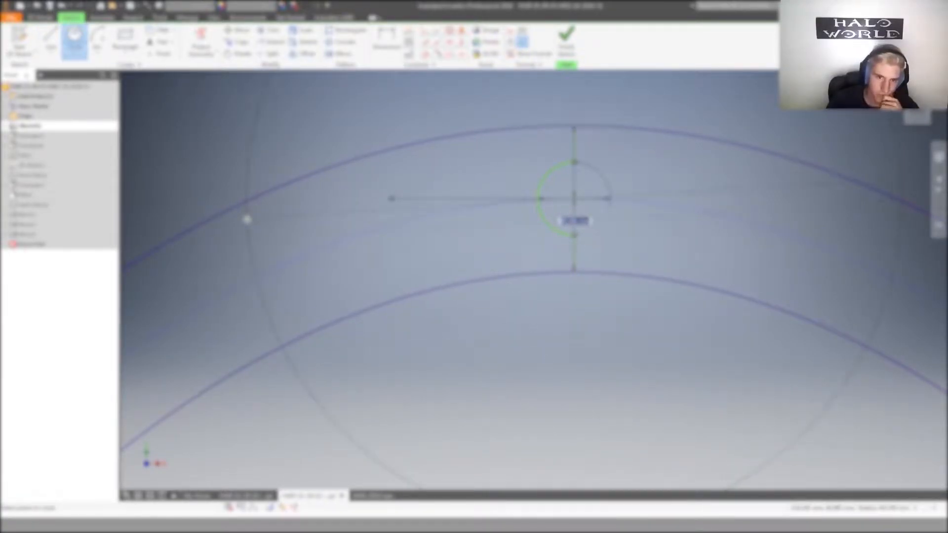
{"action": "left_click", "coordinate": [428, 210]}
{"action": "key", "text": "d"}
{"action": "left_click", "coordinate": [499, 202]}
{"action": "type", "text": "70"}
{"action": "key", "text": "Return"}
{"action": "left_click", "coordinate": [97, 51]}
{"action": "left_click", "coordinate": [114, 113]}
{"action": "left_click", "coordinate": [573, 199]}
{"action": "key", "text": "Escape"}
- Draw a vertical line from the outer curve's crown up to the top of the 70 mm circle
{"action": "middle_click_drag", "start_coordinate": [585, 109], "coordinate": [582, 252]}
{"action": "left_click", "coordinate": [51, 37]}
{"action": "left_click", "coordinate": [571, 270]}
{"action": "left_click", "coordinate": [572, 87]}
- Try to draw a larger circle centred on the arch's vertical axis above the crown, and delete it
{"action": "left_click", "coordinate": [74, 37]}
{"action": "left_click", "coordinate": [572, 86]}
{"action": "scroll", "coordinate": [398, 220], "scroll_direction": "down", "scroll_amount": 4}
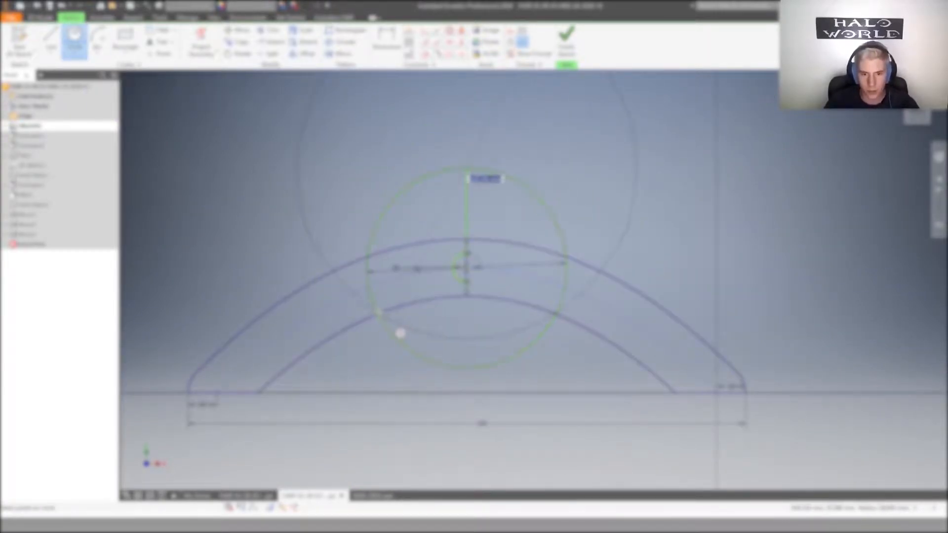
{"action": "left_click", "coordinate": [465, 169]}
{"action": "scroll", "coordinate": [451, 226], "scroll_direction": "down", "scroll_amount": 4}
{"action": "left_click", "coordinate": [449, 165]}
{"action": "left_click", "coordinate": [74, 37]}
{"action": "scroll", "coordinate": [484, 207], "scroll_direction": "up", "scroll_amount": 1}
{"action": "left_click", "coordinate": [446, 155]}
{"action": "left_click", "coordinate": [518, 262]}
{"action": "scroll", "coordinate": [463, 288], "scroll_direction": "up", "scroll_amount": 5}
{"action": "scroll", "coordinate": [463, 287], "scroll_direction": "down", "scroll_amount": 3}
{"action": "left_click", "coordinate": [540, 251]}
{"action": "key", "text": "Delete"}
- Adjust the centre-height dimension above the 70 mm circle and draw a large circle from that centre through the 70 mm circle's intersections with the inner curve
{"action": "scroll", "coordinate": [540, 251], "scroll_direction": "down", "scroll_amount": 4}
{"action": "double_click", "coordinate": [477, 156]}
{"action": "key", "text": "Return"}
{"action": "left_click", "coordinate": [74, 37]}
{"action": "left_click", "coordinate": [488, 108]}
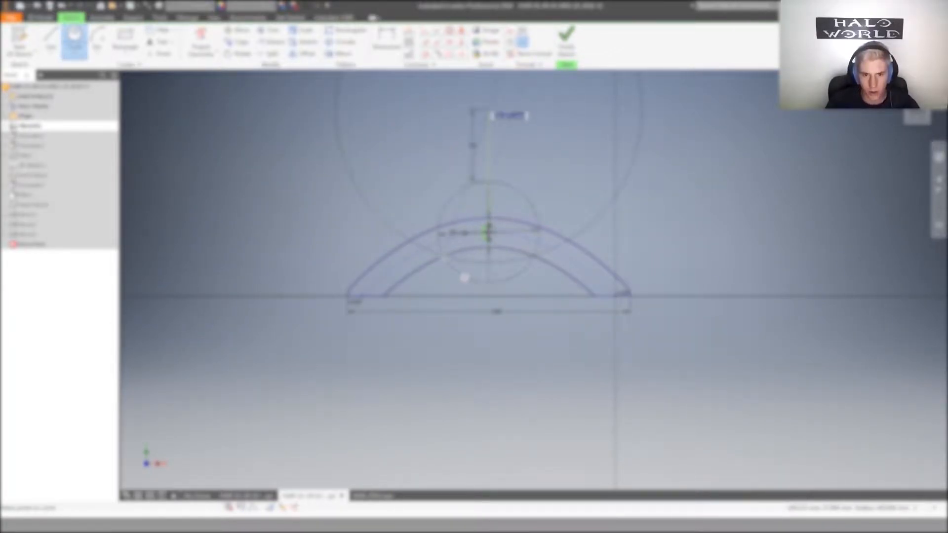
{"action": "scroll", "coordinate": [471, 257], "scroll_direction": "up", "scroll_amount": 5}
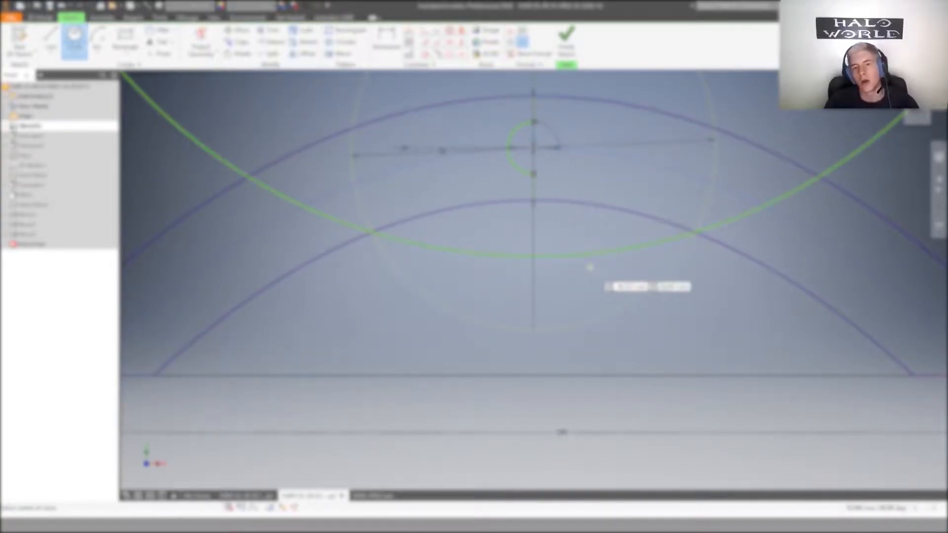
{"action": "middle_click_drag", "start_coordinate": [588, 268], "coordinate": [556, 311]}
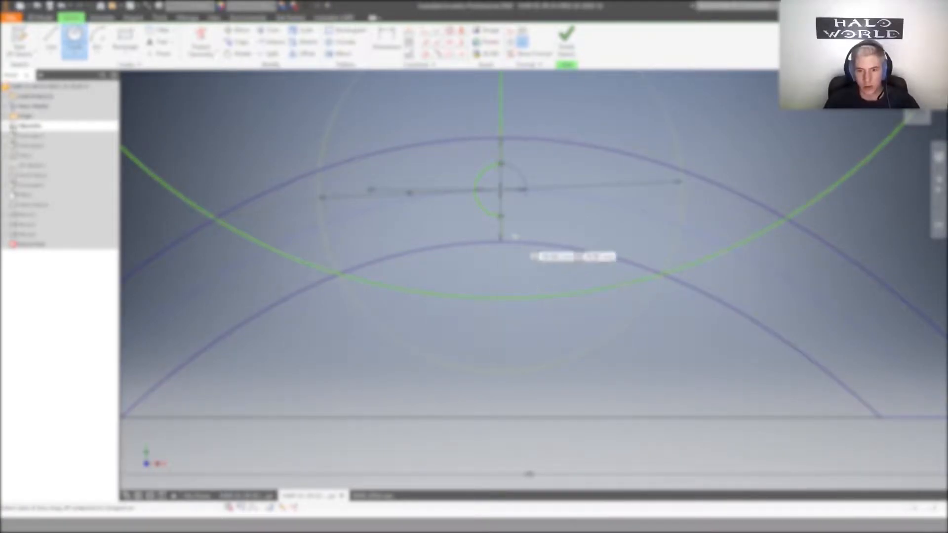
{"action": "key", "text": "l"}
{"action": "left_click", "coordinate": [501, 241]}
{"action": "scroll", "coordinate": [508, 406], "scroll_direction": "up", "scroll_amount": 4}
{"action": "scroll", "coordinate": [505, 403], "scroll_direction": "down", "scroll_amount": 5}
{"action": "scroll", "coordinate": [503, 402], "scroll_direction": "down", "scroll_amount": 5}
{"action": "middle_click_drag", "start_coordinate": [503, 402], "coordinate": [508, 247]}
{"action": "scroll", "coordinate": [513, 266], "scroll_direction": "up", "scroll_amount": 4}
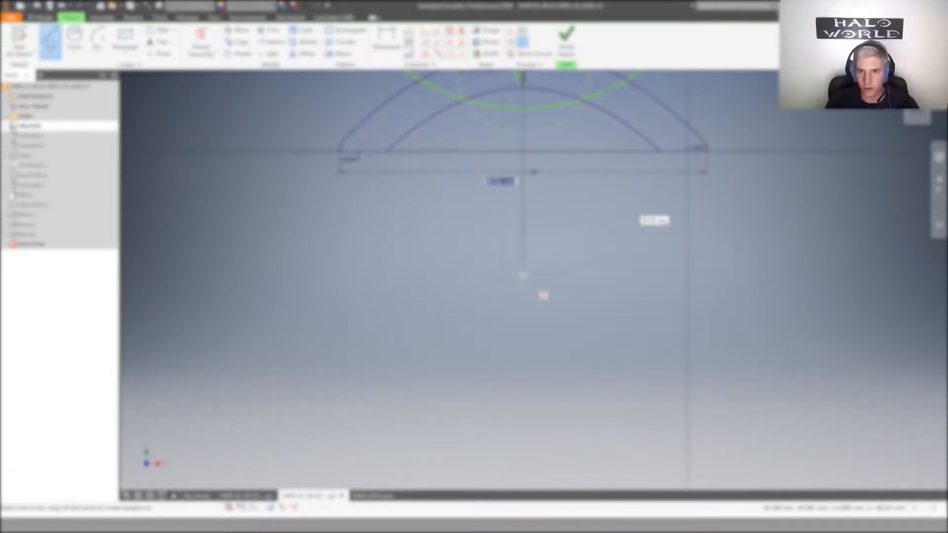
{"action": "key", "text": "Escape"}
{"action": "scroll", "coordinate": [518, 262], "scroll_direction": "down", "scroll_amount": 6}
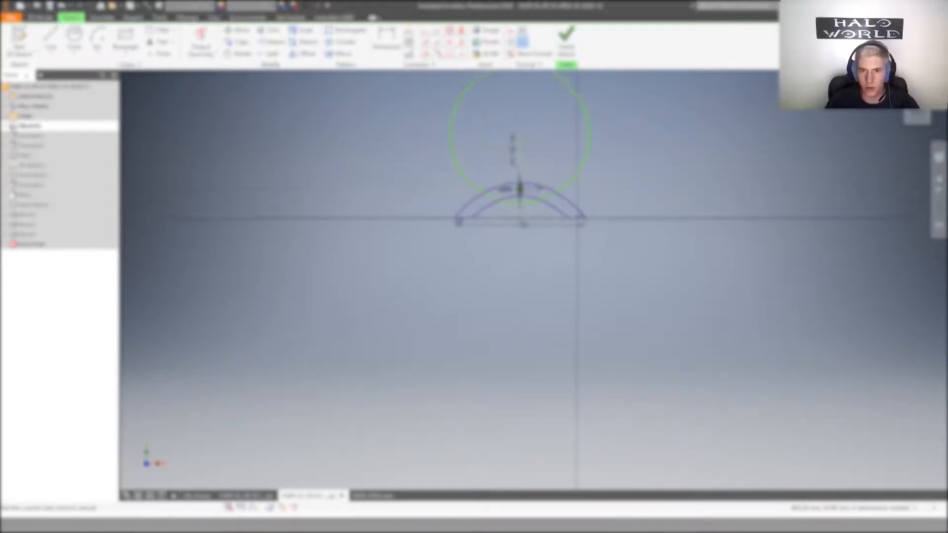
- Draw a vertical line from the inner curve's crown straight down to a point below the arch's baseline
{"action": "scroll", "coordinate": [519, 191], "scroll_direction": "up", "scroll_amount": 5}
{"action": "key", "text": "l"}
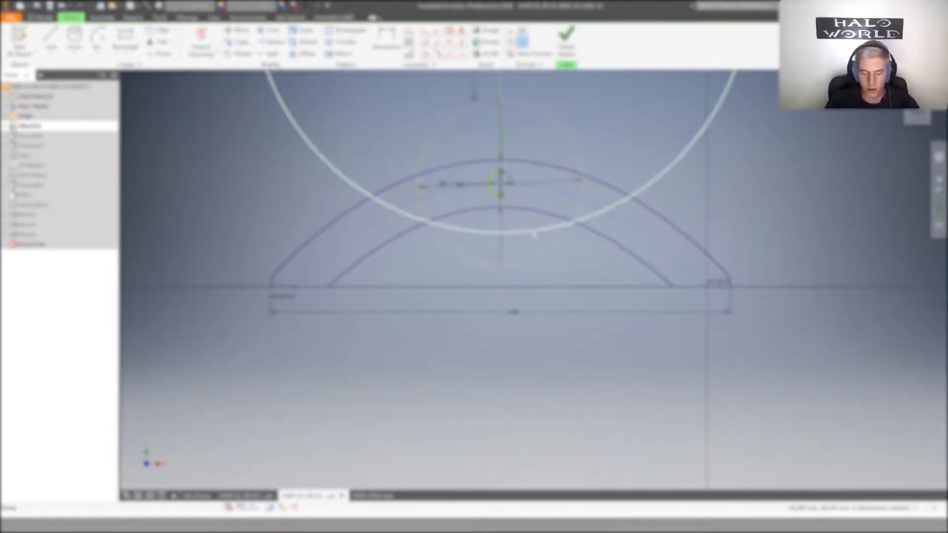
{"action": "left_click", "coordinate": [500, 207]}
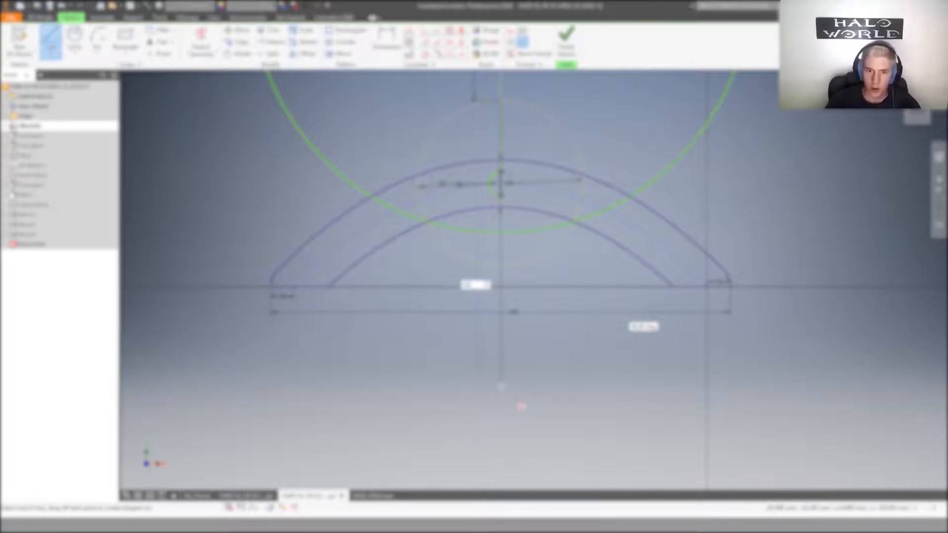
{"action": "key", "text": "Tab"}
{"action": "left_click", "coordinate": [501, 387]}
{"action": "key", "text": "Escape"}
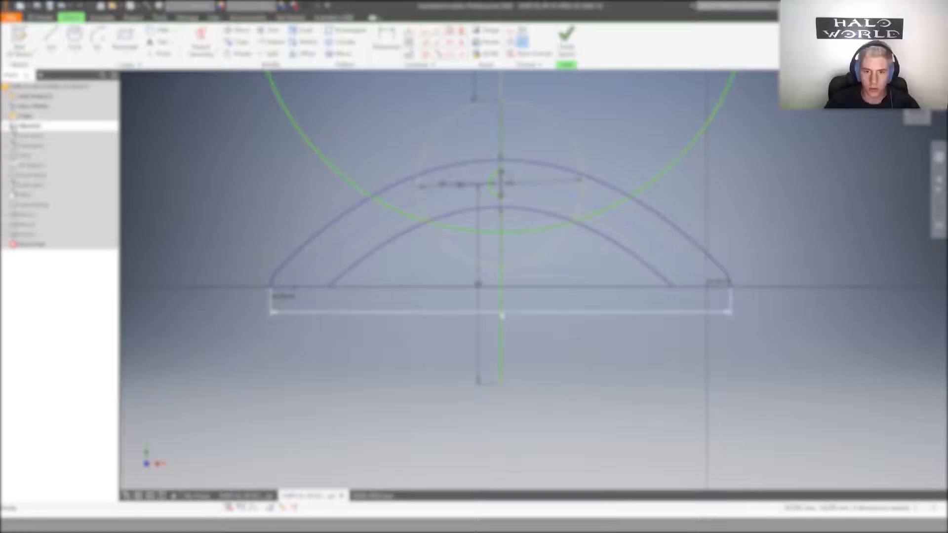
- Convert the lower vertical line and the large circle to construction geometry
{"action": "left_click", "coordinate": [500, 341]}
{"action": "left_click", "coordinate": [688, 144], "text": "ctrl"}
{"action": "left_click", "coordinate": [513, 34]}
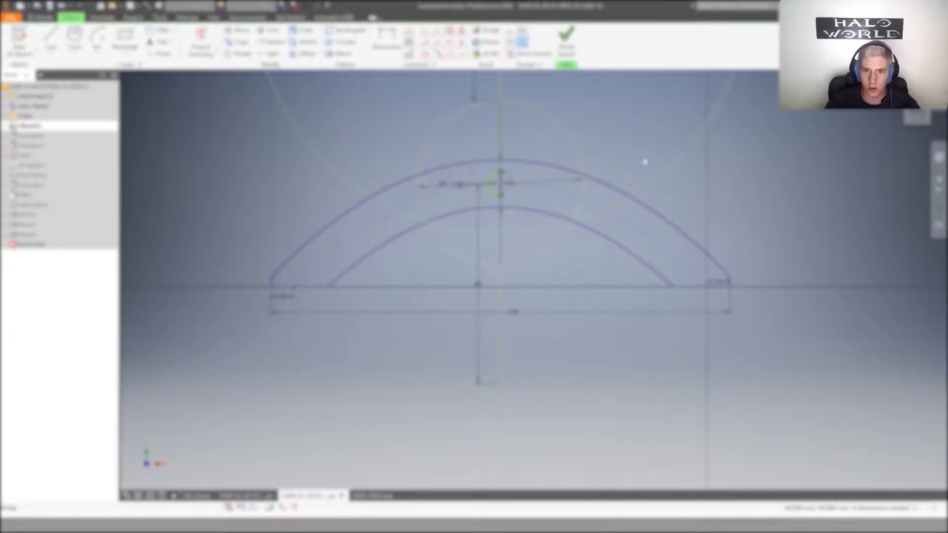
{"action": "middle_click_drag", "start_coordinate": [599, 118], "coordinate": [605, 205]}
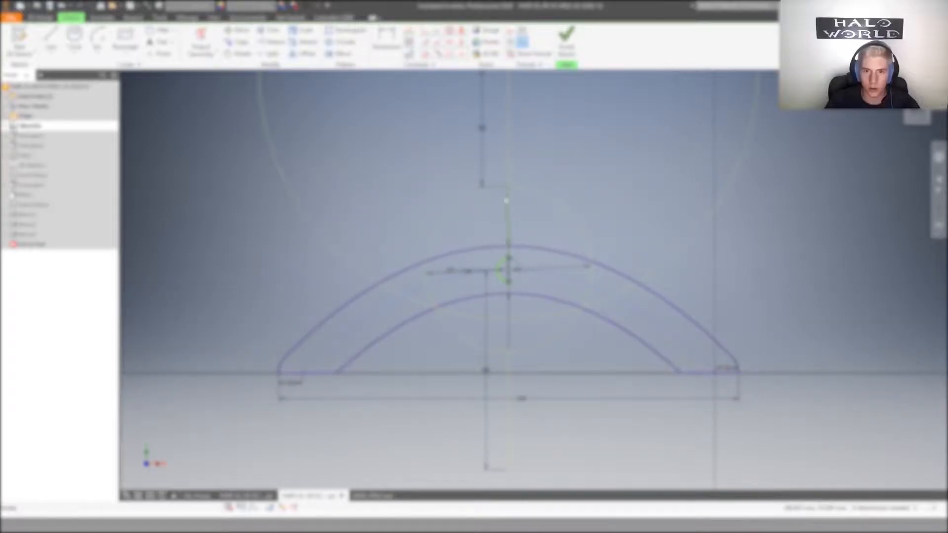
{"action": "scroll", "coordinate": [512, 233], "scroll_direction": "up", "scroll_amount": 4}
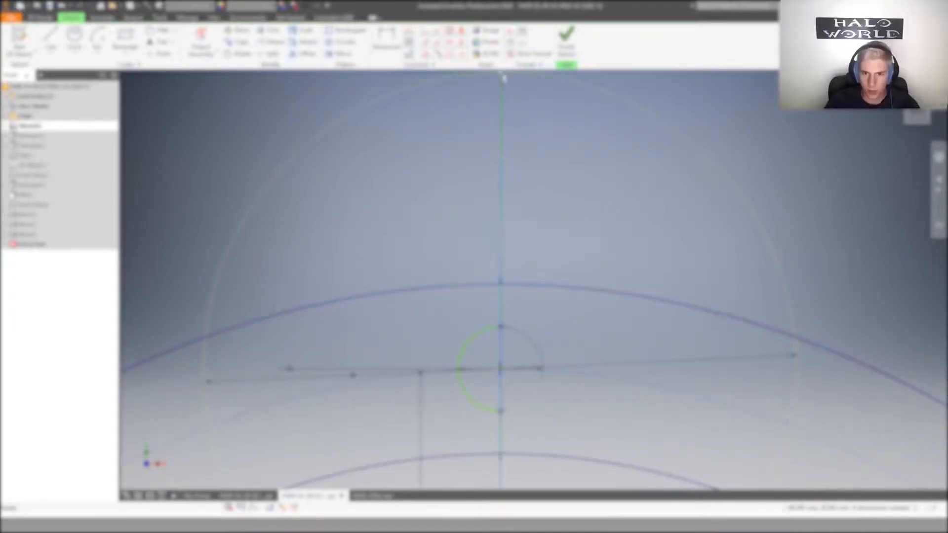
{"action": "scroll", "coordinate": [525, 339], "scroll_direction": "down", "scroll_amount": 5}
{"action": "key", "text": "c"}
{"action": "left_click", "coordinate": [460, 351]}
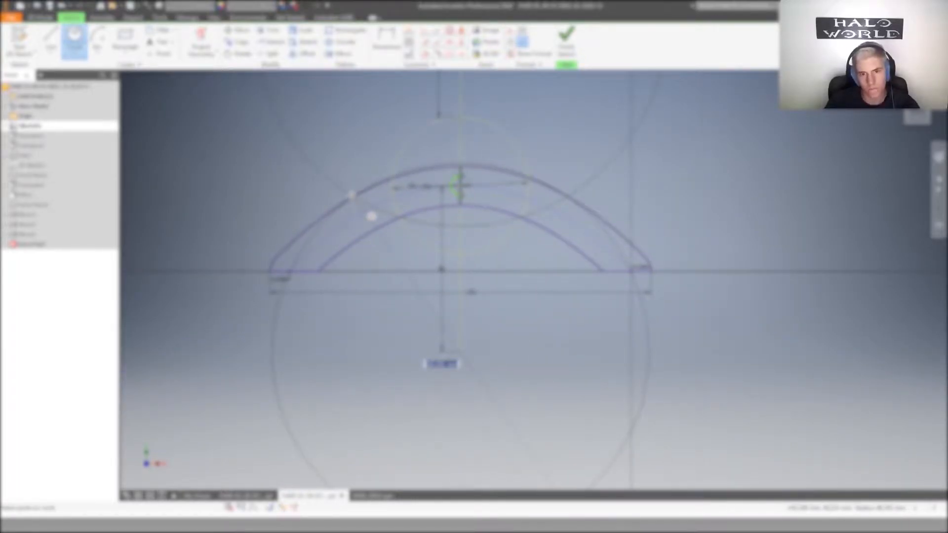
{"action": "key", "text": "Escape"}
- Trim the large circle between the arch's outer and inner curves on the left, and below the inner curve right of the vertical axis
{"action": "scroll", "coordinate": [490, 224], "scroll_direction": "up", "scroll_amount": 2}
{"action": "key", "text": "x"}
{"action": "scroll", "coordinate": [452, 308], "scroll_direction": "up", "scroll_amount": 4}
{"action": "left_click", "coordinate": [201, 42]}
{"action": "key", "text": "x"}
{"action": "left_click", "coordinate": [293, 272]}
{"action": "left_click", "coordinate": [607, 309]}
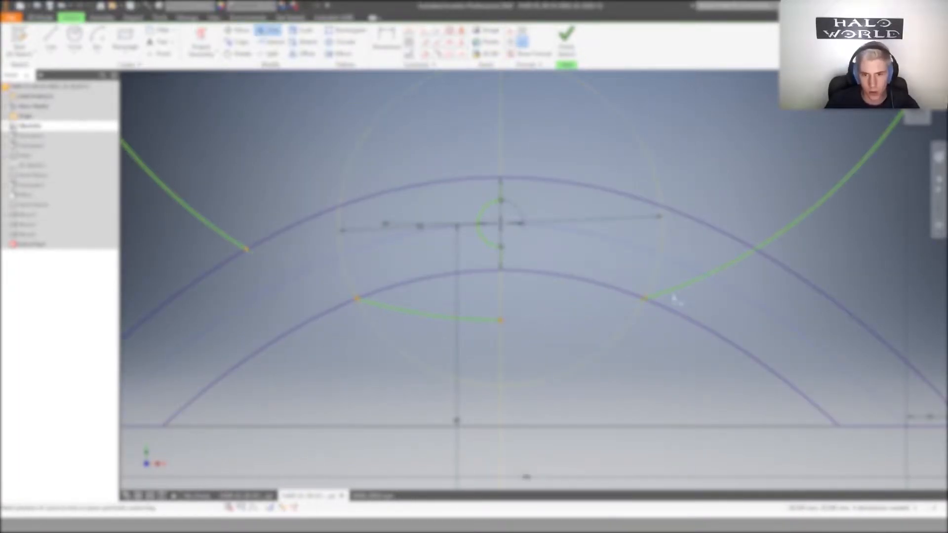
- Update the arch's extrusion to include the new reinforcement area bounded by the large arc below the inner curve
{"action": "scroll", "coordinate": [632, 329], "scroll_direction": "down", "scroll_amount": 3}
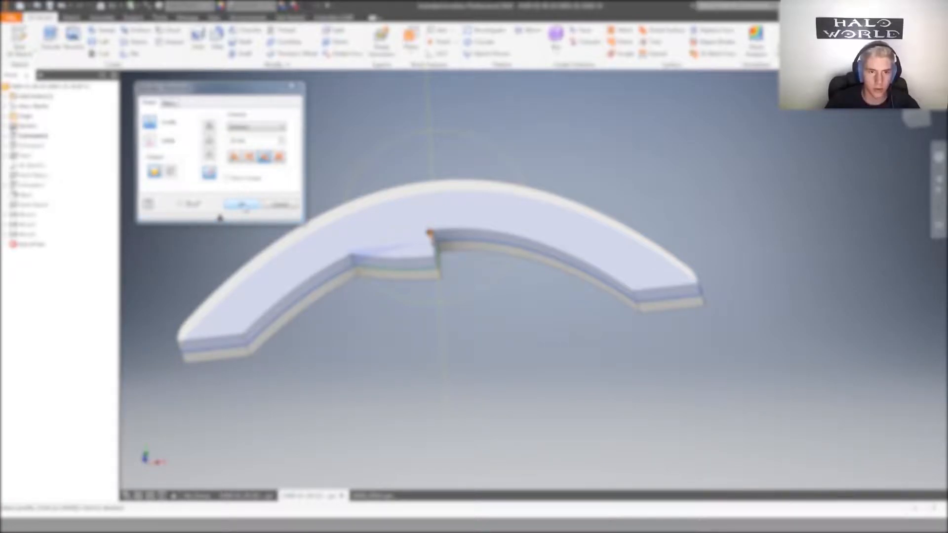
{"action": "left_click", "coordinate": [244, 205]}
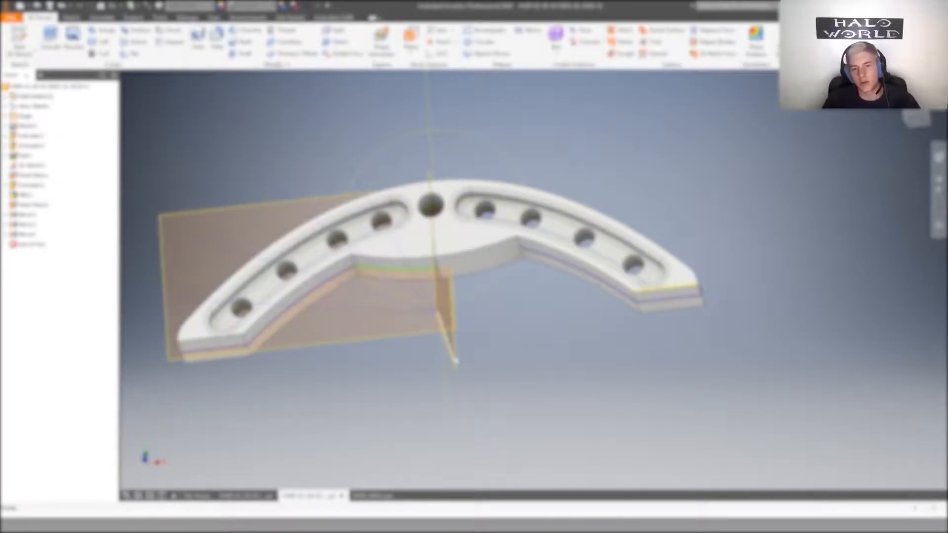
{"action": "middle_click_drag", "start_coordinate": [485, 326], "coordinate": [487, 346], "text": "shift"}
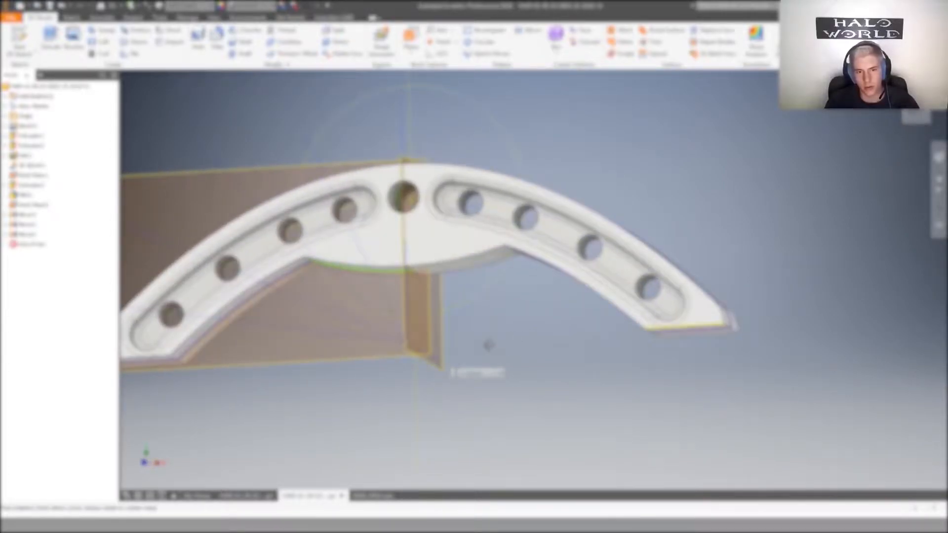
{"action": "middle_click_drag", "start_coordinate": [482, 291], "coordinate": [600, 321]}
{"action": "middle_click_drag", "start_coordinate": [600, 321], "coordinate": [619, 329], "text": "shift"}
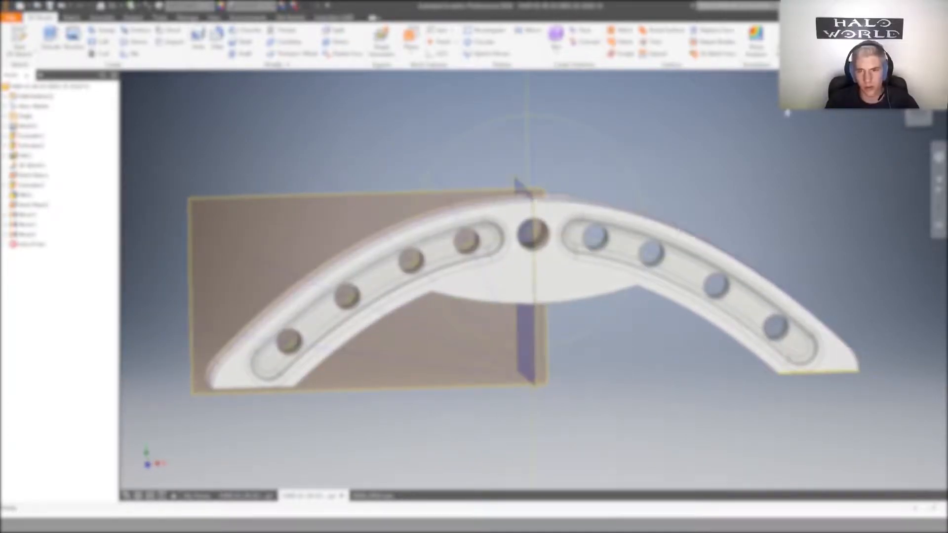
- Rerun the stress simulation on the reinforced arch, inspect the stress along its underside, and finish the analysis
{"action": "left_click", "coordinate": [756, 40]}
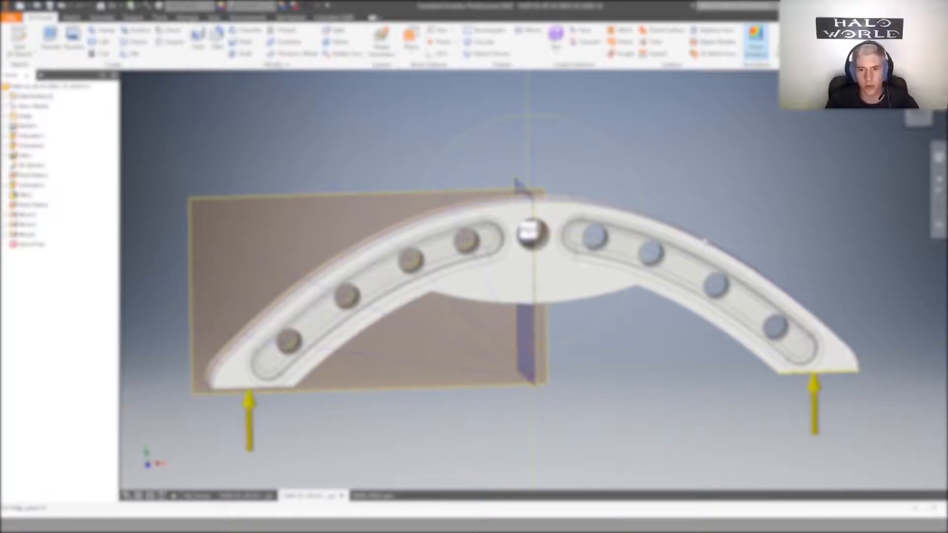
{"action": "left_click", "coordinate": [409, 37]}
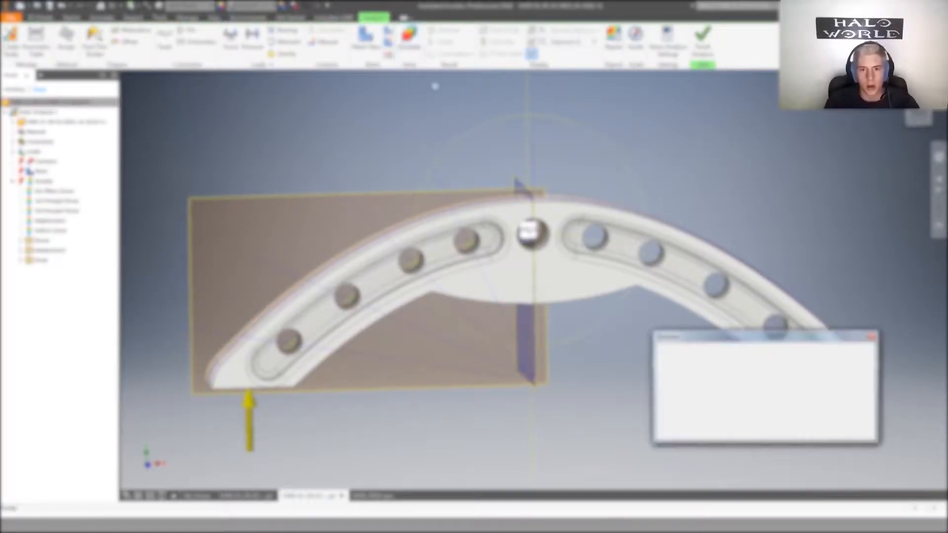
{"action": "left_click", "coordinate": [784, 431]}
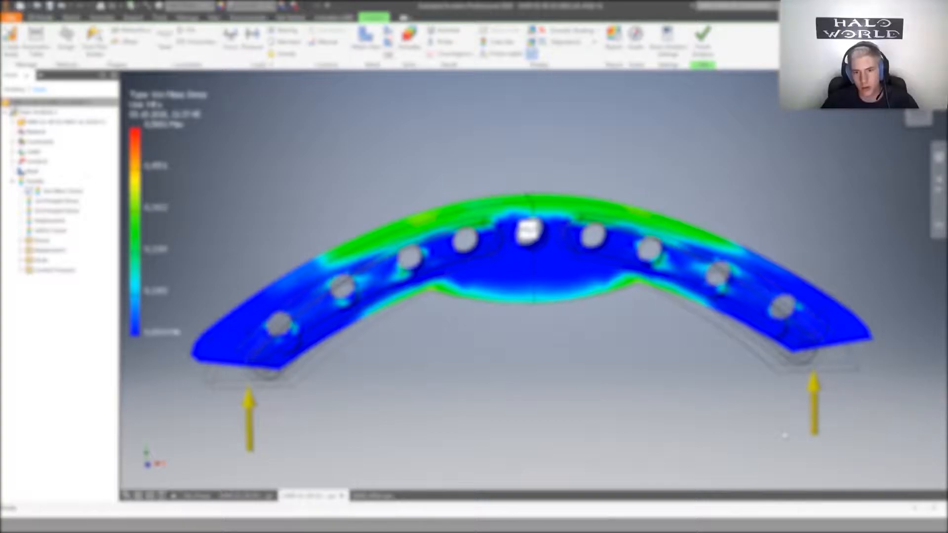
{"action": "middle_click_drag", "start_coordinate": [664, 345], "coordinate": [667, 292], "text": "shift"}
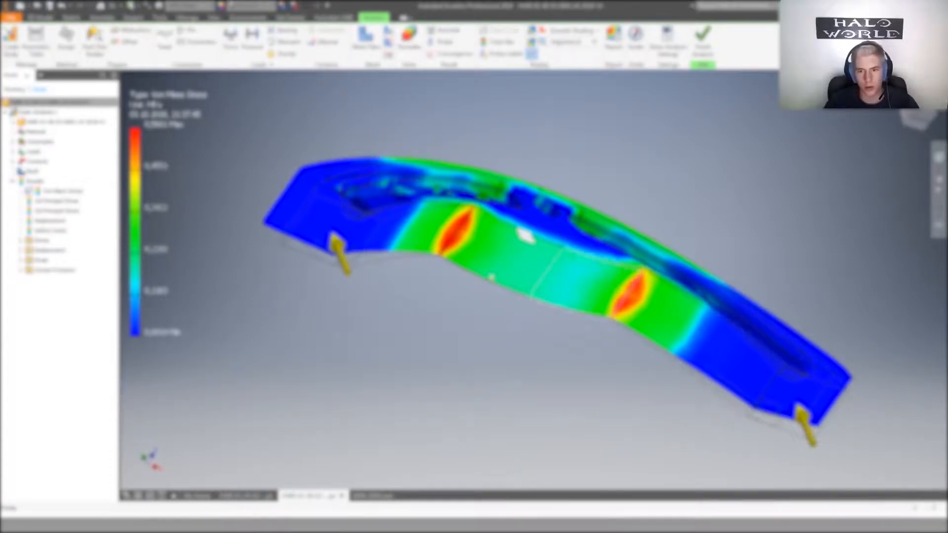
{"action": "middle_click_drag", "start_coordinate": [433, 239], "coordinate": [474, 288], "text": "shift"}
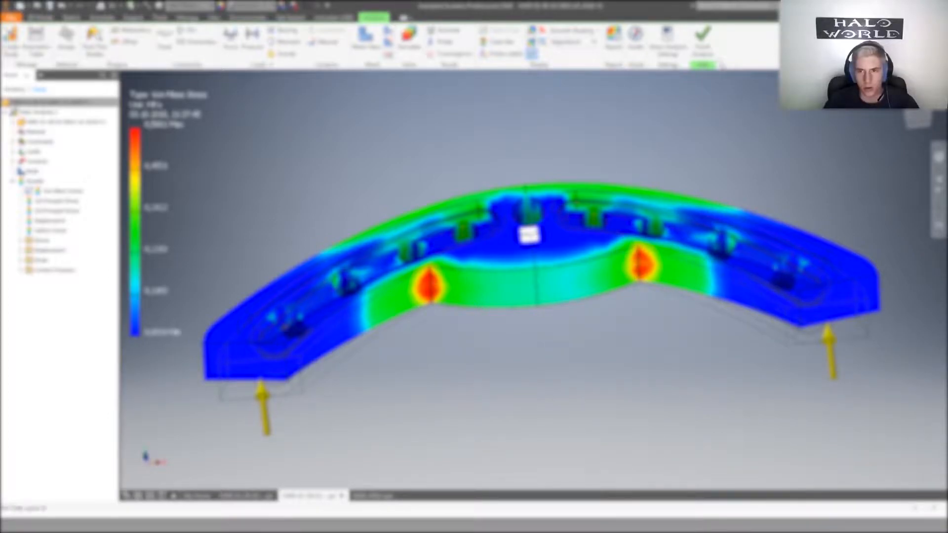
{"action": "left_click", "coordinate": [702, 39]}
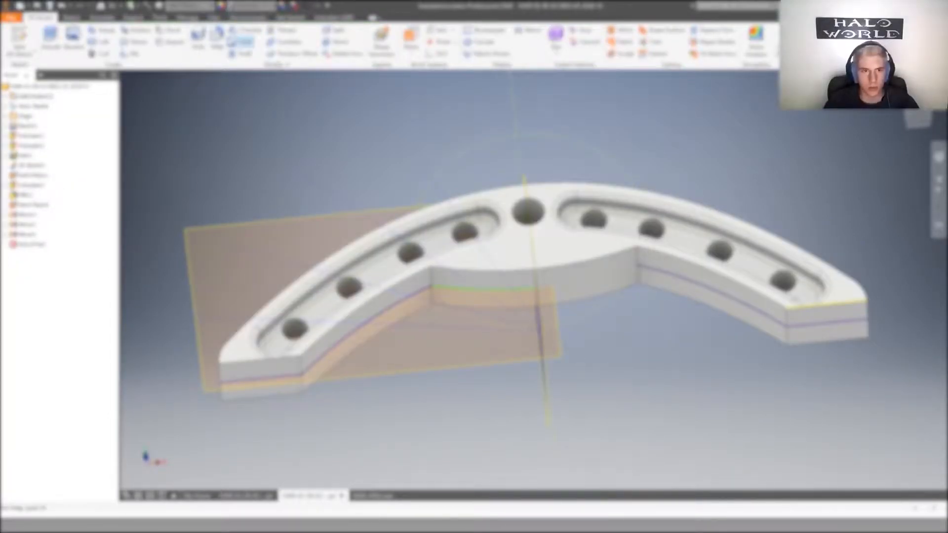
- Fillet the two vertical edges where the central reinforcement meets the arch's inner curve with a 5 mm radius
{"action": "left_click", "coordinate": [217, 40]}
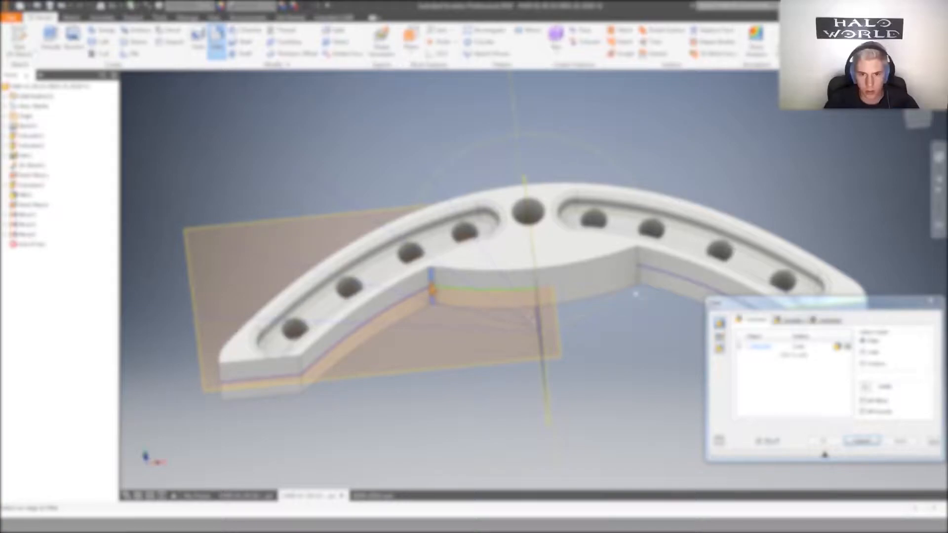
{"action": "left_click", "coordinate": [638, 257]}
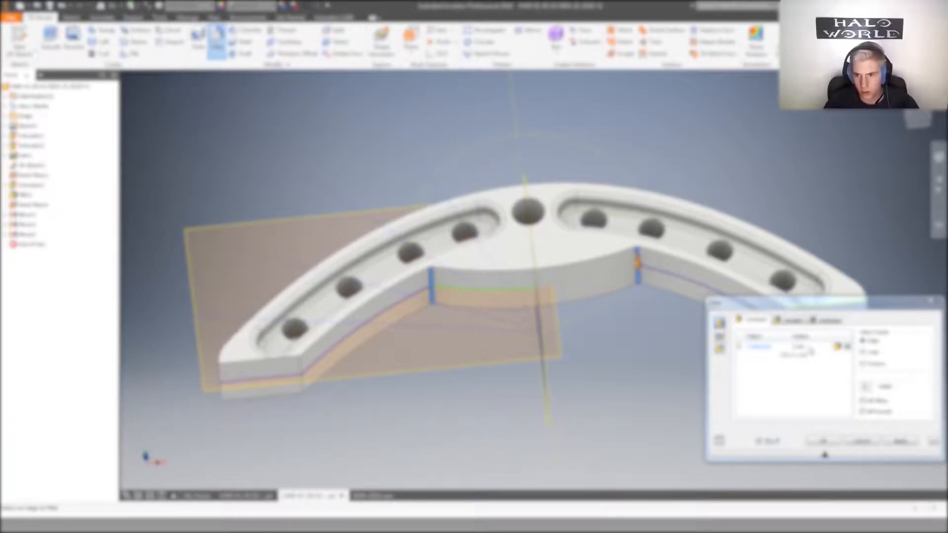
{"action": "left_click", "coordinate": [810, 347]}
{"action": "left_click_drag", "start_coordinate": [808, 346], "coordinate": [792, 347]}
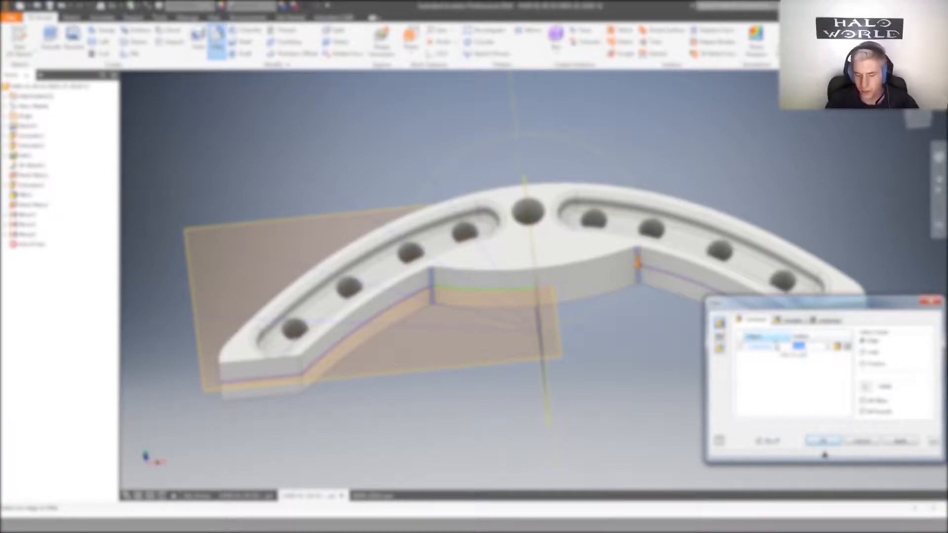
{"action": "type", "text": "5"}
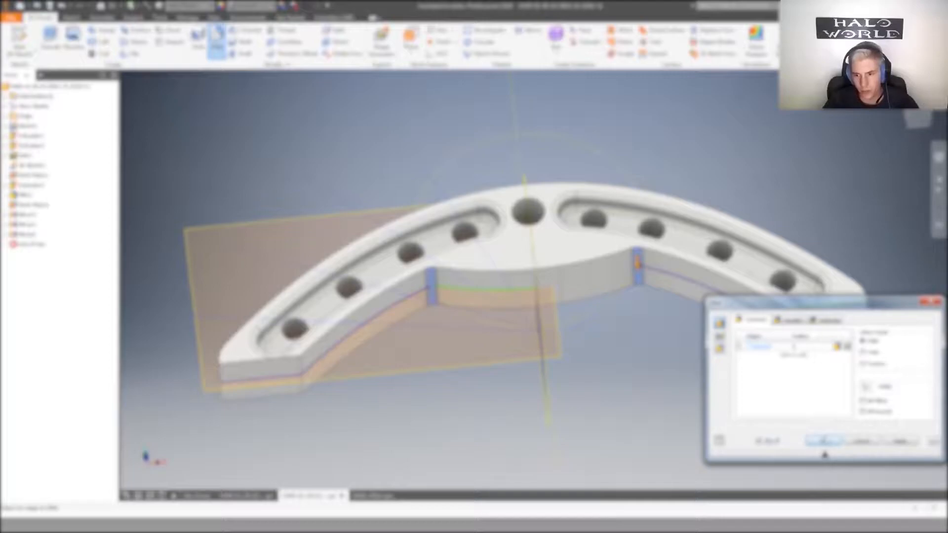
{"action": "left_click", "coordinate": [823, 441]}
{"action": "middle_click_drag", "start_coordinate": [705, 336], "coordinate": [638, 334], "text": "shift"}
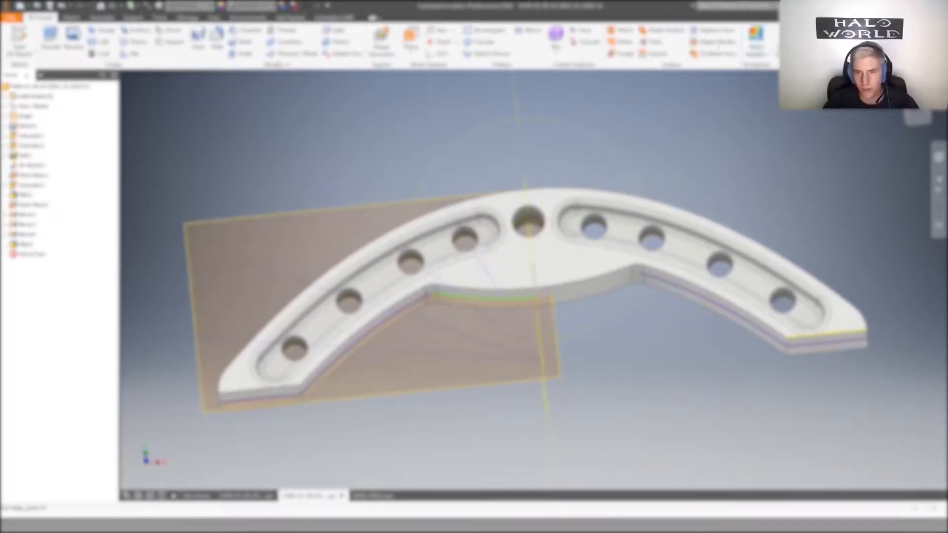
- Simulate the arch with its filleted reinforcement corners, examine the stress at the fillets, and leave the analysis
{"action": "left_click", "coordinate": [754, 37]}
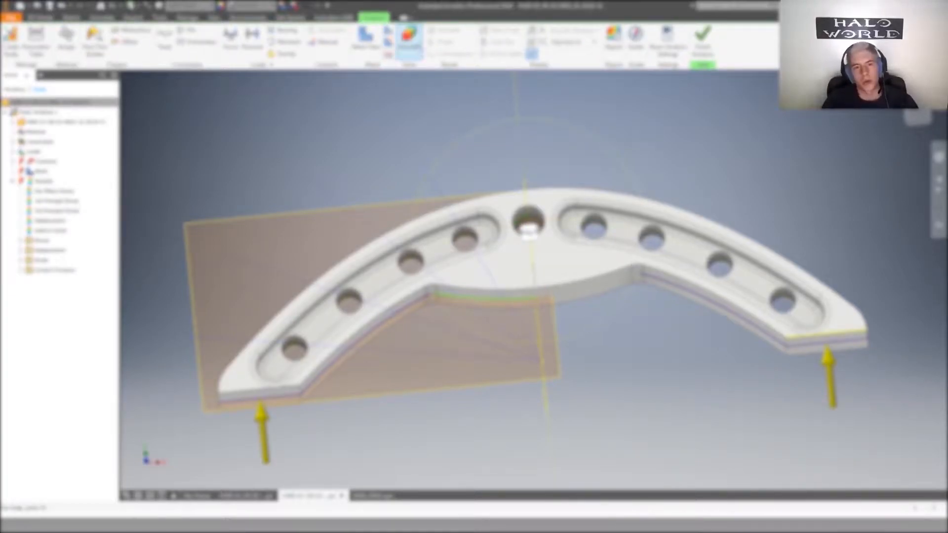
{"action": "left_click", "coordinate": [409, 37]}
{"action": "left_click", "coordinate": [783, 433]}
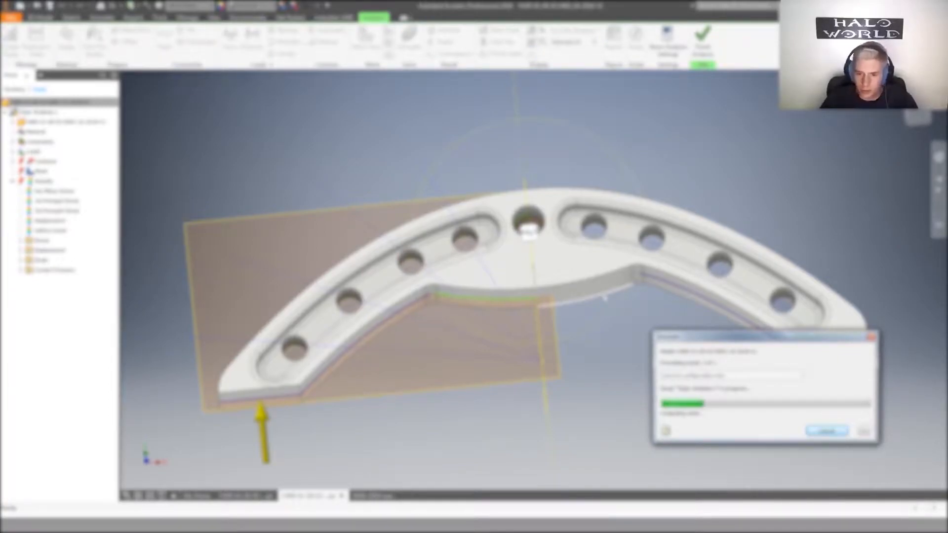
{"action": "mouse_move", "coordinate": [606, 298]}
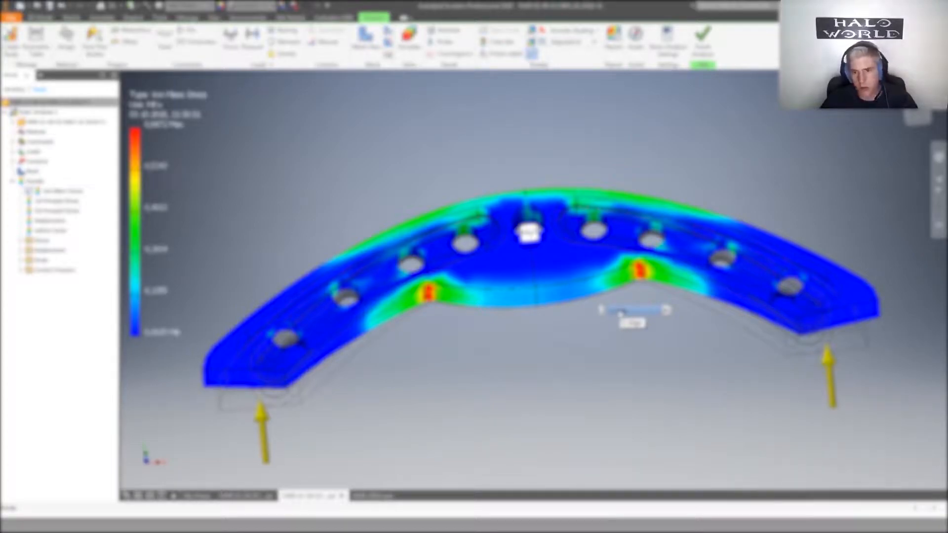
{"action": "middle_click_drag", "start_coordinate": [642, 292], "coordinate": [633, 246], "text": "shift"}
{"action": "left_click", "coordinate": [702, 42]}
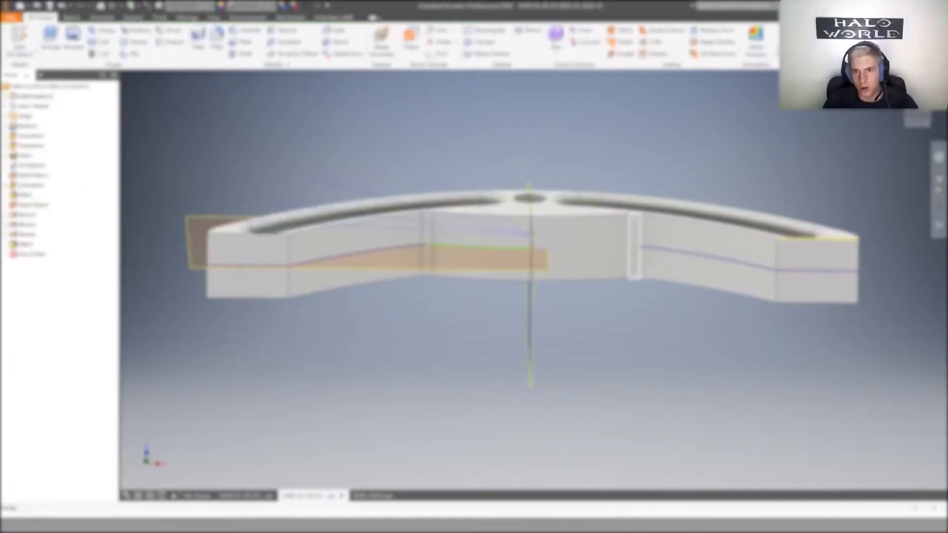
- Review the fillet on the two reinforcement corners and delete it
{"action": "left_click", "coordinate": [20, 248]}
{"action": "double_click", "coordinate": [19, 247]}
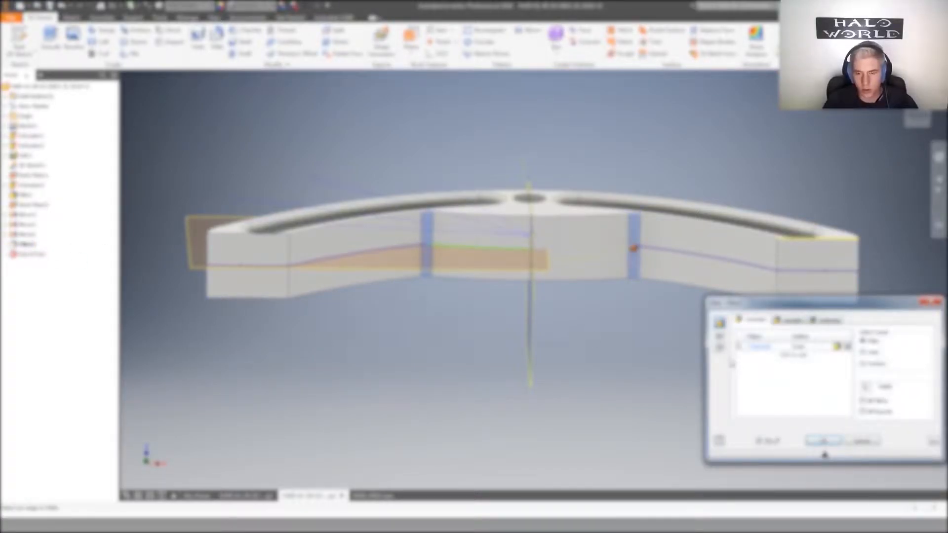
{"action": "left_click", "coordinate": [824, 441]}
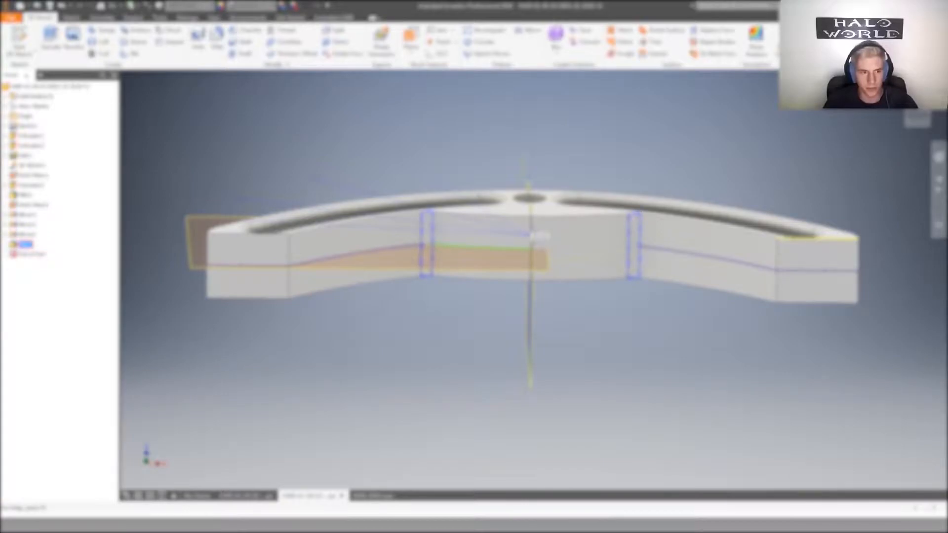
{"action": "key", "text": "Delete"}
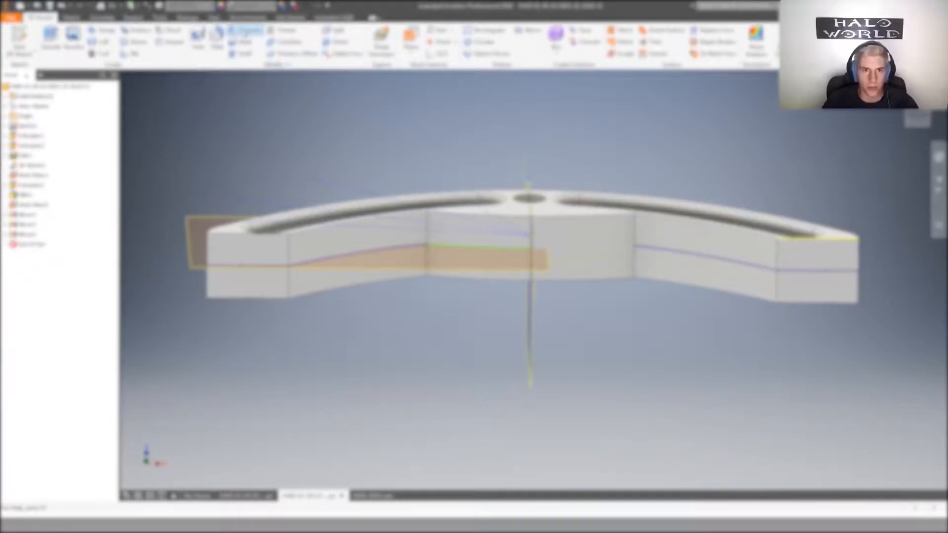
- Fillet the vertical edge where the reinforcement meets the left half's inner curve, using a larger radius than the deleted fillet
{"action": "left_click", "coordinate": [216, 42]}
{"action": "left_click", "coordinate": [427, 245]}
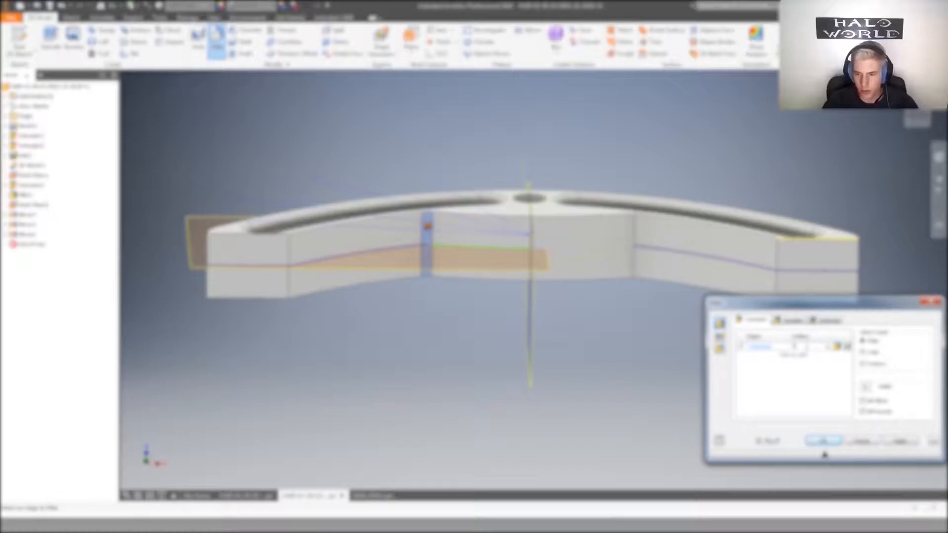
{"action": "type", "text": "20"}
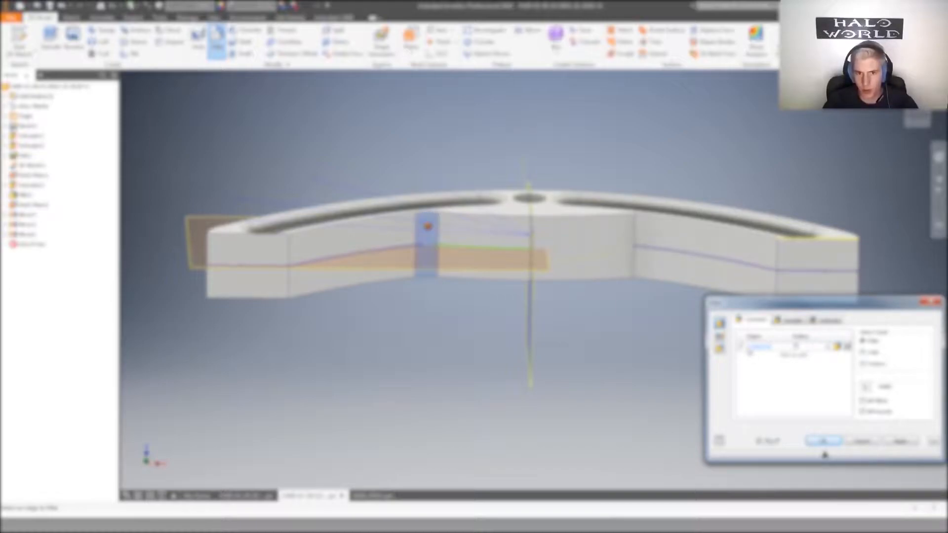
{"action": "middle_click_drag", "start_coordinate": [518, 232], "coordinate": [521, 282], "text": "shift"}
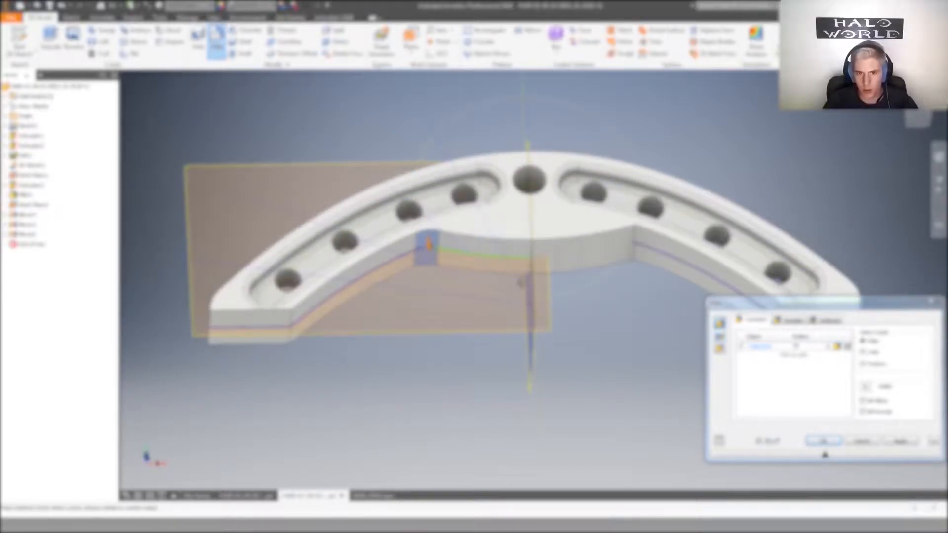
{"action": "left_click_drag", "start_coordinate": [808, 347], "coordinate": [792, 355]}
{"action": "type", "text": "5"}
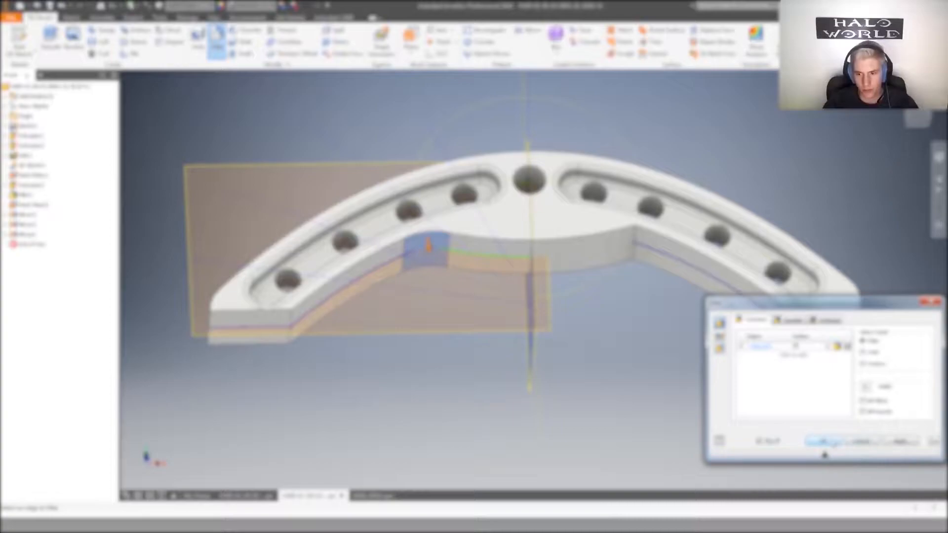
{"action": "left_click", "coordinate": [822, 440]}
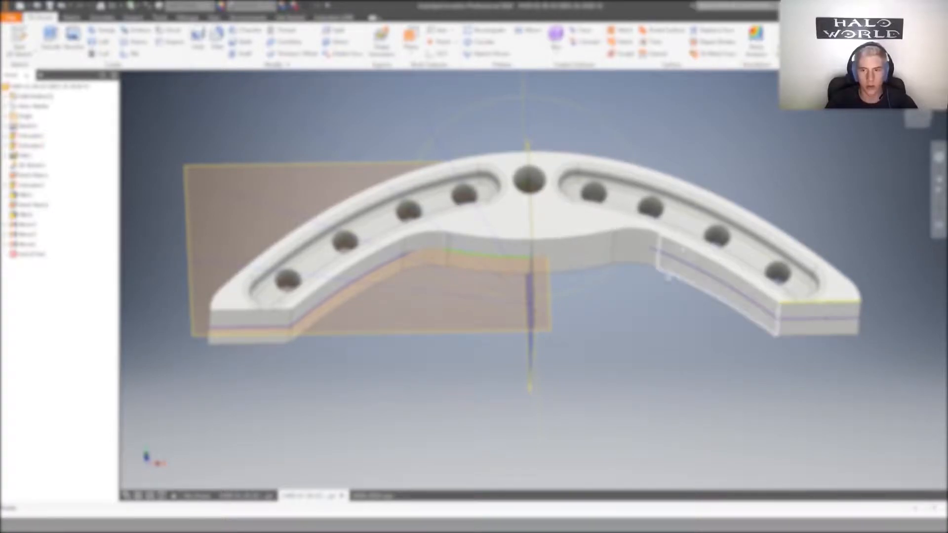
- Run the stress simulation on the arch with the enlarged fillets at its reinforcement corners
{"action": "left_click", "coordinate": [755, 37]}
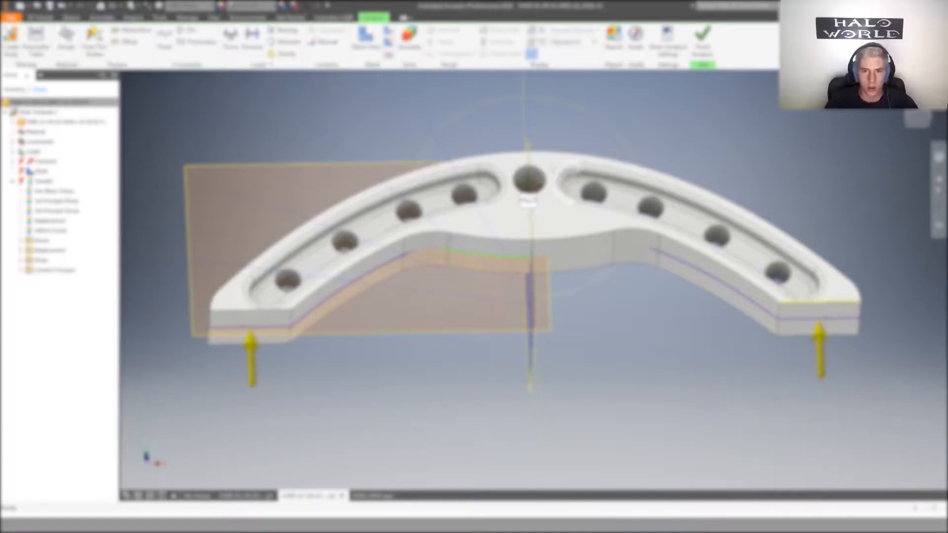
{"action": "left_click", "coordinate": [409, 39]}
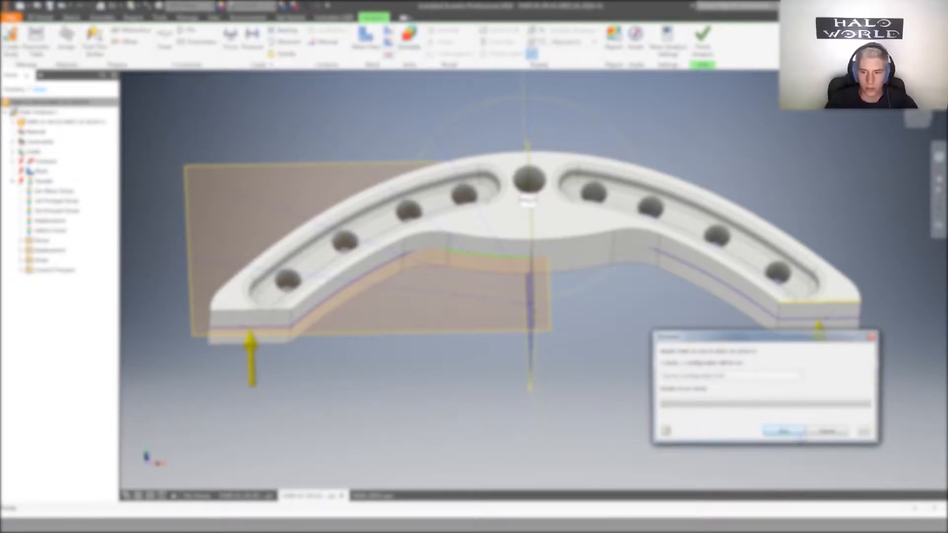
{"action": "left_click", "coordinate": [784, 431]}
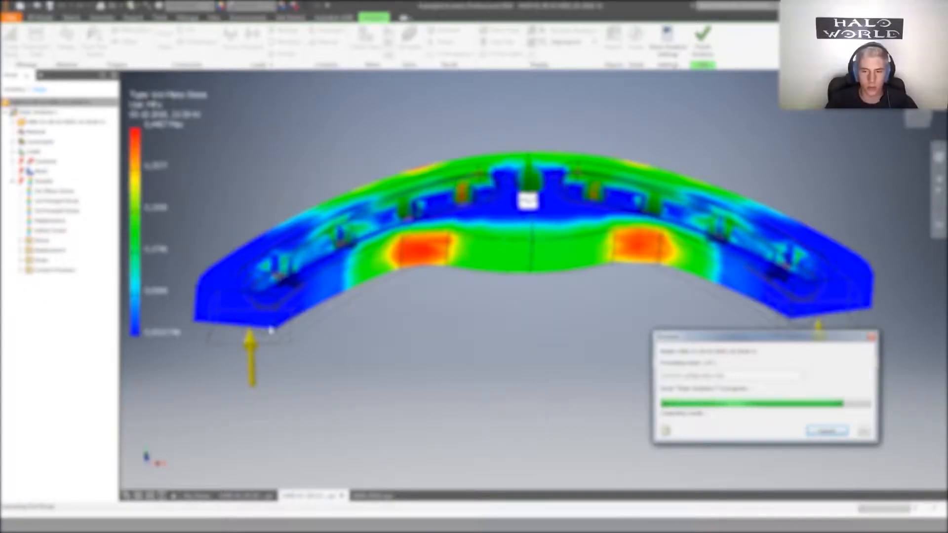
- Examine the plain extruded arch and its inner curve from several angles
{"action": "middle_click_drag", "start_coordinate": [483, 308], "coordinate": [556, 280], "text": "shift"}
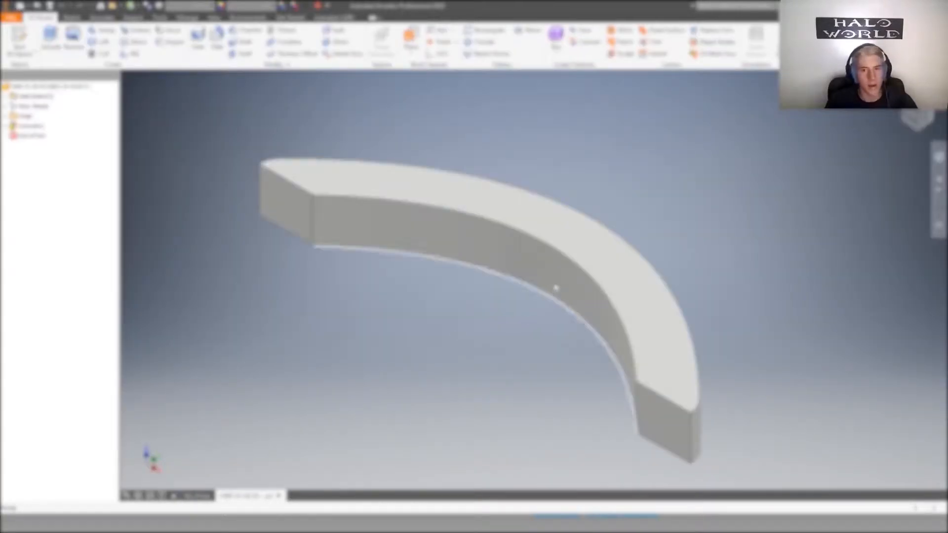
{"action": "scroll", "coordinate": [557, 284], "scroll_direction": "down", "scroll_amount": 5}
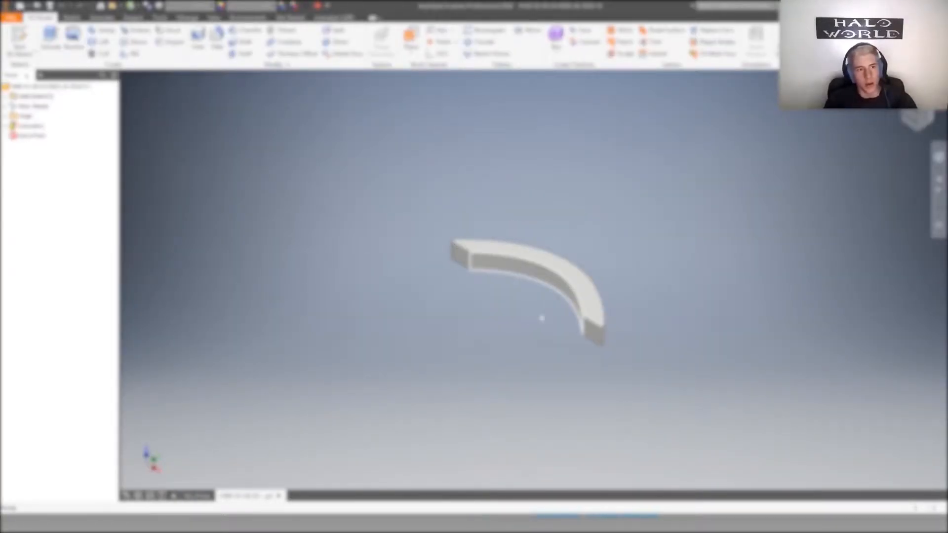
{"action": "middle_click_drag", "start_coordinate": [501, 281], "coordinate": [242, 325]}
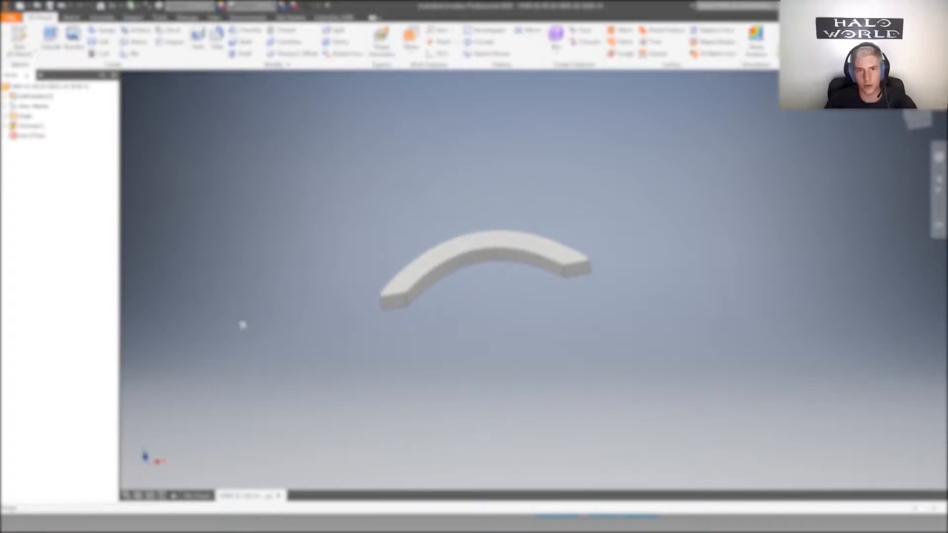
{"action": "middle_click_drag", "start_coordinate": [514, 260], "coordinate": [536, 275], "text": "shift"}
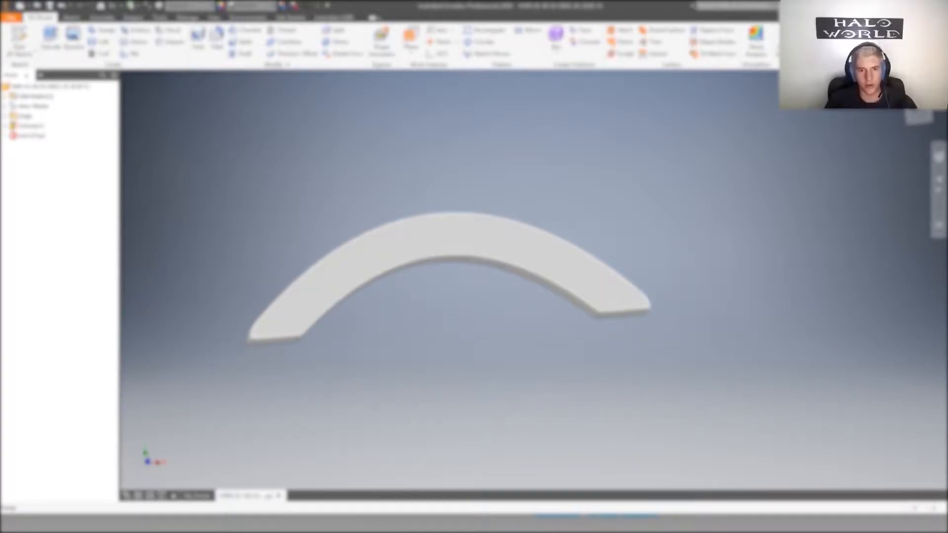
{"action": "middle_click_drag", "start_coordinate": [364, 236], "coordinate": [365, 212], "text": "shift"}
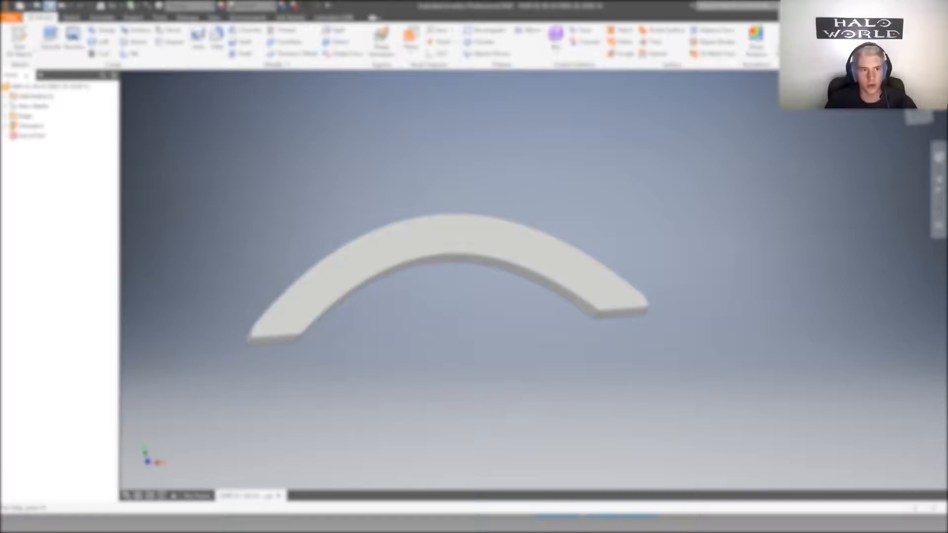
{"action": "middle_click_drag", "start_coordinate": [445, 294], "coordinate": [486, 299], "text": "shift"}
{"action": "scroll", "coordinate": [451, 272], "scroll_direction": "down", "scroll_amount": 3}
{"action": "scroll", "coordinate": [455, 273], "scroll_direction": "up", "scroll_amount": 3}
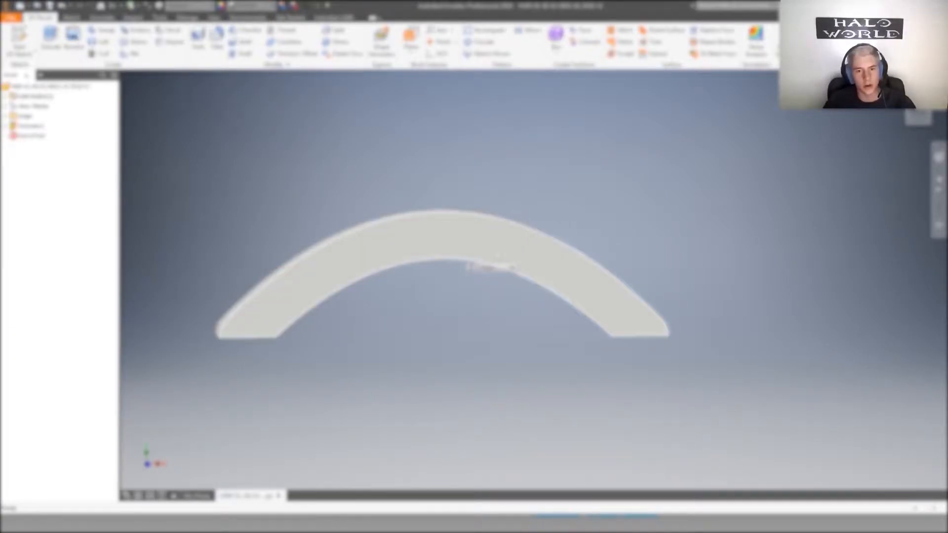
{"action": "middle_click_drag", "start_coordinate": [433, 311], "coordinate": [516, 296], "text": "shift"}
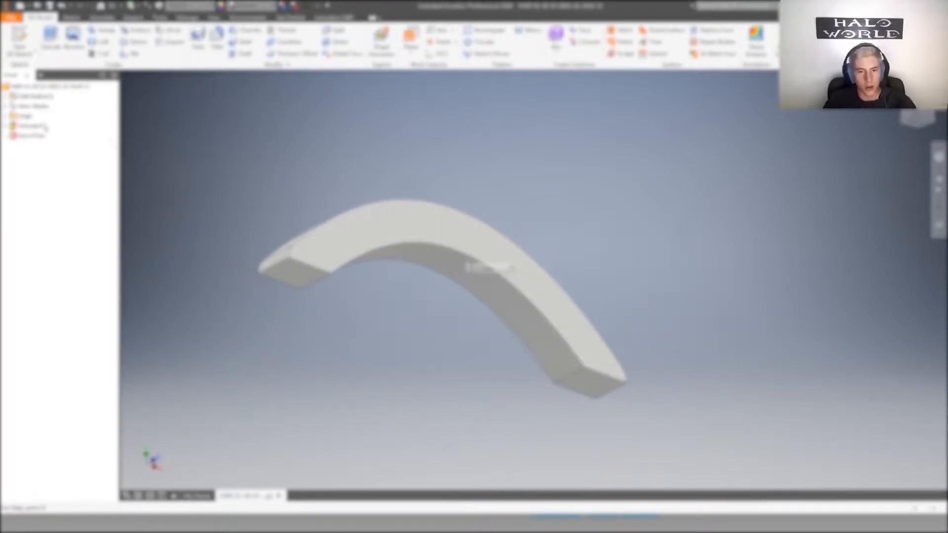
- Edit the arch's extrusion so that it extends symmetrically to both sides of its sketch plane
{"action": "double_click", "coordinate": [32, 127]}
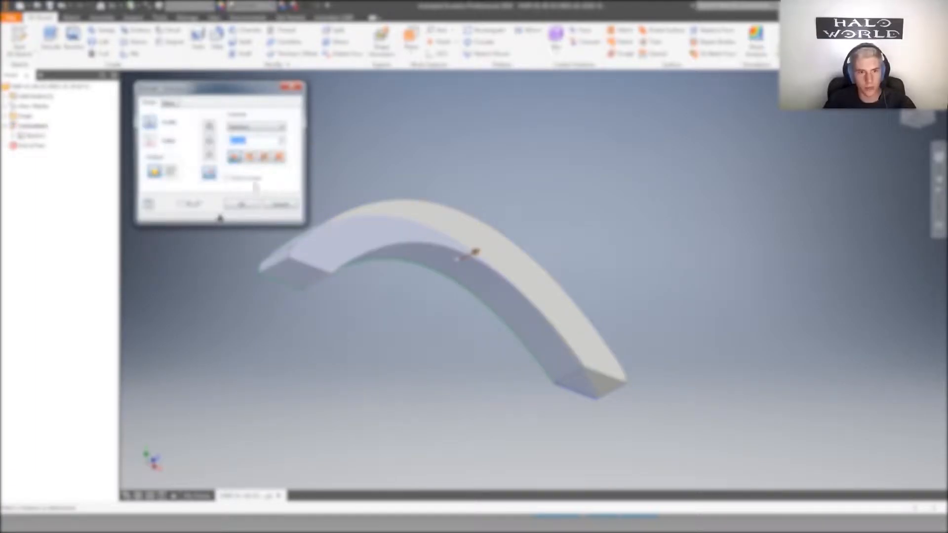
{"action": "left_click", "coordinate": [265, 159]}
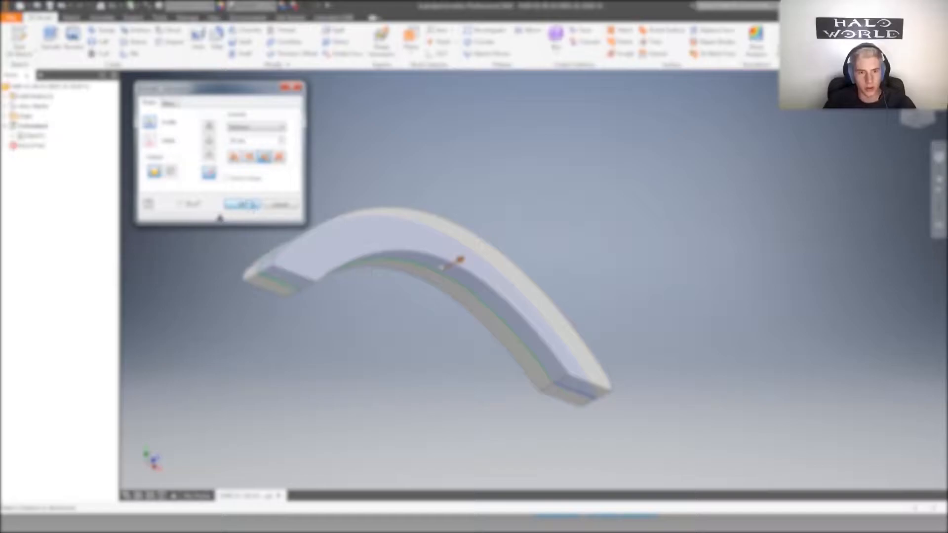
{"action": "left_click", "coordinate": [241, 204]}
{"action": "middle_click_drag", "start_coordinate": [387, 292], "coordinate": [432, 332], "text": "shift"}
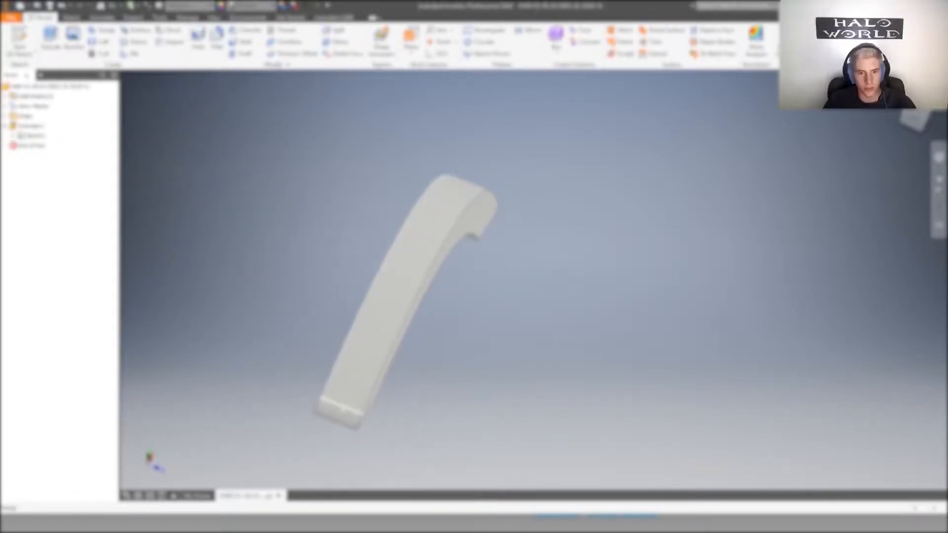
{"action": "middle_click_drag", "start_coordinate": [513, 406], "coordinate": [433, 296], "text": "shift"}
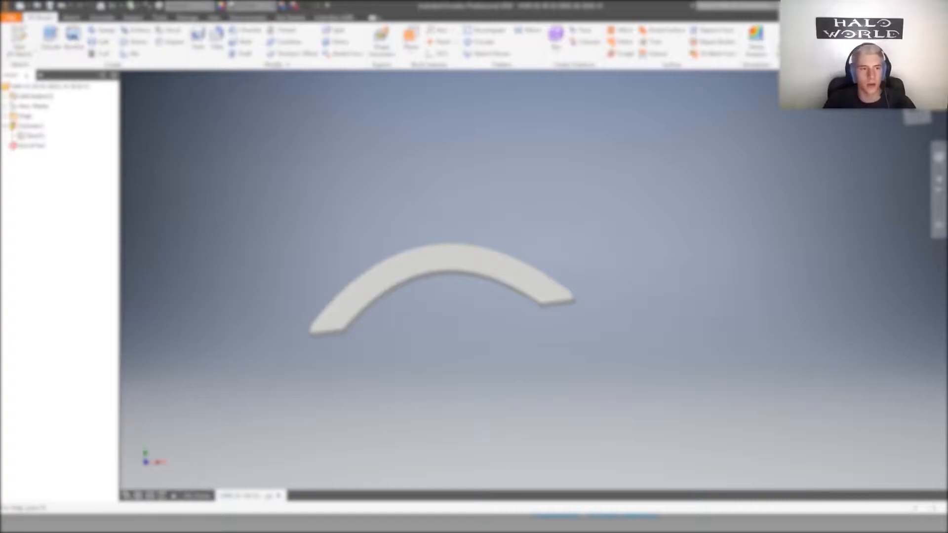
- In the arch's sketch, draw a circle on the vertical centreline midway between the outer and inner curves, with a vertical line across it
{"action": "double_click", "coordinate": [35, 137]}
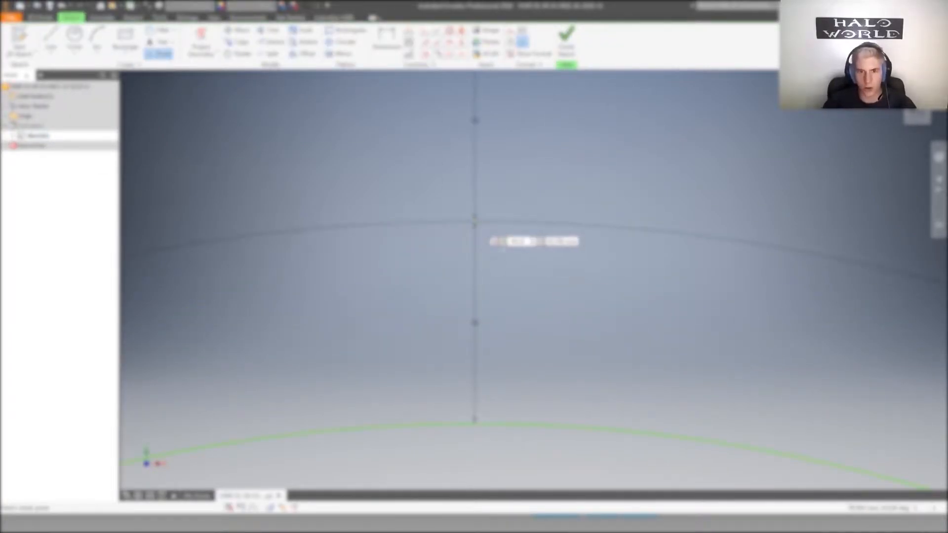
{"action": "left_click", "coordinate": [74, 39]}
{"action": "left_click", "coordinate": [475, 221]}
{"action": "left_click", "coordinate": [475, 170]}
{"action": "scroll", "coordinate": [521, 211], "scroll_direction": "down", "scroll_amount": 5}
{"action": "left_click", "coordinate": [51, 40]}
{"action": "left_click", "coordinate": [510, 226]}
{"action": "left_click", "coordinate": [510, 263]}
{"action": "scroll", "coordinate": [515, 212], "scroll_direction": "up", "scroll_amount": 5}
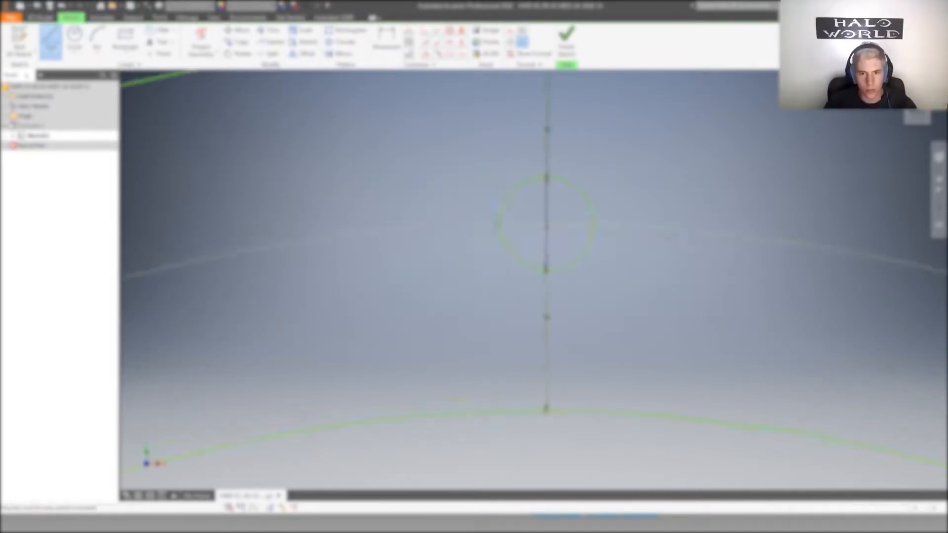
- Trim the excess geometry near the centre hole and draw a large circle for the reinforcement's lower curve
{"action": "scroll", "coordinate": [651, 301], "scroll_direction": "down", "scroll_amount": 4}
{"action": "scroll", "coordinate": [666, 222], "scroll_direction": "up", "scroll_amount": 5}
{"action": "left_click", "coordinate": [269, 31]}
{"action": "left_click", "coordinate": [483, 324]}
{"action": "scroll", "coordinate": [488, 306], "scroll_direction": "down", "scroll_amount": 5}
{"action": "left_click", "coordinate": [74, 40]}
{"action": "left_click", "coordinate": [463, 187]}
{"action": "left_click", "coordinate": [482, 483]}
- Draw a line and a second large circle for the reinforcement below the arch, and trim the excess
{"action": "scroll", "coordinate": [469, 322], "scroll_direction": "up", "scroll_amount": 5}
{"action": "left_click", "coordinate": [51, 39]}
{"action": "left_click", "coordinate": [471, 322]}
{"action": "scroll", "coordinate": [489, 247], "scroll_direction": "down", "scroll_amount": 5}
{"action": "left_click", "coordinate": [488, 131]}
{"action": "left_click", "coordinate": [74, 40]}
{"action": "left_click", "coordinate": [495, 128]}
{"action": "left_click", "coordinate": [506, 381]}
{"action": "left_click", "coordinate": [269, 30]}
{"action": "left_click", "coordinate": [664, 327]}
- Divide the arch profile at the reinforcement with further lines, trim the leftover segments, and finish the sketch
{"action": "scroll", "coordinate": [557, 402], "scroll_direction": "up", "scroll_amount": 5}
{"action": "left_click", "coordinate": [50, 39]}
{"action": "left_click", "coordinate": [368, 239]}
{"action": "left_click", "coordinate": [373, 324]}
{"action": "left_click", "coordinate": [269, 30]}
{"action": "left_click", "coordinate": [465, 316]}
{"action": "left_click", "coordinate": [51, 39]}
{"action": "left_click", "coordinate": [554, 246]}
{"action": "left_click", "coordinate": [566, 40]}
- Edit the arch's extrusion to include the reinforcement region below the left half
{"action": "middle_click_drag", "start_coordinate": [533, 276], "coordinate": [539, 341], "text": "shift"}
{"action": "double_click", "coordinate": [30, 126]}
{"action": "left_click", "coordinate": [529, 269]}
{"action": "left_click", "coordinate": [243, 203]}
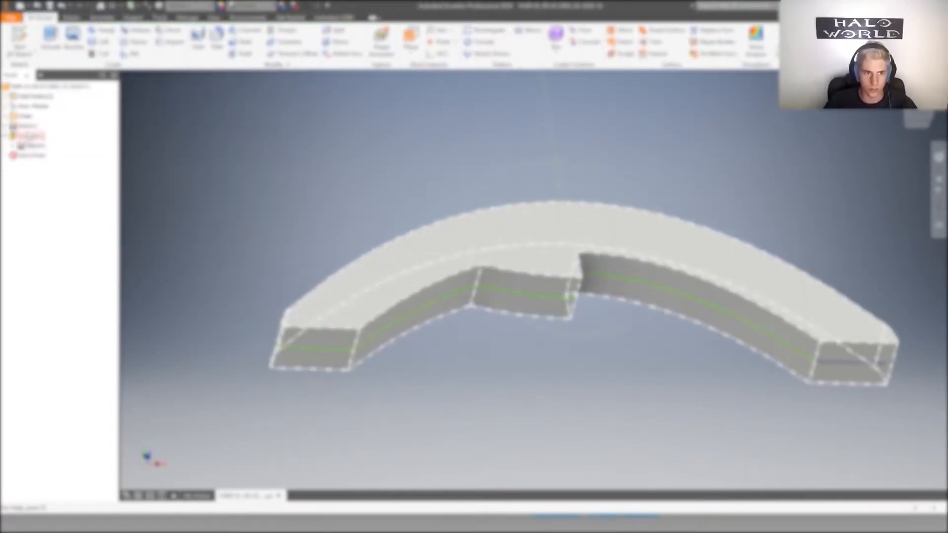
- Delete the full-arch extrusion and extrude only the left half together with its reinforcement
{"action": "key", "text": "Delete"}
{"action": "left_click", "coordinate": [51, 40]}
{"action": "left_click", "coordinate": [430, 276]}
{"action": "left_click", "coordinate": [564, 238]}
{"action": "left_click", "coordinate": [242, 204]}
{"action": "middle_click_drag", "start_coordinate": [474, 316], "coordinate": [431, 385], "text": "shift"}
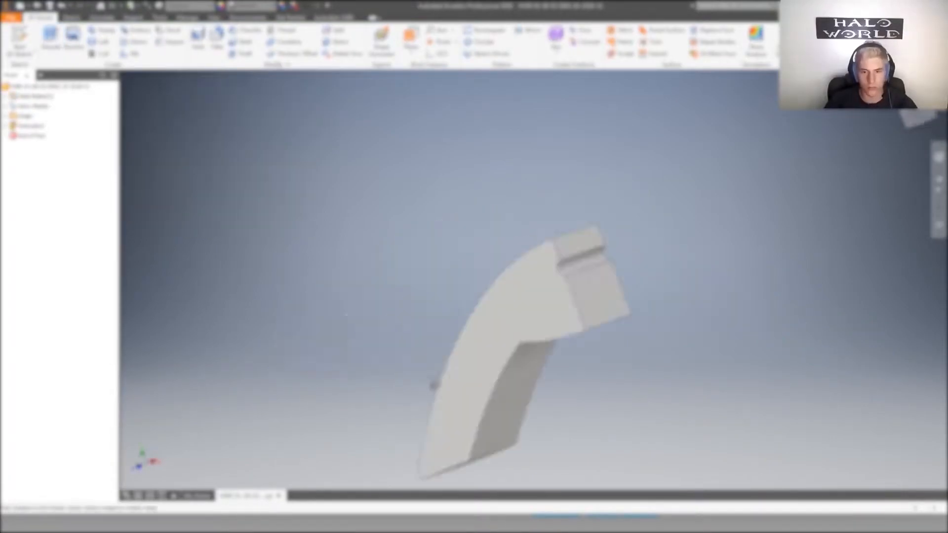
{"action": "left_click", "coordinate": [5, 126]}
{"action": "double_click", "coordinate": [31, 136]}
{"action": "left_click", "coordinate": [566, 39]}
- Start a sketch on the half arch's face and draw lines fanning out from the arch's lower centre point
{"action": "left_click", "coordinate": [19, 39]}
{"action": "left_click", "coordinate": [432, 277]}
{"action": "left_click", "coordinate": [160, 54]}
{"action": "left_click", "coordinate": [51, 40]}
{"action": "left_click", "coordinate": [549, 291]}
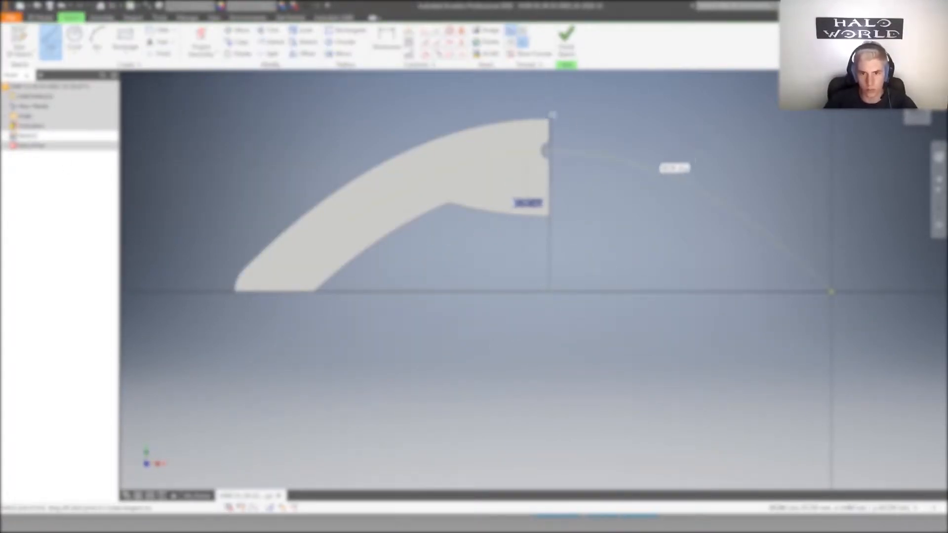
{"action": "middle_click_drag", "start_coordinate": [549, 107], "coordinate": [558, 201]}
{"action": "left_click", "coordinate": [558, 144]}
{"action": "left_click", "coordinate": [558, 385]}
{"action": "left_click", "coordinate": [451, 166]}
{"action": "left_click", "coordinate": [242, 233]}
{"action": "left_click", "coordinate": [163, 302]}
- Dimension the angles between the neighbouring radial lines across the half arch
{"action": "left_click", "coordinate": [387, 39]}
{"action": "left_click", "coordinate": [502, 167]}
{"action": "left_click", "coordinate": [412, 193]}
{"action": "key", "text": "Return"}
{"action": "left_click", "coordinate": [347, 210]}
{"action": "left_click", "coordinate": [254, 251]}
- Add another radial line near the half arch's outer end and dimension its angle
{"action": "left_click", "coordinate": [51, 40]}
{"action": "left_click", "coordinate": [190, 334]}
{"action": "left_click", "coordinate": [386, 39]}
{"action": "left_click", "coordinate": [219, 289]}
{"action": "key", "text": "Return"}
- Place hole points where the radial lines cross the arch's middle curve, and finish the sketch
{"action": "left_click", "coordinate": [160, 54]}
{"action": "left_click", "coordinate": [508, 247]}
{"action": "left_click", "coordinate": [454, 262]}
{"action": "left_click", "coordinate": [410, 283]}
{"action": "left_click", "coordinate": [357, 314]}
{"action": "left_click", "coordinate": [566, 39]}
- Cut five through holes at the sketch points along the half arch
{"action": "left_click", "coordinate": [198, 40]}
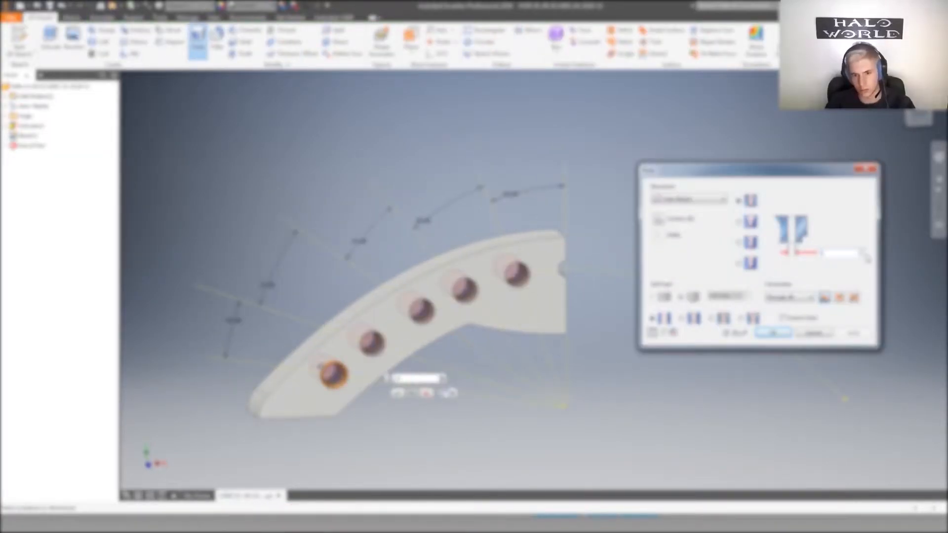
{"action": "key", "text": "Return"}
{"action": "middle_click_drag", "start_coordinate": [523, 345], "coordinate": [540, 316], "text": "shift"}
- Start a separate sketch on the half arch's face, offset the middle curve to both sides of the holes, and finish the sketch
{"action": "left_click", "coordinate": [19, 39]}
{"action": "left_click", "coordinate": [540, 262]}
{"action": "scroll", "coordinate": [540, 280], "scroll_direction": "down", "scroll_amount": 1}
{"action": "left_click", "coordinate": [302, 54]}
{"action": "left_click", "coordinate": [585, 205]}
{"action": "left_click", "coordinate": [585, 187]}
{"action": "scroll", "coordinate": [540, 257], "scroll_direction": "down", "scroll_amount": 1}
{"action": "left_click", "coordinate": [97, 39]}
{"action": "left_click", "coordinate": [50, 39]}
{"action": "left_click", "coordinate": [74, 40]}
{"action": "scroll", "coordinate": [605, 237], "scroll_direction": "down", "scroll_amount": 2}
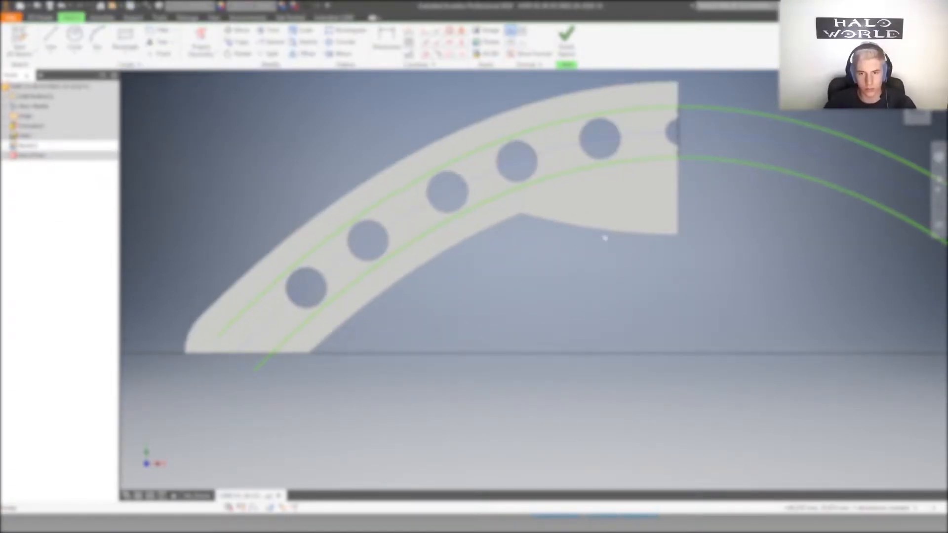
{"action": "left_click", "coordinate": [567, 39]}
- Reopen the holes' sketch, offset the middle curve to both sides, and draw construction circles for the ends of the slot outline
{"action": "middle_click_drag", "start_coordinate": [605, 237], "coordinate": [593, 262], "text": "shift"}
{"action": "left_click", "coordinate": [440, 269]}
{"action": "double_click", "coordinate": [37, 146]}
{"action": "left_click", "coordinate": [302, 53]}
{"action": "scroll", "coordinate": [342, 326], "scroll_direction": "down", "scroll_amount": 4}
{"action": "left_click", "coordinate": [74, 39]}
{"action": "left_click", "coordinate": [364, 258]}
{"action": "key", "text": "Return"}
{"action": "scroll", "coordinate": [561, 153], "scroll_direction": "up", "scroll_amount": 2}
{"action": "left_click", "coordinate": [74, 39]}
{"action": "left_click", "coordinate": [561, 153]}
{"action": "scroll", "coordinate": [279, 292], "scroll_direction": "down", "scroll_amount": 3}
- Draw and dimension the lines that bound the slot outline's ends, and trim the offset curves beyond them
{"action": "left_click", "coordinate": [200, 42]}
{"action": "left_click", "coordinate": [51, 39]}
{"action": "left_click", "coordinate": [387, 39]}
{"action": "left_click", "coordinate": [486, 193]}
{"action": "key", "text": "Return"}
{"action": "scroll", "coordinate": [503, 198], "scroll_direction": "up", "scroll_amount": 3}
{"action": "scroll", "coordinate": [321, 240], "scroll_direction": "down", "scroll_amount": 2}
{"action": "left_click", "coordinate": [269, 30]}
{"action": "left_click", "coordinate": [395, 360]}
{"action": "scroll", "coordinate": [550, 254], "scroll_direction": "up", "scroll_amount": 4}
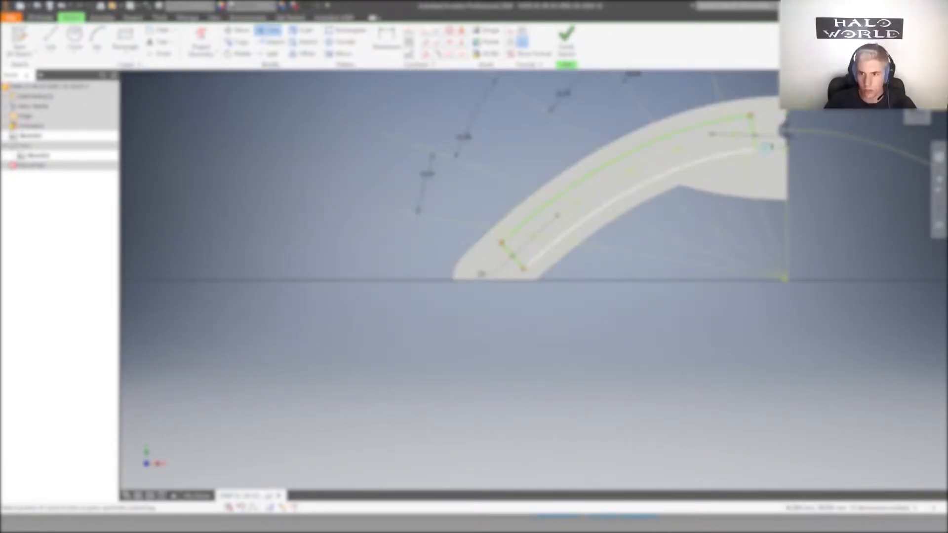
- Round both ends of the slot outline around the holes with arcs and finish the sketch
{"action": "left_click", "coordinate": [97, 40]}
{"action": "scroll", "coordinate": [505, 252], "scroll_direction": "down", "scroll_amount": 4}
{"action": "left_click", "coordinate": [574, 310]}
{"action": "scroll", "coordinate": [543, 169], "scroll_direction": "down", "scroll_amount": 4}
{"action": "left_click", "coordinate": [97, 40]}
{"action": "left_click", "coordinate": [483, 230]}
{"action": "left_click", "coordinate": [566, 40]}
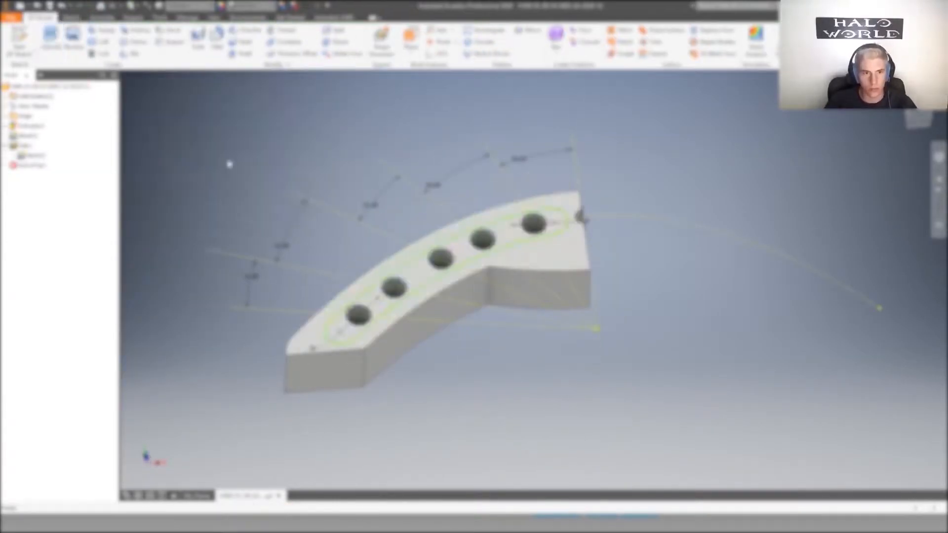
- Cut the slot outline into the half arch's face as a recessed pocket with Extrude, and fillet the pocket's edge
{"action": "left_click", "coordinate": [51, 40]}
{"action": "left_click", "coordinate": [416, 284]}
{"action": "left_click", "coordinate": [209, 142]}
{"action": "left_click", "coordinate": [242, 204]}
{"action": "left_click", "coordinate": [217, 38]}
{"action": "left_click", "coordinate": [565, 220]}
{"action": "left_click", "coordinate": [823, 440]}
{"action": "left_click", "coordinate": [19, 53]}
{"action": "left_click", "coordinate": [39, 89]}
{"action": "left_click", "coordinate": [8, 116]}
{"action": "middle_click_drag", "start_coordinate": [346, 296], "coordinate": [405, 326]}
{"action": "left_click", "coordinate": [528, 30]}
{"action": "left_click", "coordinate": [31, 234]}
{"action": "left_click", "coordinate": [24, 244]}
{"action": "left_click", "coordinate": [611, 325]}
{"action": "left_click", "coordinate": [36, 126]}
{"action": "left_click", "coordinate": [528, 31]}
{"action": "key", "text": "Escape"}
- Try to mirror the pocket cut about the XY origin plane, and undo the mirror
{"action": "left_click", "coordinate": [529, 31]}
{"action": "left_click", "coordinate": [31, 235]}
{"action": "left_click", "coordinate": [610, 325]}
{"action": "left_click", "coordinate": [36, 146]}
{"action": "left_click", "coordinate": [628, 378]}
{"action": "middle_click_drag", "start_coordinate": [629, 377], "coordinate": [679, 385], "text": "shift"}
{"action": "key", "text": "ctrl+z"}
- Mirror the pocket cut and its fillet about the XY origin plane onto the arch's opposite face
{"action": "left_click", "coordinate": [529, 31]}
{"action": "left_click", "coordinate": [30, 234]}
{"action": "middle_click_drag", "start_coordinate": [558, 247], "coordinate": [444, 207], "text": "shift"}
{"action": "left_click", "coordinate": [36, 146]}
{"action": "left_click", "coordinate": [25, 255]}
{"action": "left_click", "coordinate": [629, 377]}
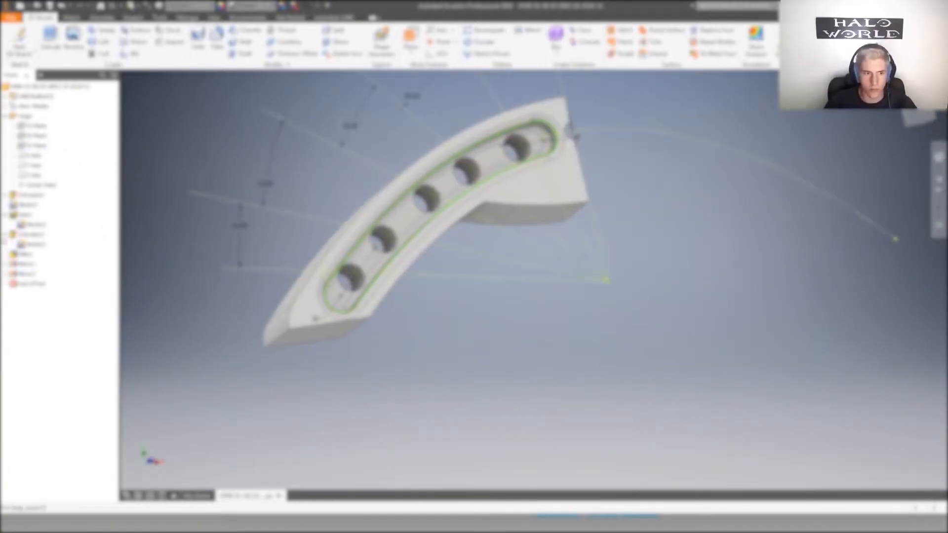
- Mirror the entire half arch solid about its middle plane to form the full arch
{"action": "left_click", "coordinate": [528, 30]}
{"action": "left_click", "coordinate": [589, 326]}
{"action": "left_click", "coordinate": [610, 326]}
{"action": "left_click", "coordinate": [453, 172]}
{"action": "left_click", "coordinate": [634, 380]}
- Hide the dimensions of the holes' sketch, and briefly open and leave the stress analysis environment
{"action": "middle_click_drag", "start_coordinate": [495, 343], "coordinate": [585, 311], "text": "shift"}
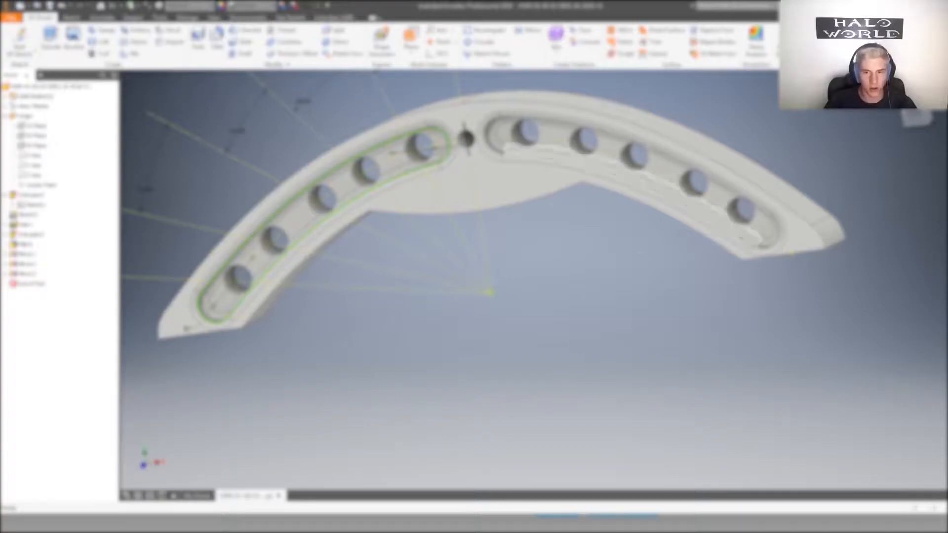
{"action": "middle_click_drag", "start_coordinate": [546, 330], "coordinate": [428, 304], "text": "shift"}
{"action": "middle_click_drag", "start_coordinate": [555, 280], "coordinate": [471, 327], "text": "shift"}
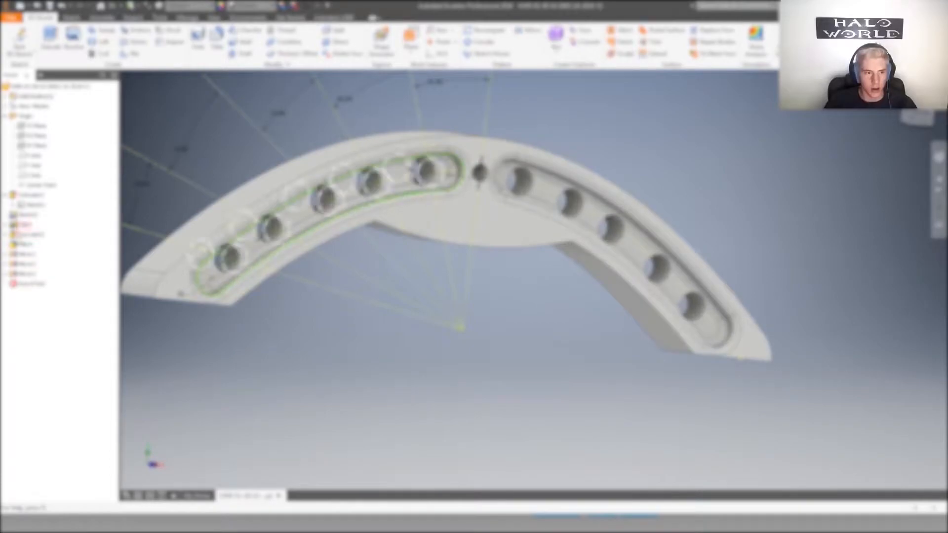
{"action": "right_click", "coordinate": [29, 205]}
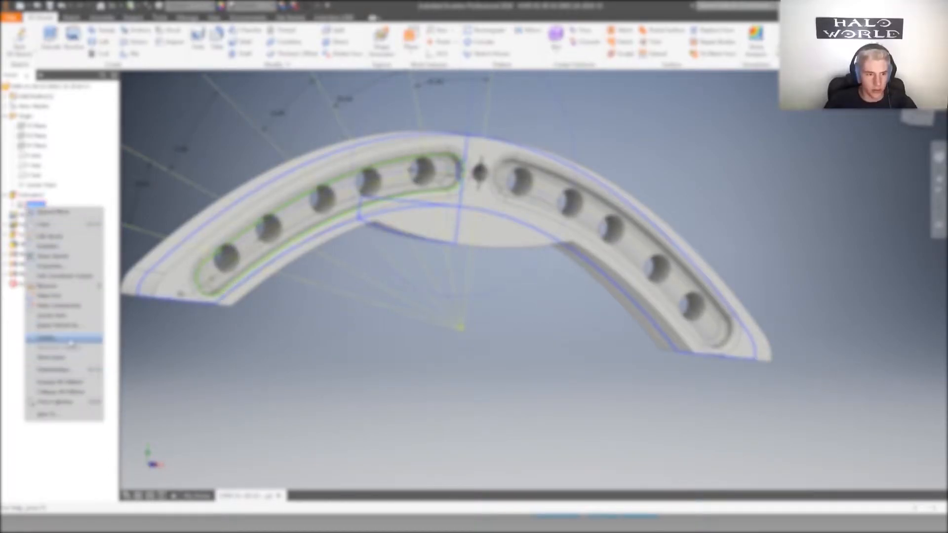
{"action": "left_click", "coordinate": [58, 382]}
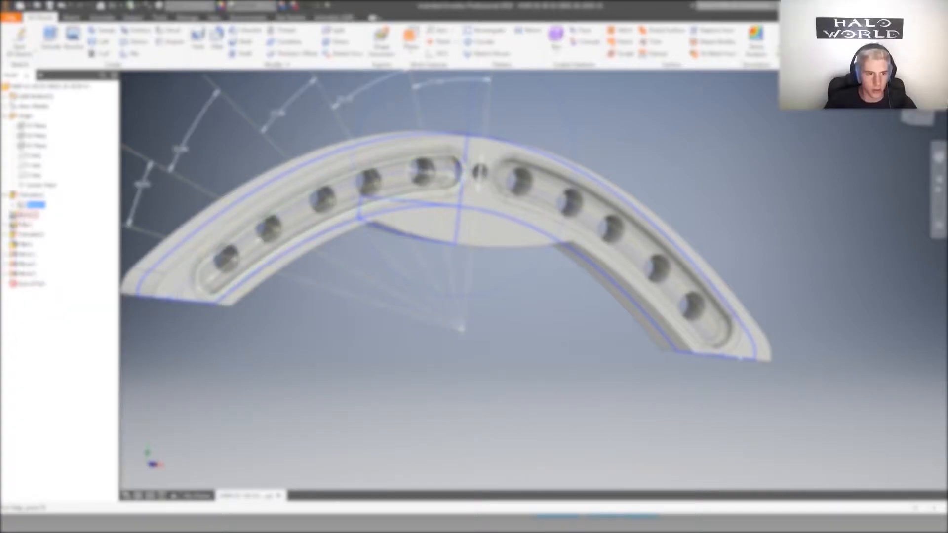
{"action": "right_click", "coordinate": [20, 213]}
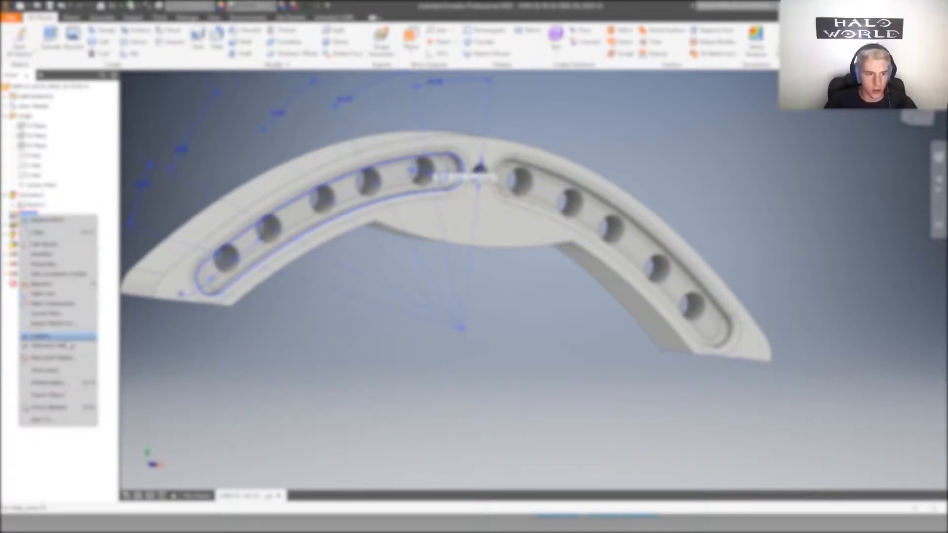
{"action": "left_click", "coordinate": [69, 353]}
{"action": "middle_click_drag", "start_coordinate": [217, 396], "coordinate": [448, 419], "text": "shift"}
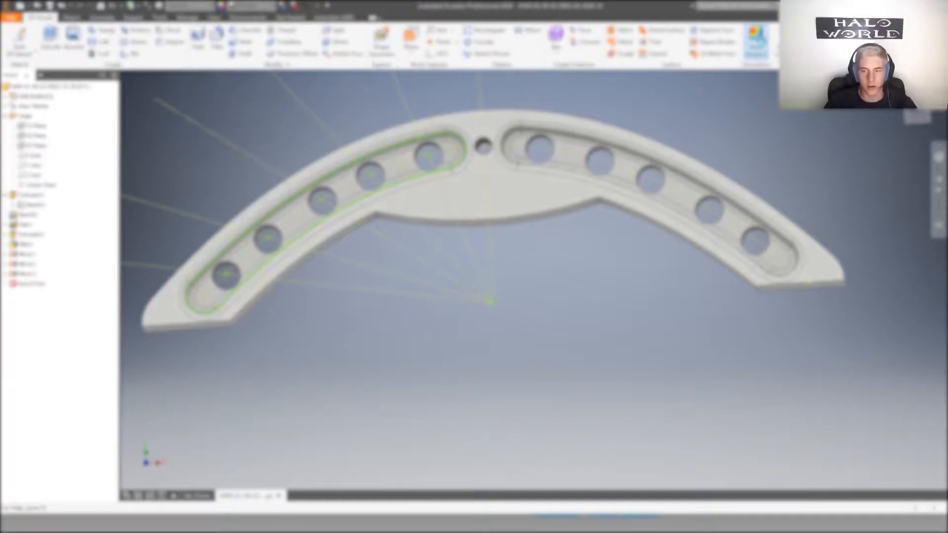
{"action": "left_click", "coordinate": [757, 43]}
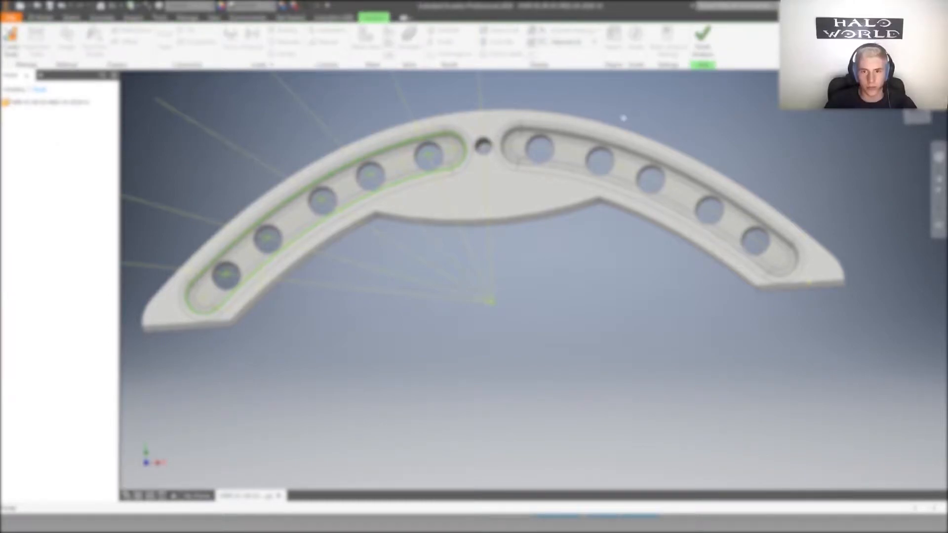
{"action": "left_click", "coordinate": [703, 42]}
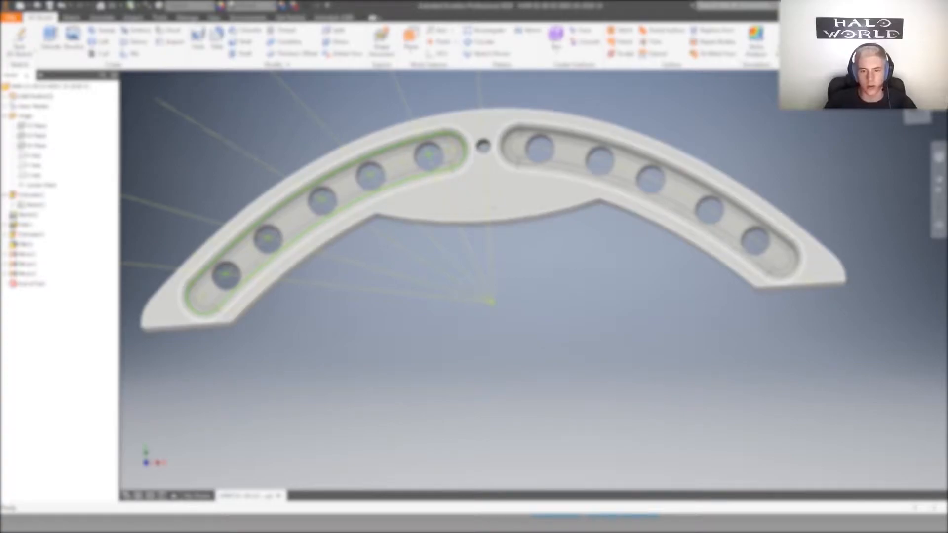
- Reopen the arch profile's sketch and draw an 8 mm circle where the vertical centre line meets the inner arc
{"action": "middle_click_drag", "start_coordinate": [458, 267], "coordinate": [522, 291], "text": "shift"}
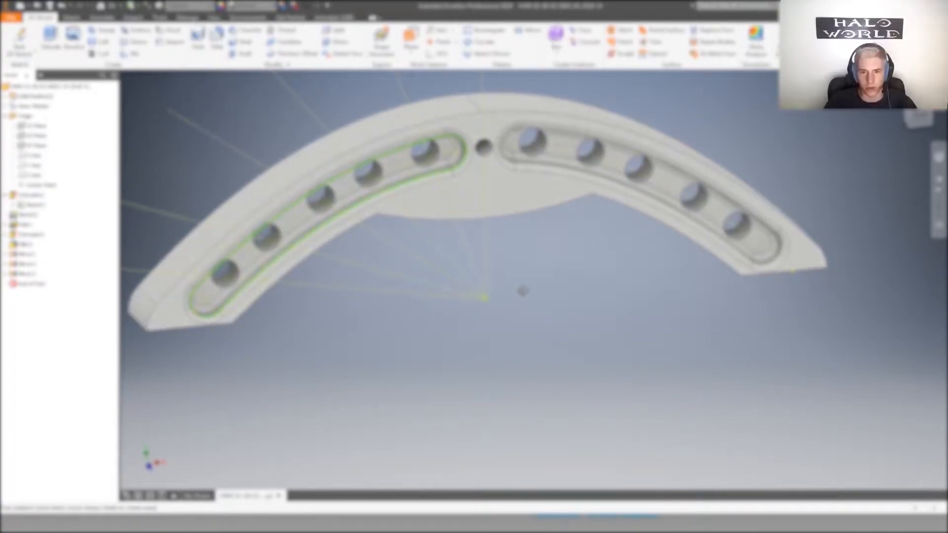
{"action": "left_click", "coordinate": [7, 117]}
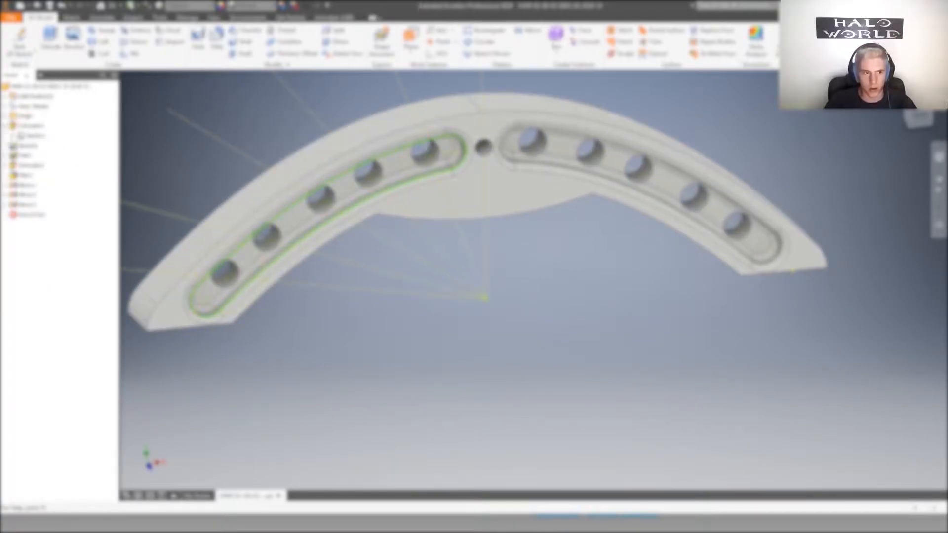
{"action": "double_click", "coordinate": [31, 136]}
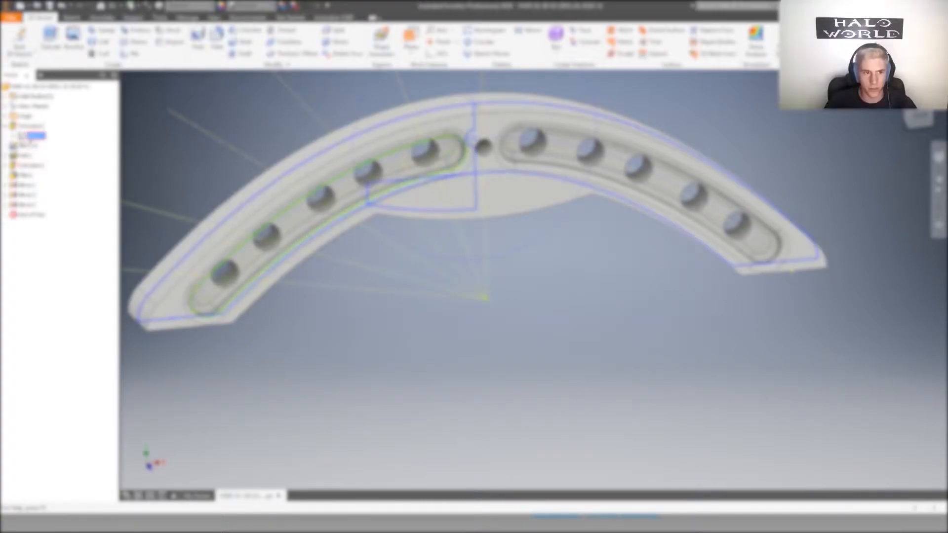
{"action": "scroll", "coordinate": [504, 357], "scroll_direction": "up", "scroll_amount": 5}
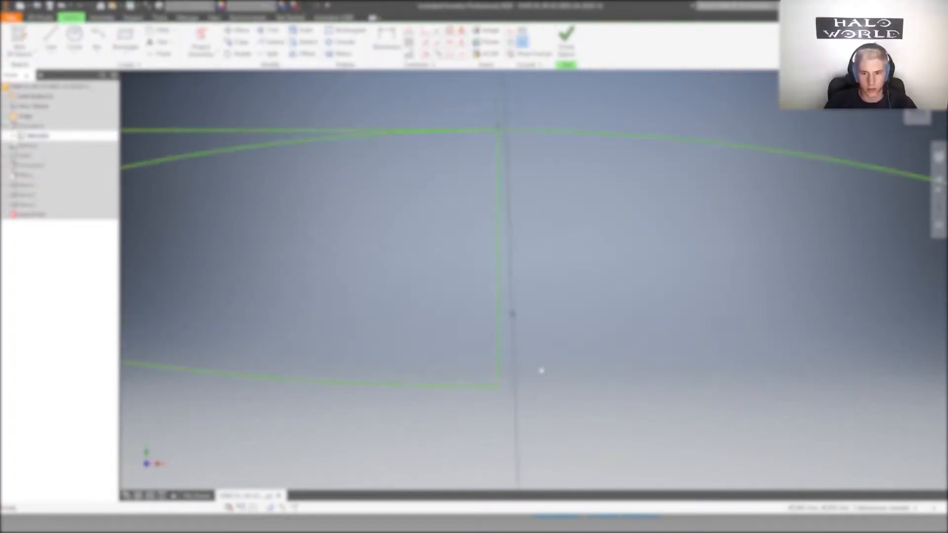
{"action": "scroll", "coordinate": [538, 316], "scroll_direction": "down", "scroll_amount": 4}
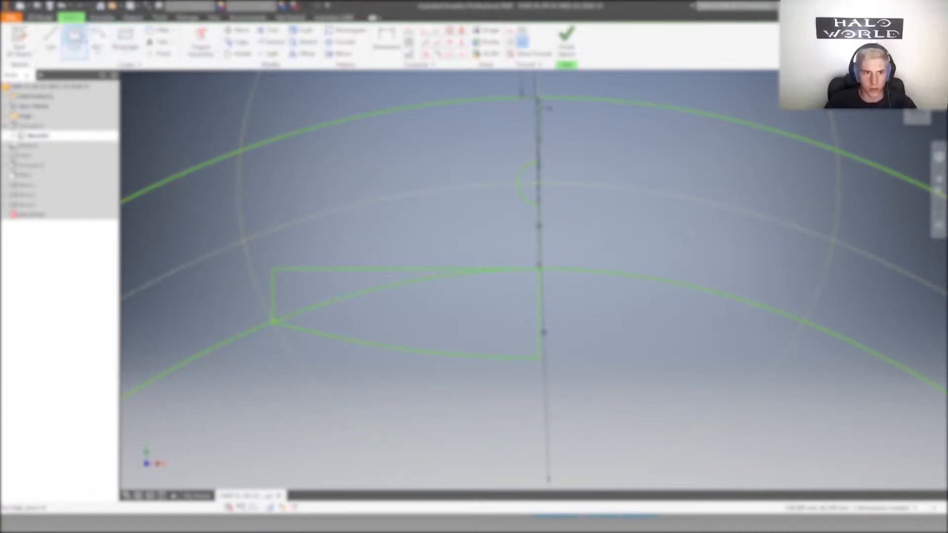
{"action": "left_click", "coordinate": [74, 42]}
{"action": "left_click", "coordinate": [539, 270]}
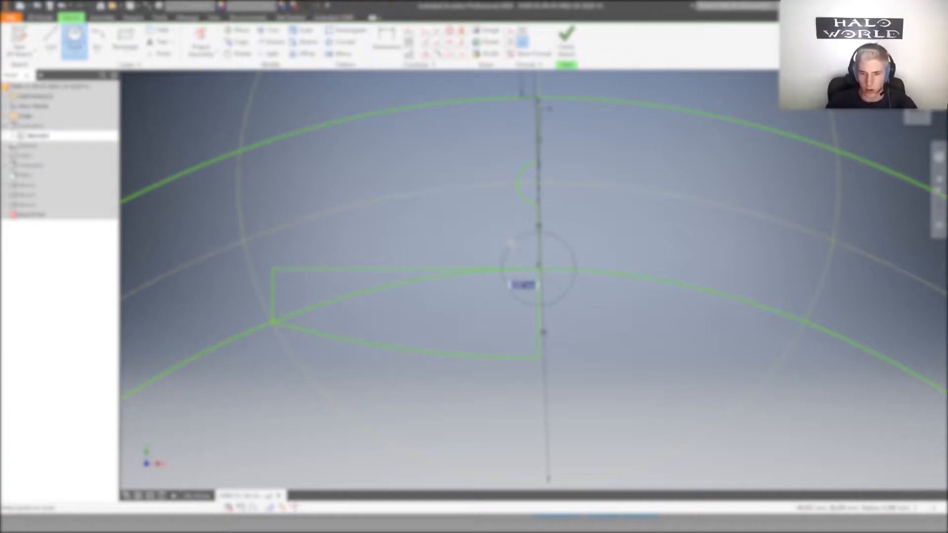
{"action": "type", "text": "8"}
{"action": "key", "text": "Return"}
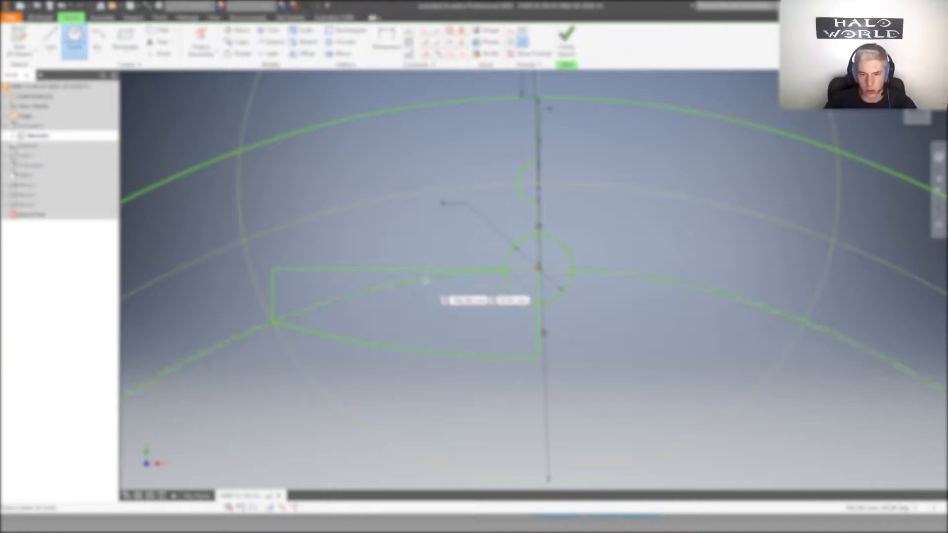
- Try a second 8 mm circle on the inner arc beside the central one, and delete it
{"action": "left_click", "coordinate": [410, 281]}
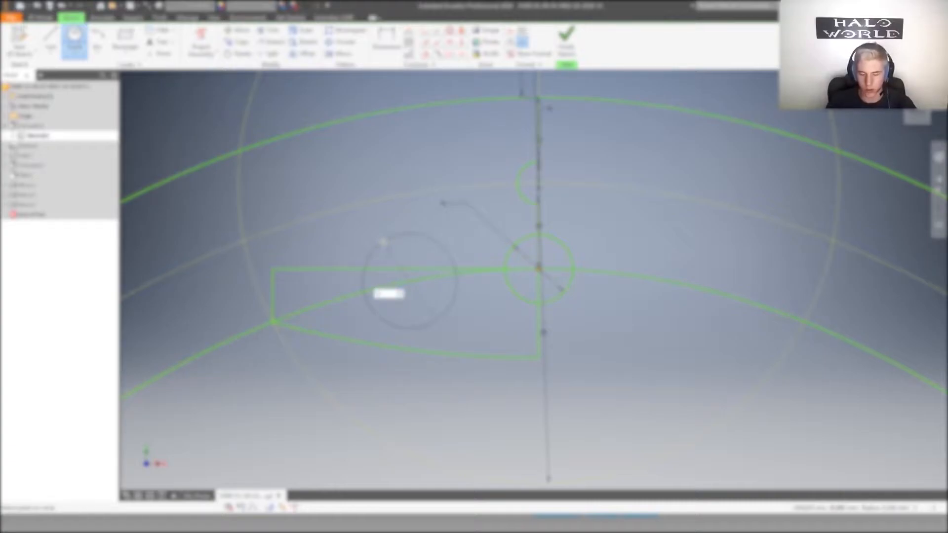
{"action": "type", "text": "8"}
{"action": "key", "text": "Return"}
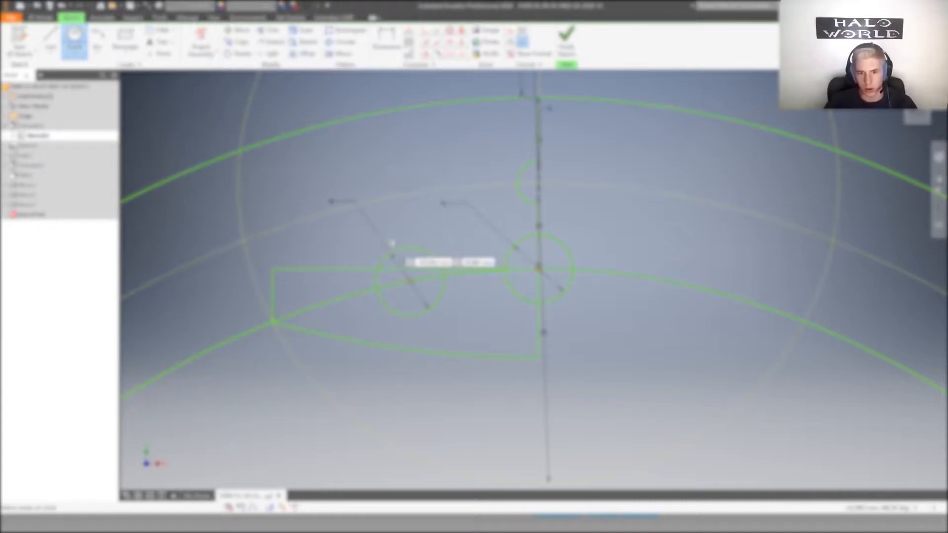
{"action": "key", "text": "Escape"}
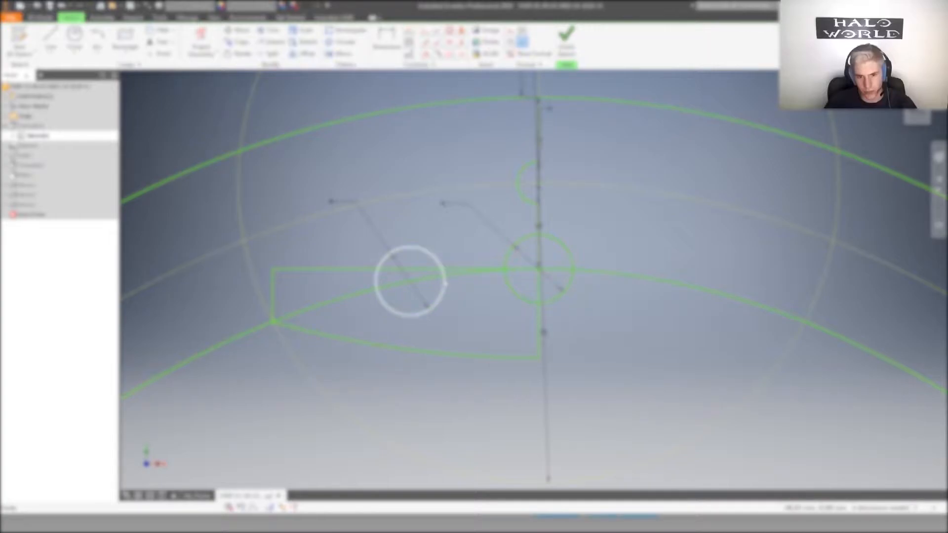
{"action": "left_click", "coordinate": [446, 283]}
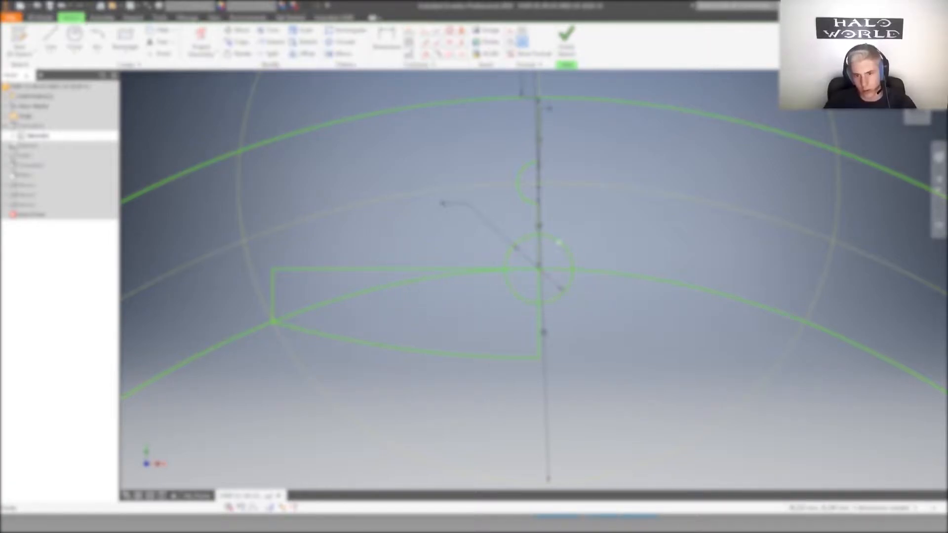
{"action": "left_click", "coordinate": [278, 34]}
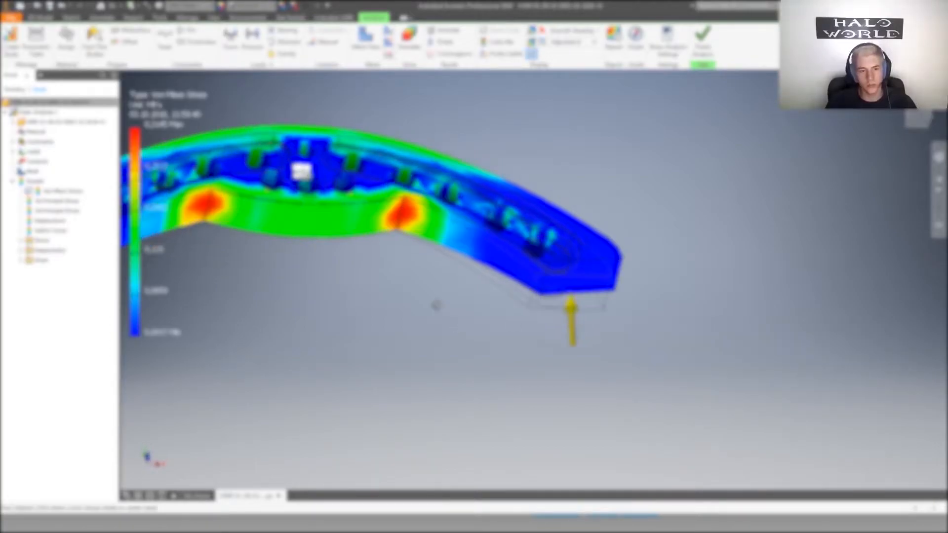
- Examine the Von Mises stress around the lower holes and the inner corners of the arch, and finish the analysis
{"action": "middle_click_drag", "start_coordinate": [465, 238], "coordinate": [404, 337], "text": "shift"}
{"action": "middle_click_drag", "start_coordinate": [322, 350], "coordinate": [269, 197], "text": "shift"}
{"action": "scroll", "coordinate": [265, 211], "scroll_direction": "down", "scroll_amount": 5}
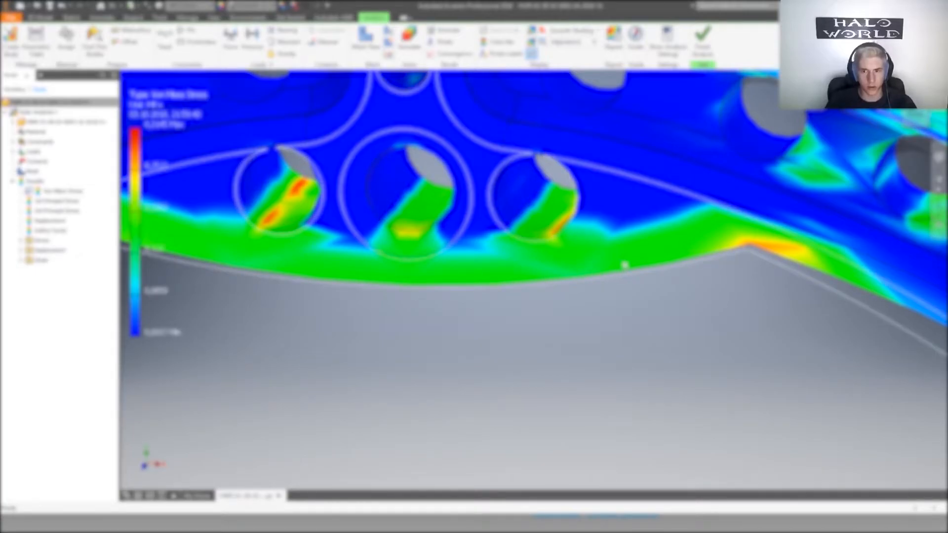
{"action": "scroll", "coordinate": [624, 265], "scroll_direction": "down", "scroll_amount": 5}
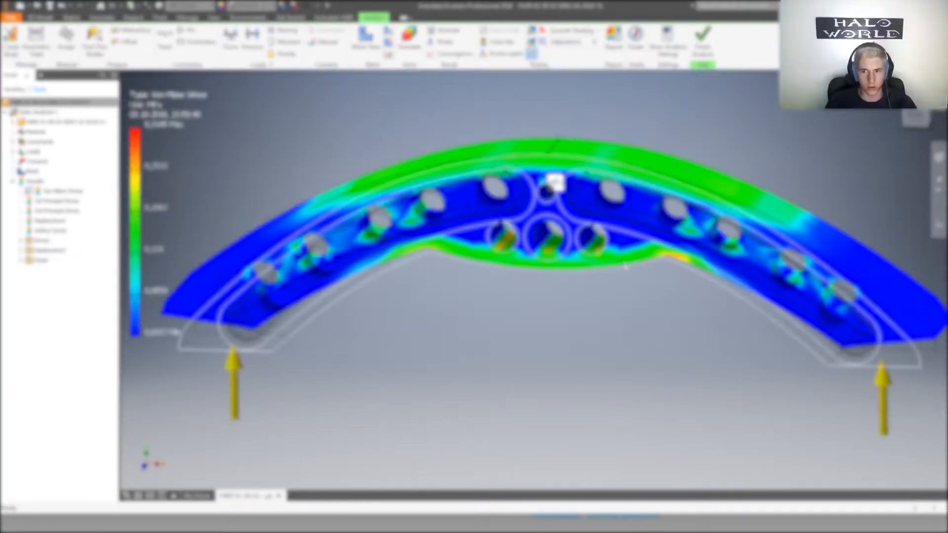
{"action": "middle_click_drag", "start_coordinate": [624, 265], "coordinate": [646, 270], "text": "shift"}
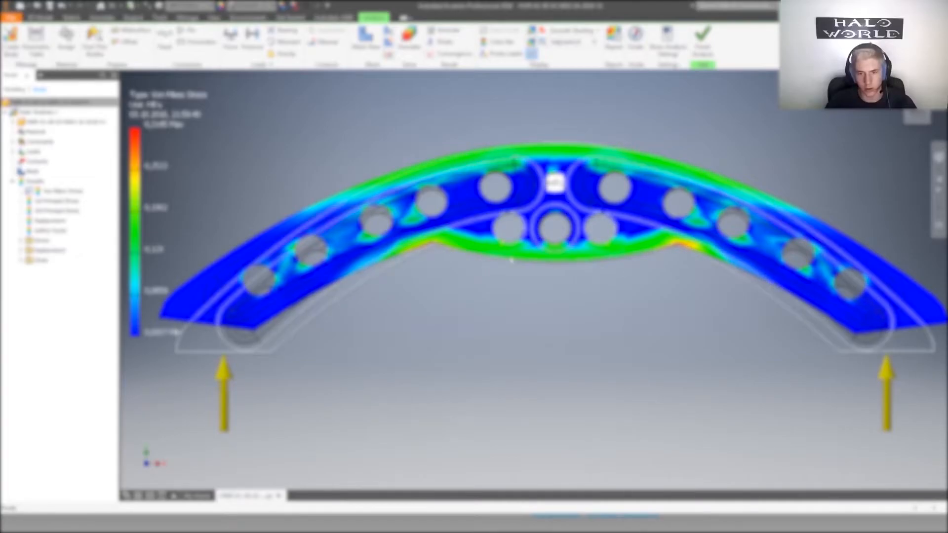
{"action": "middle_click_drag", "start_coordinate": [561, 237], "coordinate": [506, 223], "text": "shift"}
{"action": "scroll", "coordinate": [501, 261], "scroll_direction": "up", "scroll_amount": 3}
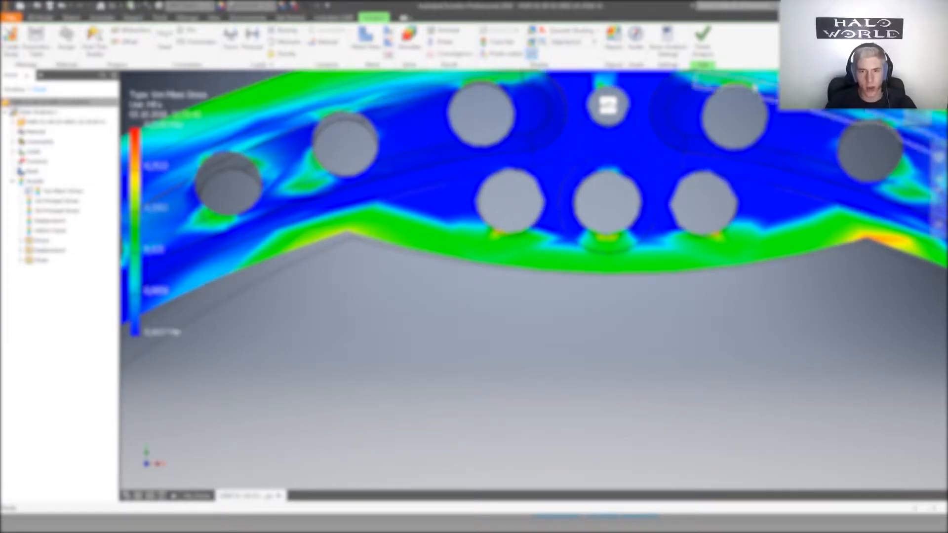
{"action": "middle_click_drag", "start_coordinate": [442, 345], "coordinate": [455, 312], "text": "shift"}
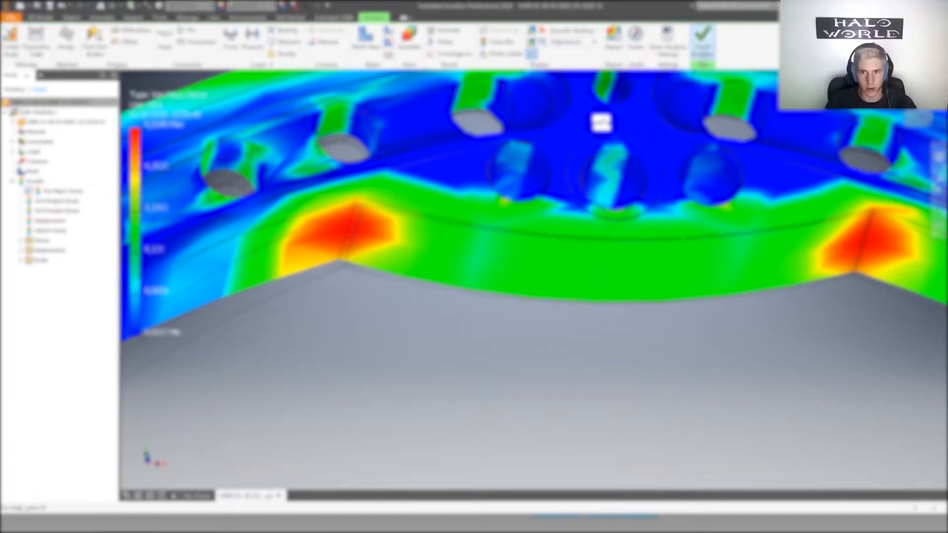
{"action": "left_click", "coordinate": [703, 42]}
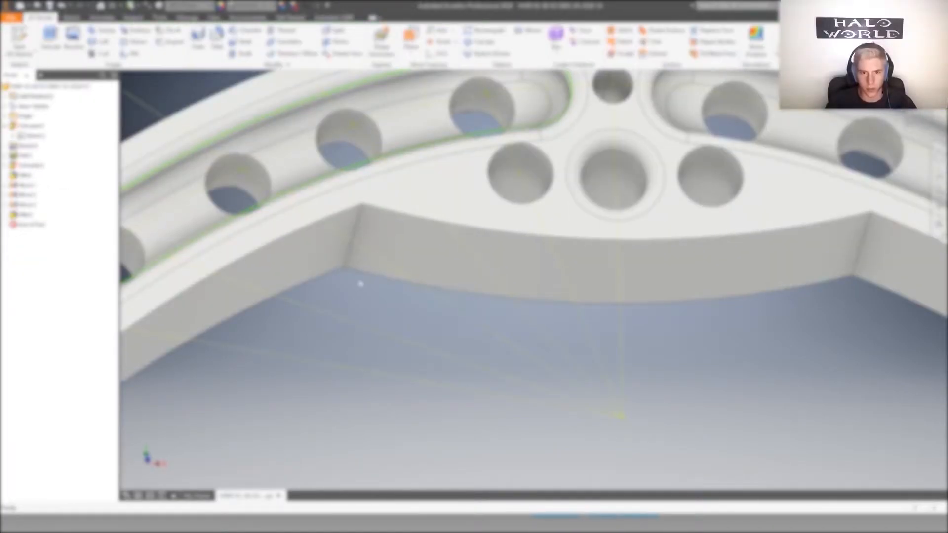
- Reopen the holes' sketch and rework the centre position for the hole beside the lower central hole
{"action": "middle_click_drag", "start_coordinate": [340, 304], "coordinate": [340, 314], "text": "shift"}
{"action": "double_click", "coordinate": [28, 146]}
{"action": "left_click", "coordinate": [51, 39]}
{"action": "left_click", "coordinate": [668, 338]}
{"action": "key", "text": "Escape"}
{"action": "scroll", "coordinate": [330, 139], "scroll_direction": "up", "scroll_amount": 2}
{"action": "right_click", "coordinate": [588, 238]}
{"action": "left_click", "coordinate": [606, 266]}
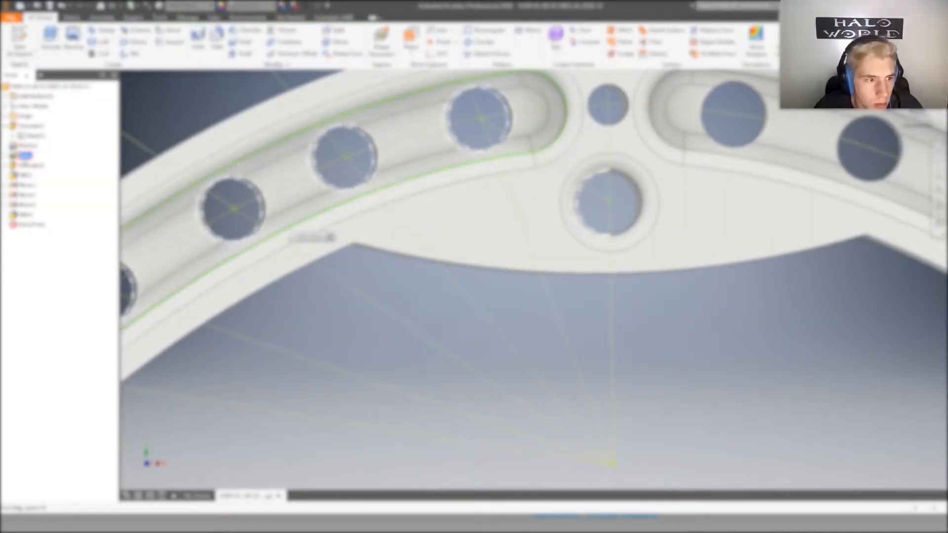
- Edit the hole feature and add a hole centred between the slot's inner end and the lower central hole
{"action": "double_click", "coordinate": [25, 156]}
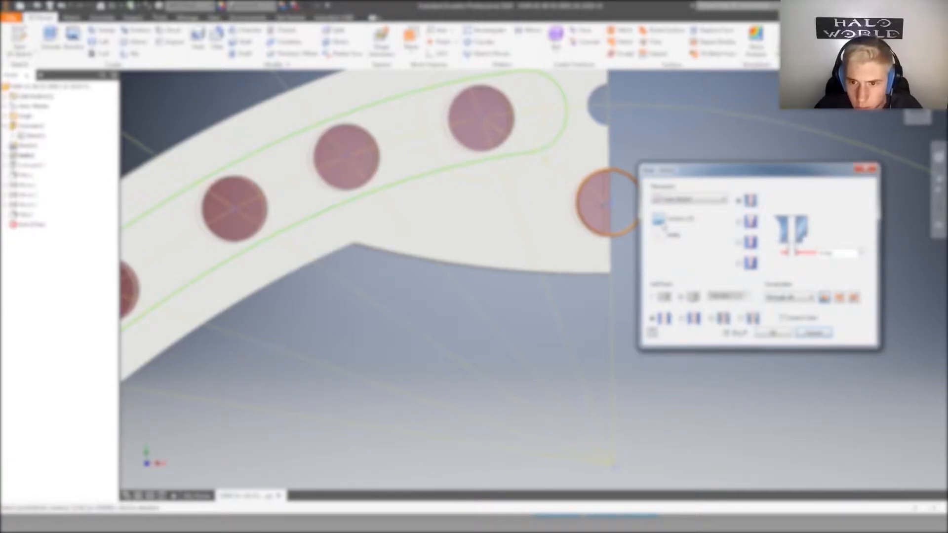
{"action": "left_click", "coordinate": [544, 160]}
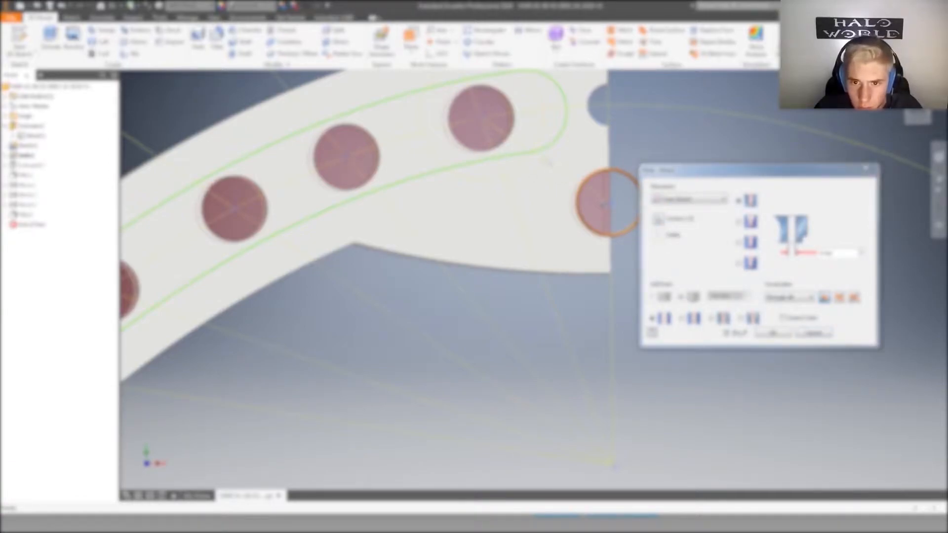
{"action": "left_click", "coordinate": [659, 222]}
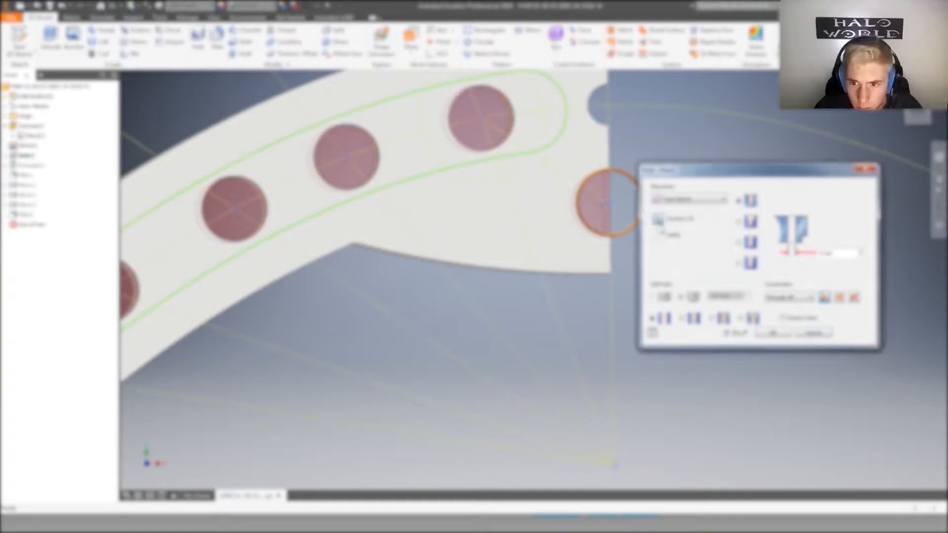
{"action": "left_click", "coordinate": [543, 162]}
{"action": "left_click", "coordinate": [774, 333]}
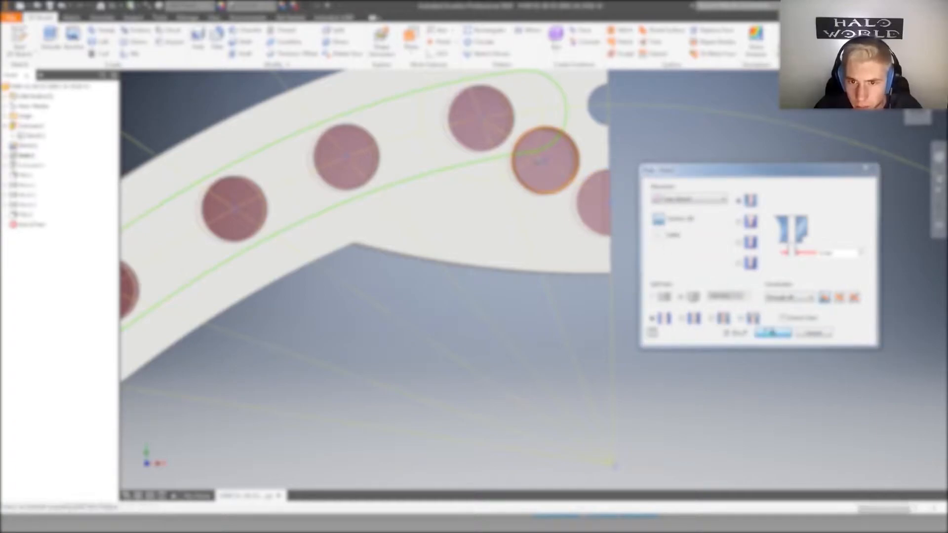
- Try to fillet the rim of the added hole at the slot's inner end
{"action": "middle_click_drag", "start_coordinate": [606, 282], "coordinate": [589, 215], "text": "shift"}
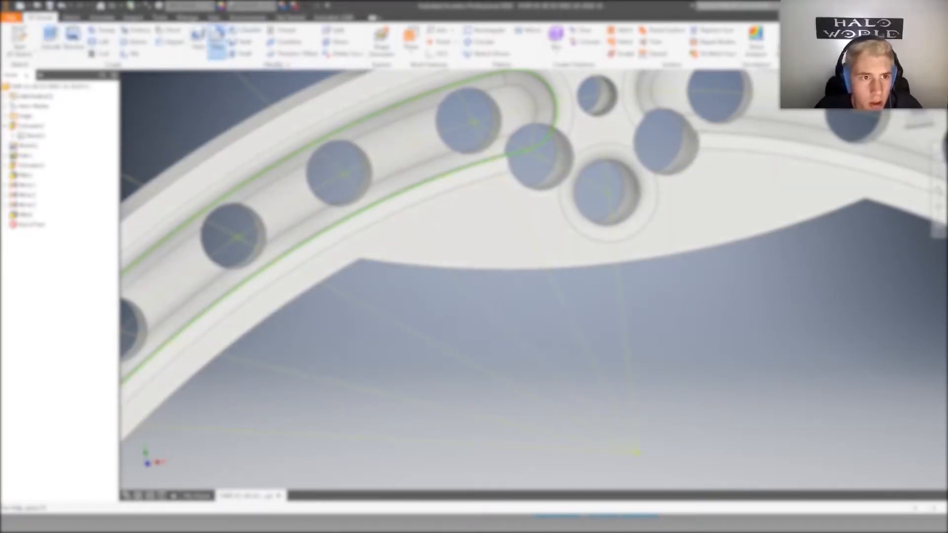
{"action": "left_click", "coordinate": [217, 37]}
{"action": "left_click", "coordinate": [570, 147]}
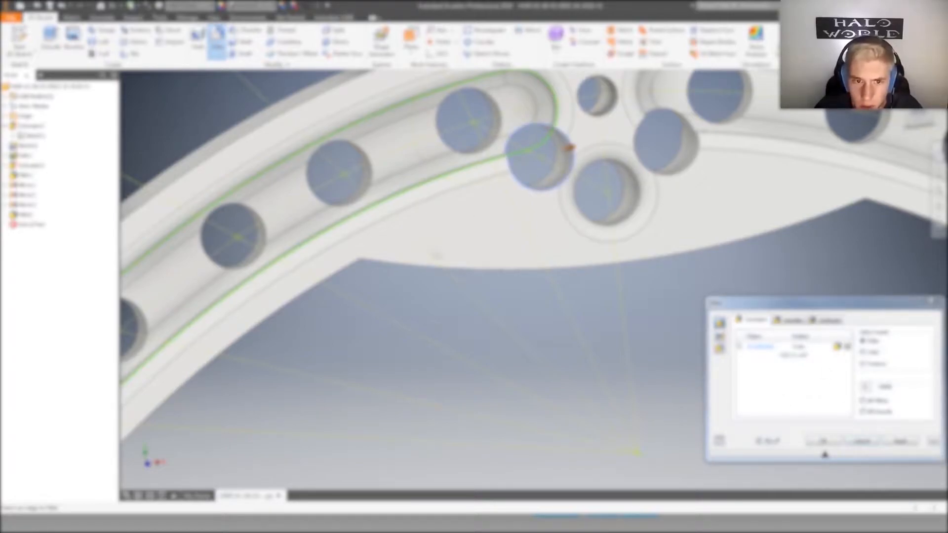
{"action": "left_click", "coordinate": [823, 447]}
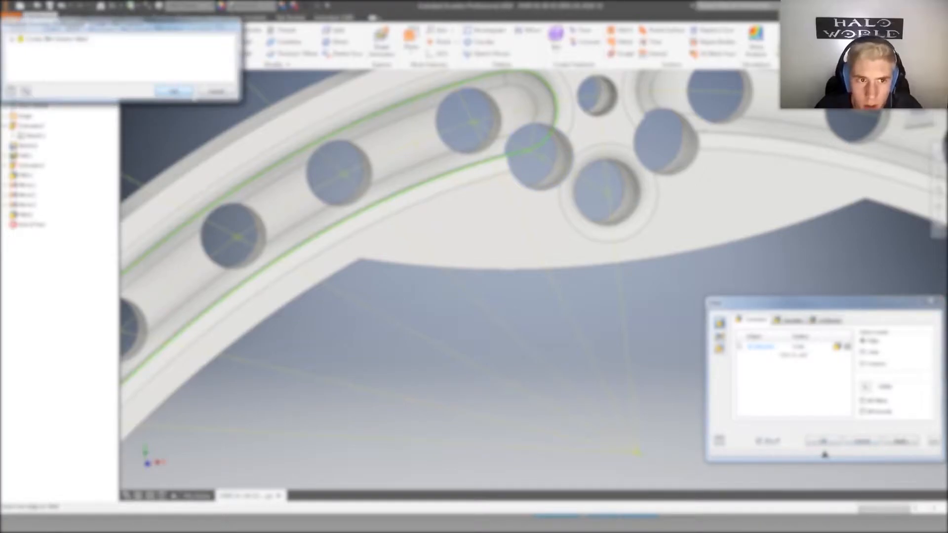
{"action": "left_click", "coordinate": [215, 92]}
{"action": "middle_click_drag", "start_coordinate": [609, 195], "coordinate": [567, 175], "text": "shift"}
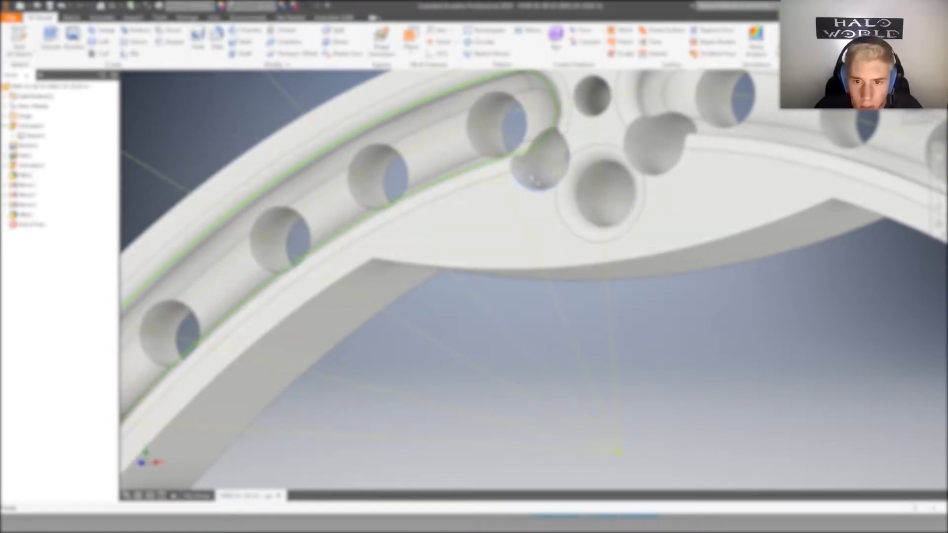
{"action": "key", "text": "f"}
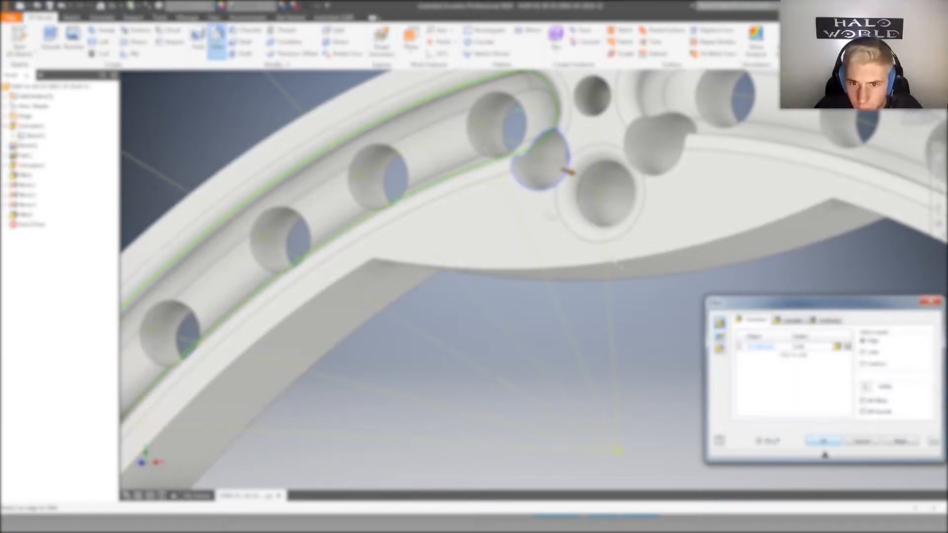
{"action": "key", "text": "Escape"}
- Reopen the holes' sketch, place a centre point in the lower body below the slot's inner end, and finish the sketch
{"action": "middle_click_drag", "start_coordinate": [610, 179], "coordinate": [664, 222], "text": "shift"}
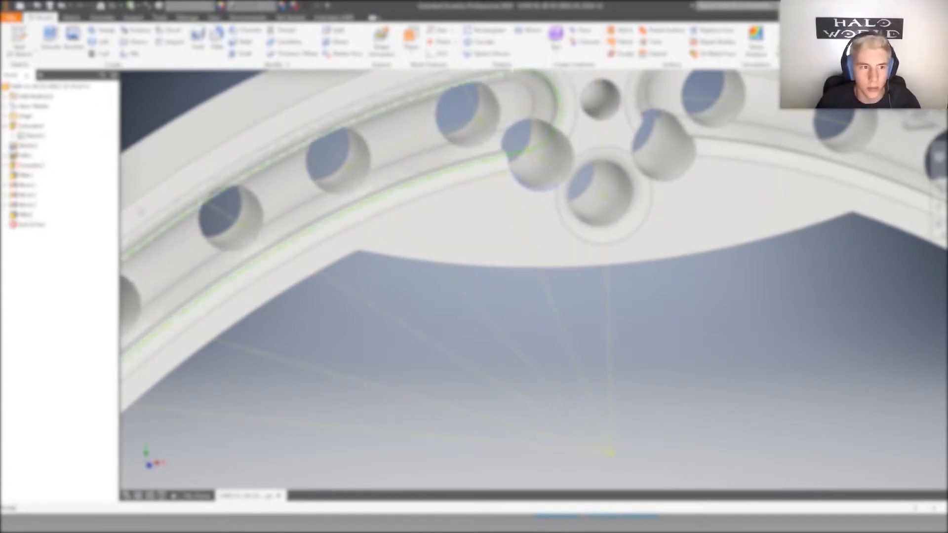
{"action": "middle_click_drag", "start_coordinate": [527, 208], "coordinate": [586, 165], "text": "shift"}
{"action": "scroll", "coordinate": [587, 165], "scroll_direction": "down", "scroll_amount": 5}
{"action": "middle_click_drag", "start_coordinate": [523, 159], "coordinate": [524, 185], "text": "shift"}
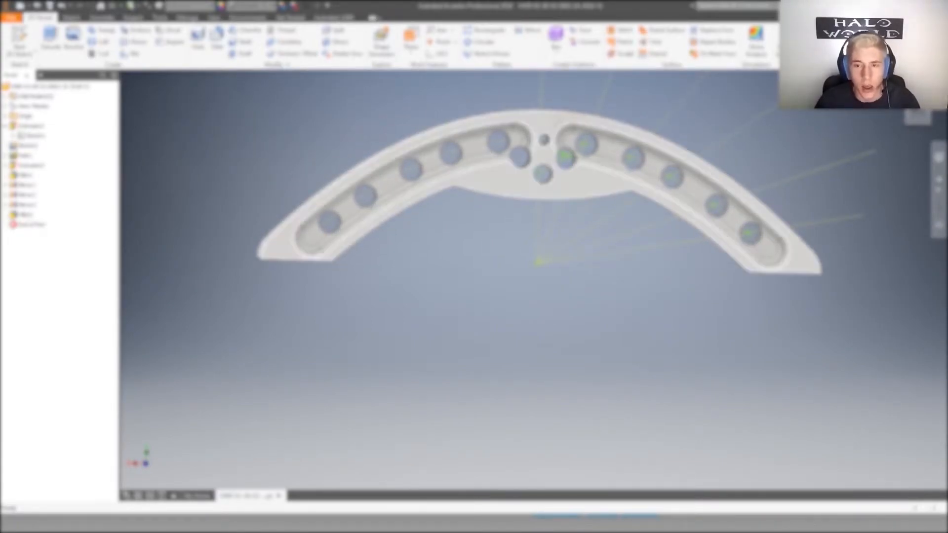
{"action": "middle_click_drag", "start_coordinate": [512, 141], "coordinate": [511, 150], "text": "shift"}
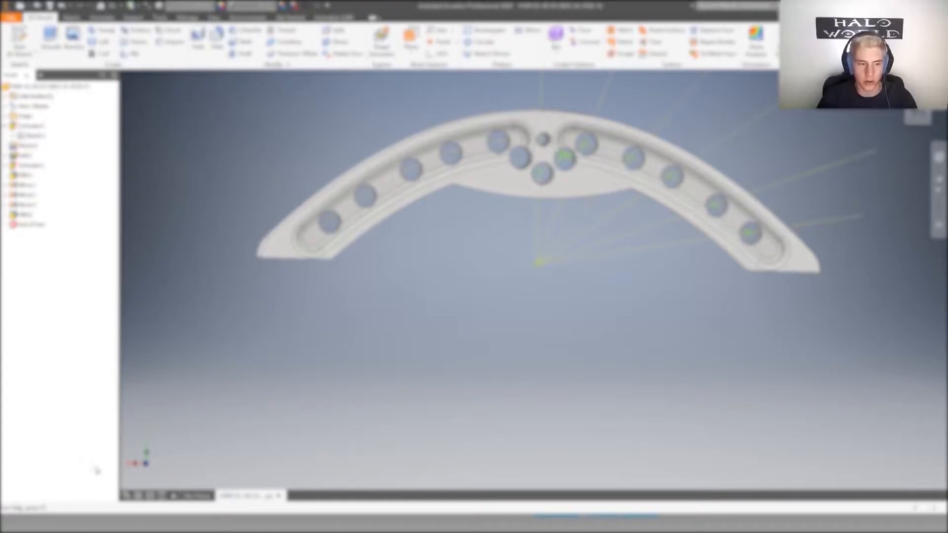
{"action": "middle_click_drag", "start_coordinate": [414, 235], "coordinate": [434, 248], "text": "shift"}
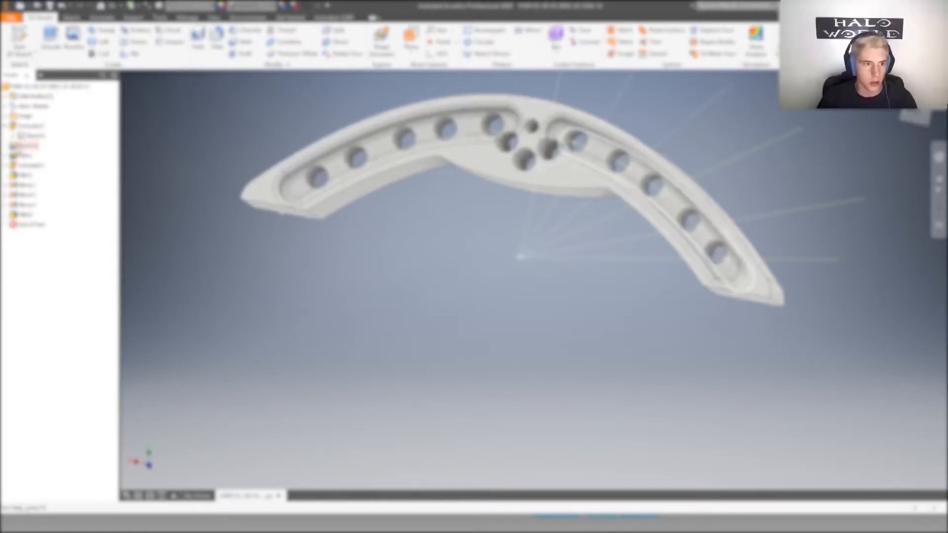
{"action": "double_click", "coordinate": [28, 145]}
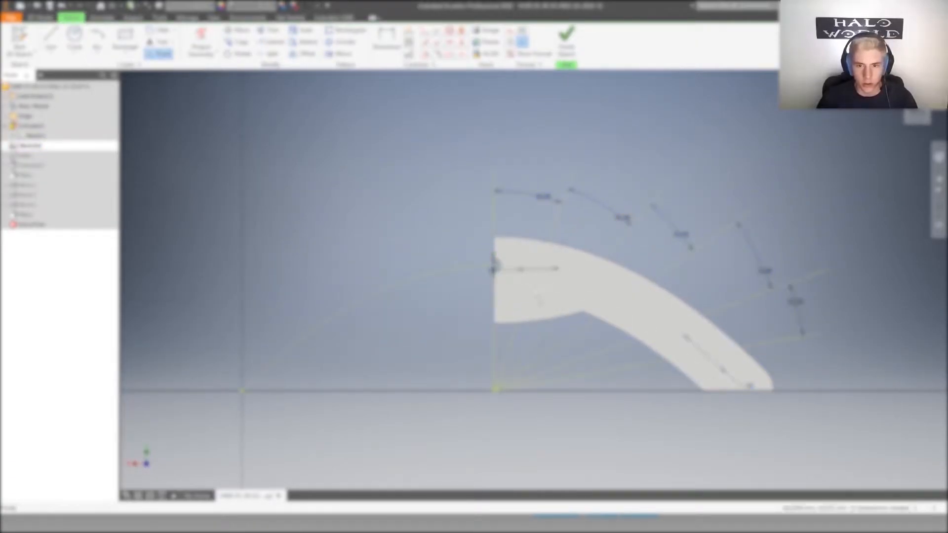
{"action": "mouse_move", "coordinate": [757, 313]}
{"action": "middle_mouse_down", "text": "shift"}
{"action": "mouse_move", "coordinate": [491, 324]}
{"action": "mouse_move", "coordinate": [484, 353]}
{"action": "mouse_move", "coordinate": [514, 365]}
{"action": "middle_mouse_up", "text": "shift"}
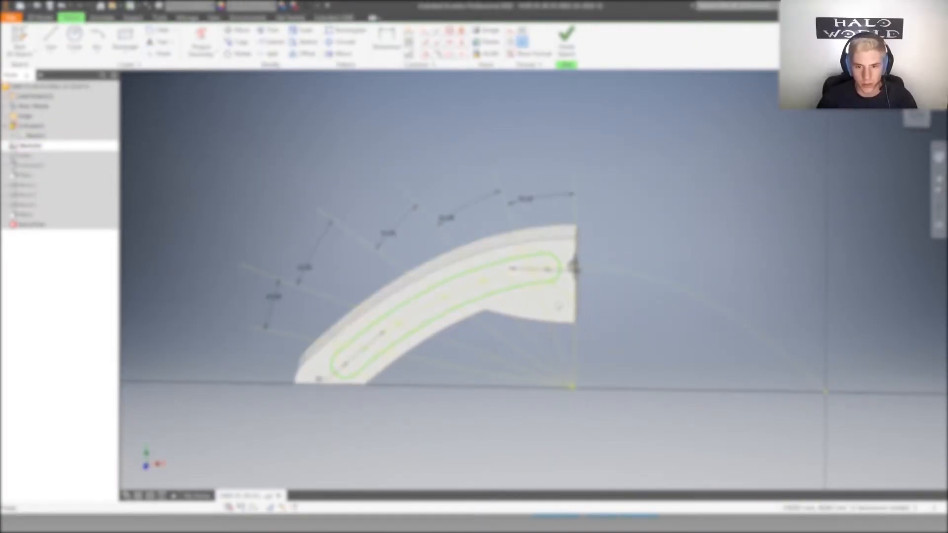
{"action": "scroll", "coordinate": [556, 305], "scroll_direction": "up", "scroll_amount": 4}
{"action": "scroll", "coordinate": [556, 305], "scroll_direction": "up", "scroll_amount": 3}
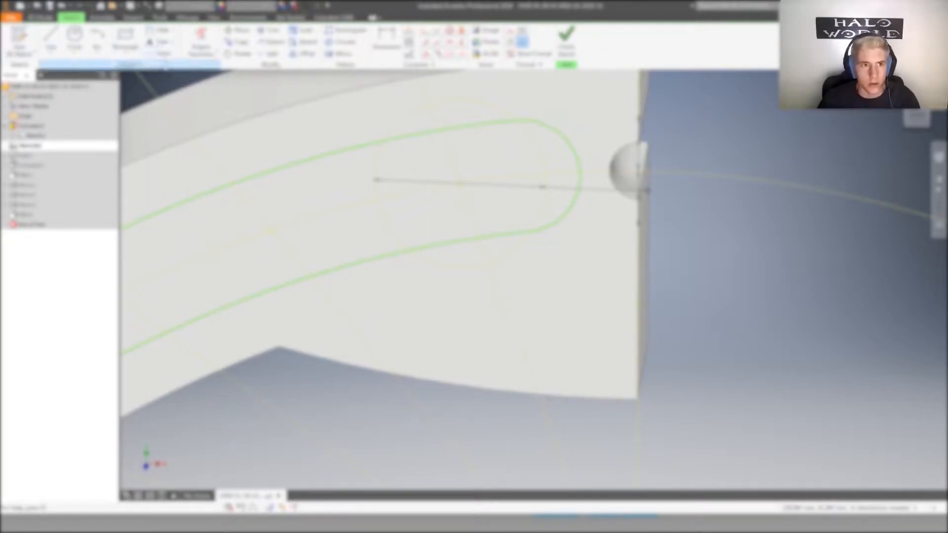
{"action": "left_click", "coordinate": [159, 54]}
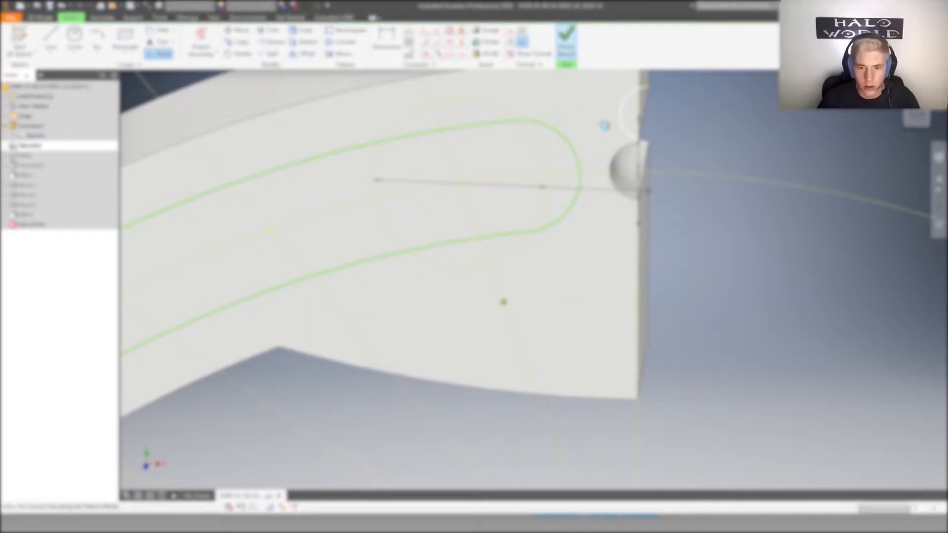
{"action": "left_click", "coordinate": [566, 47]}
- Cut a hole smaller than the lower central one at the new centre point beside it
{"action": "scroll", "coordinate": [580, 328], "scroll_direction": "up", "scroll_amount": 3}
{"action": "scroll", "coordinate": [580, 330], "scroll_direction": "down", "scroll_amount": 5}
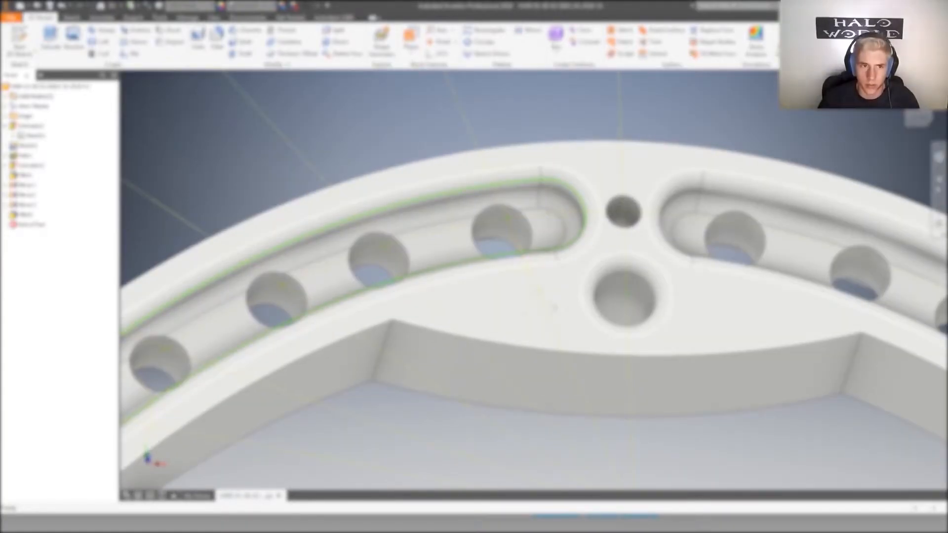
{"action": "middle_click_drag", "start_coordinate": [562, 291], "coordinate": [554, 299], "text": "shift"}
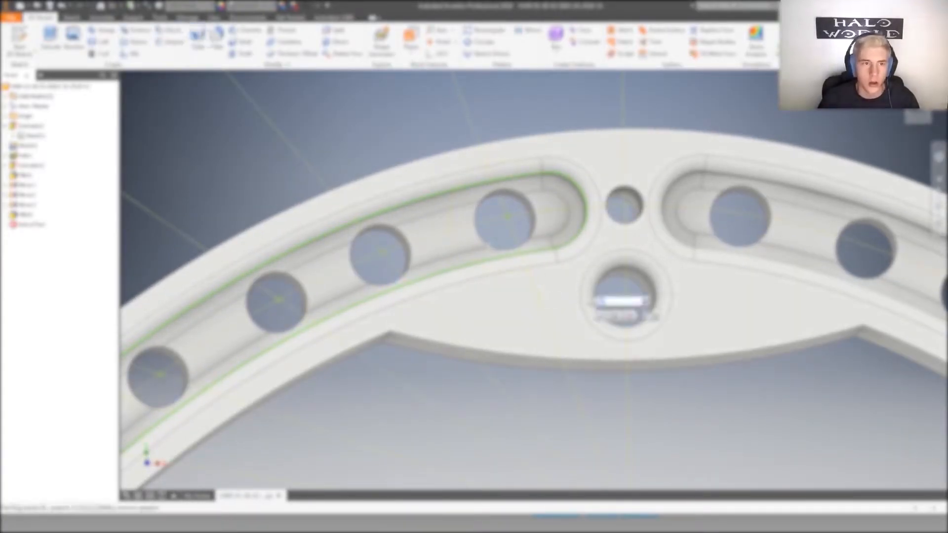
{"action": "left_click", "coordinate": [197, 39]}
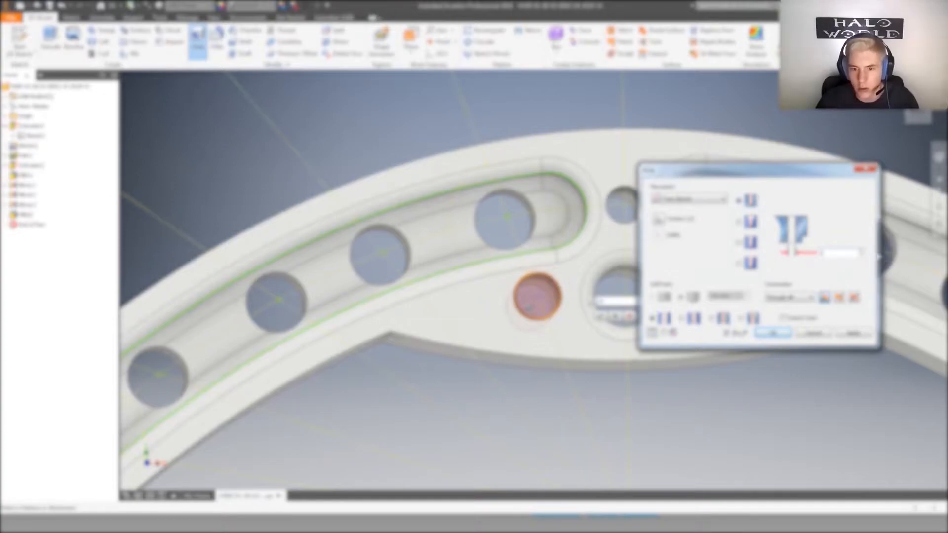
{"action": "left_click", "coordinate": [775, 333]}
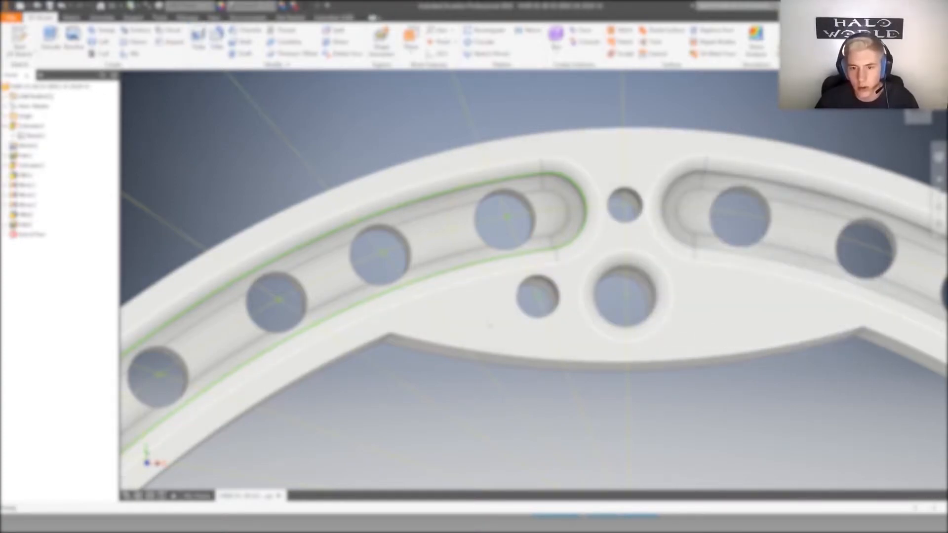
- Fillet the rim of the new small hole beside the lower central hole
{"action": "left_click", "coordinate": [198, 42]}
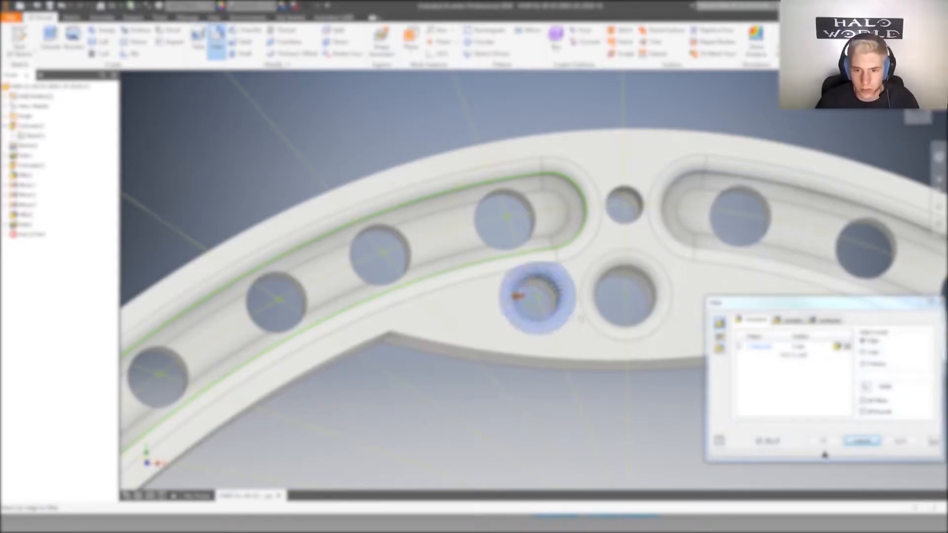
{"action": "left_click", "coordinate": [516, 296]}
{"action": "left_click", "coordinate": [823, 441]}
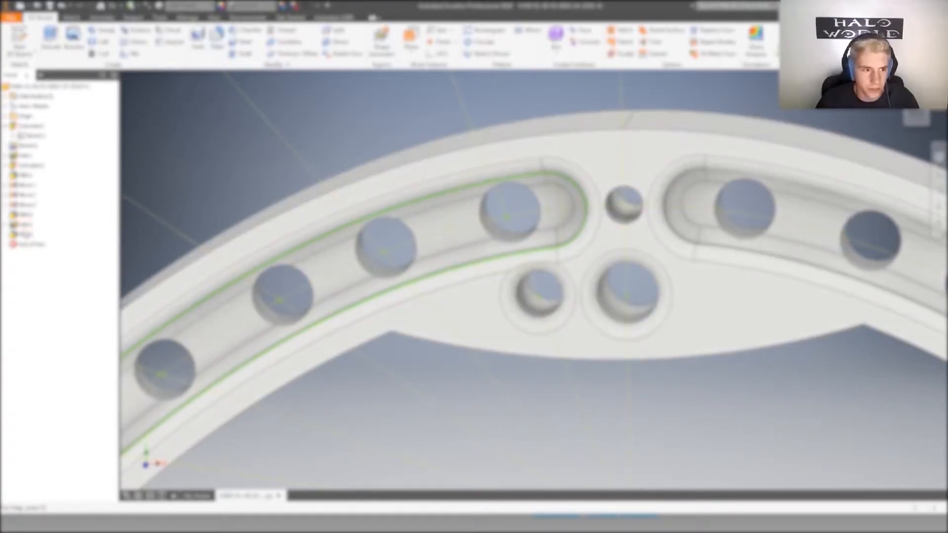
- Move the small hole feature ahead of the mirror features and mirror it to the other side of the arch
{"action": "left_click", "coordinate": [25, 234]}
{"action": "left_click", "coordinate": [25, 224], "text": "ctrl"}
{"action": "left_click", "coordinate": [26, 215], "text": "ctrl"}
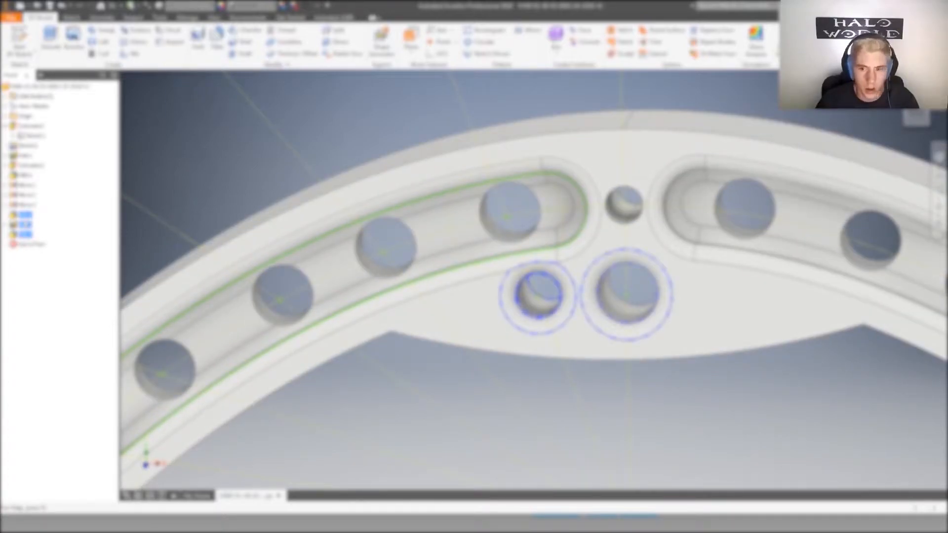
{"action": "key", "text": "Escape"}
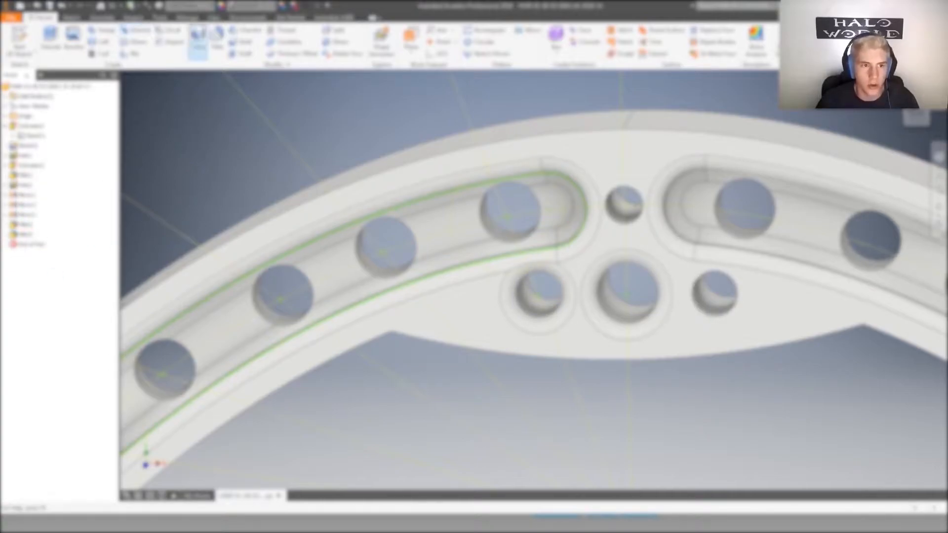
{"action": "left_click", "coordinate": [198, 42]}
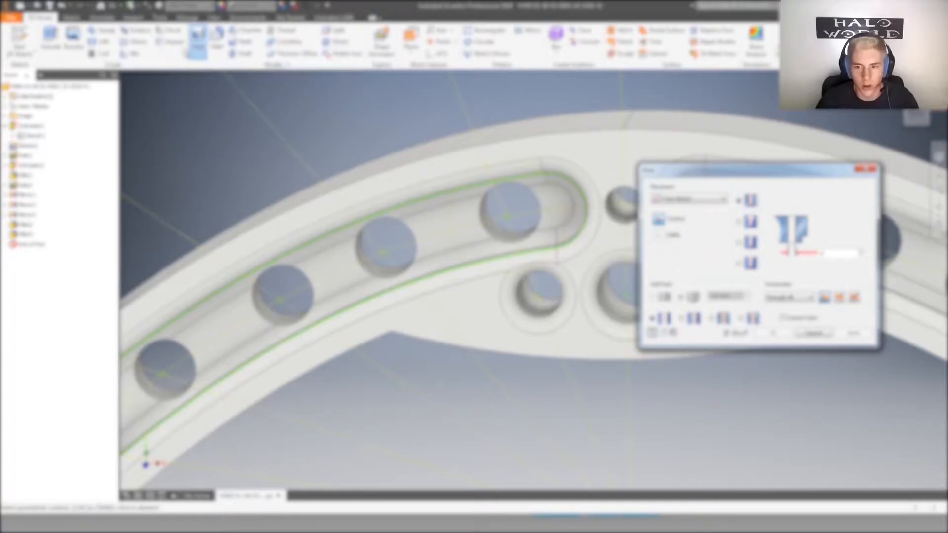
{"action": "left_click", "coordinate": [216, 38]}
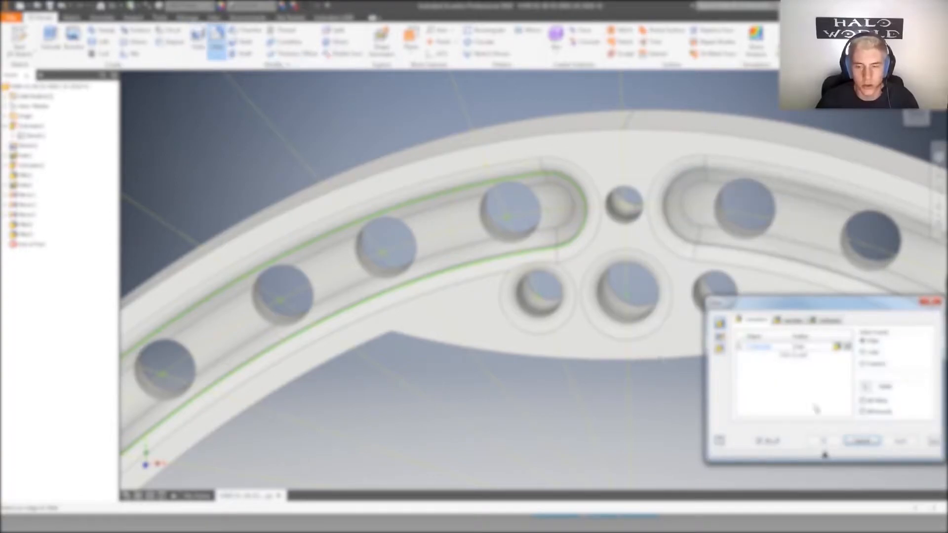
{"action": "key", "text": "Escape"}
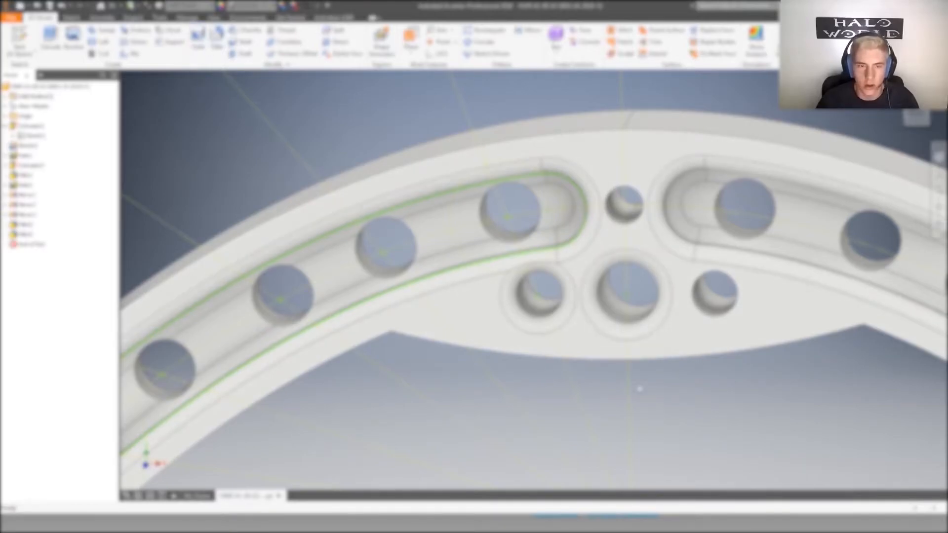
- Delete the original small hole's fillet and fillet its rim again
{"action": "mouse_move", "coordinate": [667, 425]}
{"action": "middle_mouse_down", "text": "shift"}
{"action": "mouse_move", "coordinate": [688, 391]}
{"action": "mouse_move", "coordinate": [676, 425]}
{"action": "middle_mouse_up", "text": "shift"}
{"action": "scroll", "coordinate": [685, 395], "scroll_direction": "down", "scroll_amount": 3}
{"action": "scroll", "coordinate": [683, 395], "scroll_direction": "up", "scroll_amount": 3}
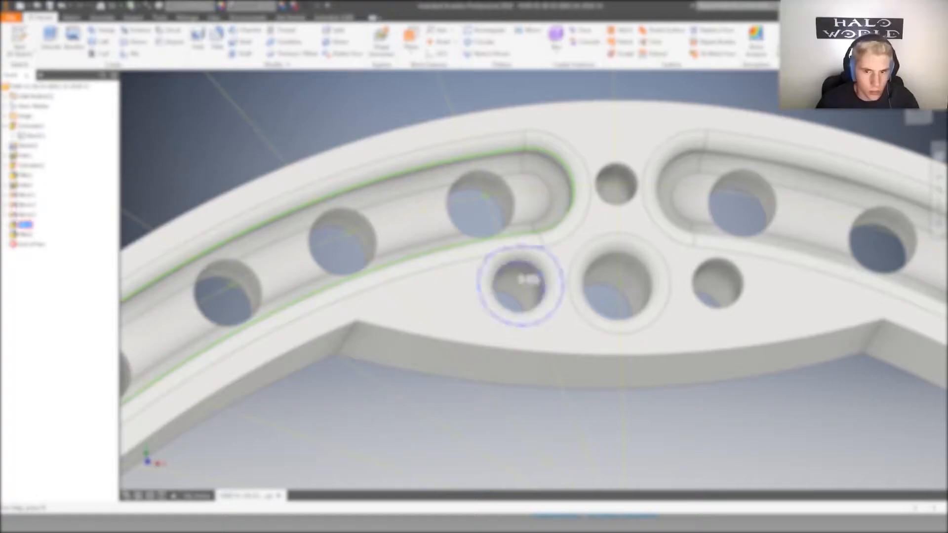
{"action": "left_click", "coordinate": [25, 225]}
{"action": "key", "text": "Delete"}
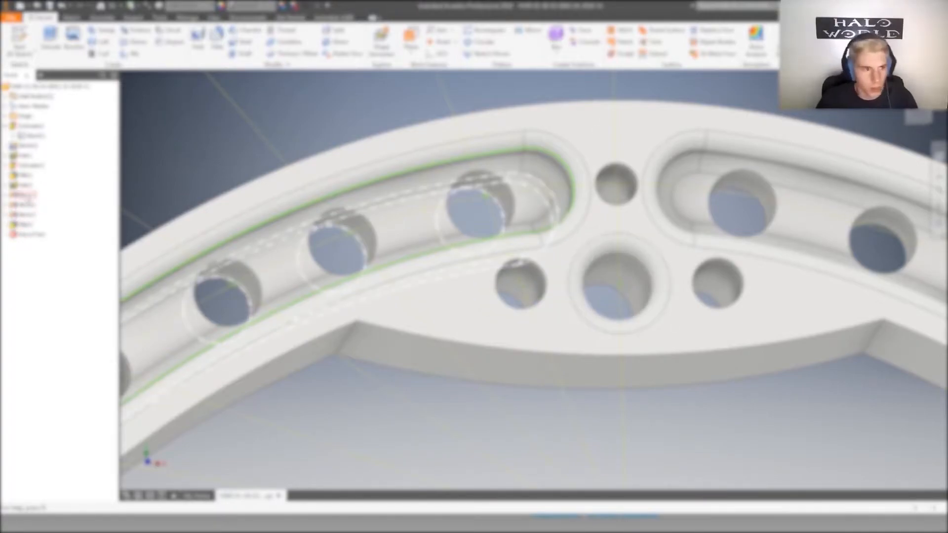
{"action": "left_click", "coordinate": [26, 186]}
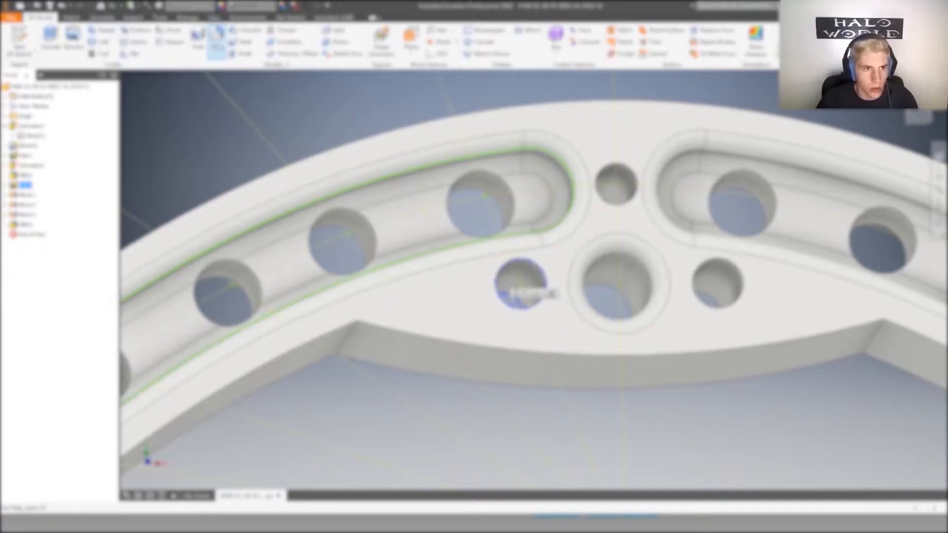
{"action": "left_click", "coordinate": [216, 42]}
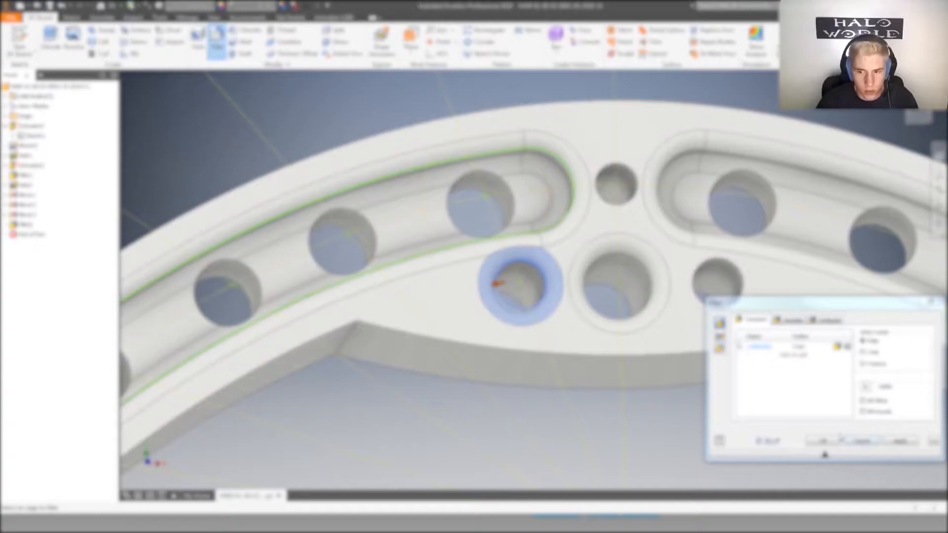
{"action": "left_click", "coordinate": [823, 441]}
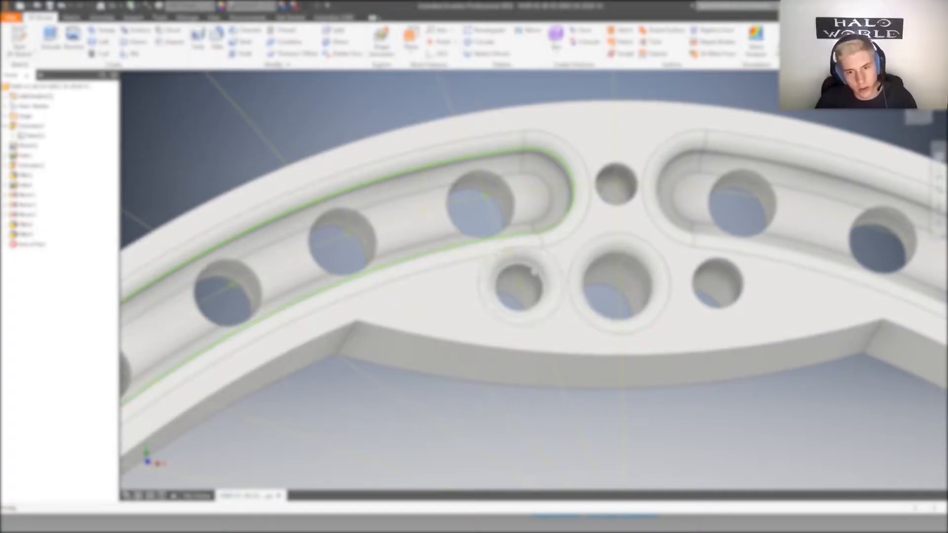
- Edit the fillet ahead of the mirrors to include the small and central hole rims, replacing their separate fillets
{"action": "middle_click_drag", "start_coordinate": [509, 323], "coordinate": [383, 341], "text": "shift"}
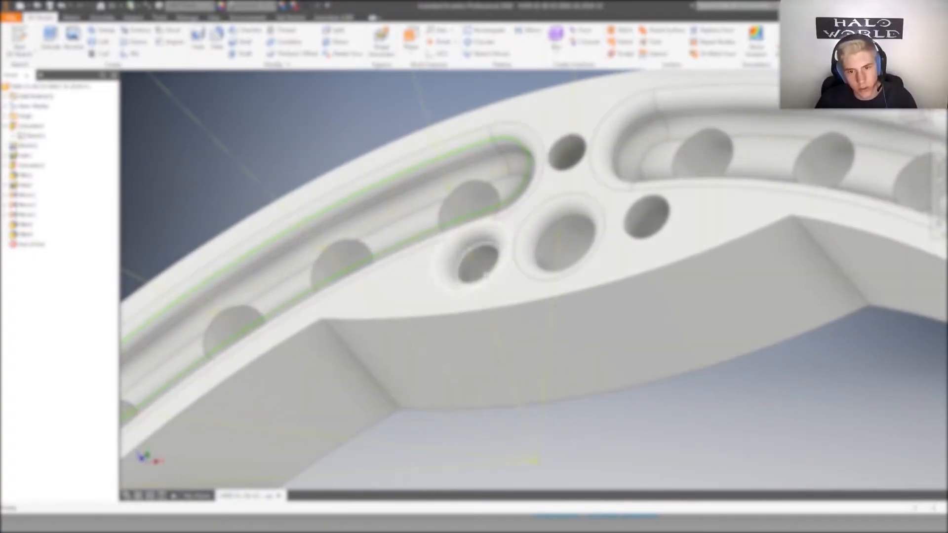
{"action": "left_click", "coordinate": [571, 232]}
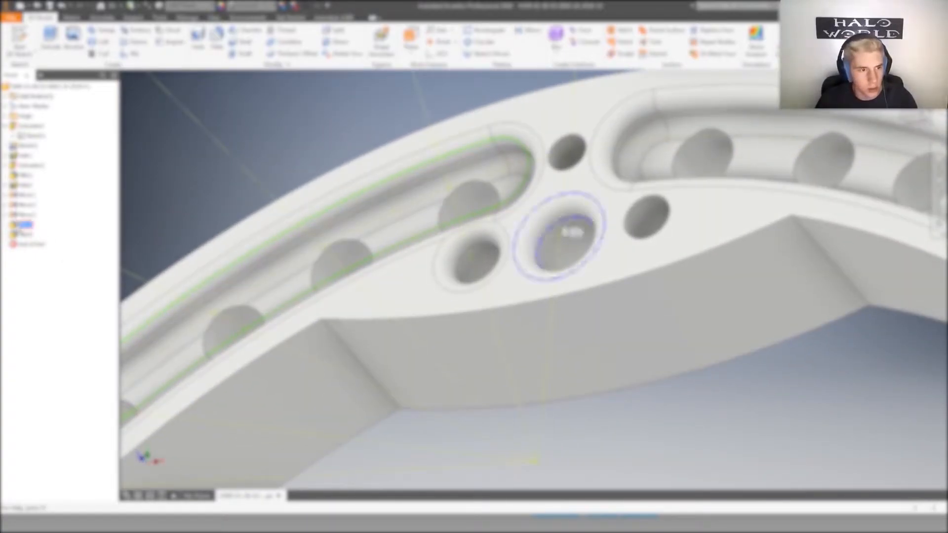
{"action": "double_click", "coordinate": [24, 175]}
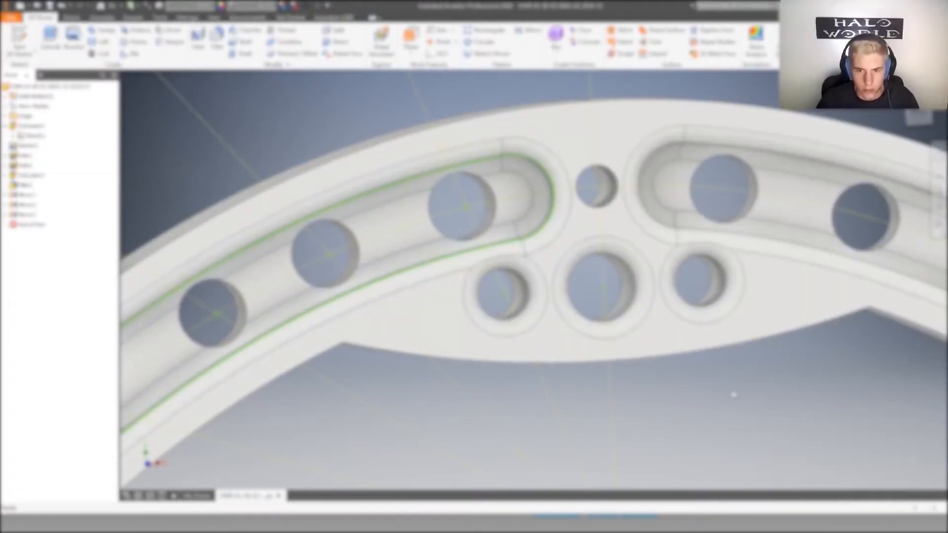
- Inspect the mirrored holes and fillets along the whole arch and reopen the stress analysis
{"action": "middle_click_drag", "start_coordinate": [734, 394], "coordinate": [476, 438], "text": "shift"}
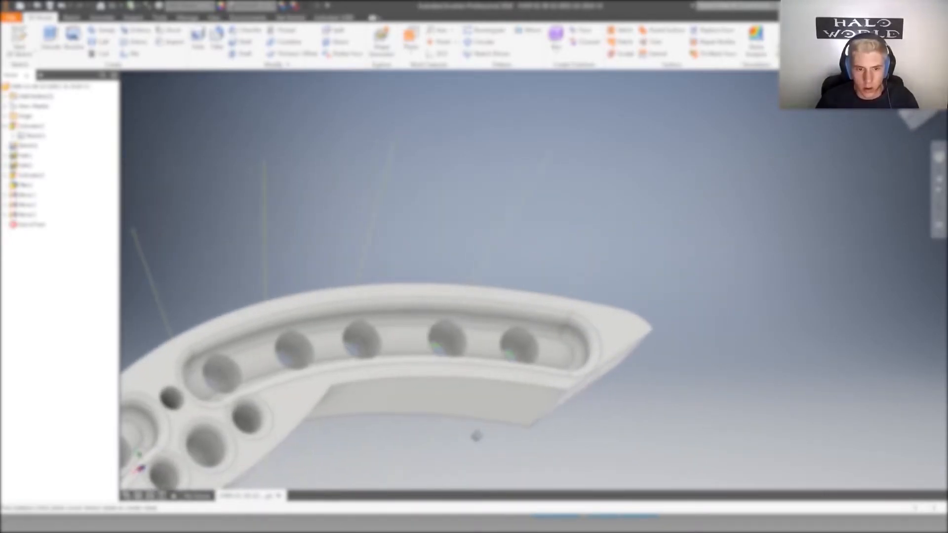
{"action": "scroll", "coordinate": [385, 424], "scroll_direction": "down", "scroll_amount": 5}
{"action": "scroll", "coordinate": [385, 424], "scroll_direction": "up", "scroll_amount": 8}
{"action": "middle_click_drag", "start_coordinate": [385, 423], "coordinate": [643, 429], "text": "shift"}
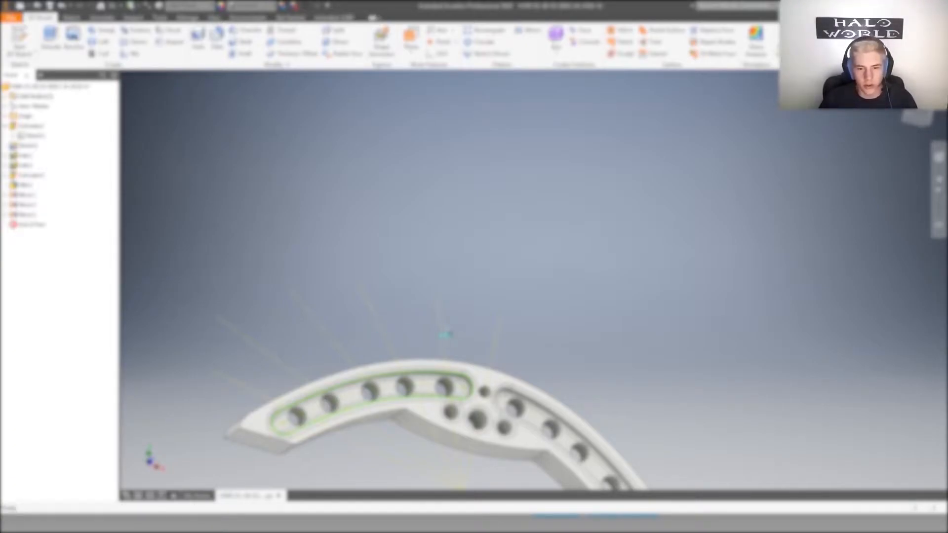
{"action": "middle_click_drag", "start_coordinate": [585, 250], "coordinate": [465, 370], "text": "shift"}
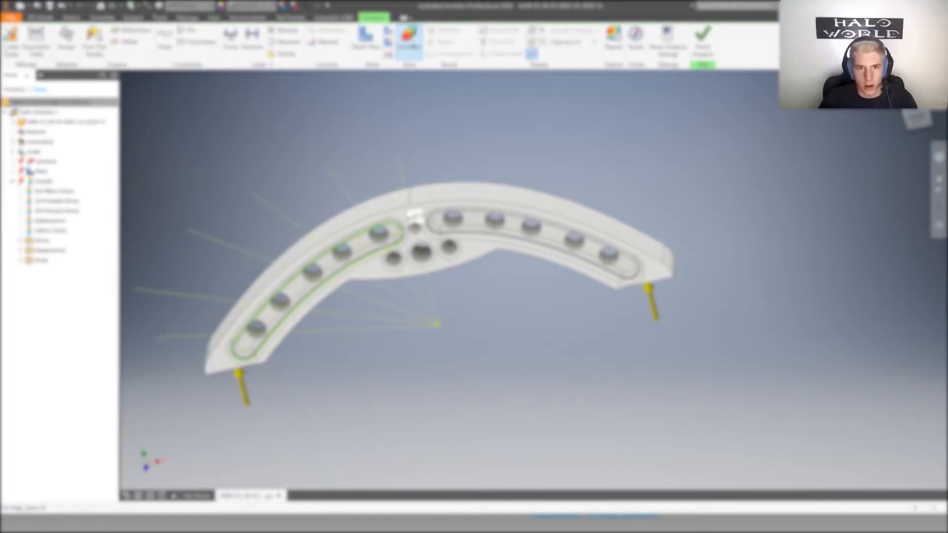
- Run the stress simulation and inspect the stress around the holes and along the arch's underside
{"action": "left_click", "coordinate": [409, 42]}
{"action": "left_click", "coordinate": [786, 434]}
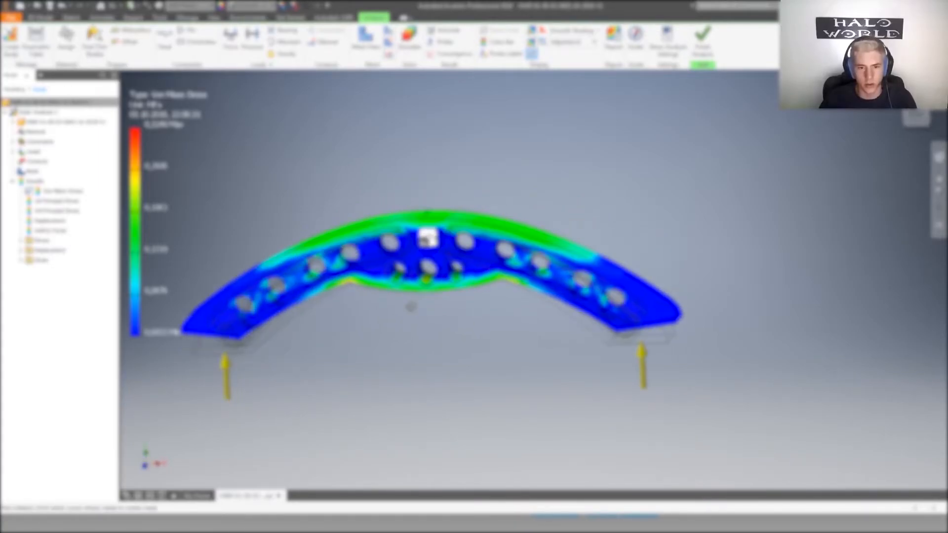
{"action": "scroll", "coordinate": [435, 274], "scroll_direction": "up", "scroll_amount": 5}
{"action": "middle_click_drag", "start_coordinate": [455, 312], "coordinate": [461, 274], "text": "shift"}
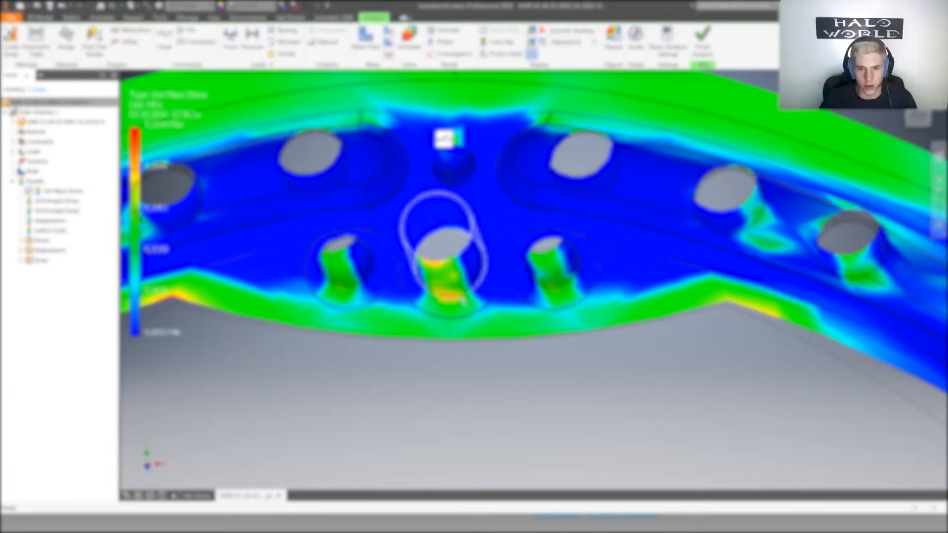
{"action": "middle_click_drag", "start_coordinate": [512, 316], "coordinate": [642, 360], "text": "shift"}
{"action": "scroll", "coordinate": [622, 377], "scroll_direction": "down", "scroll_amount": 6}
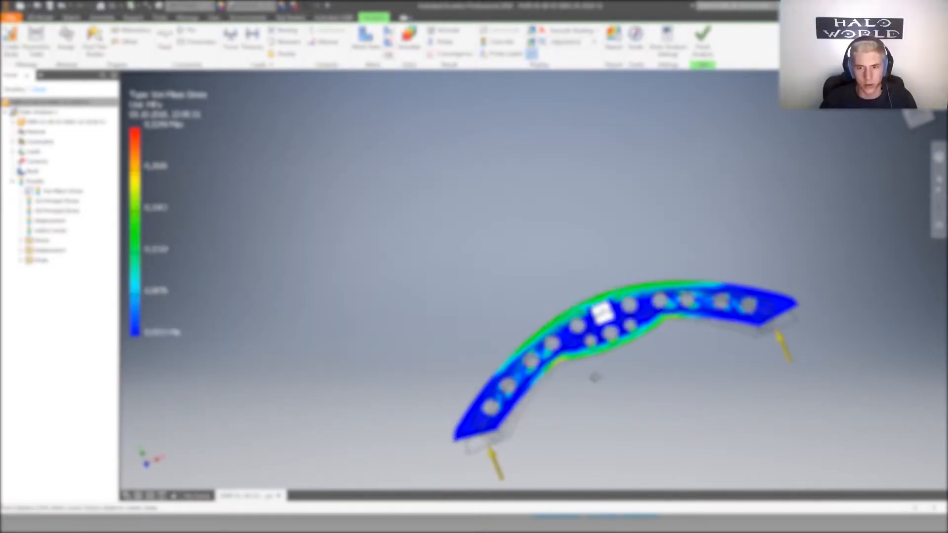
{"action": "middle_click_drag", "start_coordinate": [580, 393], "coordinate": [579, 362], "text": "shift"}
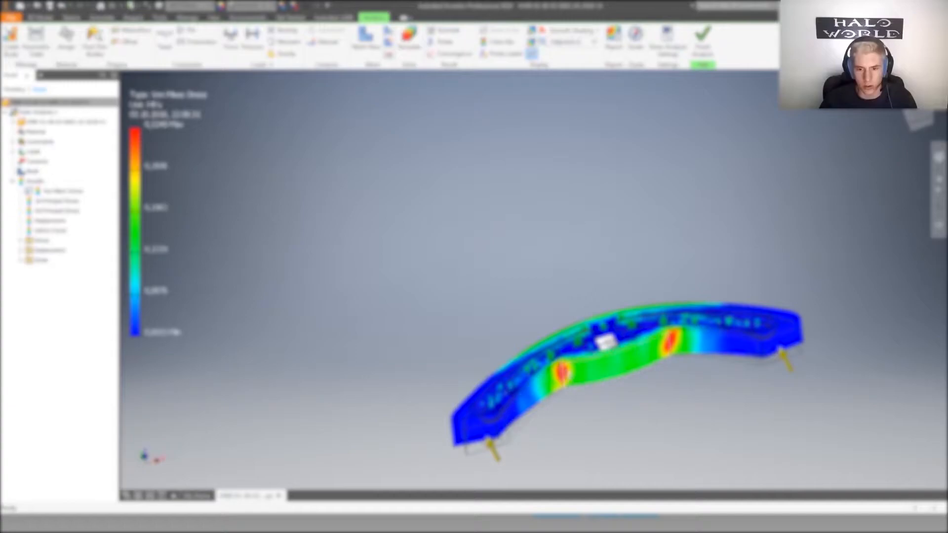
- Finish the stress analysis and fillet one of the two sharp corner edges on the arch's underside
{"action": "left_click", "coordinate": [703, 39]}
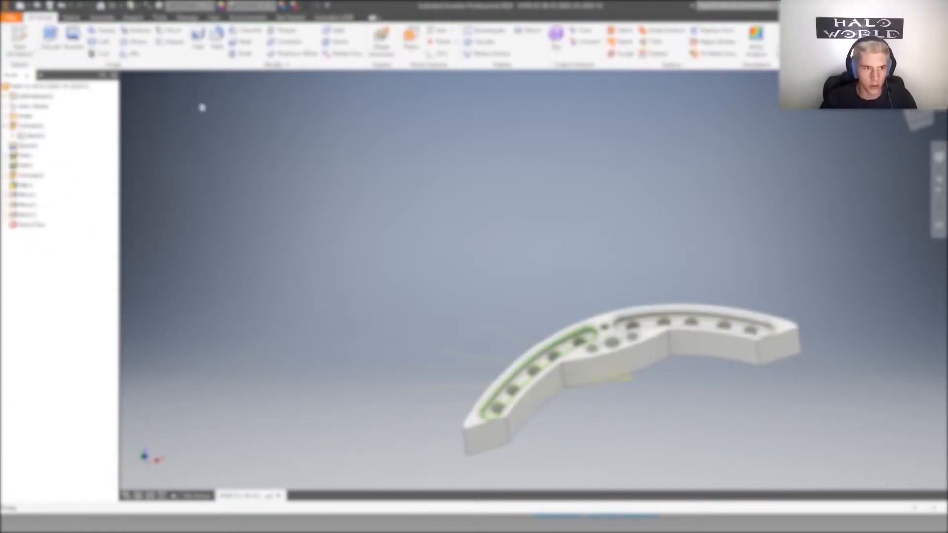
{"action": "left_click", "coordinate": [217, 37]}
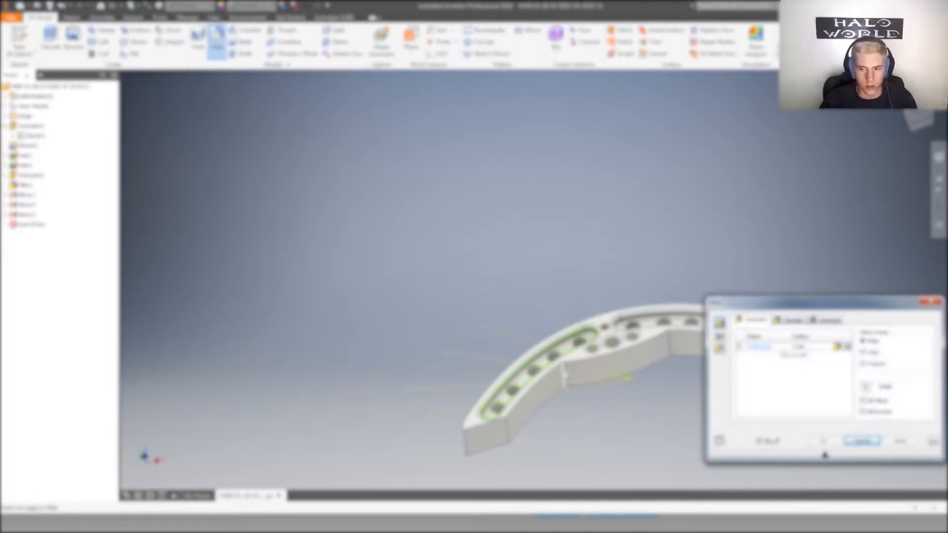
{"action": "left_click", "coordinate": [800, 347]}
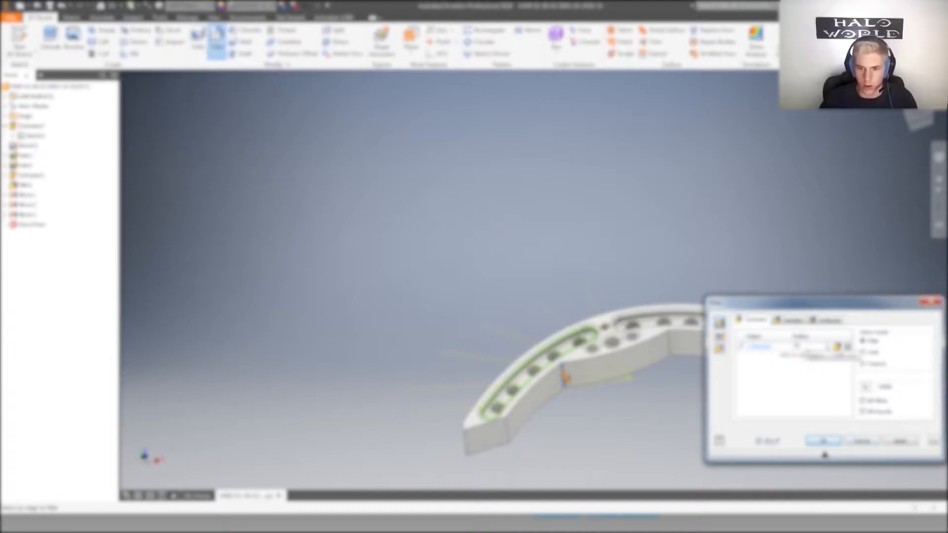
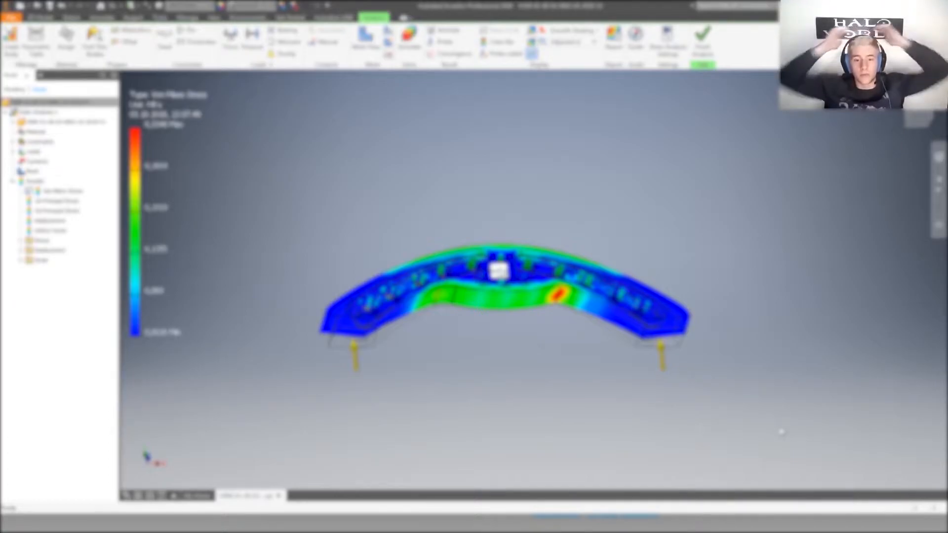
- Examine the stress plot around the filleted underside corner, the unfilleted corner, the pockets and the holes
{"action": "scroll", "coordinate": [520, 353], "scroll_direction": "down", "scroll_amount": 4}
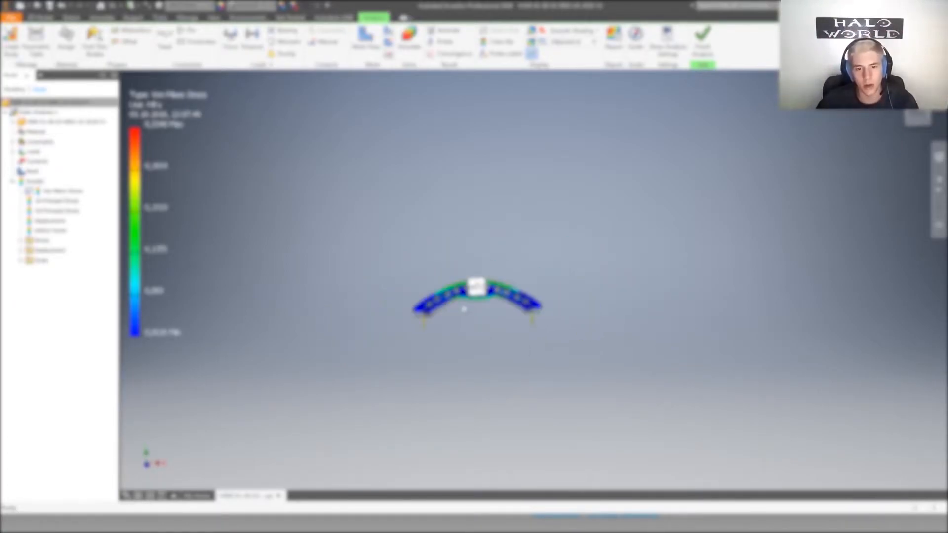
{"action": "scroll", "coordinate": [463, 318], "scroll_direction": "up", "scroll_amount": 8}
{"action": "middle_click_drag", "start_coordinate": [464, 284], "coordinate": [477, 285], "text": "shift"}
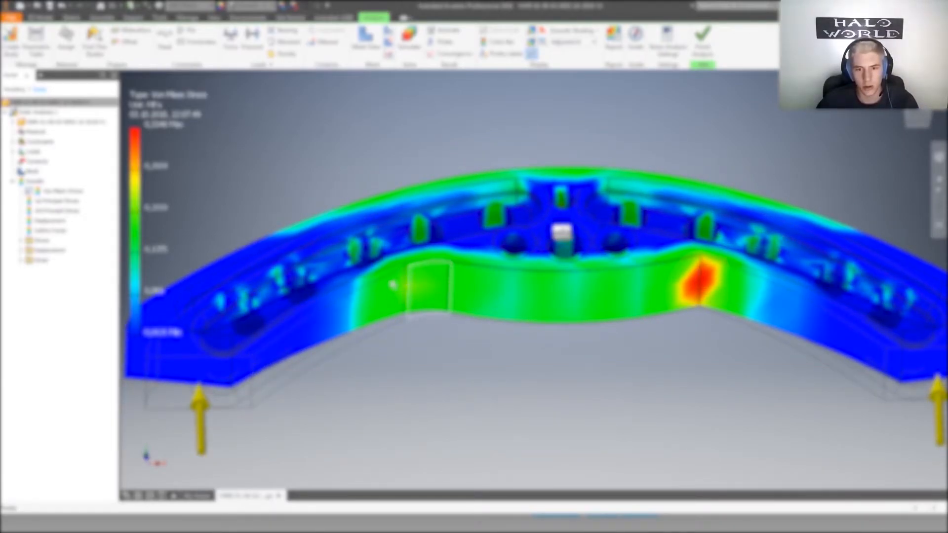
{"action": "middle_click_drag", "start_coordinate": [419, 281], "coordinate": [415, 315], "text": "shift"}
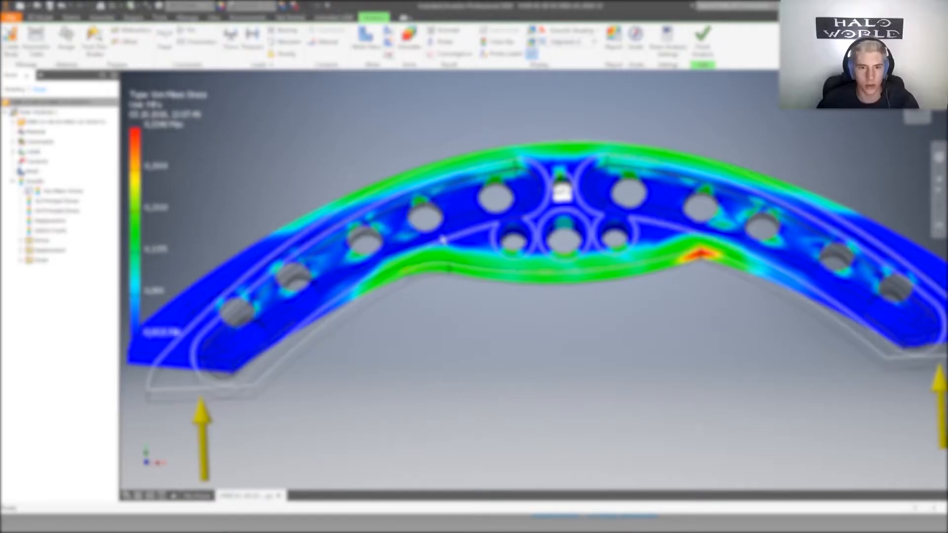
{"action": "middle_click_drag", "start_coordinate": [409, 318], "coordinate": [556, 232], "text": "shift"}
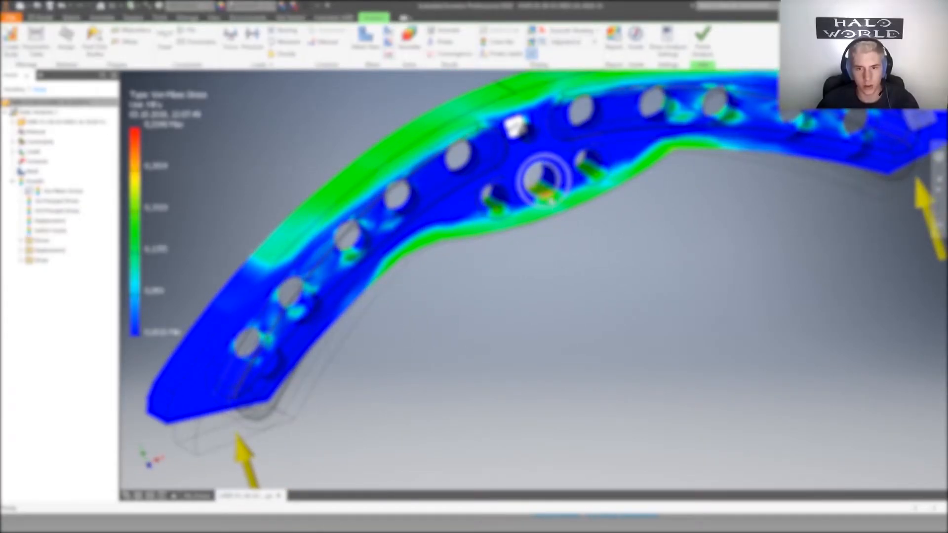
{"action": "middle_click_drag", "start_coordinate": [458, 336], "coordinate": [436, 322], "text": "shift"}
{"action": "middle_click_drag", "start_coordinate": [341, 325], "coordinate": [334, 244], "text": "shift"}
{"action": "middle_click_drag", "start_coordinate": [449, 355], "coordinate": [432, 314], "text": "shift"}
{"action": "middle_click_drag", "start_coordinate": [652, 321], "coordinate": [618, 345], "text": "shift"}
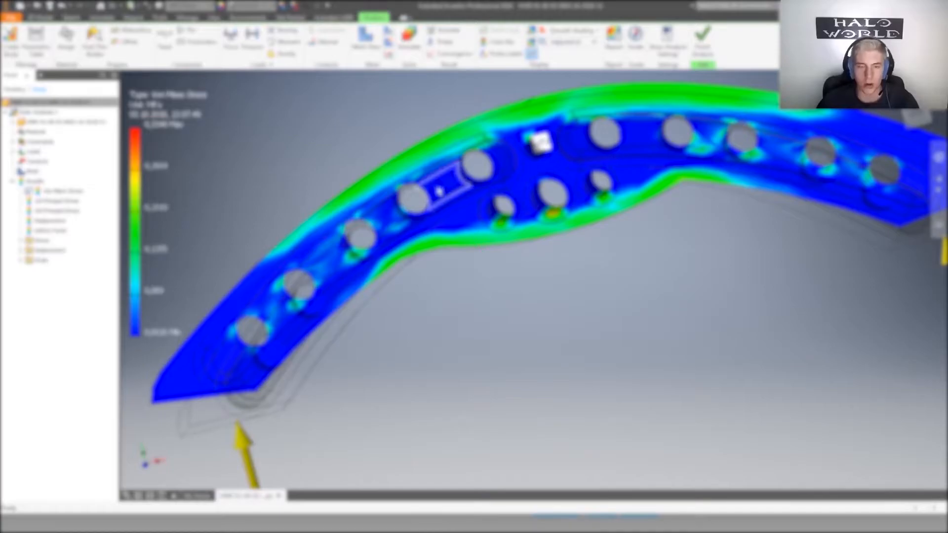
{"action": "middle_click_drag", "start_coordinate": [295, 323], "coordinate": [374, 236], "text": "shift"}
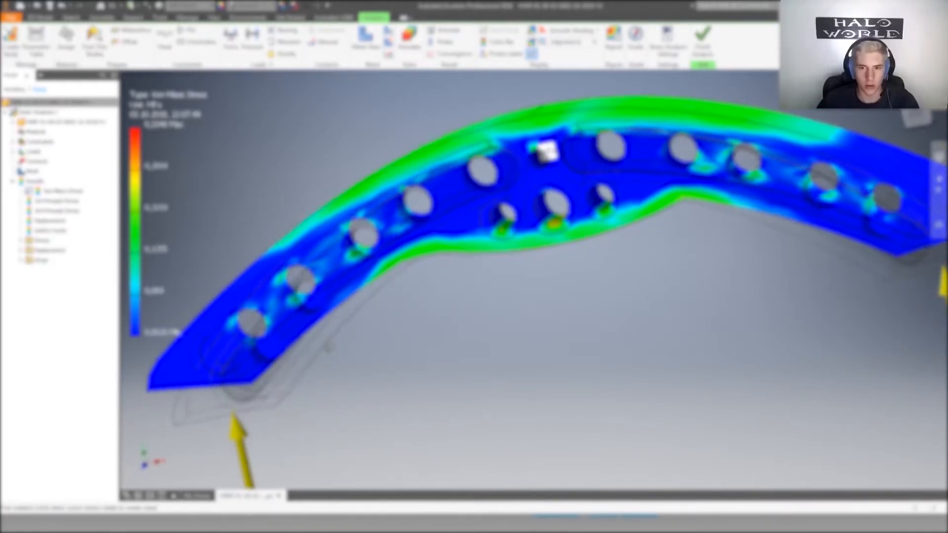
{"action": "scroll", "coordinate": [377, 350], "scroll_direction": "down", "scroll_amount": 4}
{"action": "scroll", "coordinate": [376, 351], "scroll_direction": "up", "scroll_amount": 6}
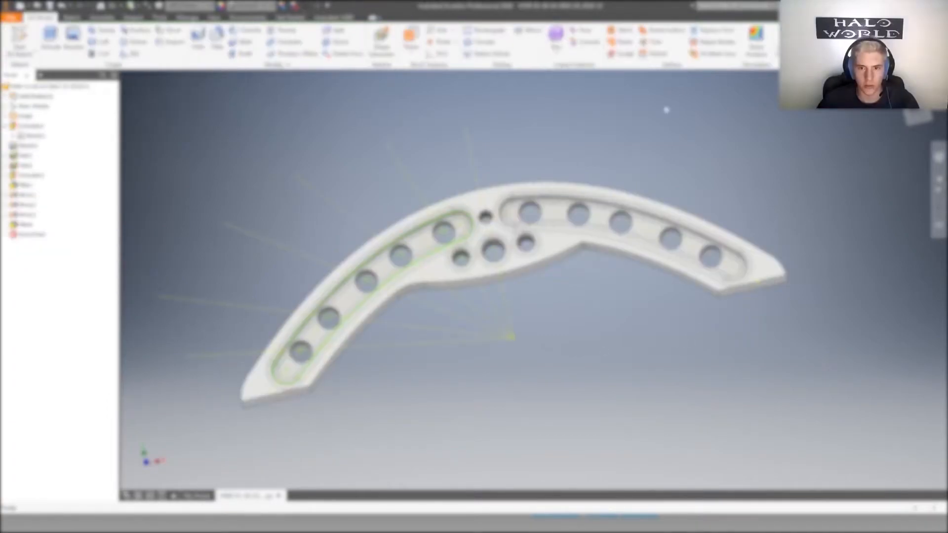
- Edit the underside corner fillet to include the matching corner edge on the opposite side of the arch
{"action": "middle_click_drag", "start_coordinate": [560, 309], "coordinate": [828, 295], "text": "shift"}
{"action": "middle_click_drag", "start_coordinate": [641, 398], "coordinate": [628, 345], "text": "shift"}
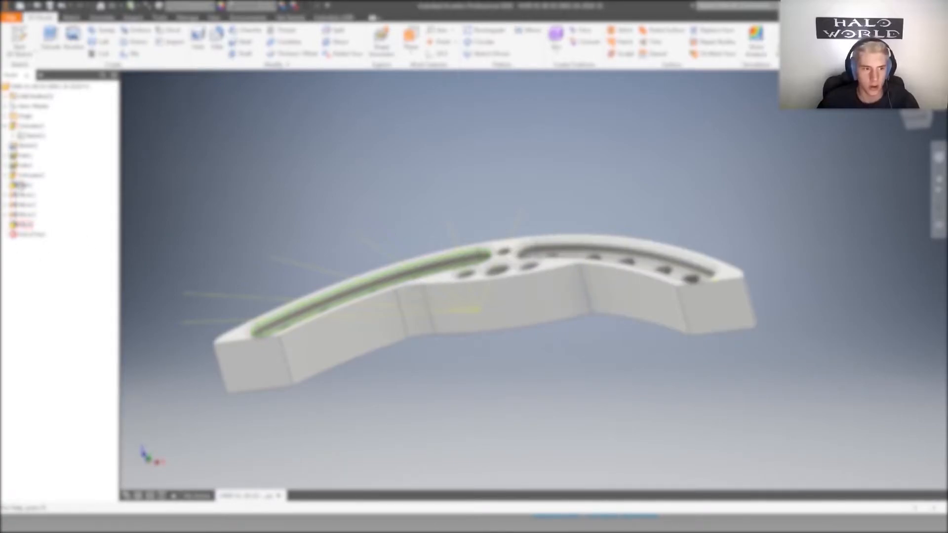
{"action": "left_click", "coordinate": [20, 225]}
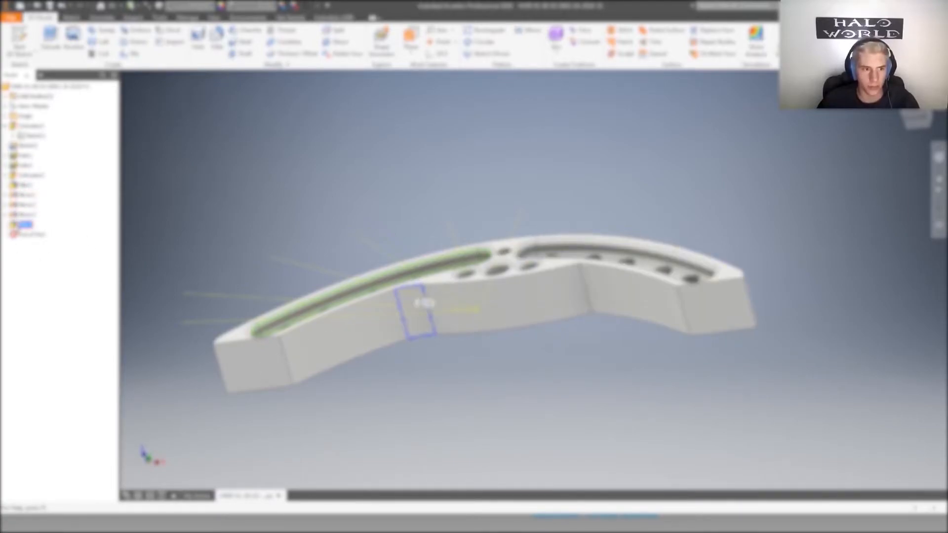
{"action": "double_click", "coordinate": [23, 226]}
{"action": "left_click", "coordinate": [824, 442]}
- Edit the hole and pocket extrusion features, and open the pocket layout sketch
{"action": "double_click", "coordinate": [24, 156]}
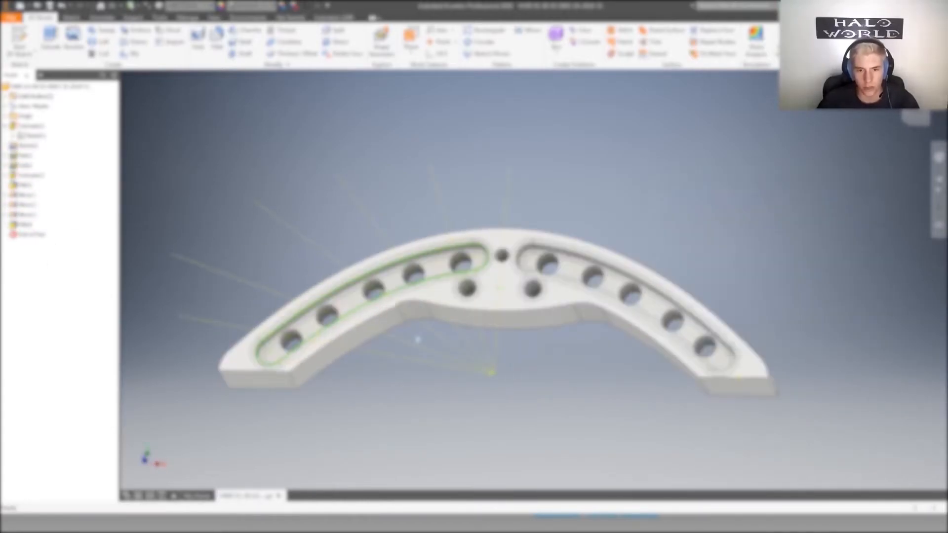
{"action": "double_click", "coordinate": [35, 176]}
{"action": "middle_click_drag", "start_coordinate": [768, 252], "coordinate": [766, 276], "text": "shift"}
{"action": "double_click", "coordinate": [29, 146]}
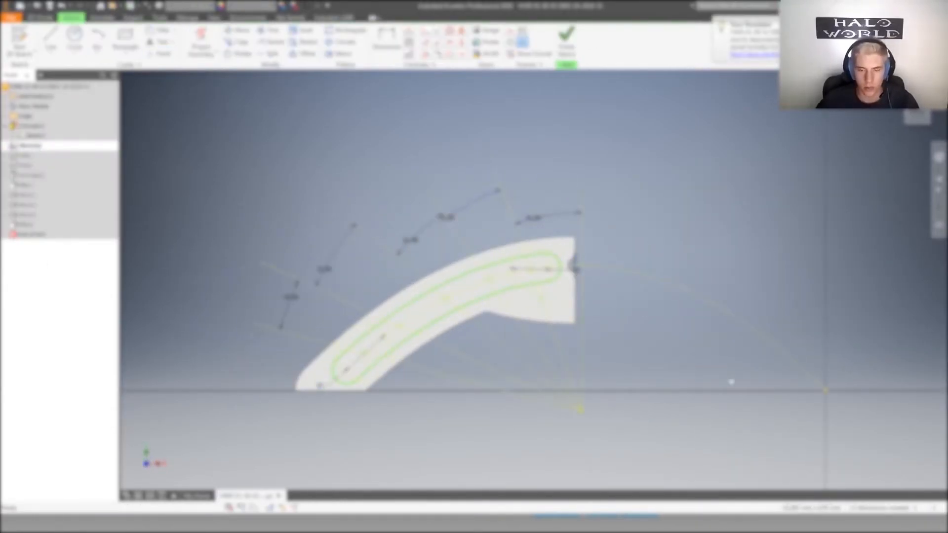
- Try to dimension the distance between the sketch's far axis point and the centre of the construction rays
{"action": "middle_click_drag", "start_coordinate": [385, 235], "coordinate": [345, 178]}
{"action": "key", "text": "d"}
{"action": "key", "text": "Escape"}
{"action": "key", "text": "d"}
{"action": "left_click", "coordinate": [784, 333]}
{"action": "left_click", "coordinate": [541, 352]}
{"action": "left_click", "coordinate": [681, 379]}
{"action": "key", "text": "Escape"}
{"action": "double_click", "coordinate": [673, 379]}
{"action": "key", "text": "Return"}
{"action": "key", "text": "ctrl+z"}
{"action": "double_click", "coordinate": [584, 378]}
{"action": "left_click", "coordinate": [612, 399]}
{"action": "key", "text": "Escape"}
{"action": "left_click", "coordinate": [680, 379]}
{"action": "key", "text": "Delete"}
- Move the centre of the construction rays onto the horizontal axis below the vertical edge and fix it there
{"action": "left_click_drag", "start_coordinate": [541, 352], "coordinate": [533, 331]}
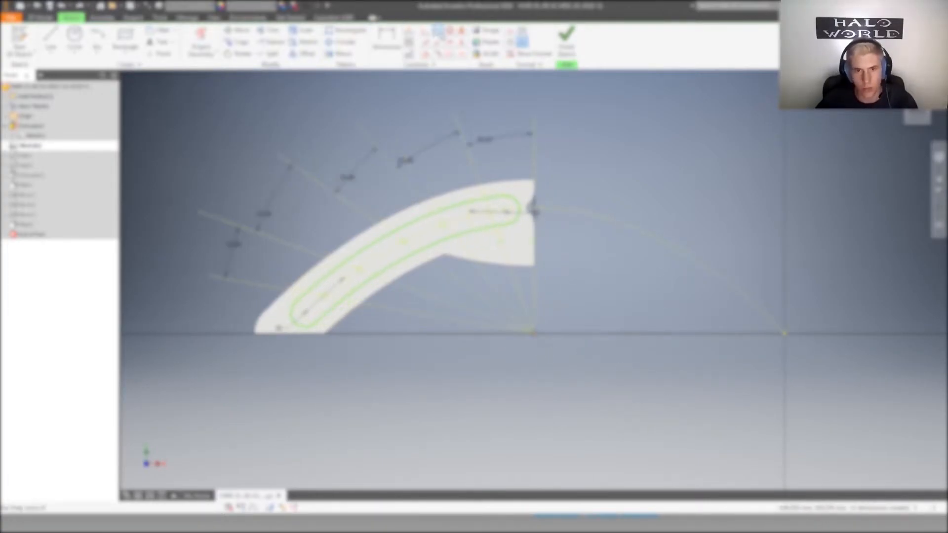
{"action": "double_click", "coordinate": [410, 162]}
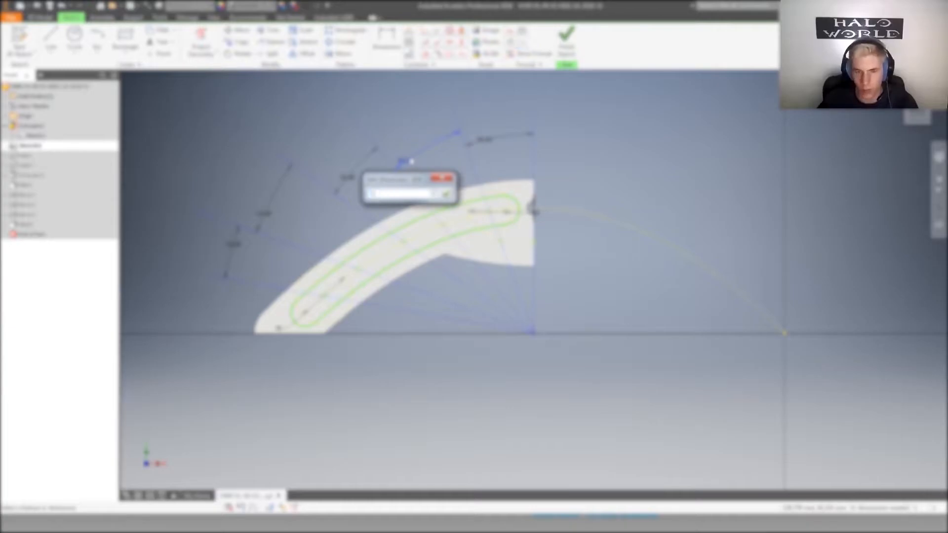
{"action": "key", "text": "Return"}
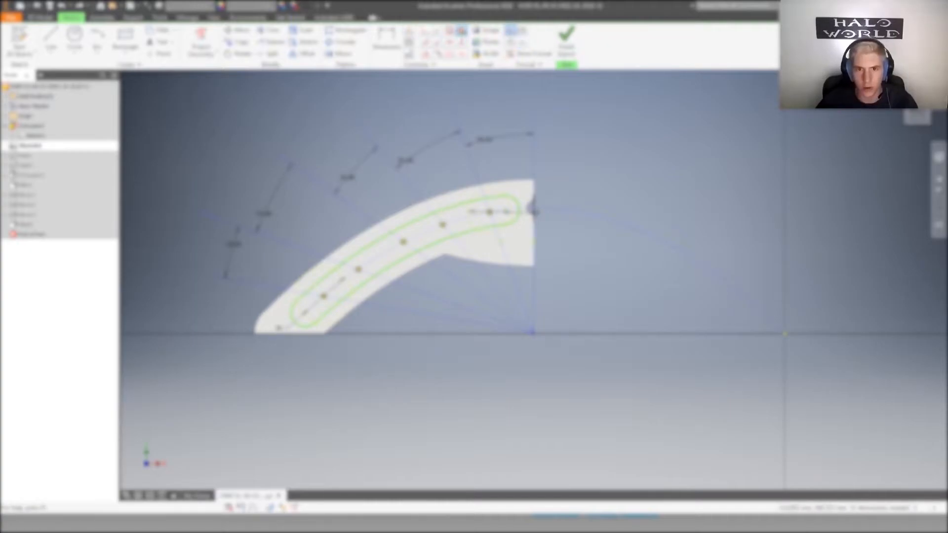
{"action": "left_click", "coordinate": [462, 31]}
- Reduce the second and fourth angles between the construction rays, counted from the arch's vertical centre edge
{"action": "left_click", "coordinate": [426, 157]}
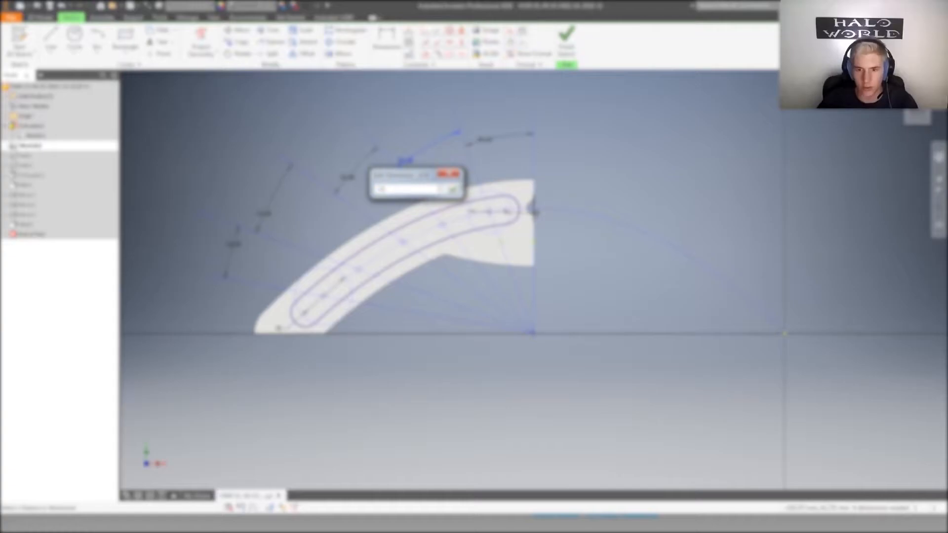
{"action": "key", "text": "Return"}
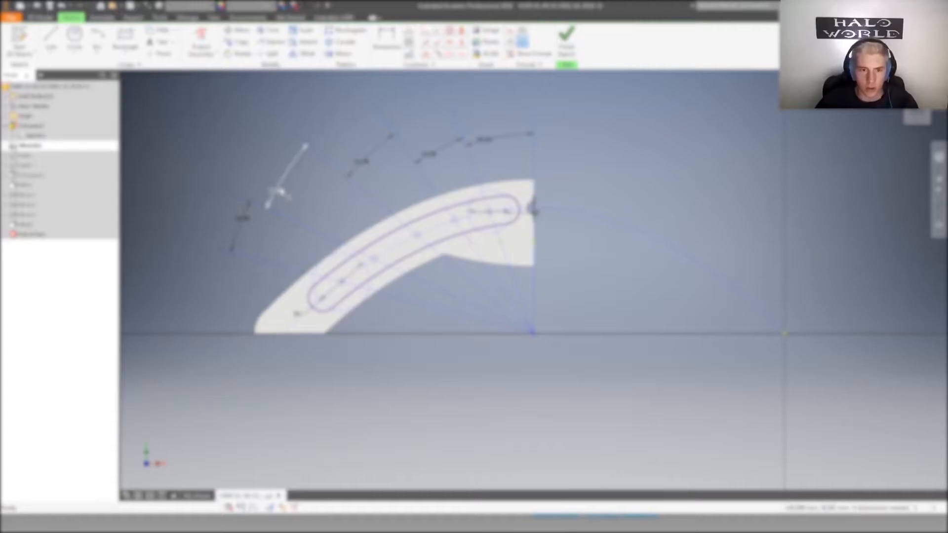
{"action": "left_click", "coordinate": [280, 191]}
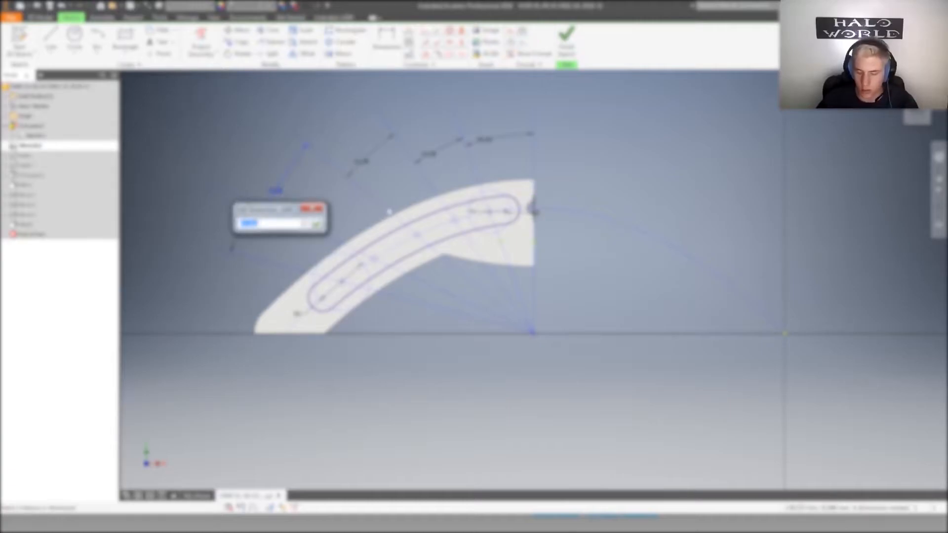
{"action": "key", "text": "Return"}
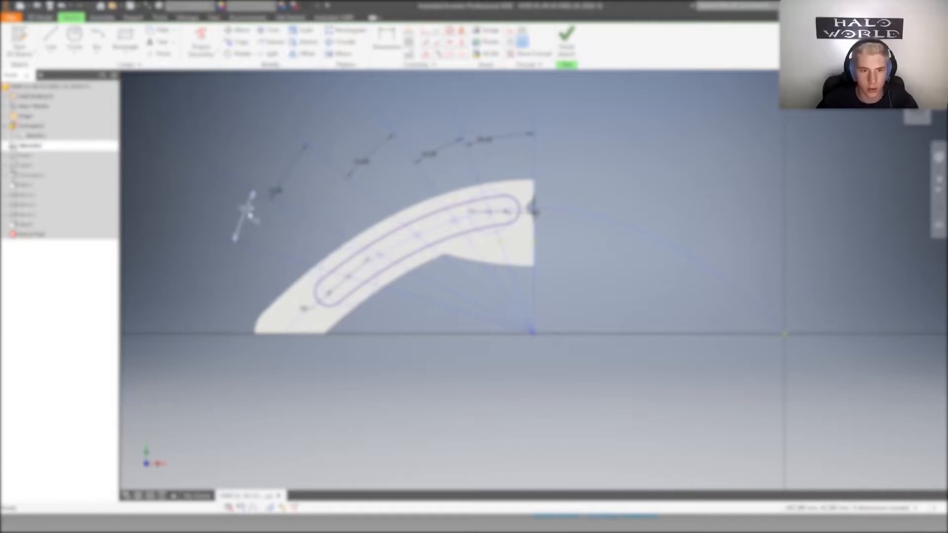
- Adjust the other angle dimensions between the construction rays to respace the pocket's hole positions
{"action": "scroll", "coordinate": [399, 287], "scroll_direction": "down", "scroll_amount": 2}
{"action": "double_click", "coordinate": [469, 177]}
{"action": "key", "text": "Return"}
{"action": "double_click", "coordinate": [363, 200]}
{"action": "key", "text": "Return"}
{"action": "double_click", "coordinate": [247, 242]}
{"action": "key", "text": "Return"}
{"action": "double_click", "coordinate": [257, 228]}
{"action": "key", "text": "Return"}
- Add another construction ray for a sixth hole position in the pocket, fix it and edit its neighbouring dimension
{"action": "key", "text": "l"}
{"action": "left_click", "coordinate": [617, 424]}
{"action": "left_click", "coordinate": [462, 30]}
{"action": "left_click", "coordinate": [216, 91]}
{"action": "middle_click_drag", "start_coordinate": [365, 316], "coordinate": [459, 281], "text": "shift"}
{"action": "double_click", "coordinate": [305, 301]}
{"action": "key", "text": "Return"}
- Edit the ray angle nearest the vertical centre edge and dimension the added hole position in the pocket
{"action": "middle_click_drag", "start_coordinate": [494, 316], "coordinate": [460, 291], "text": "shift"}
{"action": "double_click", "coordinate": [522, 149]}
{"action": "key", "text": "Return"}
{"action": "key", "text": "d"}
{"action": "left_click", "coordinate": [338, 256]}
{"action": "key", "text": "Return"}
{"action": "double_click", "coordinate": [341, 244]}
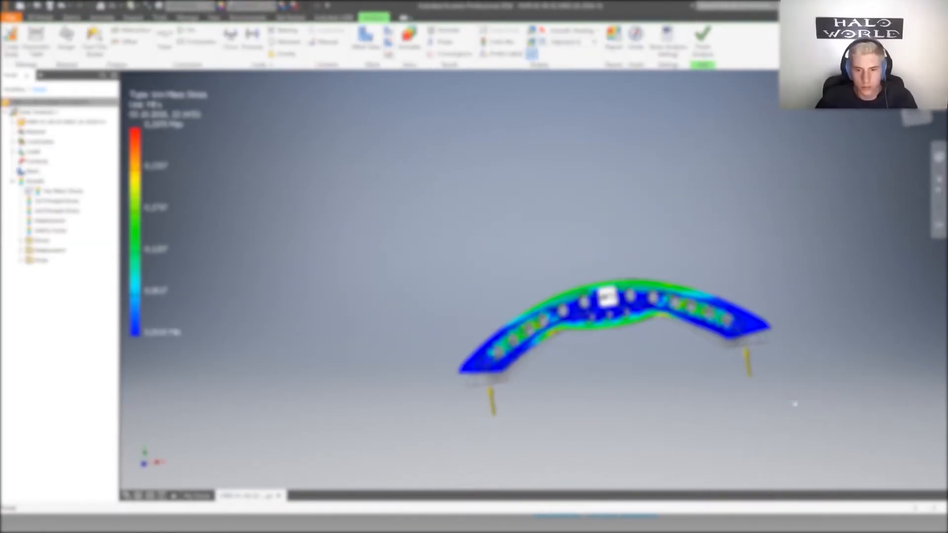
- Rerun the stress simulation and examine the stress around the respaced pocket holes, central holes and filleted underside corners
{"action": "scroll", "coordinate": [553, 434], "scroll_direction": "down", "scroll_amount": 5}
{"action": "scroll", "coordinate": [553, 434], "scroll_direction": "down", "scroll_amount": 3}
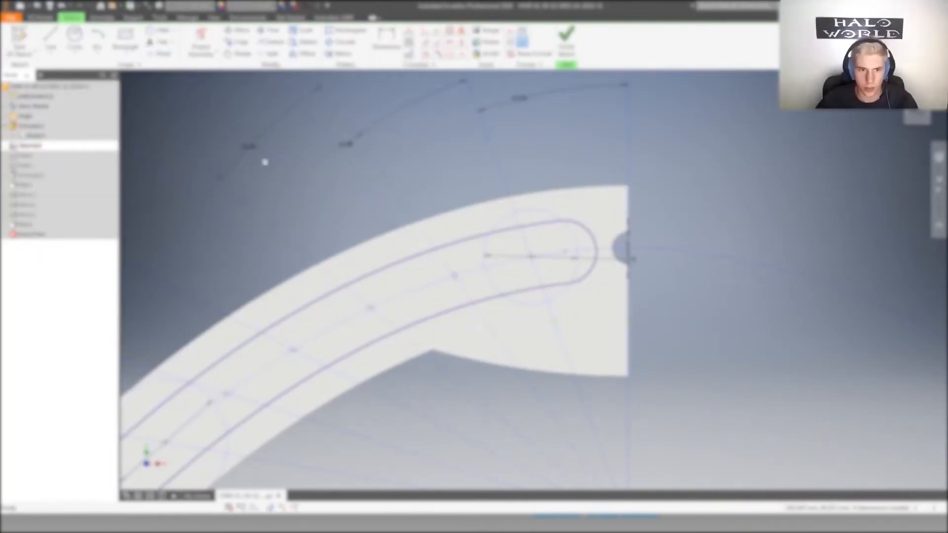
{"action": "scroll", "coordinate": [264, 159], "scroll_direction": "down", "scroll_amount": 2}
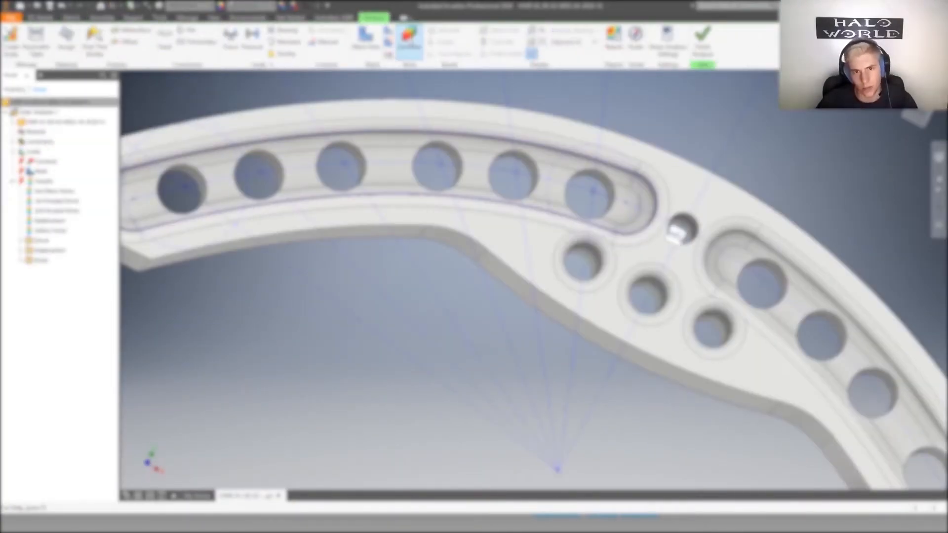
{"action": "left_click", "coordinate": [784, 431]}
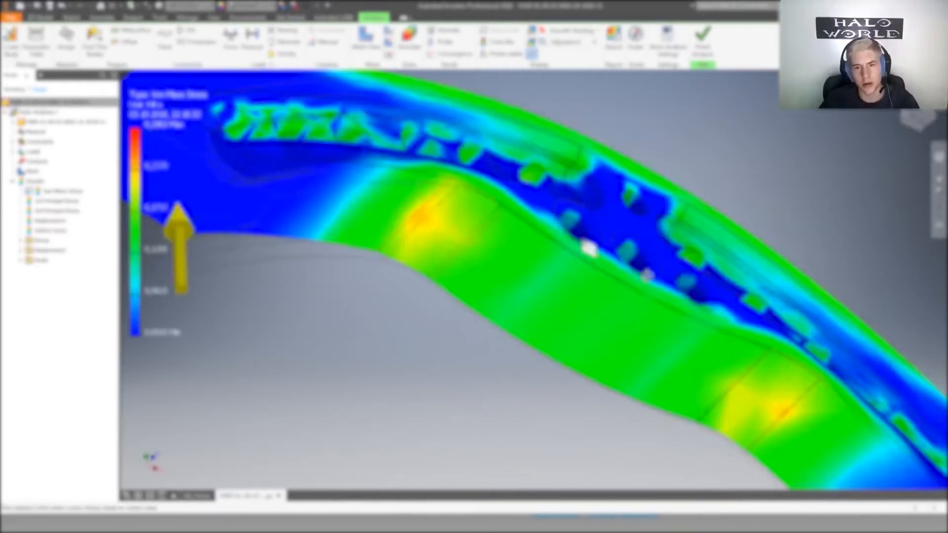
{"action": "middle_click_drag", "start_coordinate": [494, 346], "coordinate": [565, 382], "text": "shift"}
{"action": "scroll", "coordinate": [567, 378], "scroll_direction": "up", "scroll_amount": 3}
{"action": "middle_click_drag", "start_coordinate": [207, 356], "coordinate": [397, 325]}
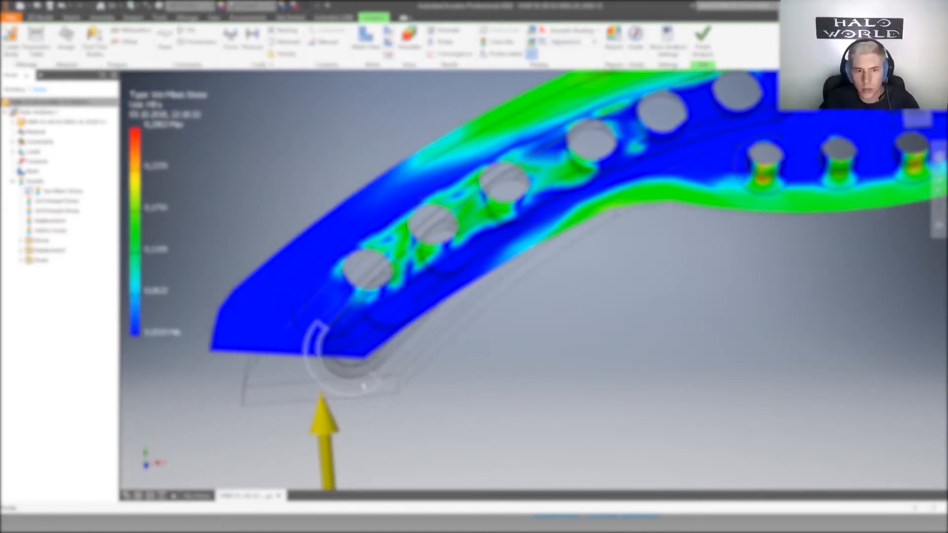
{"action": "middle_click_drag", "start_coordinate": [290, 345], "coordinate": [417, 384], "text": "shift"}
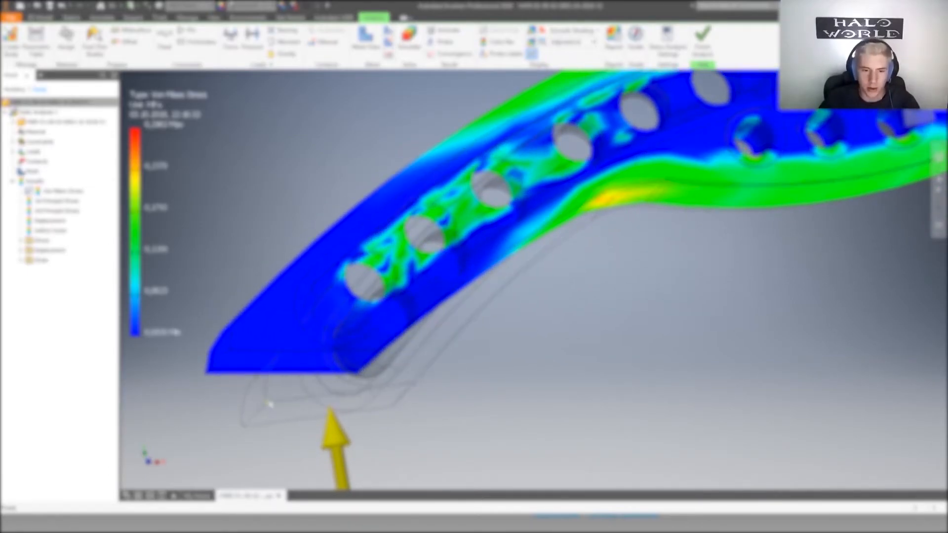
{"action": "middle_click_drag", "start_coordinate": [539, 403], "coordinate": [517, 425], "text": "shift"}
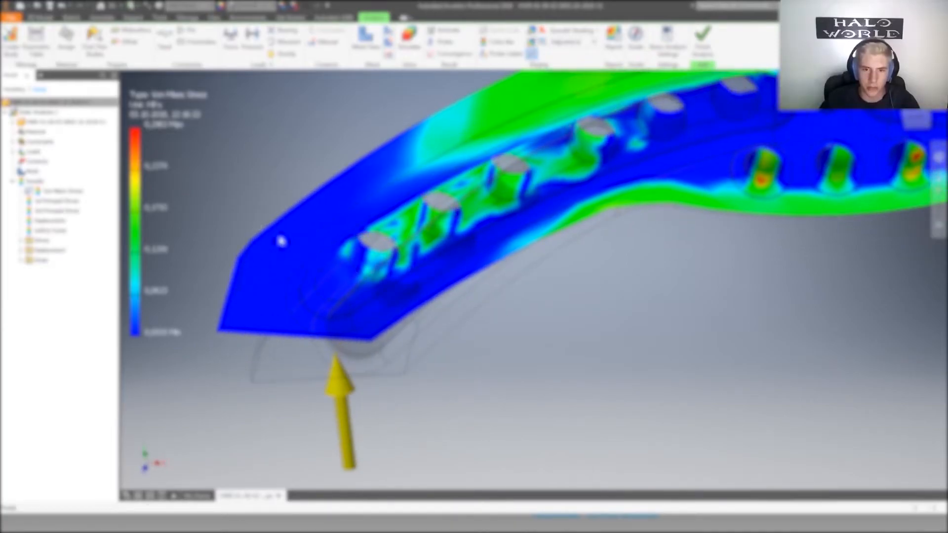
{"action": "middle_click_drag", "start_coordinate": [296, 241], "coordinate": [450, 283], "text": "shift"}
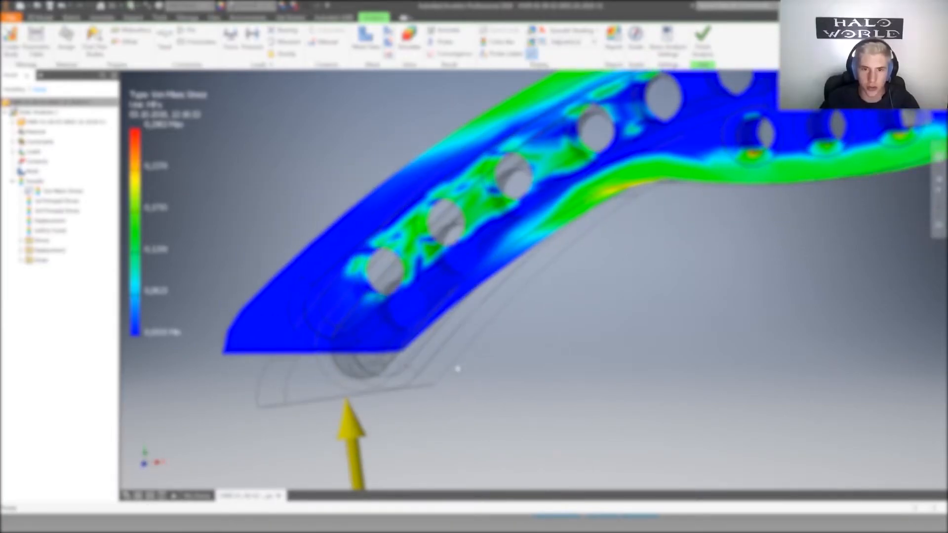
{"action": "middle_click_drag", "start_coordinate": [457, 369], "coordinate": [442, 409], "text": "shift"}
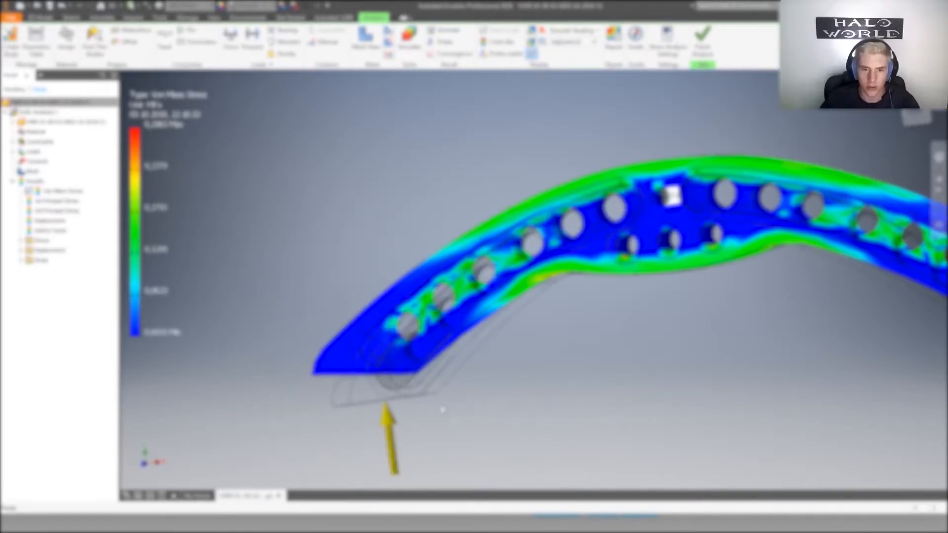
- Increase the force magnitude on the arch's two end faces and rerun the stress simulation
{"action": "scroll", "coordinate": [442, 409], "scroll_direction": "down", "scroll_amount": 3}
{"action": "middle_click_drag", "start_coordinate": [554, 417], "coordinate": [595, 417]}
{"action": "middle_click_drag", "start_coordinate": [716, 380], "coordinate": [707, 364], "text": "shift"}
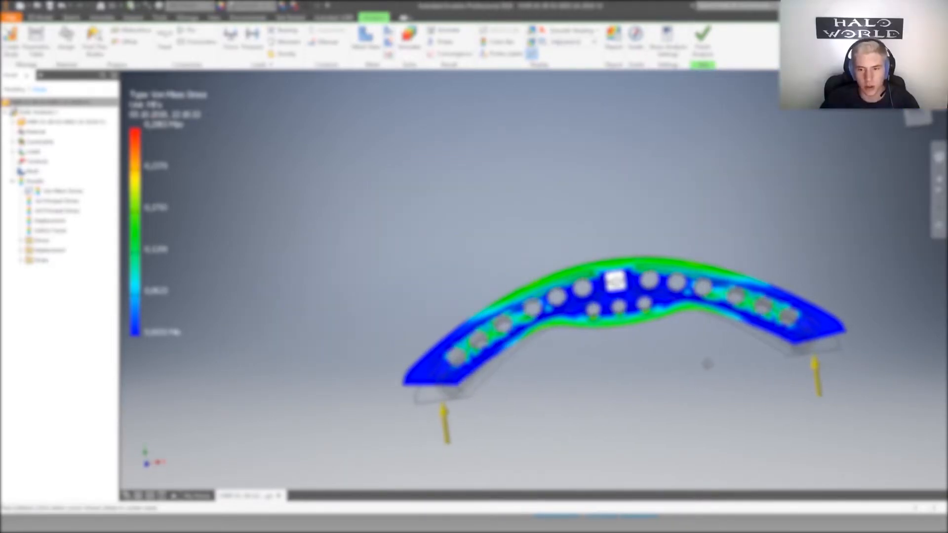
{"action": "middle_click_drag", "start_coordinate": [660, 332], "coordinate": [627, 345], "text": "shift"}
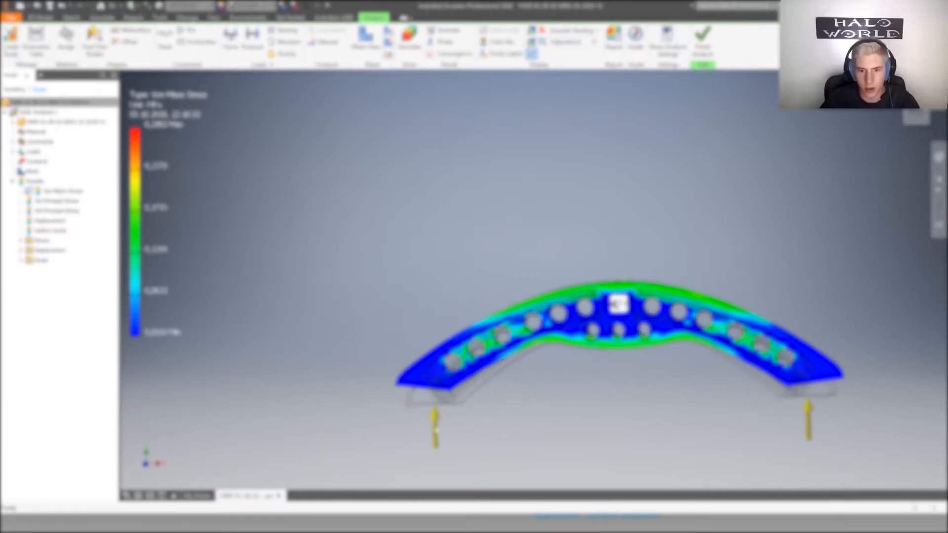
{"action": "double_click", "coordinate": [435, 428]}
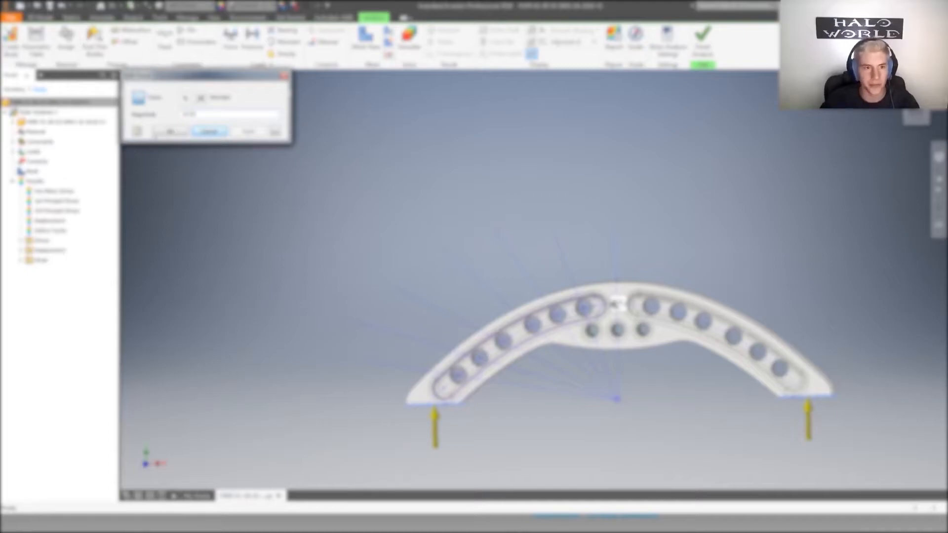
{"action": "left_click", "coordinate": [170, 132]}
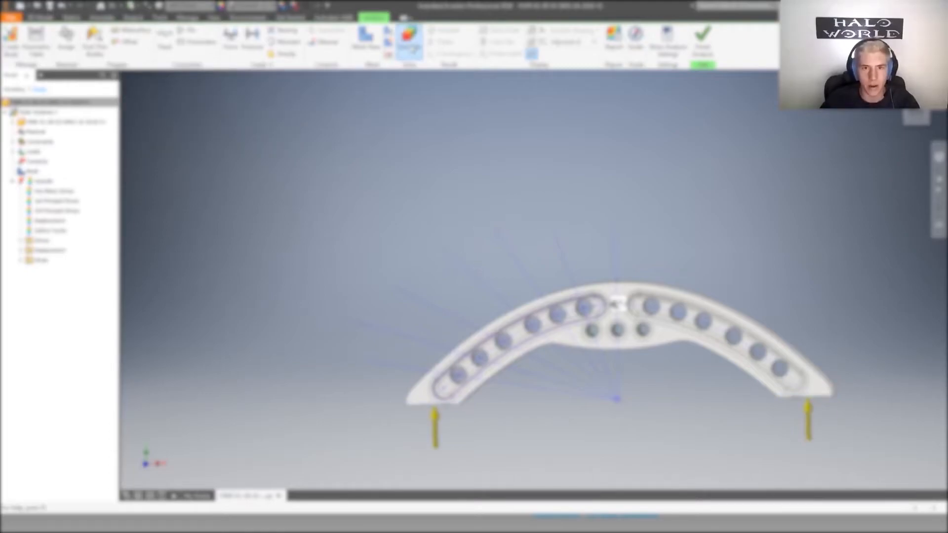
{"action": "left_click", "coordinate": [410, 44]}
{"action": "left_click", "coordinate": [787, 431]}
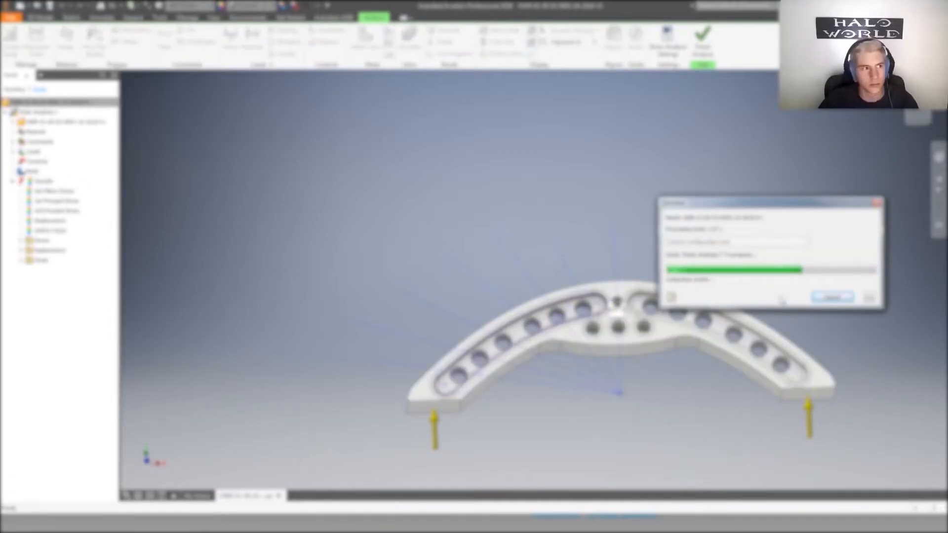
- Examine the new stress plot, check the force load's settings without changing them and finish the stress analysis
{"action": "middle_click_drag", "start_coordinate": [758, 304], "coordinate": [836, 319], "text": "shift"}
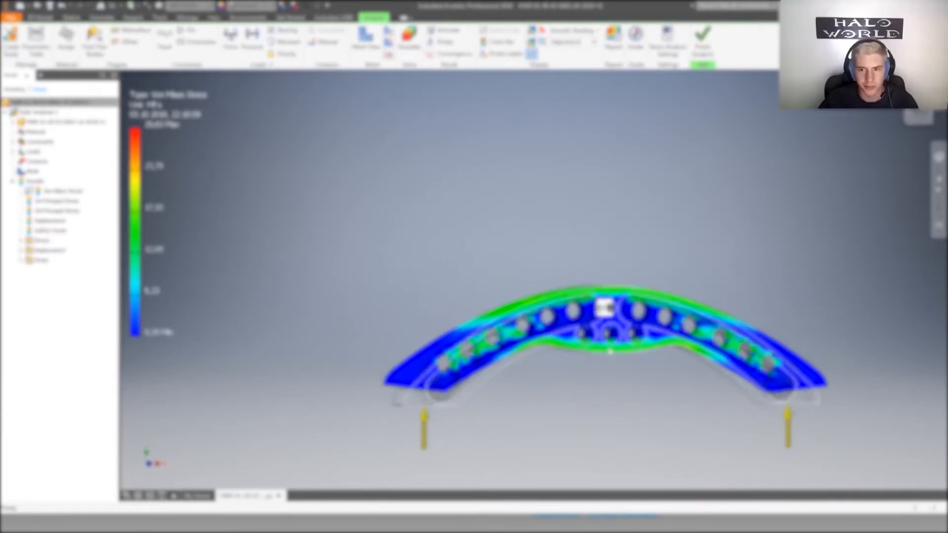
{"action": "double_click", "coordinate": [424, 419]}
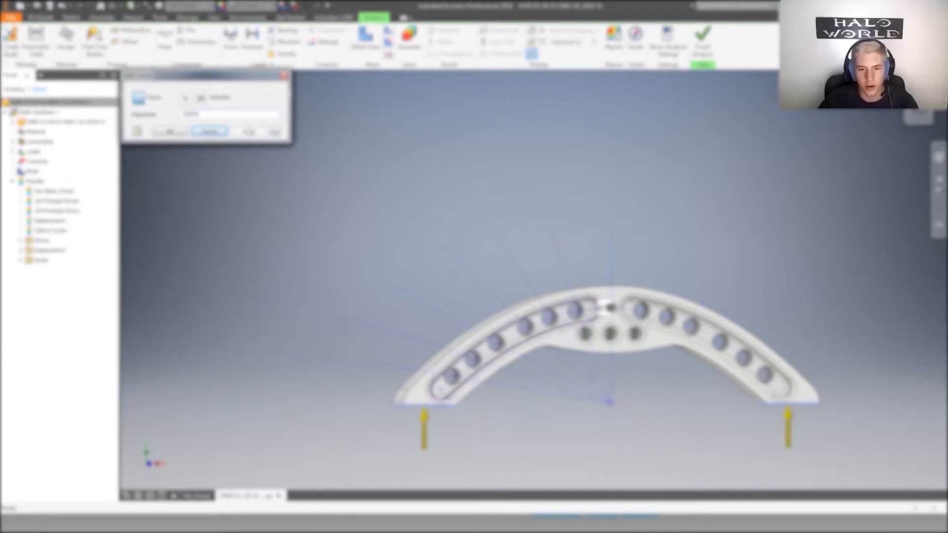
{"action": "left_click", "coordinate": [221, 133]}
{"action": "middle_click_drag", "start_coordinate": [686, 381], "coordinate": [651, 349], "text": "shift"}
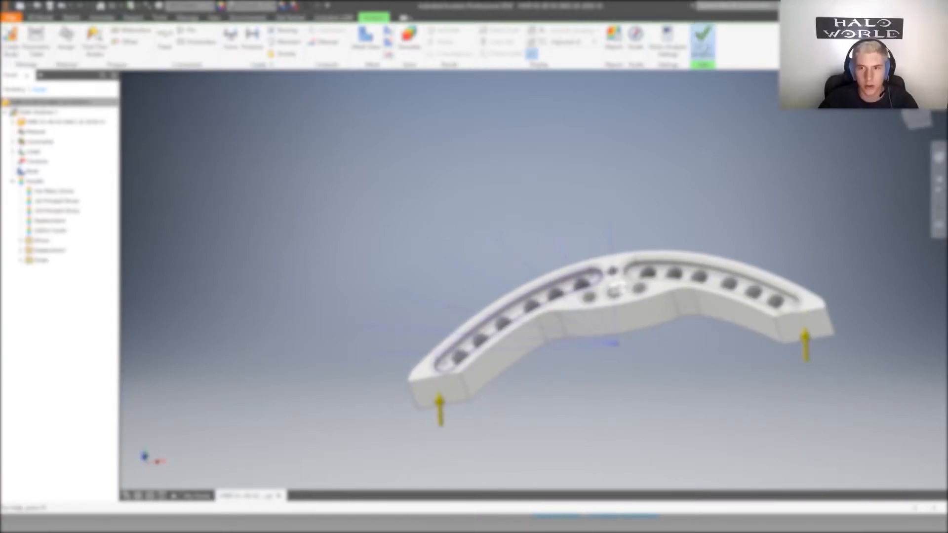
{"action": "middle_click_drag", "start_coordinate": [632, 345], "coordinate": [564, 367], "text": "shift"}
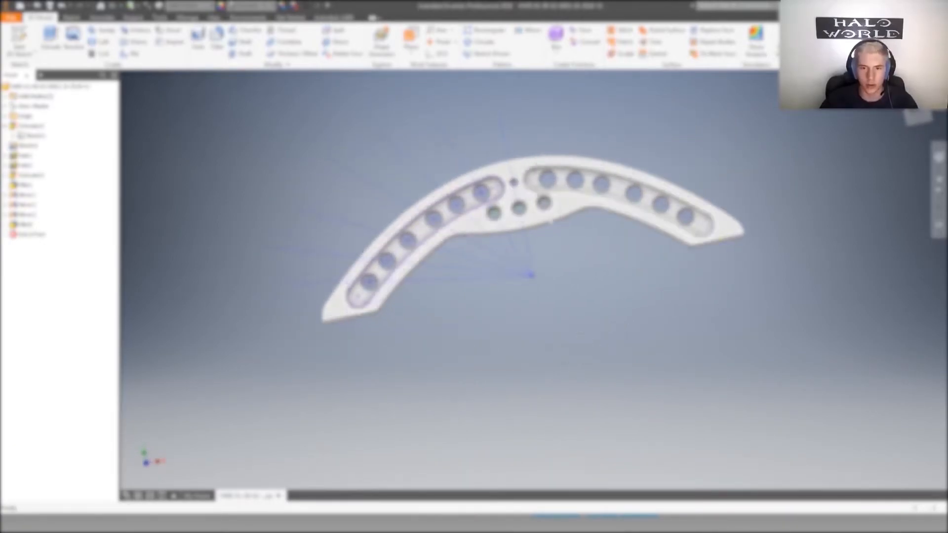
- Open the pocket hole sketch for editing and start a dimension from the arch's vertical centre edge
{"action": "scroll", "coordinate": [543, 243], "scroll_direction": "up", "scroll_amount": 5}
{"action": "scroll", "coordinate": [542, 247], "scroll_direction": "down", "scroll_amount": 6}
{"action": "middle_click_drag", "start_coordinate": [540, 252], "coordinate": [423, 279], "text": "shift"}
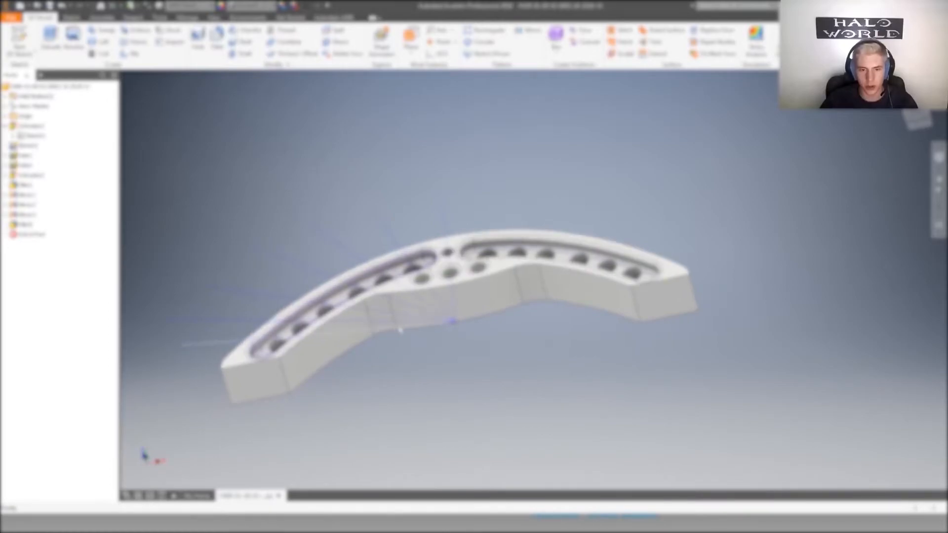
{"action": "middle_click_drag", "start_coordinate": [496, 297], "coordinate": [514, 330], "text": "shift"}
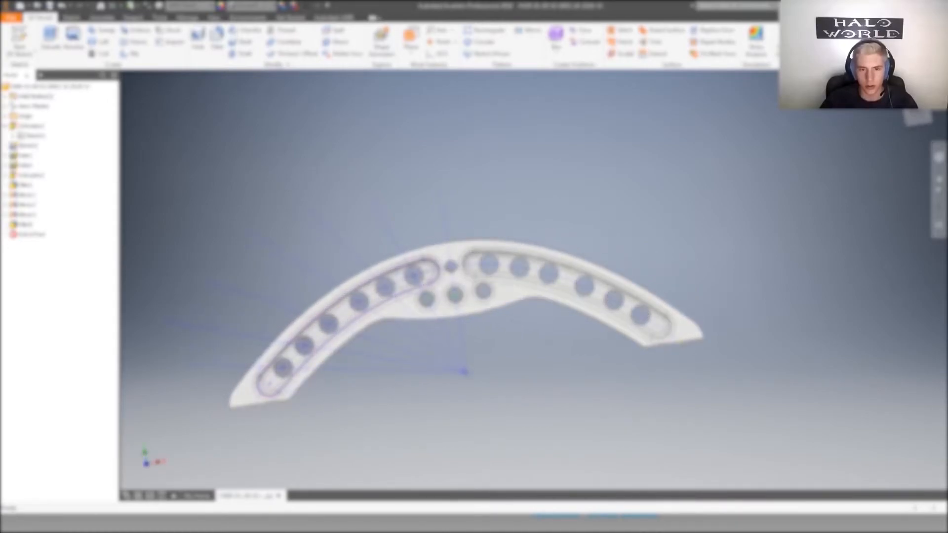
{"action": "middle_click_drag", "start_coordinate": [400, 328], "coordinate": [385, 322], "text": "shift"}
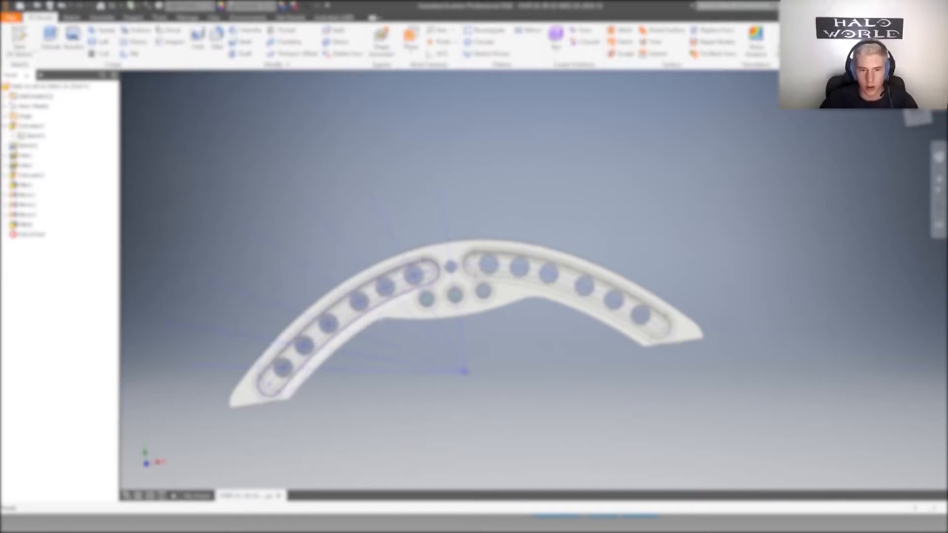
{"action": "scroll", "coordinate": [355, 303], "scroll_direction": "up", "scroll_amount": 5}
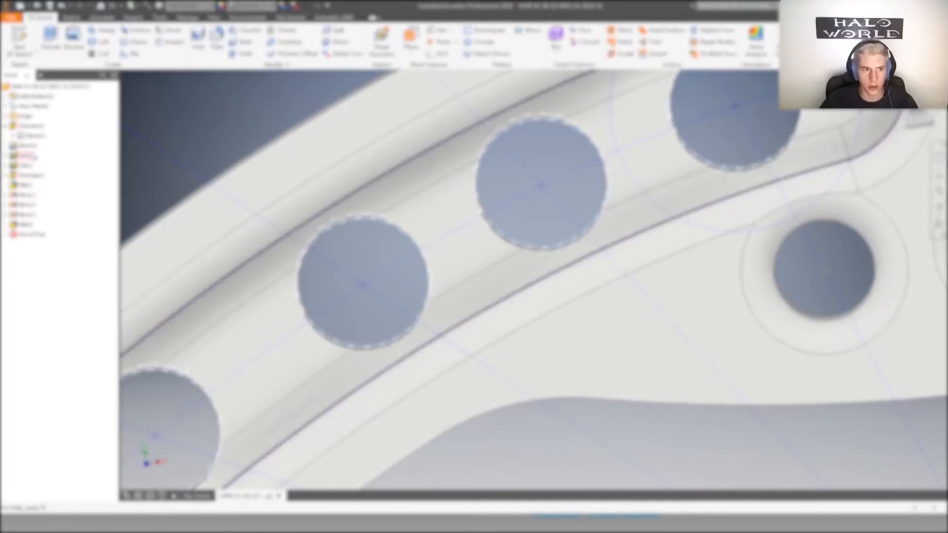
{"action": "double_click", "coordinate": [18, 148]}
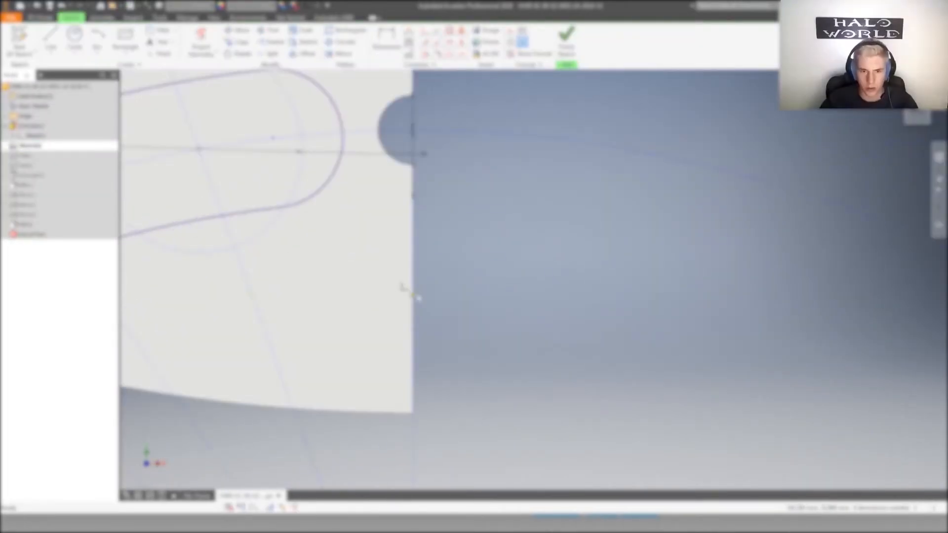
{"action": "left_click", "coordinate": [387, 41]}
{"action": "scroll", "coordinate": [475, 207], "scroll_direction": "up", "scroll_amount": 3}
{"action": "left_click", "coordinate": [414, 284]}
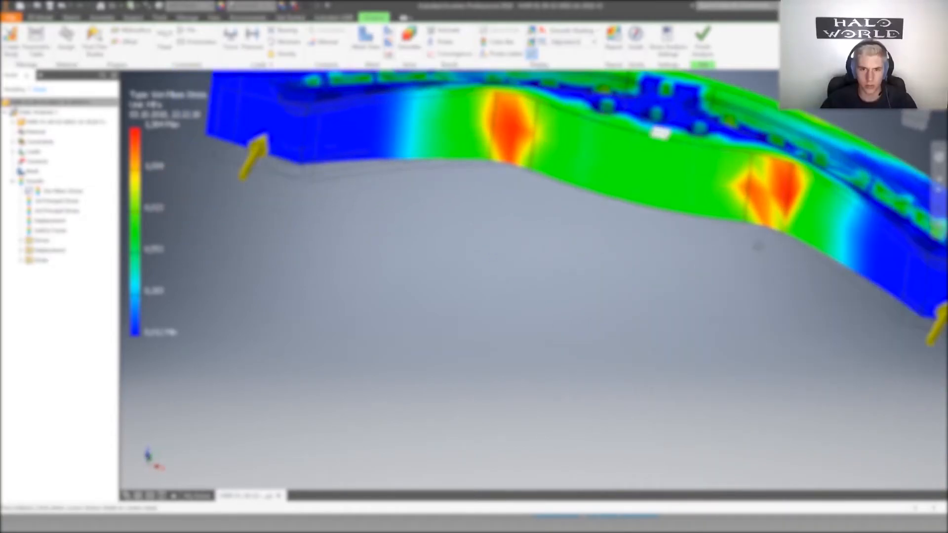
- Examine the stress around the arch's filleted underside corners and finish the stress analysis
{"action": "middle_click_drag", "start_coordinate": [759, 245], "coordinate": [568, 317], "text": "shift"}
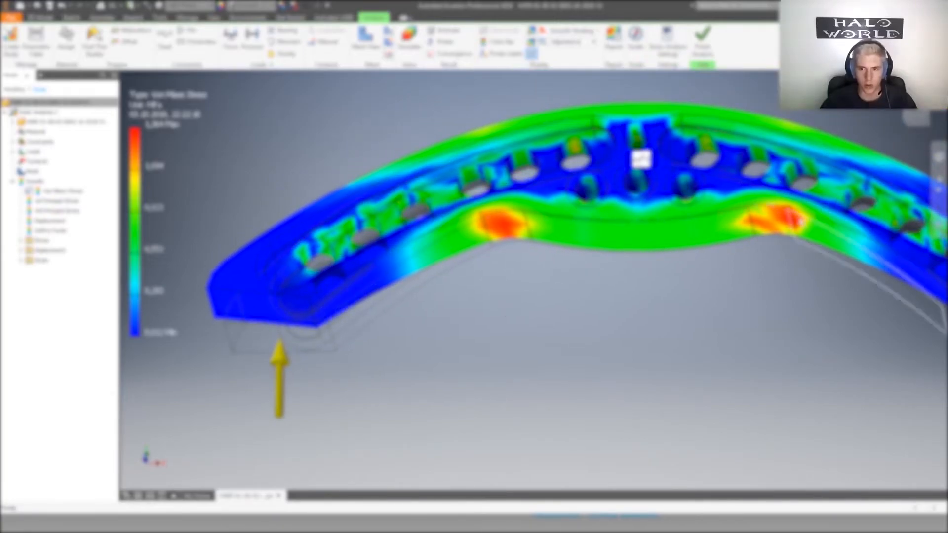
{"action": "middle_click_drag", "start_coordinate": [479, 258], "coordinate": [497, 251], "text": "shift"}
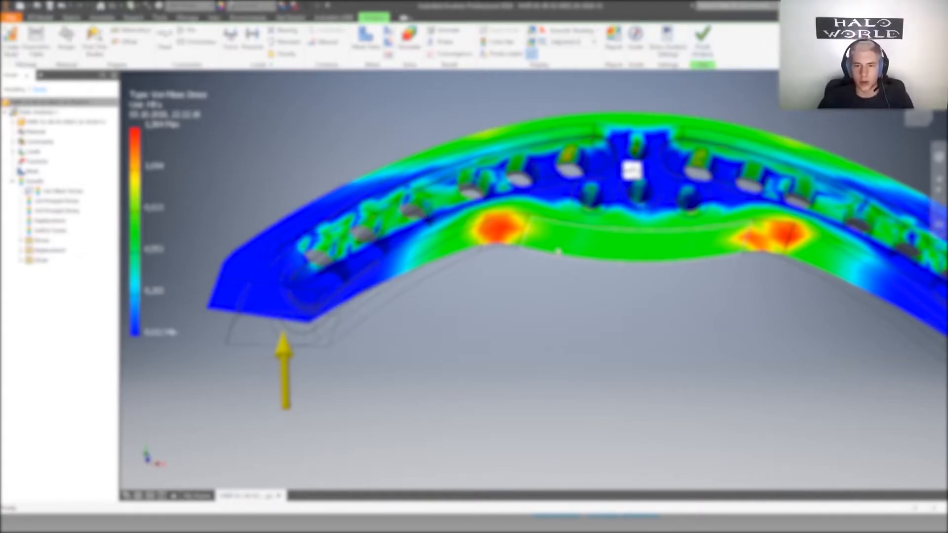
{"action": "left_click", "coordinate": [702, 40]}
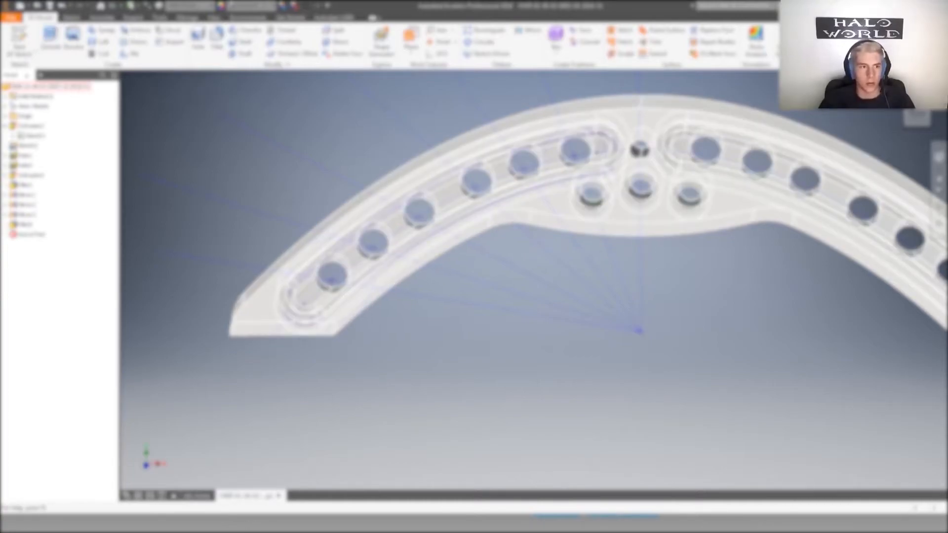
- Open the bearing assembly from the recent documents despite its location outside the active project
{"action": "left_click", "coordinate": [11, 17]}
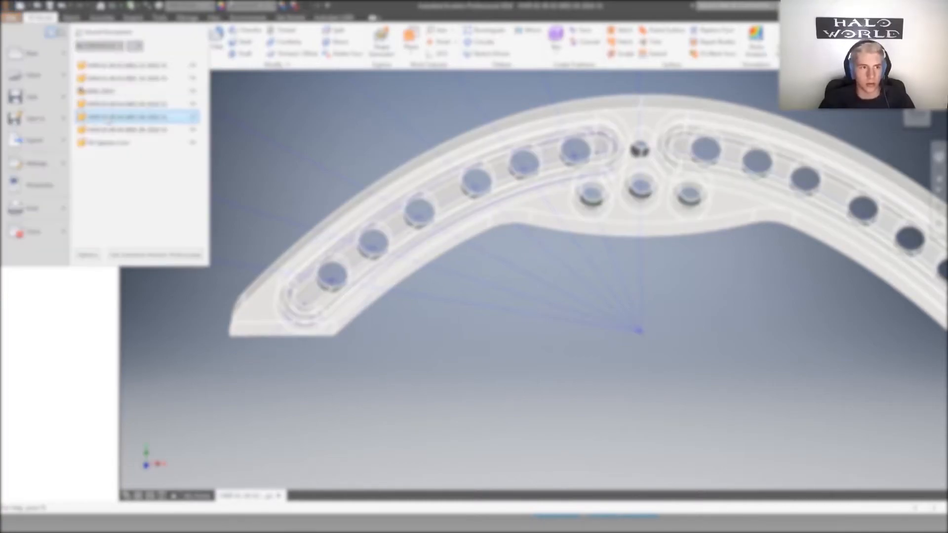
{"action": "left_click", "coordinate": [129, 91]}
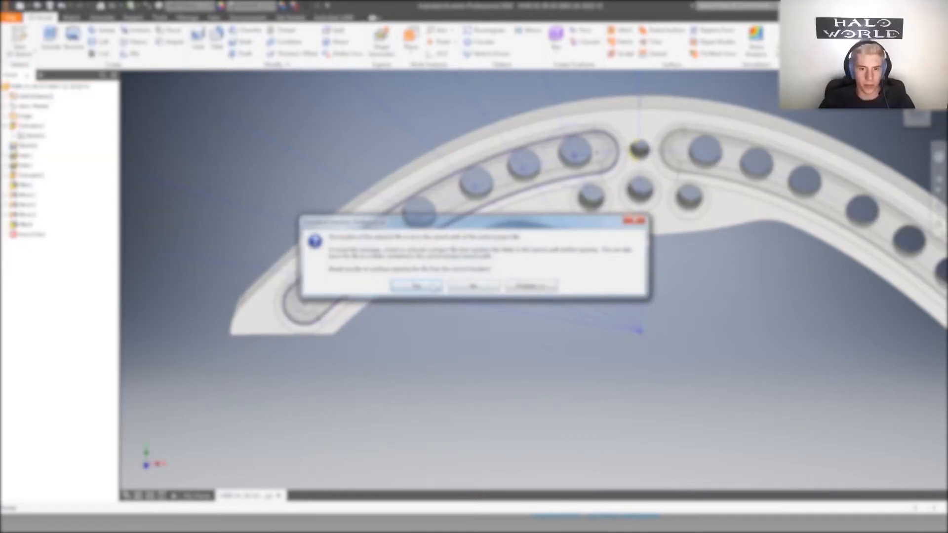
{"action": "left_click", "coordinate": [432, 288]}
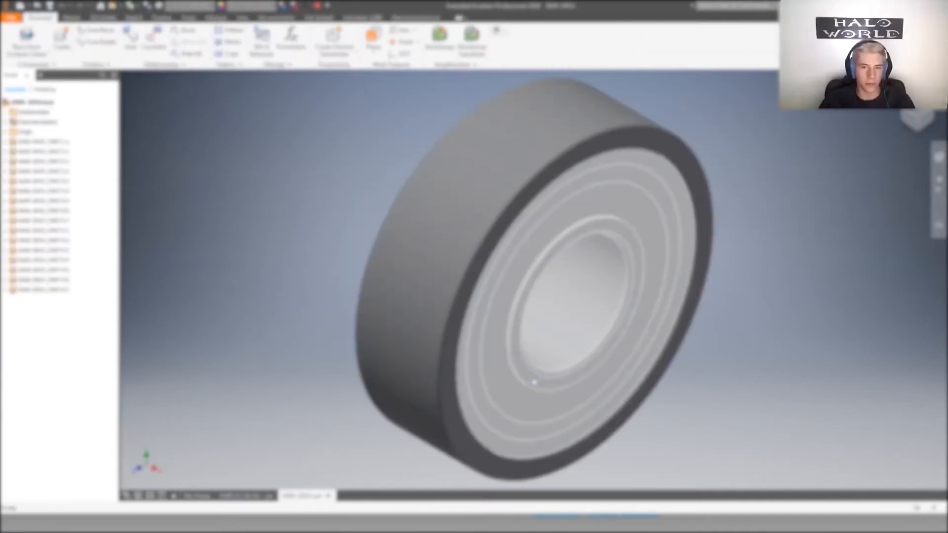
- Measure the bearing's inner bore
{"action": "scroll", "coordinate": [659, 365], "scroll_direction": "up", "scroll_amount": 3}
{"action": "middle_click_drag", "start_coordinate": [586, 354], "coordinate": [484, 295], "text": "shift"}
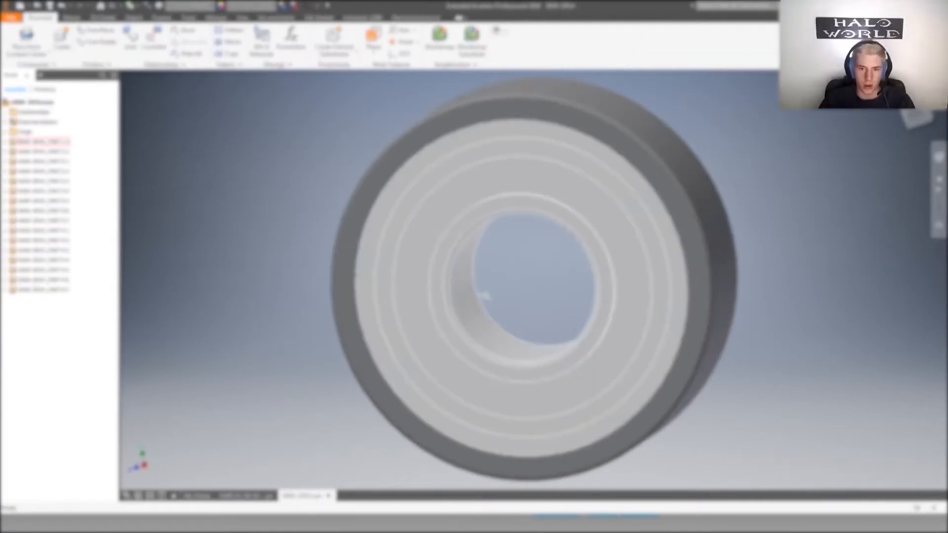
{"action": "key", "text": "m"}
{"action": "left_click", "coordinate": [475, 313]}
{"action": "key", "text": "Escape"}
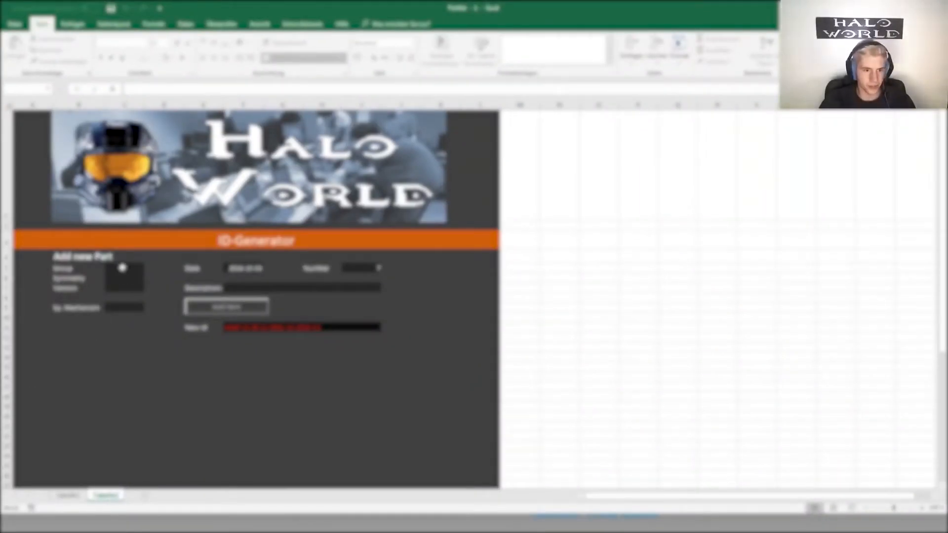
- Switch to the ID-Generator workbook in Excel and choose the new part's group, symmetry and version
{"action": "left_click", "coordinate": [126, 268]}
{"action": "left_click", "coordinate": [148, 268]}
{"action": "left_click", "coordinate": [132, 281]}
{"action": "left_click", "coordinate": [129, 278]}
{"action": "left_click", "coordinate": [148, 277]}
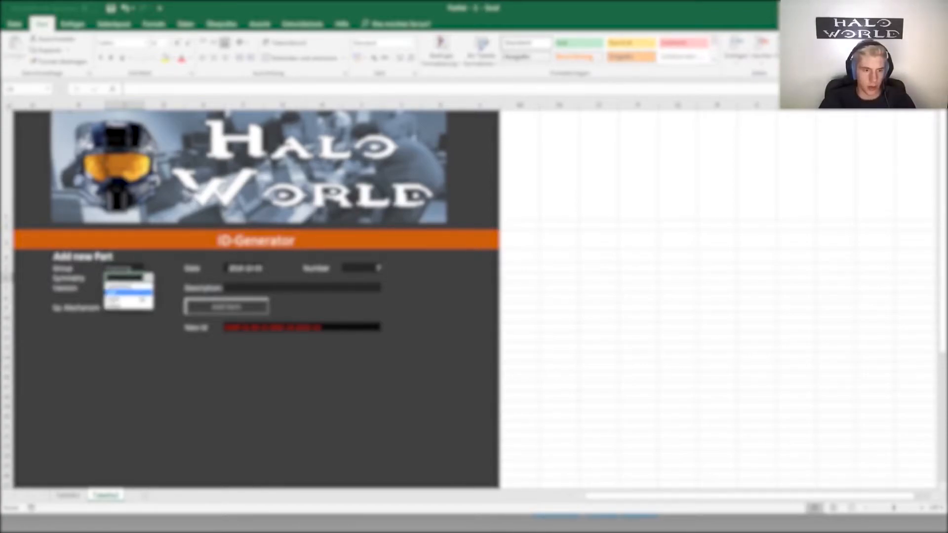
{"action": "left_click", "coordinate": [126, 292]}
{"action": "left_click", "coordinate": [129, 289]}
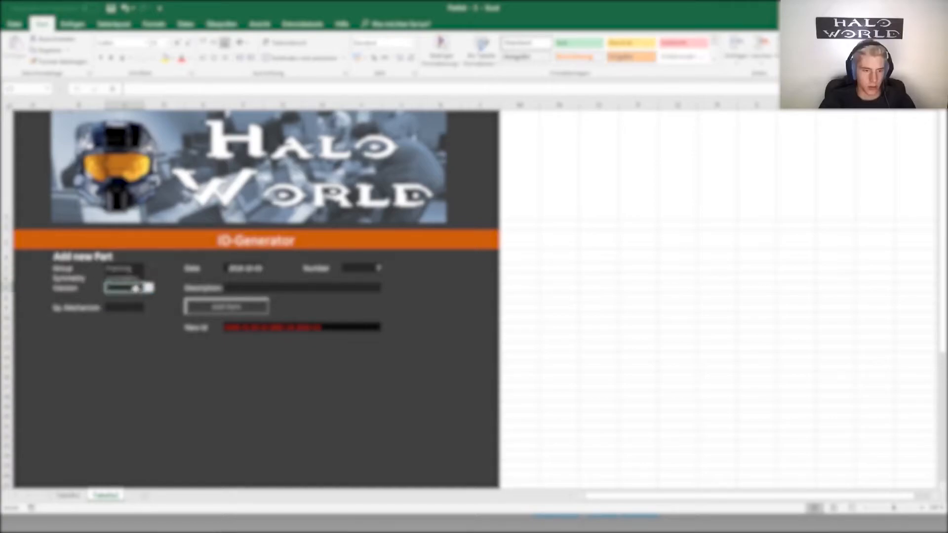
{"action": "left_click", "coordinate": [148, 287]}
{"action": "left_click", "coordinate": [129, 297]}
- Enter the bolt's description, add the part to generate its ID and open the other worksheet
{"action": "left_click", "coordinate": [240, 287]}
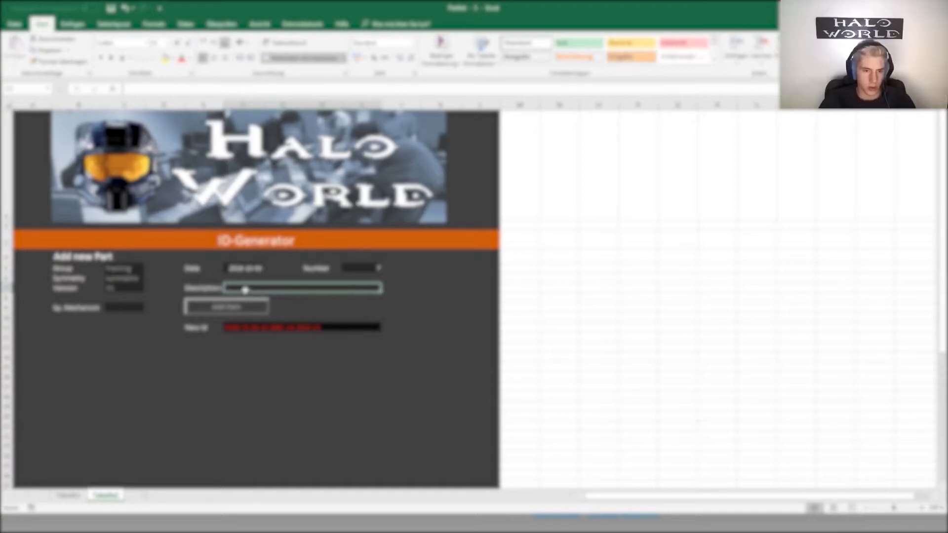
{"action": "double_click", "coordinate": [242, 289]}
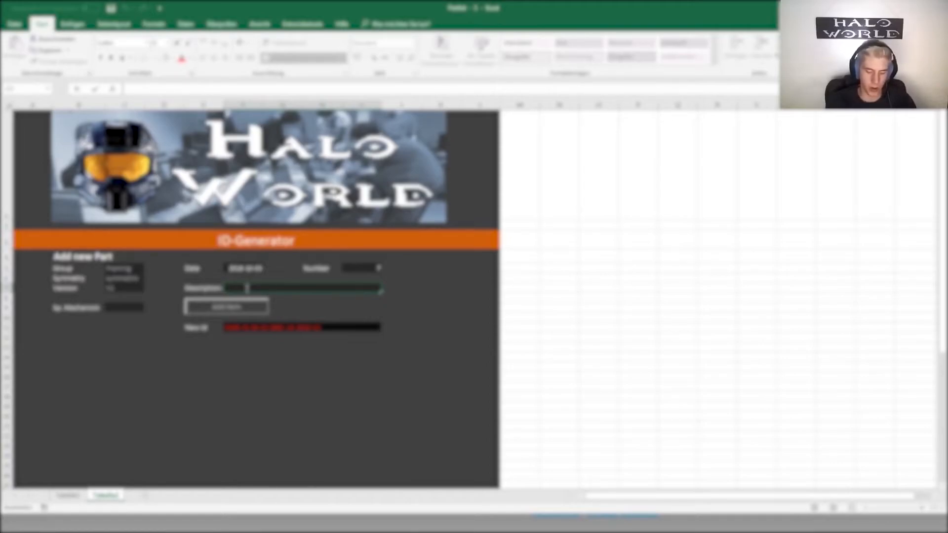
{"action": "type", "text": "Ba"}
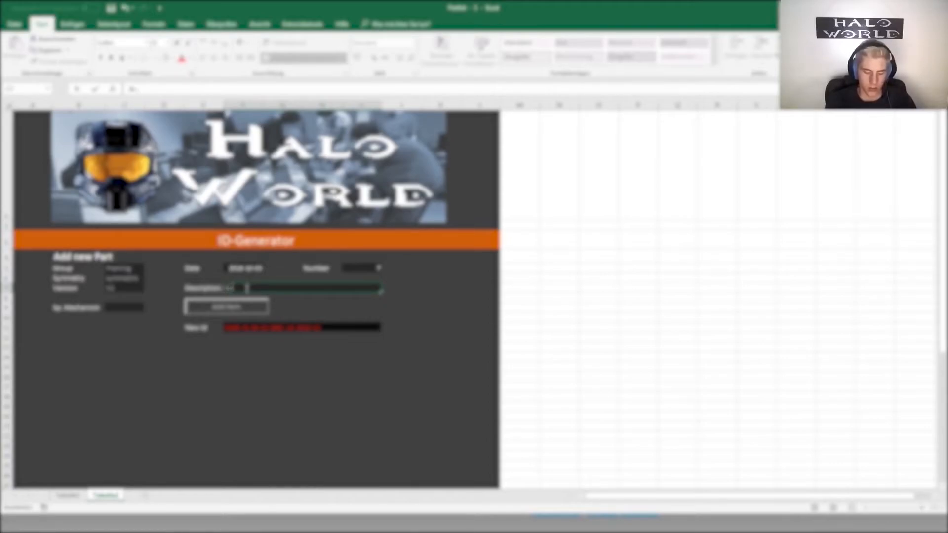
{"action": "type", "text": "lt"}
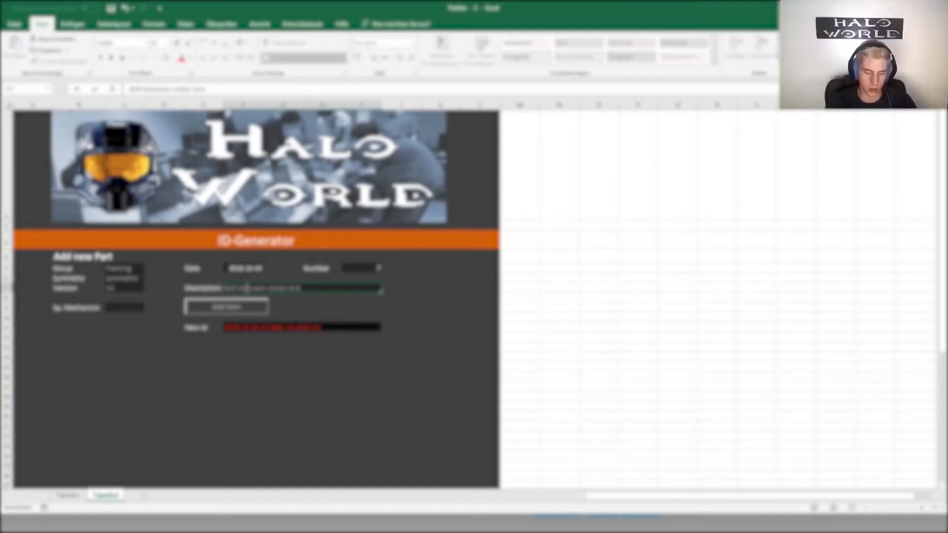
{"action": "type", "text": "ie"}
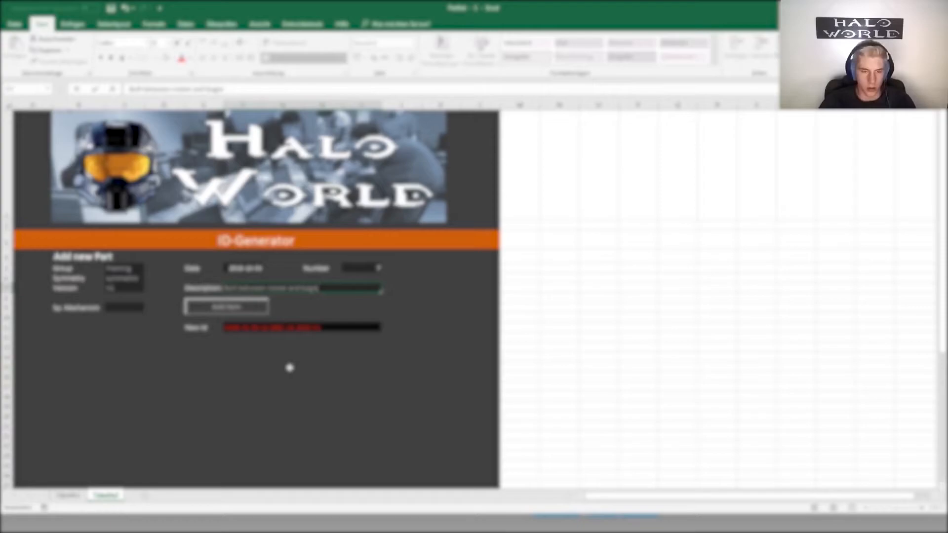
{"action": "left_click", "coordinate": [247, 308]}
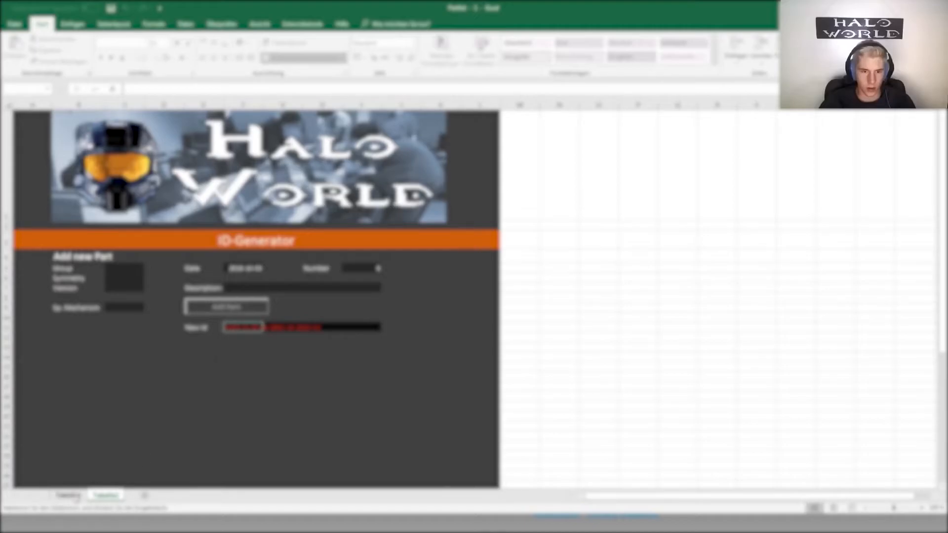
{"action": "left_click", "coordinate": [74, 497]}
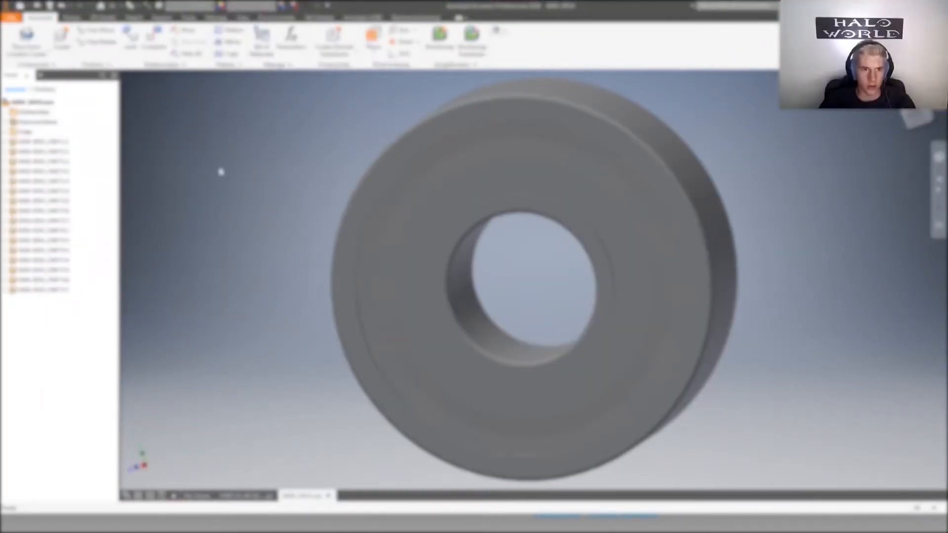
- Create a new part and save it in the project folder under the copied part ID
{"action": "left_click", "coordinate": [22, 5]}
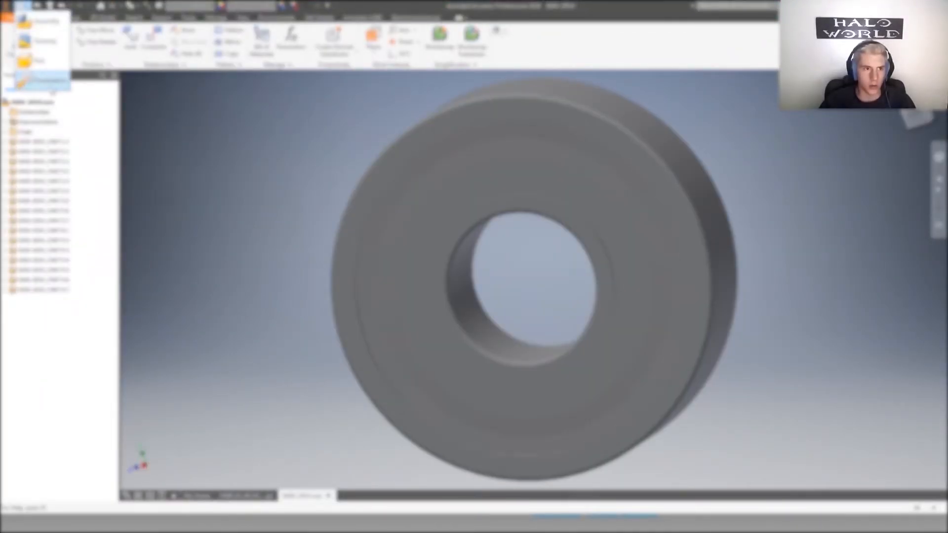
{"action": "left_click", "coordinate": [37, 60]}
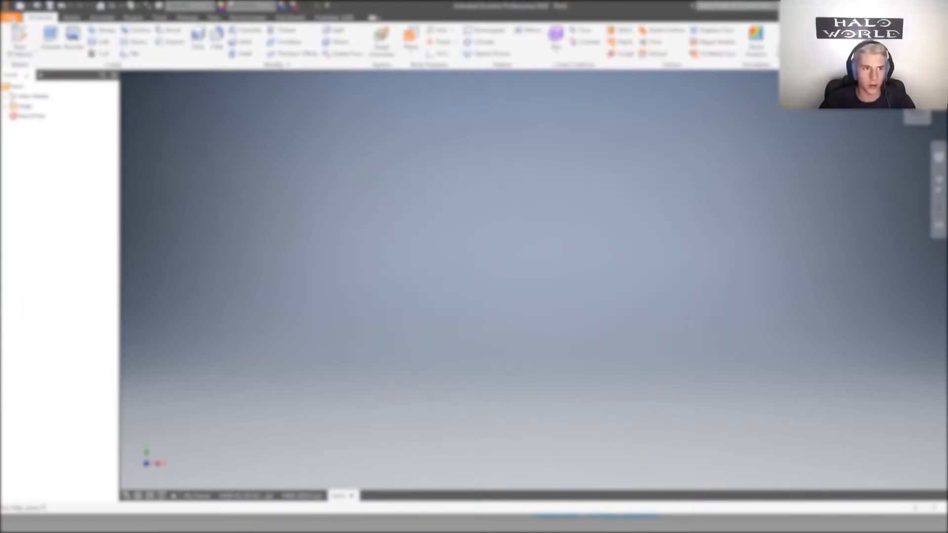
{"action": "left_click", "coordinate": [13, 18]}
{"action": "left_click", "coordinate": [33, 97]}
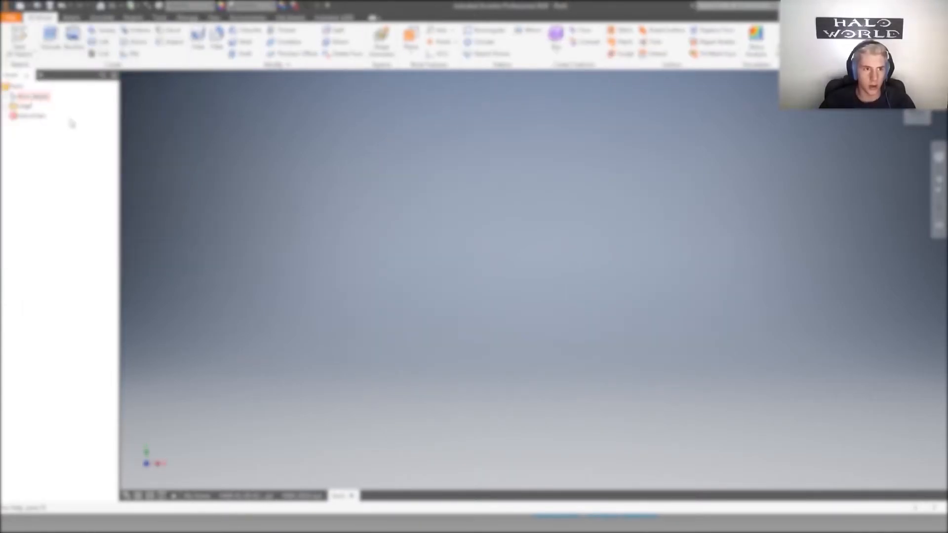
{"action": "key", "text": "ctrl+v"}
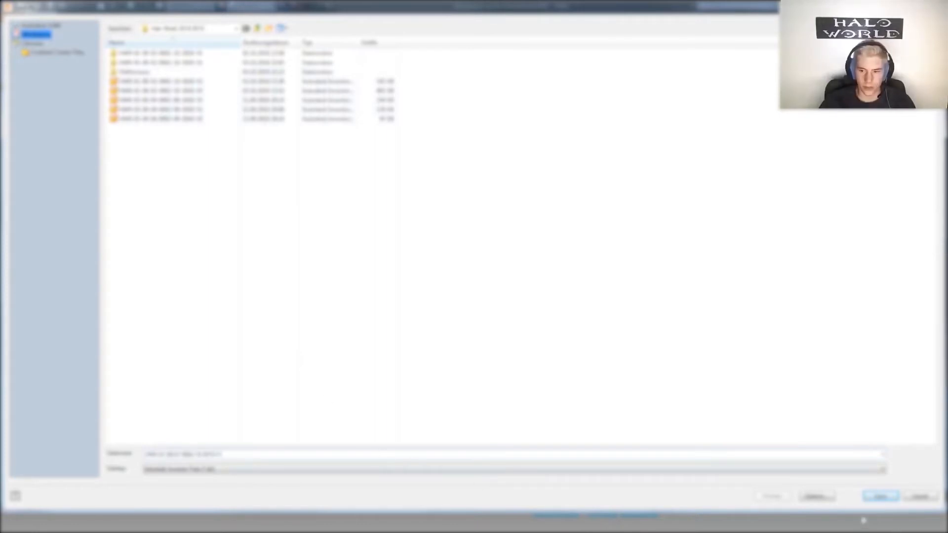
{"action": "left_click", "coordinate": [879, 497]}
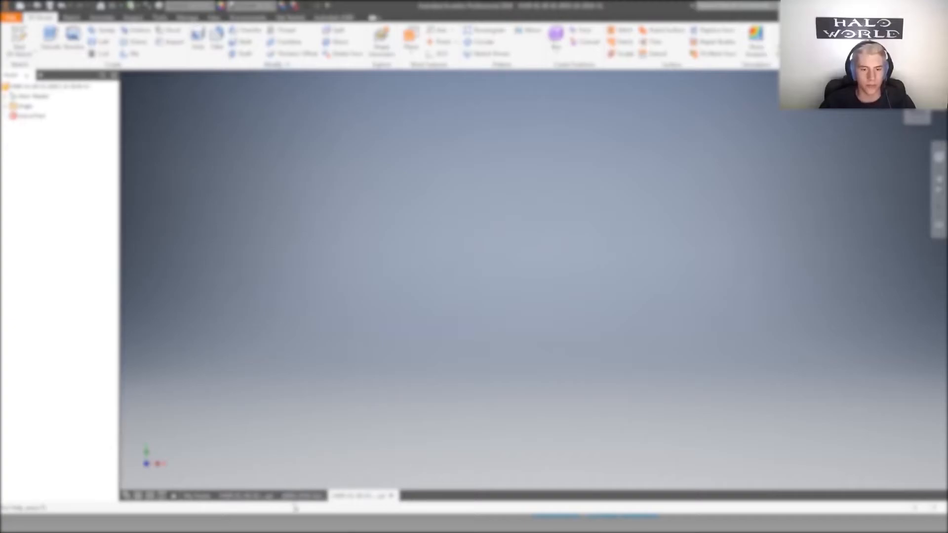
- Sketch a circle with a diameter of 40 mm centred on the origin
{"action": "mouse_move", "coordinate": [299, 492]}
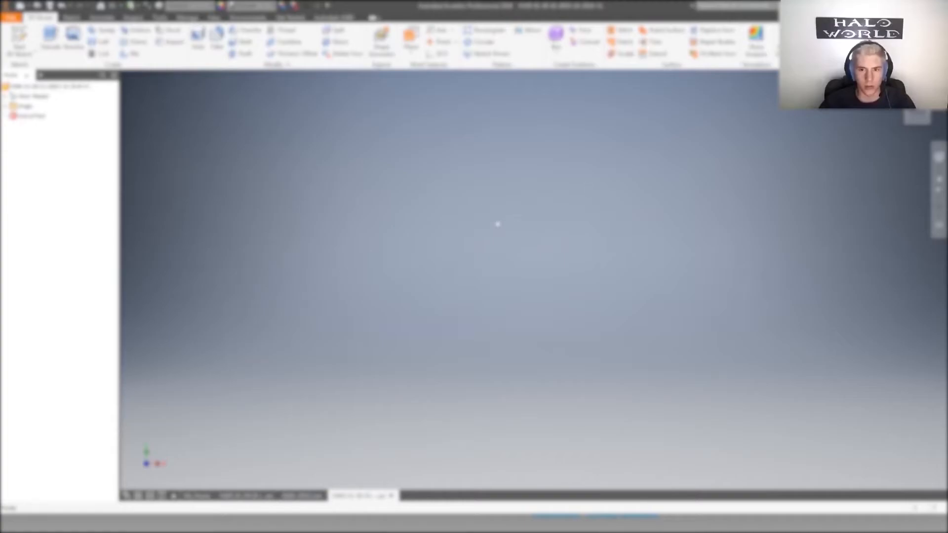
{"action": "middle_click_drag", "start_coordinate": [503, 232], "coordinate": [454, 201], "text": "shift"}
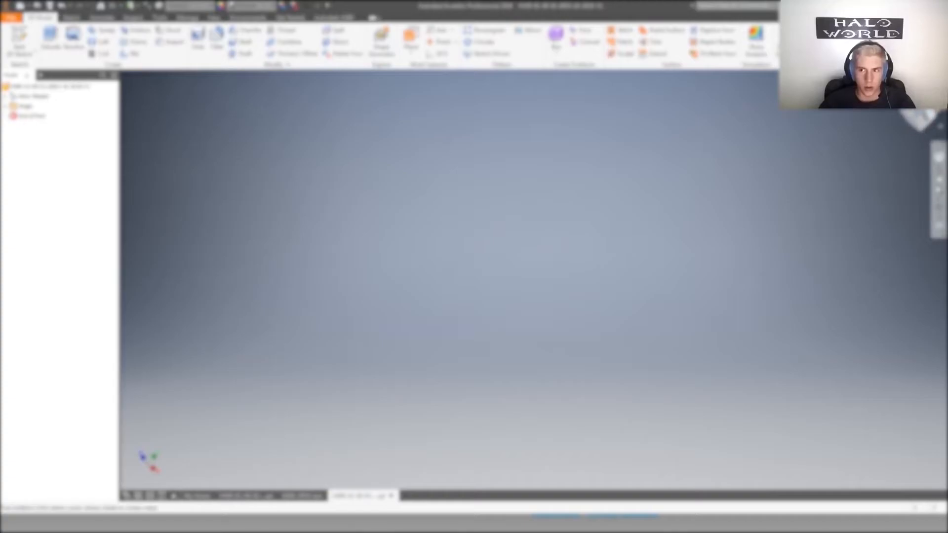
{"action": "left_click", "coordinate": [920, 117]}
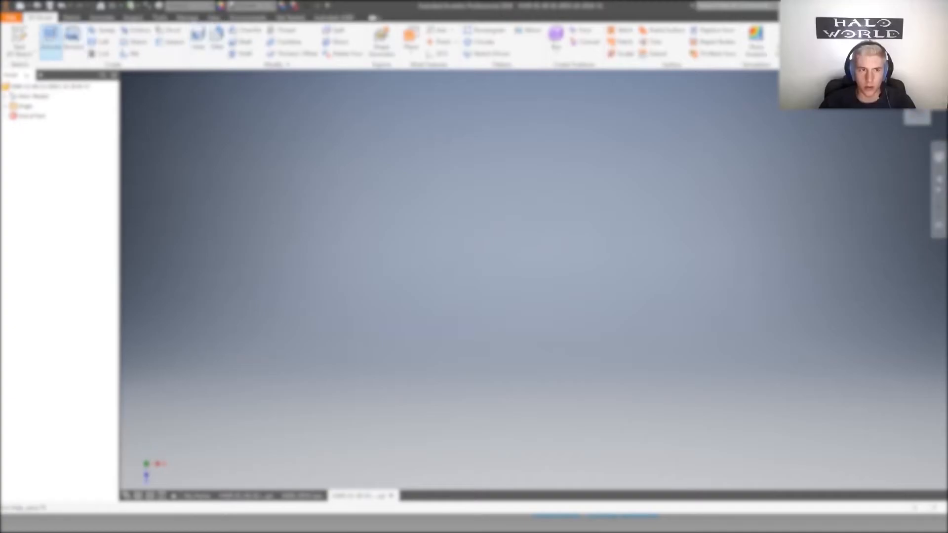
{"action": "key", "text": "c"}
{"action": "left_click", "coordinate": [525, 283]}
{"action": "left_click", "coordinate": [534, 280]}
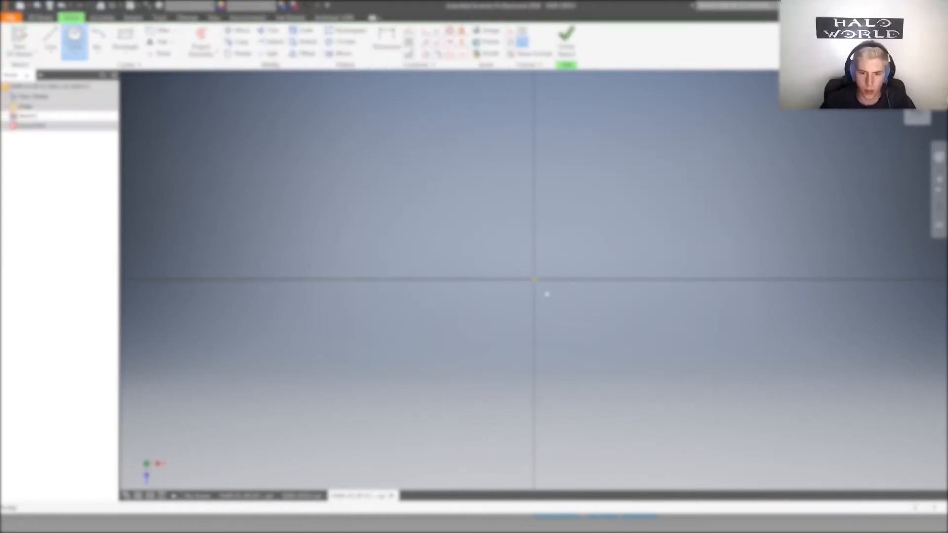
{"action": "middle_click_drag", "start_coordinate": [545, 292], "coordinate": [607, 356], "text": "shift"}
{"action": "type", "text": "40"}
{"action": "key", "text": "Return"}
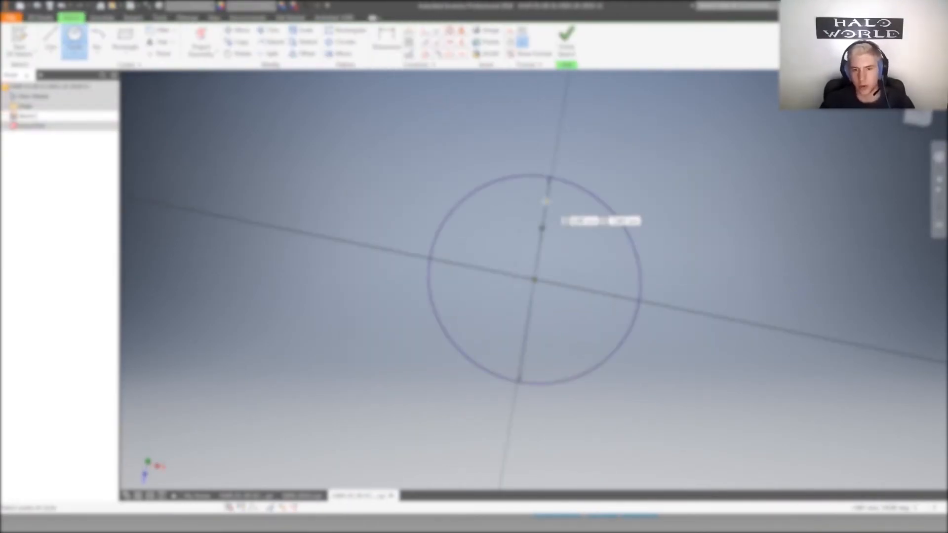
- Finish the circle sketch and start extruding it
{"action": "mouse_move", "coordinate": [635, 290]}
{"action": "middle_mouse_down", "text": "shift"}
{"action": "mouse_move", "coordinate": [667, 281]}
{"action": "mouse_move", "coordinate": [627, 288]}
{"action": "middle_mouse_up", "text": "shift"}
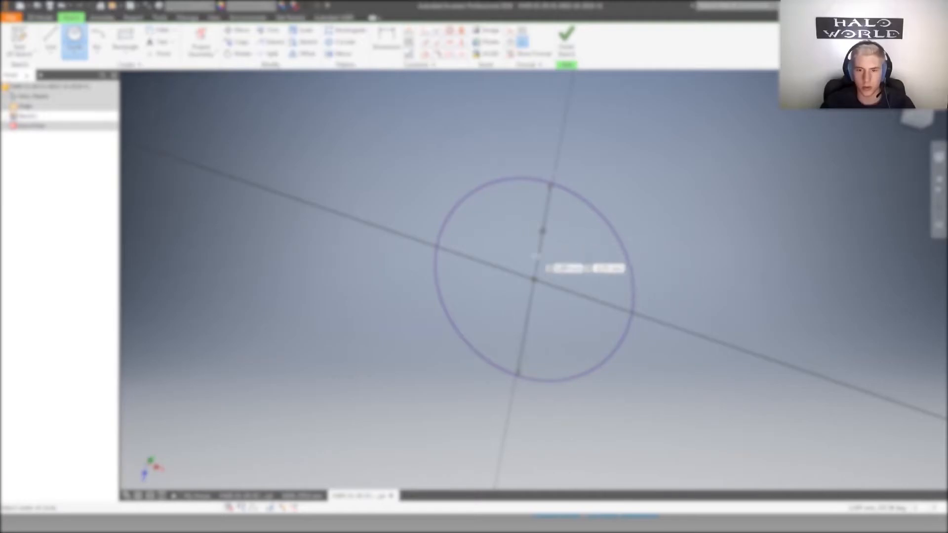
{"action": "mouse_move", "coordinate": [576, 292]}
{"action": "middle_mouse_down", "text": "shift"}
{"action": "mouse_move", "coordinate": [614, 290]}
{"action": "mouse_move", "coordinate": [599, 271]}
{"action": "middle_mouse_up", "text": "shift"}
{"action": "mouse_move", "coordinate": [578, 332]}
{"action": "middle_mouse_down", "text": "shift"}
{"action": "mouse_move", "coordinate": [550, 322]}
{"action": "mouse_move", "coordinate": [617, 321]}
{"action": "middle_mouse_up", "text": "shift"}
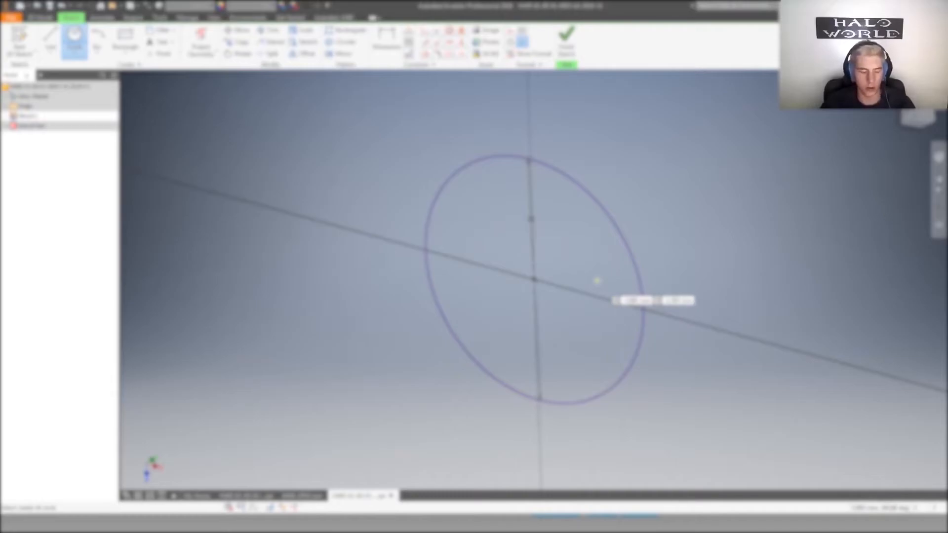
{"action": "mouse_move", "coordinate": [597, 280]}
{"action": "middle_mouse_down", "text": "shift"}
{"action": "mouse_move", "coordinate": [584, 284]}
{"action": "mouse_move", "coordinate": [594, 258]}
{"action": "mouse_move", "coordinate": [586, 290]}
{"action": "mouse_move", "coordinate": [508, 298]}
{"action": "mouse_move", "coordinate": [573, 303]}
{"action": "middle_mouse_up", "text": "shift"}
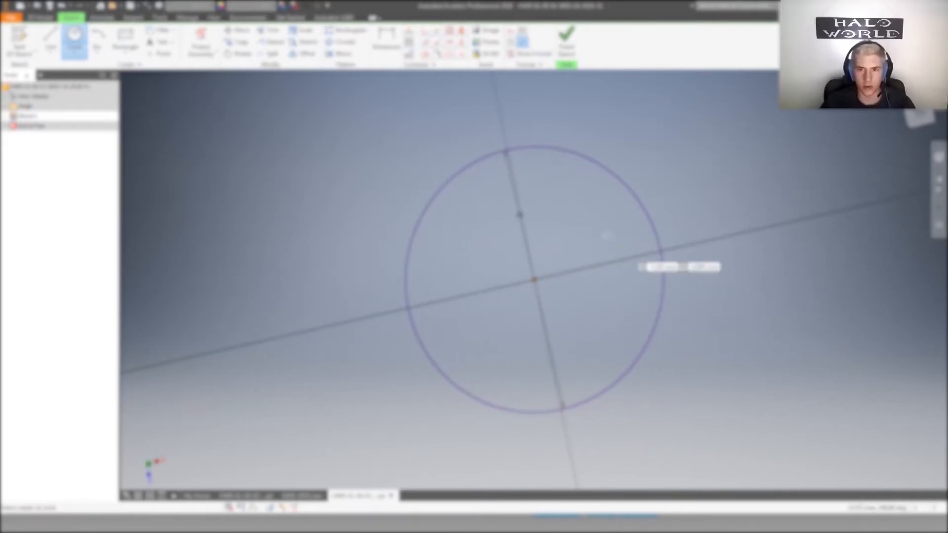
{"action": "key", "text": "Escape"}
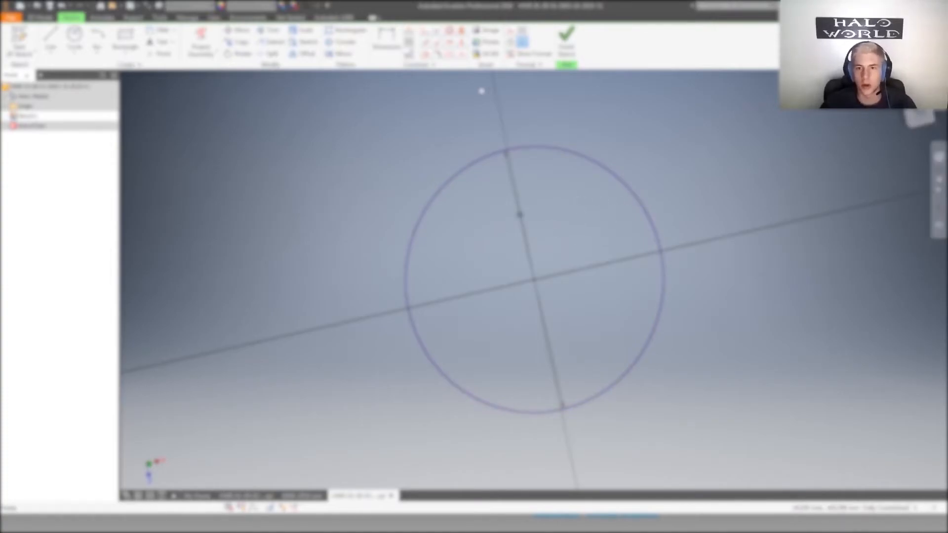
{"action": "left_click", "coordinate": [567, 41]}
{"action": "key", "text": "e"}
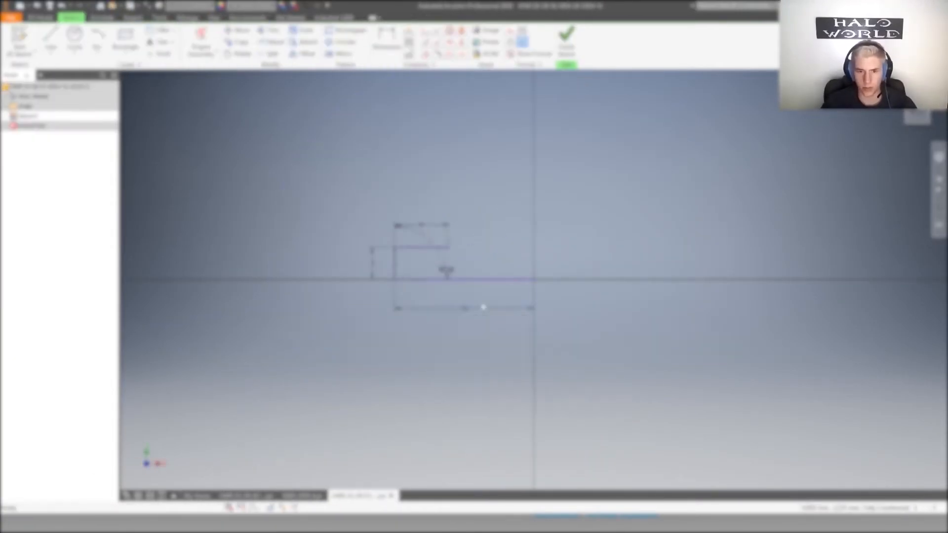
- Complete the bolt's half-section with lines, including the wide flange, the long shank and the stepped centre bore
{"action": "key", "text": "l"}
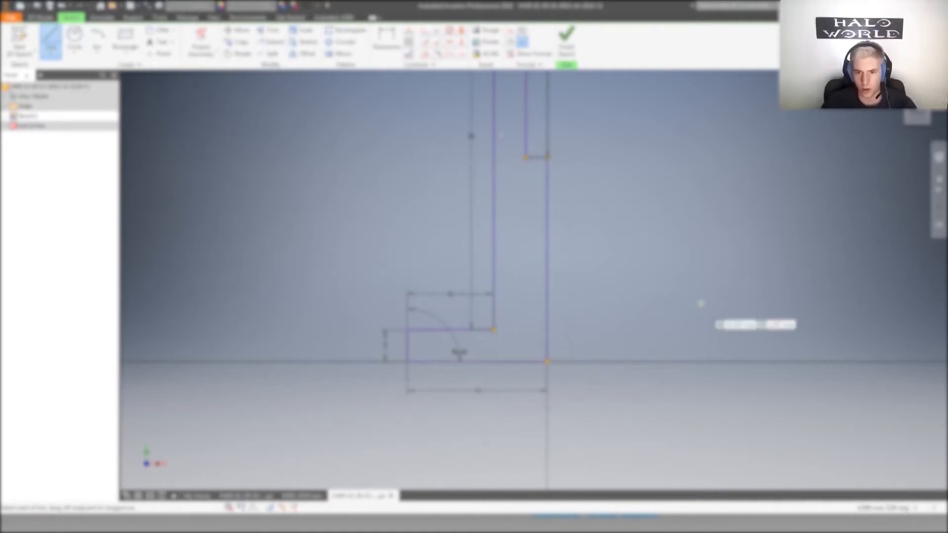
{"action": "mouse_move", "coordinate": [653, 185]}
{"action": "middle_mouse_down"}
{"action": "mouse_move", "coordinate": [652, 321]}
{"action": "mouse_move", "coordinate": [671, 473]}
{"action": "middle_mouse_up"}
{"action": "scroll", "coordinate": [672, 473], "scroll_direction": "down", "scroll_amount": 3}
{"action": "scroll", "coordinate": [507, 200], "scroll_direction": "up", "scroll_amount": 3}
{"action": "middle_click_drag", "start_coordinate": [508, 201], "coordinate": [533, 308]}
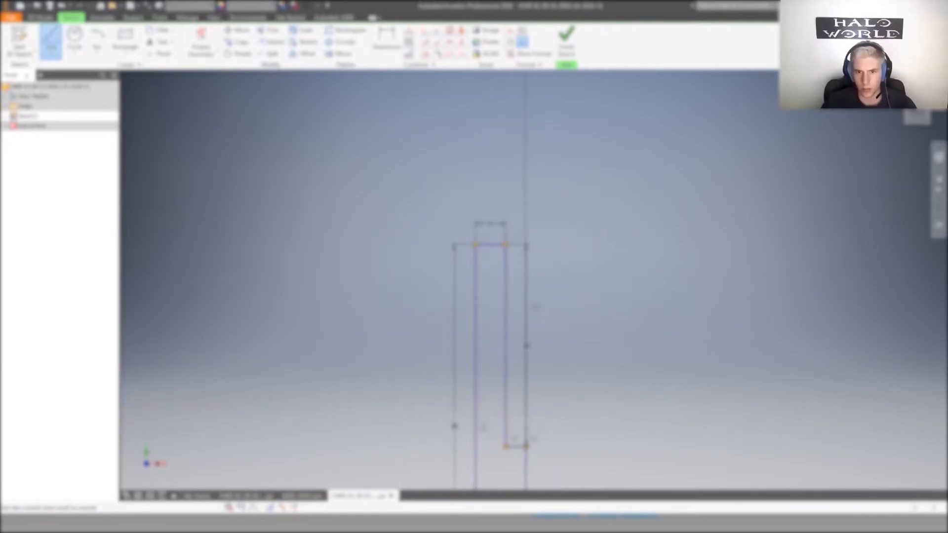
{"action": "key", "text": "Escape"}
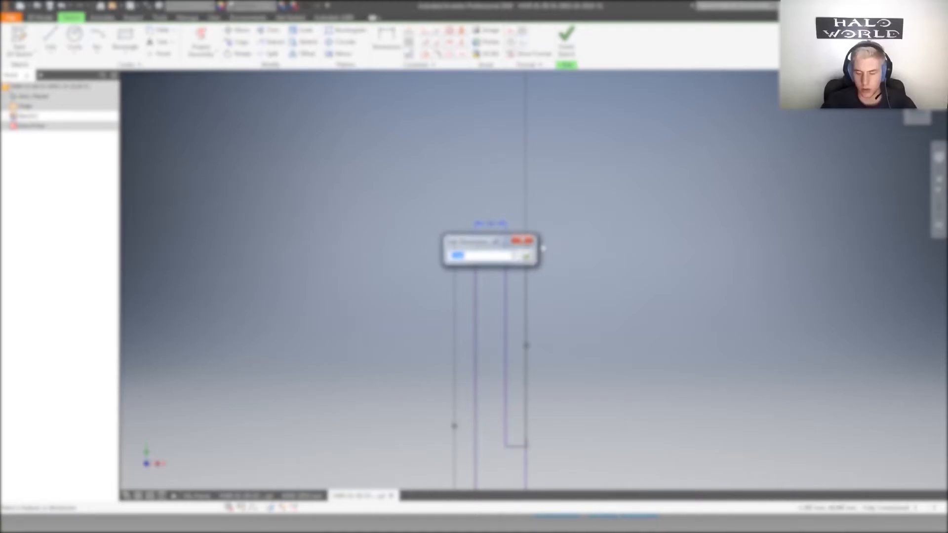
- Change the wall width dimension at the upper end of the bolt profile and finish the sketch
{"action": "key", "text": "Return"}
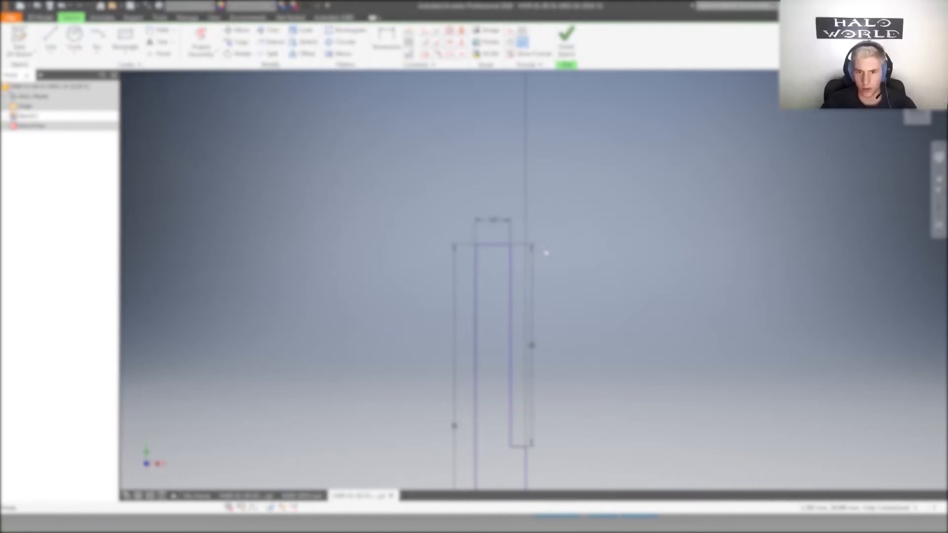
{"action": "scroll", "coordinate": [600, 363], "scroll_direction": "down", "scroll_amount": 3}
{"action": "middle_click_drag", "start_coordinate": [602, 378], "coordinate": [595, 262]}
{"action": "left_click", "coordinate": [566, 42]}
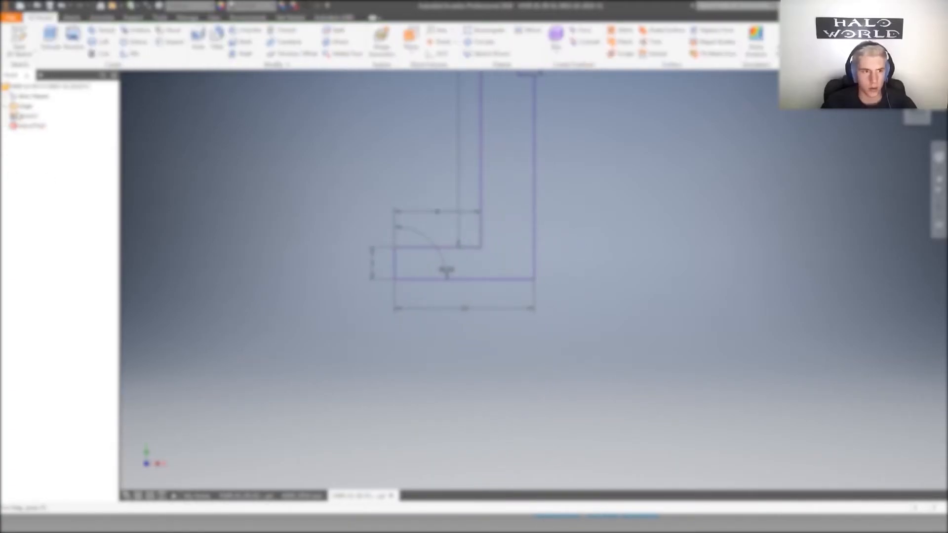
- Hide the dimensions of the bolt profile sketch
{"action": "right_click", "coordinate": [18, 115]}
{"action": "left_click", "coordinate": [7, 222]}
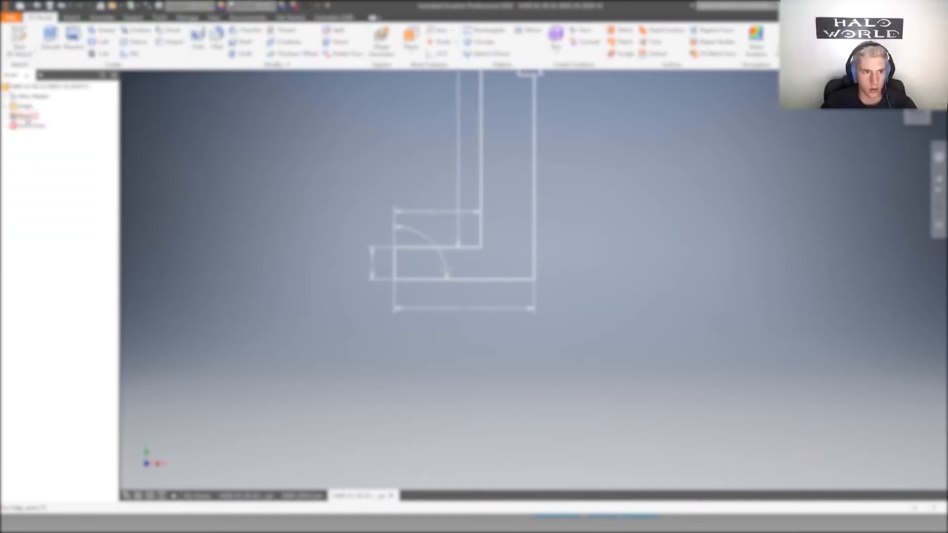
{"action": "right_click", "coordinate": [26, 117]}
{"action": "left_click", "coordinate": [73, 258]}
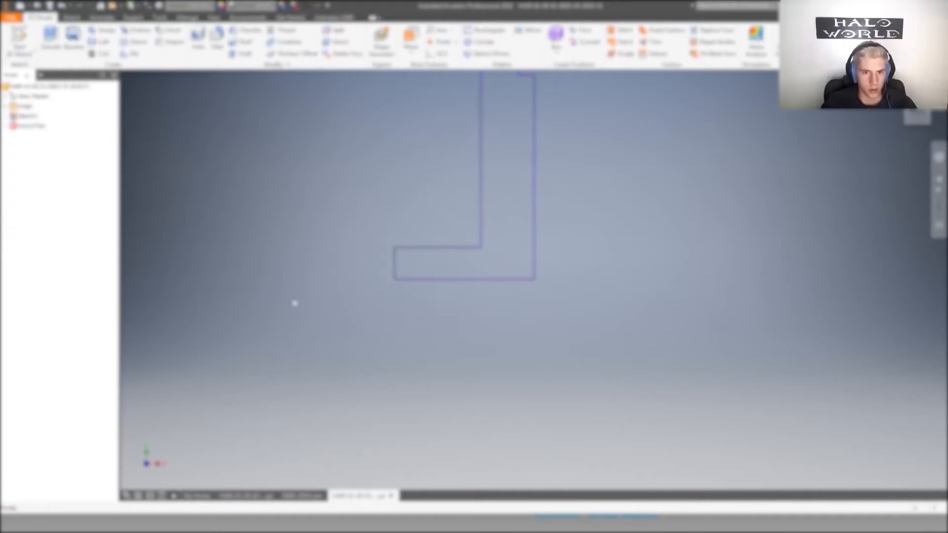
- Revolve the bolt profile a full turn about the vertical edge on its centreline
{"action": "scroll", "coordinate": [628, 341], "scroll_direction": "down", "scroll_amount": 4}
{"action": "middle_click_drag", "start_coordinate": [627, 332], "coordinate": [567, 343]}
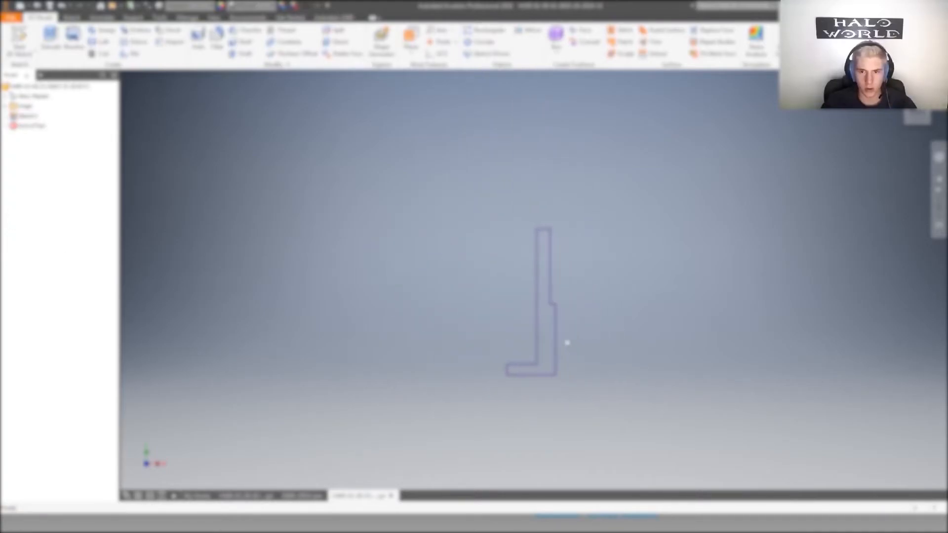
{"action": "scroll", "coordinate": [568, 344], "scroll_direction": "up", "scroll_amount": 3}
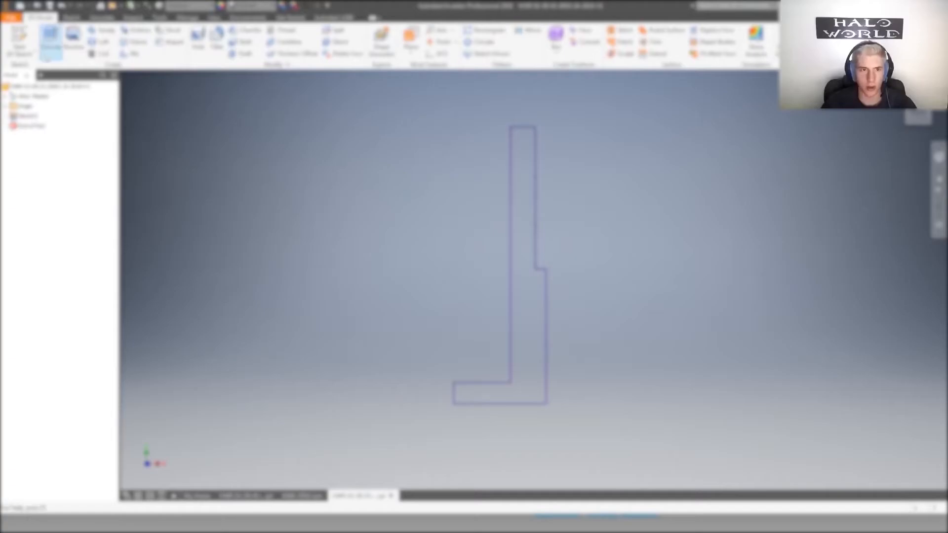
{"action": "left_click", "coordinate": [73, 42]}
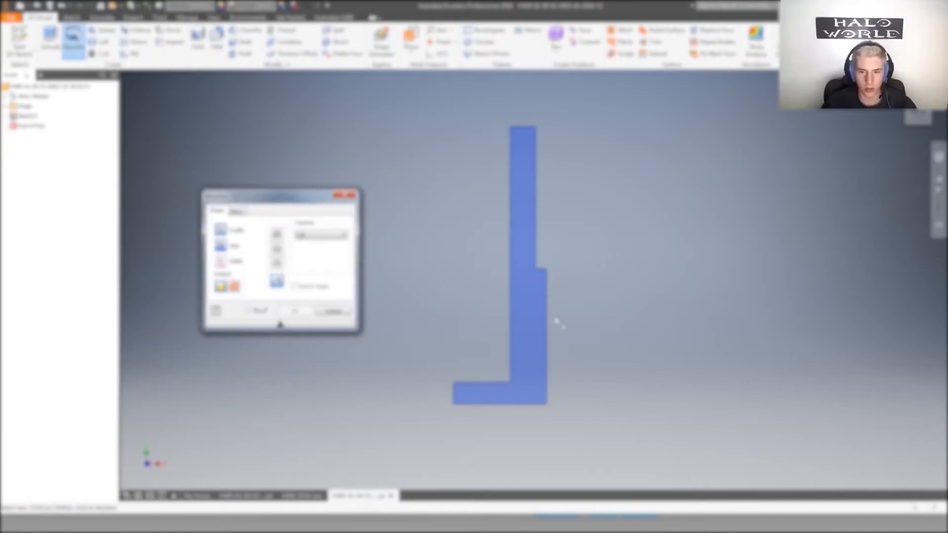
{"action": "left_click", "coordinate": [547, 314]}
{"action": "middle_click_drag", "start_coordinate": [573, 302], "coordinate": [567, 332], "text": "shift"}
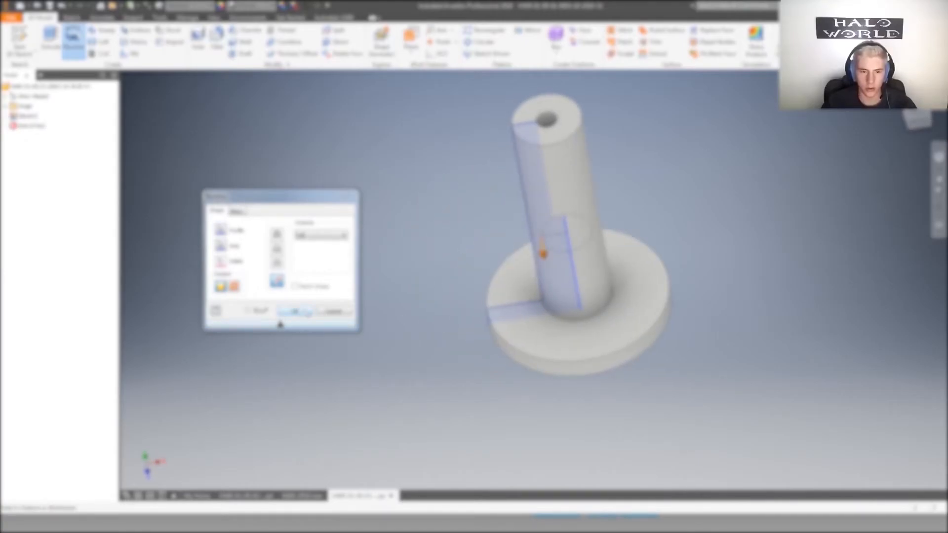
{"action": "left_click", "coordinate": [292, 311]}
{"action": "middle_click_drag", "start_coordinate": [464, 370], "coordinate": [392, 288], "text": "shift"}
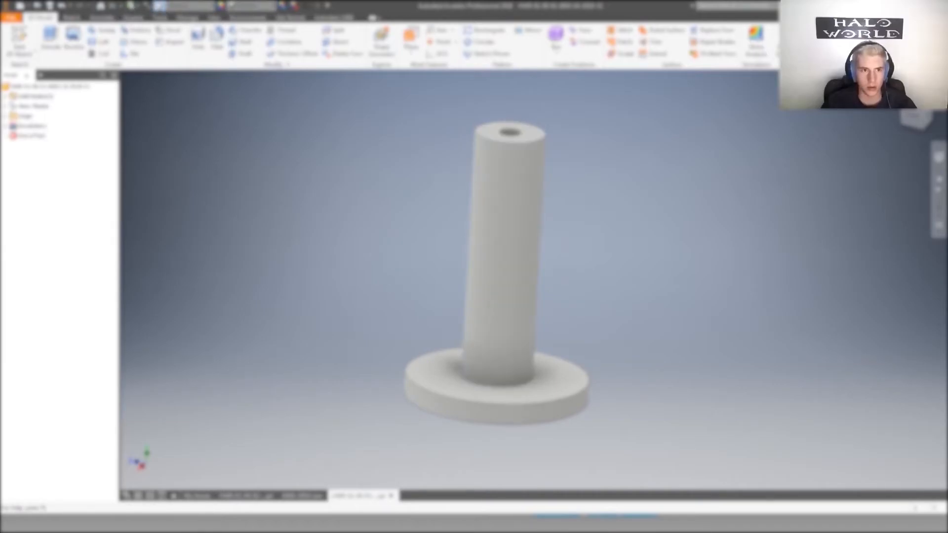
- Add ABS Plastic from the Inventor material library to the bolt part and close the material browser
{"action": "left_click", "coordinate": [159, 6]}
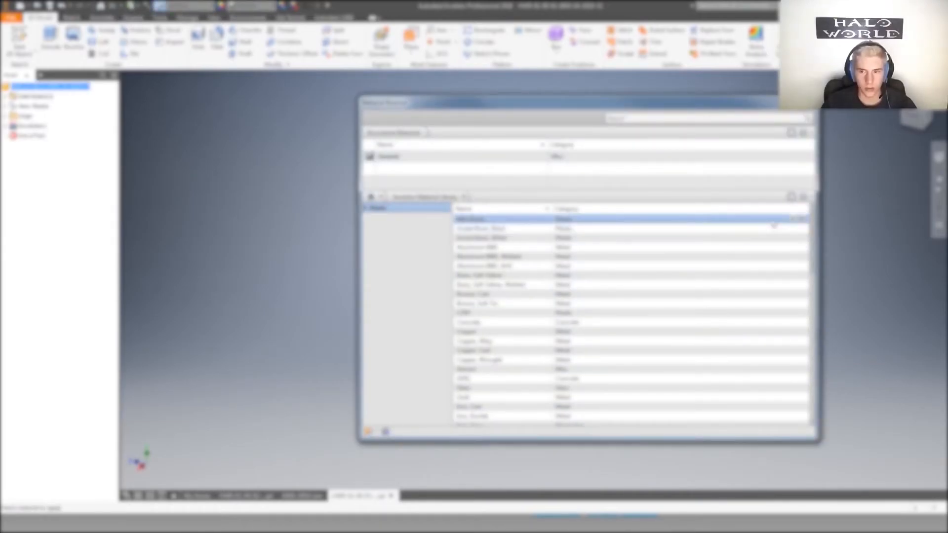
{"action": "left_click", "coordinate": [793, 220]}
{"action": "left_click", "coordinate": [810, 102]}
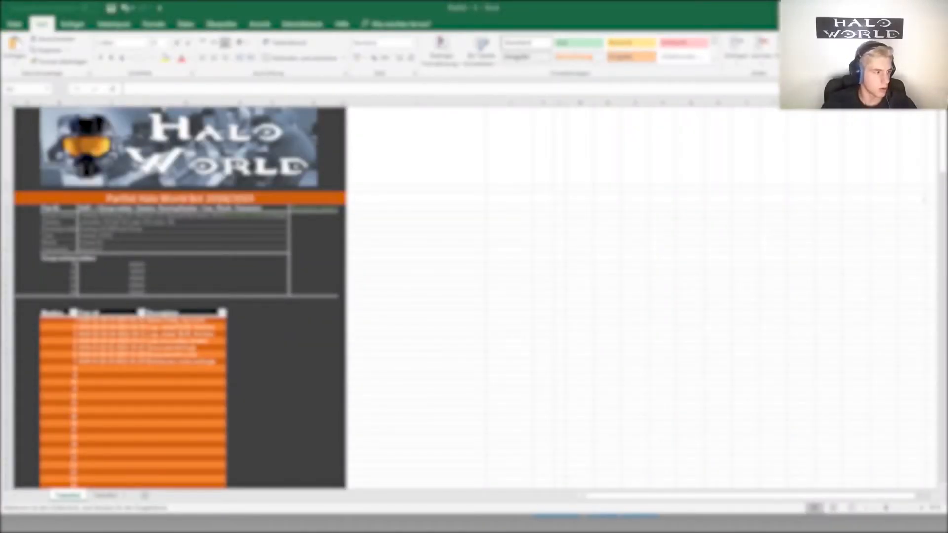
- Switch to the part list workbook in Excel and show its ID-Generator worksheet at full window size
{"action": "key", "text": "alt+Tab"}
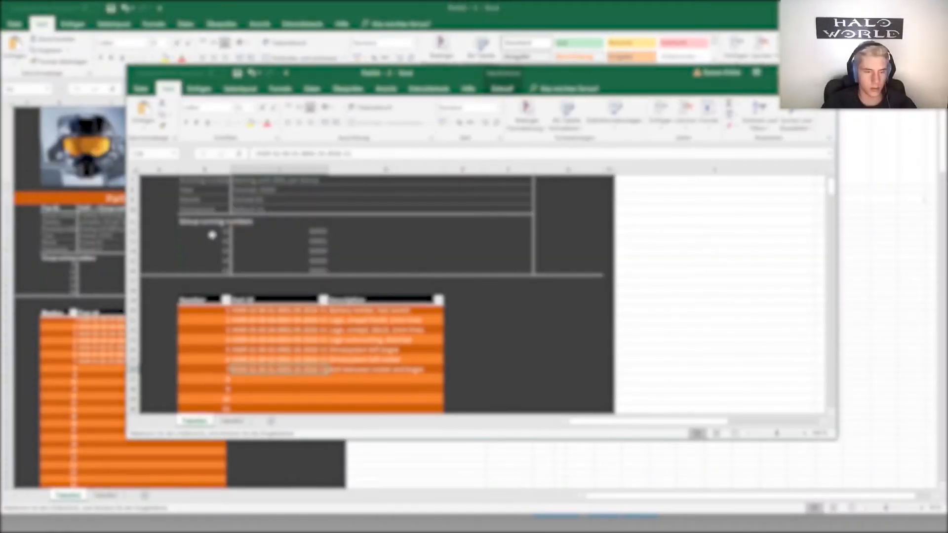
{"action": "left_click", "coordinate": [236, 422]}
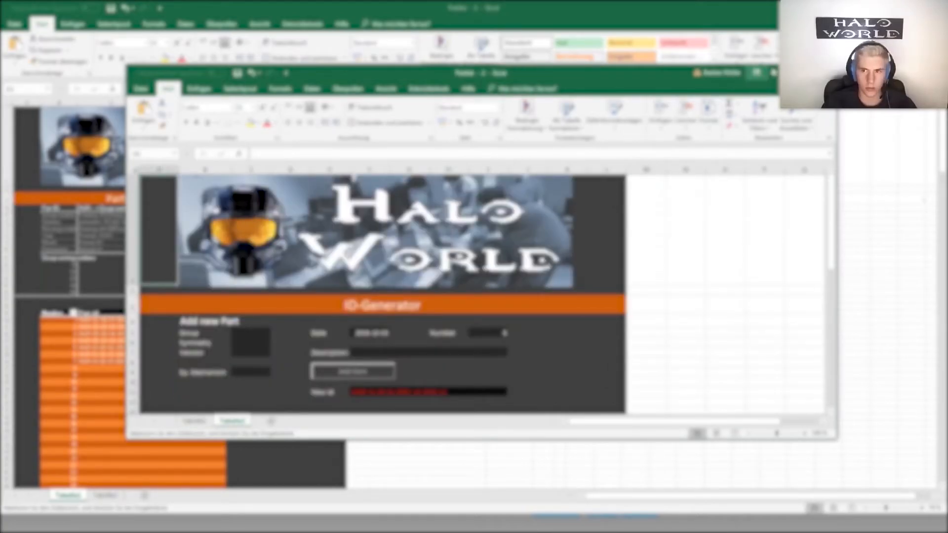
{"action": "left_click", "coordinate": [780, 72]}
{"action": "left_click", "coordinate": [105, 495]}
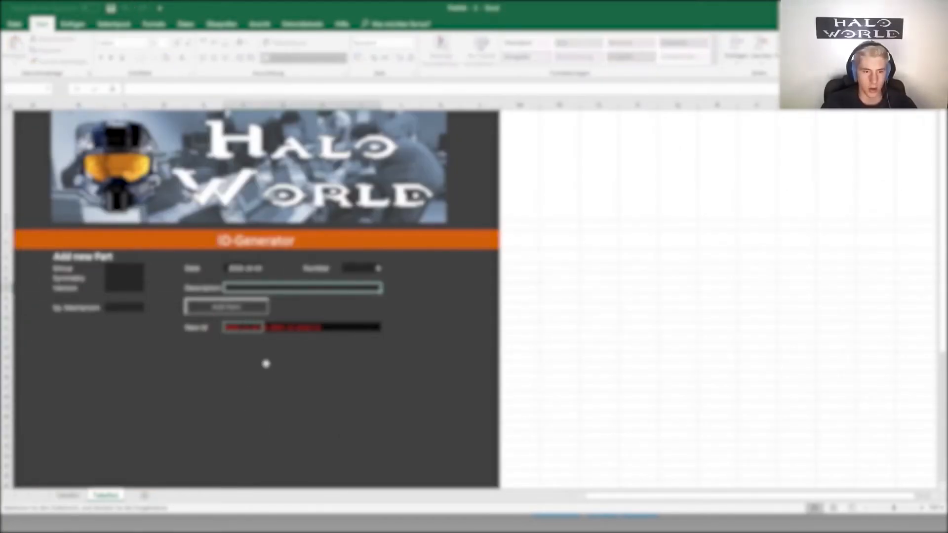
- Choose the new part's group, symmetry and version in the ID-Generator, enter its description and generate its ID
{"action": "left_click", "coordinate": [134, 267]}
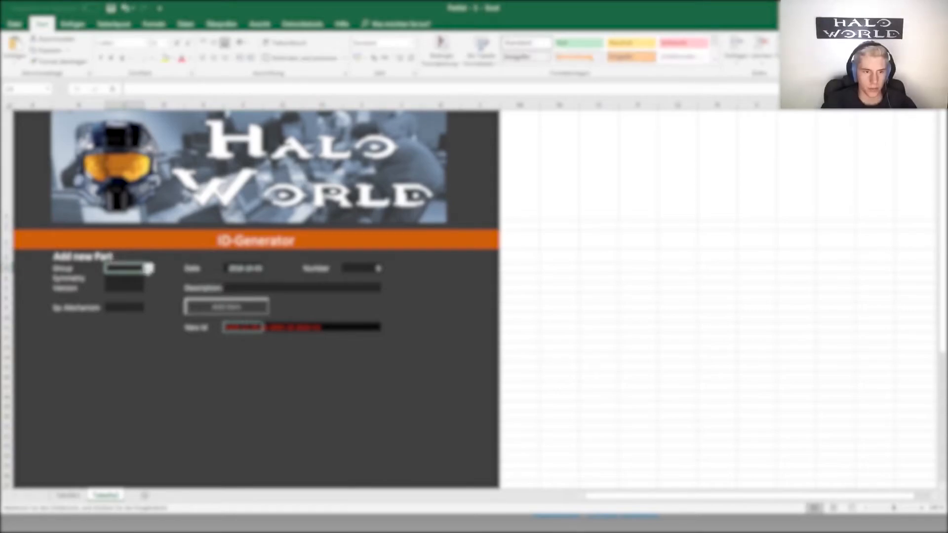
{"action": "left_click", "coordinate": [148, 267]}
{"action": "left_click", "coordinate": [133, 283]}
{"action": "left_click", "coordinate": [127, 278]}
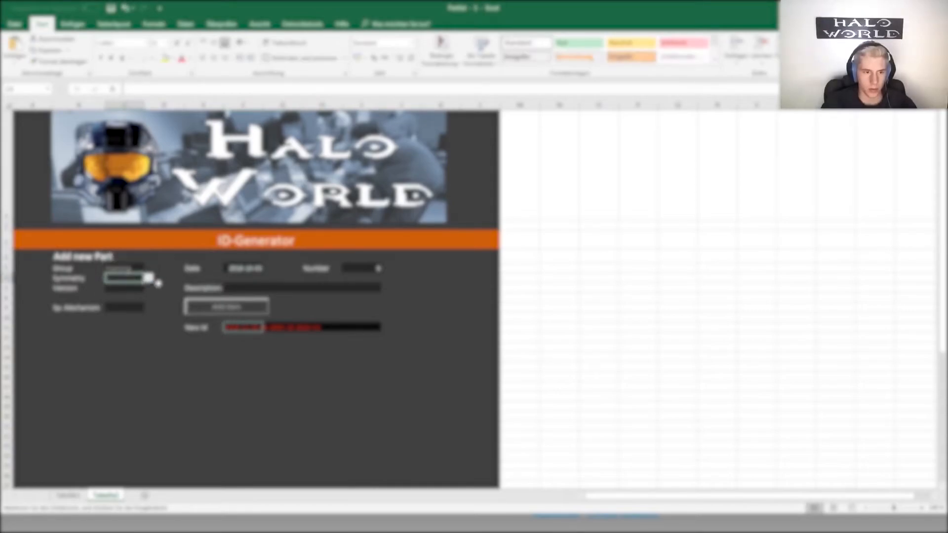
{"action": "left_click", "coordinate": [148, 278]}
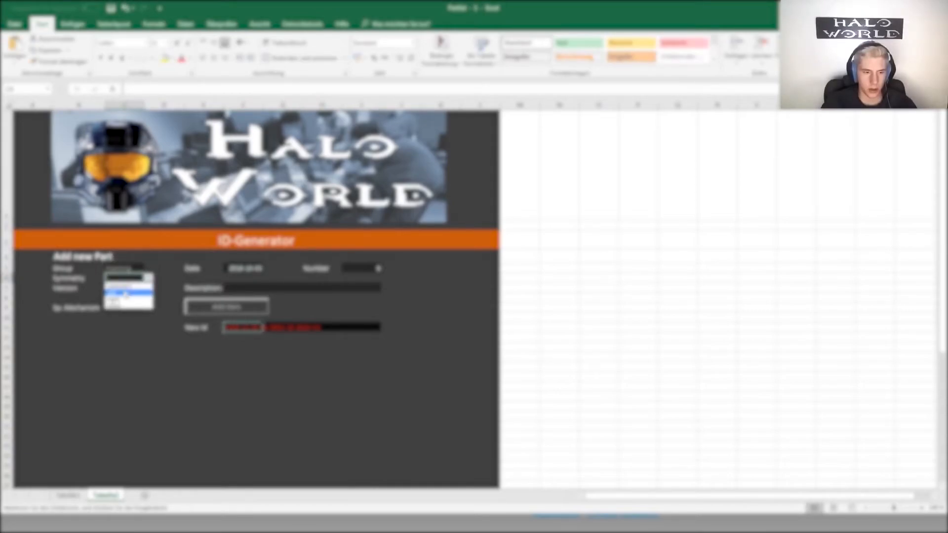
{"action": "left_click", "coordinate": [125, 293]}
{"action": "left_click", "coordinate": [142, 291]}
{"action": "left_click", "coordinate": [148, 288]}
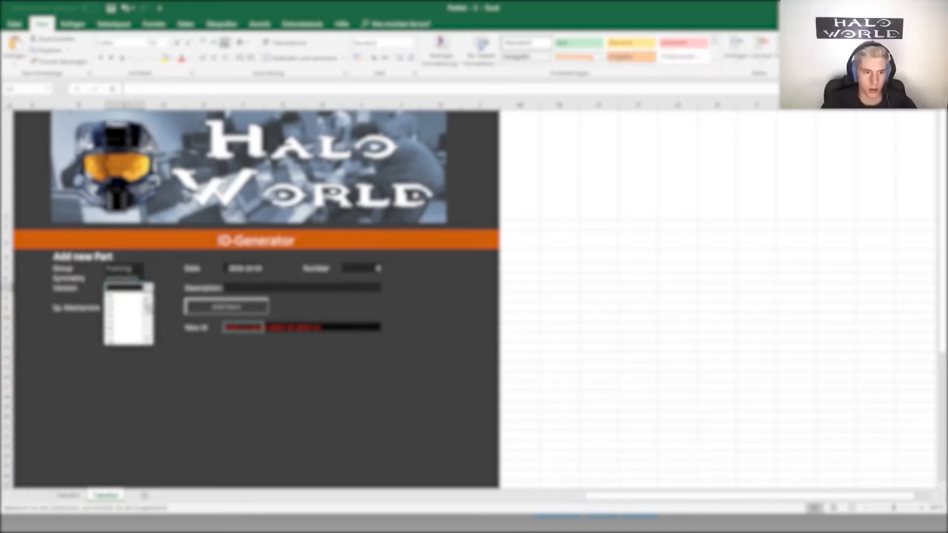
{"action": "left_click", "coordinate": [126, 296]}
{"action": "left_click", "coordinate": [270, 290]}
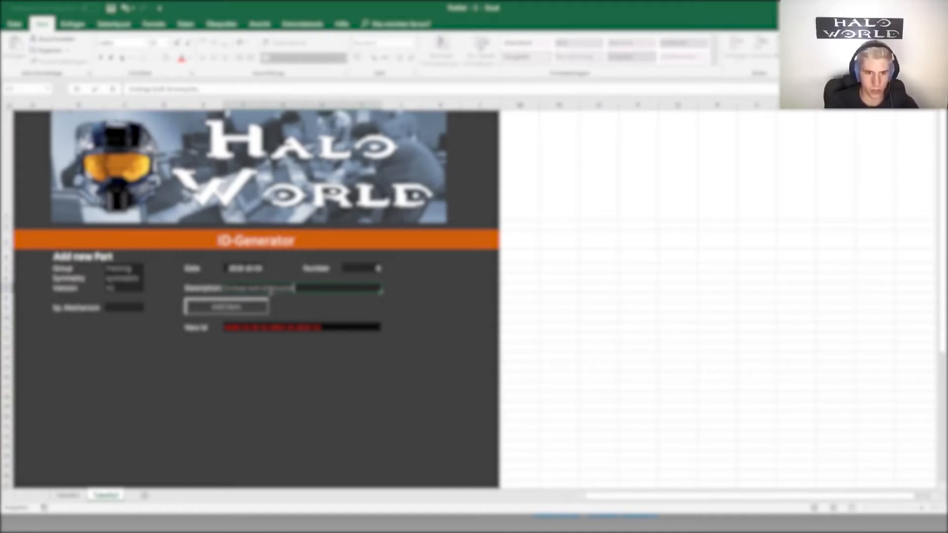
{"action": "left_click", "coordinate": [265, 316]}
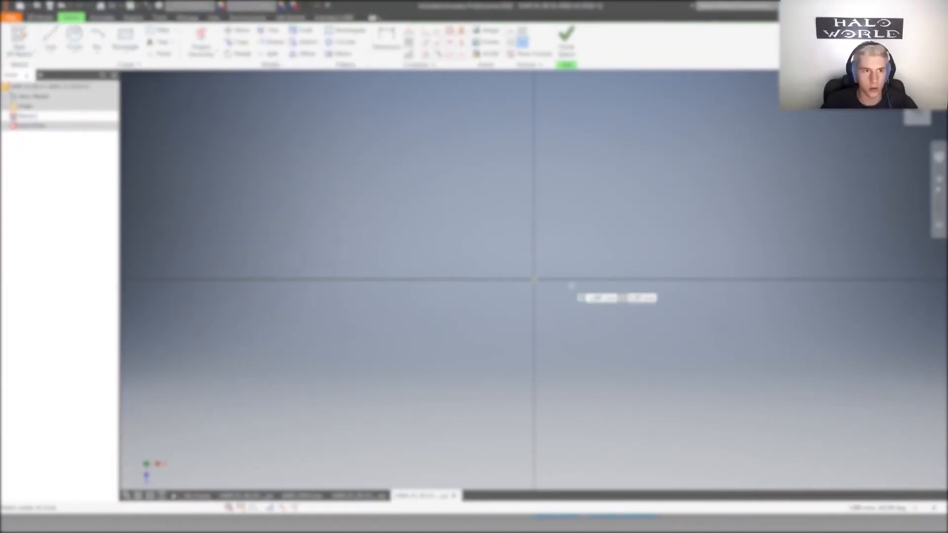
- Place a circle centred on the sketch origin for the new disc part
{"action": "left_click", "coordinate": [535, 279]}
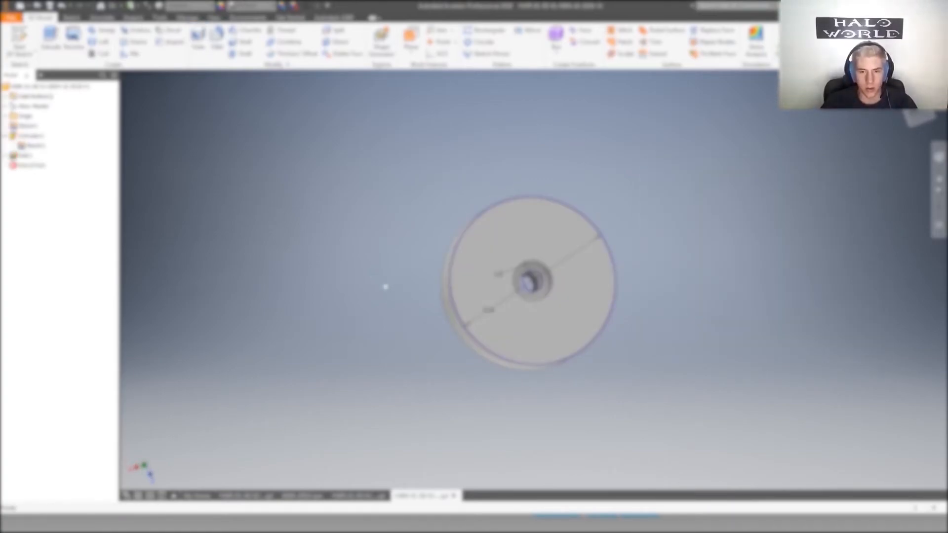
{"action": "middle_click_drag", "start_coordinate": [343, 304], "coordinate": [383, 307], "text": "shift"}
- Switch to the bolt part, inspect its head and open its revolve profile sketch
{"action": "left_click", "coordinate": [358, 496]}
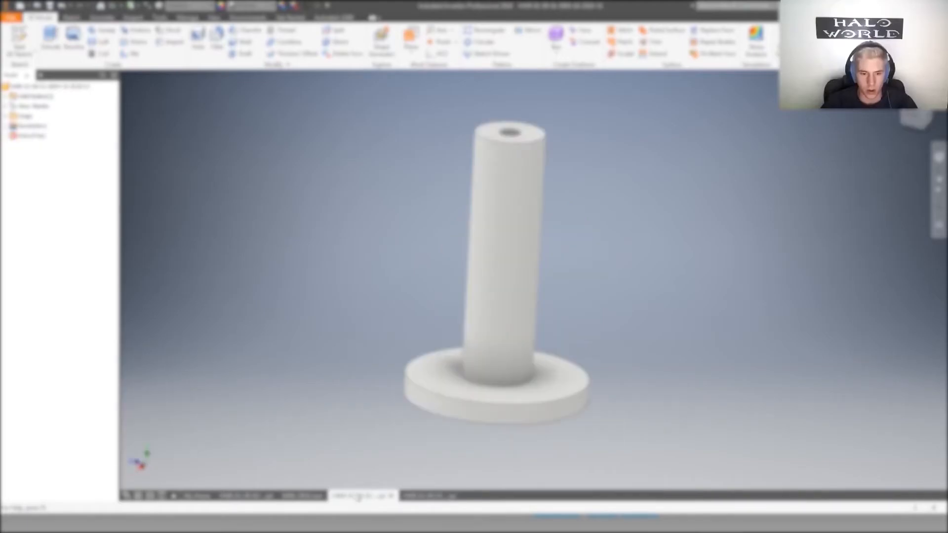
{"action": "middle_click_drag", "start_coordinate": [630, 284], "coordinate": [643, 212], "text": "shift"}
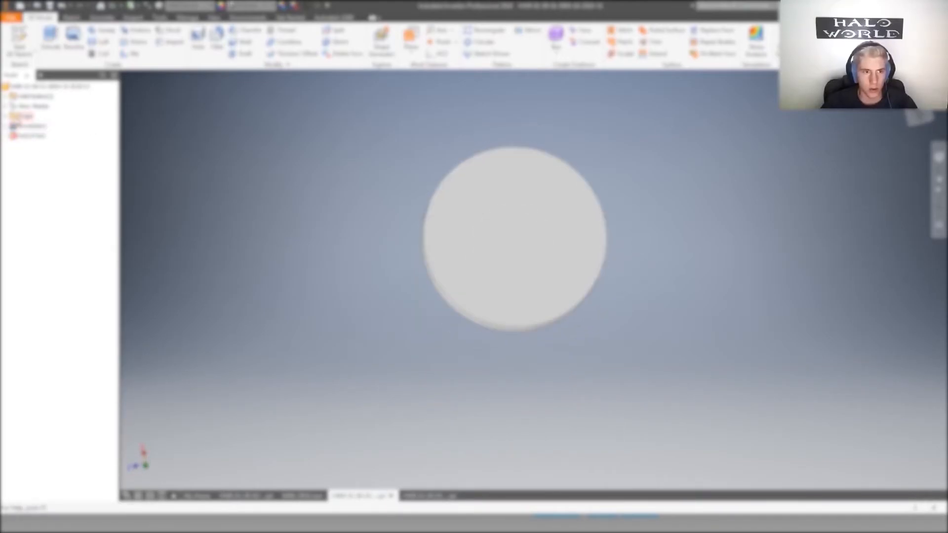
{"action": "left_click", "coordinate": [4, 127]}
{"action": "double_click", "coordinate": [38, 136]}
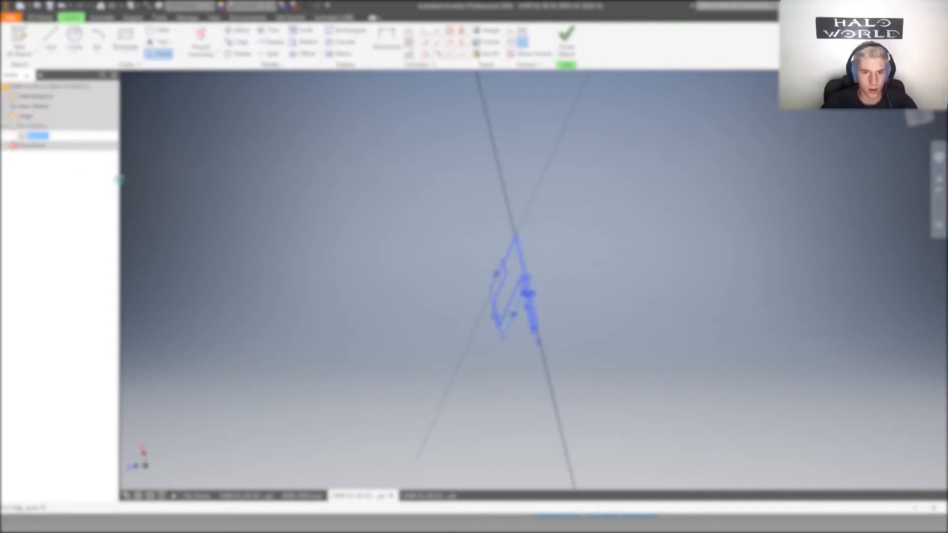
{"action": "mouse_move", "coordinate": [711, 355]}
{"action": "middle_mouse_down", "text": "shift"}
{"action": "mouse_move", "coordinate": [472, 428]}
{"action": "mouse_move", "coordinate": [624, 436]}
{"action": "mouse_move", "coordinate": [702, 465]}
{"action": "mouse_move", "coordinate": [700, 496]}
{"action": "middle_mouse_up", "text": "shift"}
{"action": "mouse_move", "coordinate": [525, 402]}
{"action": "middle_mouse_down", "text": "shift"}
{"action": "mouse_move", "coordinate": [559, 388]}
{"action": "mouse_move", "coordinate": [581, 356]}
{"action": "middle_mouse_up", "text": "shift"}
- Switch to the bearing assembly and examine its face and bore
{"action": "left_click", "coordinate": [302, 495]}
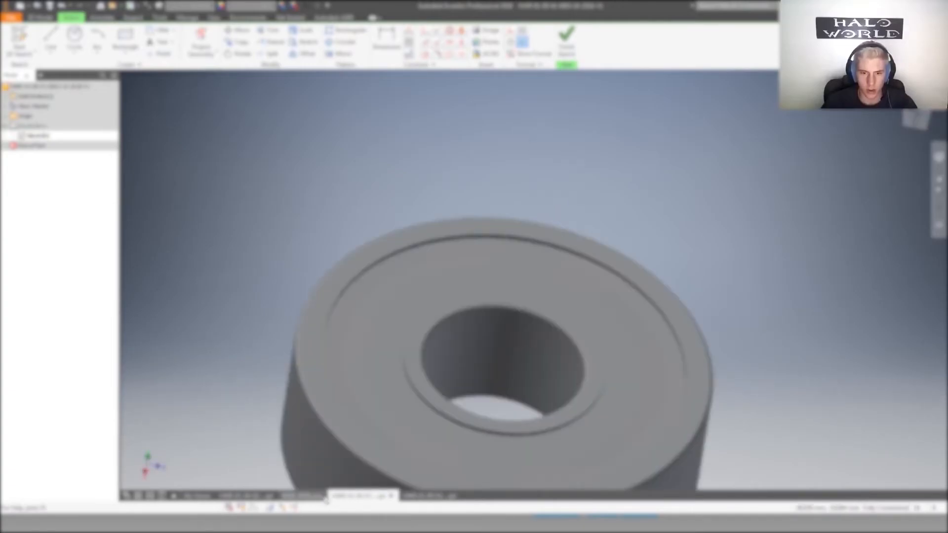
{"action": "middle_click_drag", "start_coordinate": [434, 321], "coordinate": [450, 309], "text": "shift"}
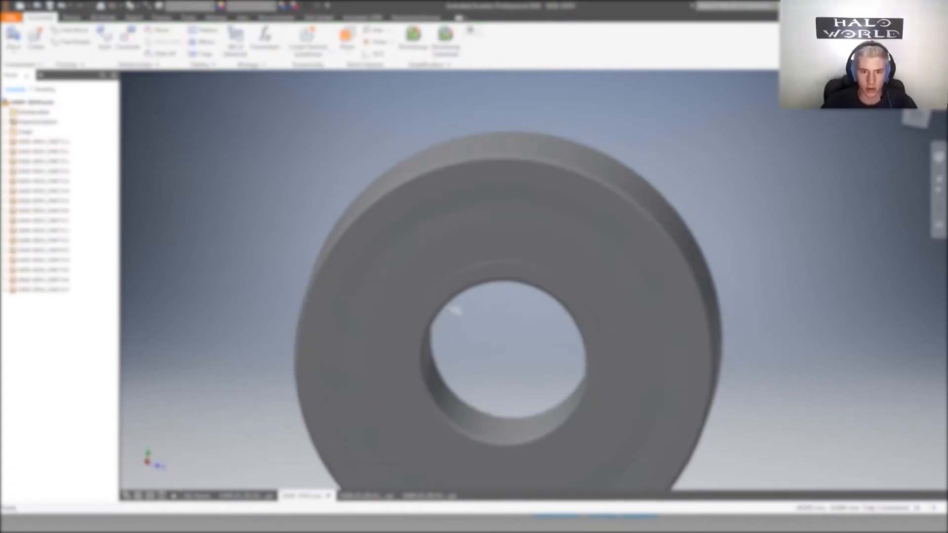
{"action": "scroll", "coordinate": [346, 285], "scroll_direction": "up", "scroll_amount": 3}
{"action": "scroll", "coordinate": [345, 285], "scroll_direction": "down", "scroll_amount": 2}
{"action": "scroll", "coordinate": [347, 286], "scroll_direction": "down", "scroll_amount": 5}
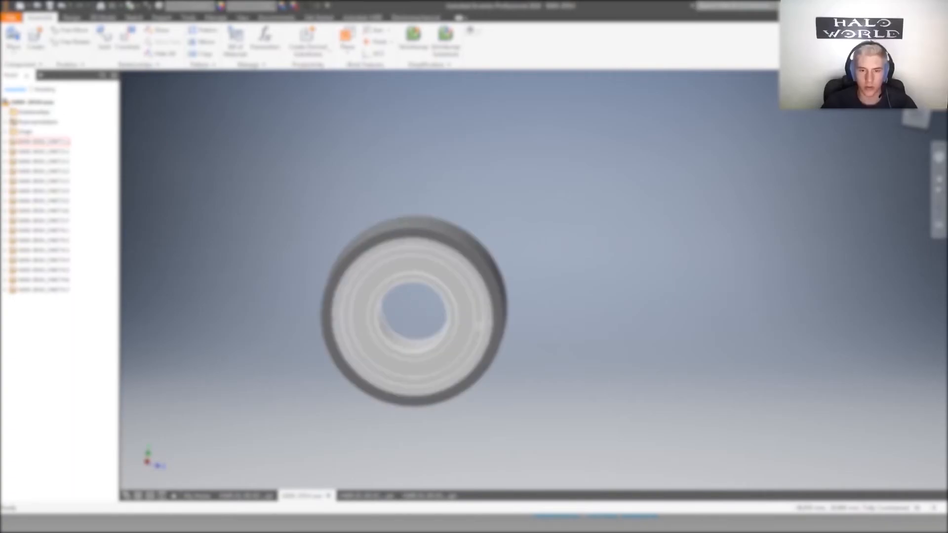
{"action": "middle_click_drag", "start_coordinate": [469, 316], "coordinate": [410, 306], "text": "shift"}
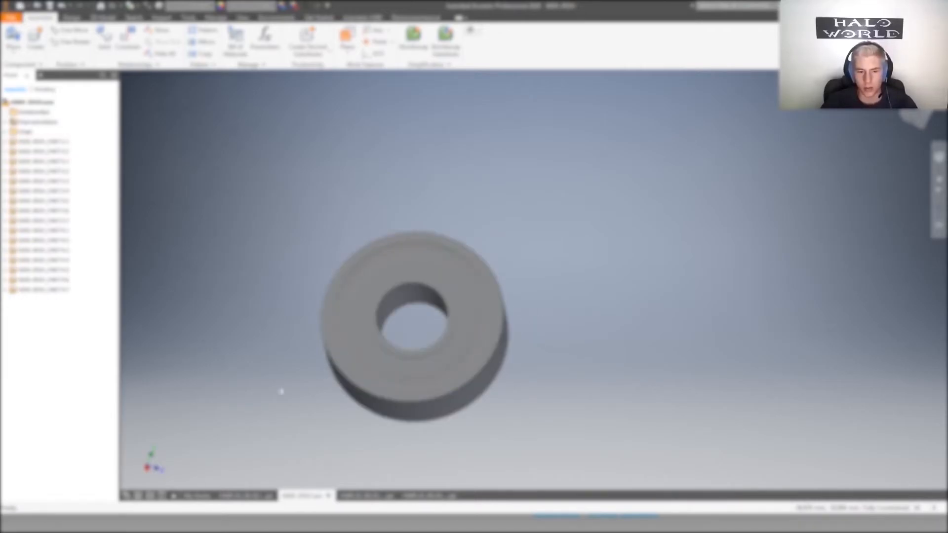
- Switch to the curved arm part and inspect its slots and holes
{"action": "left_click", "coordinate": [246, 495]}
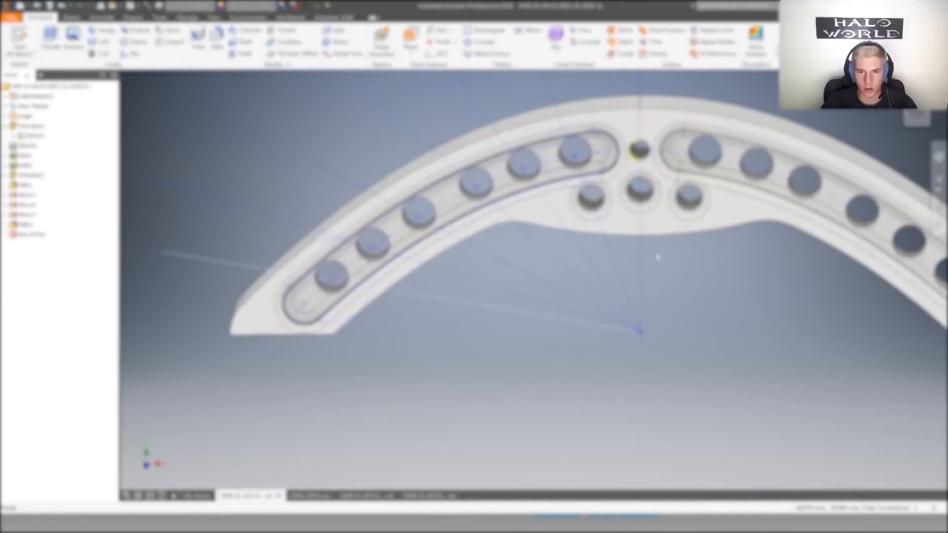
{"action": "middle_click_drag", "start_coordinate": [717, 305], "coordinate": [662, 282], "text": "shift"}
{"action": "middle_click_drag", "start_coordinate": [536, 271], "coordinate": [499, 154]}
{"action": "middle_click_drag", "start_coordinate": [515, 222], "coordinate": [518, 270], "text": "shift"}
{"action": "middle_click_drag", "start_coordinate": [611, 198], "coordinate": [474, 328]}
{"action": "middle_click_drag", "start_coordinate": [503, 359], "coordinate": [569, 357]}
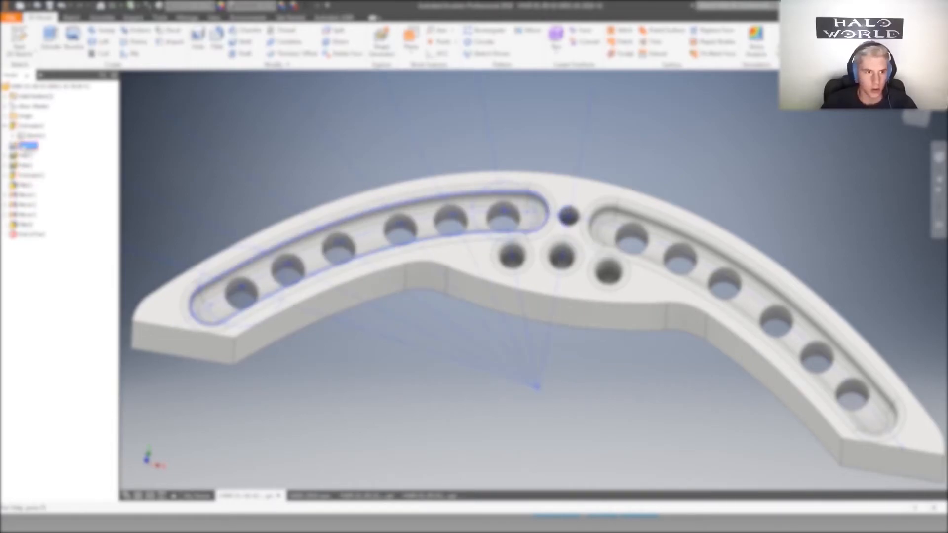
- Open the arm's slot sketch at the slot end beside the central hole and finish the sketch
{"action": "double_click", "coordinate": [27, 145]}
{"action": "scroll", "coordinate": [631, 309], "scroll_direction": "up", "scroll_amount": 6}
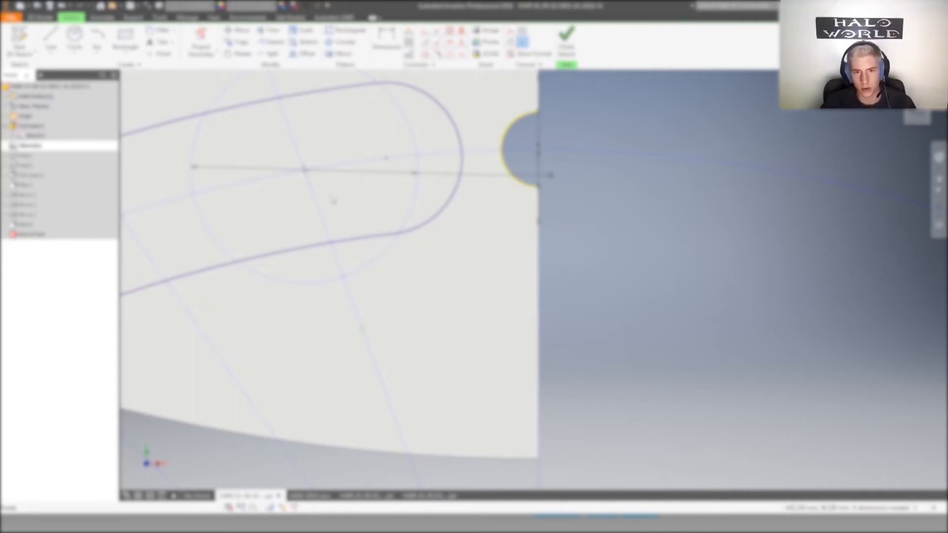
{"action": "left_click", "coordinate": [566, 41]}
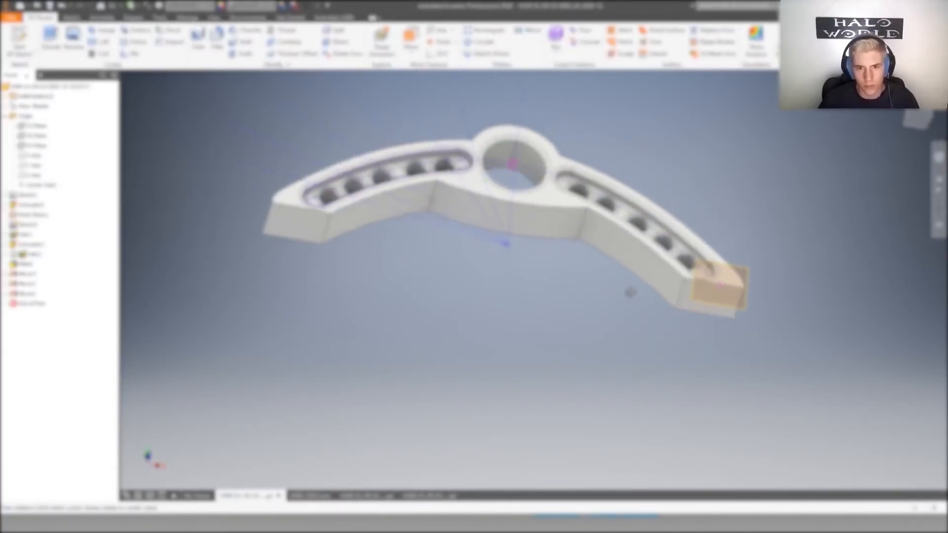
- Examine the curved arm with its central bearing hole and slotted sides from several angles
{"action": "middle_click_drag", "start_coordinate": [631, 292], "coordinate": [600, 315], "text": "shift"}
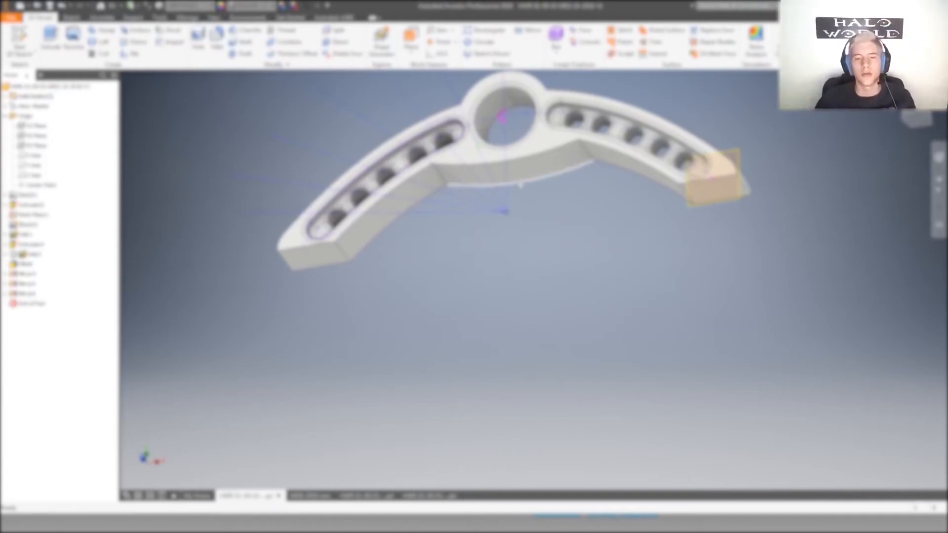
{"action": "middle_click_drag", "start_coordinate": [601, 315], "coordinate": [520, 198], "text": "shift"}
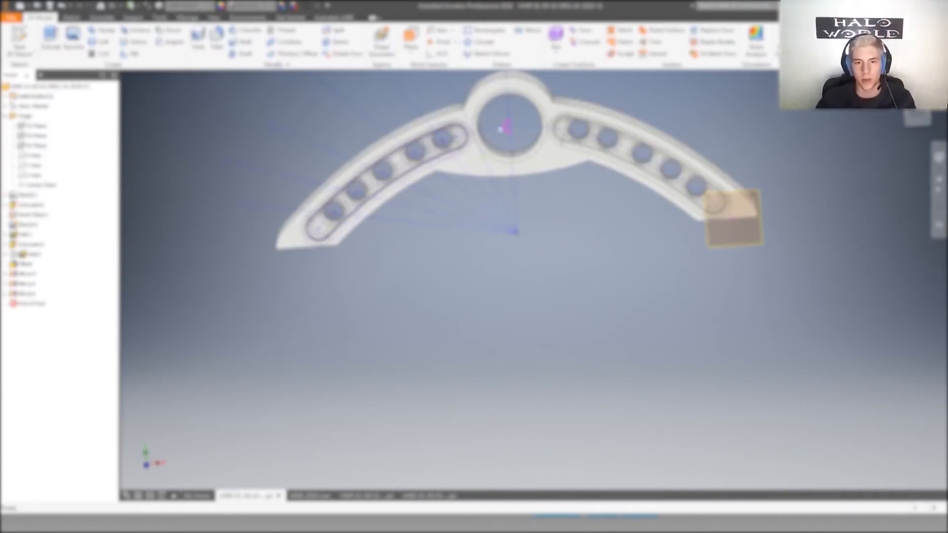
{"action": "scroll", "coordinate": [520, 198], "scroll_direction": "down", "scroll_amount": 3}
{"action": "scroll", "coordinate": [524, 222], "scroll_direction": "up", "scroll_amount": 2}
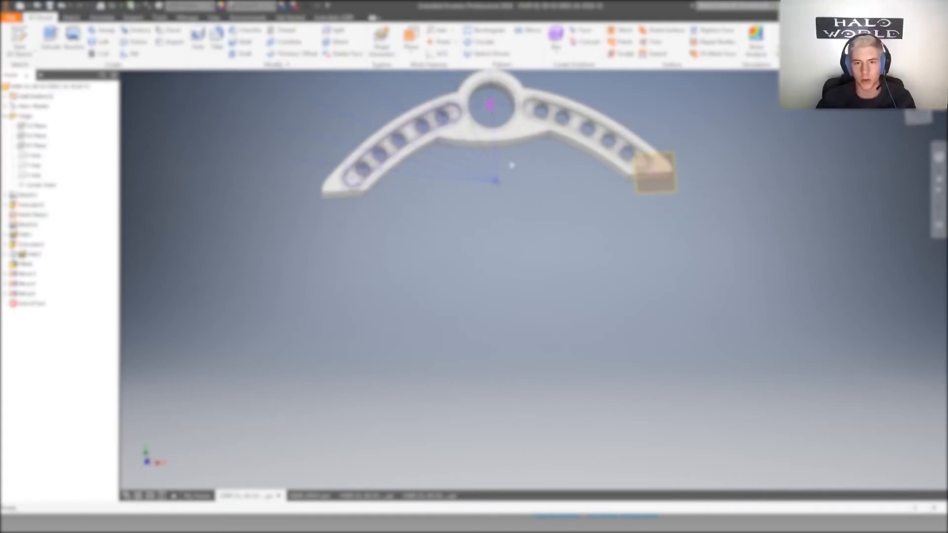
{"action": "scroll", "coordinate": [512, 165], "scroll_direction": "down", "scroll_amount": 3}
{"action": "middle_click_drag", "start_coordinate": [526, 161], "coordinate": [728, 267]}
{"action": "scroll", "coordinate": [529, 248], "scroll_direction": "up", "scroll_amount": 4}
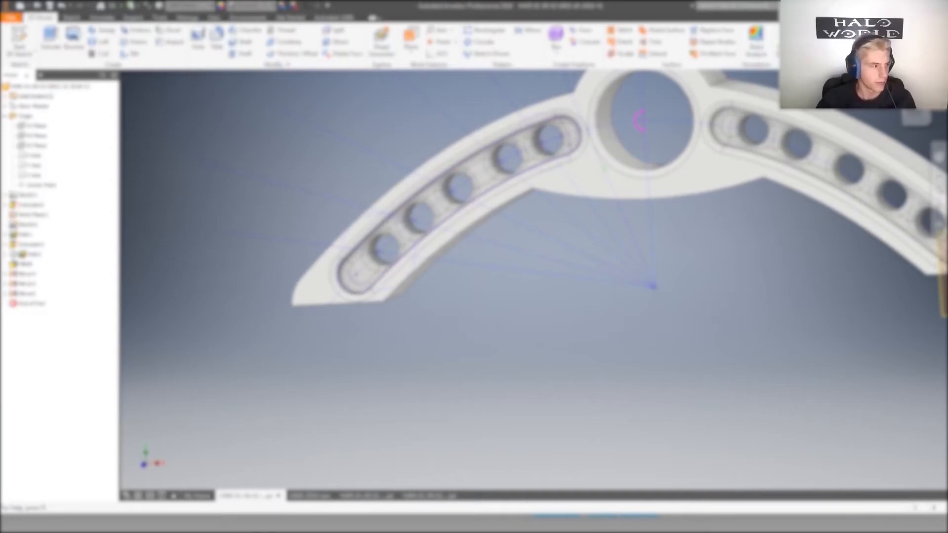
{"action": "middle_click_drag", "start_coordinate": [746, 221], "coordinate": [652, 258]}
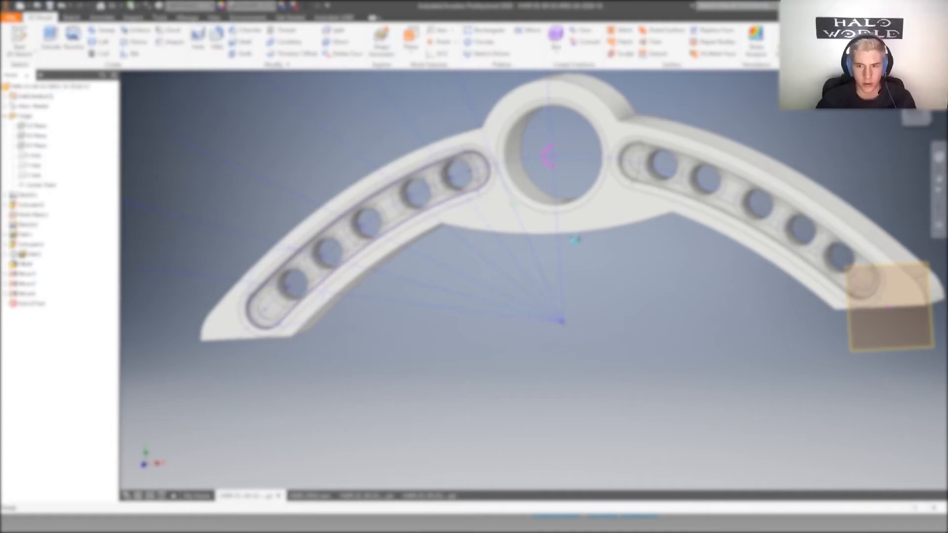
- Fillet the upper edge where the central ring meets the arm's slotted side
{"action": "middle_click_drag", "start_coordinate": [632, 237], "coordinate": [672, 274], "text": "shift"}
{"action": "left_click", "coordinate": [216, 38]}
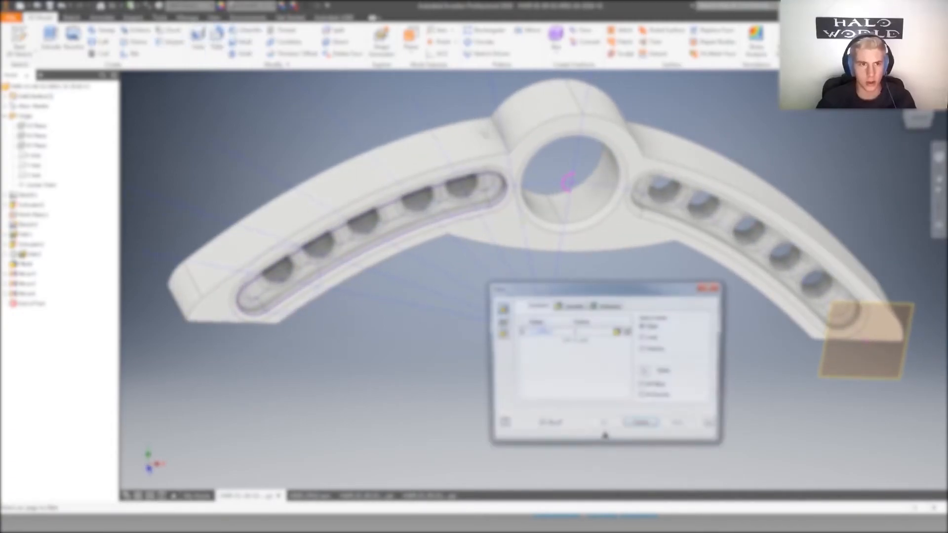
{"action": "left_click", "coordinate": [493, 123]}
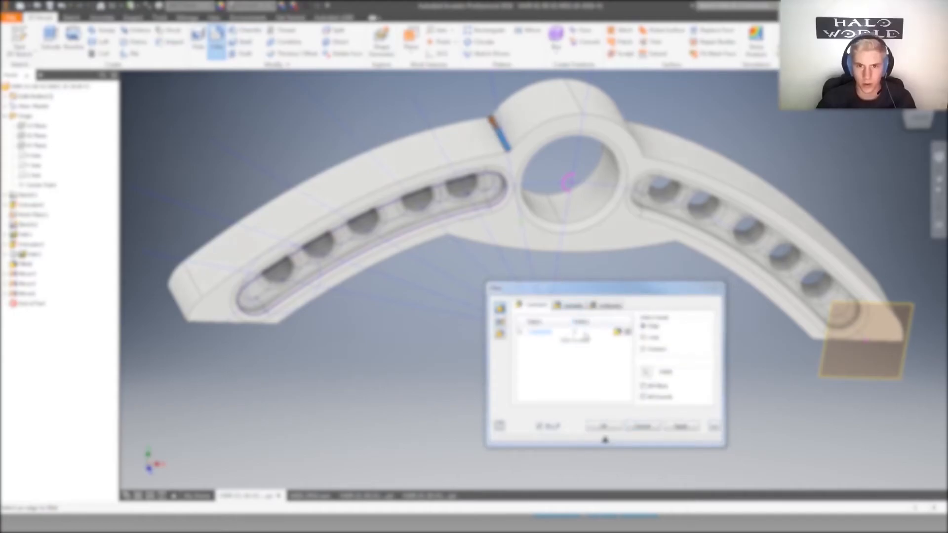
{"action": "left_click", "coordinate": [584, 334]}
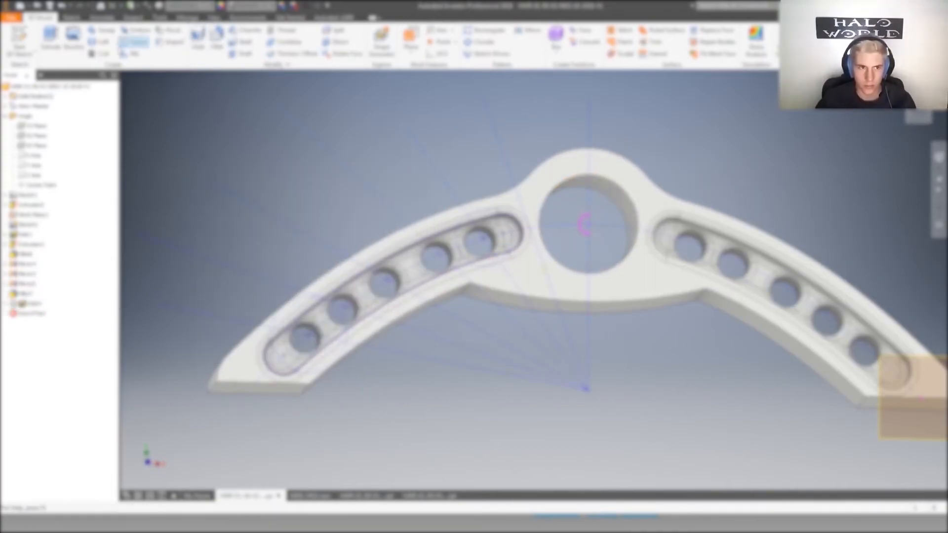
- Fillet the circular edge of the arm's central bearing hole
{"action": "left_click", "coordinate": [216, 42]}
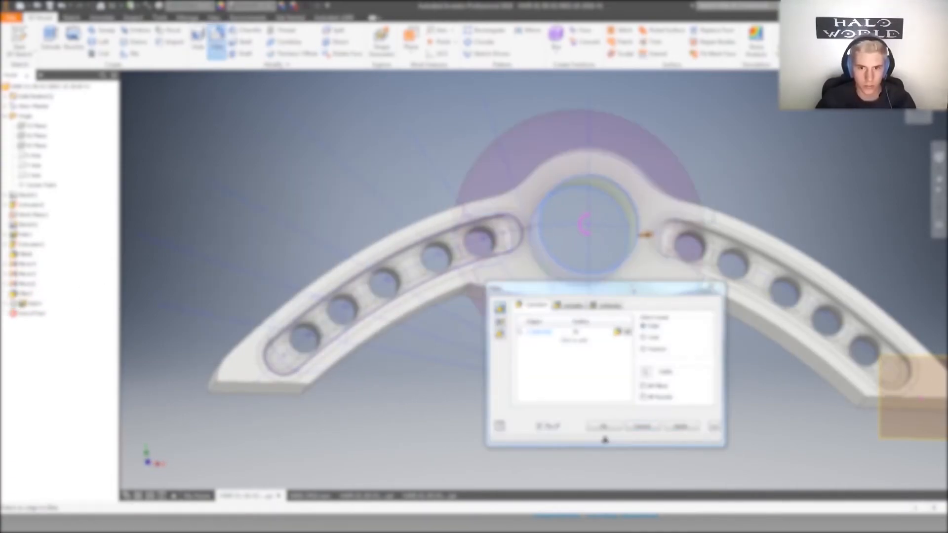
{"action": "left_click", "coordinate": [604, 427]}
{"action": "middle_click_drag", "start_coordinate": [618, 236], "coordinate": [596, 224], "text": "shift"}
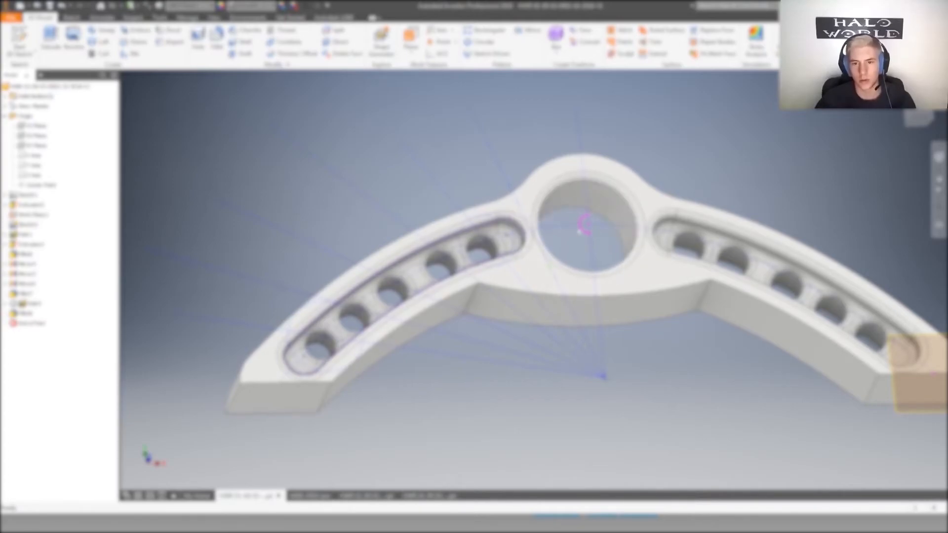
{"action": "middle_click_drag", "start_coordinate": [555, 228], "coordinate": [582, 227], "text": "shift"}
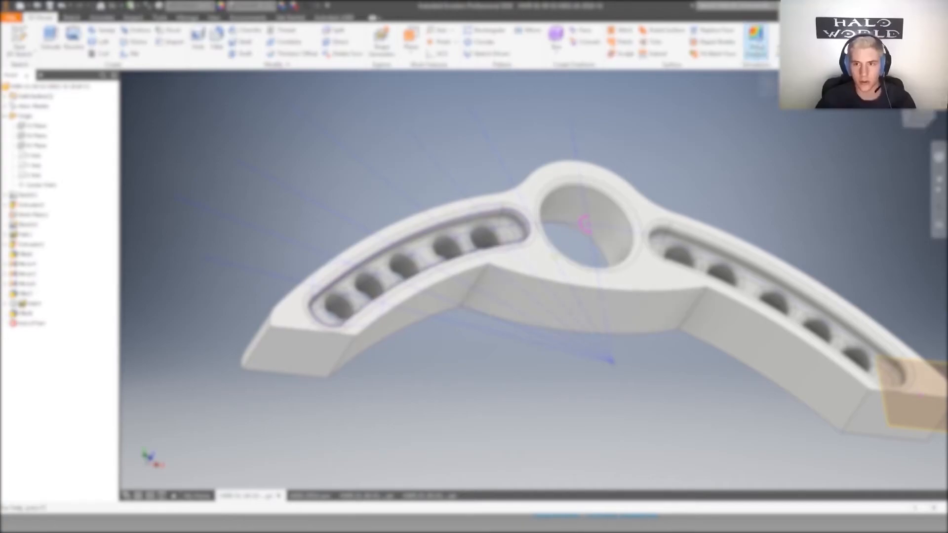
- Start a stress analysis of the arm, apply a fixed constraint to the central hole's inner face and simulate it
{"action": "left_click", "coordinate": [756, 41]}
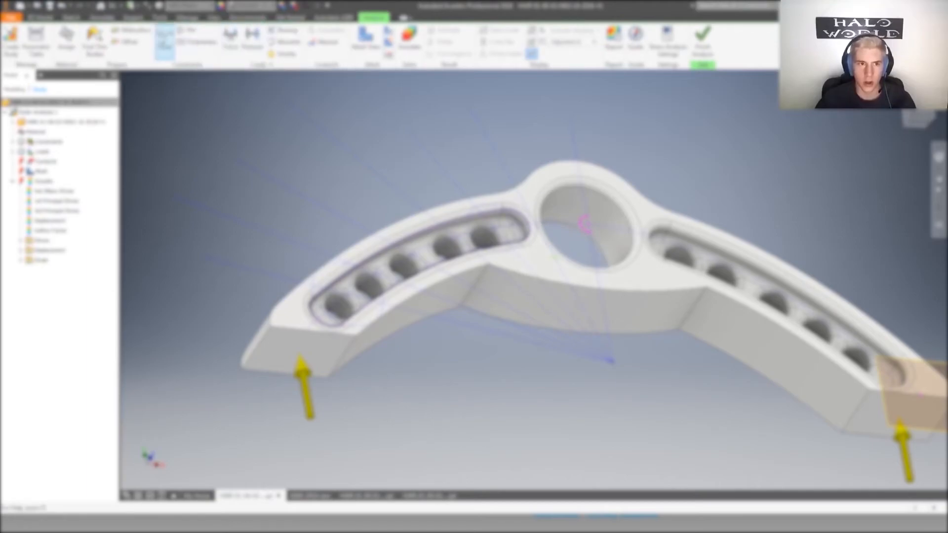
{"action": "left_click", "coordinate": [164, 40]}
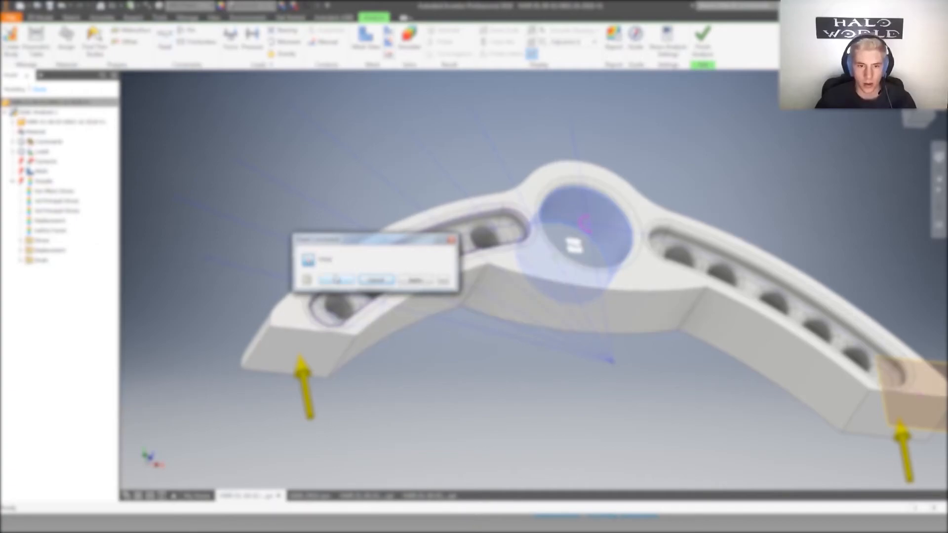
{"action": "key", "text": "Return"}
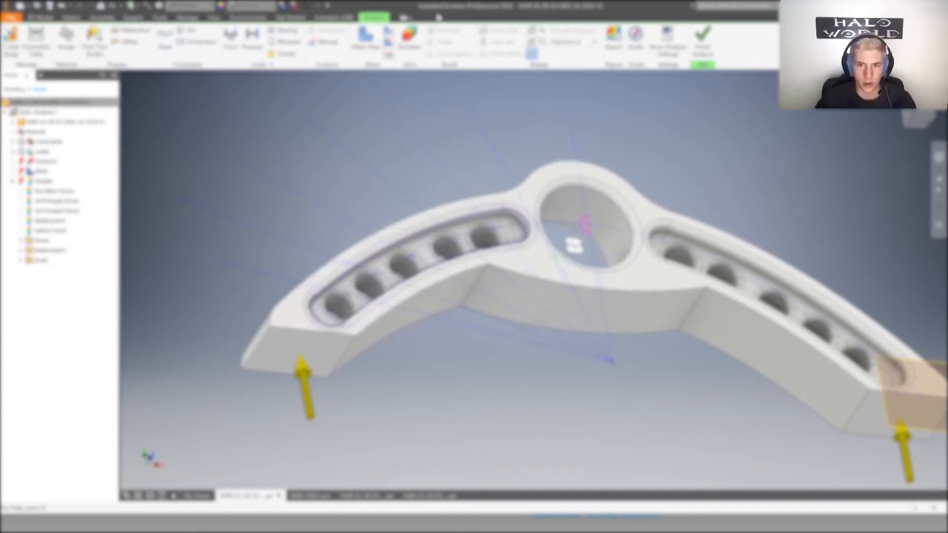
{"action": "left_click", "coordinate": [409, 42]}
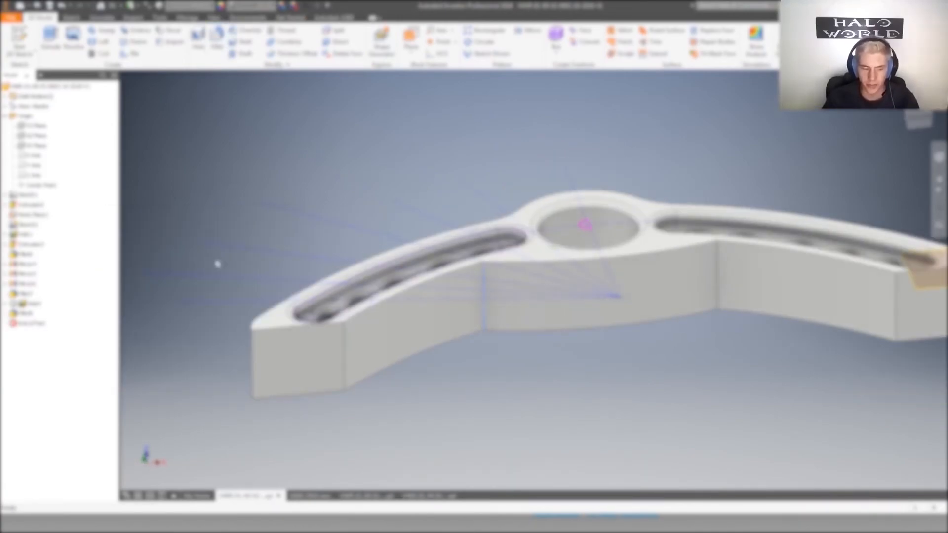
- Simulate the arm's stress analysis with upward forces on both ends, inspect the Von Mises stress around the central hole and finish the analysis
{"action": "left_click", "coordinate": [216, 42]}
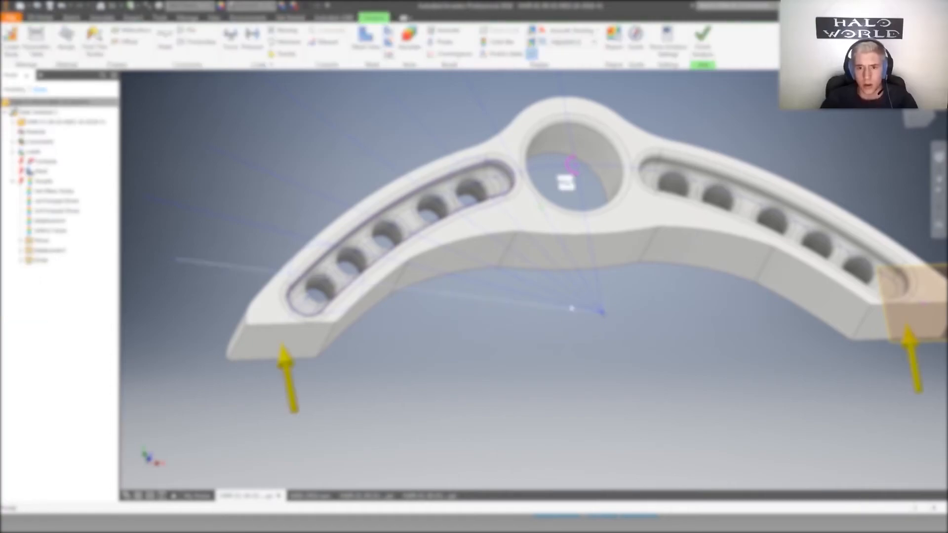
{"action": "left_click", "coordinate": [409, 42]}
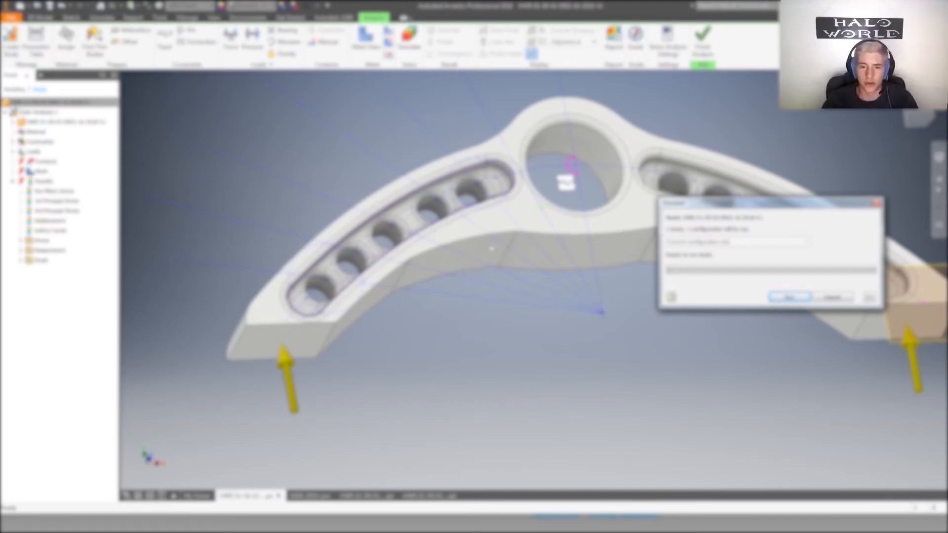
{"action": "left_click", "coordinate": [778, 299]}
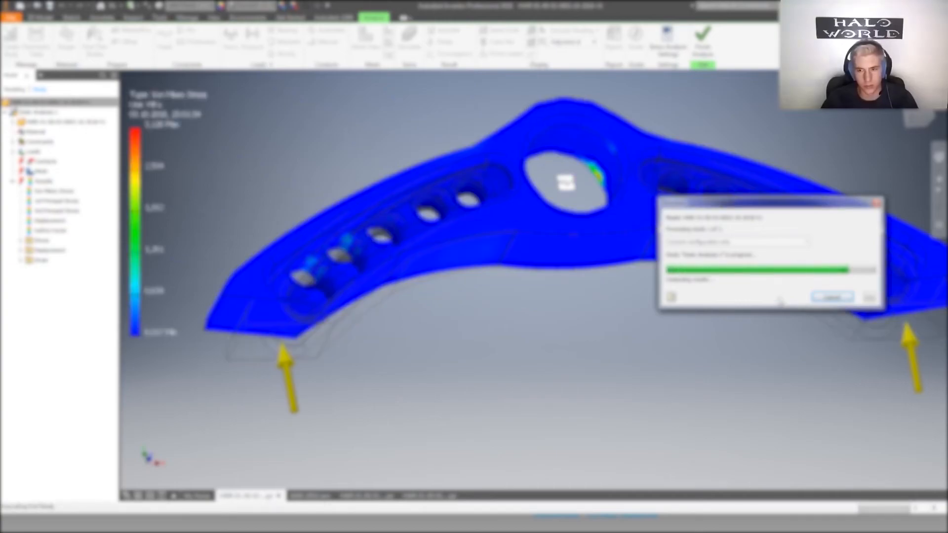
{"action": "middle_click_drag", "start_coordinate": [476, 330], "coordinate": [608, 298], "text": "shift"}
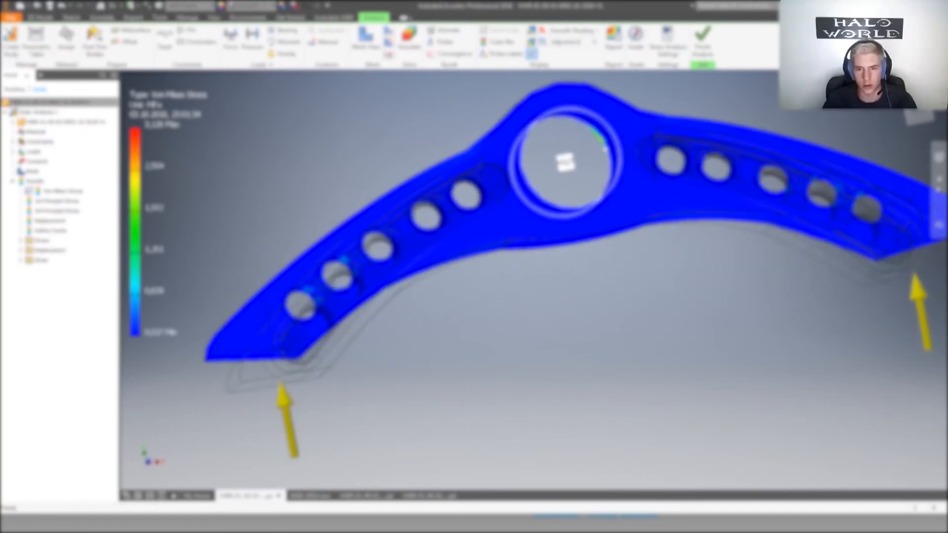
{"action": "middle_click_drag", "start_coordinate": [632, 266], "coordinate": [573, 224], "text": "shift"}
{"action": "left_click", "coordinate": [708, 47]}
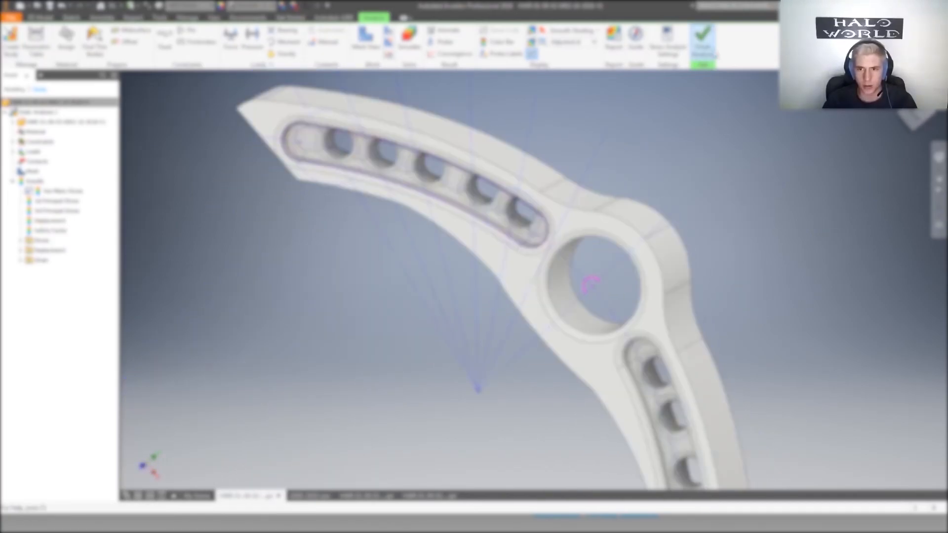
- Switch to the open part containing the bolt's stepped half-profile sketch and delete the profile's horizontal base line
{"action": "middle_click_drag", "start_coordinate": [646, 324], "coordinate": [864, 313], "text": "shift"}
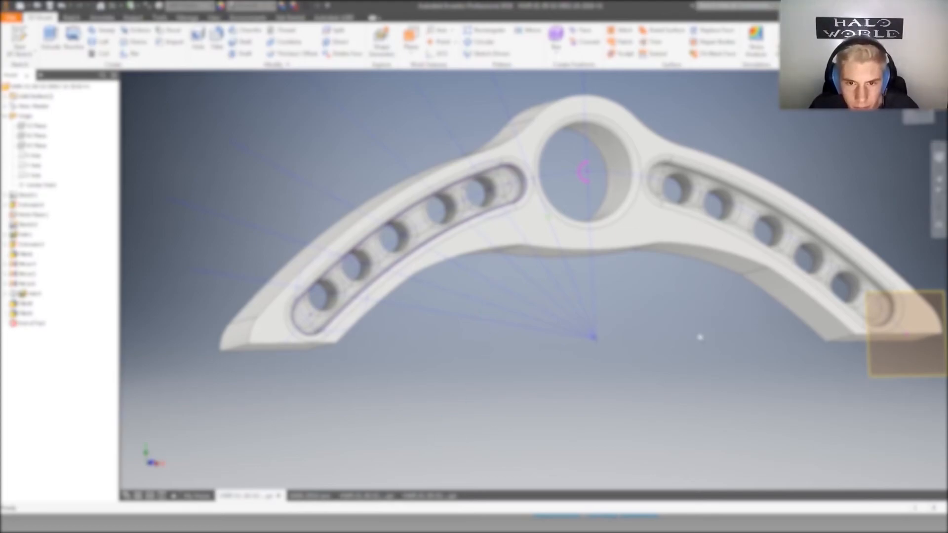
{"action": "middle_click_drag", "start_coordinate": [683, 331], "coordinate": [624, 324], "text": "shift"}
{"action": "scroll", "coordinate": [624, 324], "scroll_direction": "down", "scroll_amount": 5}
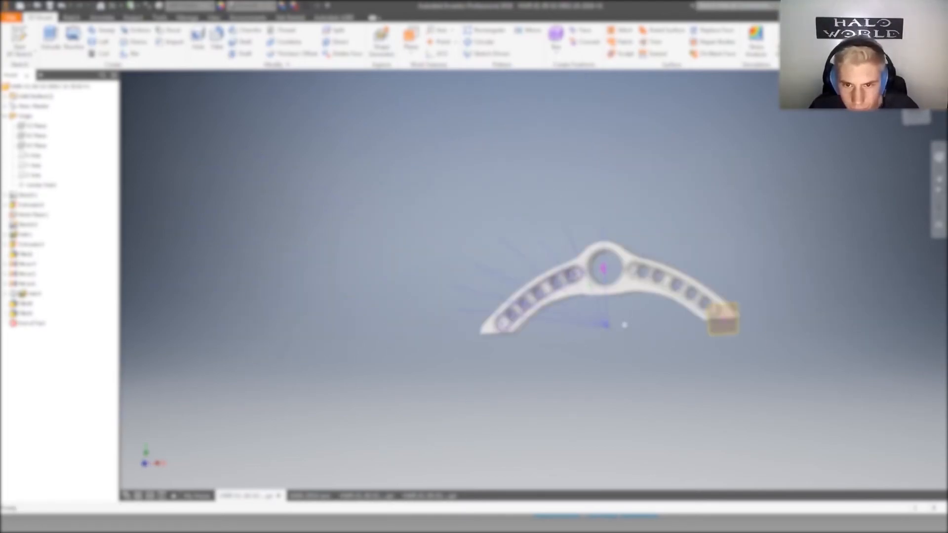
{"action": "scroll", "coordinate": [624, 324], "scroll_direction": "up", "scroll_amount": 3}
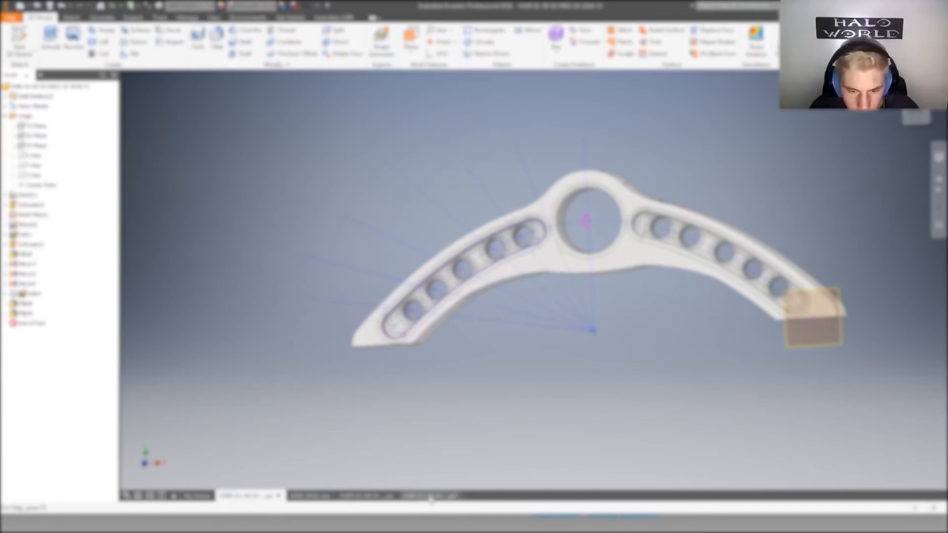
{"action": "left_click", "coordinate": [366, 495]}
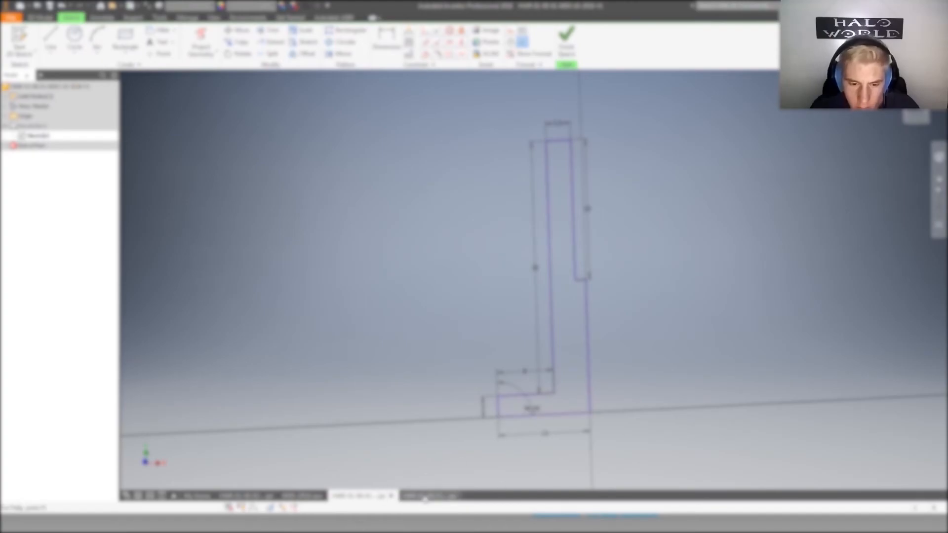
{"action": "mouse_move", "coordinate": [300, 496]}
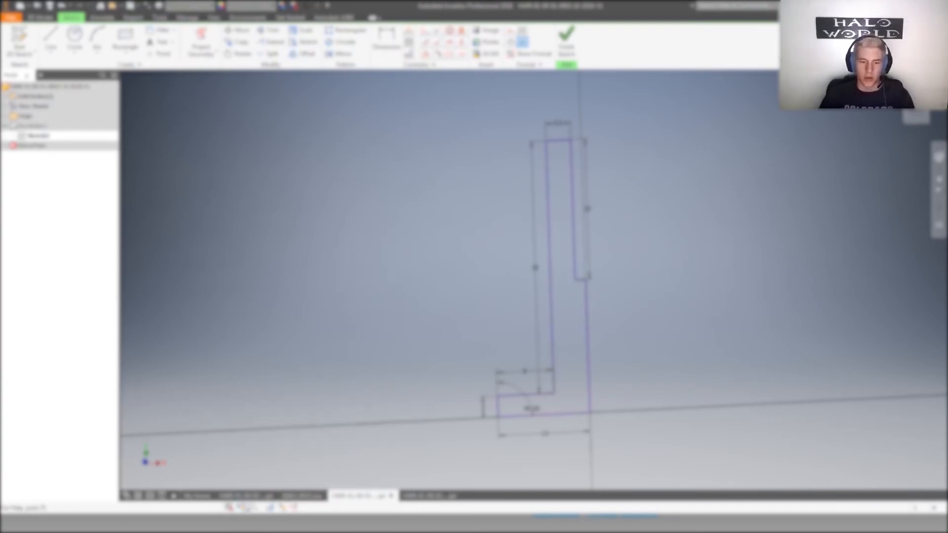
{"action": "mouse_move", "coordinate": [258, 498]}
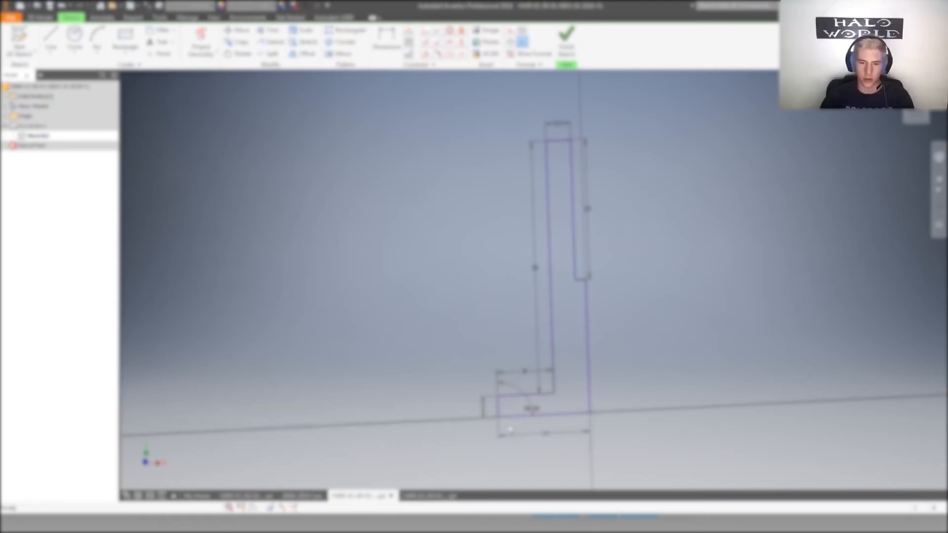
{"action": "left_click", "coordinate": [582, 412]}
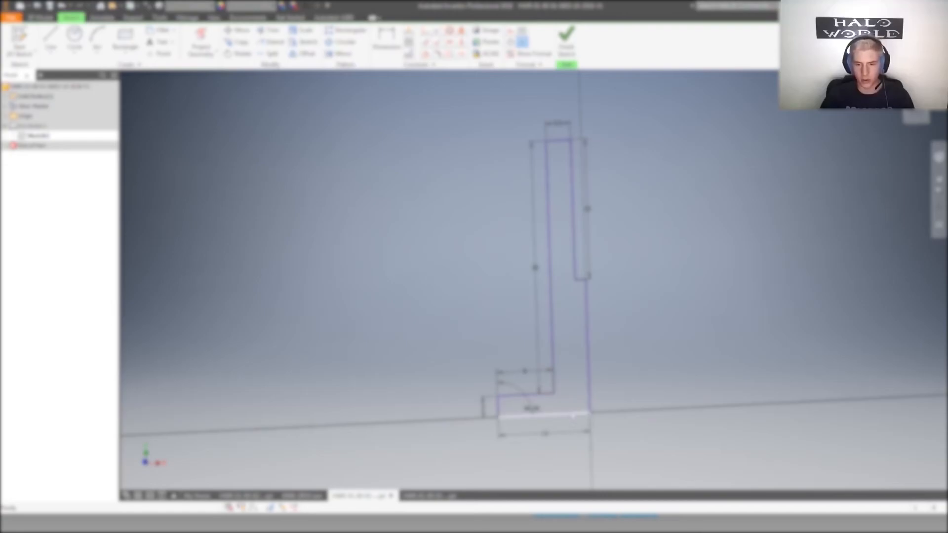
{"action": "key", "text": "Delete"}
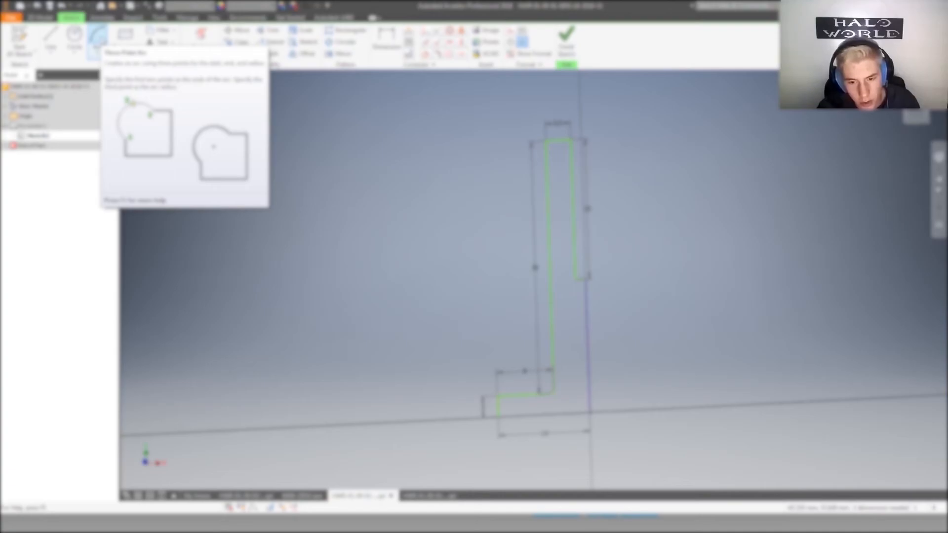
{"action": "left_click", "coordinate": [97, 39]}
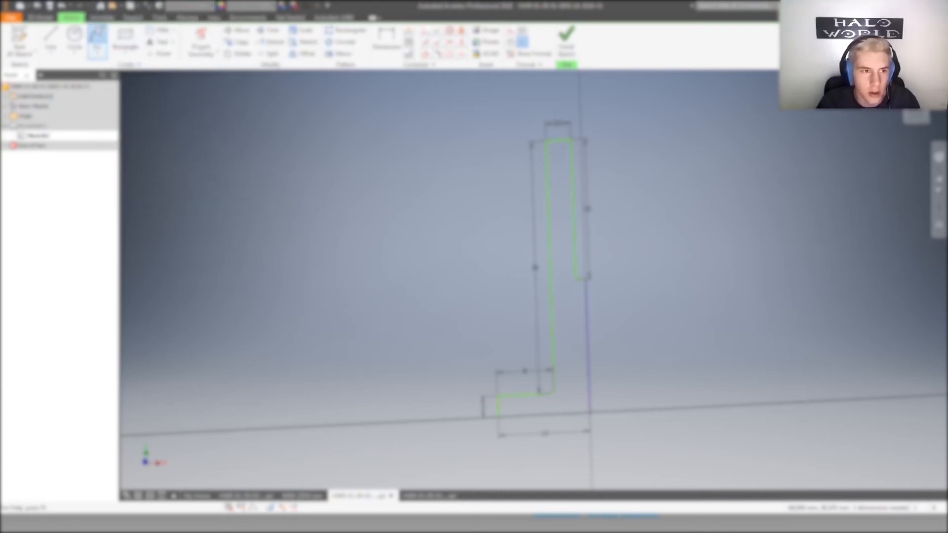
{"action": "left_click", "coordinate": [498, 417]}
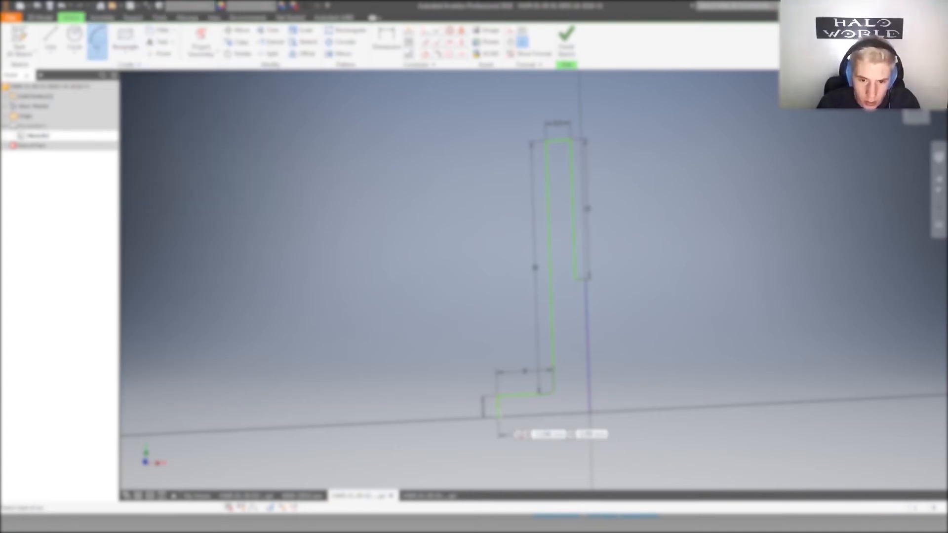
{"action": "left_click", "coordinate": [590, 412]}
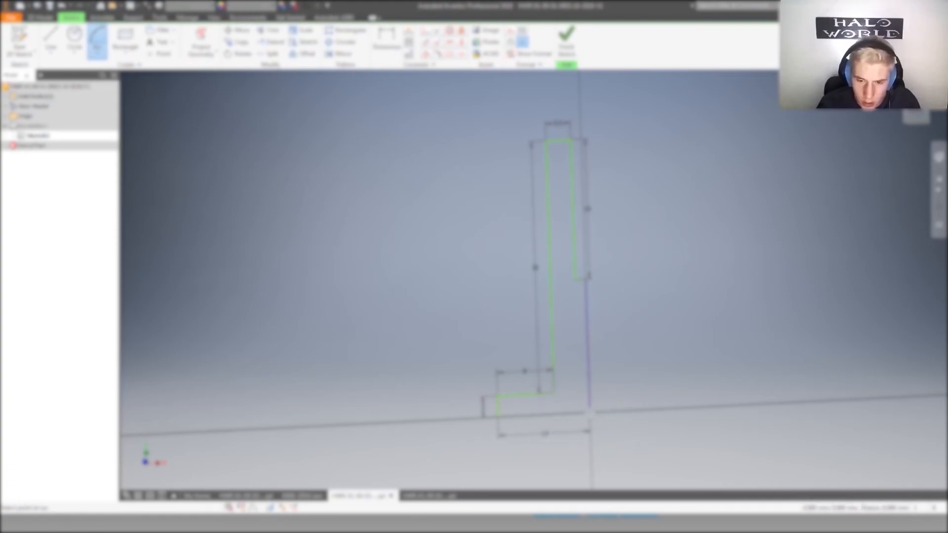
{"action": "key", "text": "Escape"}
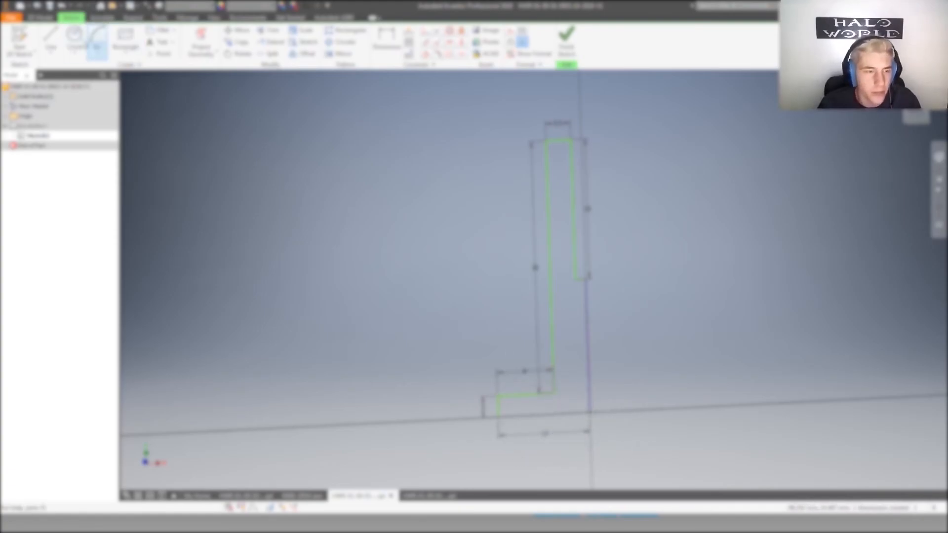
{"action": "left_click", "coordinate": [97, 53]}
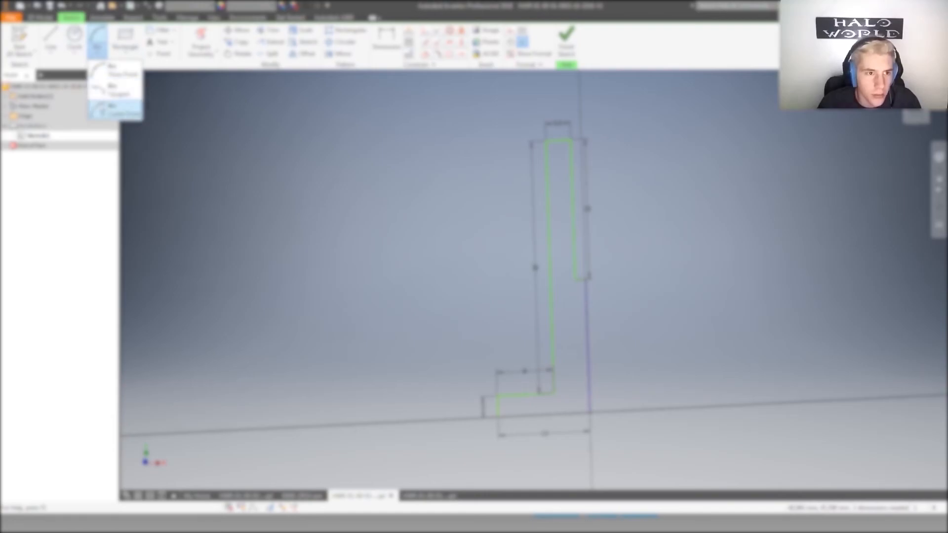
{"action": "left_click", "coordinate": [114, 110]}
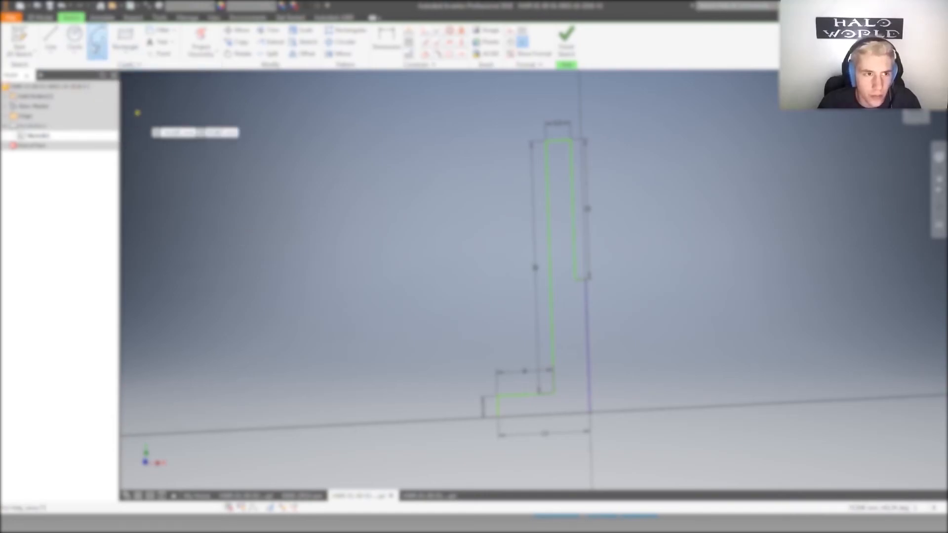
{"action": "left_click", "coordinate": [97, 54]}
{"action": "left_click", "coordinate": [106, 90]}
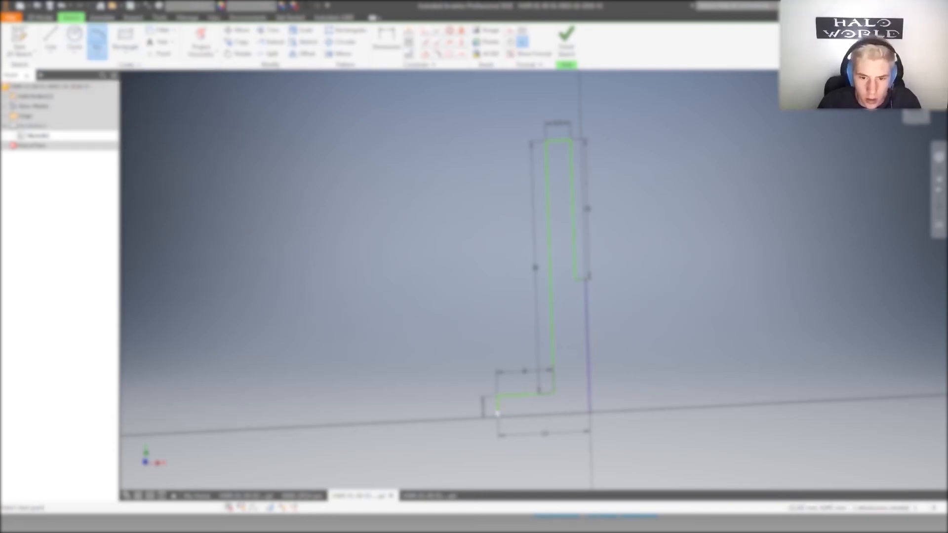
{"action": "left_click", "coordinate": [101, 39]}
{"action": "left_click", "coordinate": [499, 417]}
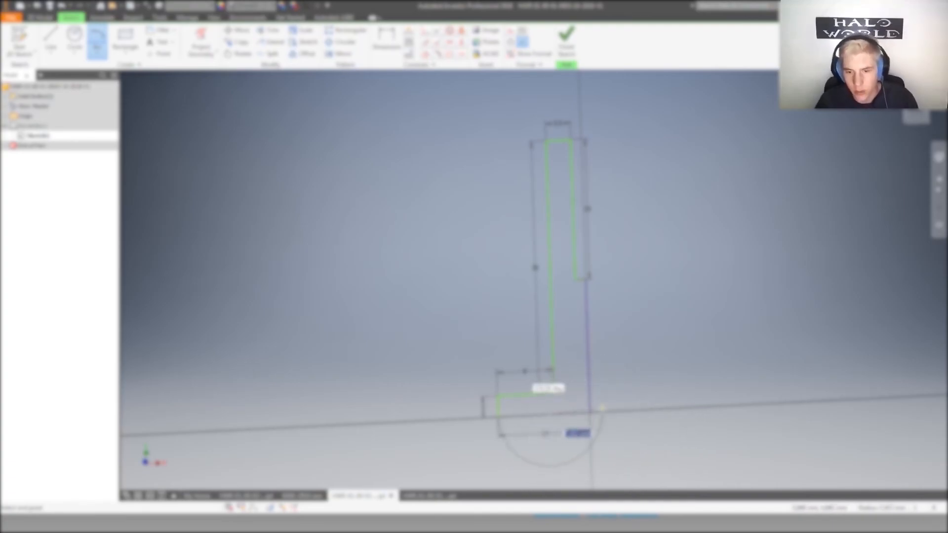
{"action": "key", "text": "Escape"}
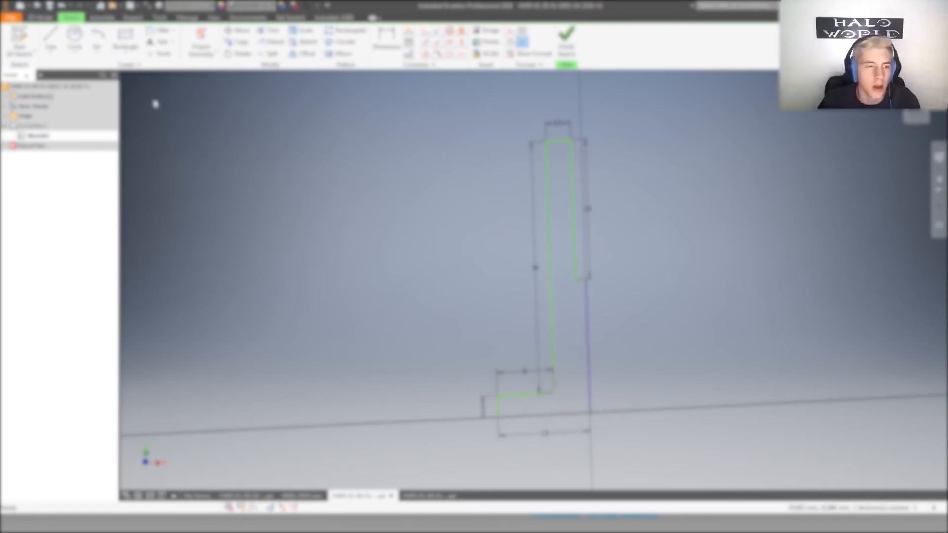
{"action": "left_click", "coordinate": [97, 54]}
{"action": "left_click", "coordinate": [111, 82]}
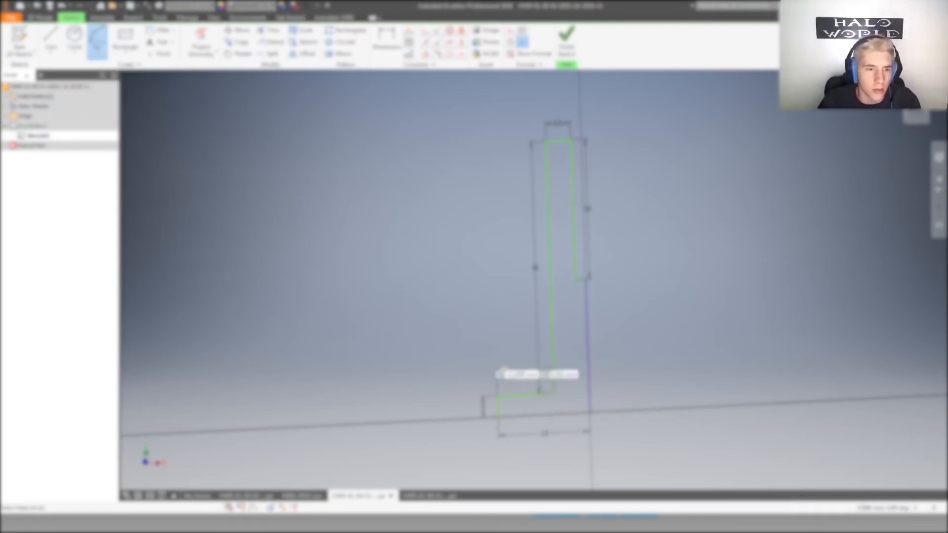
{"action": "left_click", "coordinate": [498, 418]}
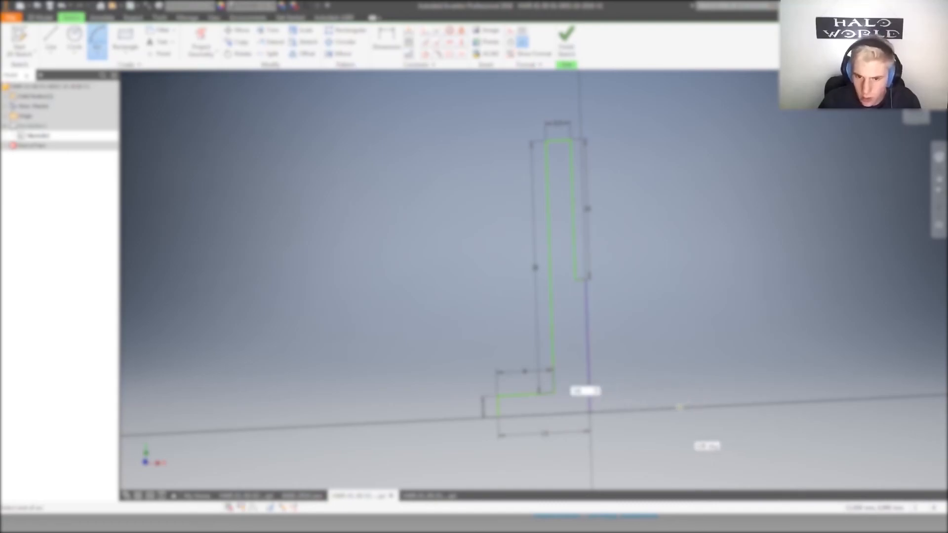
{"action": "left_click", "coordinate": [679, 407]}
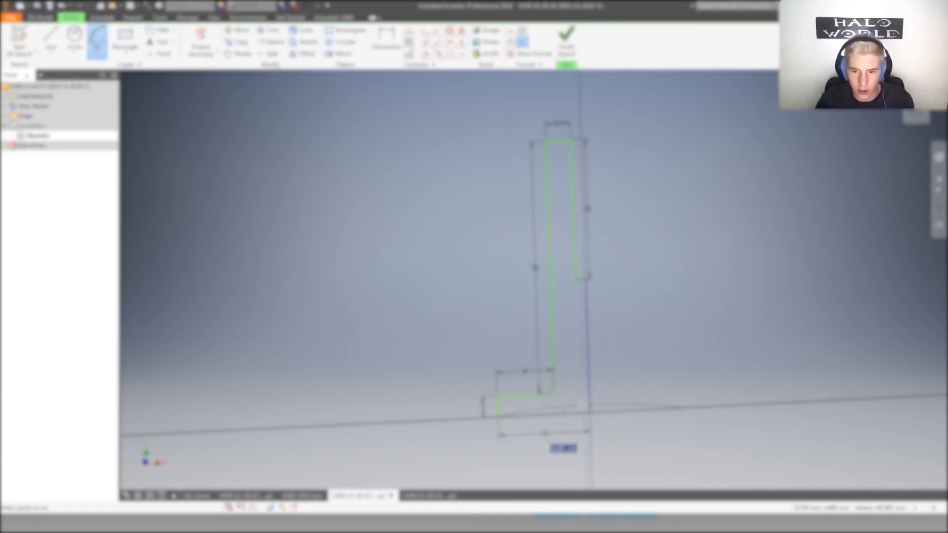
{"action": "key", "text": "Escape"}
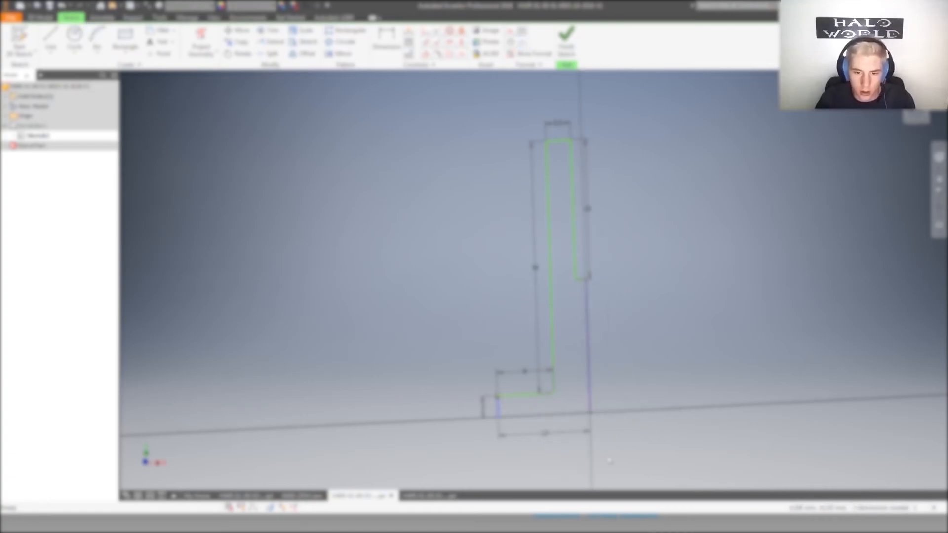
- Delete the short vertical line at the head's outer end and try a three-point arc in its place
{"action": "key", "text": "Delete"}
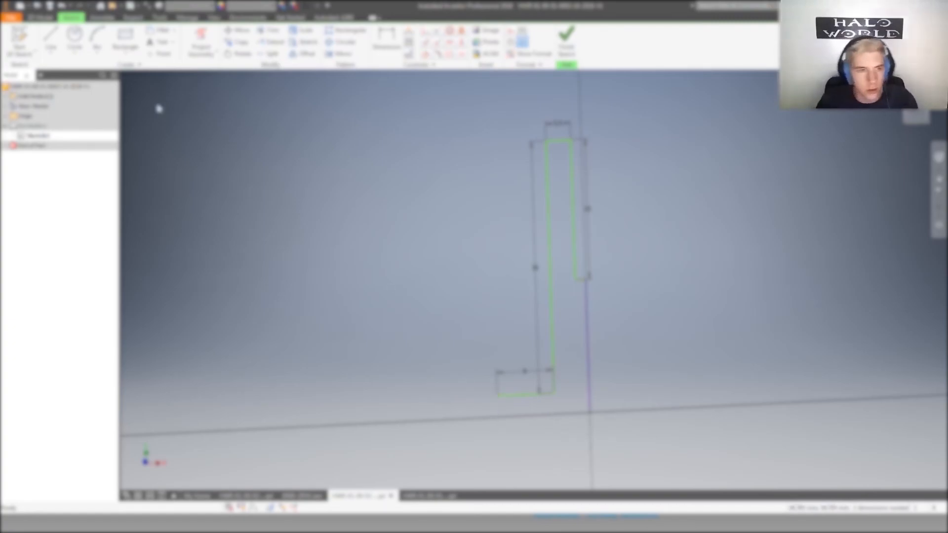
{"action": "left_click", "coordinate": [97, 43]}
{"action": "left_click", "coordinate": [496, 395]}
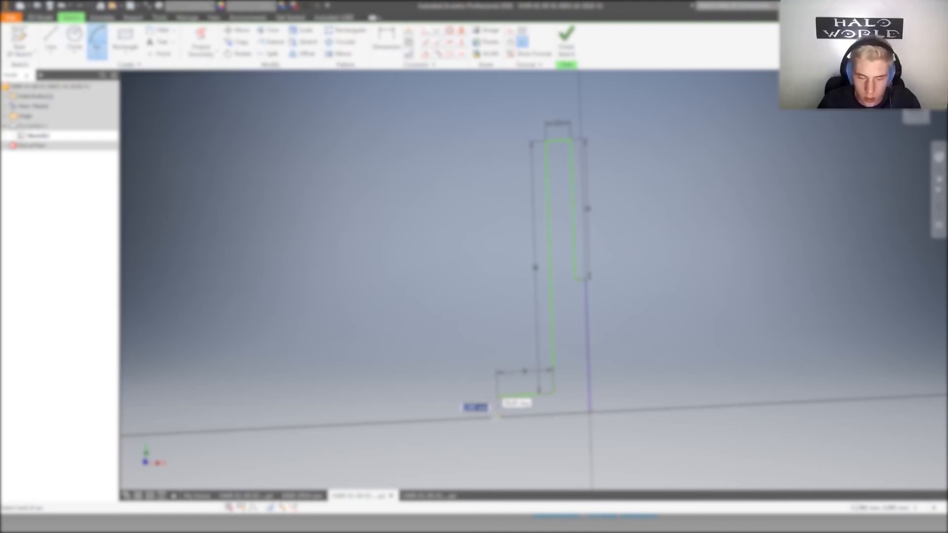
{"action": "left_click", "coordinate": [496, 417]}
{"action": "left_click", "coordinate": [494, 411]}
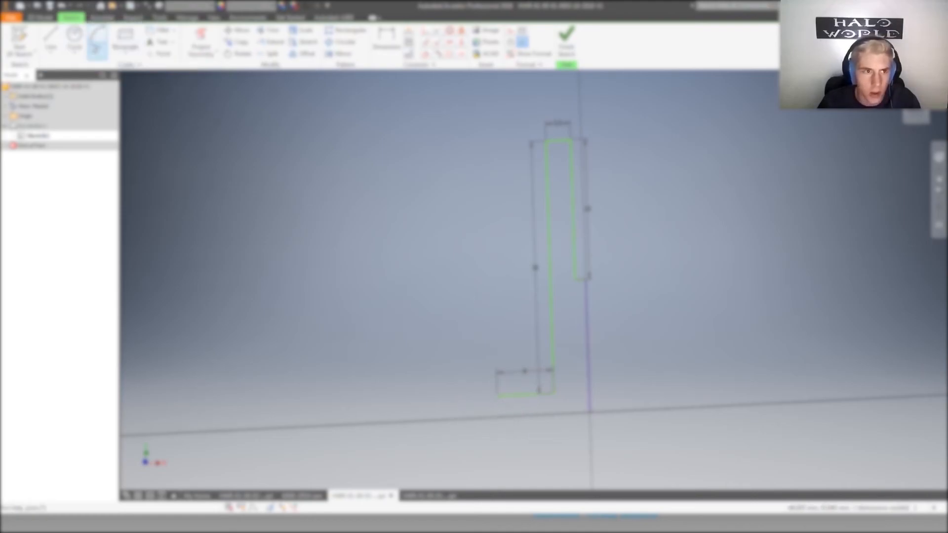
- Draw a horizontal base line from the origin to beneath the outer end of the profile's head
{"action": "left_click", "coordinate": [50, 41]}
{"action": "left_click", "coordinate": [589, 412]}
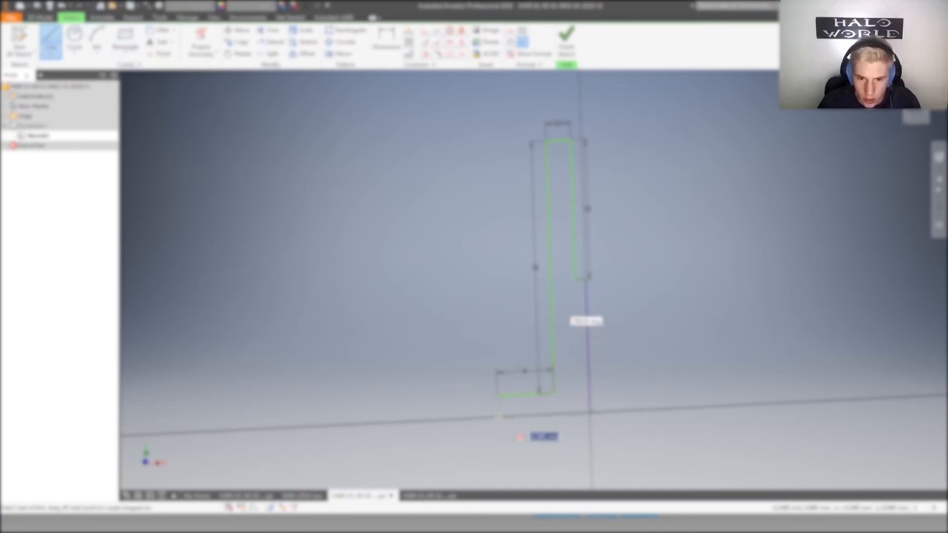
{"action": "key", "text": "Escape"}
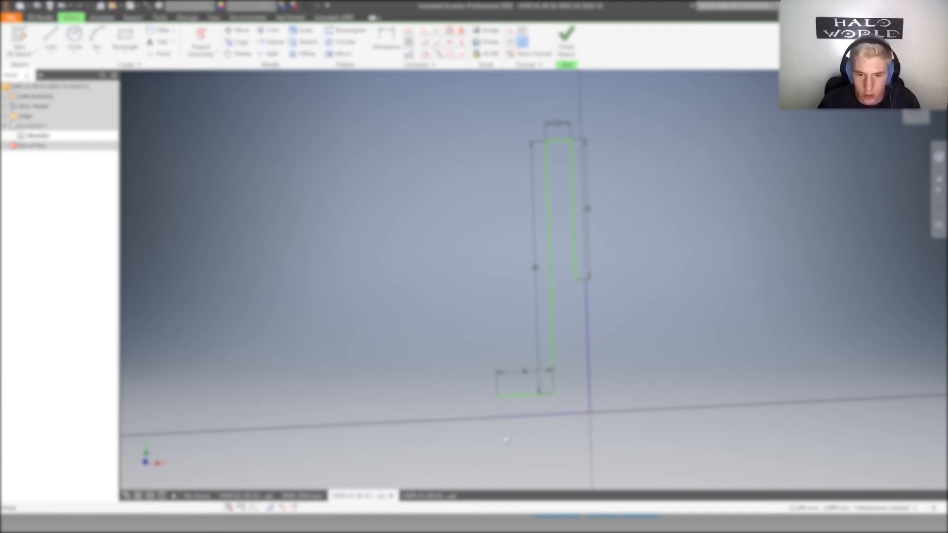
- Draw an outward-bulging three-point arc from the base line's outer end to the end of the head's upper line
{"action": "left_click", "coordinate": [97, 41]}
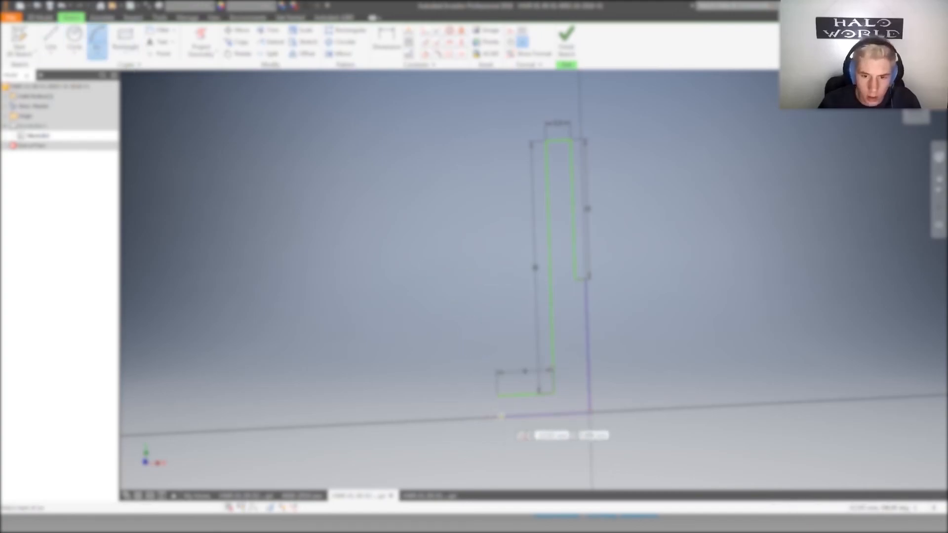
{"action": "left_click", "coordinate": [500, 417]}
{"action": "left_click", "coordinate": [498, 396]}
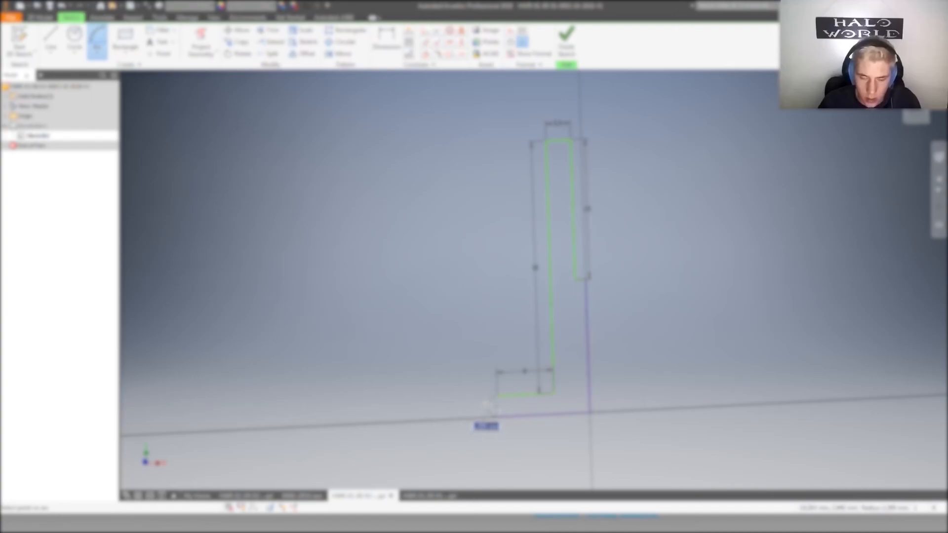
{"action": "left_click", "coordinate": [488, 406]}
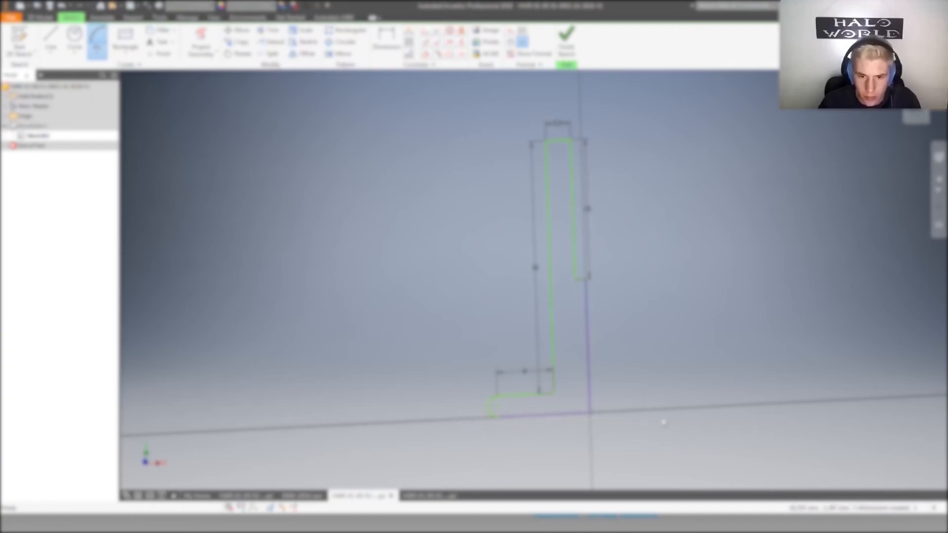
{"action": "key", "text": "Escape"}
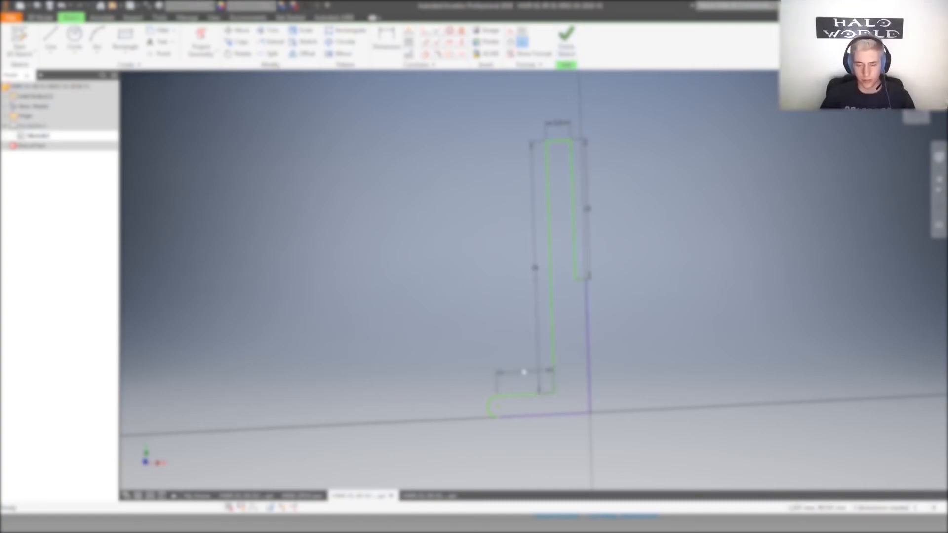
- Dimension the base line of the bolt head and reduce its length so the head becomes shorter
{"action": "key", "text": "d"}
{"action": "left_click", "coordinate": [561, 414]}
{"action": "left_click", "coordinate": [559, 431]}
{"action": "left_click", "coordinate": [559, 429]}
{"action": "left_click", "coordinate": [526, 371]}
{"action": "key", "text": "Return"}
{"action": "left_click", "coordinate": [548, 431]}
{"action": "double_click", "coordinate": [559, 426]}
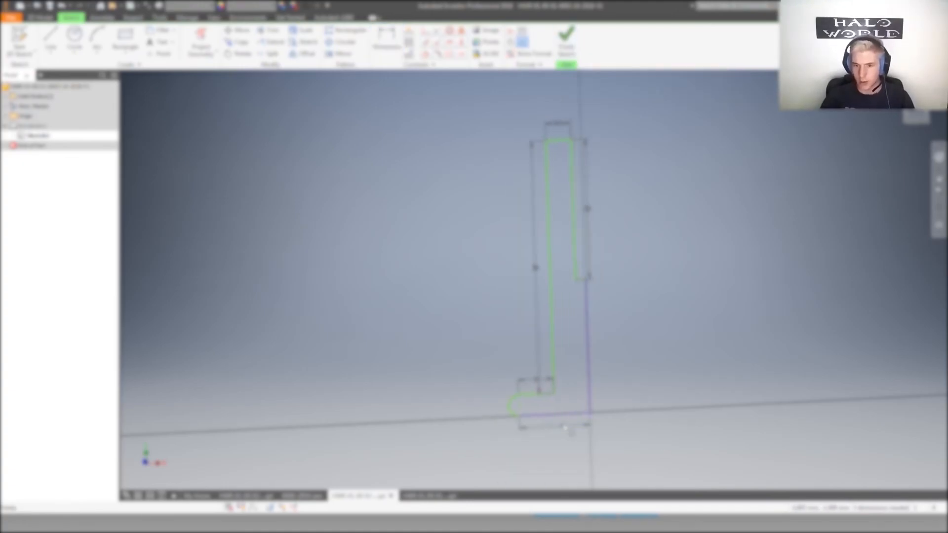
{"action": "key", "text": "Return"}
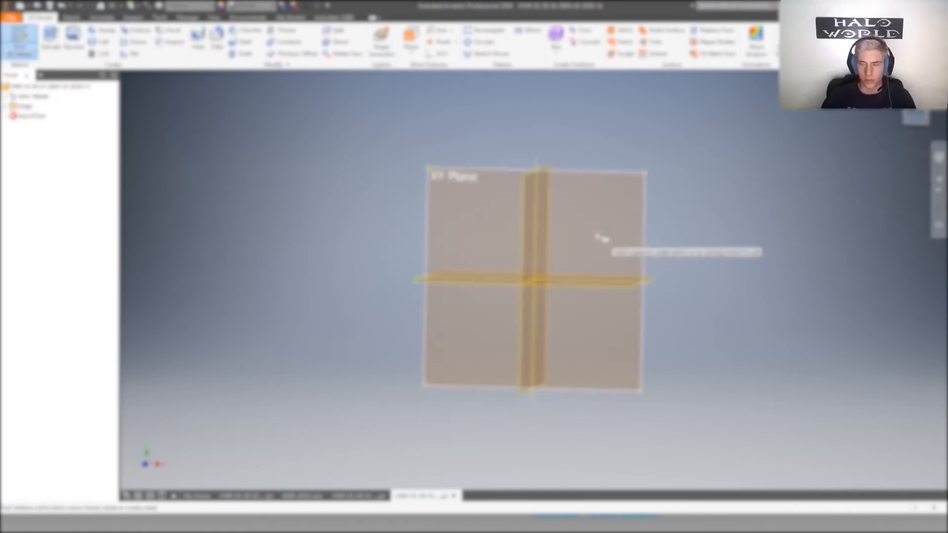
- Sketch a closed profile with a rounded outer end on the XY plane and dimension its upper and lower lines
{"action": "left_click", "coordinate": [602, 238]}
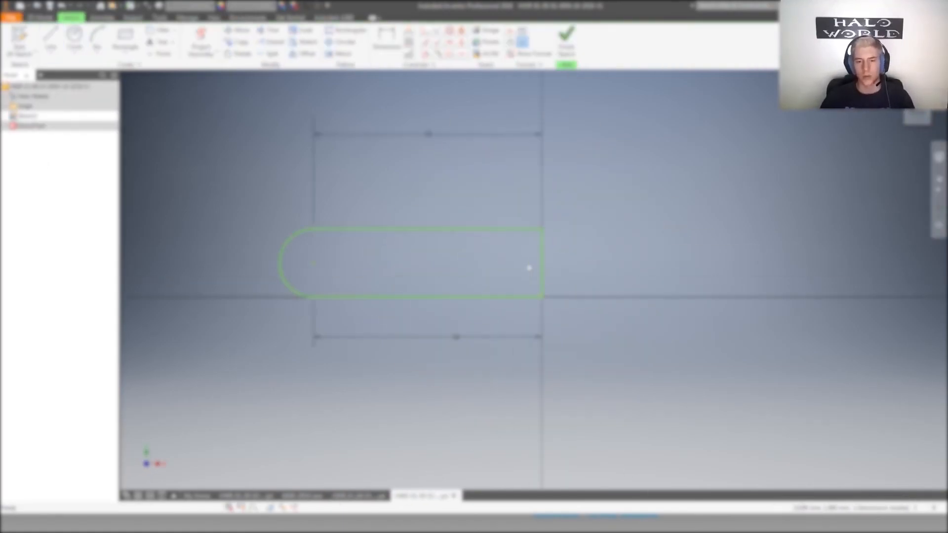
{"action": "double_click", "coordinate": [456, 338]}
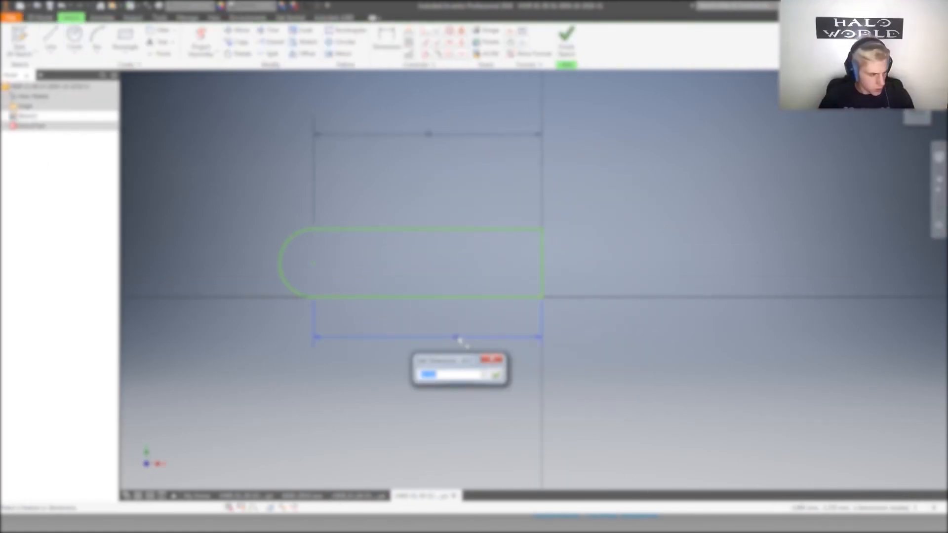
{"action": "key", "text": "Return"}
- Dimension the horizontal gap between the profile's straight end and the origin
{"action": "left_click", "coordinate": [387, 42]}
{"action": "left_click", "coordinate": [519, 267]}
{"action": "left_click", "coordinate": [526, 347]}
- Try dimensioning the profile's rounded end and undo the attempt
{"action": "left_click", "coordinate": [283, 279]}
{"action": "left_click", "coordinate": [301, 270]}
{"action": "key", "text": "Return"}
{"action": "key", "text": "ctrl+z"}
{"action": "key", "text": "ctrl+z"}
- Dimension the height of the profile's straight end and finish the sketch
{"action": "left_click", "coordinate": [387, 42]}
{"action": "left_click", "coordinate": [508, 266]}
{"action": "left_click", "coordinate": [434, 271]}
{"action": "left_click", "coordinate": [541, 297]}
{"action": "left_click", "coordinate": [445, 229]}
{"action": "left_click", "coordinate": [552, 264]}
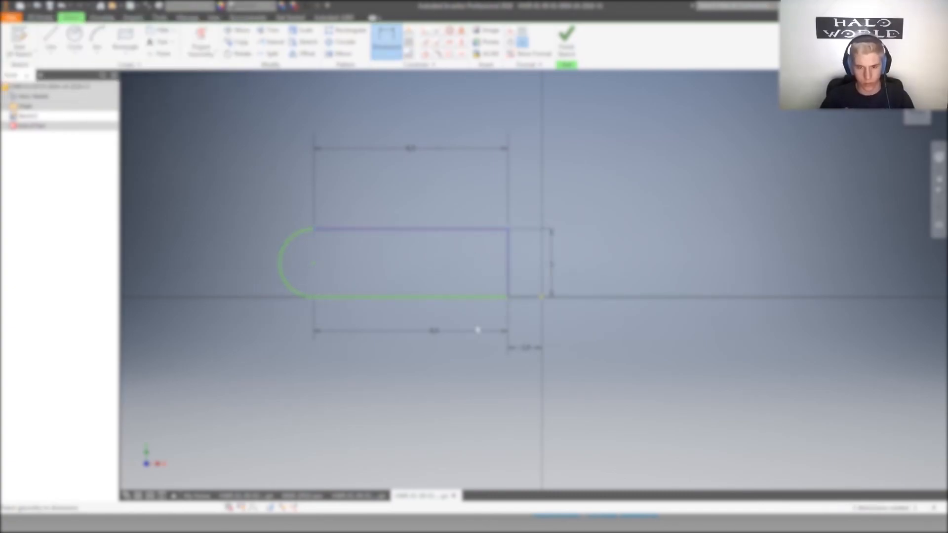
{"action": "left_click", "coordinate": [567, 46]}
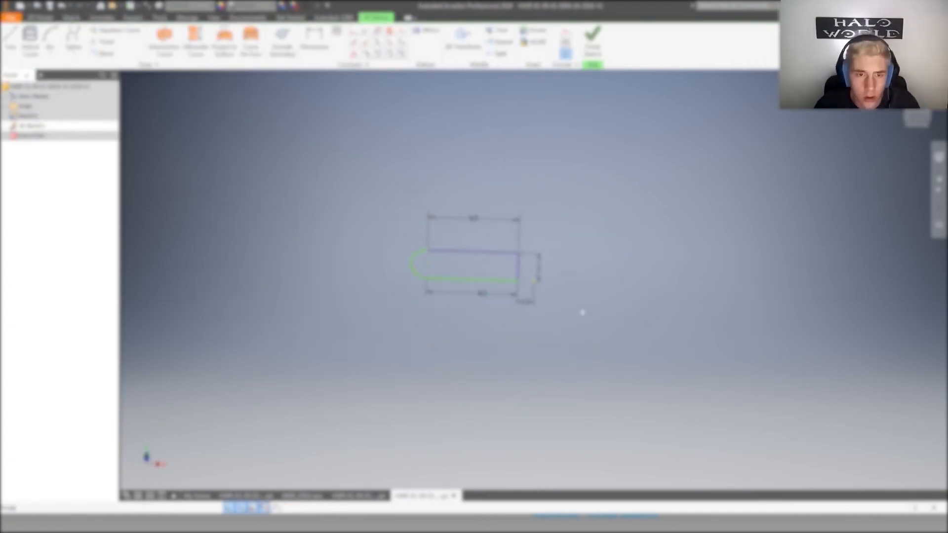
- Draw a vertical line upward from the origin in a 3D sketch and finish that sketch
{"action": "left_click", "coordinate": [533, 328]}
{"action": "middle_click_drag", "start_coordinate": [533, 329], "coordinate": [548, 316], "text": "shift"}
{"action": "left_click", "coordinate": [11, 40]}
{"action": "left_click", "coordinate": [529, 293]}
{"action": "left_click", "coordinate": [526, 193]}
{"action": "key", "text": "Escape"}
{"action": "left_click", "coordinate": [592, 39]}
- Try to revolve the profile about the vertical line beside it, and undo the last two changes
{"action": "left_click", "coordinate": [73, 39]}
{"action": "key", "text": "Escape"}
{"action": "left_click", "coordinate": [528, 242]}
{"action": "left_click", "coordinate": [74, 39]}
{"action": "key", "text": "Escape"}
{"action": "left_click", "coordinate": [528, 246]}
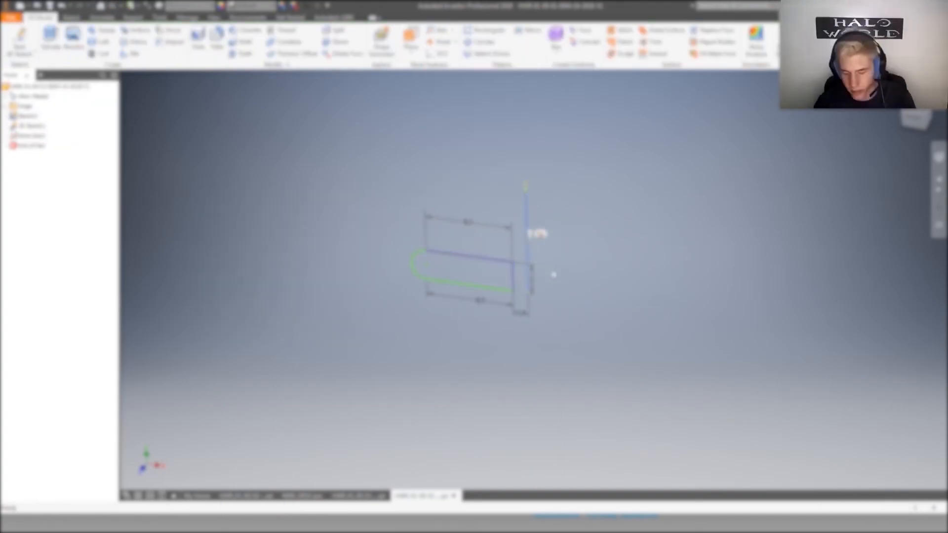
{"action": "key", "text": "ctrl+z"}
{"action": "key", "text": "ctrl+z"}
- Create a work axis through the origin and try to revolve the profile about it
{"action": "left_click", "coordinate": [442, 31]}
{"action": "left_click", "coordinate": [528, 293]}
{"action": "left_click", "coordinate": [73, 40]}
{"action": "key", "text": "Escape"}
{"action": "left_click", "coordinate": [530, 217]}
{"action": "left_click", "coordinate": [73, 39]}
{"action": "key", "text": "Escape"}
- Reopen the profile sketch to rework it, finish it and try the Revolve again
{"action": "double_click", "coordinate": [29, 116]}
{"action": "left_click", "coordinate": [50, 39]}
{"action": "left_click", "coordinate": [566, 40]}
{"action": "left_click", "coordinate": [73, 39]}
{"action": "key", "text": "Escape"}
- Reopen the profile sketch and constrain its geometry near the origin
{"action": "double_click", "coordinate": [29, 116]}
{"action": "scroll", "coordinate": [587, 303], "scroll_direction": "down", "scroll_amount": 3}
{"action": "left_click", "coordinate": [461, 31]}
{"action": "left_click", "coordinate": [524, 303]}
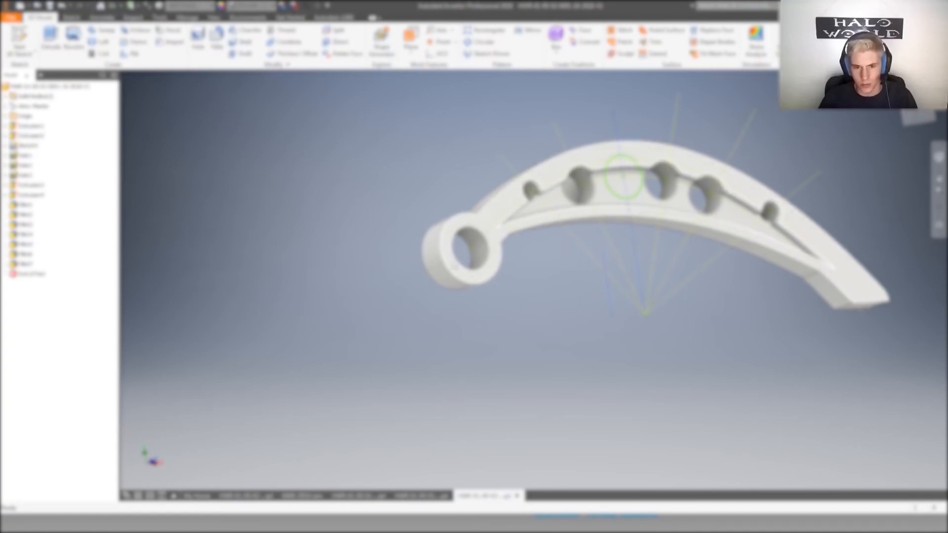
{"action": "middle_click_drag", "start_coordinate": [593, 309], "coordinate": [523, 318], "text": "shift"}
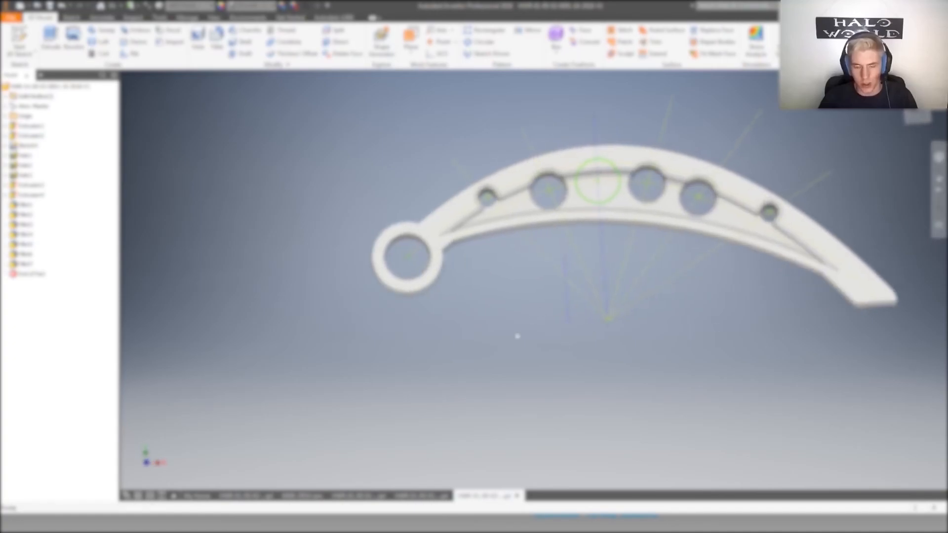